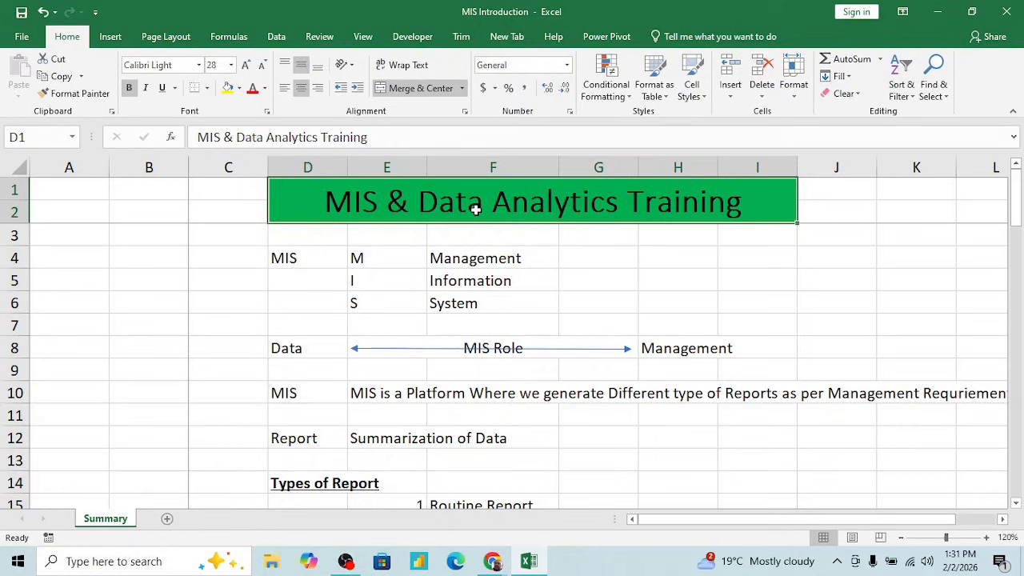
# - Read the MIS abbreviation in row 4 and the meaning of each letter in E4:F6
pyautogui.click(412, 253)
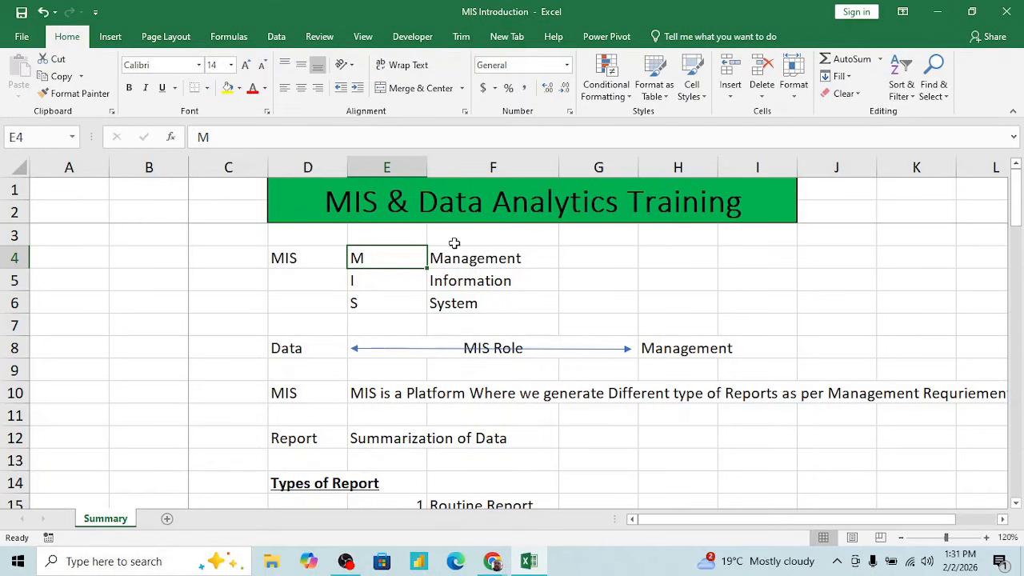
pyautogui.click(621, 258)
pyautogui.press('Right')
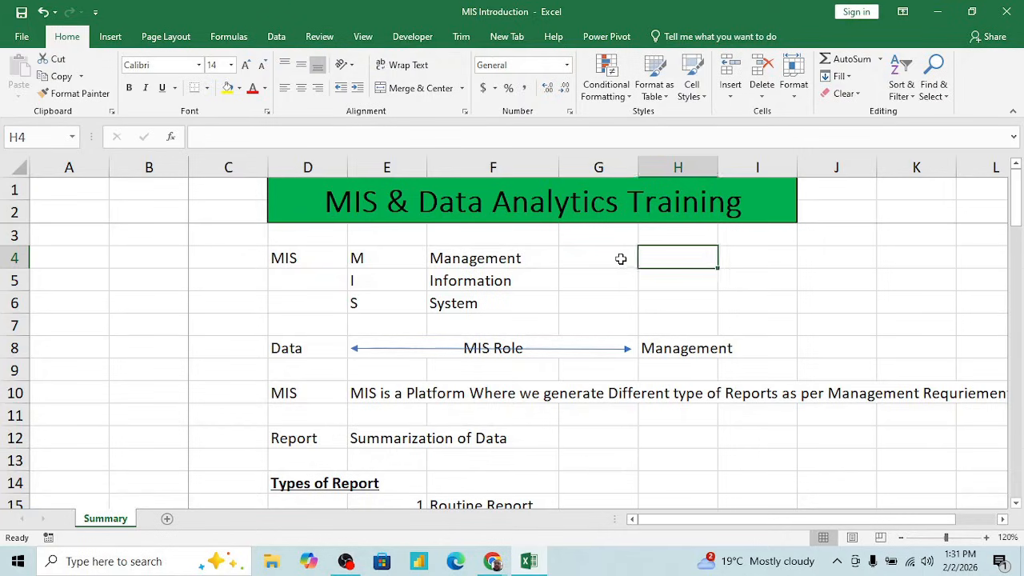
pyautogui.press('Left')
pyautogui.press('Left')
pyautogui.press('Left')
pyautogui.press('Left')
pyautogui.press('Left')
pyautogui.press('Right')
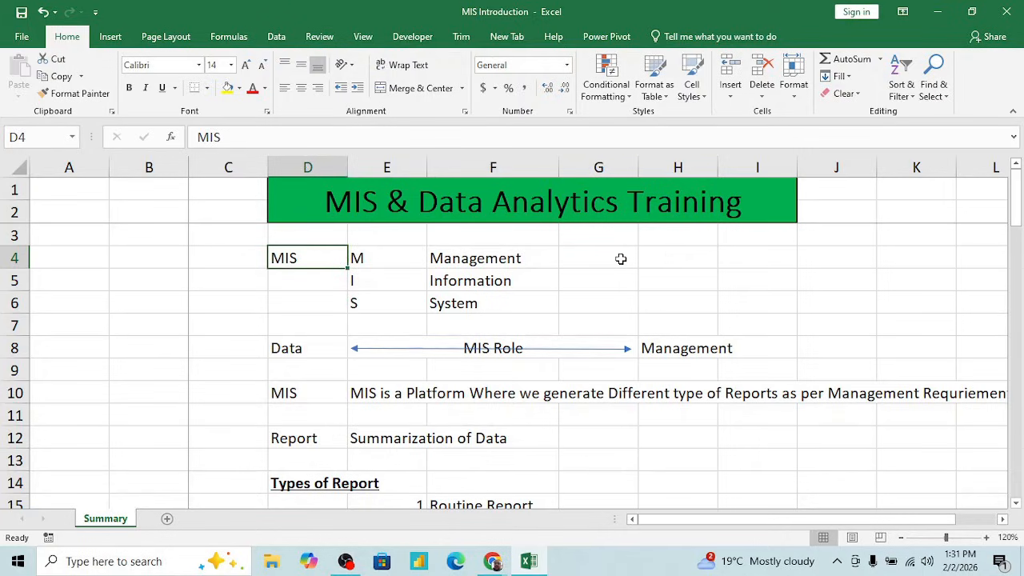
pyautogui.press('Right')
pyautogui.press('Down')
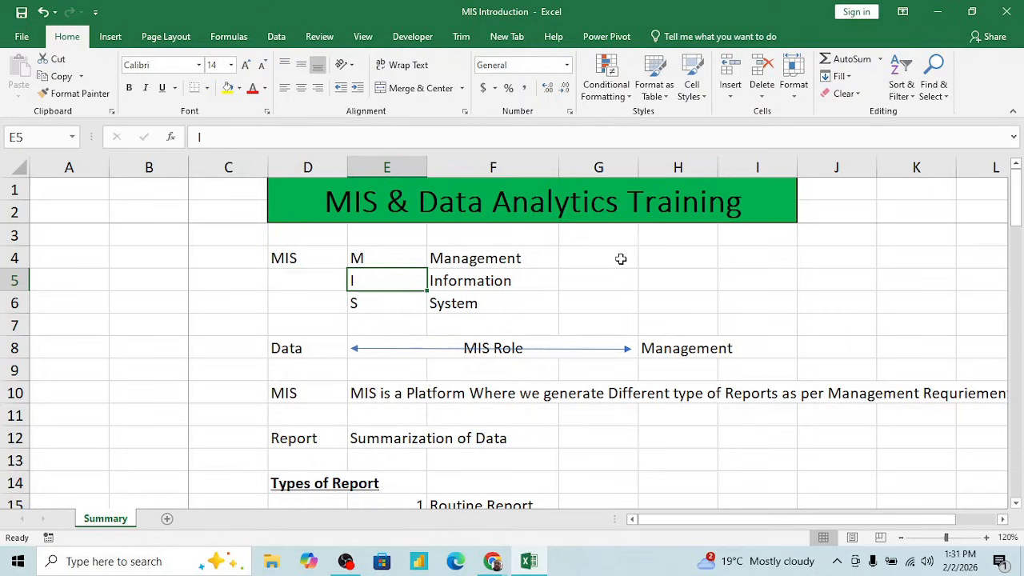
pyautogui.click(567, 260)
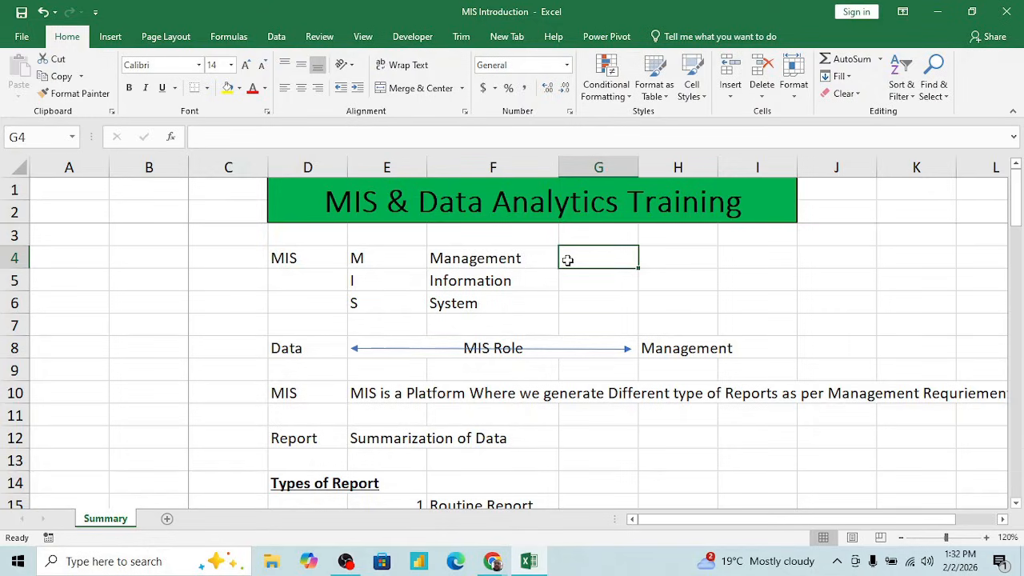
pyautogui.click(525, 262)
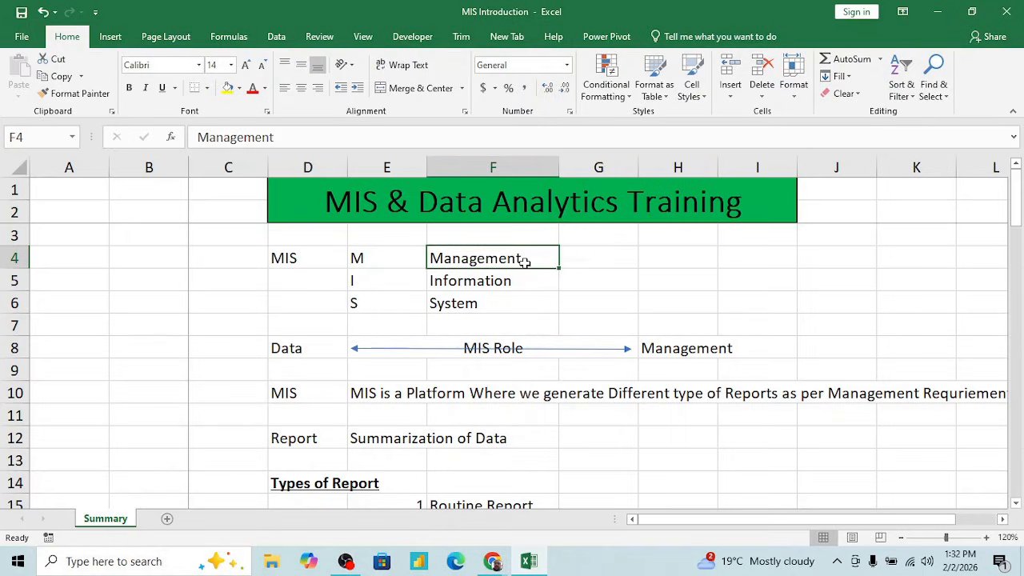
pyautogui.press('Down')
pyautogui.press('Down')
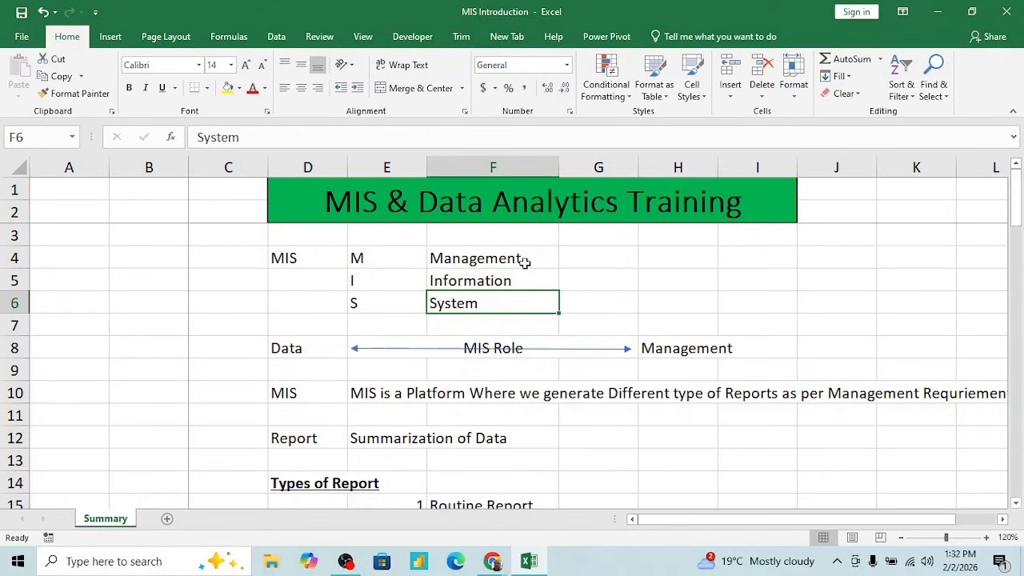
pyautogui.press('Up')
pyautogui.press('Up')
pyautogui.press('Up')
pyautogui.press('Up')
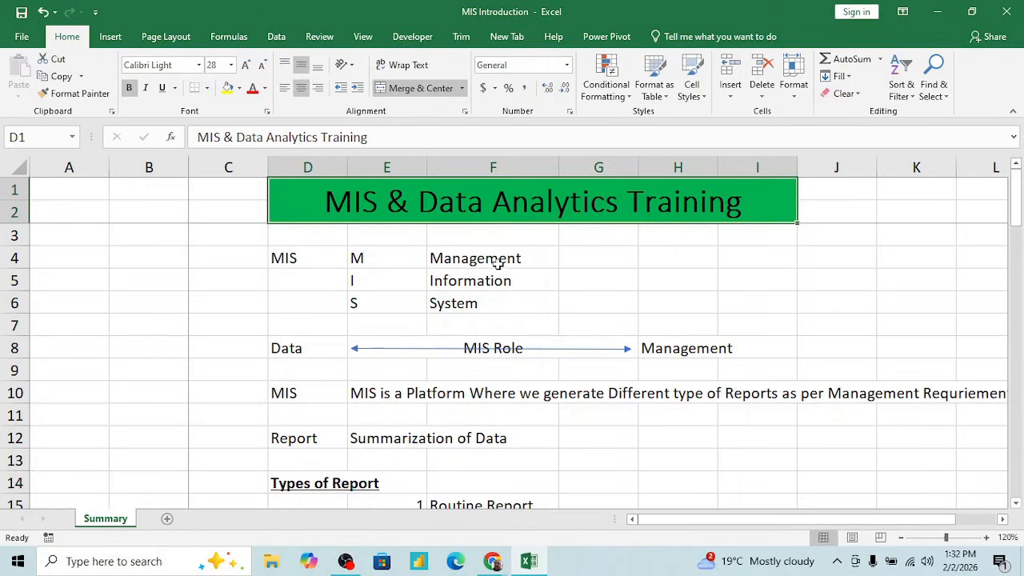
# - Compare the sheet's title with the MIS abbreviation and its Management entry in row 4
pyautogui.click(494, 263)
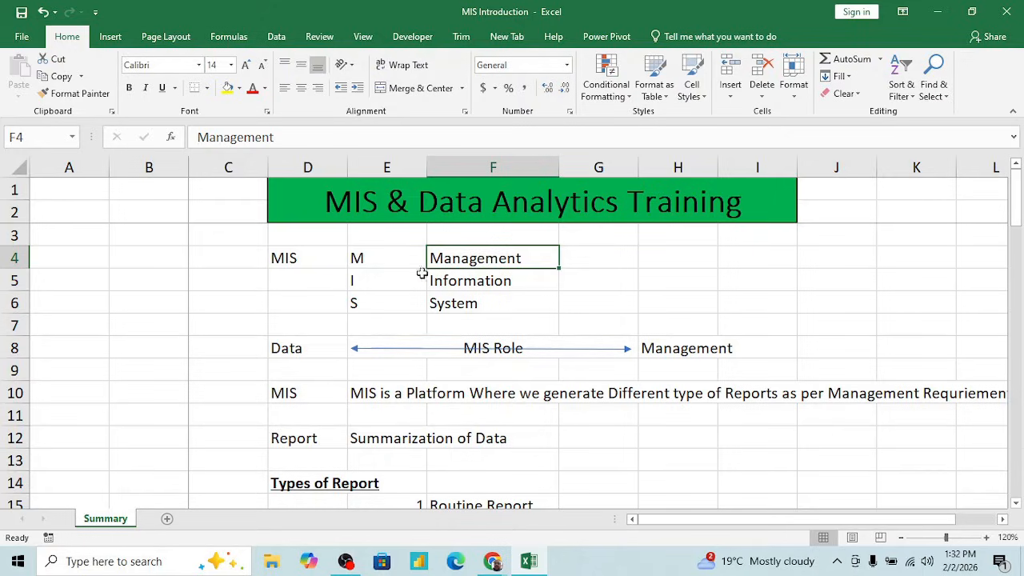
pyautogui.click(361, 261)
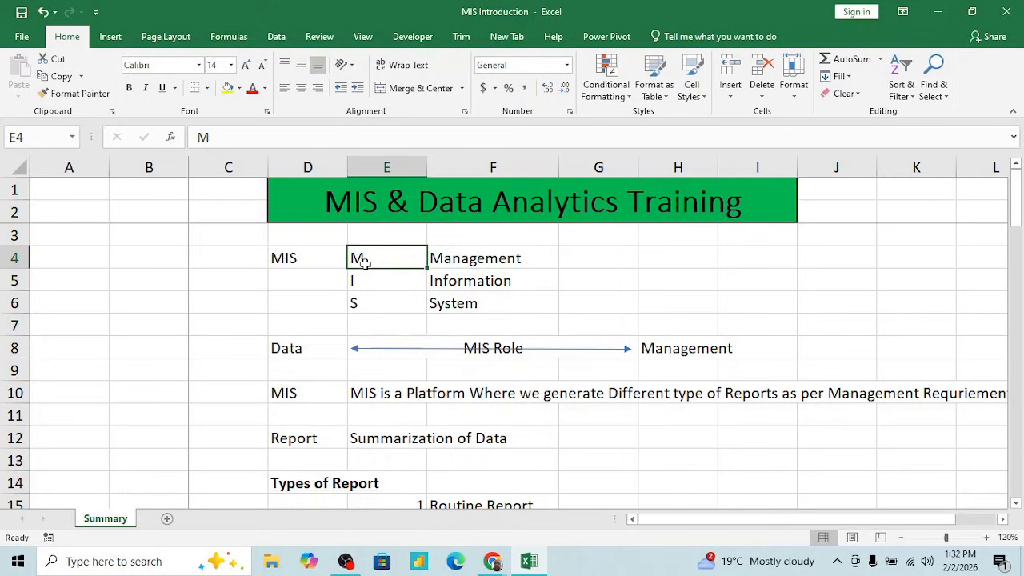
pyautogui.click(389, 206)
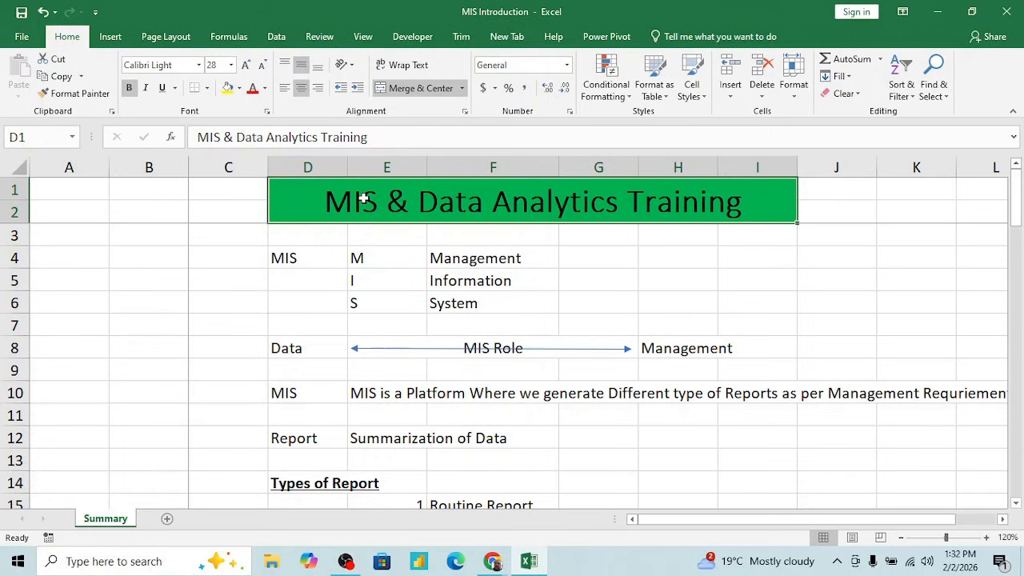
pyautogui.click(399, 273)
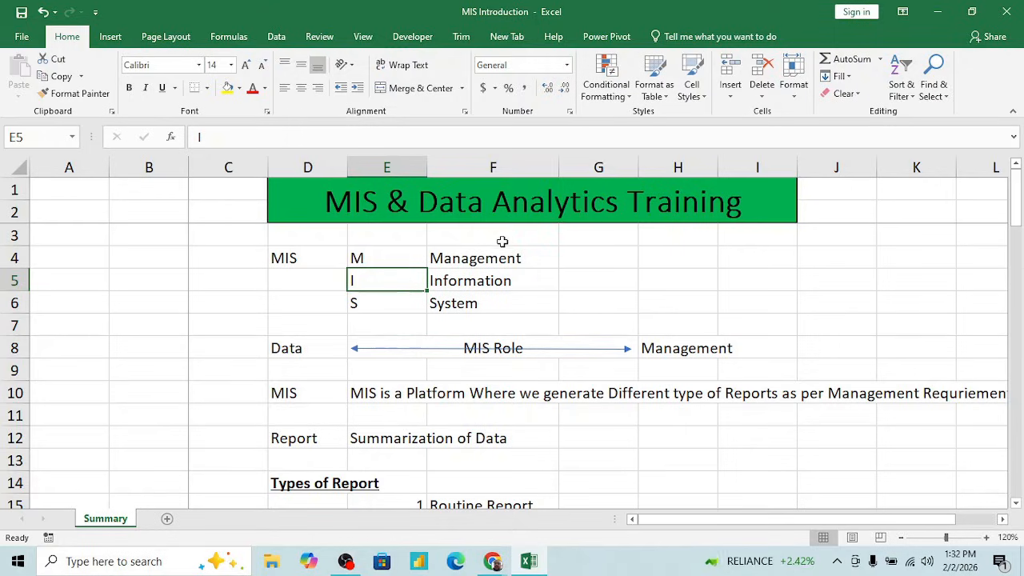
pyautogui.click(523, 255)
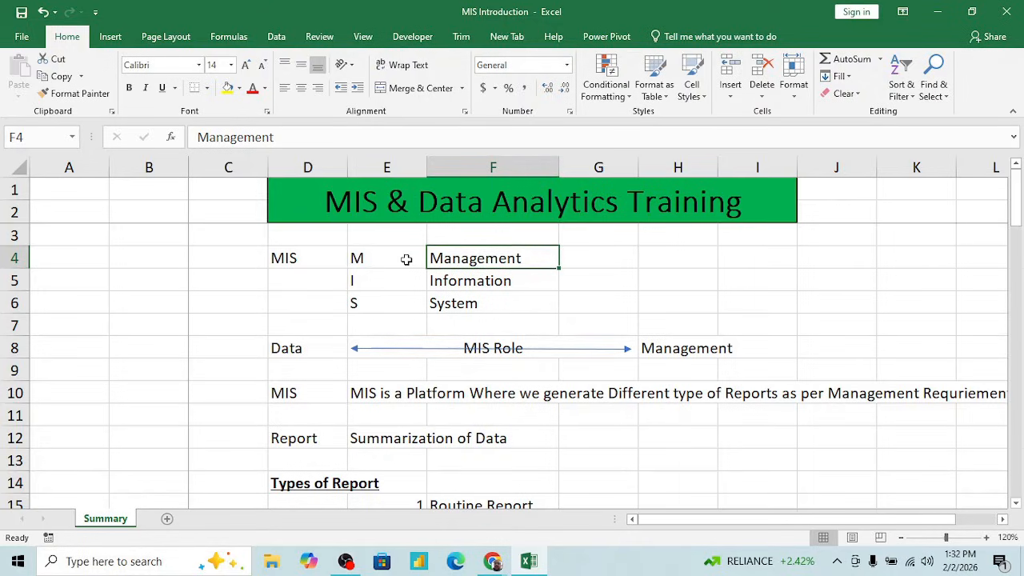
pyautogui.click(372, 259)
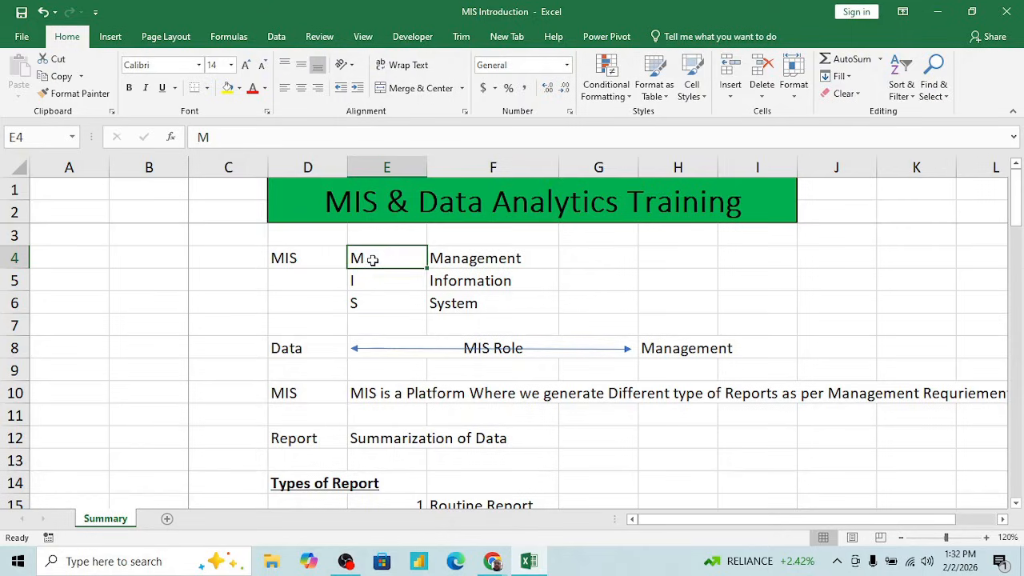
pyautogui.press('Left')
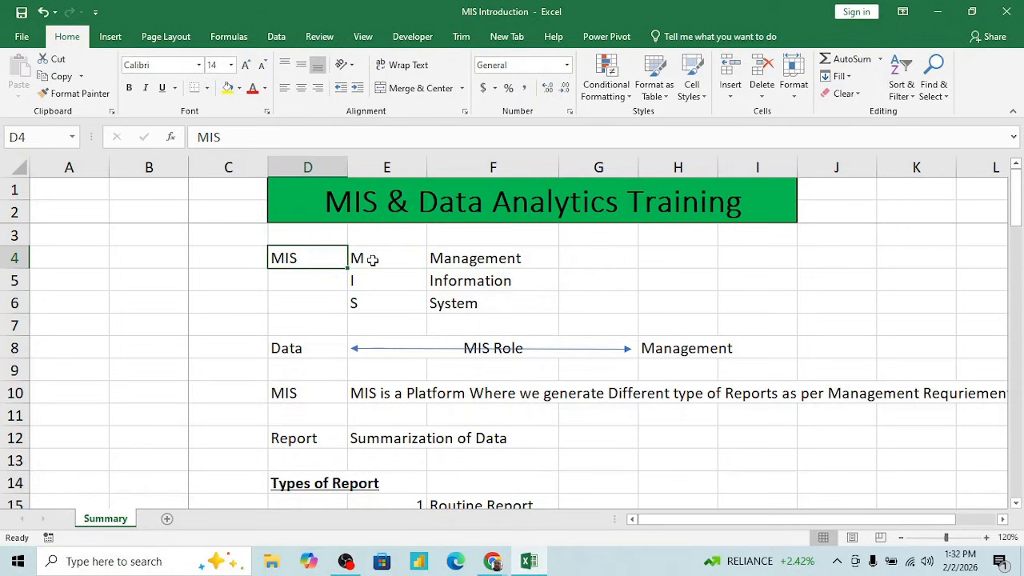
# - Examine the letters in E4:E6 together with their full words in F4:F6
pyautogui.press('Right')
pyautogui.hotkey('shift', 'Right')
pyautogui.hotkey('shift', 'Down')
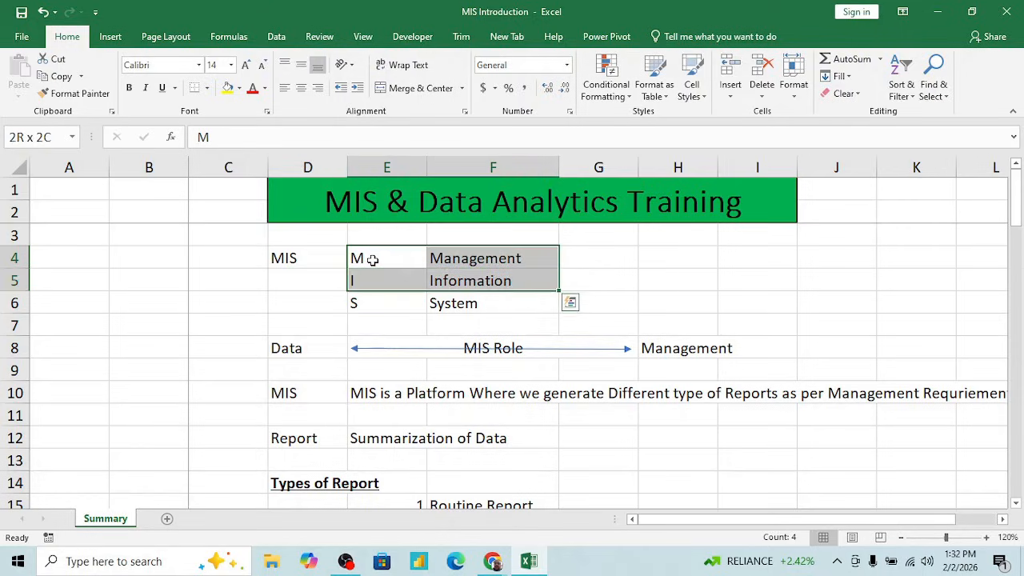
pyautogui.hotkey('shift', 'Down')
pyautogui.click(372, 259)
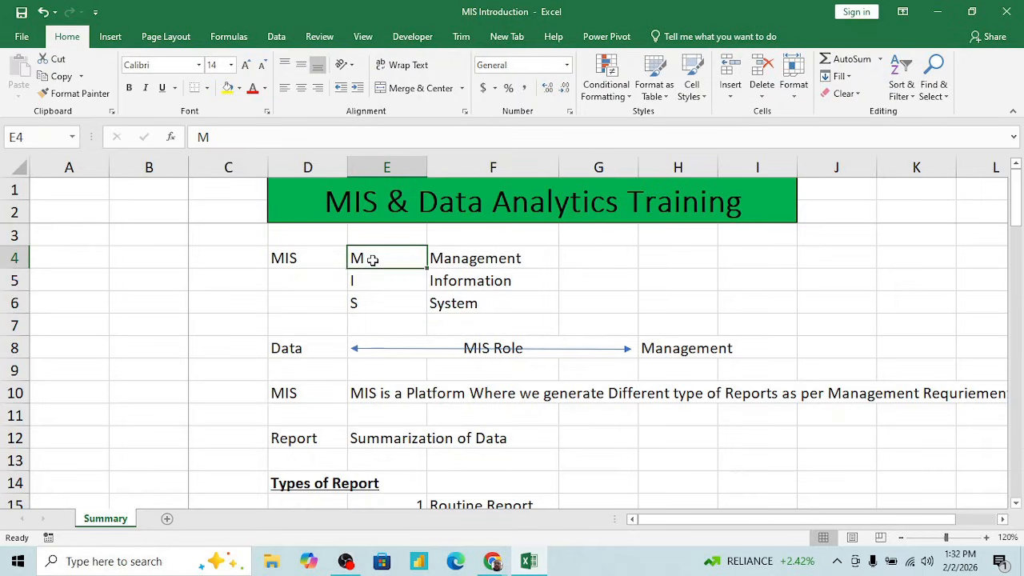
pyautogui.hotkey('shift', 'Down')
pyautogui.hotkey('shift', 'Down')
pyautogui.hotkey('shift', 'Down')
pyautogui.hotkey('shift', 'Up')
pyautogui.press('Right')
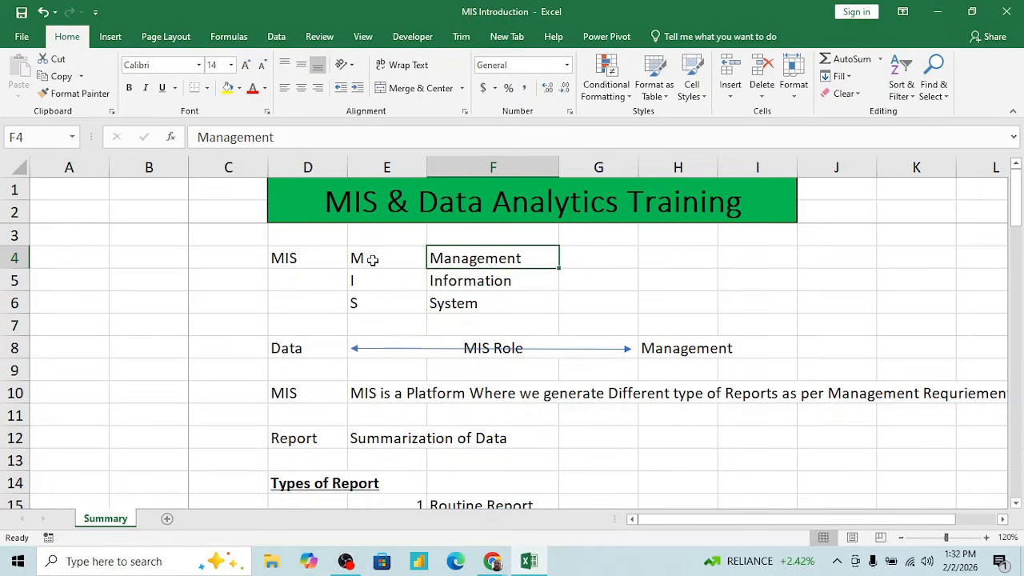
pyautogui.hotkey('shift', 'Down')
pyautogui.hotkey('shift', 'Down')
pyautogui.hotkey('shift', 'Down')
pyautogui.press('Up')
pyautogui.press('Down')
pyautogui.press('Right')
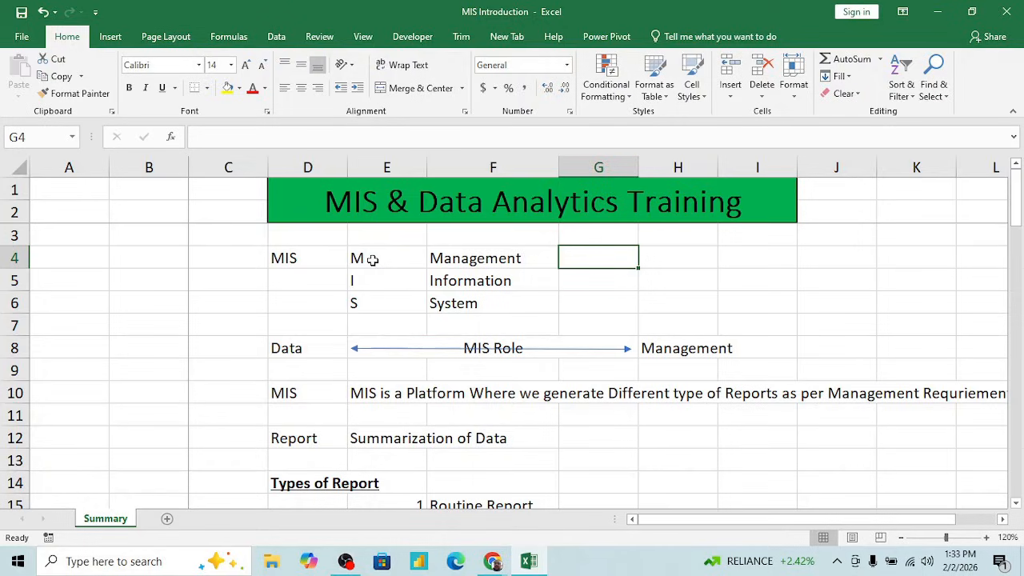
pyautogui.press('Left')
pyautogui.press('Down')
pyautogui.press('Down')
pyautogui.press('Up')
pyautogui.press('Down')
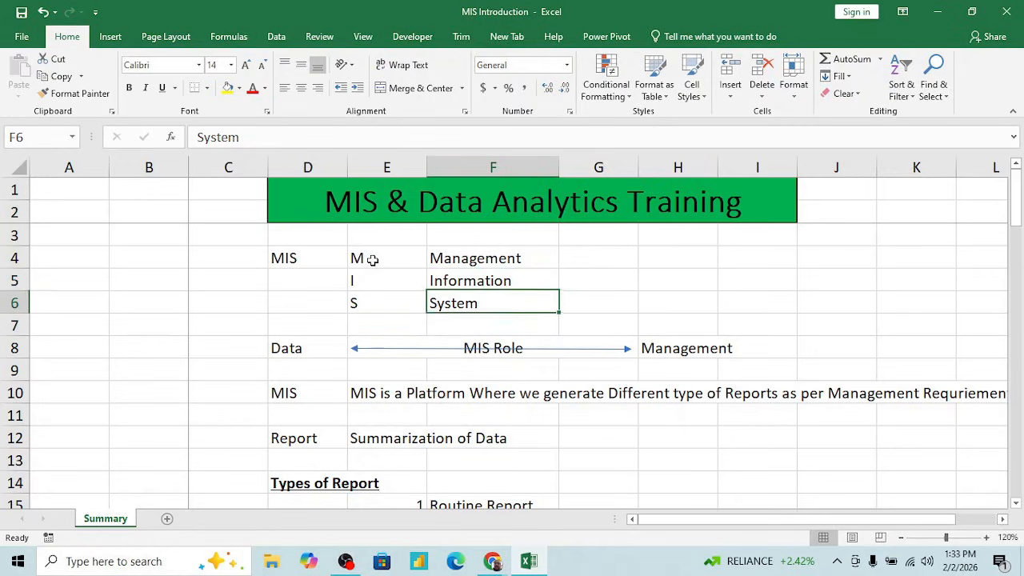
# - Enter the note "Raw data provided" in cell H6, beside the System row
pyautogui.press('Right')
pyautogui.press('Right')
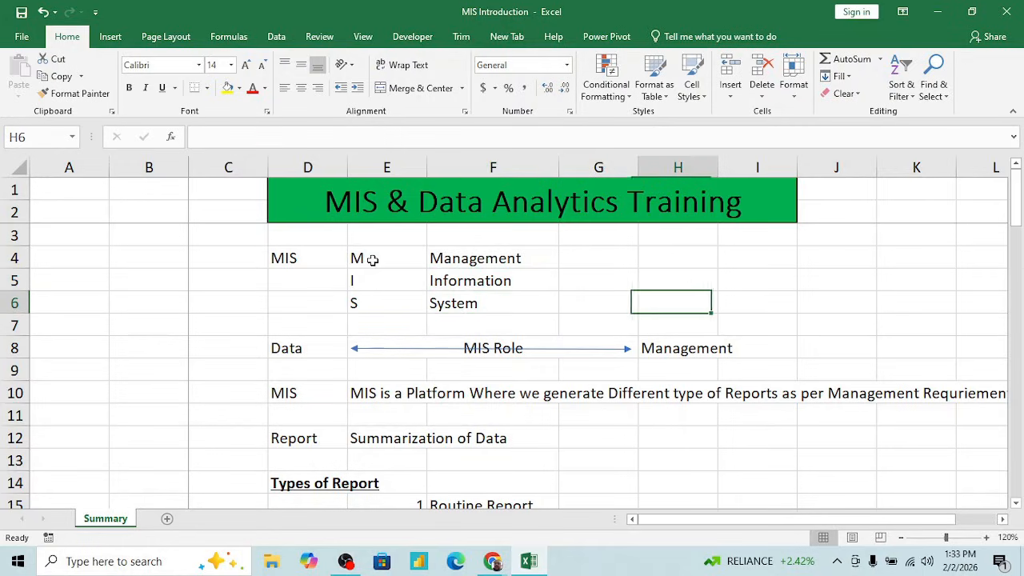
pyautogui.write('RAw ')
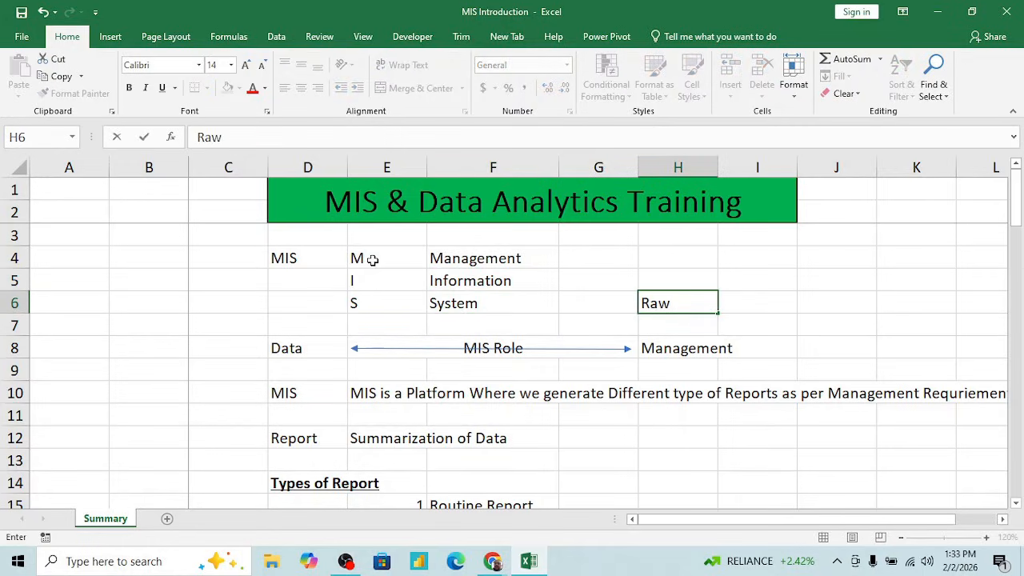
pyautogui.write('data rp')
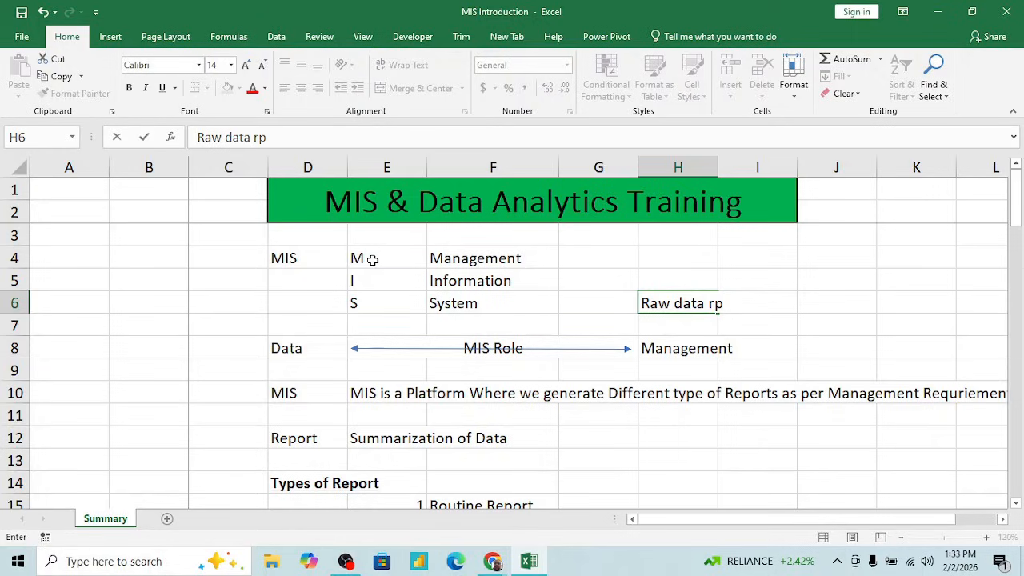
pyautogui.press('BackSpace')
pyautogui.press('BackSpace')
pyautogui.write('rp')
pyautogui.press('BackSpace')
pyautogui.press('BackSpace')
pyautogui.write('provided')
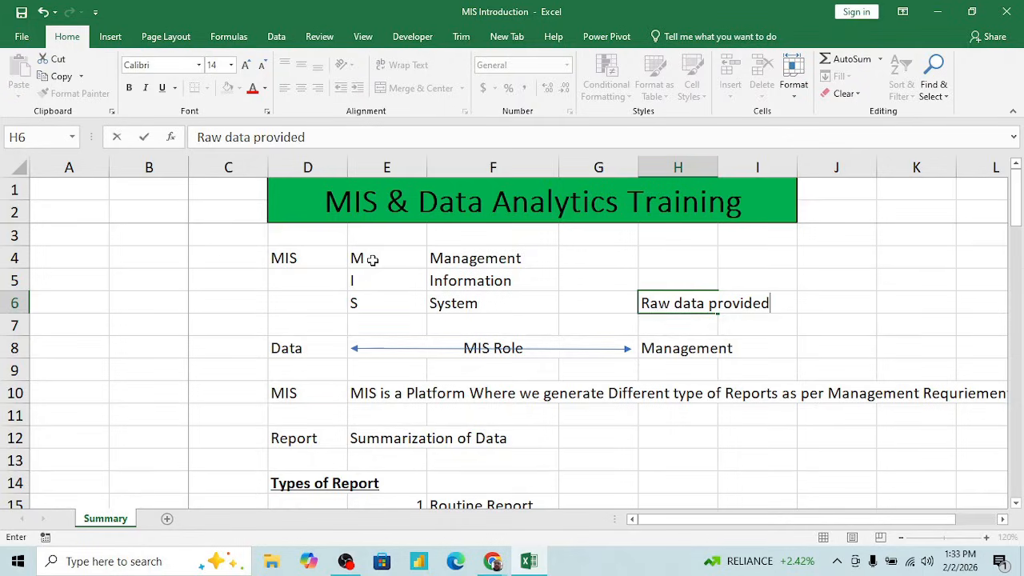
pyautogui.press('Return')
pyautogui.press('Up')
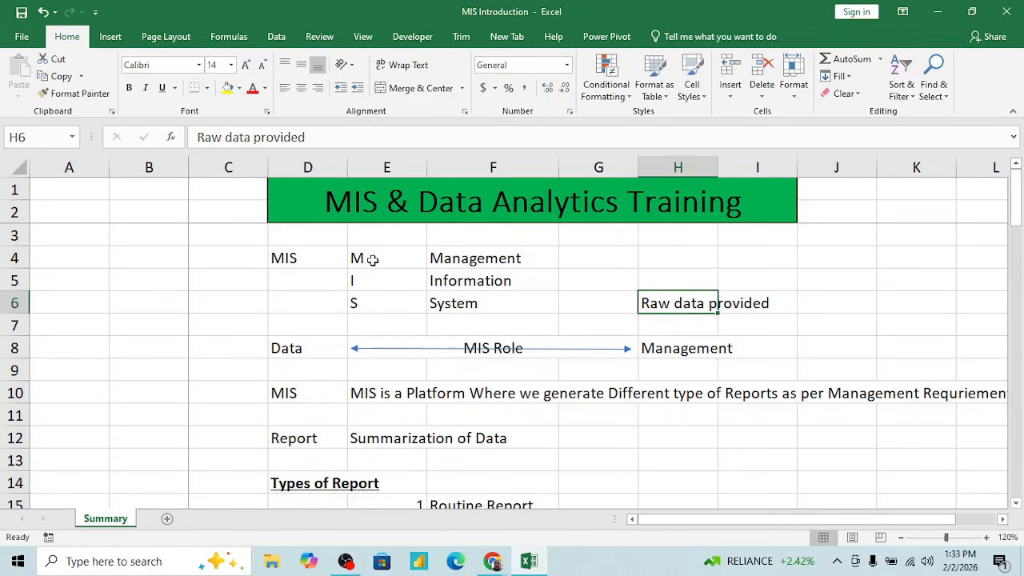
# - Change the label in cell D8 to "Raw Data"
pyautogui.press('Left')
pyautogui.press('Left')
pyautogui.hotkey('shift', 'Up')
pyautogui.hotkey('shift', 'Up')
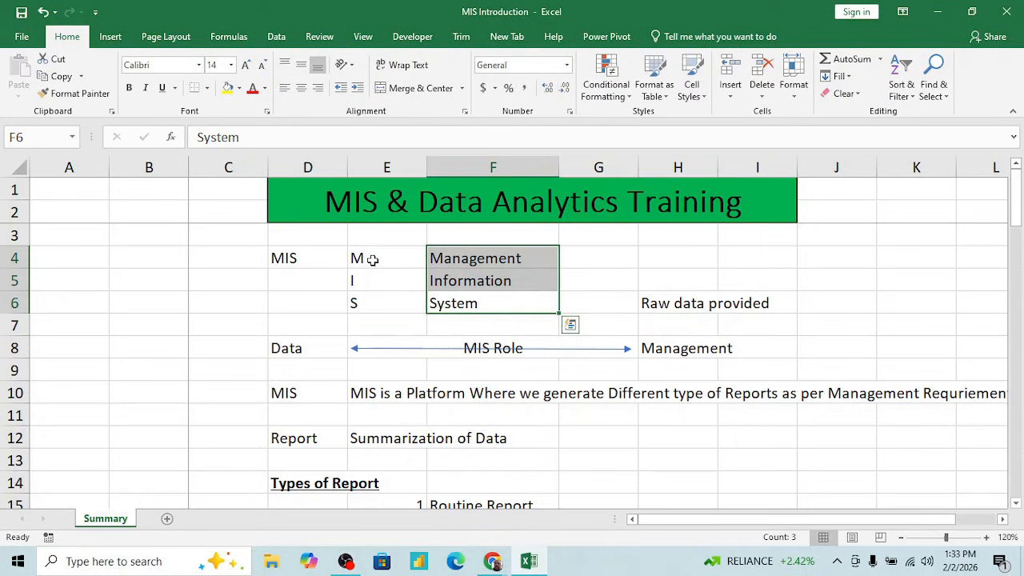
pyautogui.press('Down')
pyautogui.press('Down')
pyautogui.press('Left')
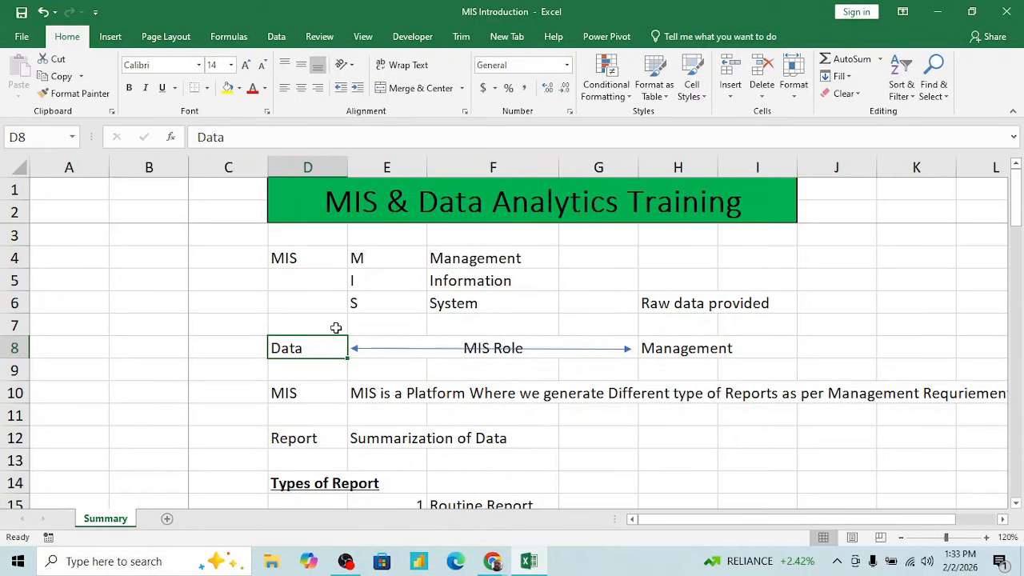
pyautogui.click(199, 138)
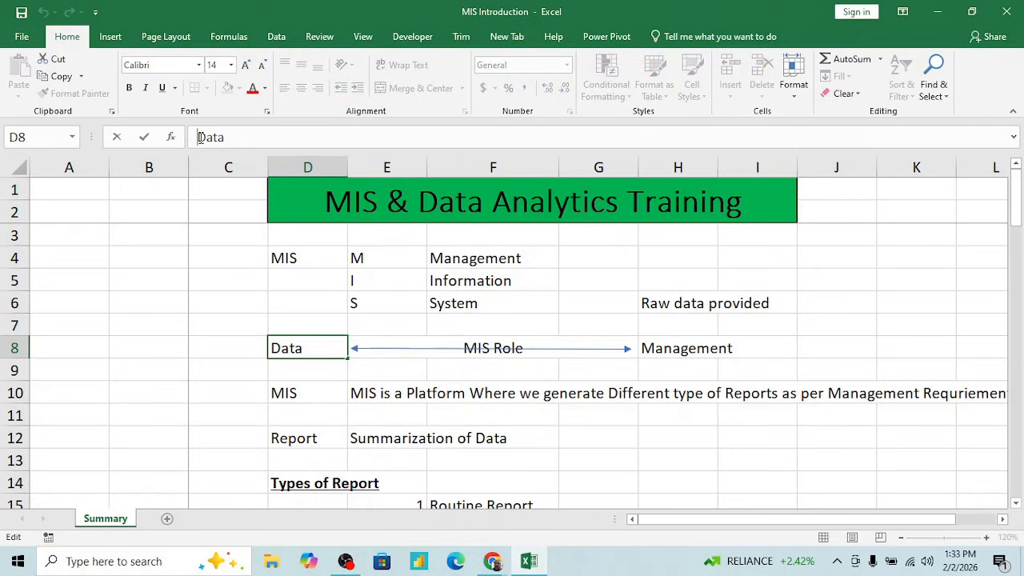
pyautogui.write('Raw')
pyautogui.press('Return')
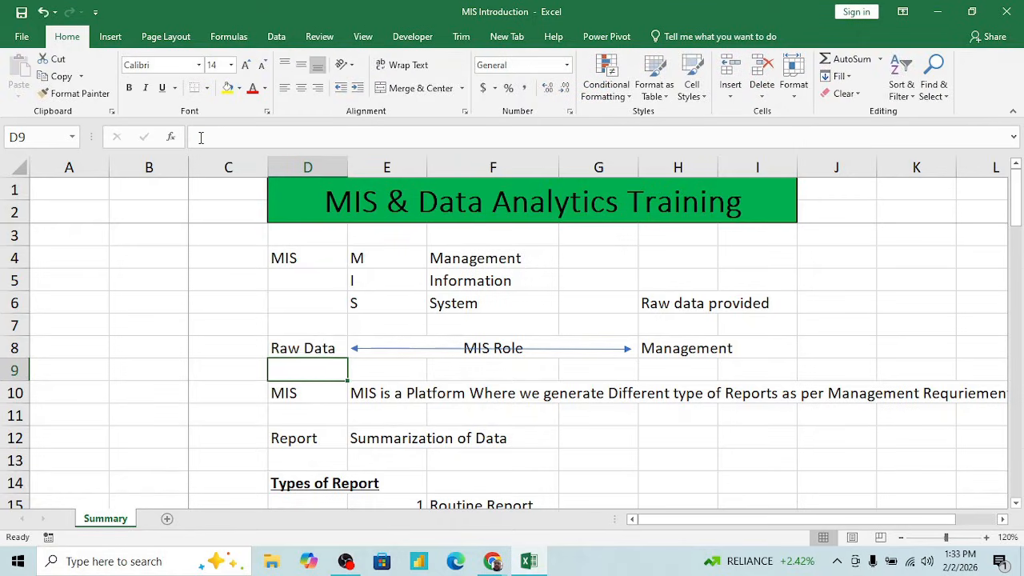
# - Examine the row 8 flow from Raw Data through MIS Role to Management
pyautogui.press('Up')
pyautogui.press('Right')
pyautogui.press('Right')
pyautogui.press('Right')
pyautogui.press('Right')
pyautogui.press('Right')
pyautogui.press('Left')
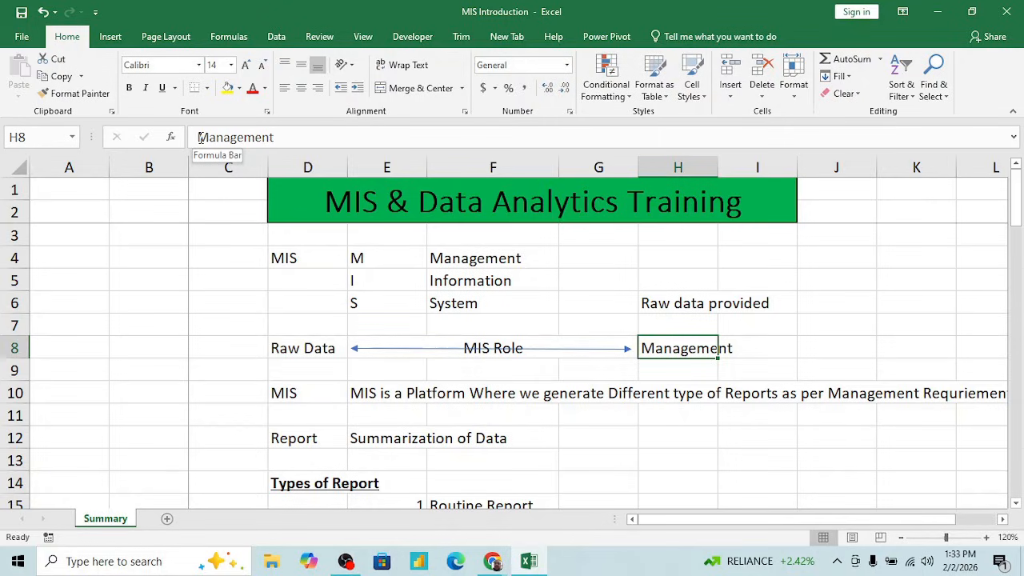
pyautogui.press('Left')
pyautogui.press('Left')
pyautogui.press('Right')
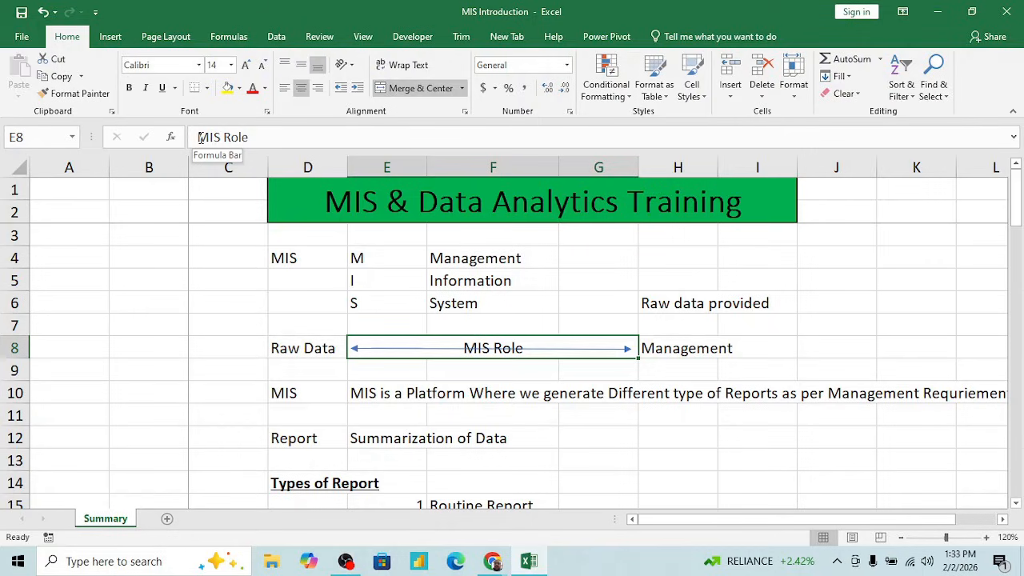
pyautogui.press('Left')
pyautogui.hotkey('shift', 'Right')
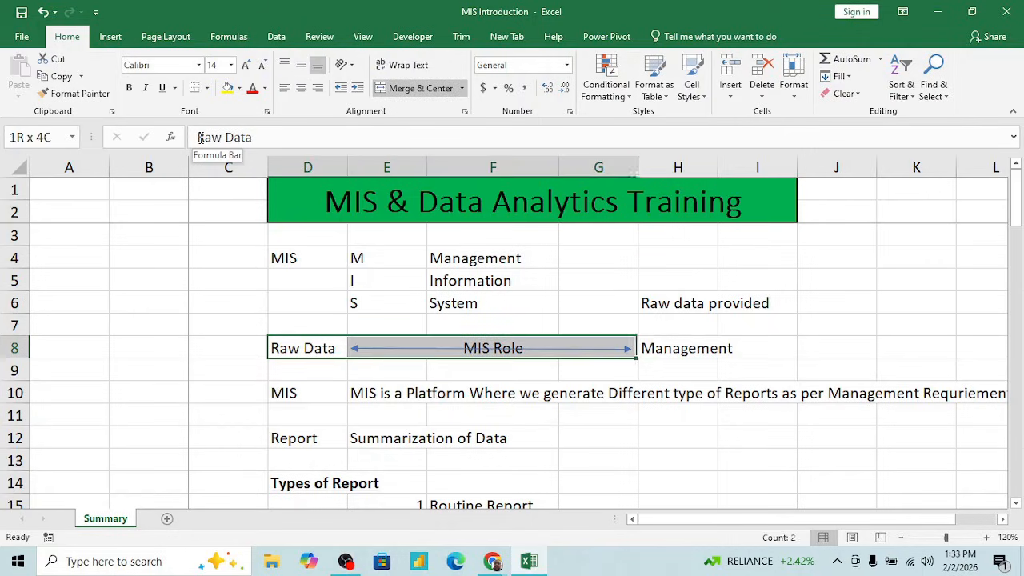
pyautogui.hotkey('shift', 'Right')
pyautogui.hotkey('shift', 'Left')
pyautogui.hotkey('shift', 'Left')
pyautogui.press('Right')
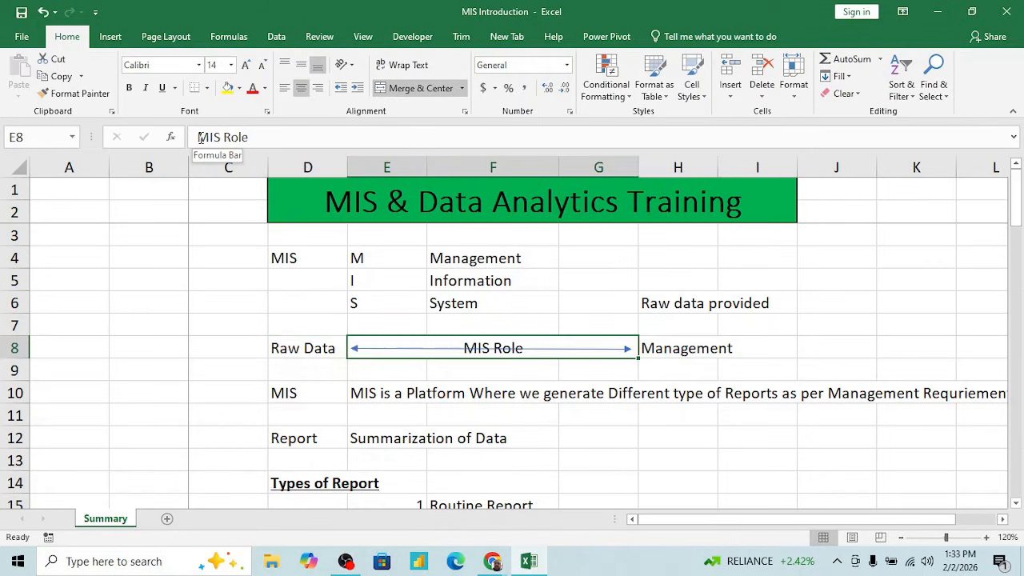
pyautogui.press('Left')
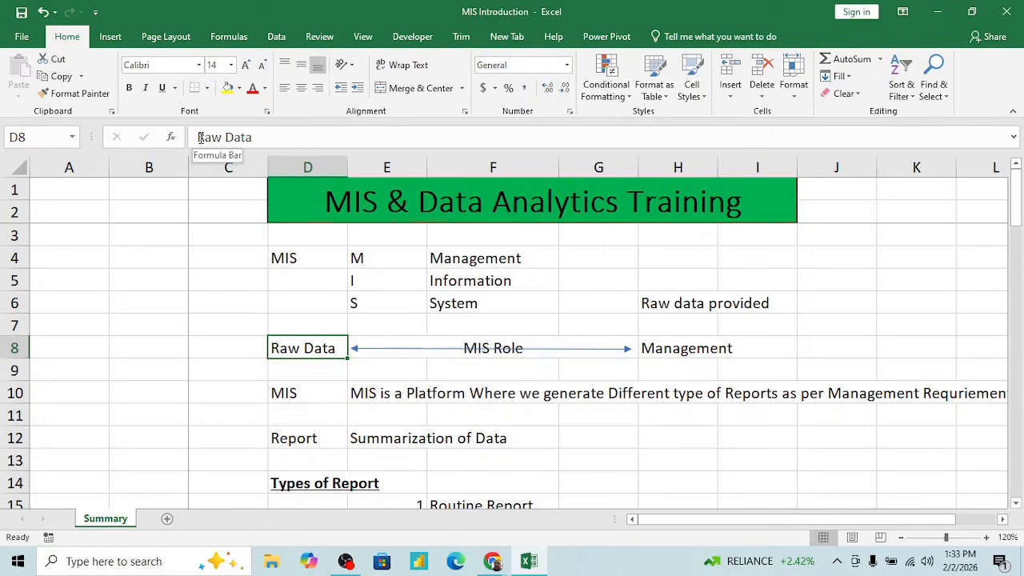
pyautogui.press('Right')
pyautogui.press('Right')
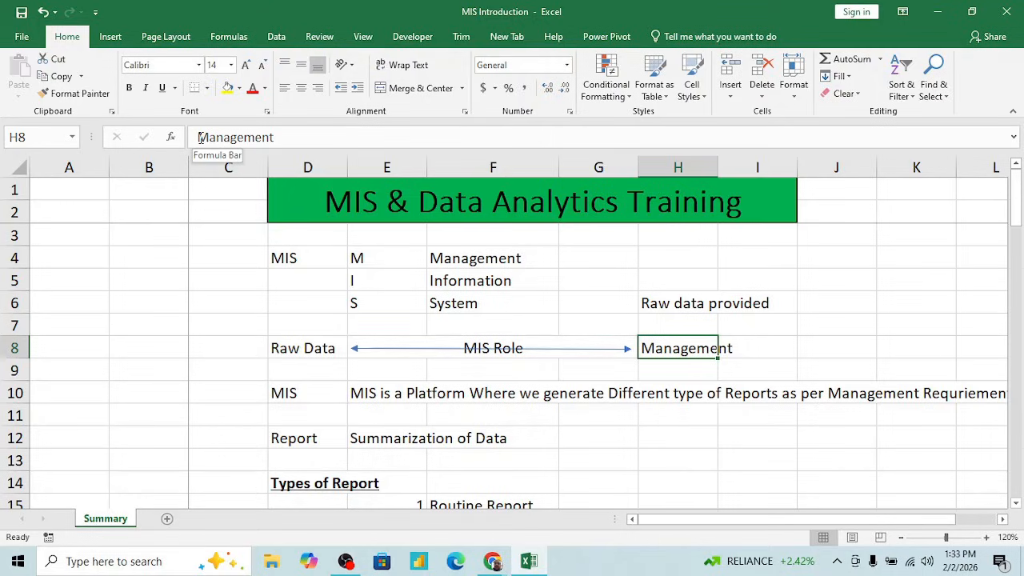
# - Examine the MIS definition in row 10 from its label through the end of the text
pyautogui.press('Left')
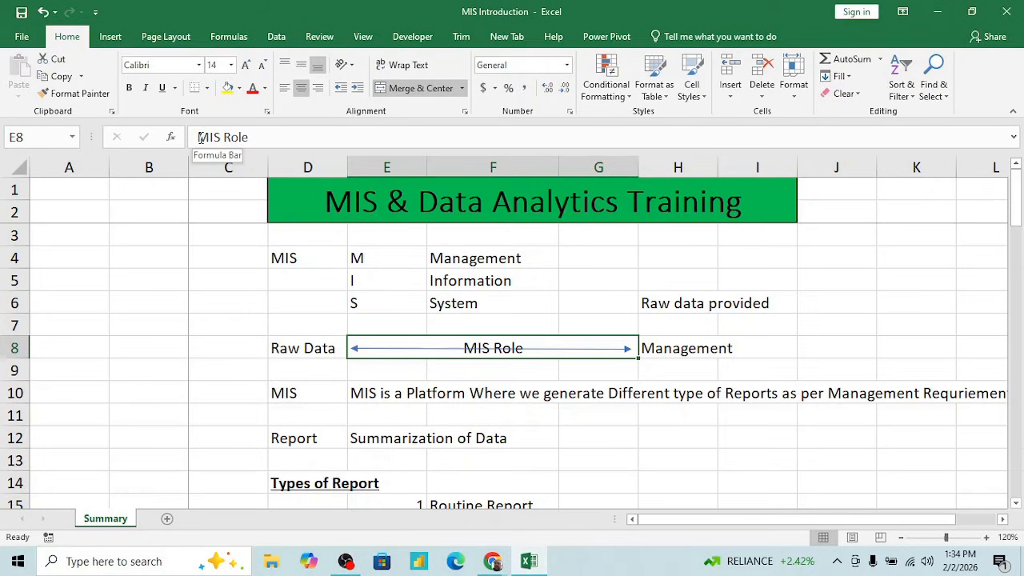
pyautogui.press('Down')
pyautogui.press('Down')
pyautogui.press('Left')
pyautogui.press('Left')
pyautogui.press('Left')
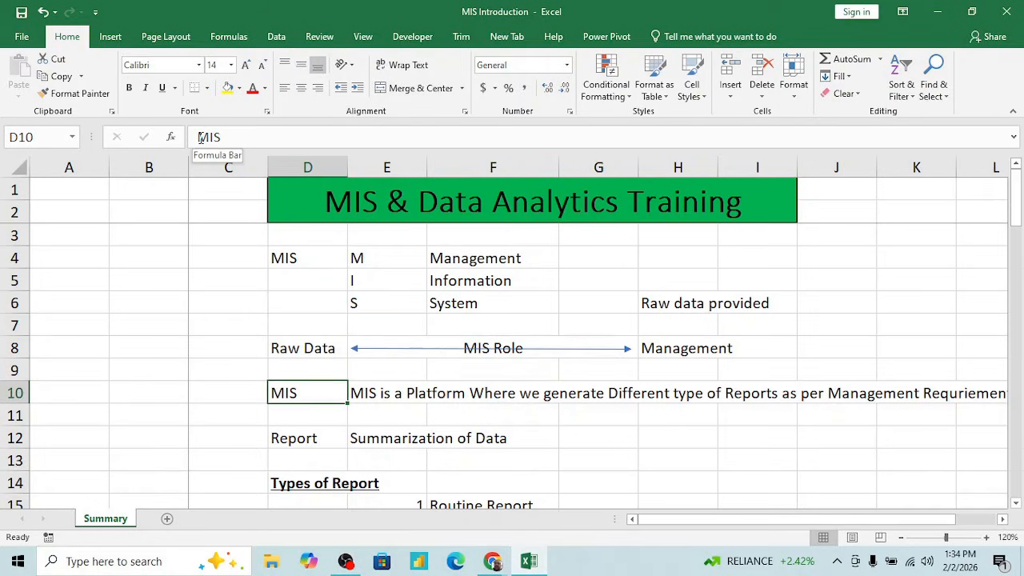
pyautogui.press('Right')
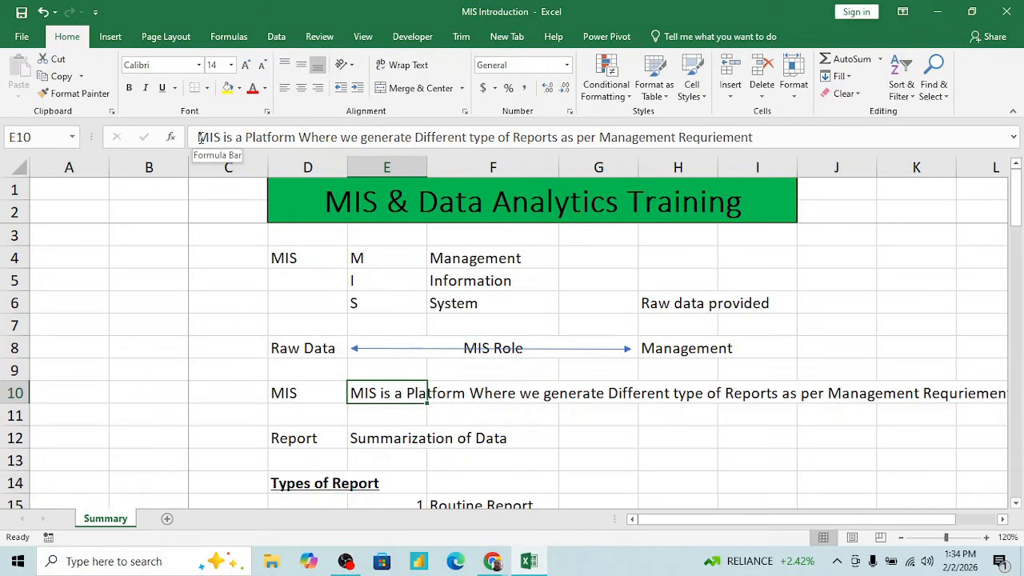
pyautogui.press('Right')
pyautogui.press('Right')
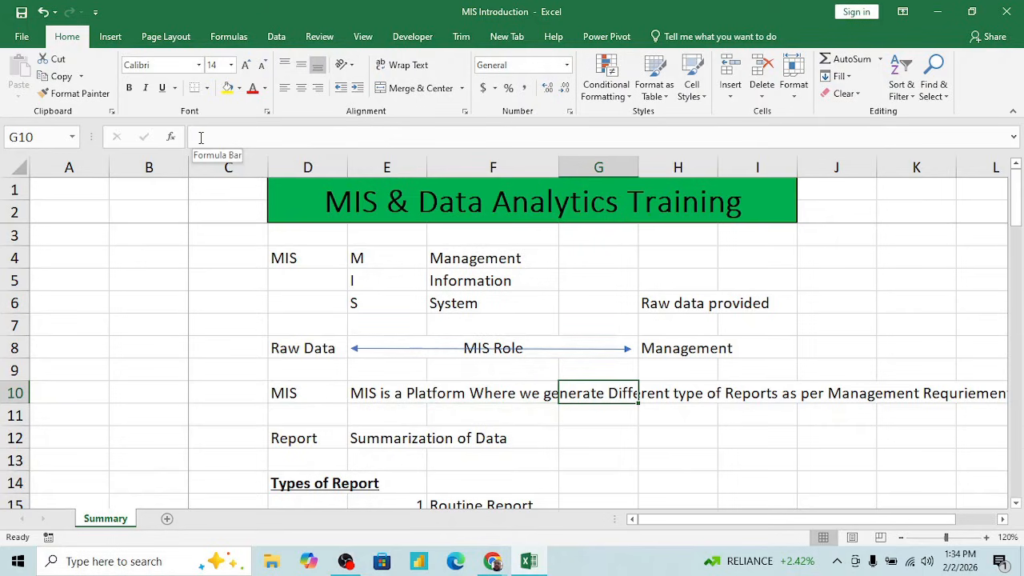
pyautogui.press('Right')
pyautogui.press('Right')
pyautogui.press('Right')
pyautogui.press('Right')
pyautogui.press('Right')
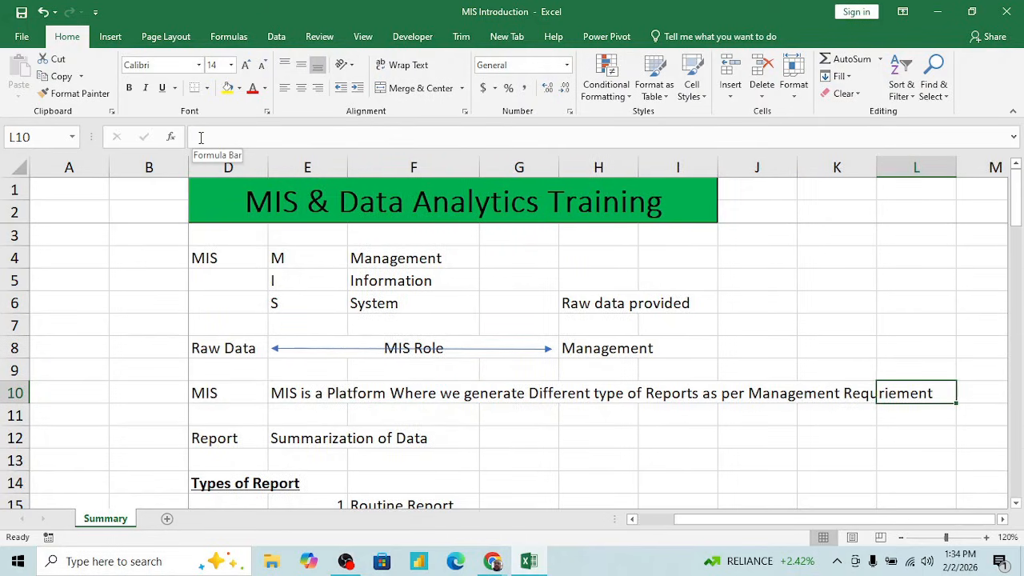
pyautogui.press('Left')
pyautogui.press('Left')
pyautogui.press('Left')
pyautogui.press('Left')
pyautogui.press('Left')
pyautogui.press('Left')
pyautogui.press('Left')
pyautogui.press('Left')
pyautogui.press('Left')
pyautogui.press('Left')
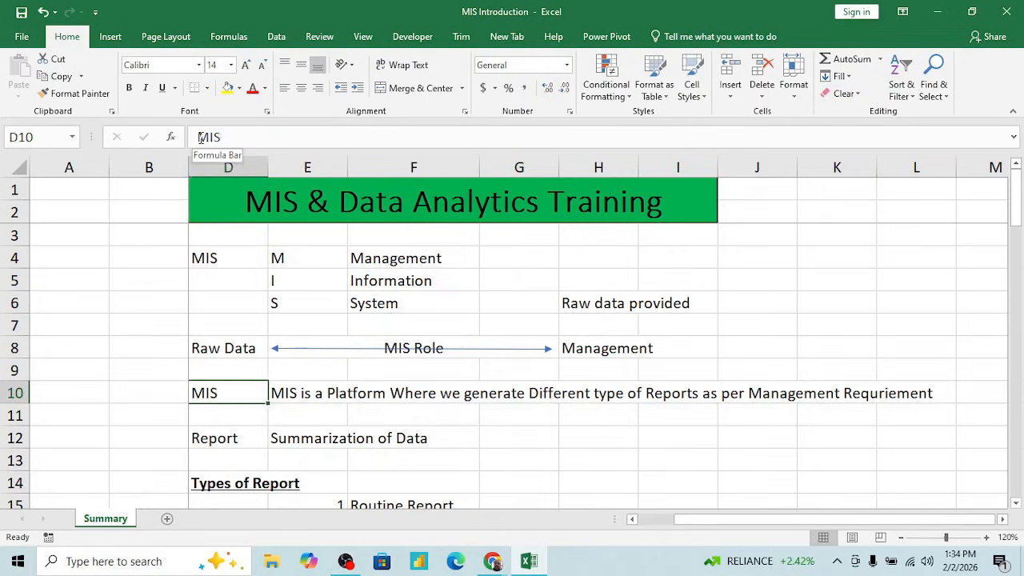
pyautogui.press('Right')
pyautogui.press('Right')
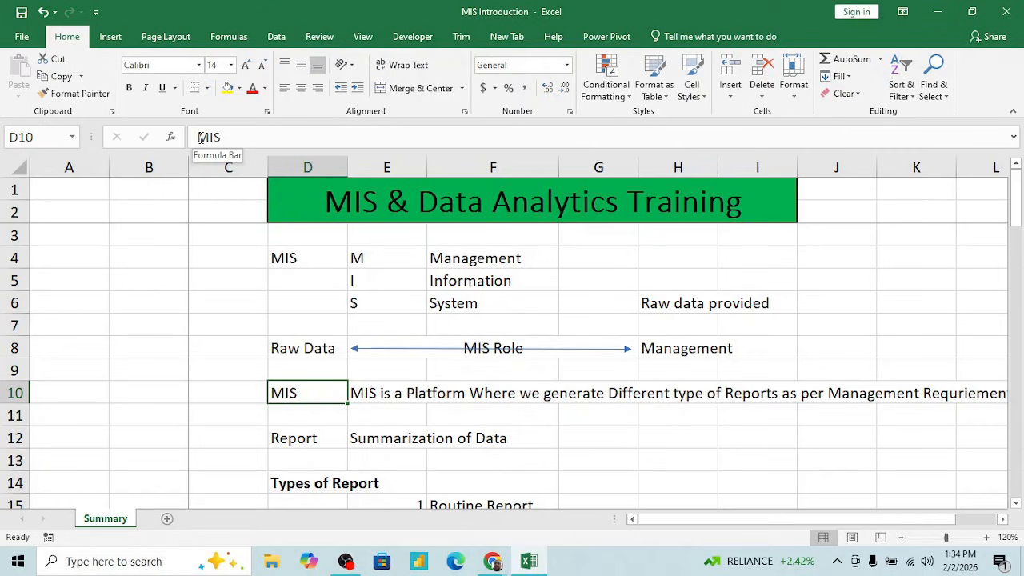
# - Examine the Report label and its definition in row 12
pyautogui.press('Down')
pyautogui.press('Down')
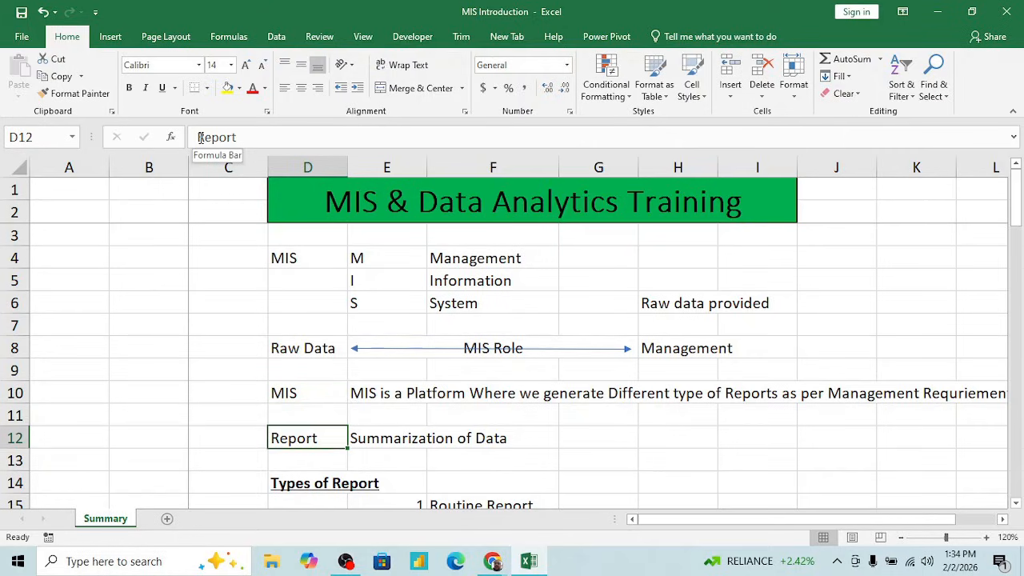
pyautogui.hotkey('shift', 'Right')
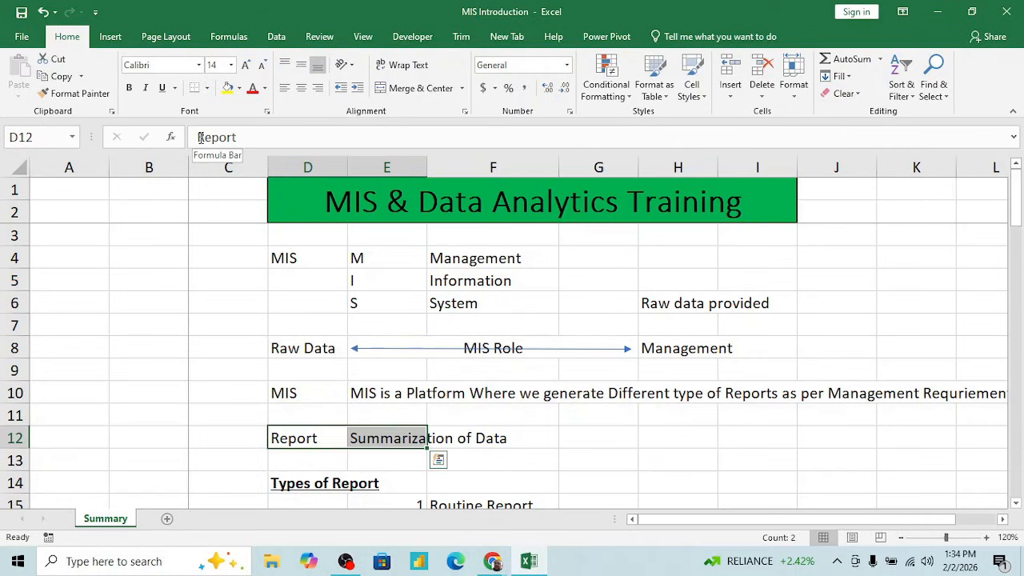
pyautogui.press('Left')
pyautogui.press('Left')
pyautogui.press('Left')
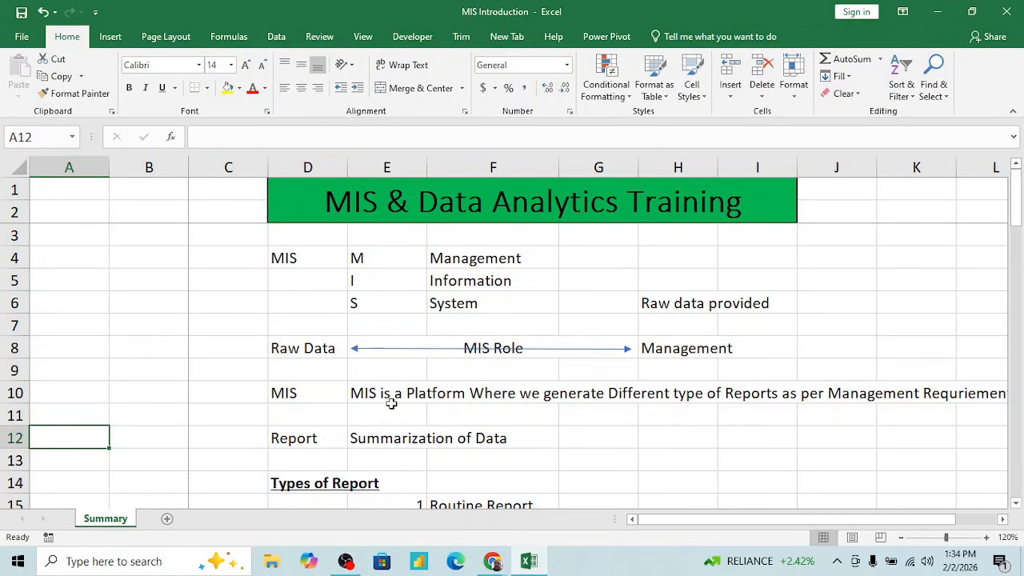
# - Add a new worksheet and enter the headers "Name" in D3 and "Sales" in E3
pyautogui.click(168, 519)
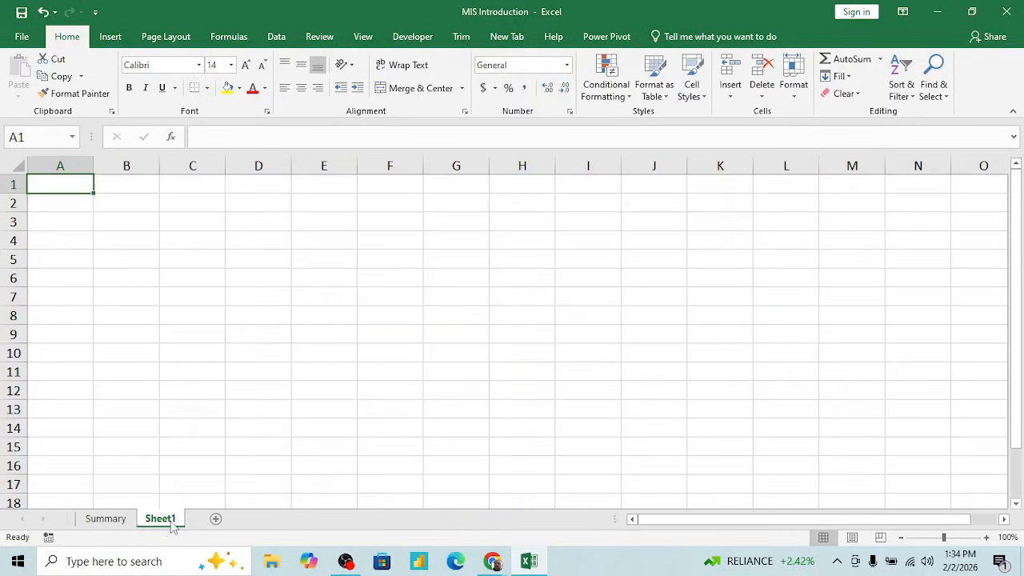
pyautogui.click(279, 219)
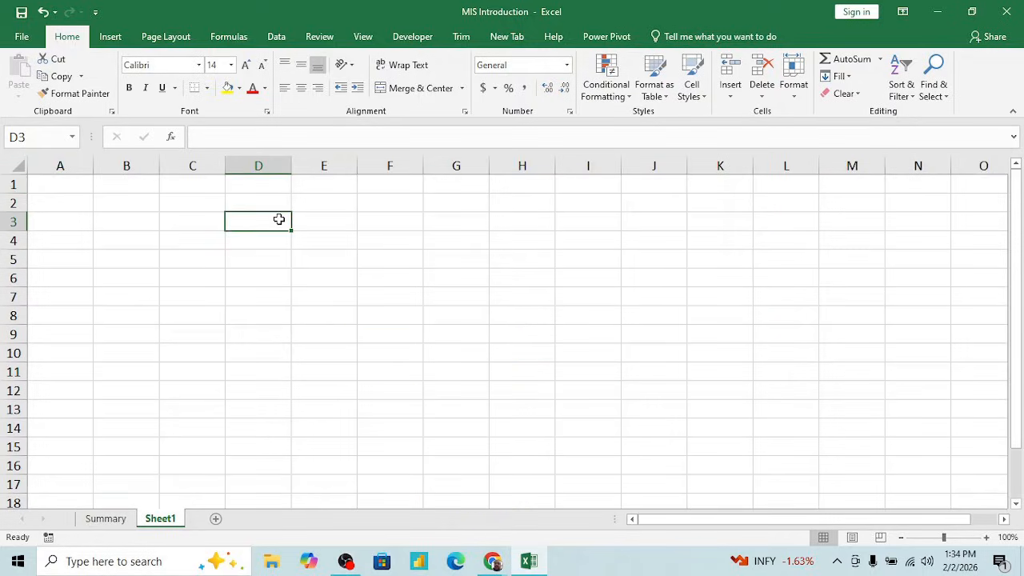
pyautogui.write('Name')
pyautogui.press('Tab')
pyautogui.write('Sales')
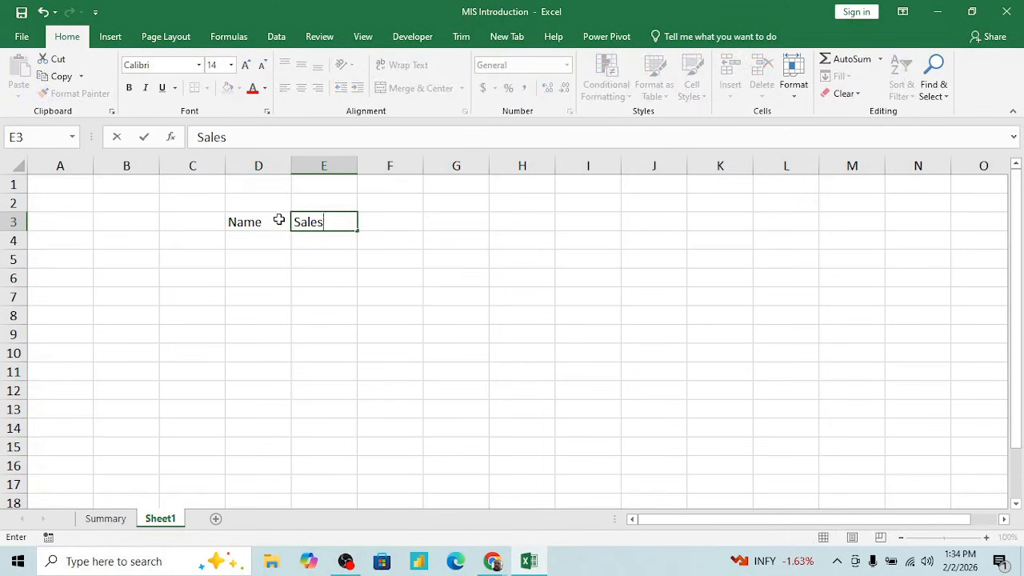
pyautogui.press('Return')
# - Enter a sample first name in D4 and fill the name list down to D28
pyautogui.write('Kapil')
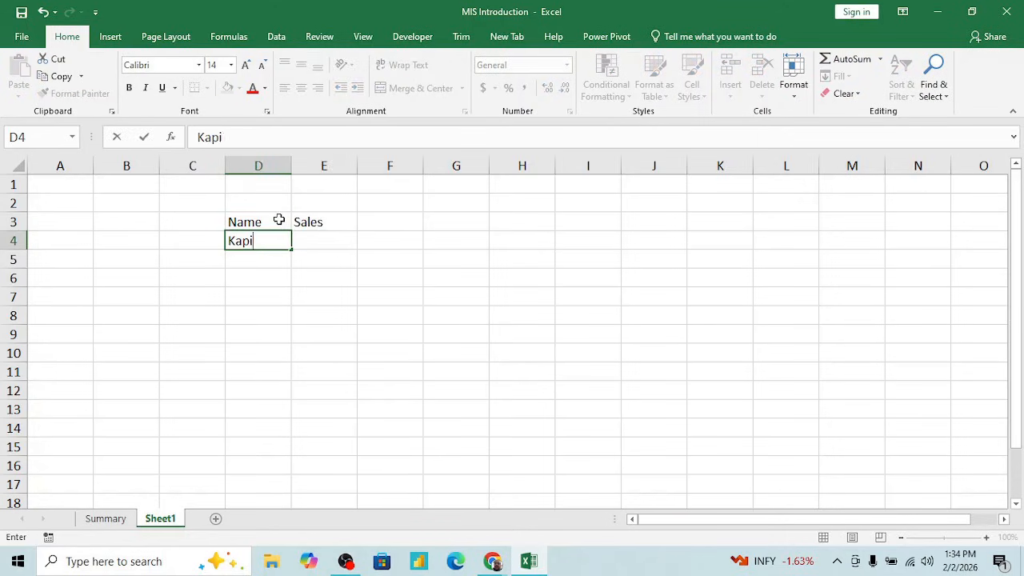
pyautogui.press('Return')
pyautogui.press('Return')
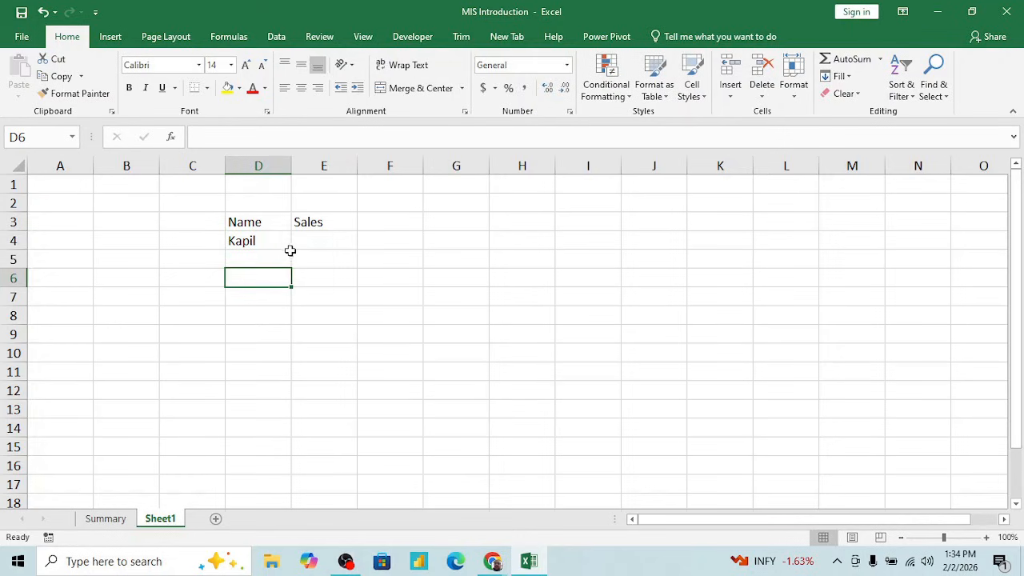
pyautogui.click(277, 244)
pyautogui.moveTo(294, 250); pyautogui.dragTo(320, 515)
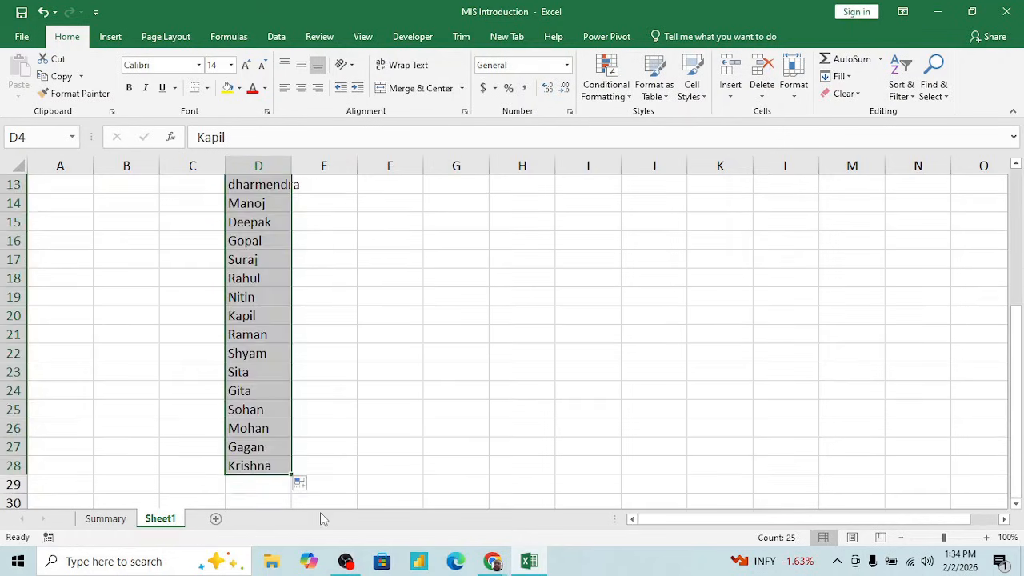
# - Make the Name and Sales headers in D3:E3 bold
pyautogui.click(267, 425)
pyautogui.hotkey('ctrl', 'Up')
pyautogui.press('Right')
pyautogui.press('Up')
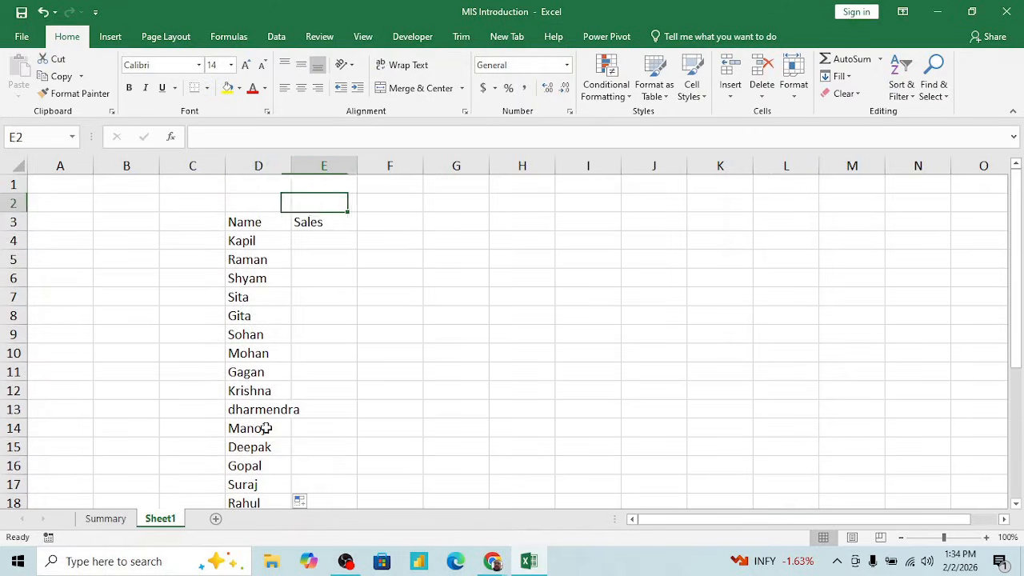
pyautogui.press('Down')
pyautogui.press('Down')
pyautogui.press('Down')
pyautogui.press('Up')
pyautogui.press('Up')
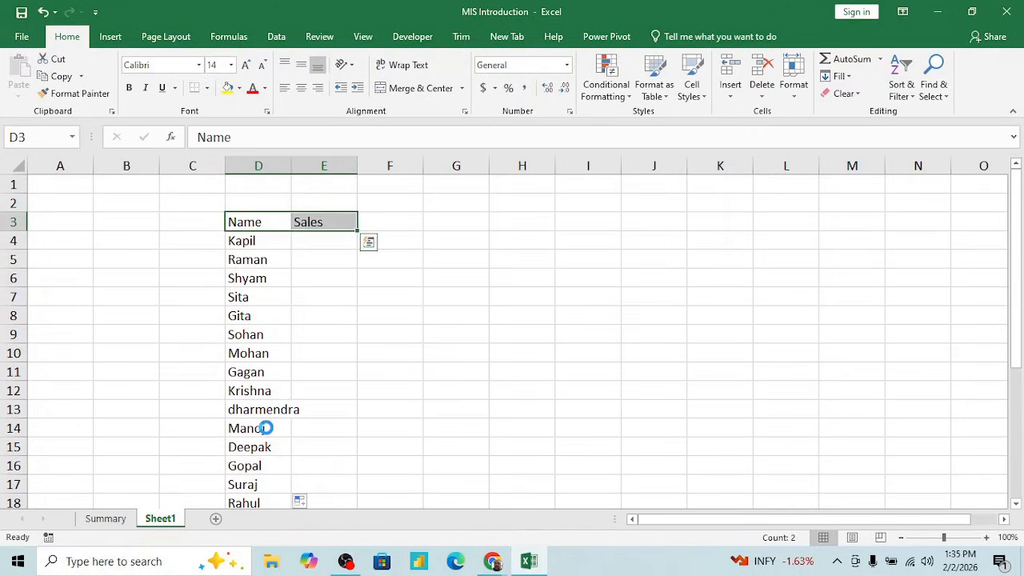
pyautogui.hotkey('ctrl', 'b')
# - Enter the formula =RANDBETWEEN(50,100) in E4 to generate a sample sales figure
pyautogui.press('Right')
pyautogui.press('Down')
pyautogui.press('Down')
pyautogui.press('Up')
pyautogui.write('=radi')
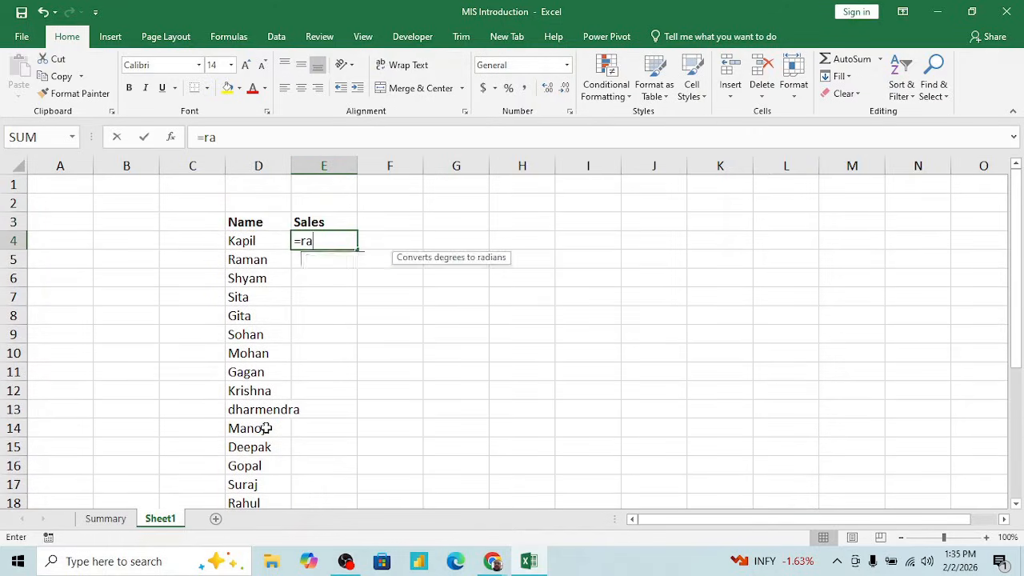
pyautogui.press('BackSpace')
pyautogui.press('BackSpace')
pyautogui.write('ndb')
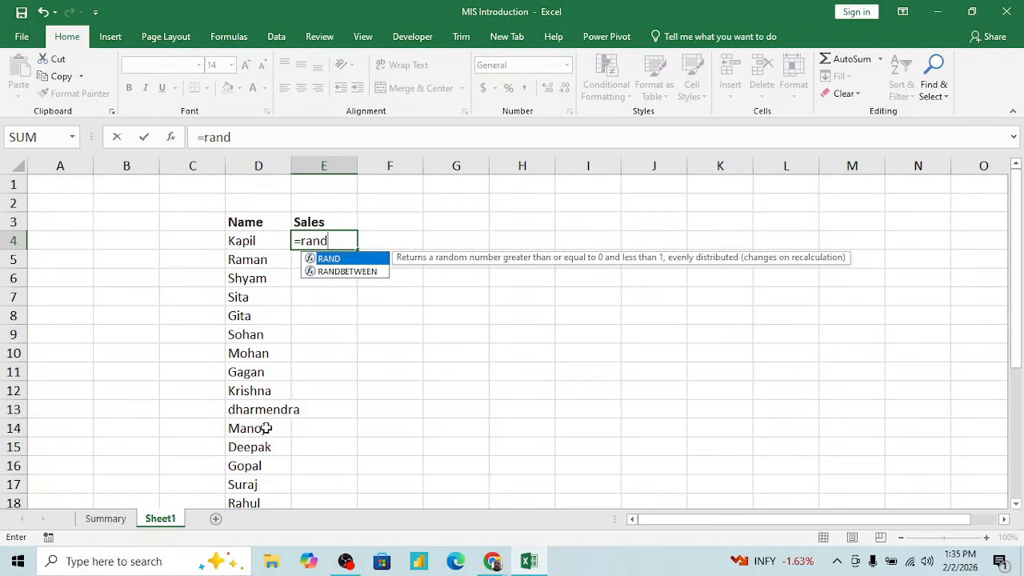
pyautogui.press('Tab')
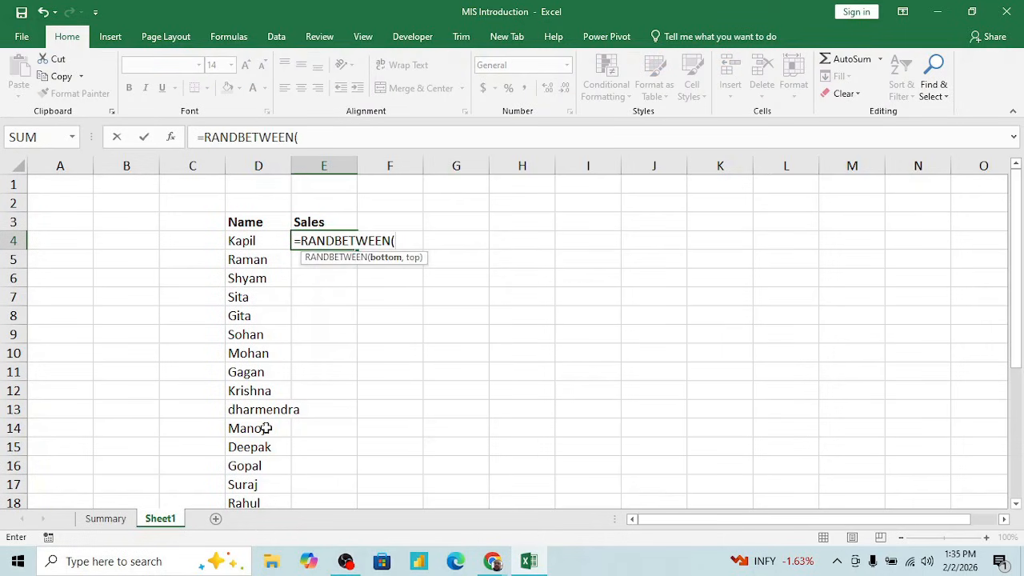
pyautogui.write('50,100)')
pyautogui.hotkey('ctrl', 'Return')
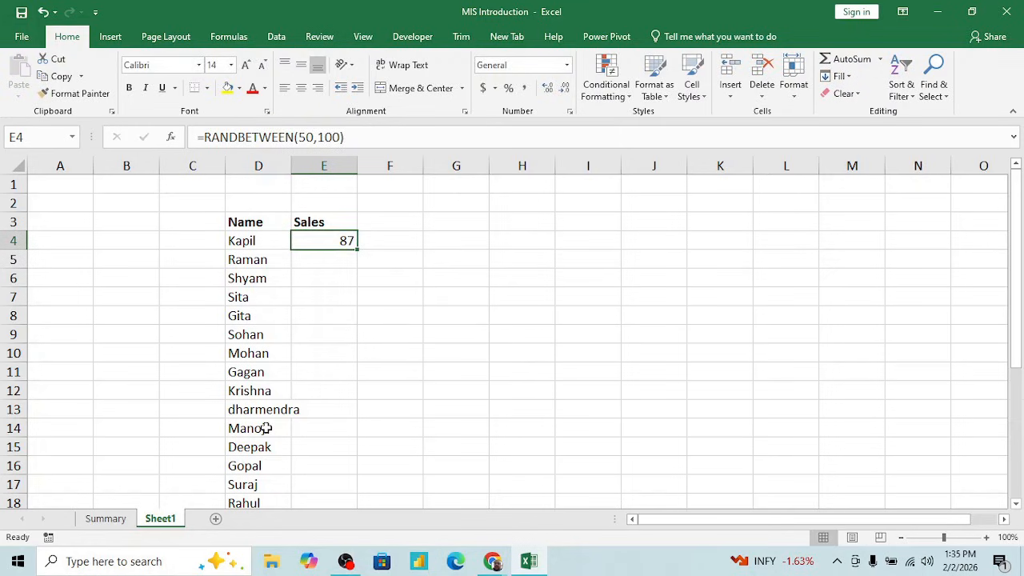
# - Copy the random sales formula from E4 down the Sales column to the last name in row 28
pyautogui.hotkey('ctrl', 'c')
pyautogui.press('Left')
pyautogui.hotkey('ctrl', 'Down')
pyautogui.press('Right')
pyautogui.hotkey('ctrl', 'shift', 'Up')
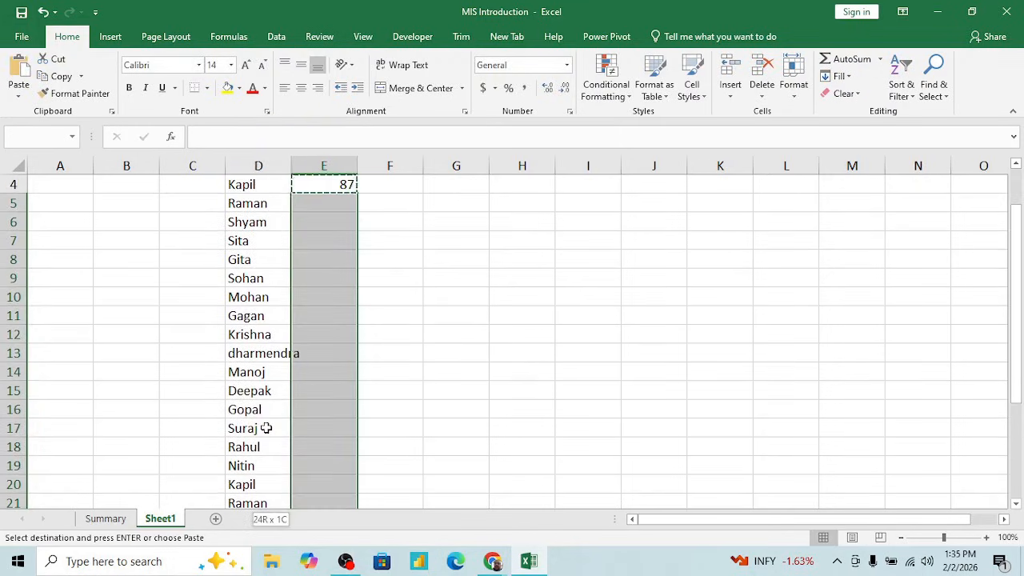
pyautogui.press('Return')
pyautogui.hotkey('ctrl', 'Up')
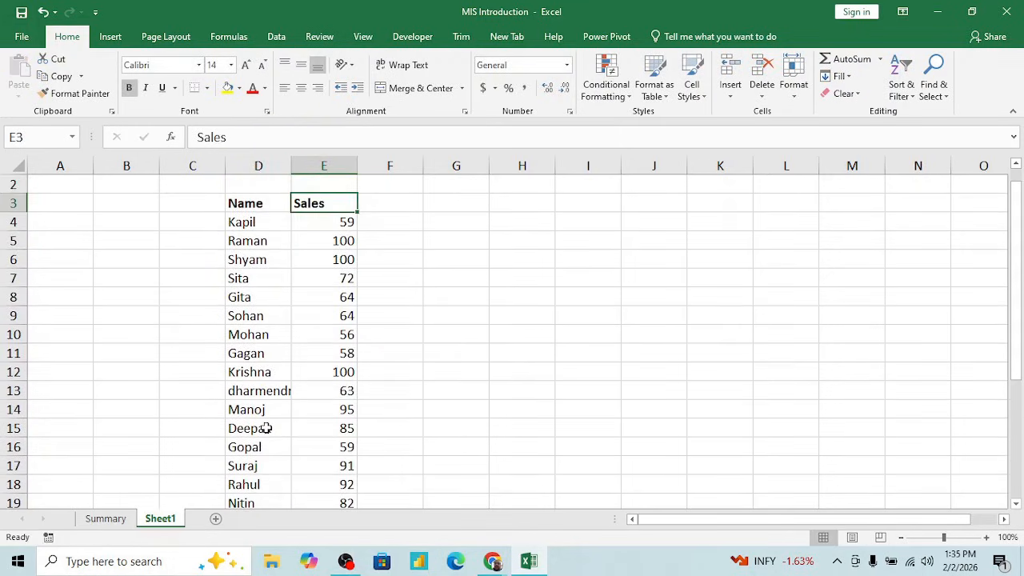
pyautogui.press('Left')
pyautogui.press('Left')
pyautogui.write('Date')
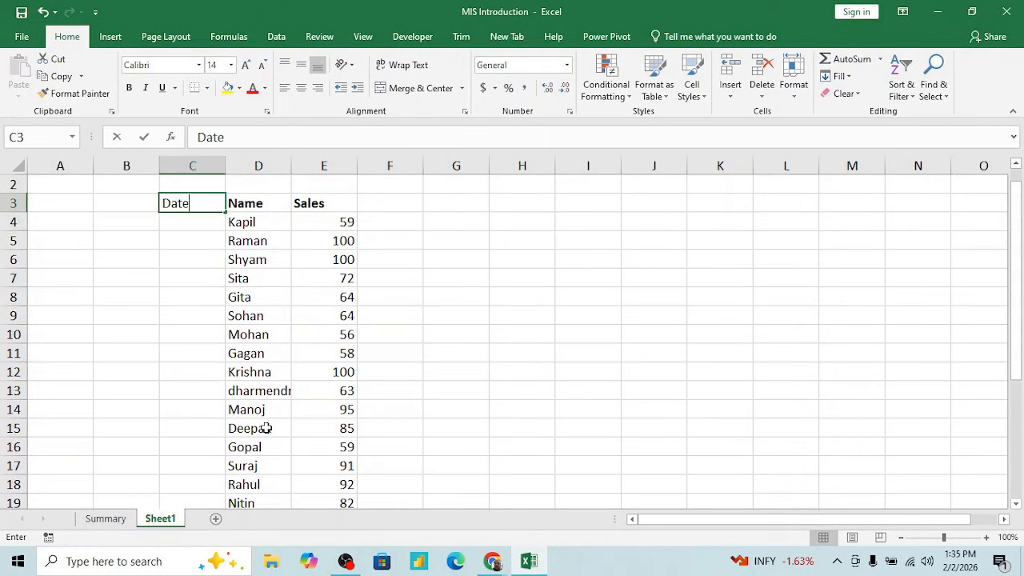
pyautogui.press('Return')
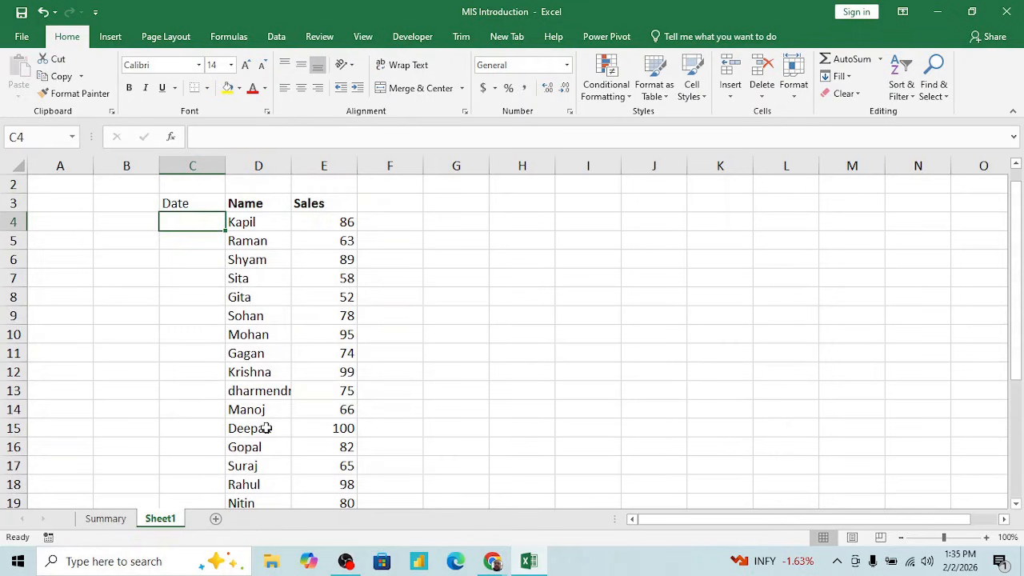
pyautogui.press('Up')
pyautogui.press('Delete')
# - Replace the formulas in the Sales column E3:E28 with their values and clear the copy selection
pyautogui.press('Right')
pyautogui.press('Right')
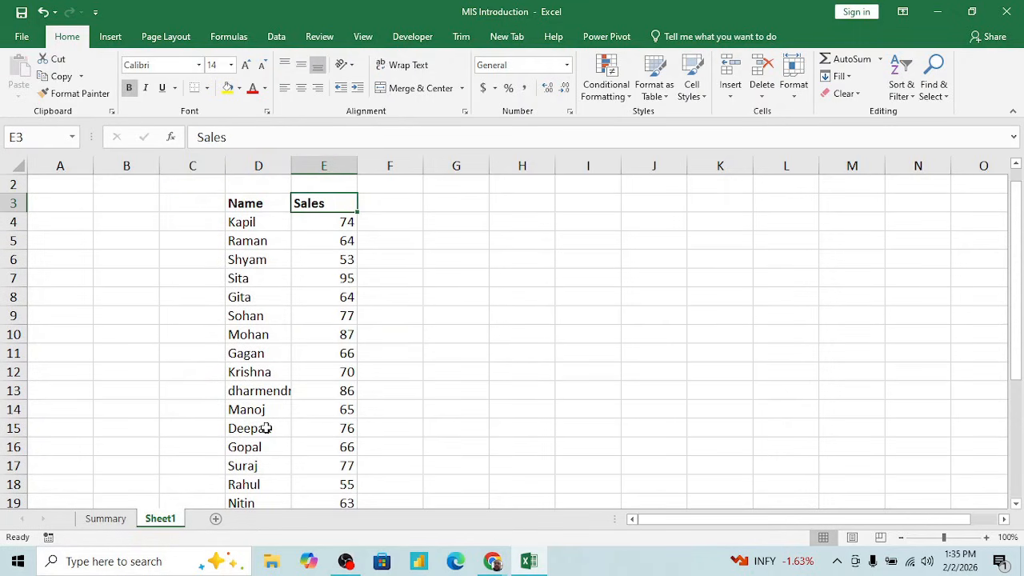
pyautogui.hotkey('ctrl', 'shift', 'Down')
pyautogui.hotkey('ctrl', 'c')
pyautogui.hotkey('ctrl', 'alt', 'v')
pyautogui.press('v')
pyautogui.press('Return')
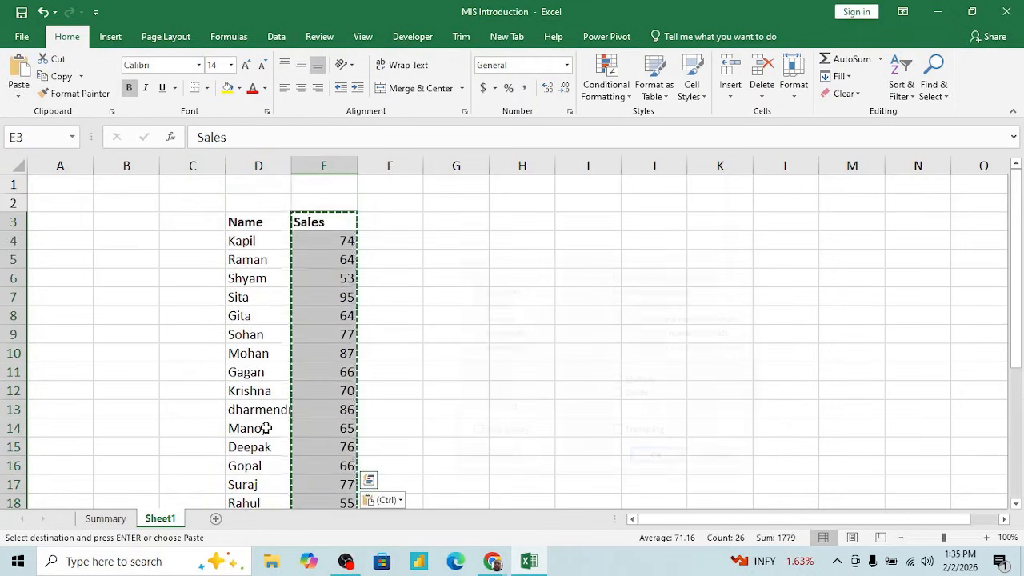
pyautogui.press('Left')
pyautogui.hotkey('shift', 'Right')
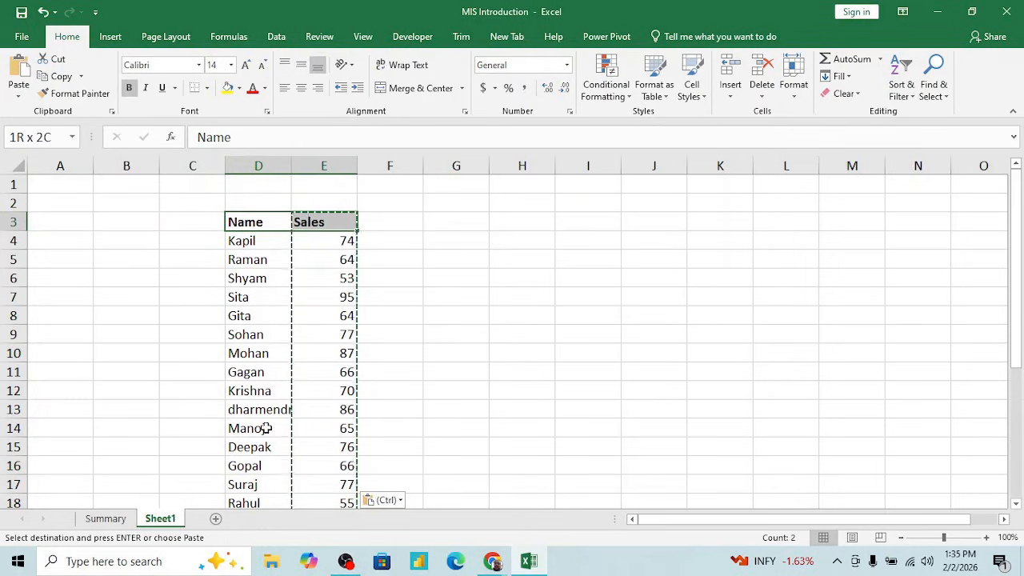
pyautogui.scroll(-4, 266, 427)
pyautogui.scroll(3, 267, 427)
pyautogui.press('Escape')
pyautogui.press('Right')
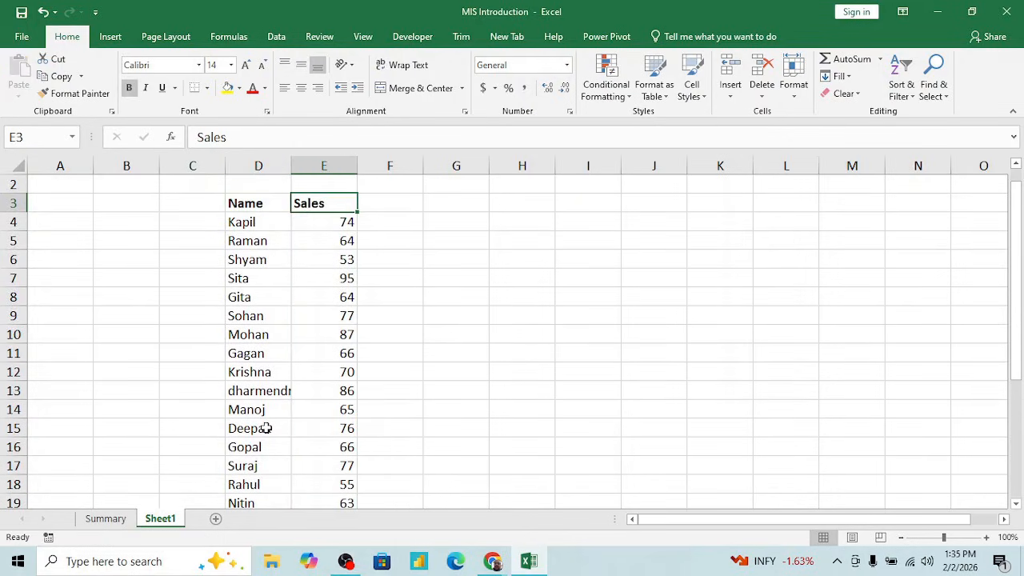
# - Examine the entries in the Name and Sales columns of the sample data
pyautogui.press('Left')
pyautogui.press('Up')
pyautogui.press('Down')
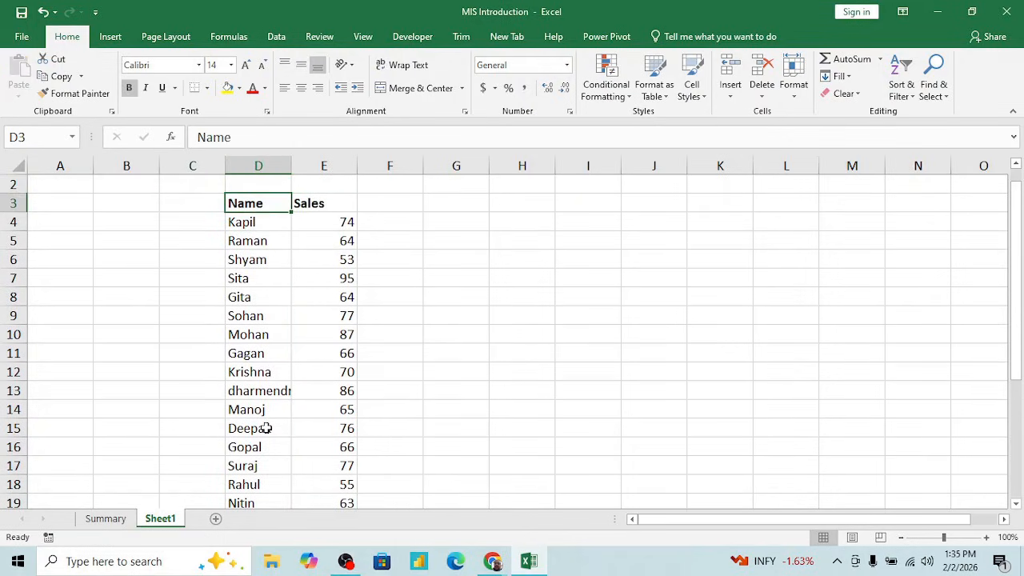
pyautogui.press('Down')
pyautogui.hotkey('ctrl', 'shift', 'Down')
pyautogui.press('Up')
pyautogui.press('Right')
pyautogui.press('Down')
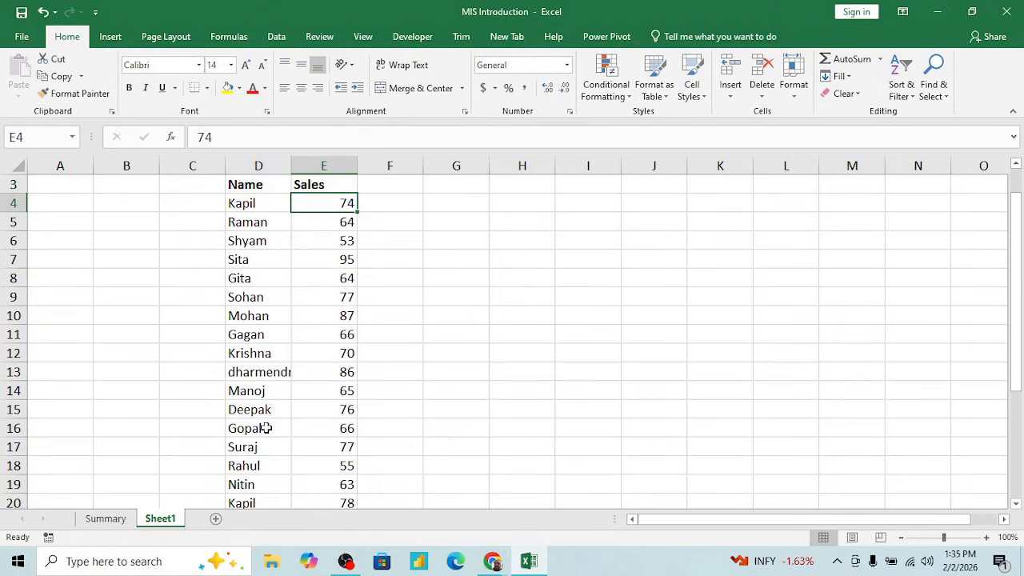
pyautogui.press('Up')
pyautogui.press('Left')
pyautogui.press('Up')
pyautogui.press('Up')
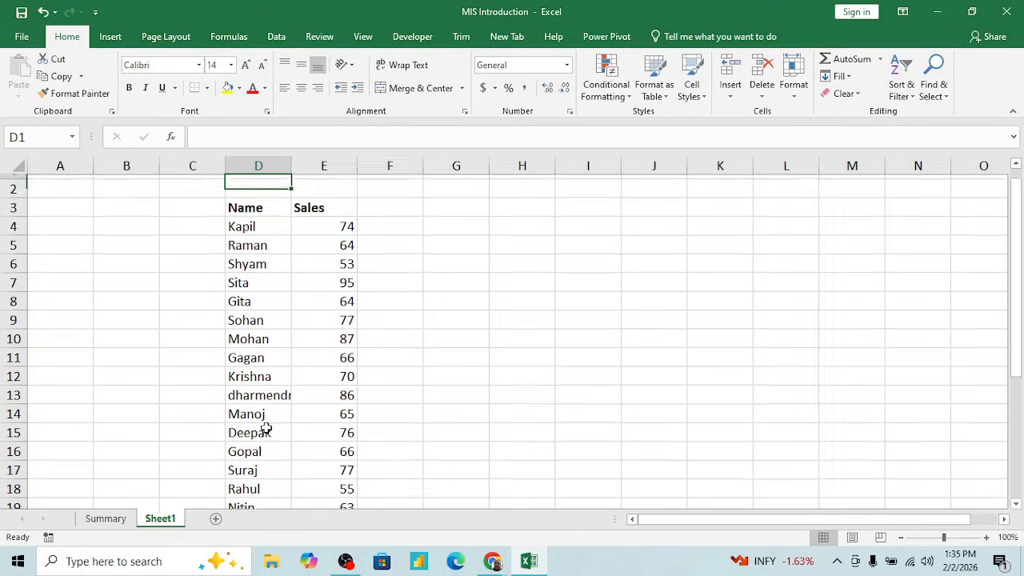
# - Add filters to the Name and Sales headers in row 3
pyautogui.press('Down')
pyautogui.press('Down')
pyautogui.hotkey('alt', 'd')
pyautogui.press('f')
pyautogui.press('f')
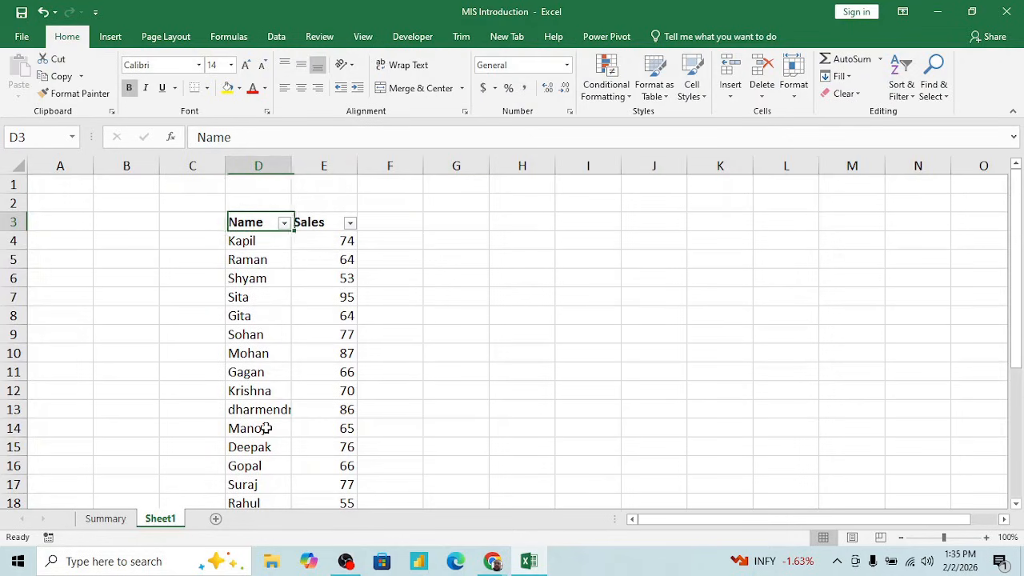
# - Filter the Name column to only the name in D4 and check the sum of that person's sales figures
pyautogui.hotkey('alt', 'Down')
pyautogui.click(160, 370)
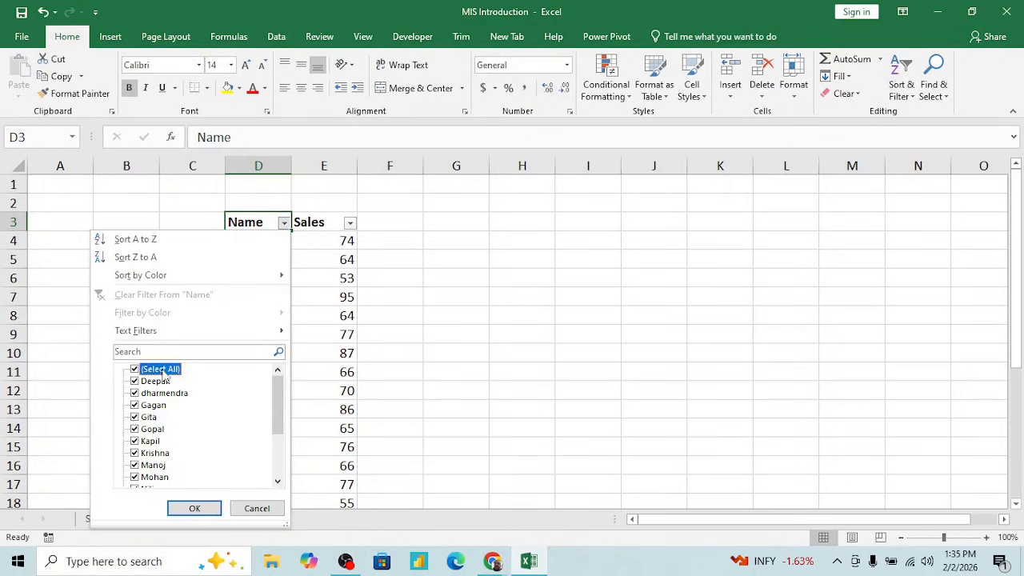
pyautogui.click(150, 441)
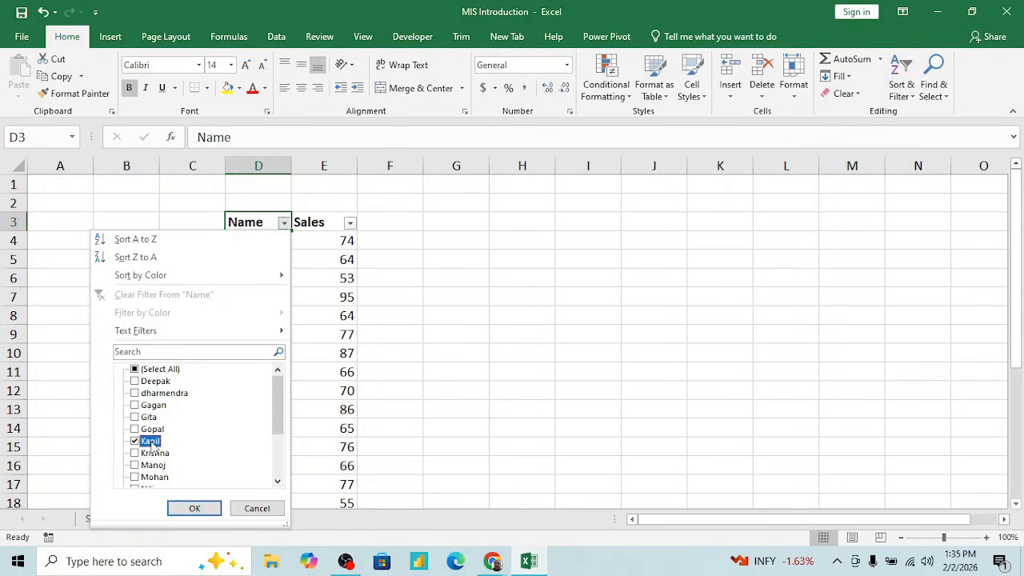
pyautogui.click(196, 511)
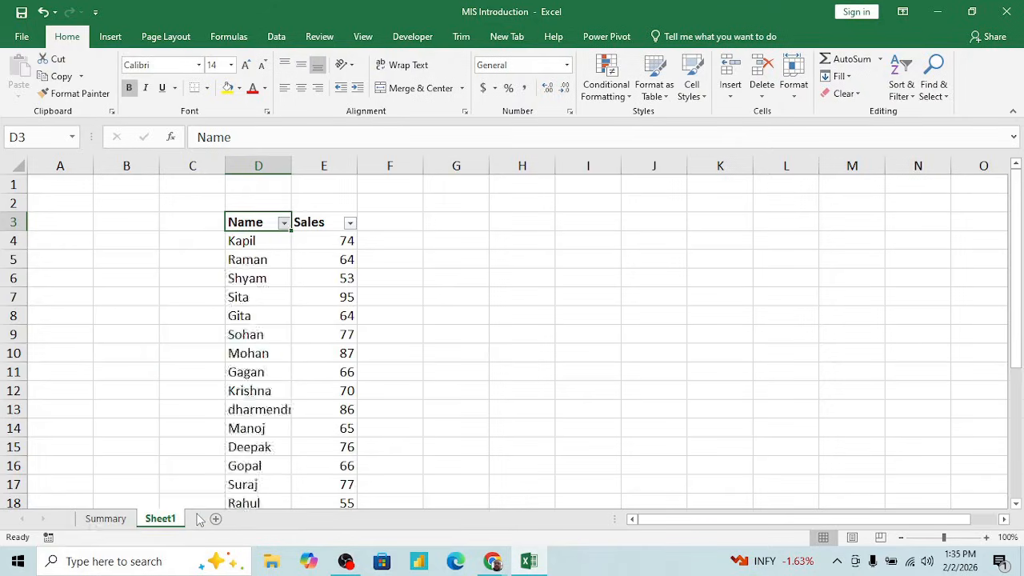
pyautogui.click(319, 241)
pyautogui.hotkey('shift', 'Down')
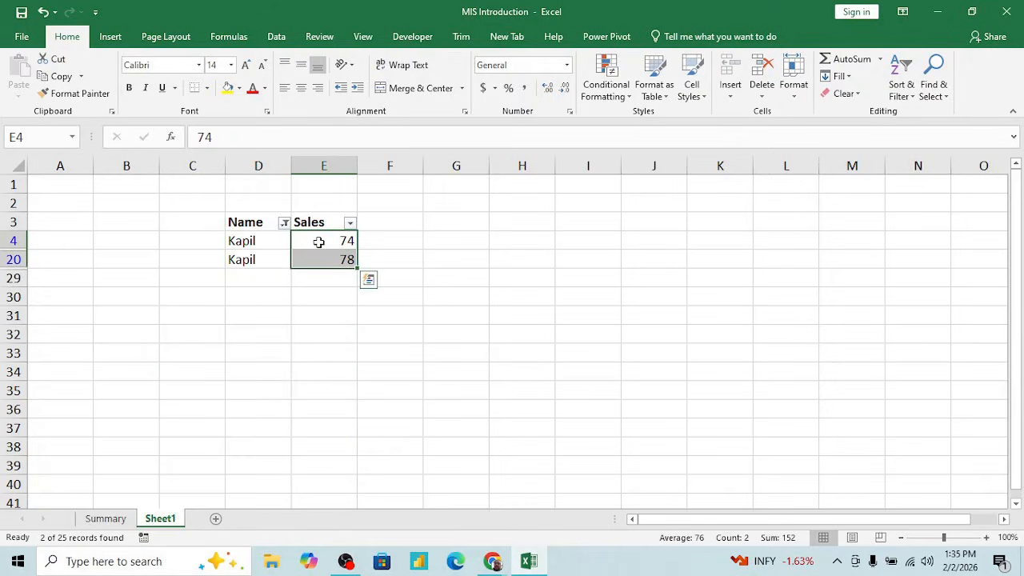
pyautogui.hotkey('shift', 'Up')
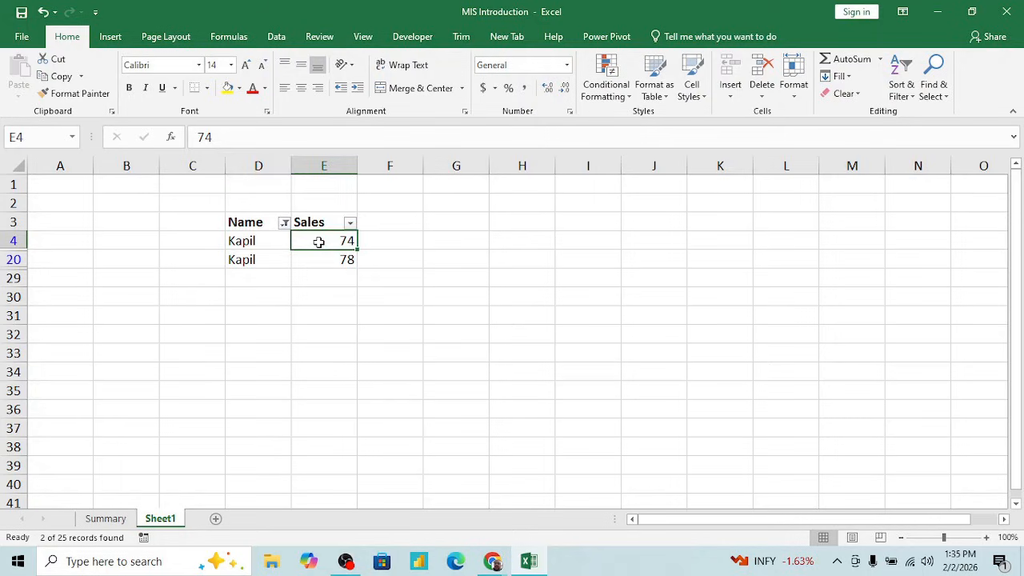
# - Clear the filter on the Name column to show all sample records
pyautogui.press('Left')
pyautogui.press('Up')
pyautogui.hotkey('alt', 'd')
pyautogui.press('f')
pyautogui.press('s')
pyautogui.press('Down')
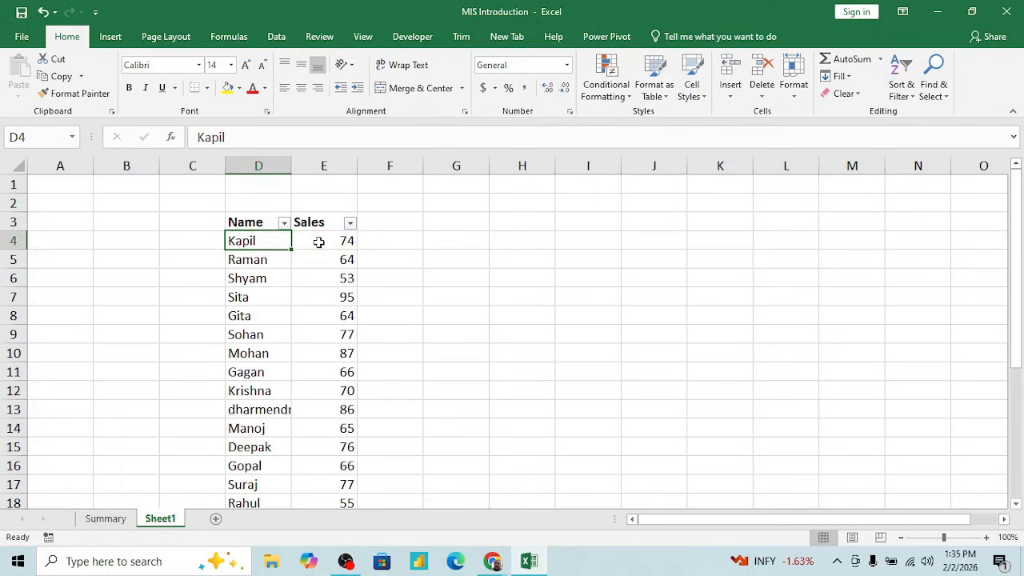
# - Filter the Name column to only the alphabetically first name and view its sales record
pyautogui.press('Up')
pyautogui.hotkey('alt', 'Down')
pyautogui.press('Down')
pyautogui.press('Down')
pyautogui.press('Down')
pyautogui.press('Down')
pyautogui.press('Down')
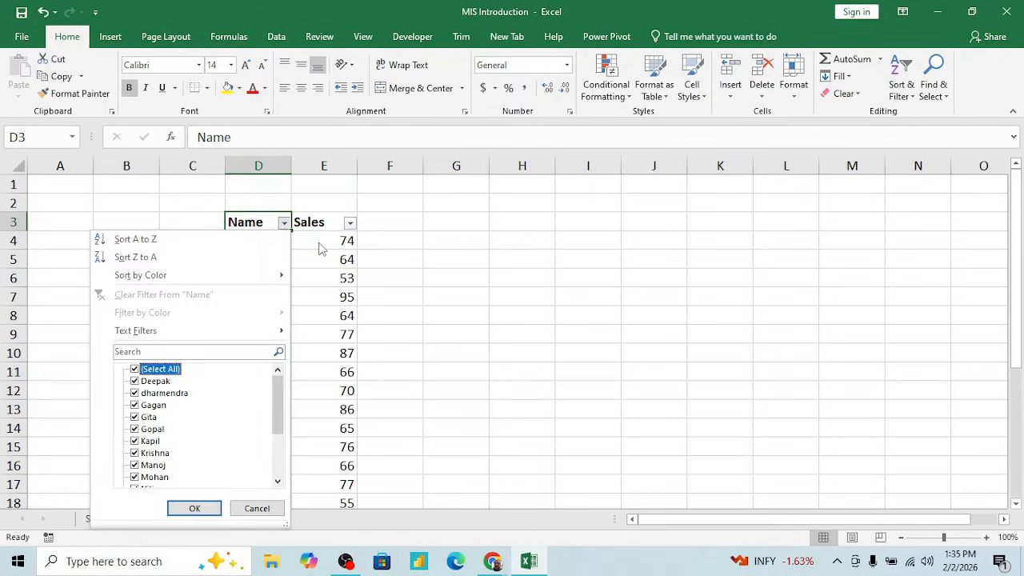
pyautogui.press('space')
pyautogui.press('Down')
pyautogui.press('space')
pyautogui.press('Return')
pyautogui.press('Right')
pyautogui.press('Left')
pyautogui.press('Up')
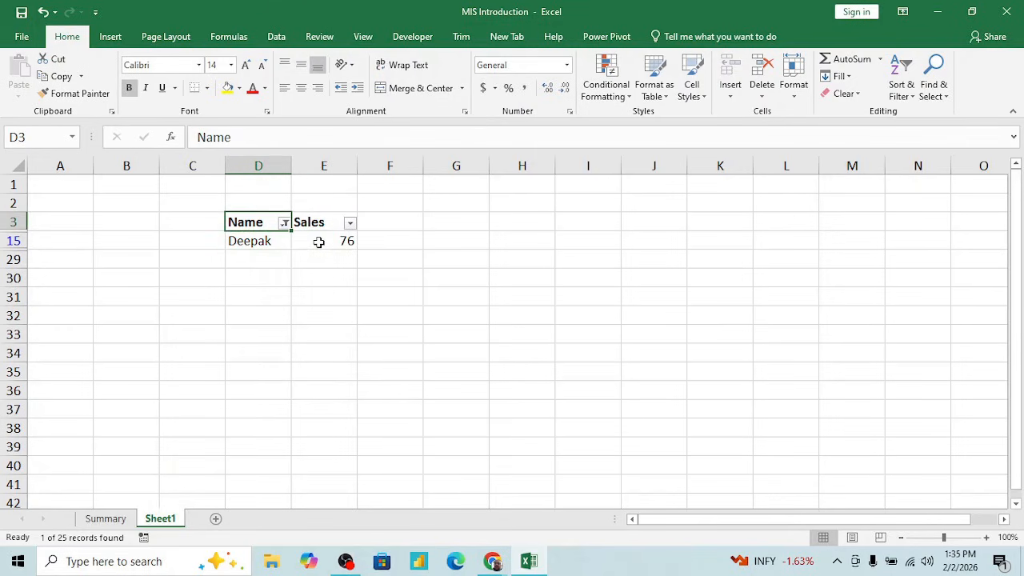
# - Clear the single-name filter so that every row of the sample data shows again
pyautogui.hotkey('alt', 'd')
pyautogui.press('f')
pyautogui.press('s')
pyautogui.press('Down')
# - Total the Sales column in E29 with the formula =SUM(E4:E28)
pyautogui.hotkey('ctrl', 'Down')
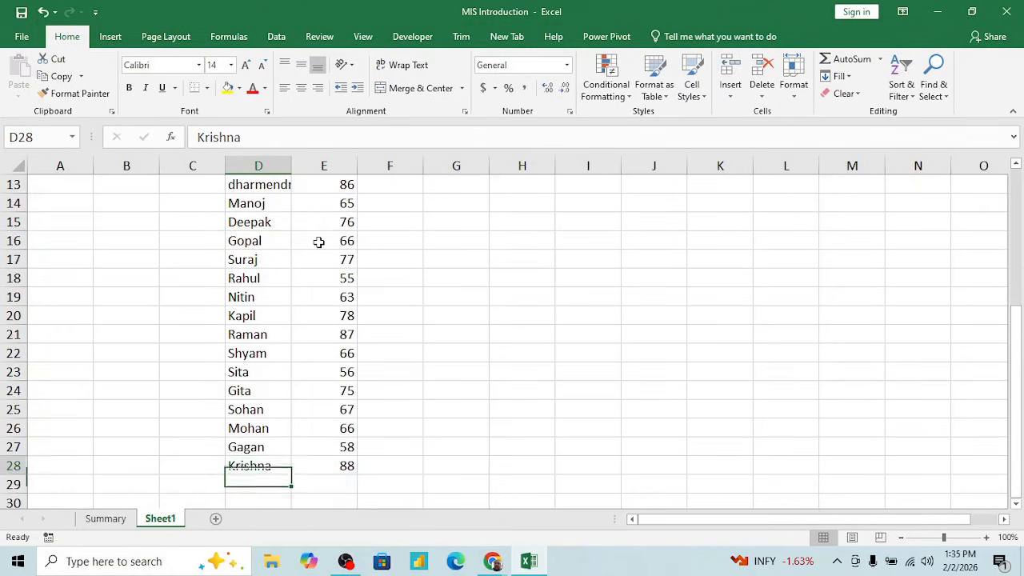
pyautogui.press('Right')
pyautogui.press('Down')
pyautogui.write('spu')
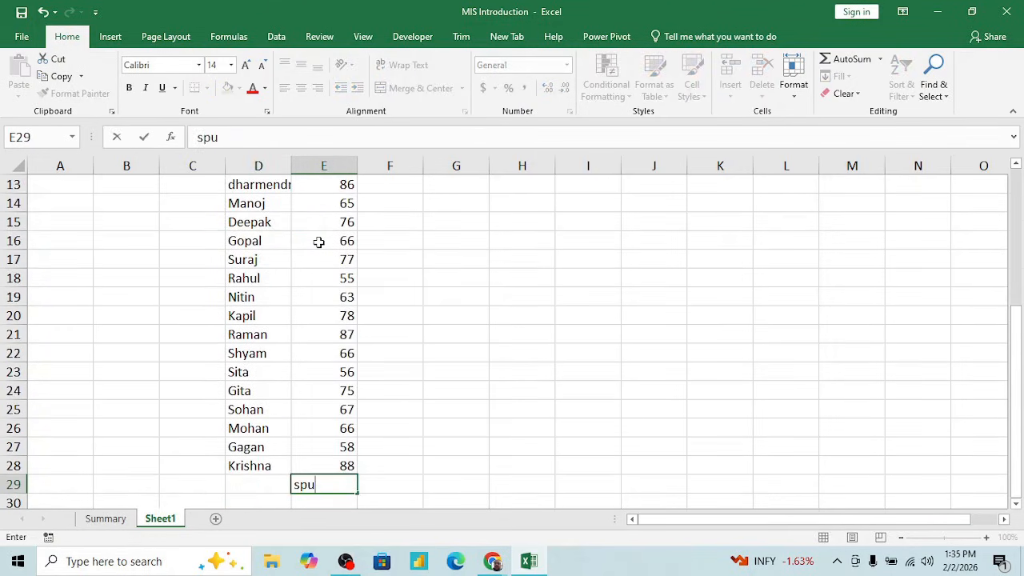
pyautogui.press('BackSpace')
pyautogui.press('BackSpace')
pyautogui.press('BackSpace')
pyautogui.write('=s')
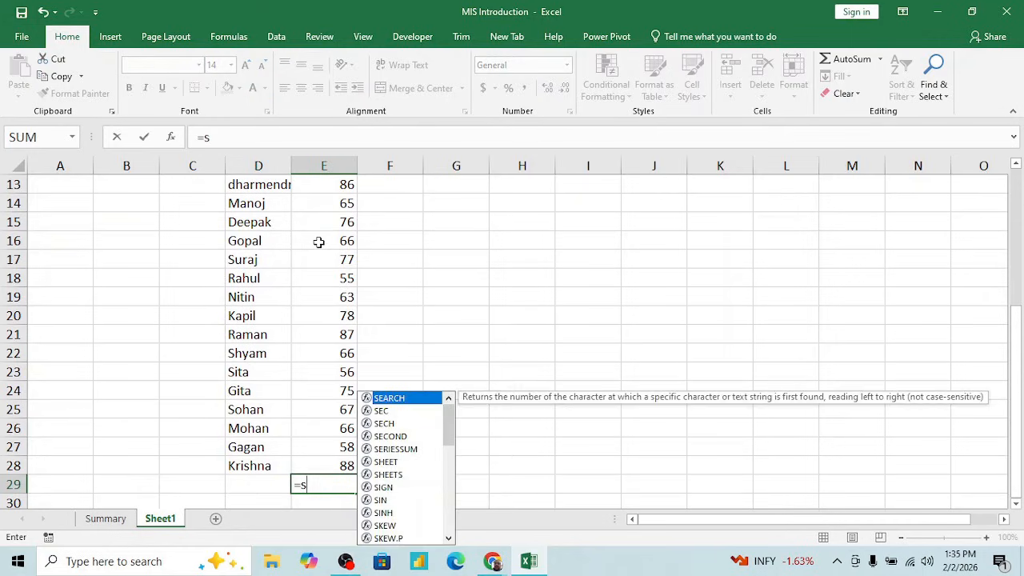
pyautogui.write('um')
pyautogui.press('Tab')
pyautogui.press('Up')
pyautogui.press('Up')
pyautogui.hotkey('shift', 'Up')
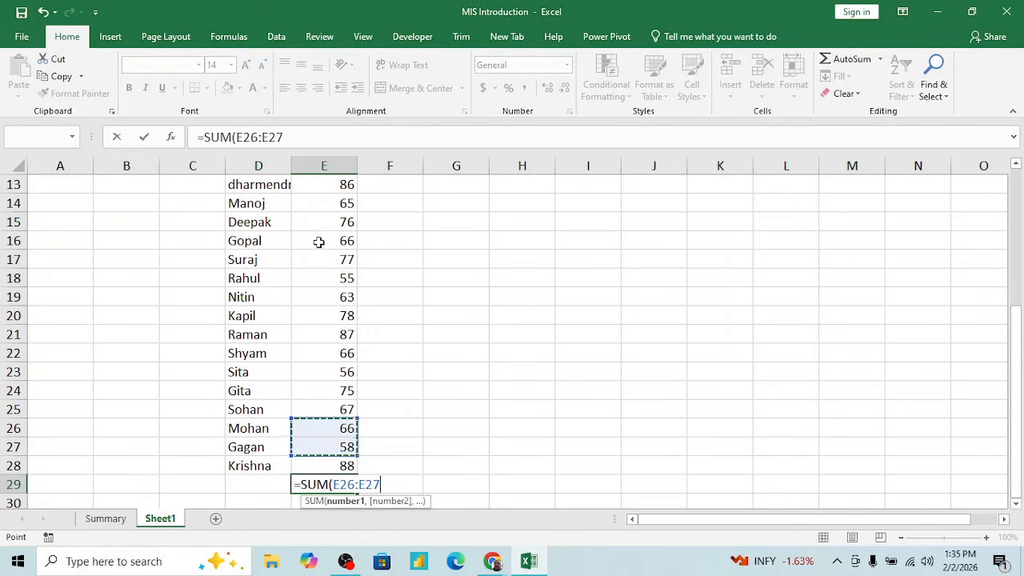
pyautogui.hotkey('ctrl', 'Up')
pyautogui.press('Down')
pyautogui.hotkey('ctrl', 'shift', 'Down')
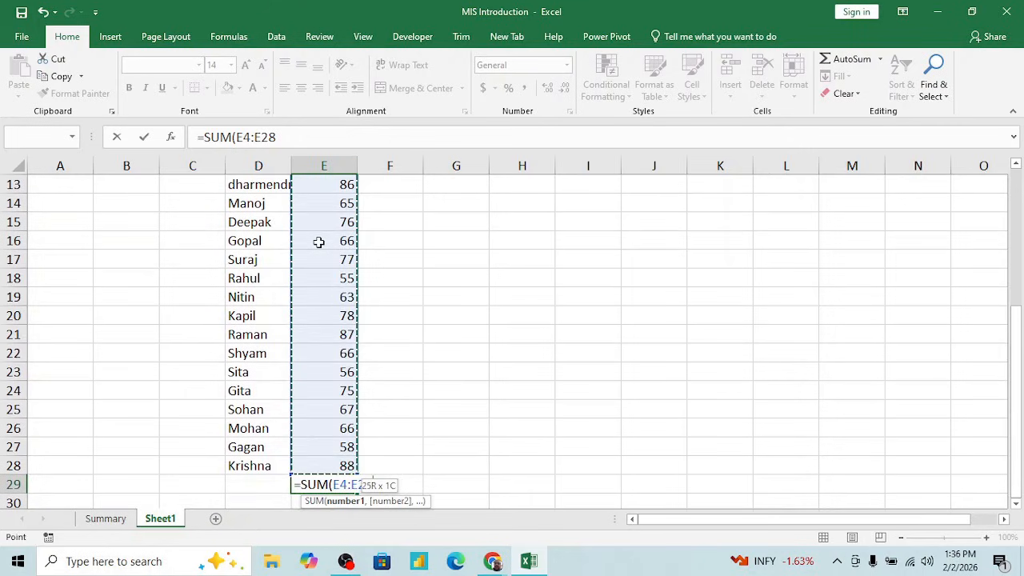
pyautogui.press('Return')
pyautogui.press('Up')
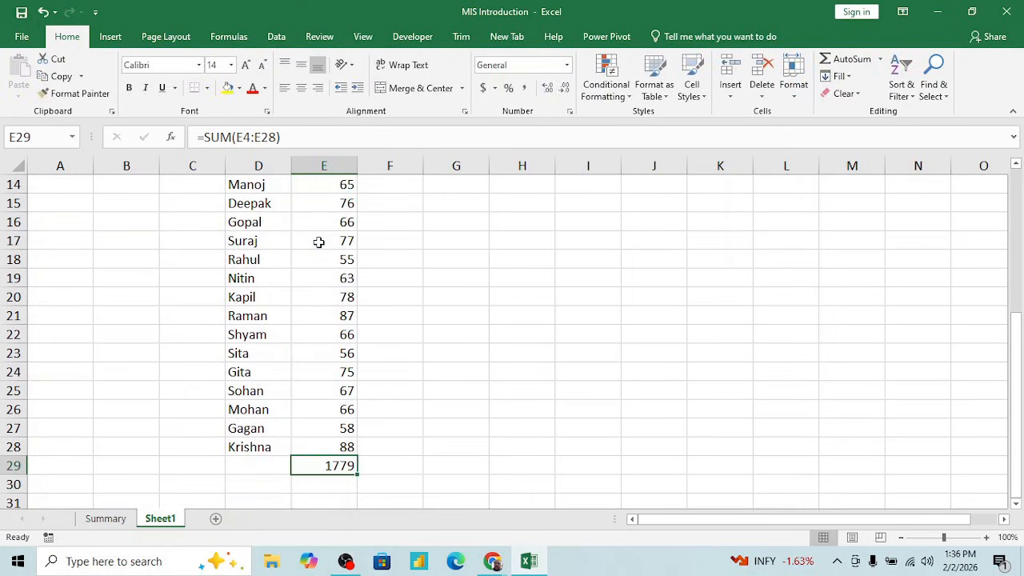
# - Delete the sum formula from E29 and return to the header of the Name column
pyautogui.press('Delete')
pyautogui.press('Up')
pyautogui.press('Left')
pyautogui.hotkey('ctrl', 'Up')
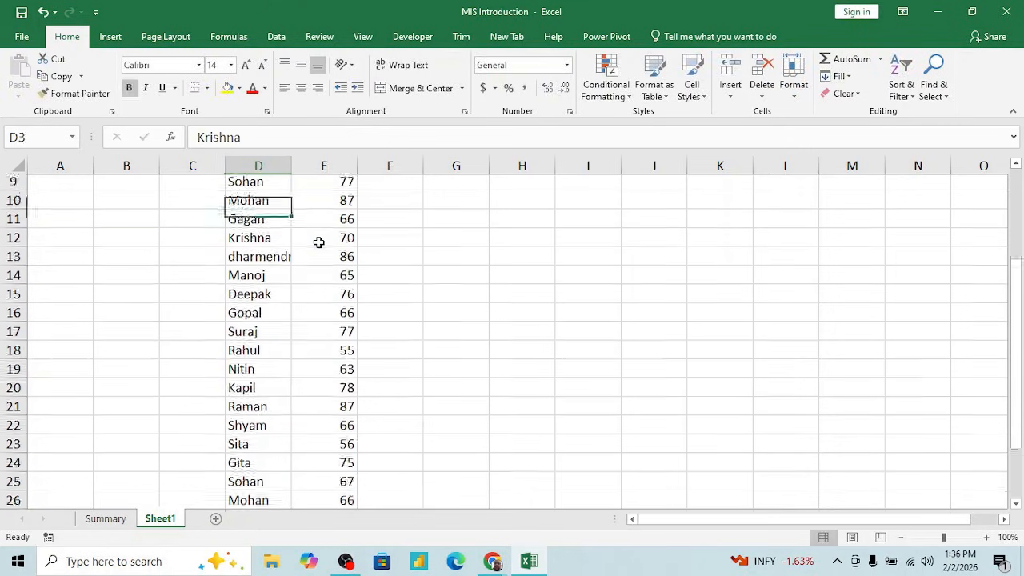
pyautogui.press('Down')
pyautogui.press('Up')
pyautogui.press('Up')
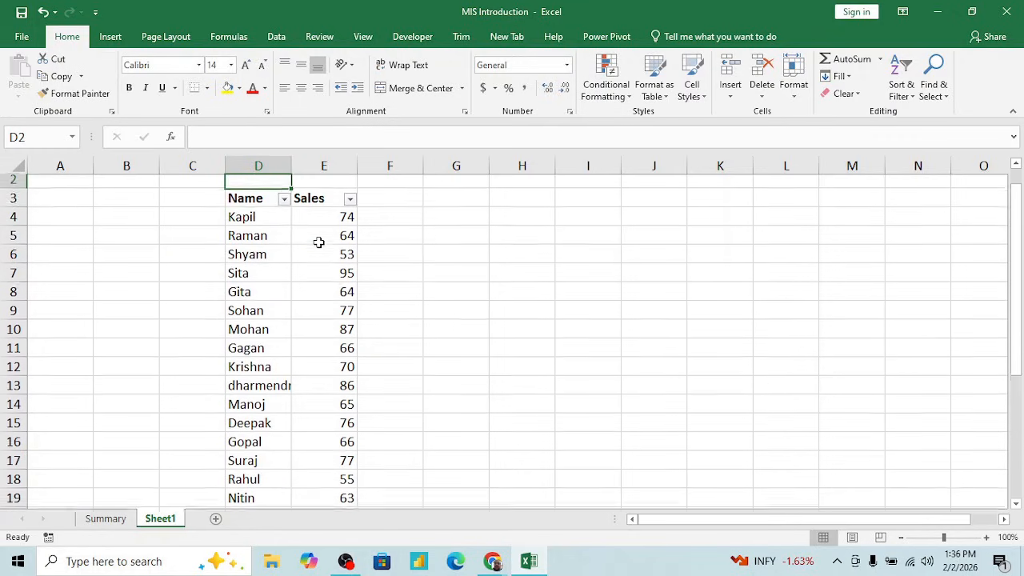
# - Create a PivotTable from the Name and Sales data D3:E28, placed on the existing worksheet at cell I4
pyautogui.press('Down')
pyautogui.hotkey('ctrl', 'shift', 'Right')
pyautogui.hotkey('ctrl', 'shift', 'Down')
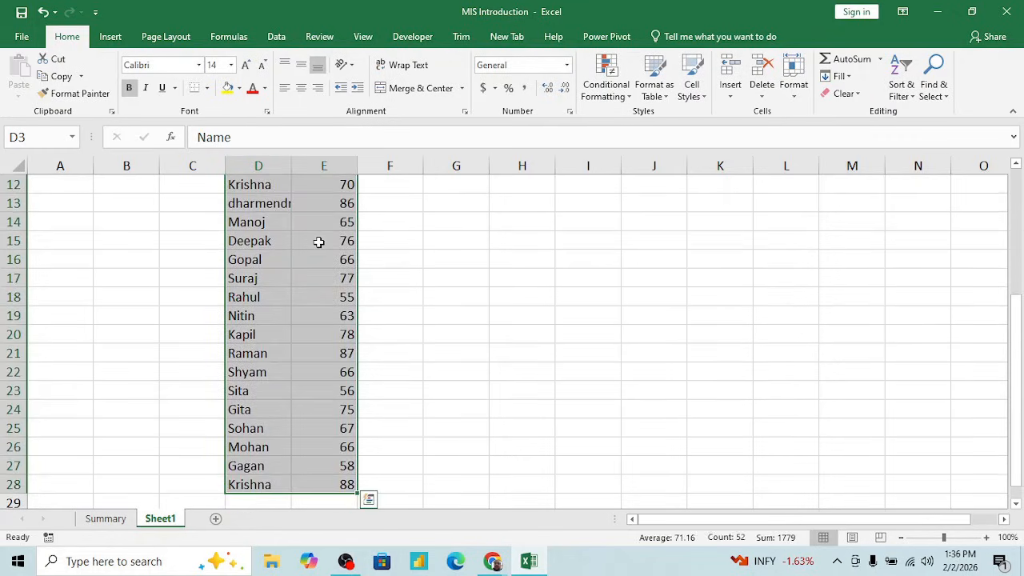
pyautogui.click(110, 37)
pyautogui.click(24, 71)
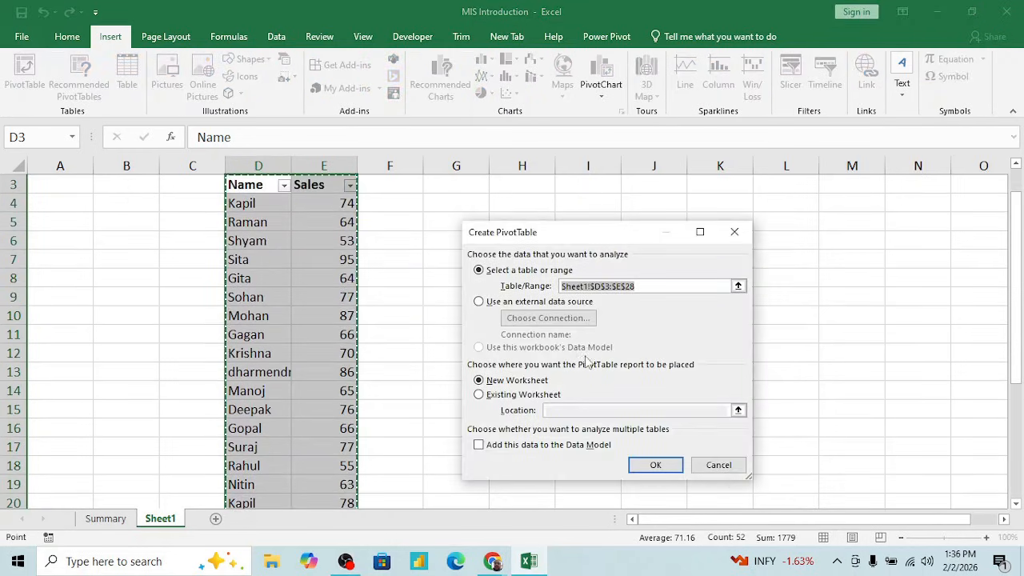
pyautogui.click(481, 396)
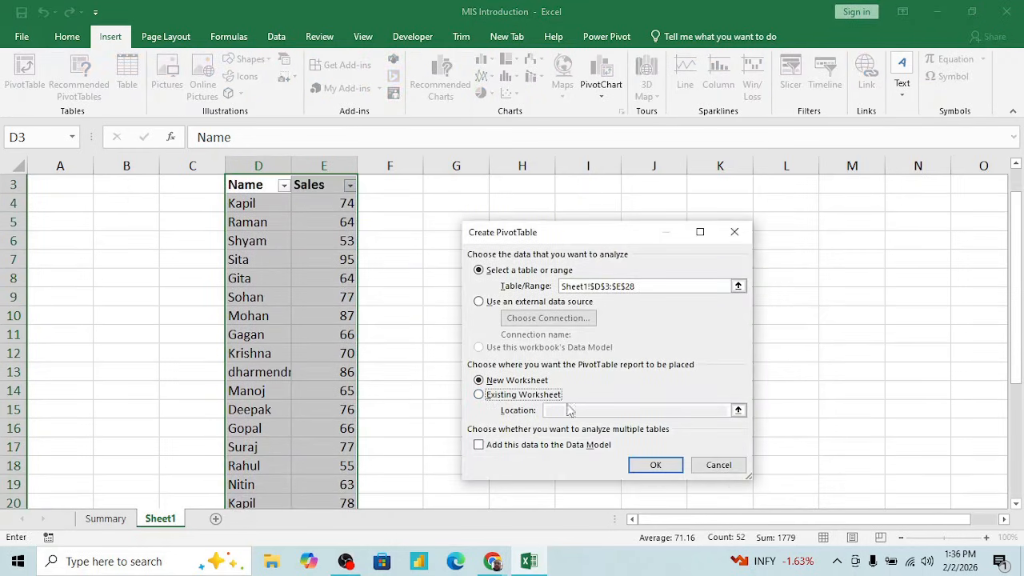
pyautogui.click(482, 395)
pyautogui.click(560, 410)
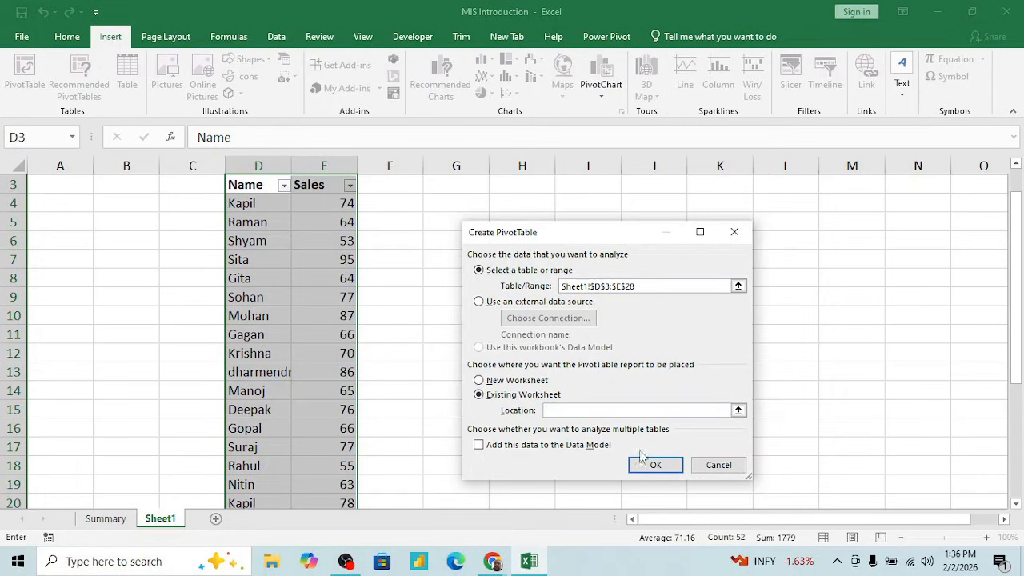
pyautogui.click(579, 205)
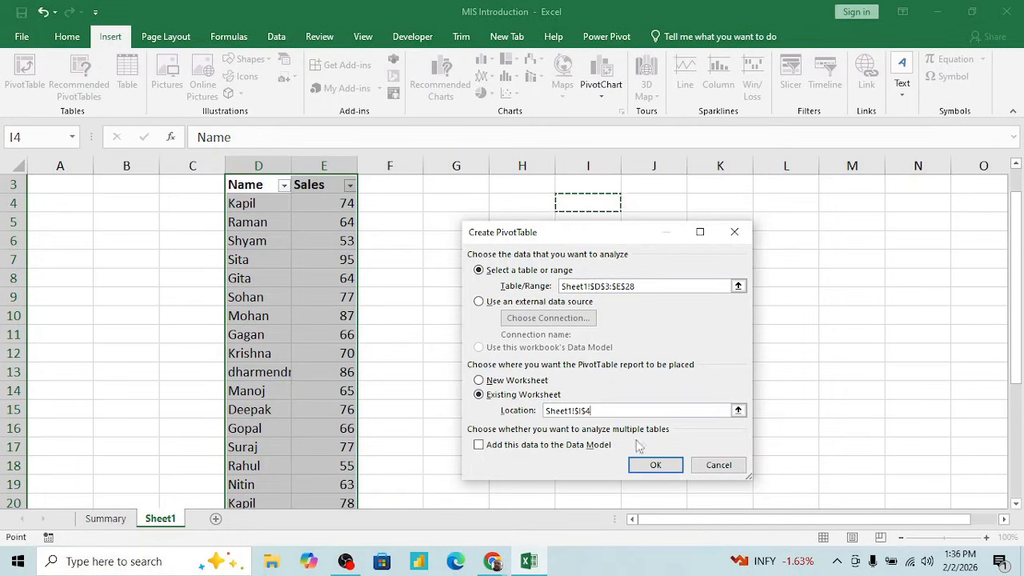
pyautogui.click(648, 466)
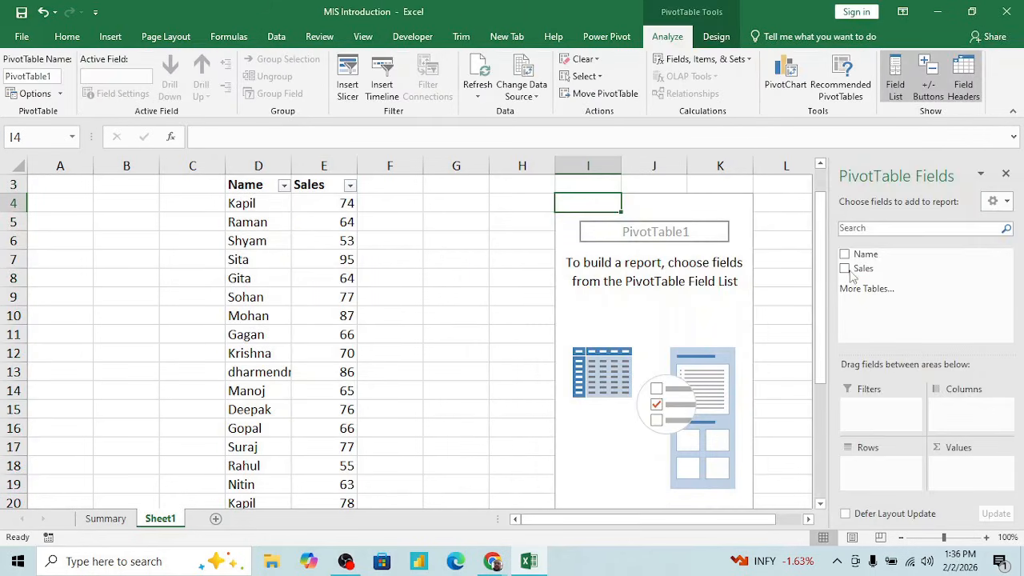
# - Add Name as the row field and Sales as the summed value field of the PivotTable
pyautogui.click(845, 253)
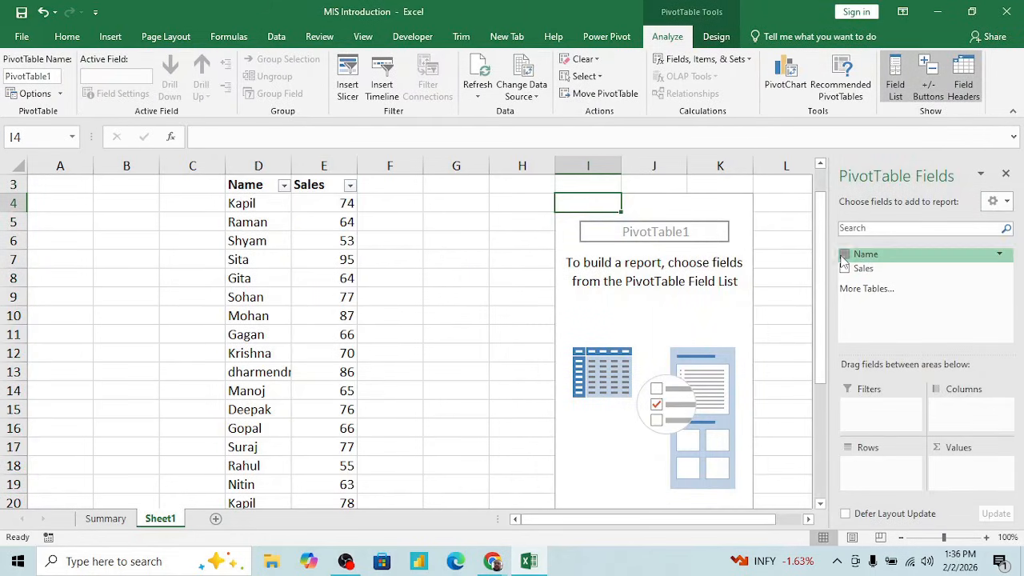
pyautogui.click(844, 268)
pyautogui.click(636, 297)
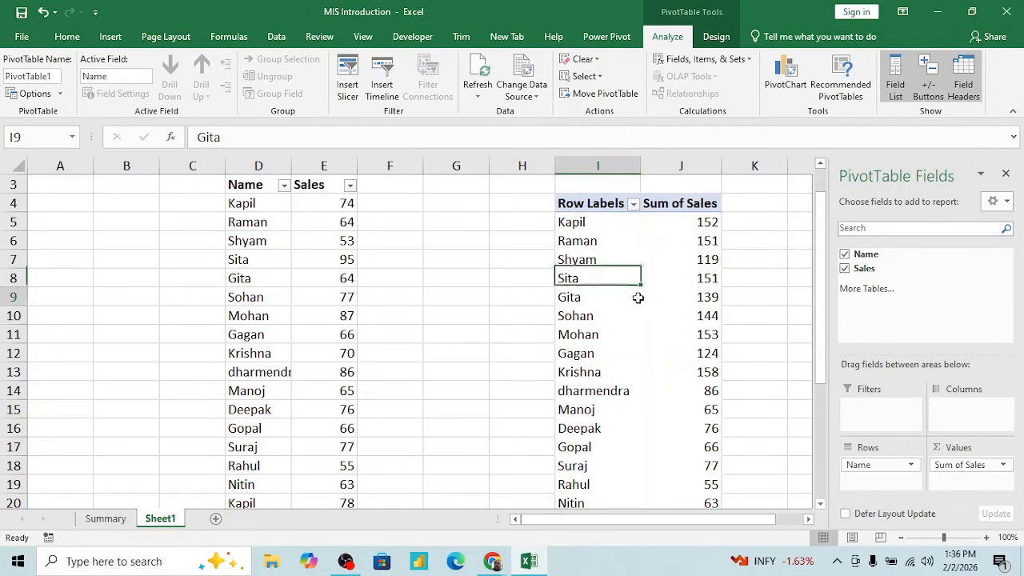
# - Examine the summed sales for each name in the PivotTable, down to the Grand Total row
pyautogui.click(585, 224)
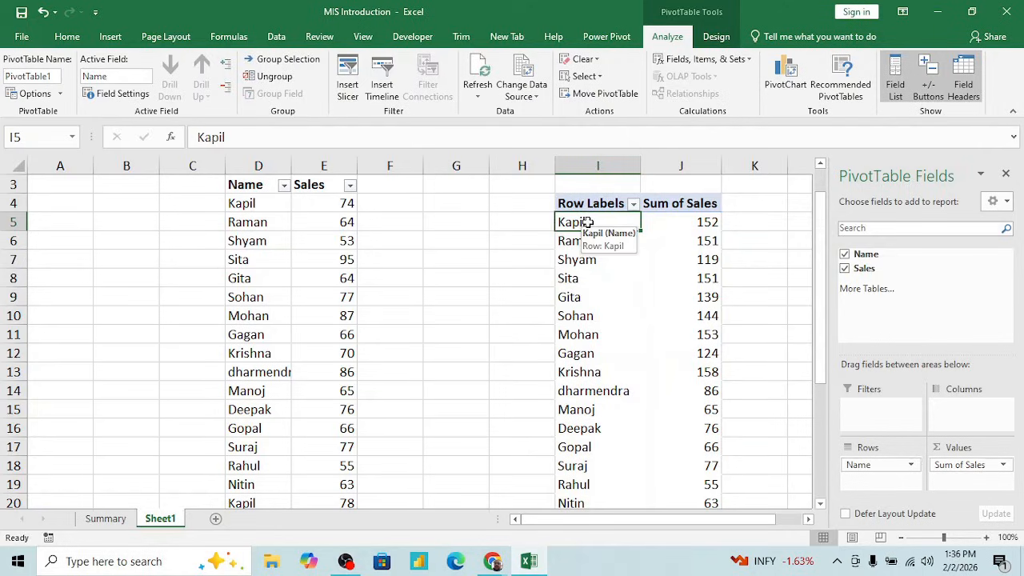
pyautogui.press('Right')
pyautogui.hotkey('shift', 'Left')
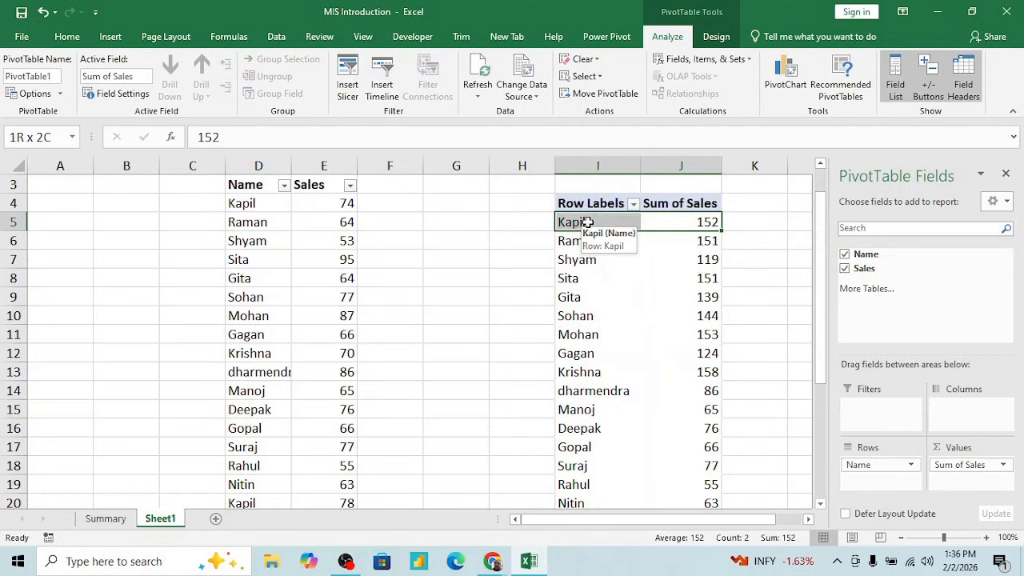
pyautogui.press('Down')
pyautogui.hotkey('shift', 'Down')
pyautogui.hotkey('shift', 'Down')
pyautogui.press('Down')
pyautogui.press('Down')
pyautogui.press('Down')
pyautogui.press('Down')
pyautogui.press('Down')
pyautogui.press('Down')
pyautogui.press('Down')
pyautogui.press('Down')
pyautogui.press('Down')
pyautogui.press('Down')
pyautogui.press('Down')
pyautogui.press('Down')
pyautogui.press('Down')
pyautogui.press('Down')
pyautogui.press('Down')
pyautogui.press('Down')
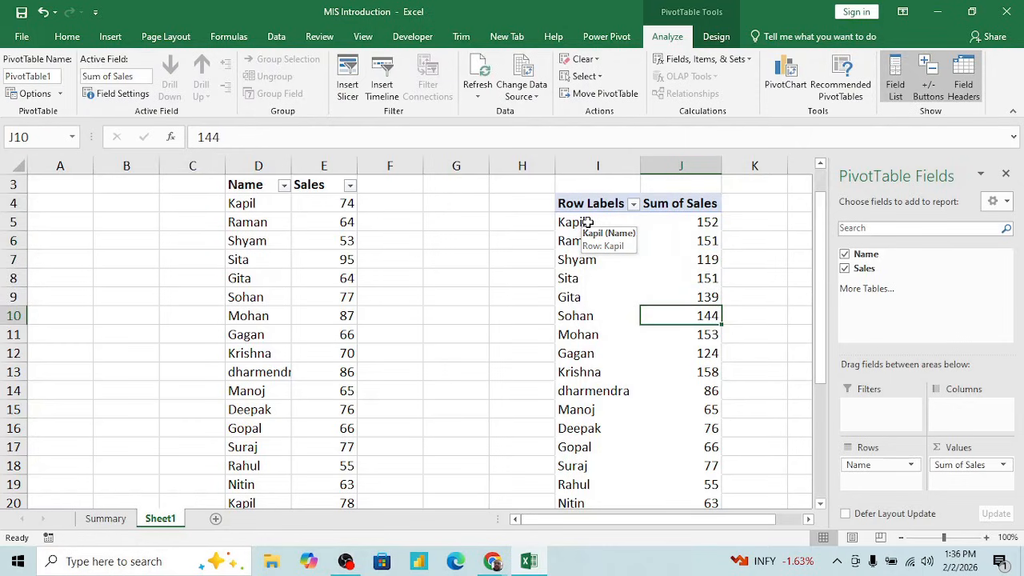
pyautogui.hotkey('ctrl', 'Down')
pyautogui.hotkey('ctrl', 'Up')
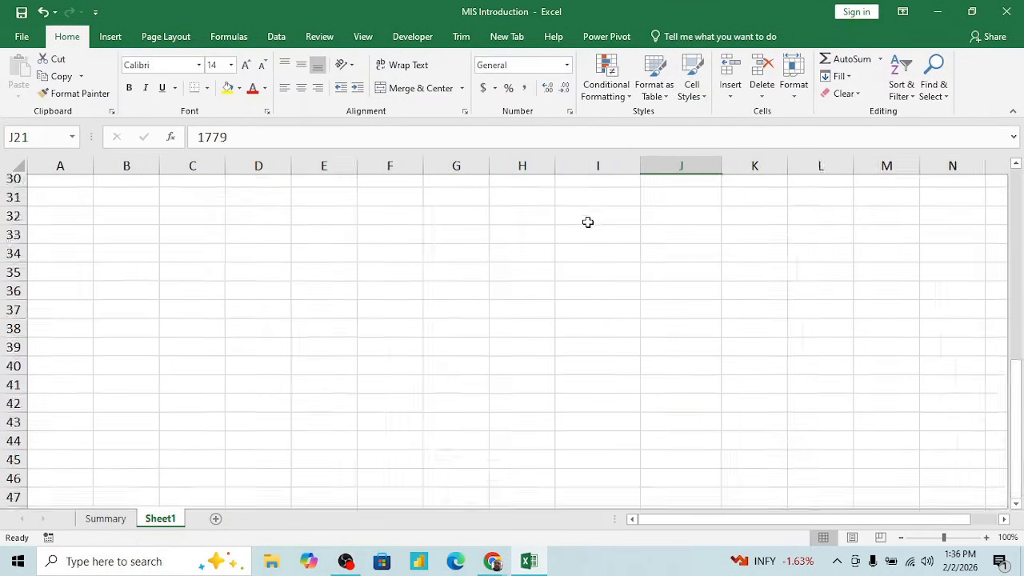
pyautogui.press('Up')
pyautogui.press('Up')
pyautogui.press('Up')
pyautogui.hotkey('ctrl', 'Up')
pyautogui.press('Down')
pyautogui.press('Down')
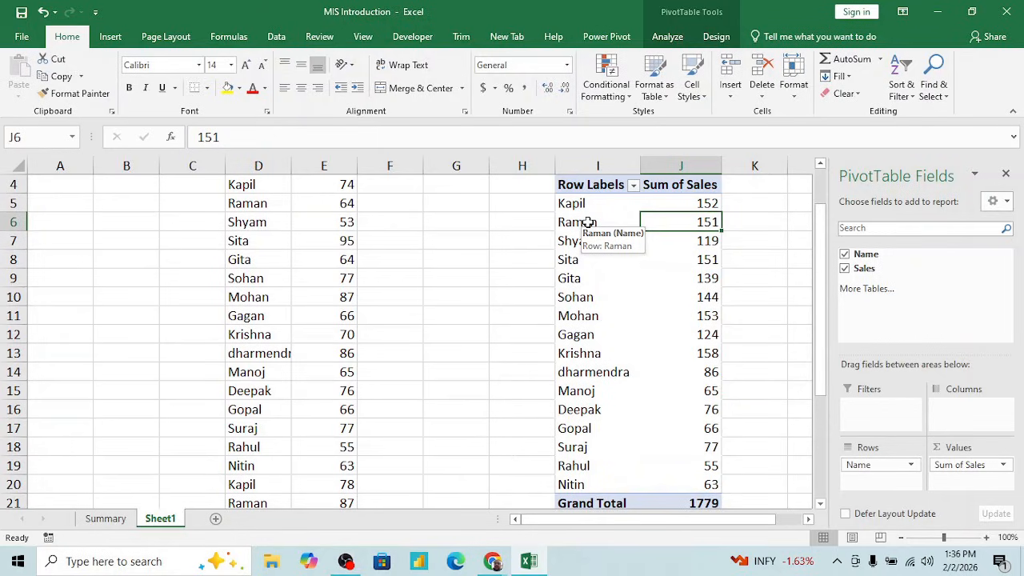
# - Compare the raw Name and Sales data with the PivotTable report and return to the Summary sheet
pyautogui.press('Left')
pyautogui.press('Left')
pyautogui.press('Left')
pyautogui.press('Left')
pyautogui.press('Left')
pyautogui.press('Left')
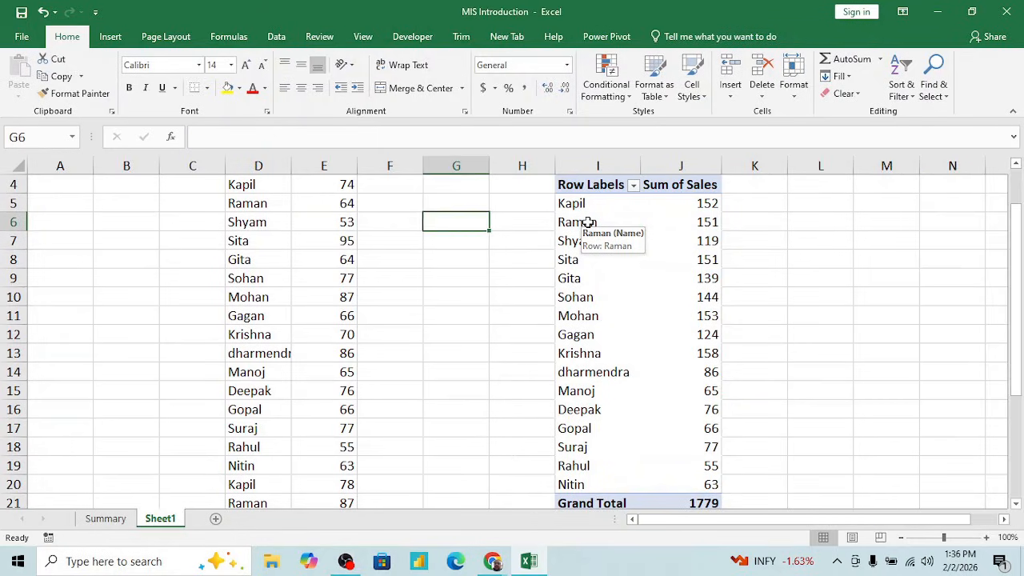
pyautogui.press('Up')
pyautogui.press('Up')
pyautogui.scroll(1, 588, 224)
pyautogui.press('Left')
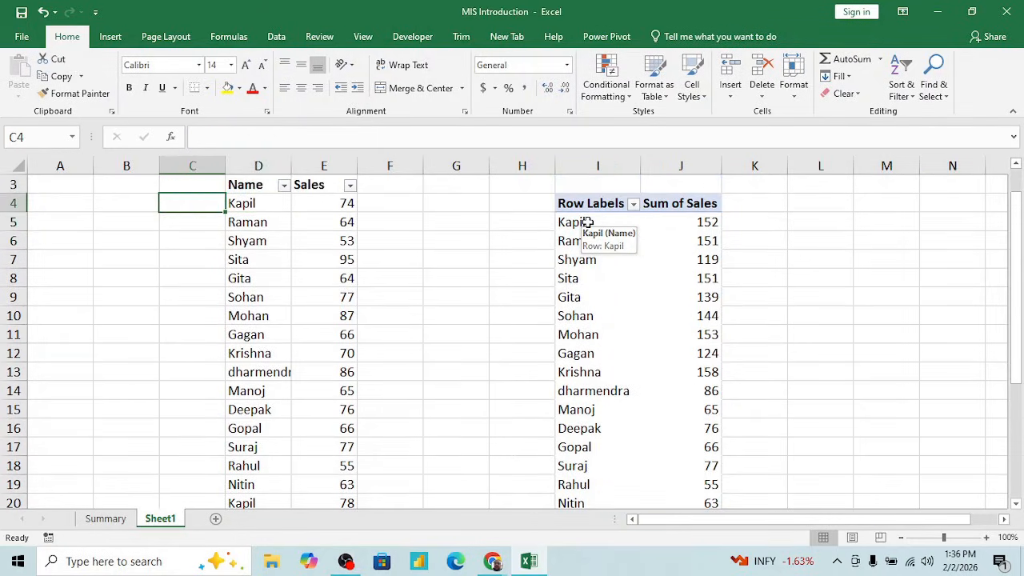
pyautogui.press('Right')
pyautogui.press('Right')
pyautogui.press('Right')
pyautogui.press('Right')
pyautogui.press('Right')
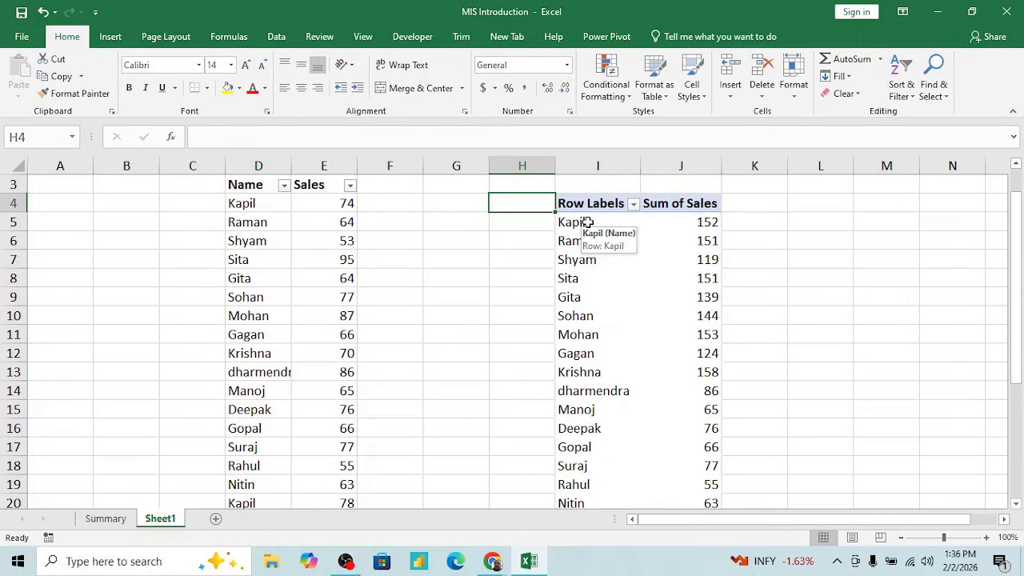
pyautogui.press('Right')
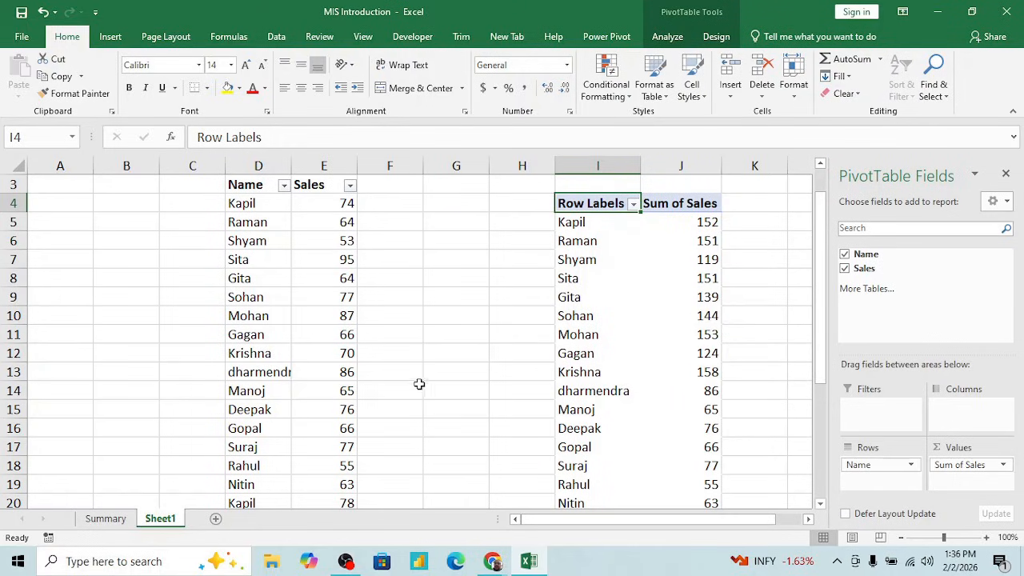
pyautogui.click(106, 518)
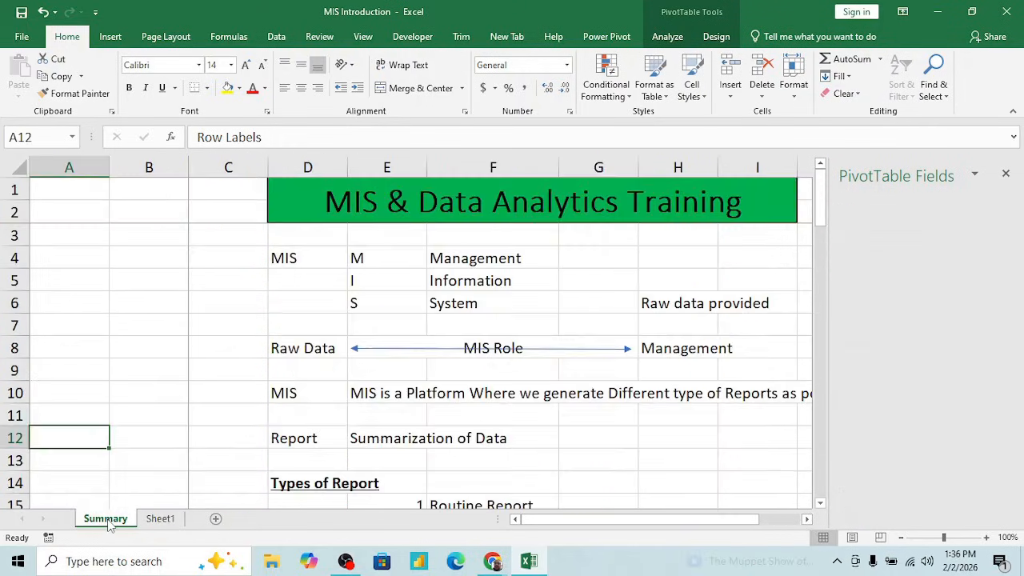
# - Review the Report definition, Summarization of Data, in row 12 of the Summary sheet
pyautogui.click(300, 437)
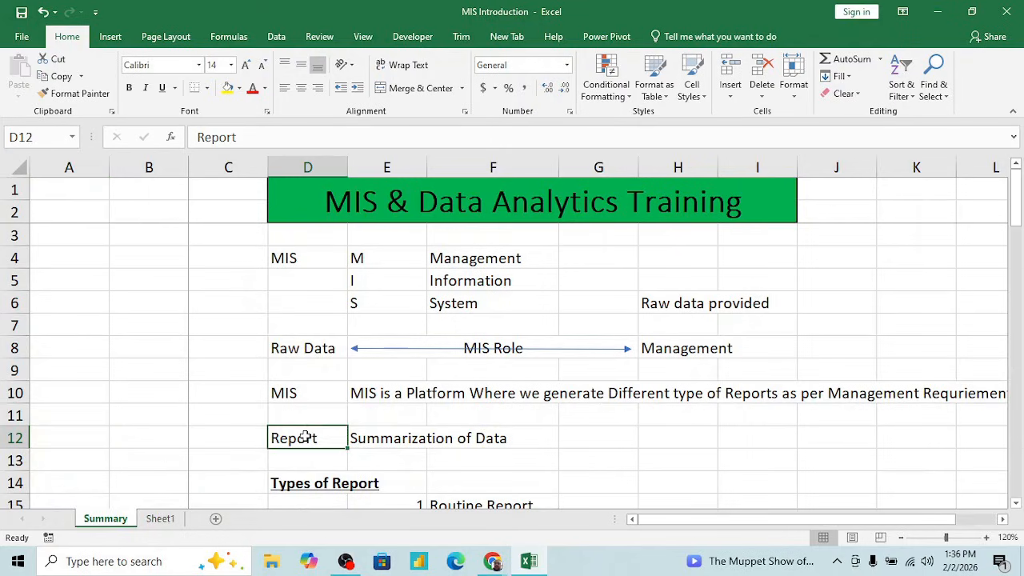
pyautogui.click(392, 439)
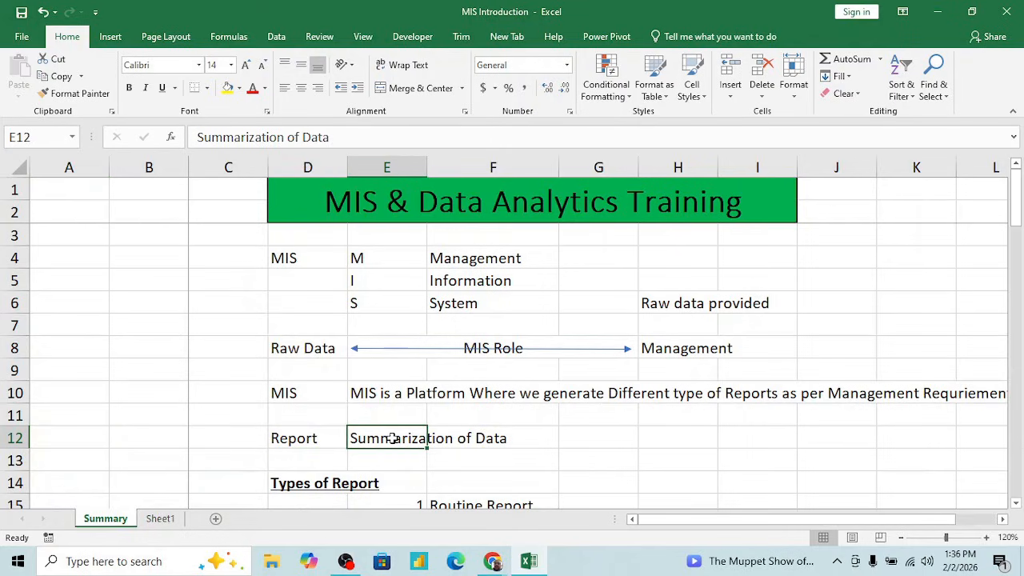
pyautogui.click(432, 424)
pyautogui.click(435, 430)
pyautogui.press('Down')
pyautogui.press('Down')
pyautogui.press('Down')
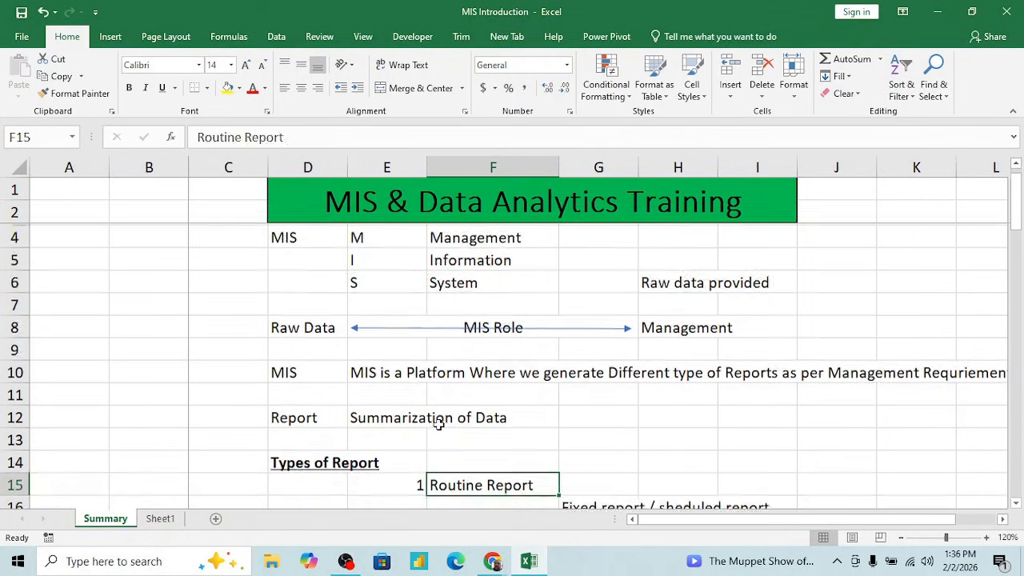
# - Examine the Types of Report section, from its heading in D14 to the Routine Report entry in F15
pyautogui.press('Down')
pyautogui.press('Down')
pyautogui.press('Down')
pyautogui.press('Down')
pyautogui.press('Down')
pyautogui.press('Down')
pyautogui.press('Down')
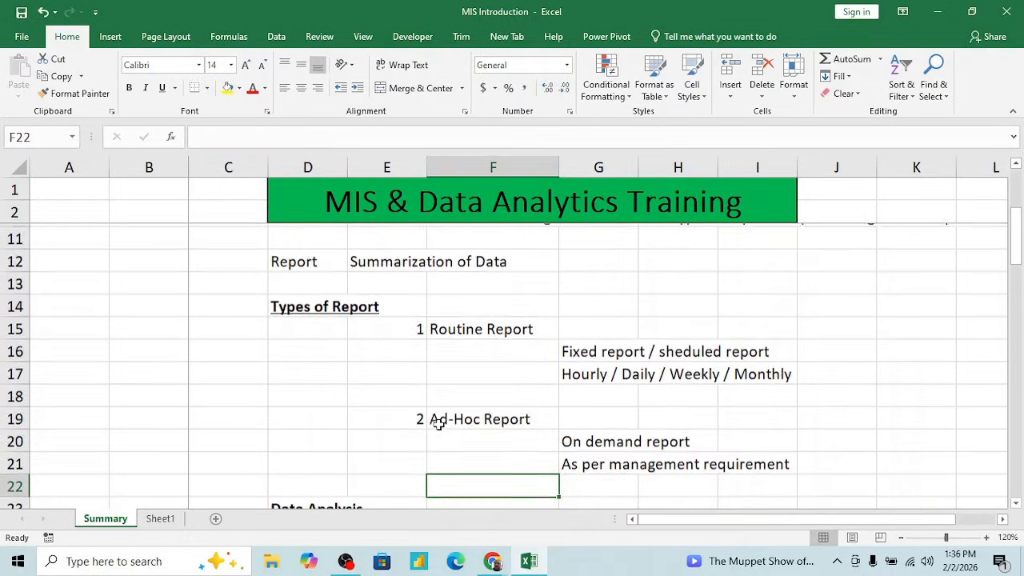
pyautogui.press('Up')
pyautogui.press('Up')
pyautogui.press('Up')
pyautogui.press('Up')
pyautogui.press('Up')
pyautogui.press('Up')
pyautogui.press('Up')
pyautogui.press('Left')
pyautogui.press('Left')
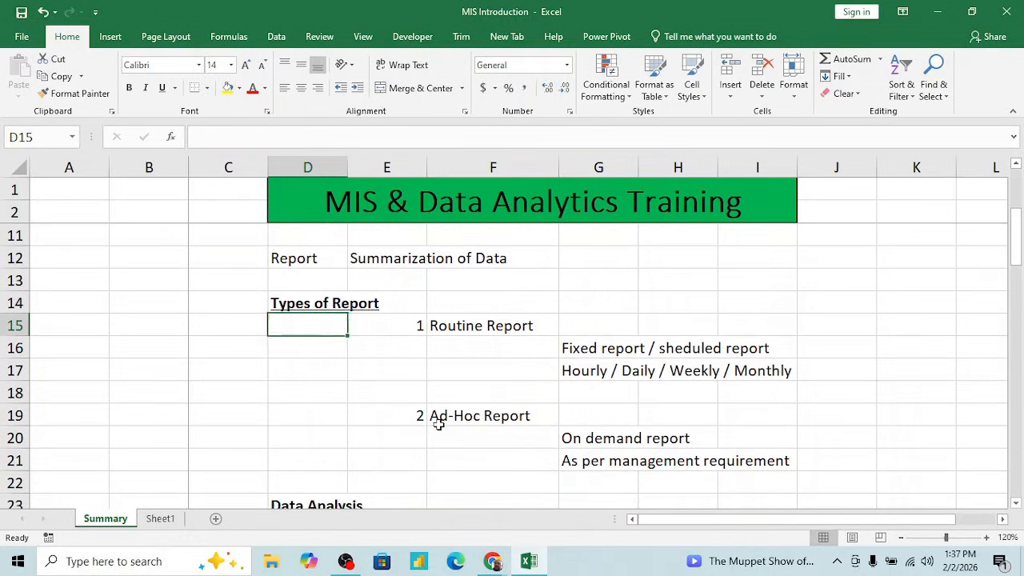
pyautogui.press('Up')
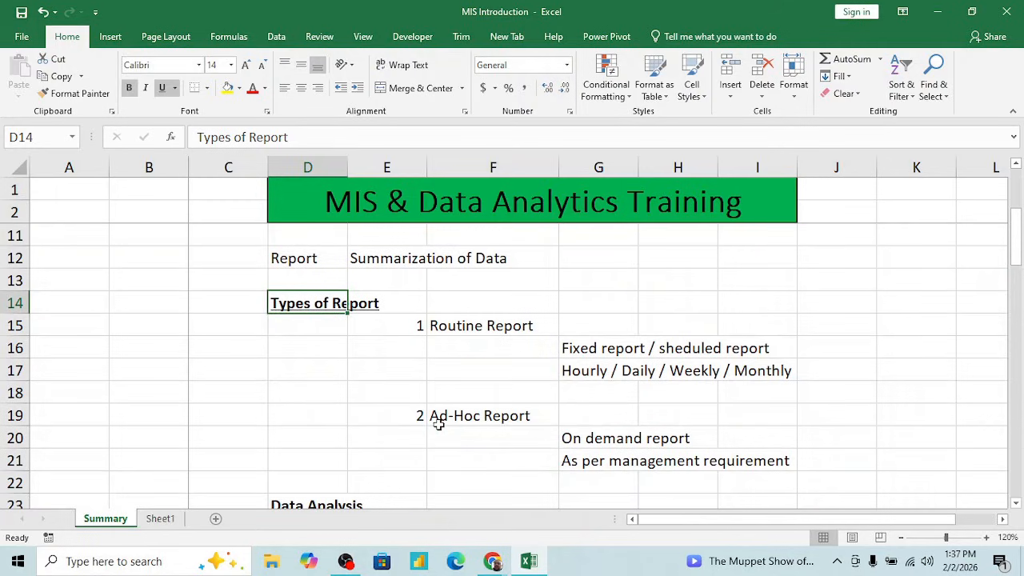
pyautogui.press('Down')
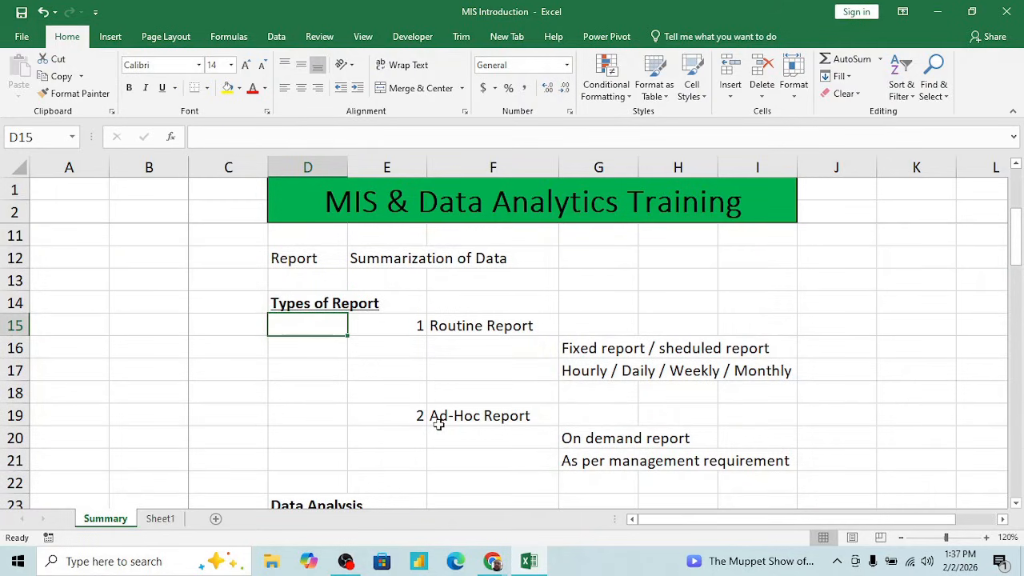
pyautogui.press('Right')
pyautogui.press('Right')
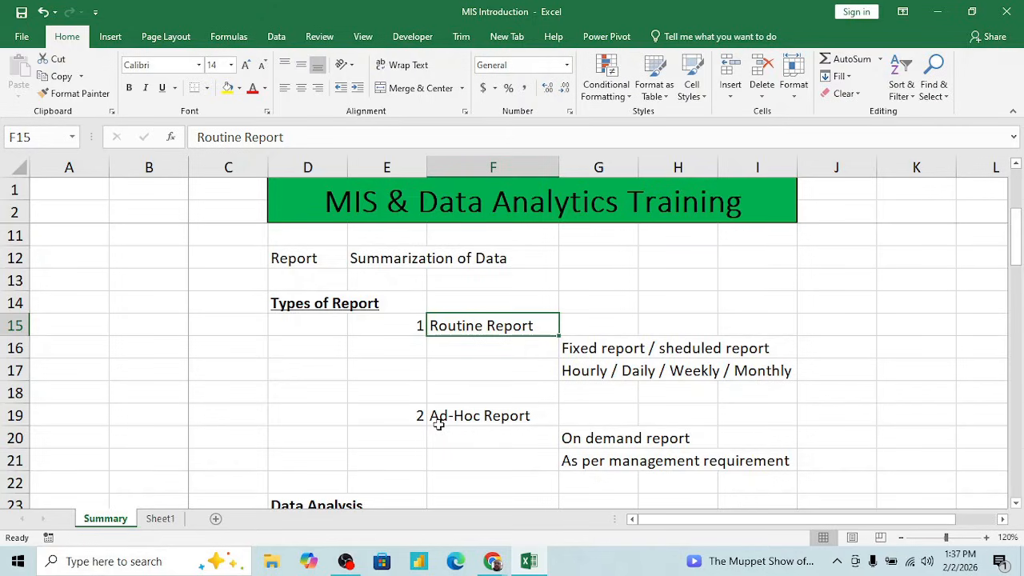
# - Read the Routine Report details in G16:G17 on fixed or scheduled reports and their hourly to monthly frequencies
pyautogui.press('Down')
pyautogui.press('Down')
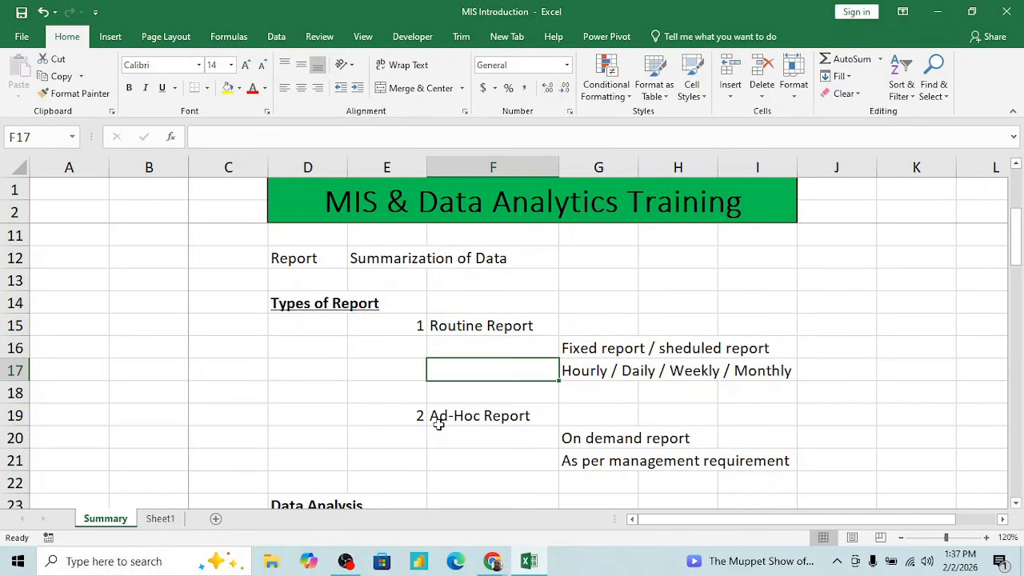
pyautogui.press('Right')
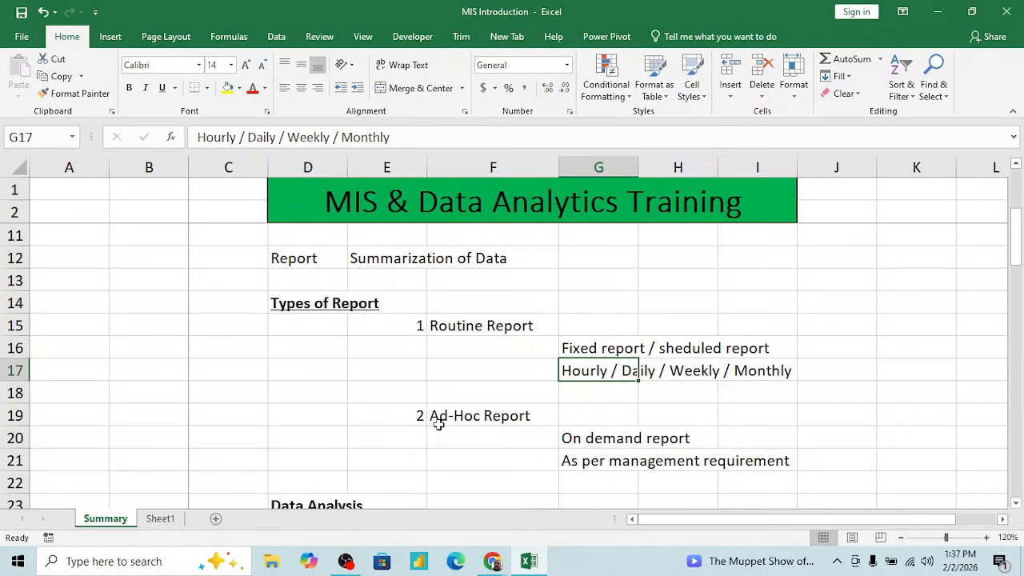
pyautogui.press('Right')
pyautogui.press('Right')
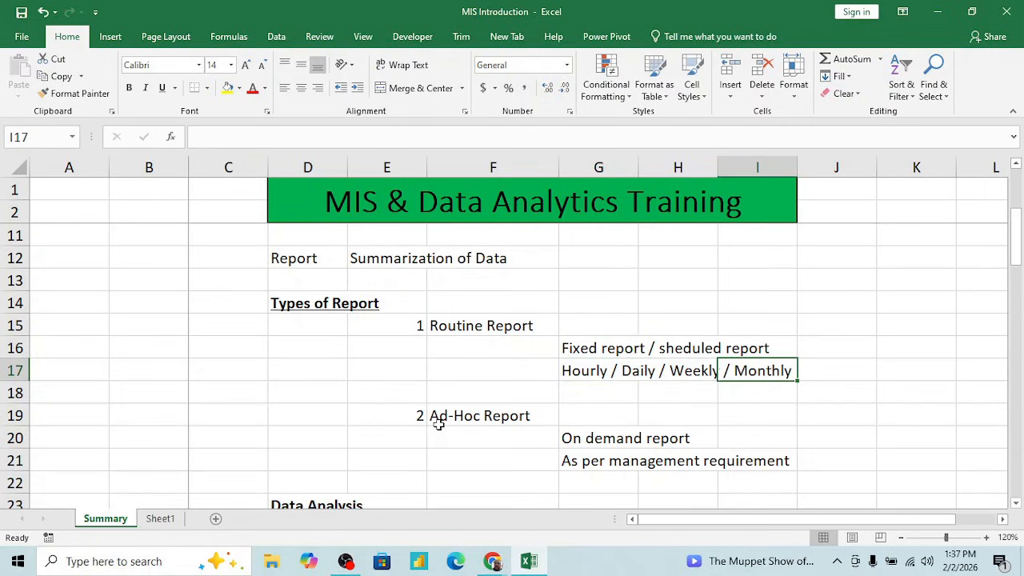
pyautogui.press('Left')
pyautogui.press('Left')
pyautogui.press('Up')
pyautogui.press('Up')
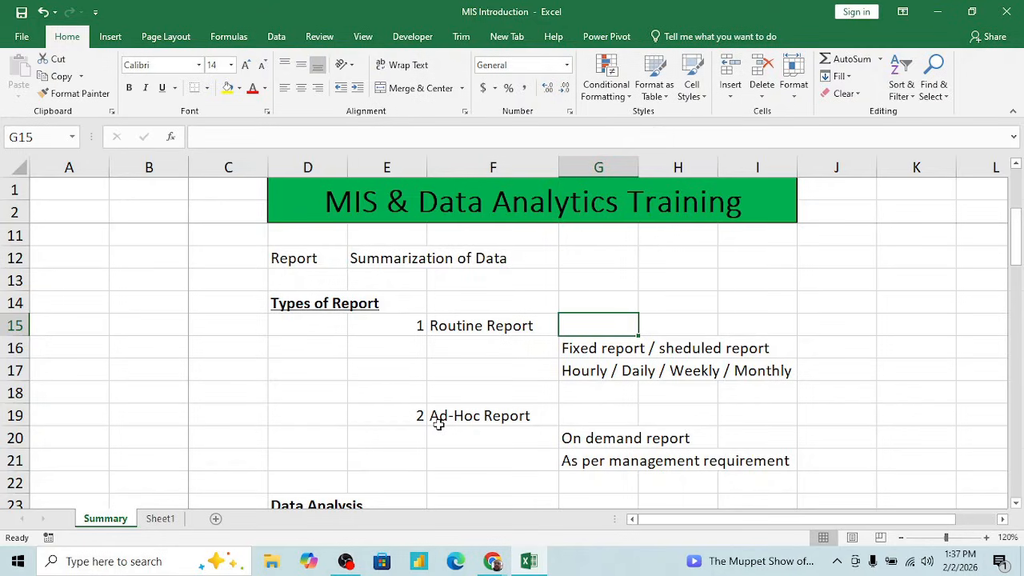
pyautogui.press('Down')
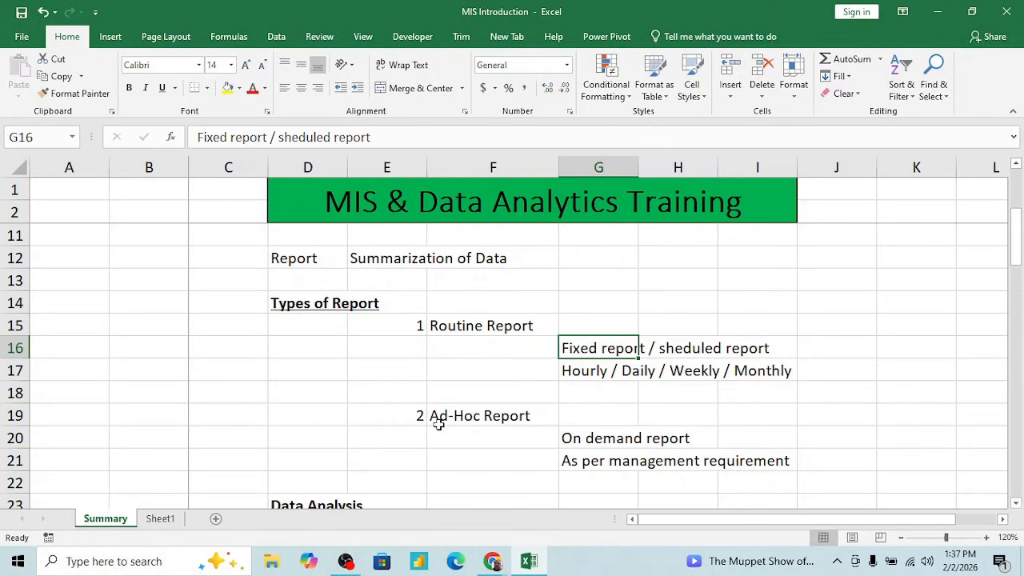
pyautogui.press('Right')
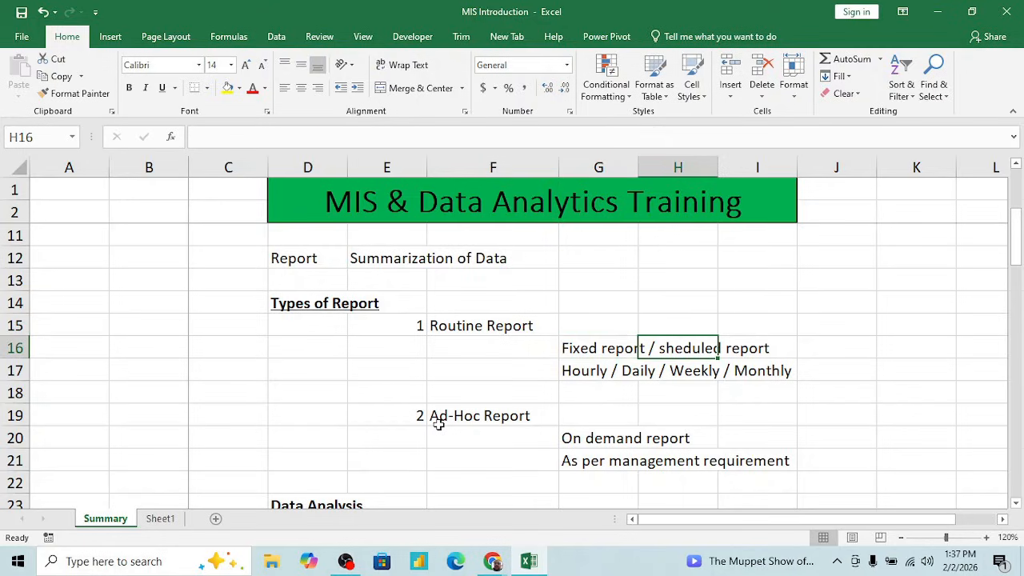
# - Compare the Ad-Hoc Report entry and its on-demand line in G20 with the Routine Report details in G16:G17
pyautogui.press('Left')
pyautogui.press('Left')
pyautogui.press('Up')
pyautogui.press('Down')
pyautogui.press('Down')
pyautogui.press('Down')
pyautogui.press('Down')
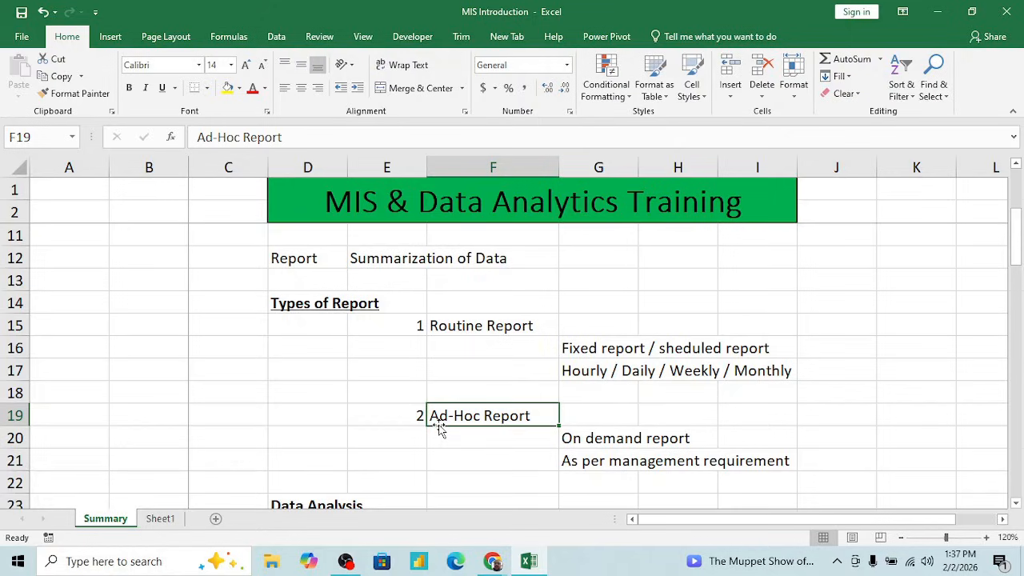
pyautogui.press('Down')
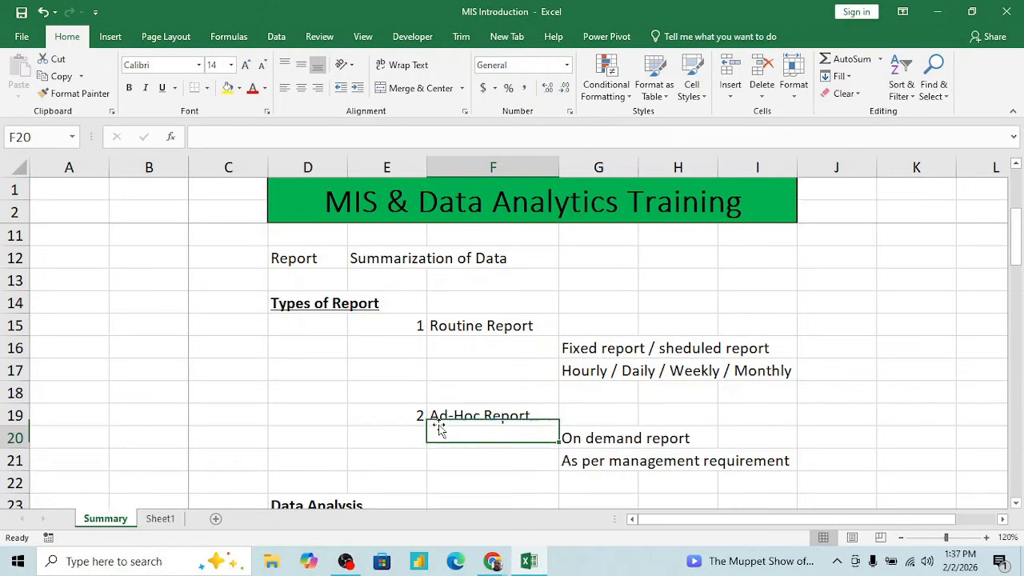
pyautogui.press('Right')
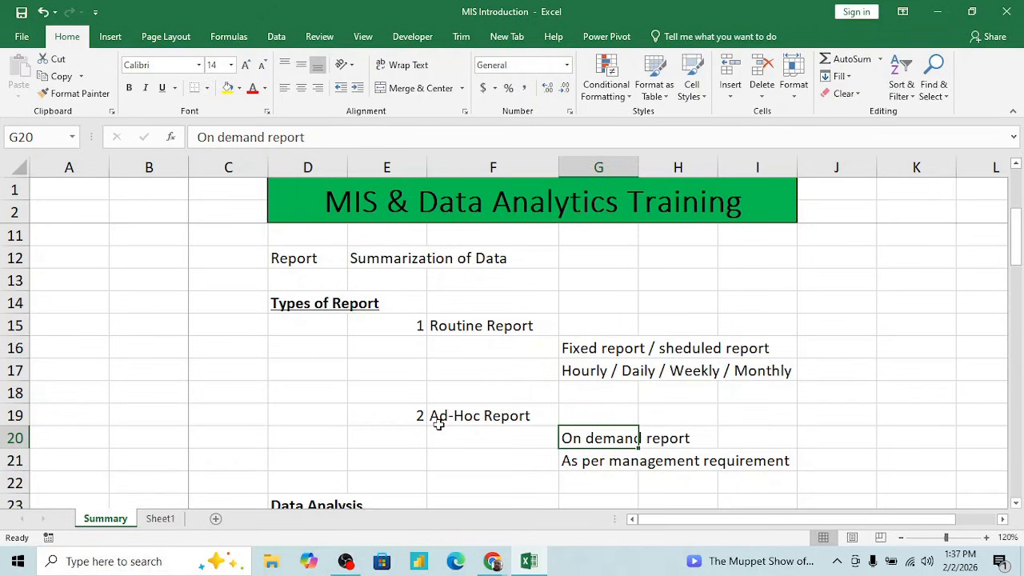
pyautogui.press('Up')
pyautogui.press('Up')
pyautogui.press('Up')
pyautogui.press('Up')
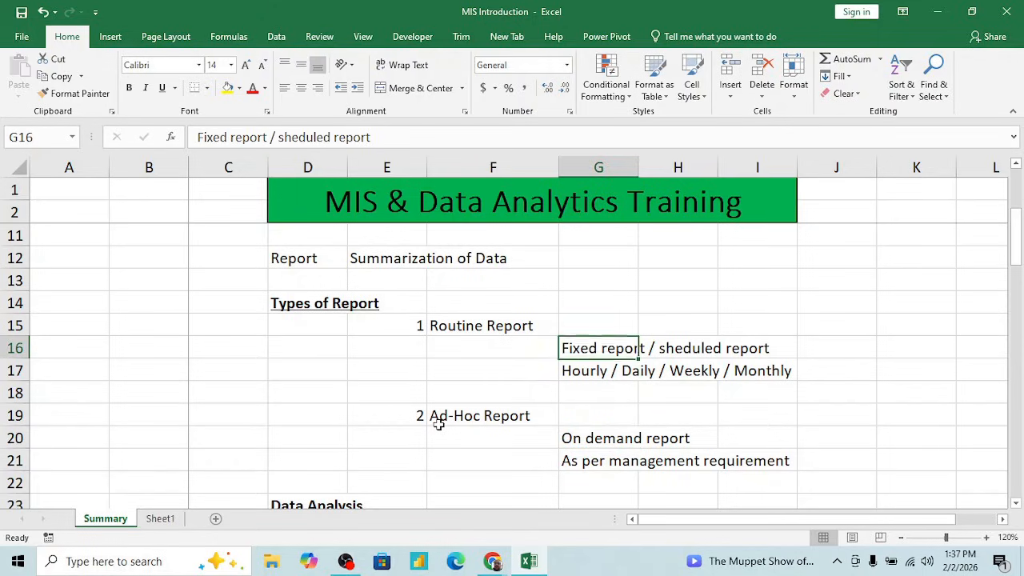
pyautogui.hotkey('shift', 'Down')
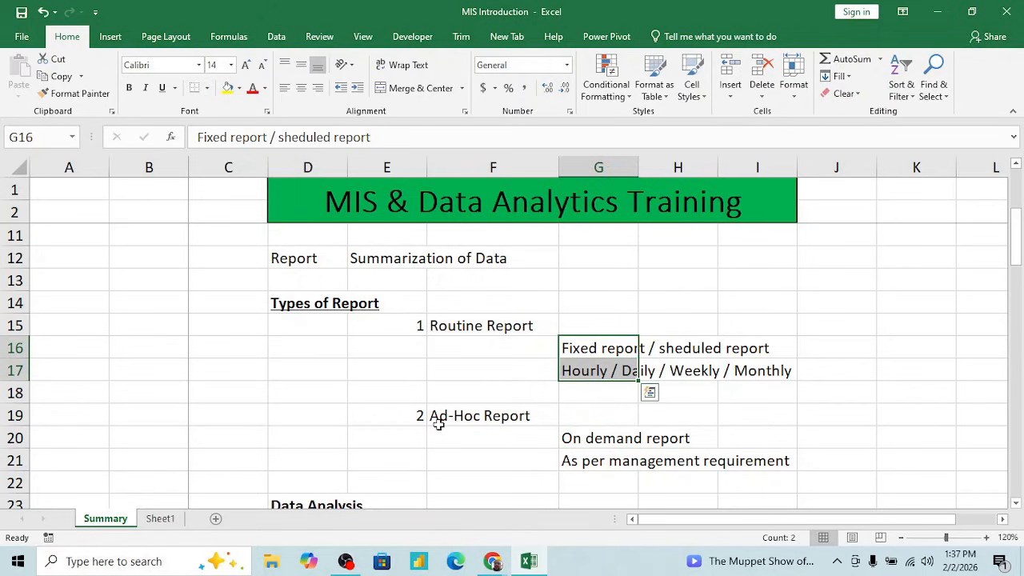
pyautogui.press('Down')
pyautogui.press('Down')
# - Read the Ad-Hoc Report details in G20:G21 on demand and management requirement
pyautogui.press('Down')
pyautogui.press('Down')
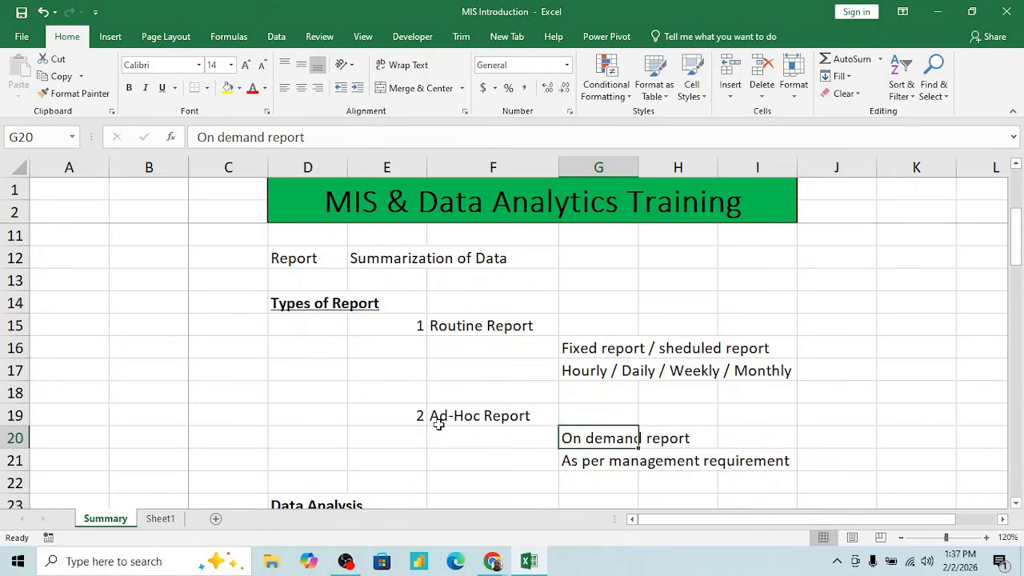
pyautogui.click(439, 424)
pyautogui.press('Down')
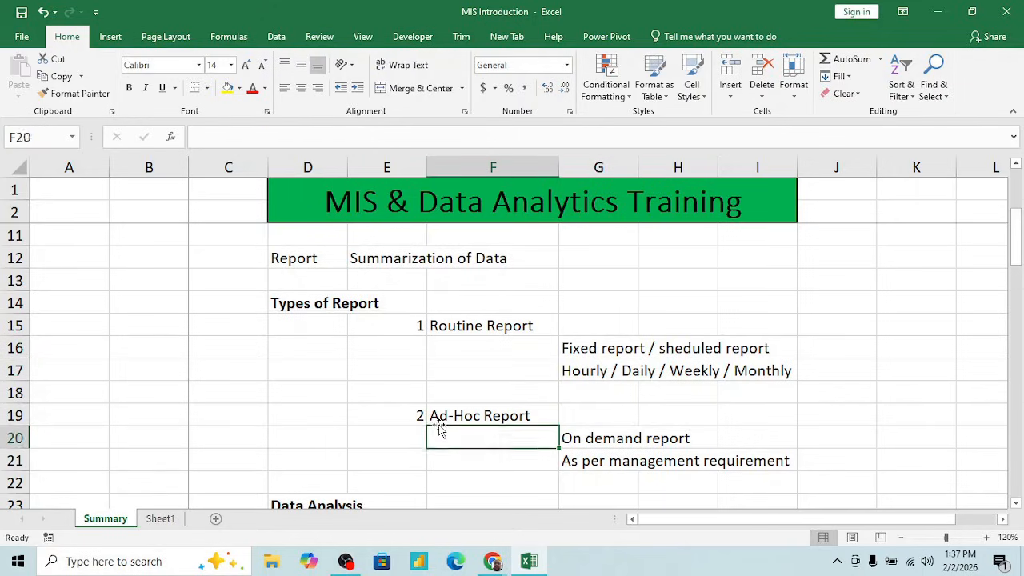
pyautogui.press('Down')
pyautogui.press('Right')
pyautogui.press('Up')
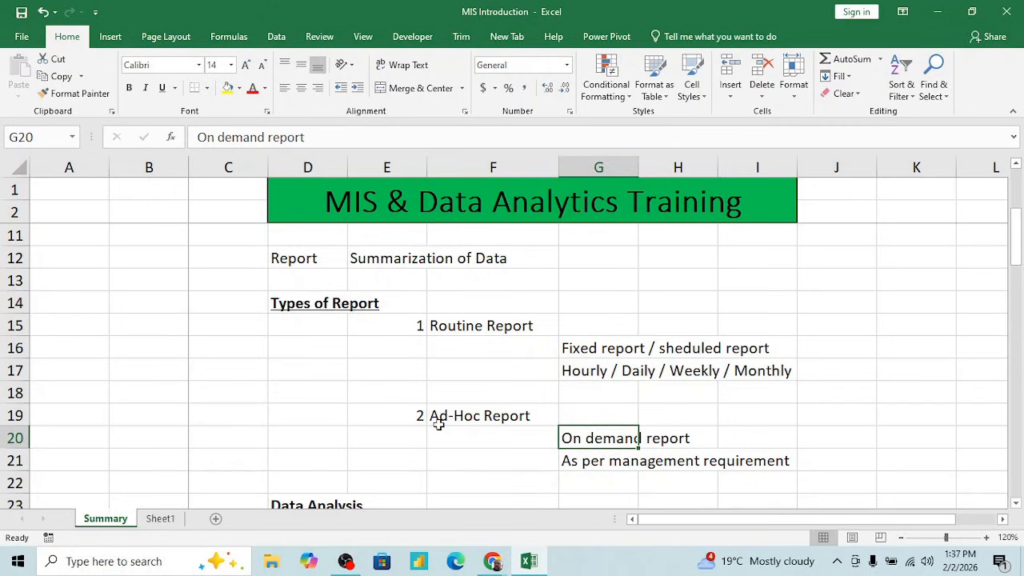
pyautogui.press('Right')
pyautogui.press('Right')
pyautogui.press('Right')
pyautogui.press('Right')
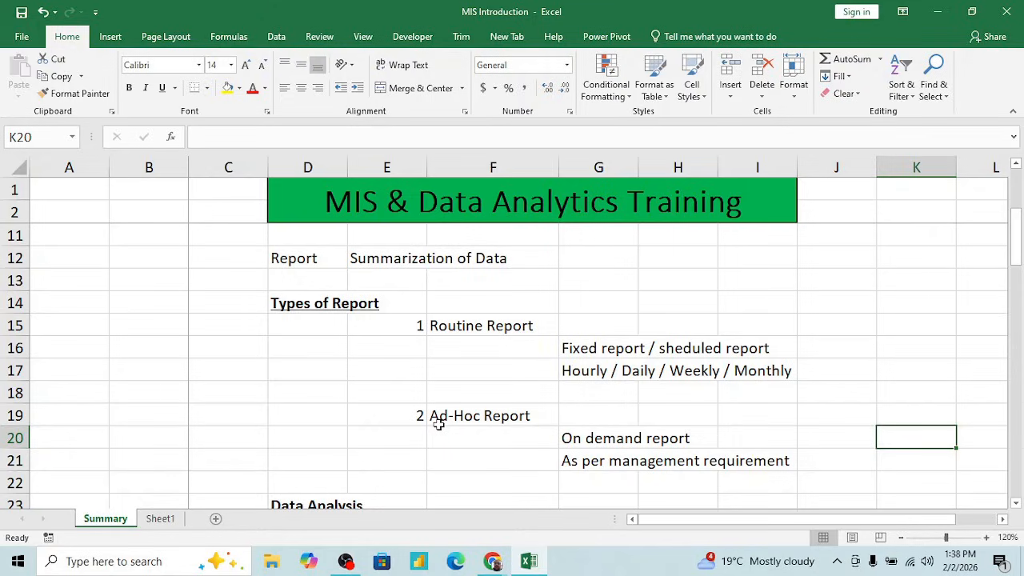
pyautogui.press('Left')
pyautogui.press('Left')
pyautogui.press('Left')
pyautogui.press('Left')
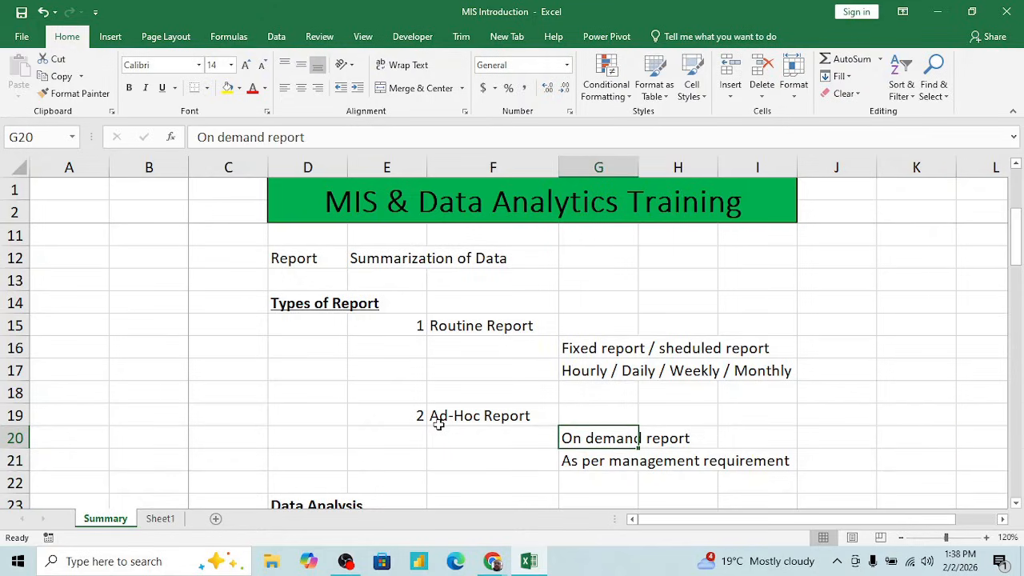
pyautogui.press('Down')
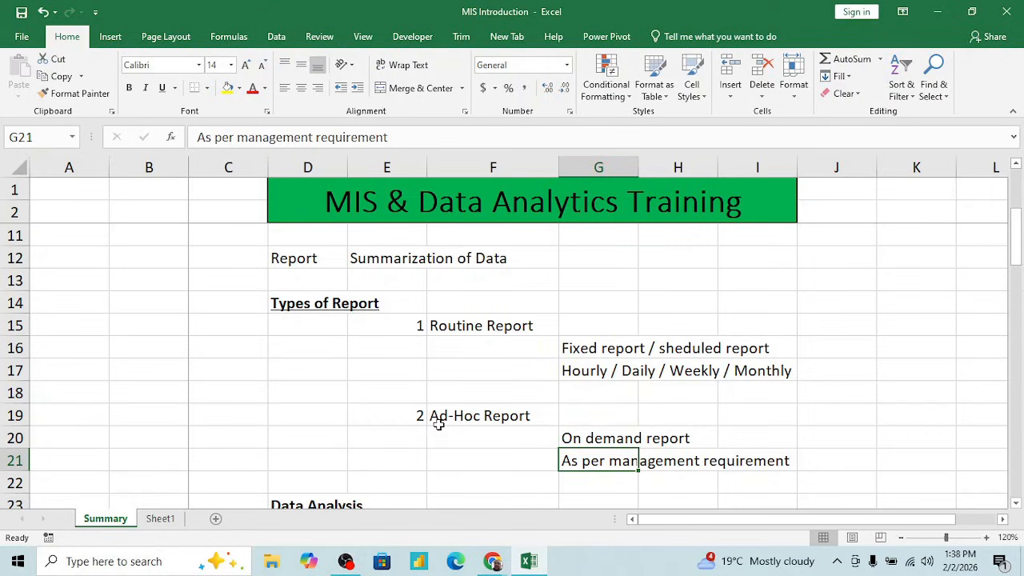
# - Revisit the Ad-Hoc Report label in F19 and its management requirement line in G21
pyautogui.press('Up')
pyautogui.press('Up')
pyautogui.press('Left')
pyautogui.press('Left')
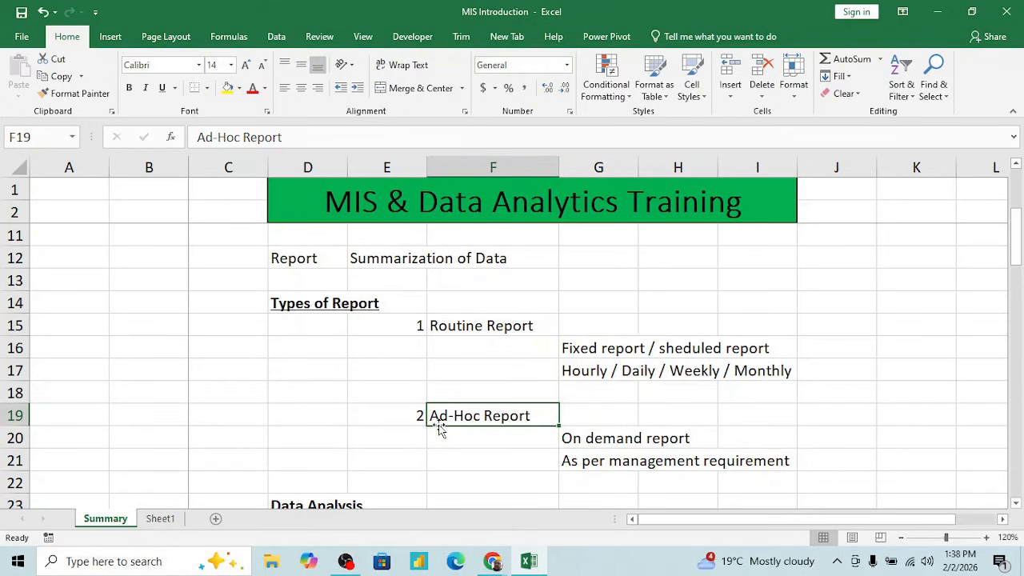
pyautogui.press('Down')
pyautogui.press('Down')
pyautogui.press('Down')
pyautogui.press('Right')
pyautogui.press('Up')
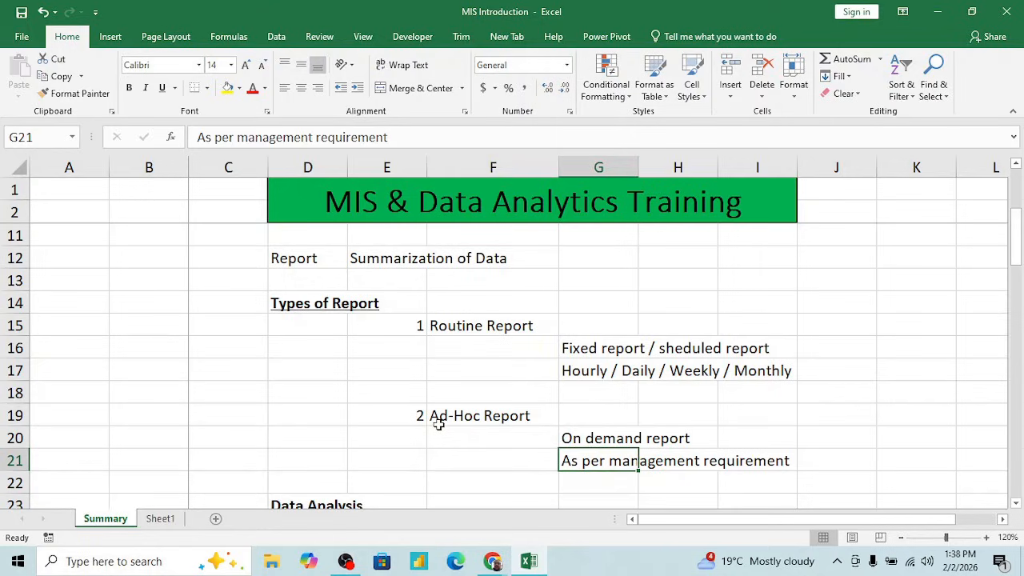
# - Look over the Data Analysis section starting in row 23 and return to the Ad-Hoc Report rows
pyautogui.click(507, 430)
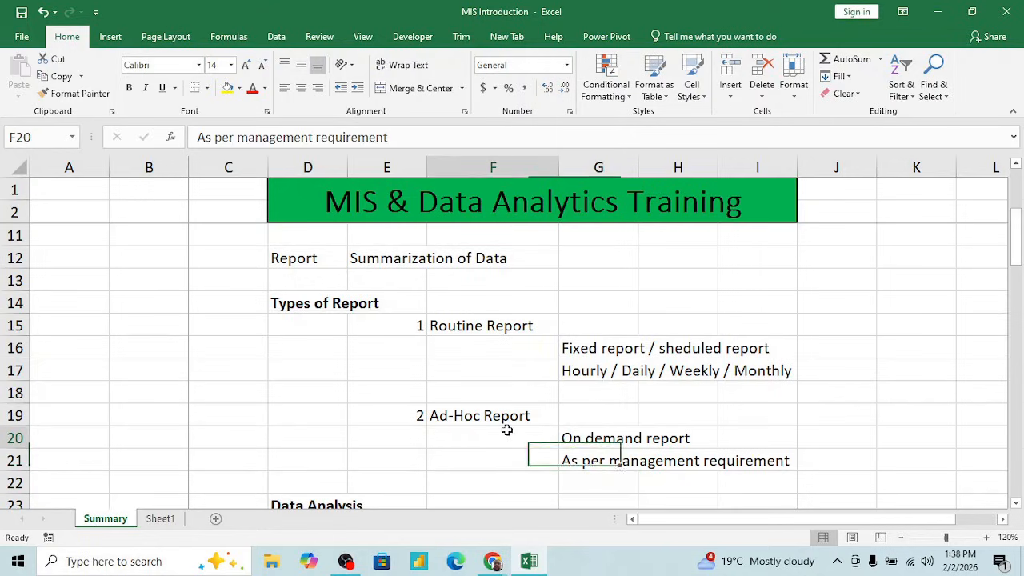
pyautogui.scroll(-2, 500, 412)
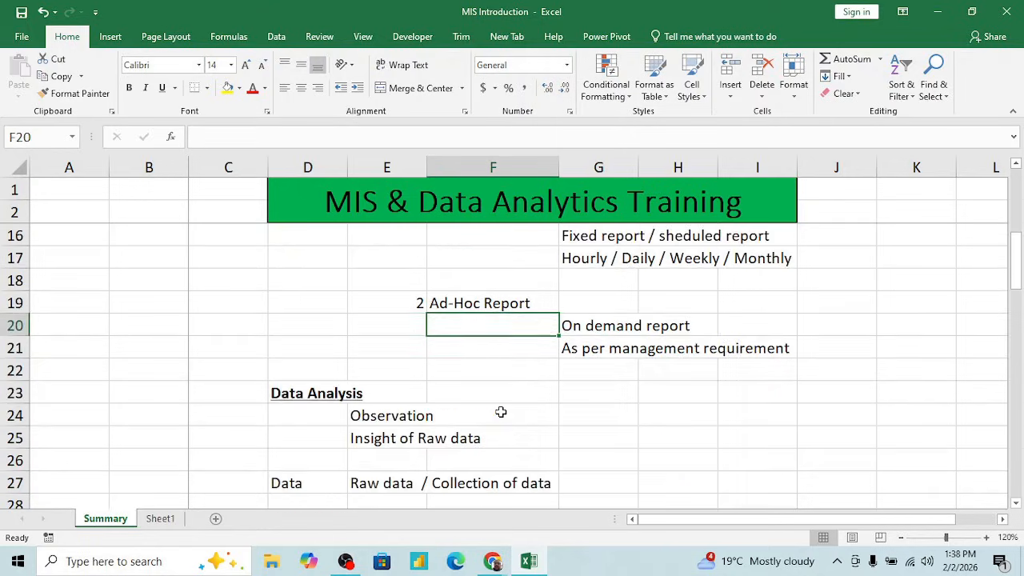
pyautogui.press('Down')
pyautogui.click(462, 385)
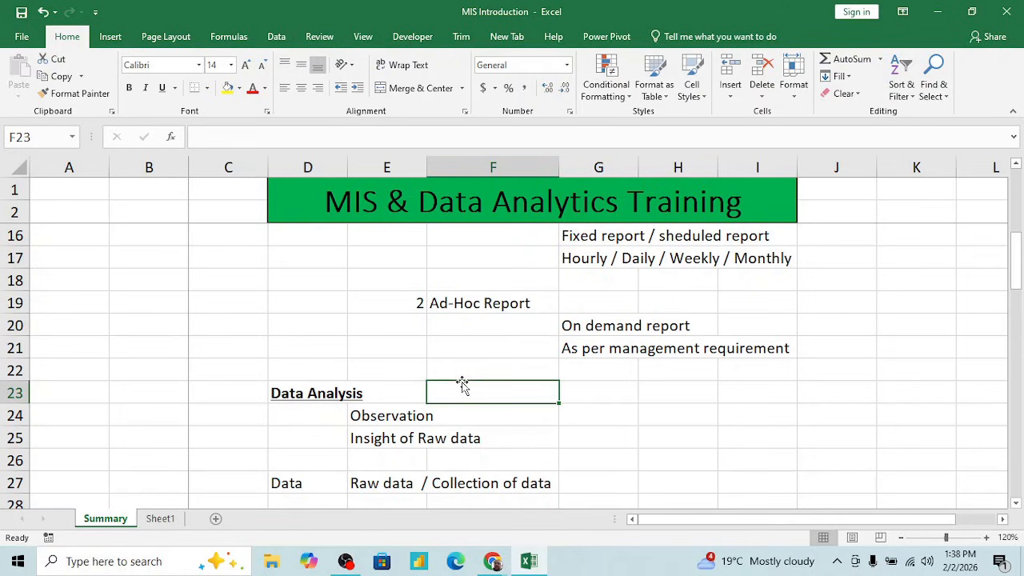
pyautogui.scroll(5, 483, 363)
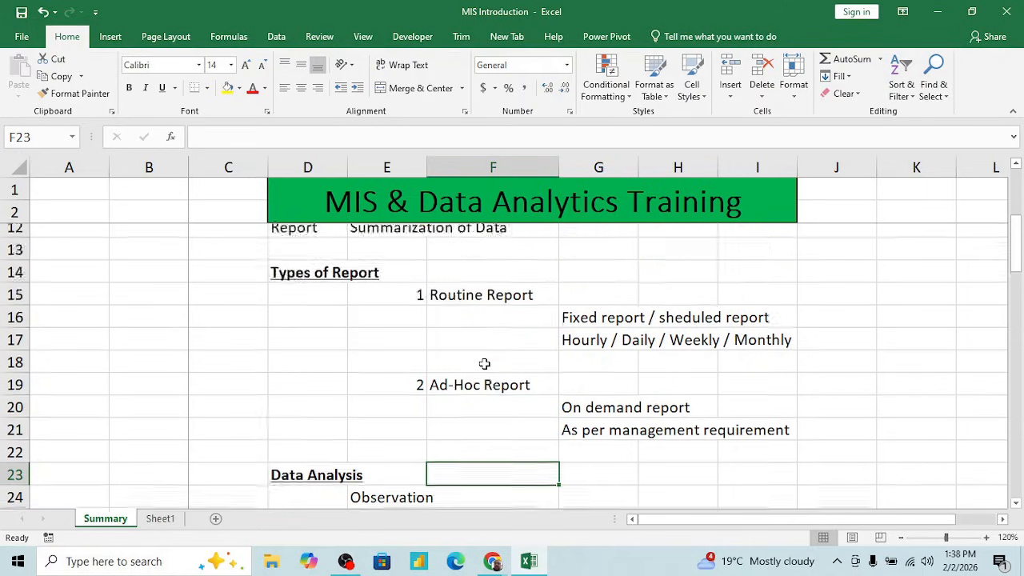
pyautogui.scroll(-4, 483, 364)
pyautogui.press('Up')
pyautogui.press('Up')
pyautogui.press('Up')
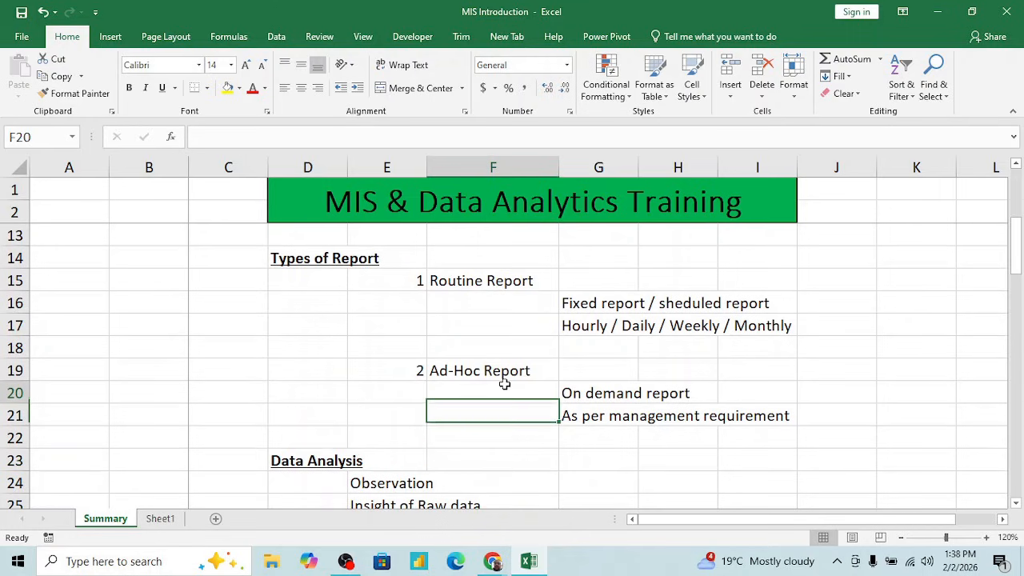
# - Switch to the Google Meet window to check the list of meeting contributors, and return to the Excel workbook
pyautogui.hotkey('alt', 'Tab')
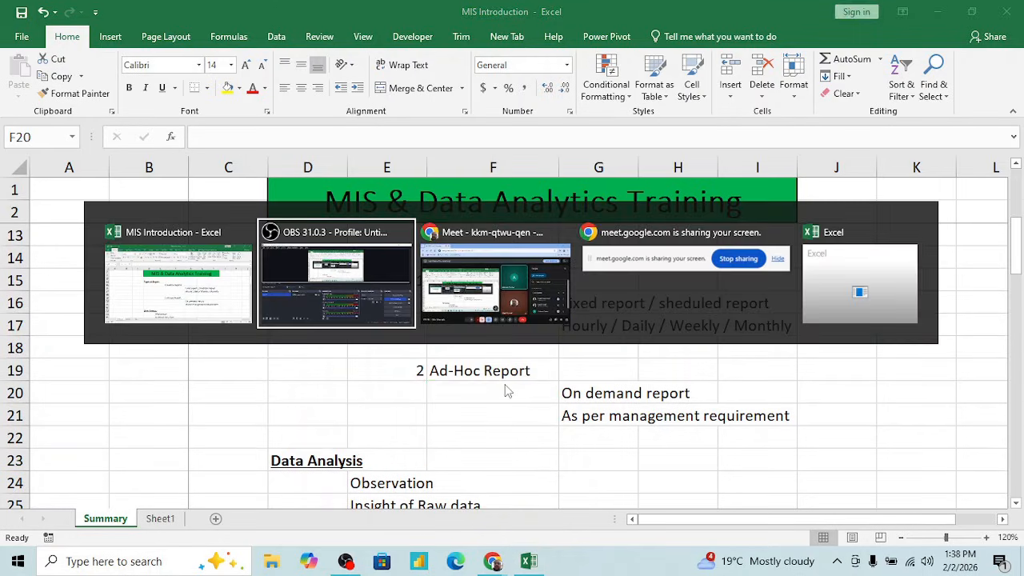
pyautogui.hotkey('alt', 'Tab')
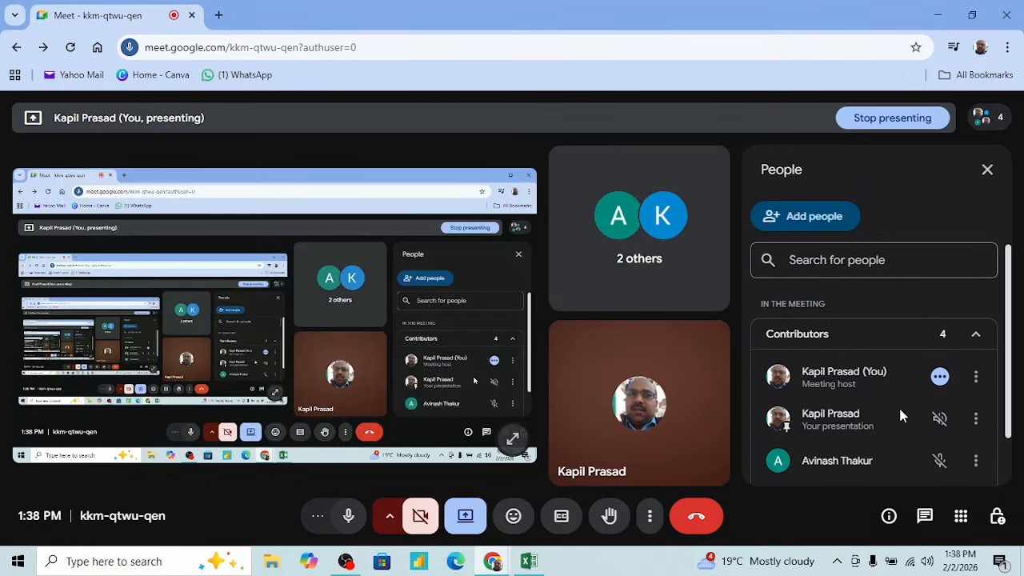
pyautogui.scroll(-2, 898, 405)
pyautogui.hotkey('alt', 'Tab')
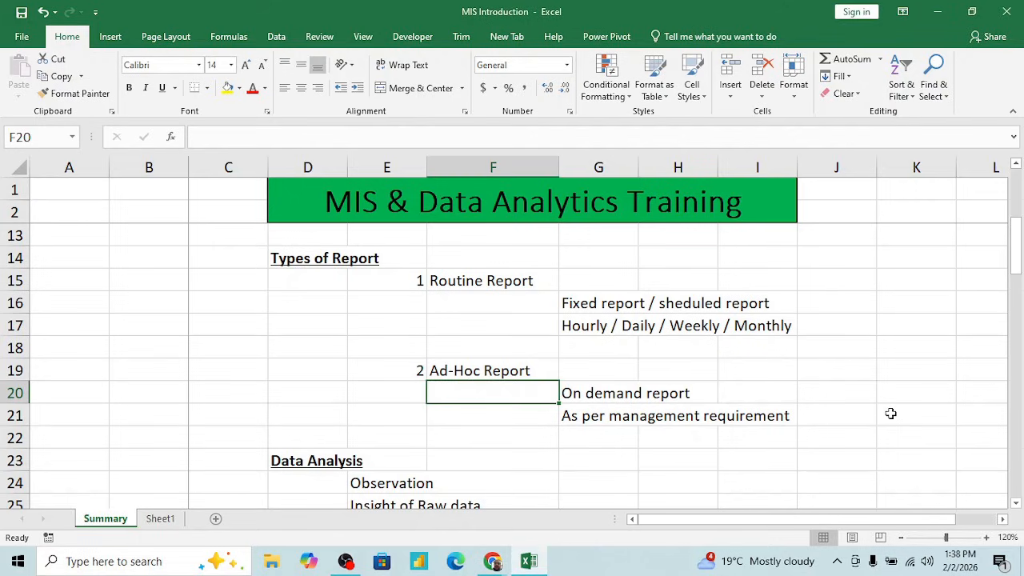
# - Look over the Data Analysis heading in D23 and the Observation line in E24
pyautogui.click(407, 435)
pyautogui.press('Down')
pyautogui.press('Down')
pyautogui.press('Down')
pyautogui.press('Down')
pyautogui.press('Down')
pyautogui.press('Down')
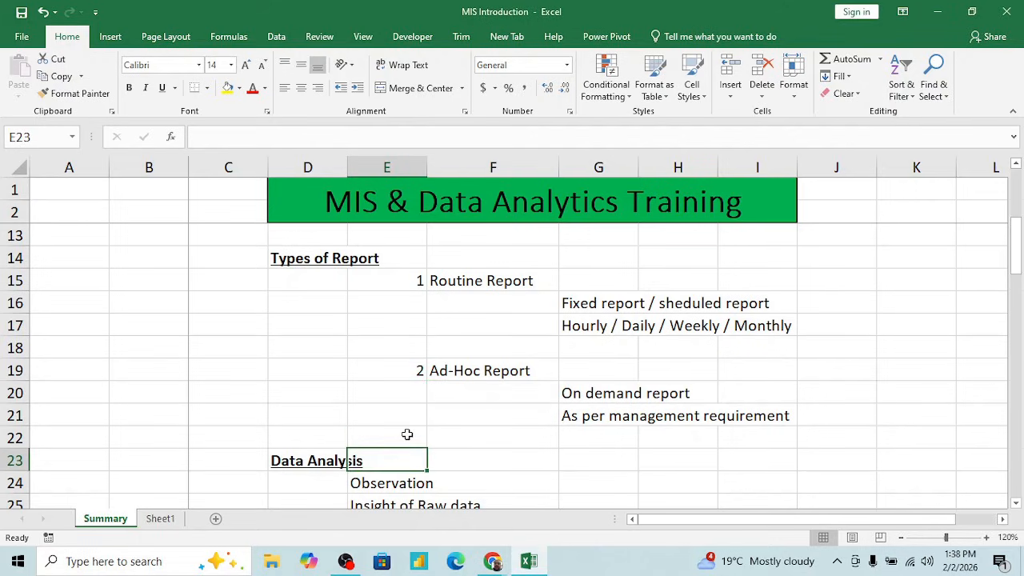
pyautogui.press('Up')
pyautogui.press('Up')
pyautogui.press('Up')
pyautogui.press('Up')
pyautogui.press('Up')
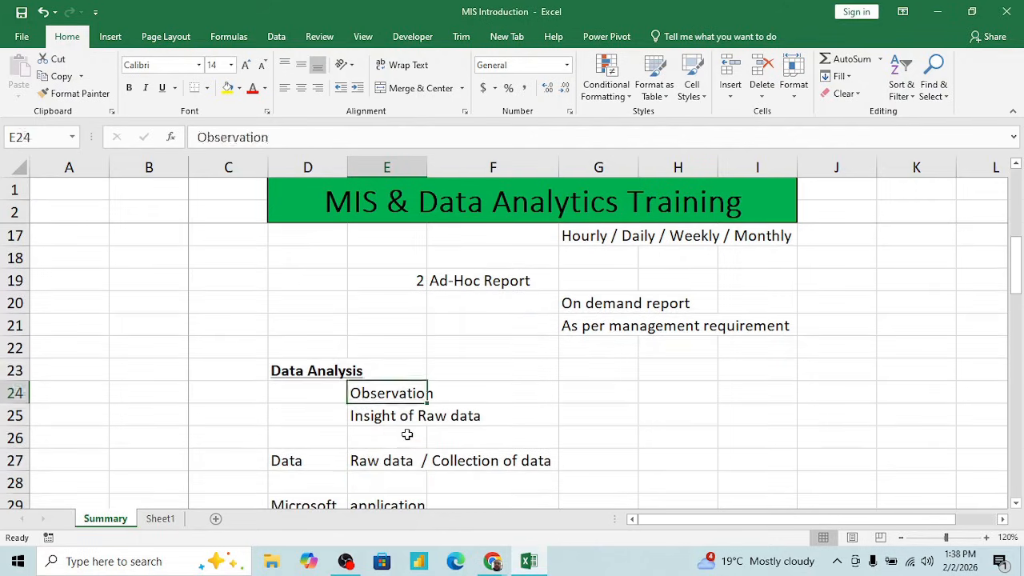
pyautogui.press('Left')
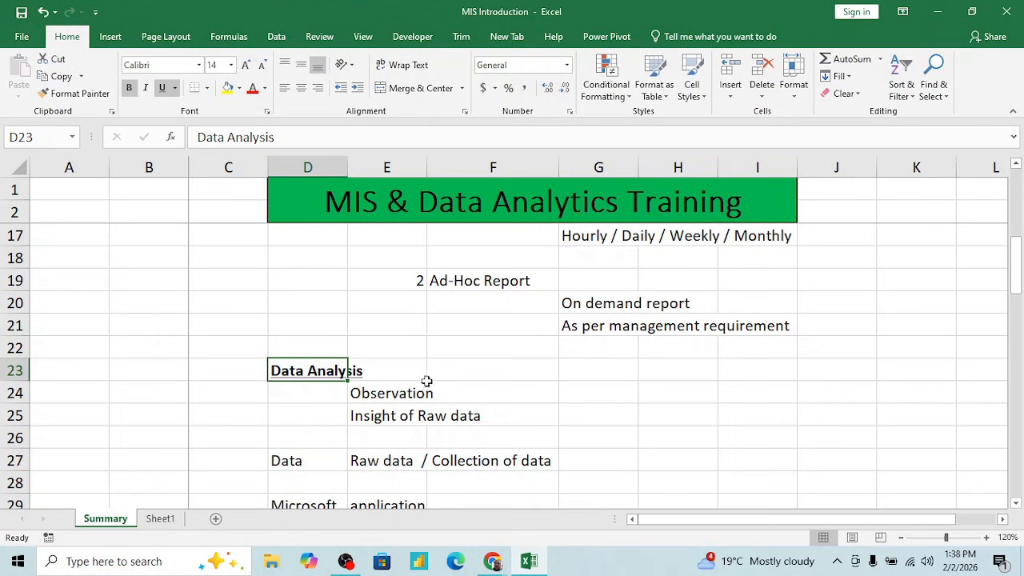
pyautogui.click(393, 375)
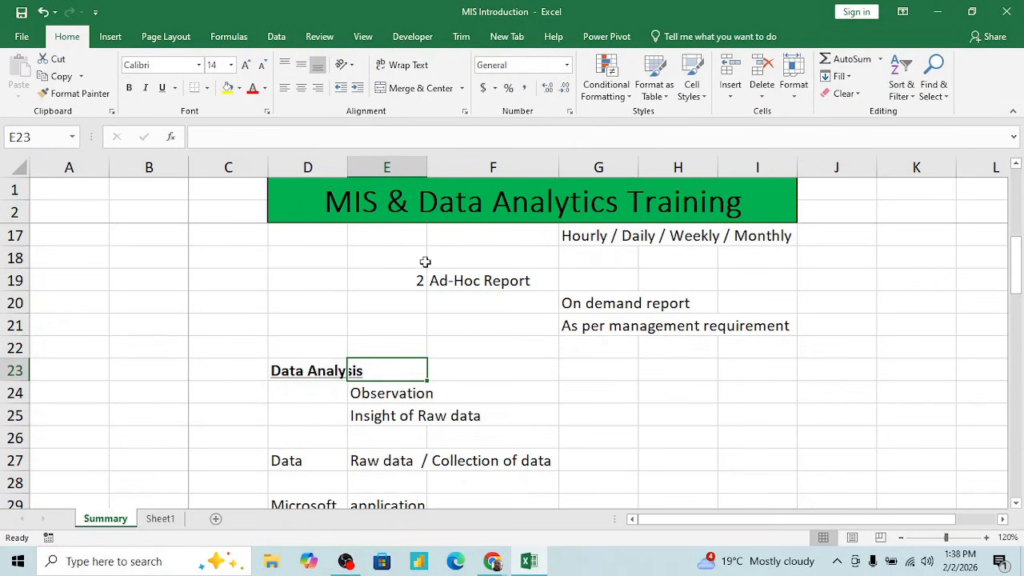
# - Revisit the Routine Report label in F15 and review the Sheet1 PivotTable down to its Grand Total row
pyautogui.scroll(2, 673, 236)
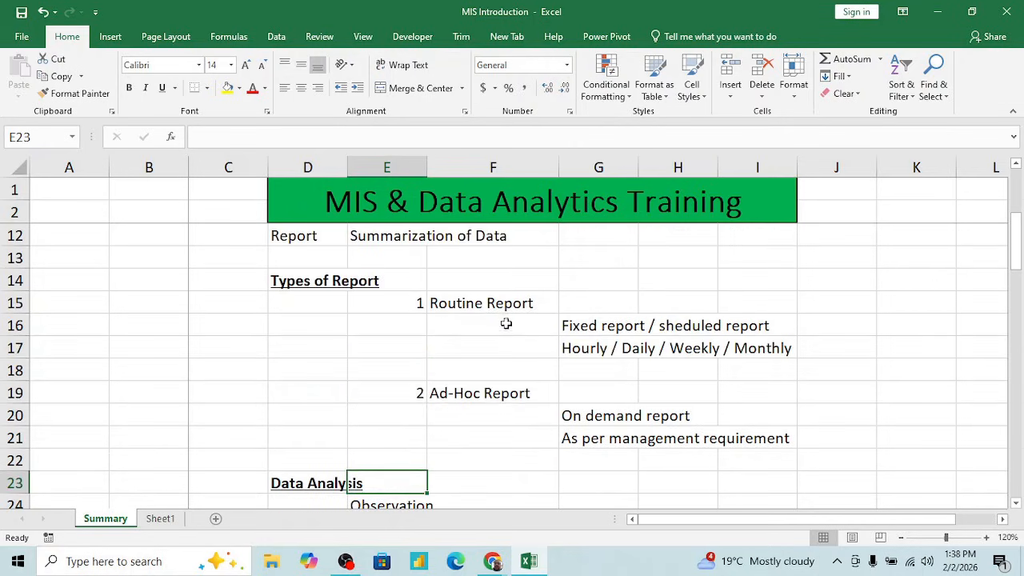
pyautogui.click(490, 304)
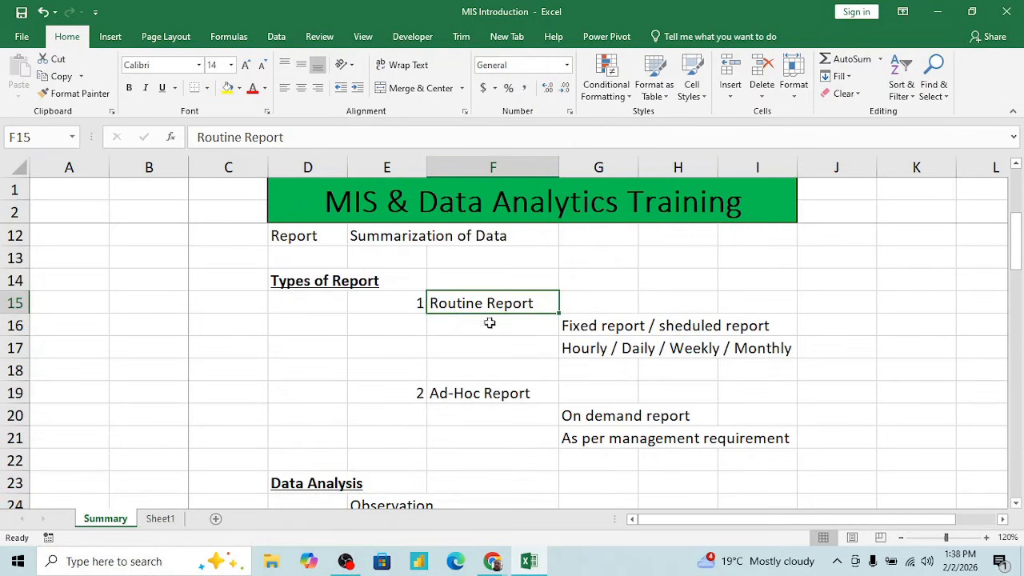
pyautogui.click(160, 518)
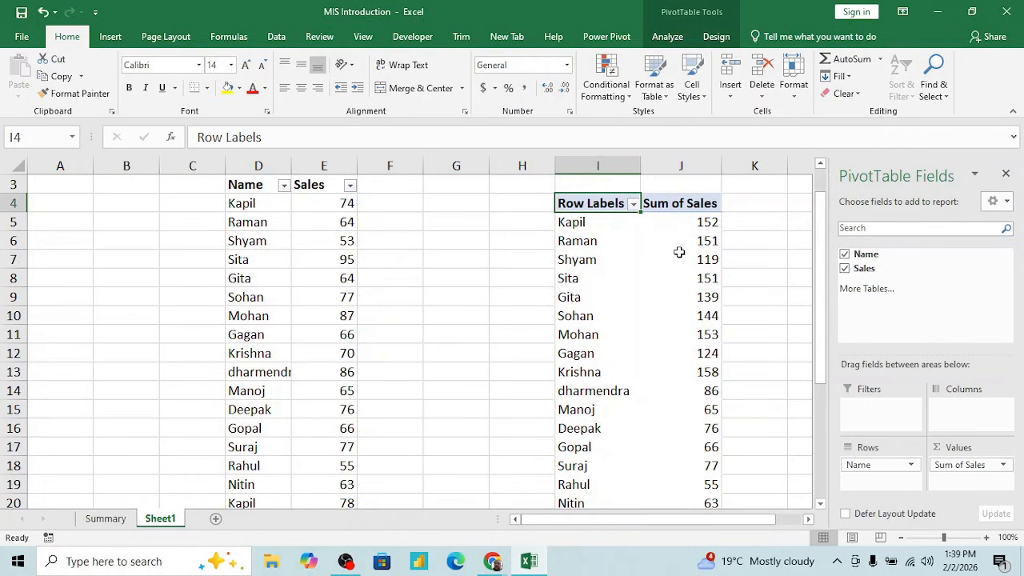
pyautogui.moveTo(689, 337)
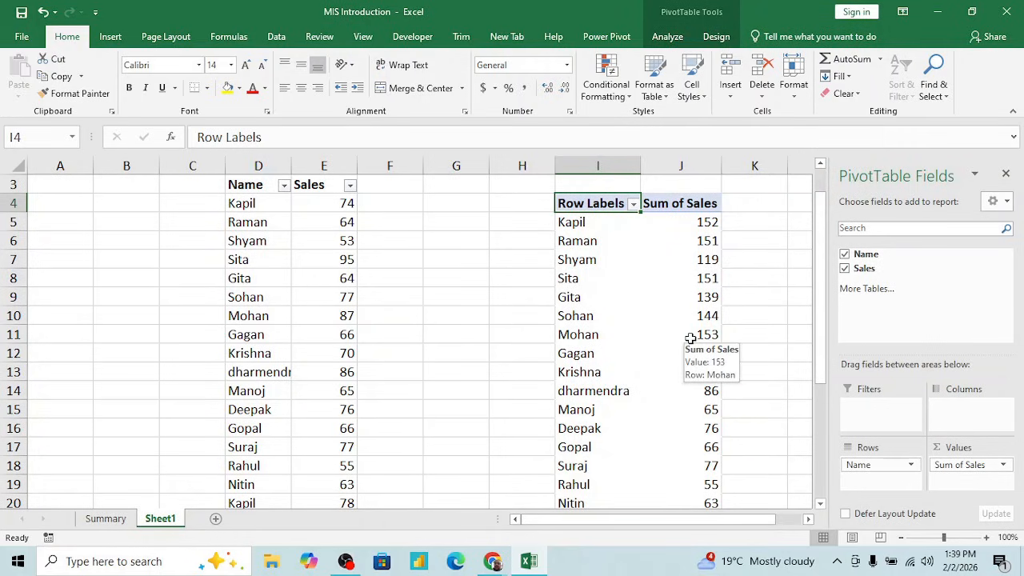
pyautogui.scroll(-5, 689, 338)
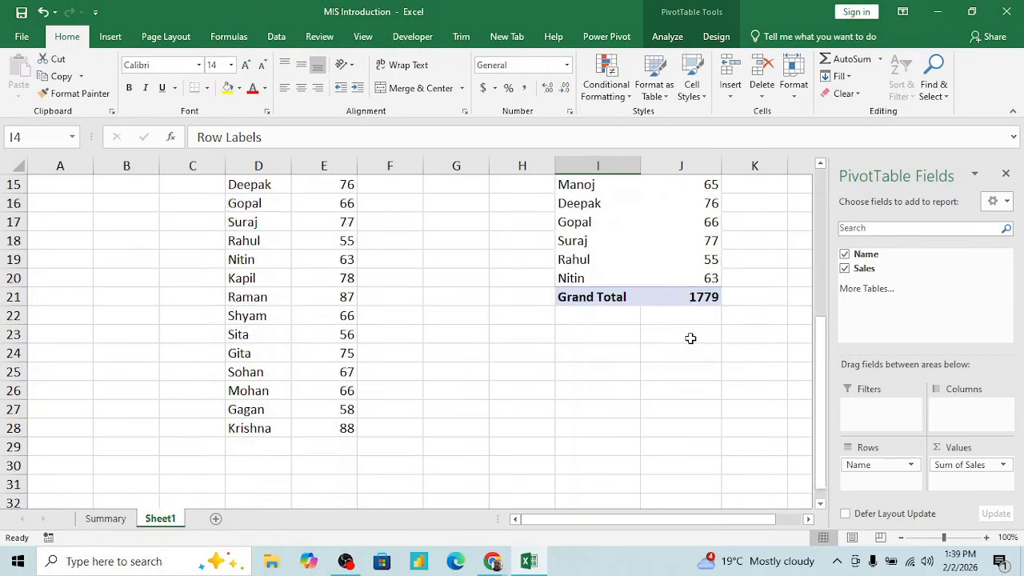
pyautogui.scroll(5, 690, 337)
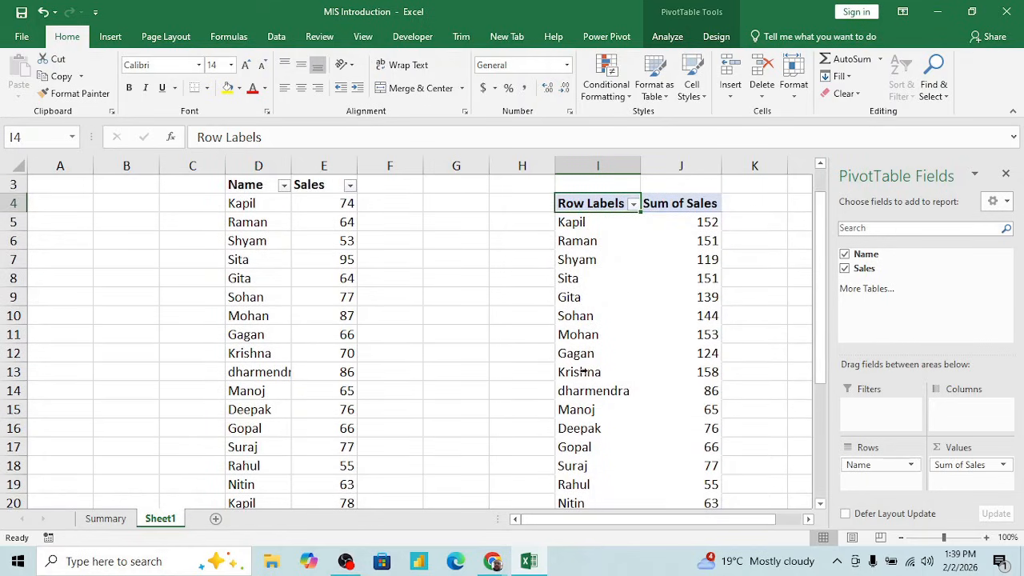
# - Return to the Summary sheet and read the Observation and Insight of Raw data lines in E24:E25
pyautogui.click(105, 518)
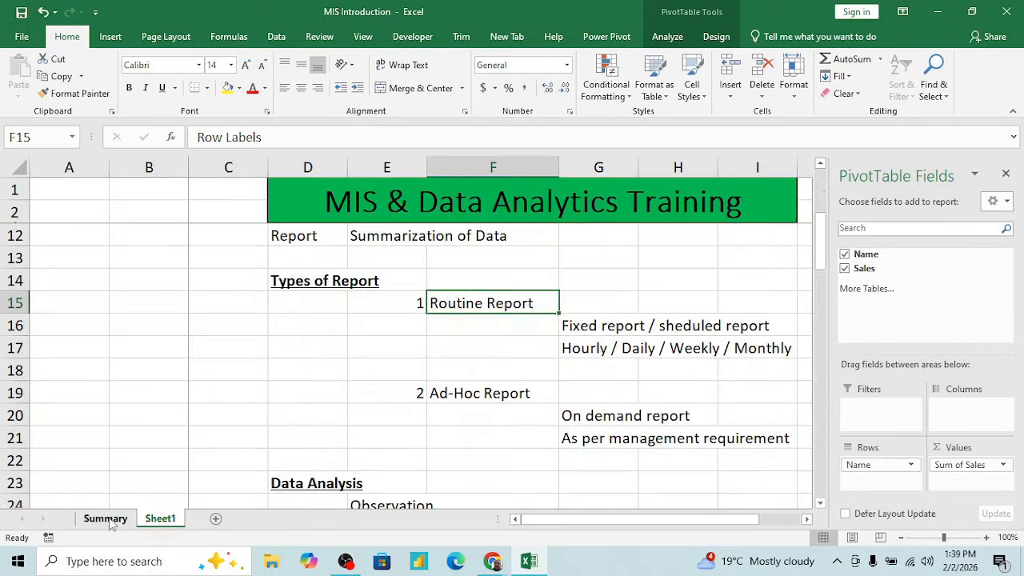
pyautogui.click(412, 460)
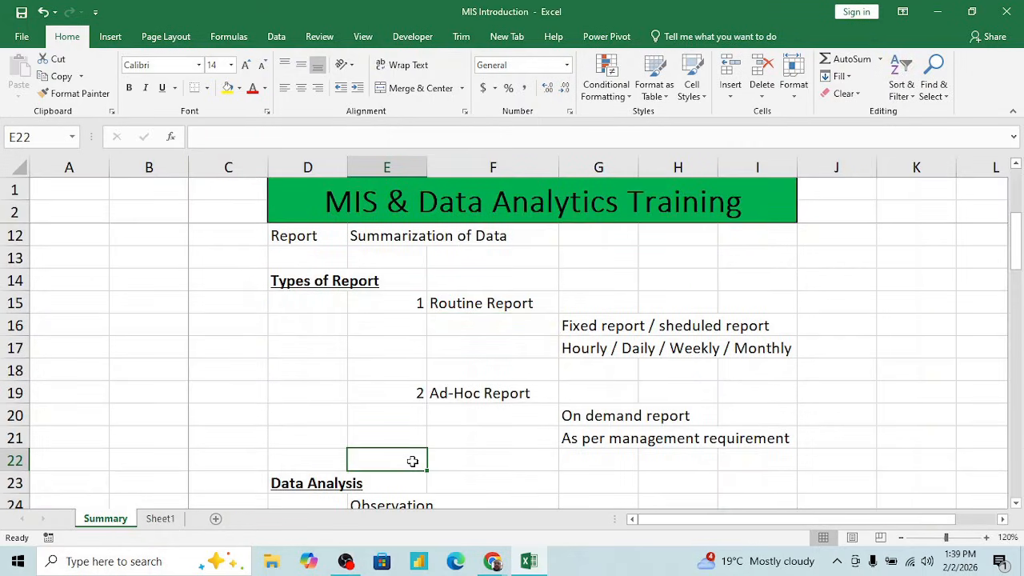
pyautogui.scroll(-2, 412, 460)
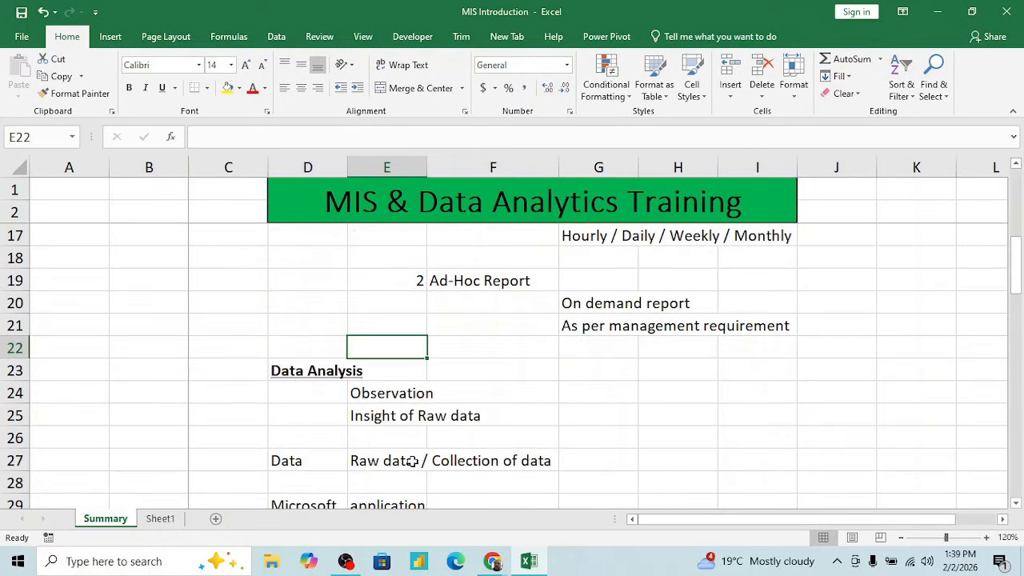
pyautogui.click(386, 399)
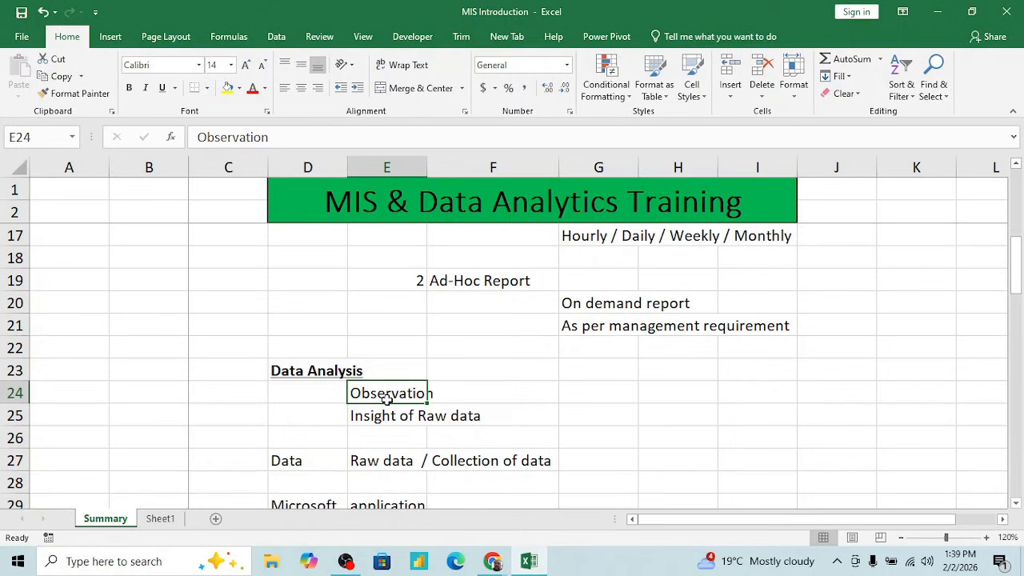
pyautogui.press('Down')
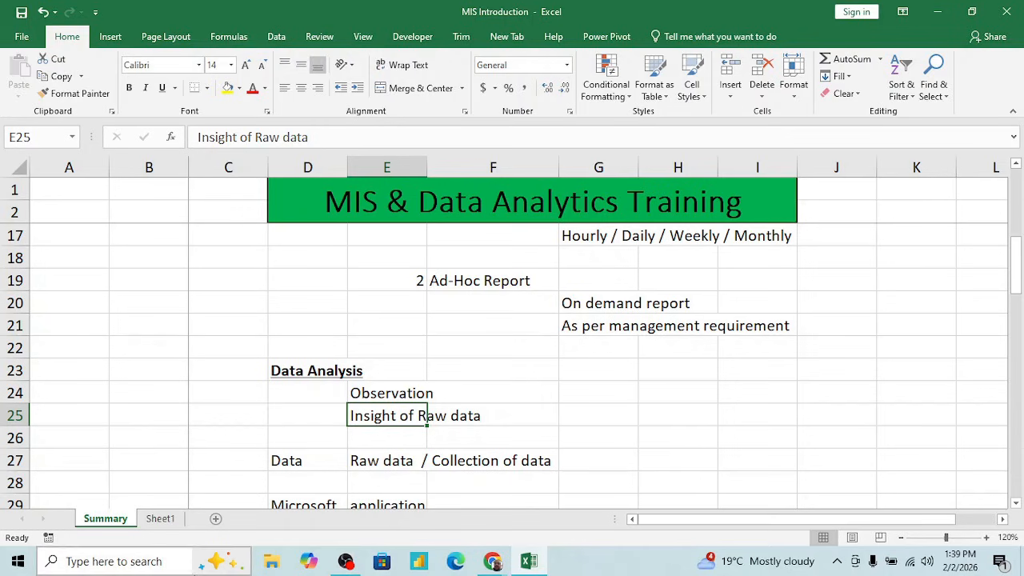
# - On Sheet1, label G7 "top sale name" and enter the PivotTable's first listed salesperson in H7
pyautogui.click(163, 519)
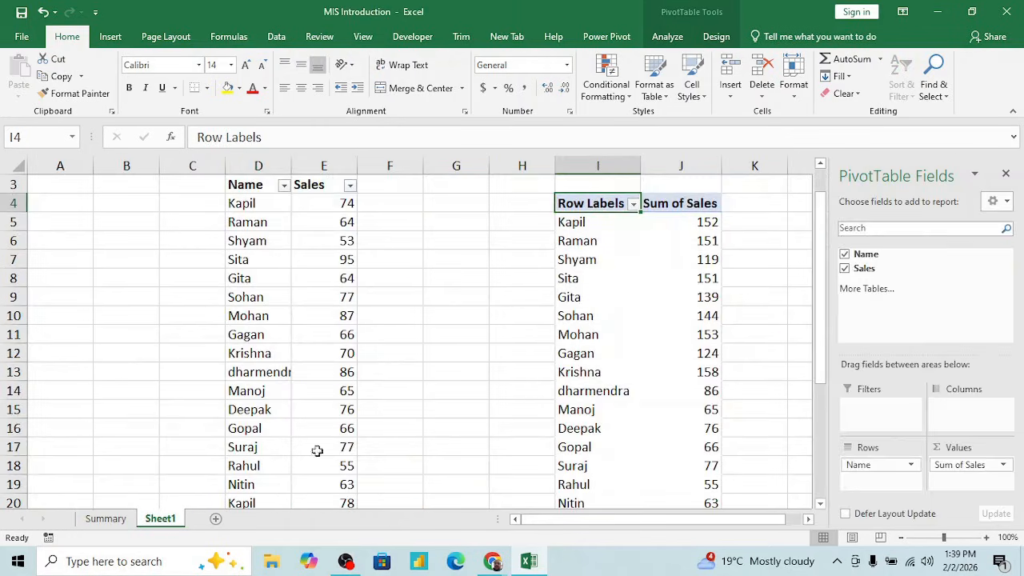
pyautogui.click(705, 223)
pyautogui.click(584, 224)
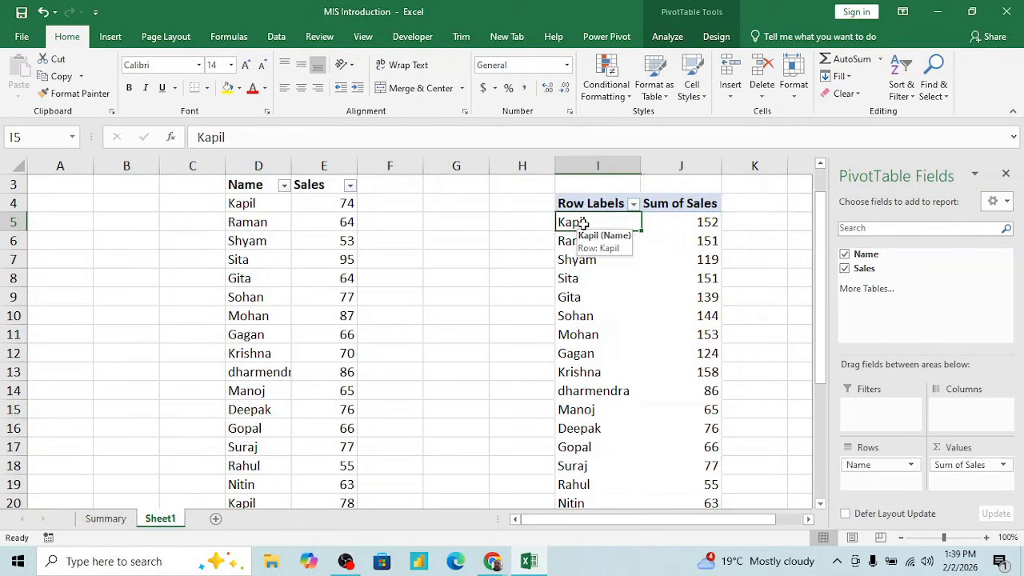
pyautogui.click(452, 254)
pyautogui.write('t')
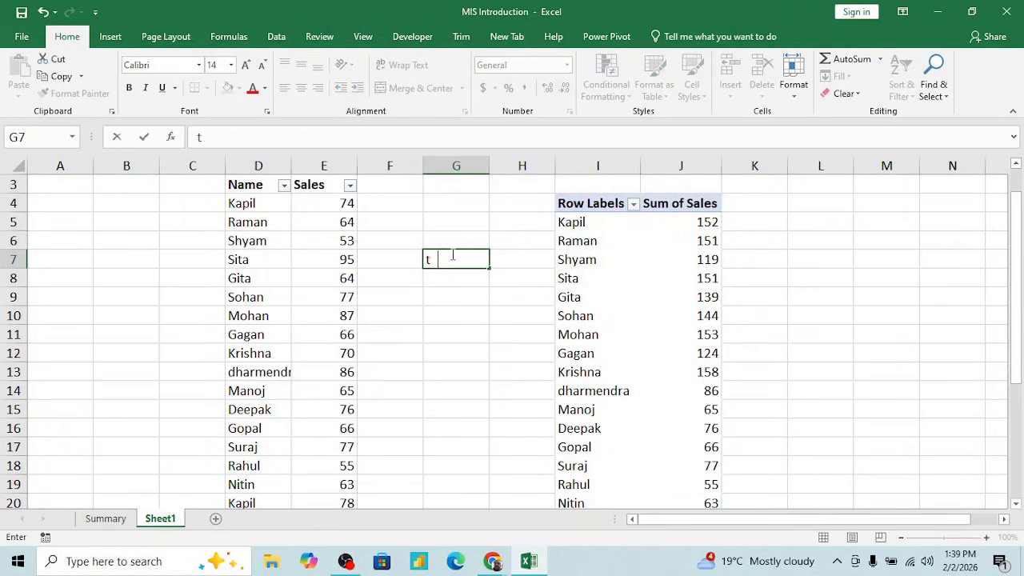
pyautogui.write('op sale name')
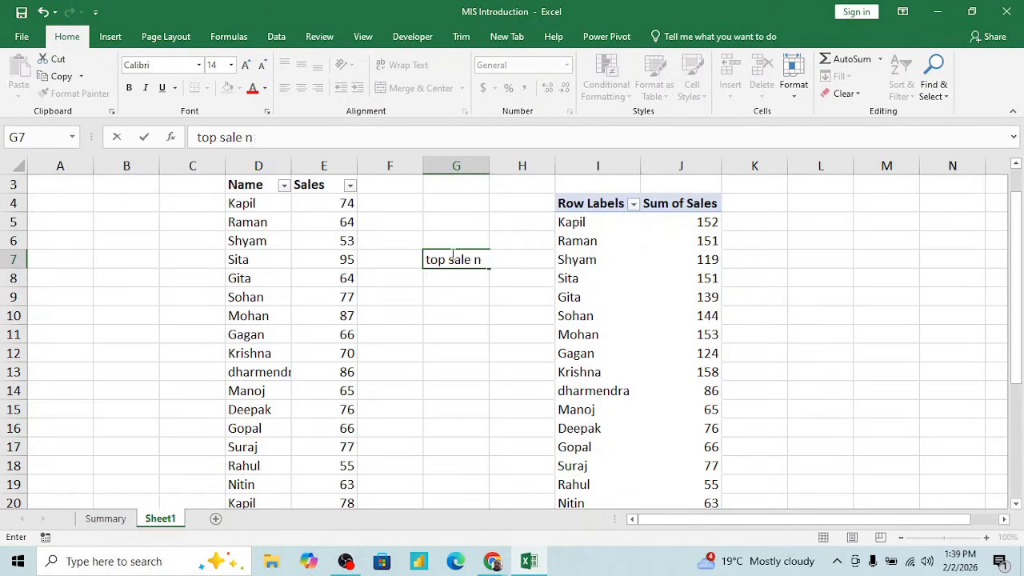
pyautogui.press('Right')
pyautogui.press('Right')
pyautogui.press('Left')
pyautogui.write('Kapil')
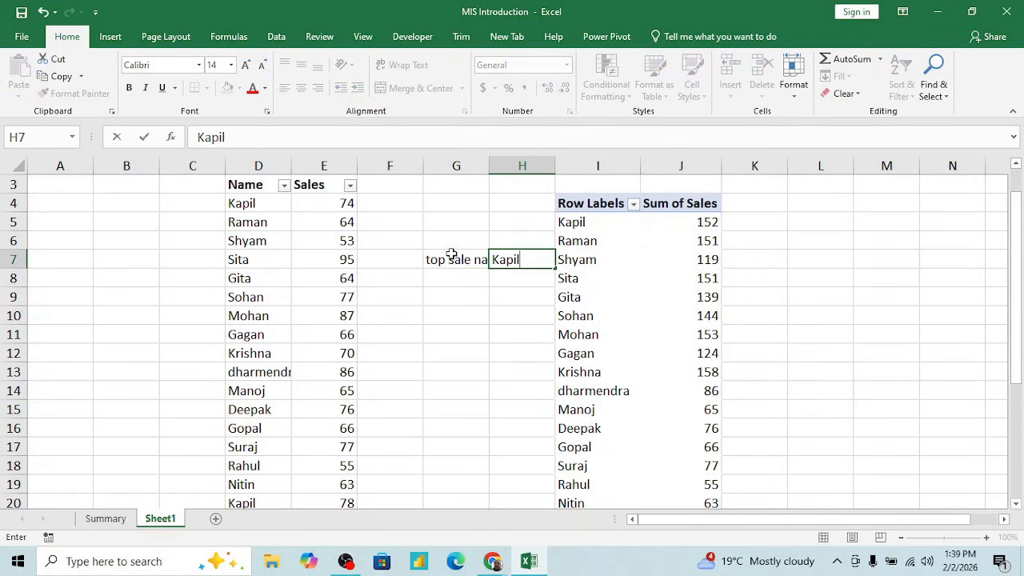
pyautogui.press('Return')
# - Find the last salesperson row above the PivotTable's Grand Total and copy I20:J20
pyautogui.press('Right')
pyautogui.press('Down')
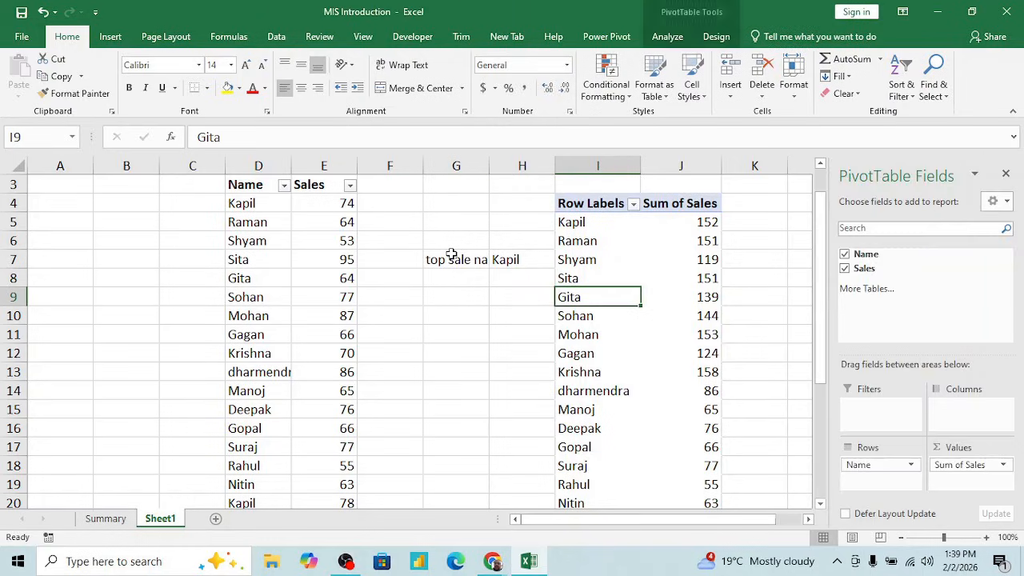
pyautogui.hotkey('ctrl', 'Down')
pyautogui.hotkey('ctrl', 'Up')
pyautogui.press('Up')
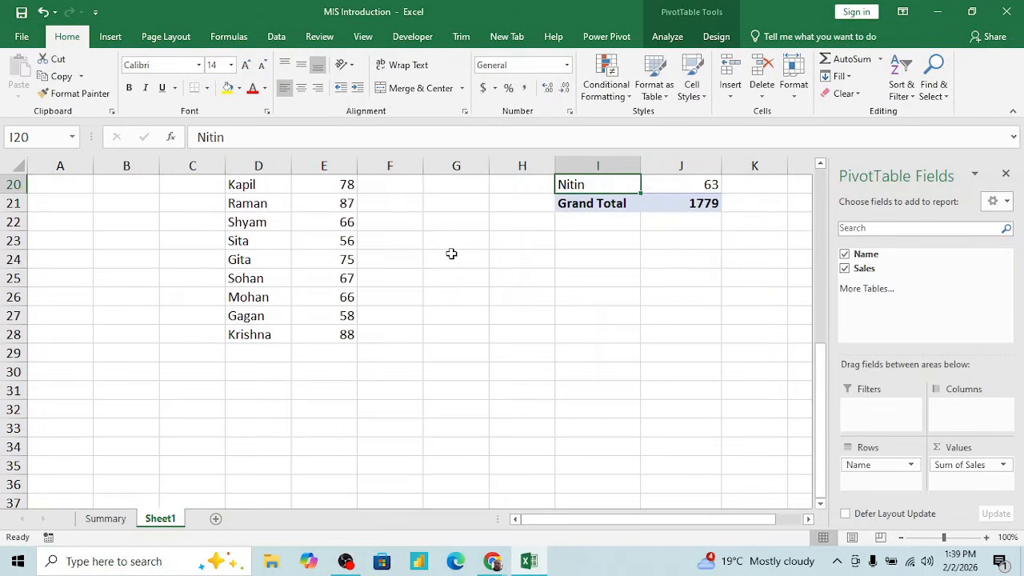
pyautogui.hotkey('shift', 'Right')
pyautogui.hotkey('ctrl', 'c')
pyautogui.press('Left')
pyautogui.press('Left')
pyautogui.hotkey('ctrl', 'Up')
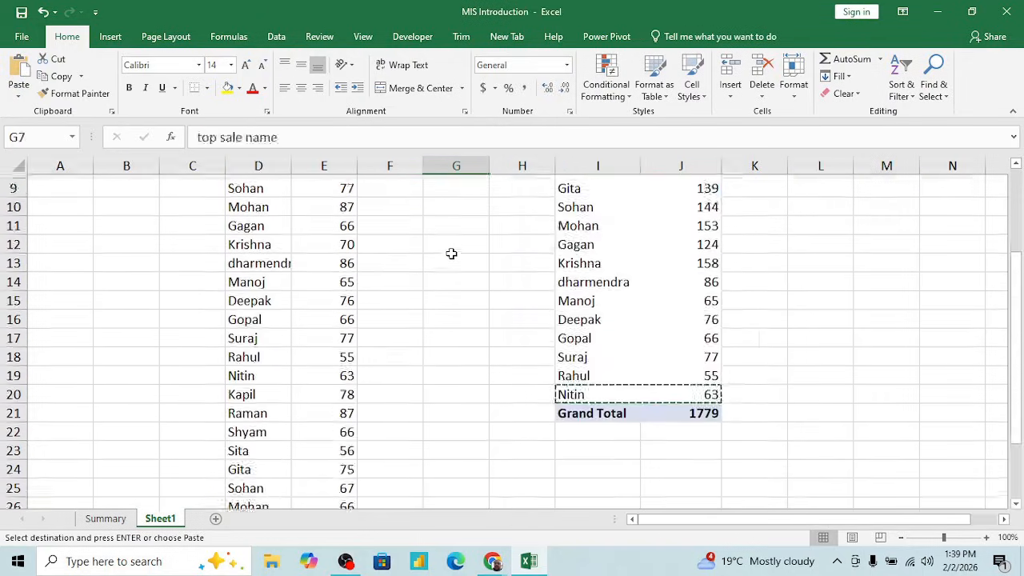
# - Label G8 "Bottom sale" and enter the PivotTable's last listed salesperson in H8
pyautogui.press('Down')
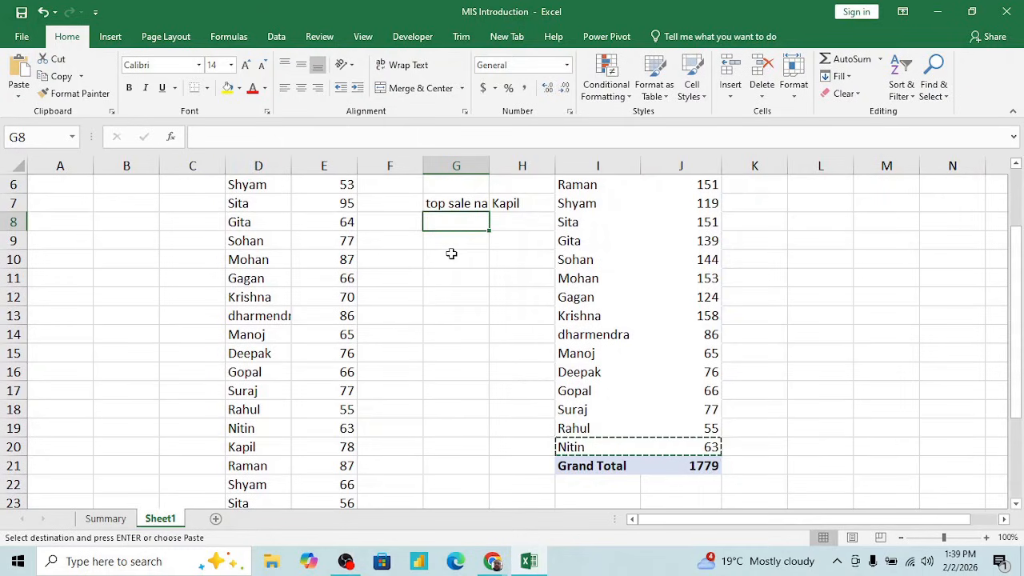
pyautogui.write('Bottom sale')
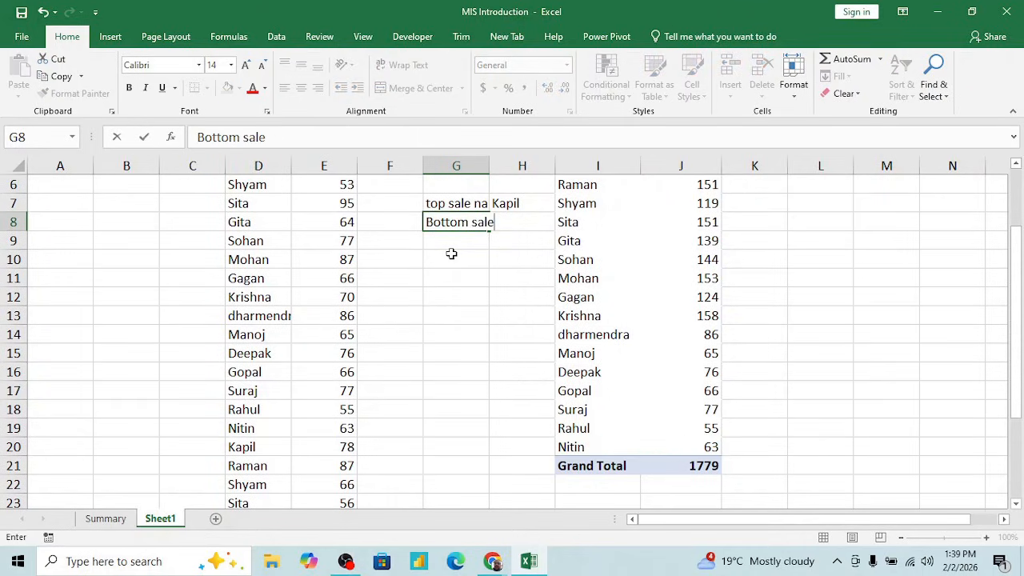
pyautogui.press('Tab')
pyautogui.write('BNity')
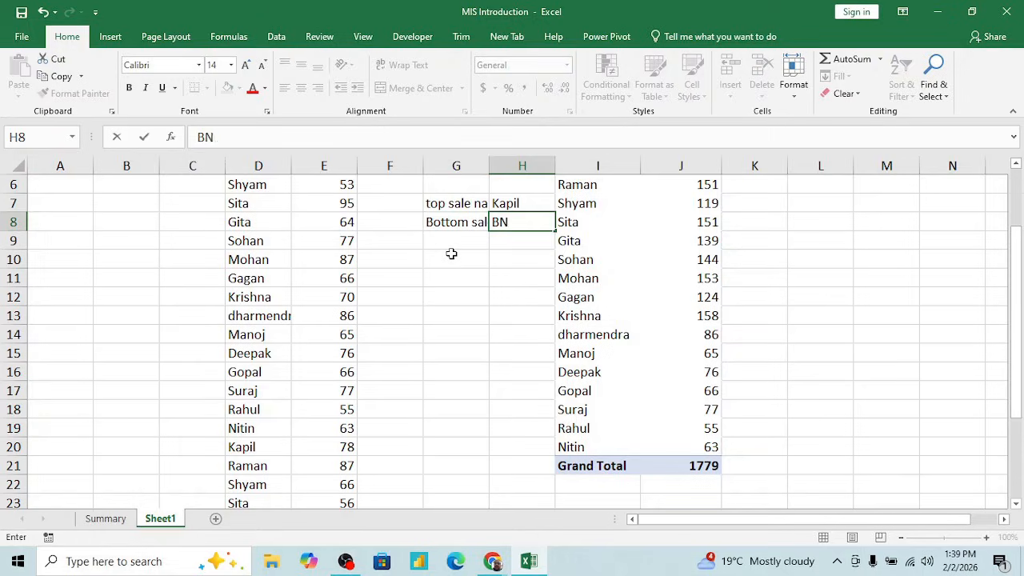
pyautogui.press('BackSpace')
pyautogui.press('BackSpace')
pyautogui.press('BackSpace')
pyautogui.press('BackSpace')
pyautogui.press('BackSpace')
pyautogui.write('Nitin')
pyautogui.press('Return')
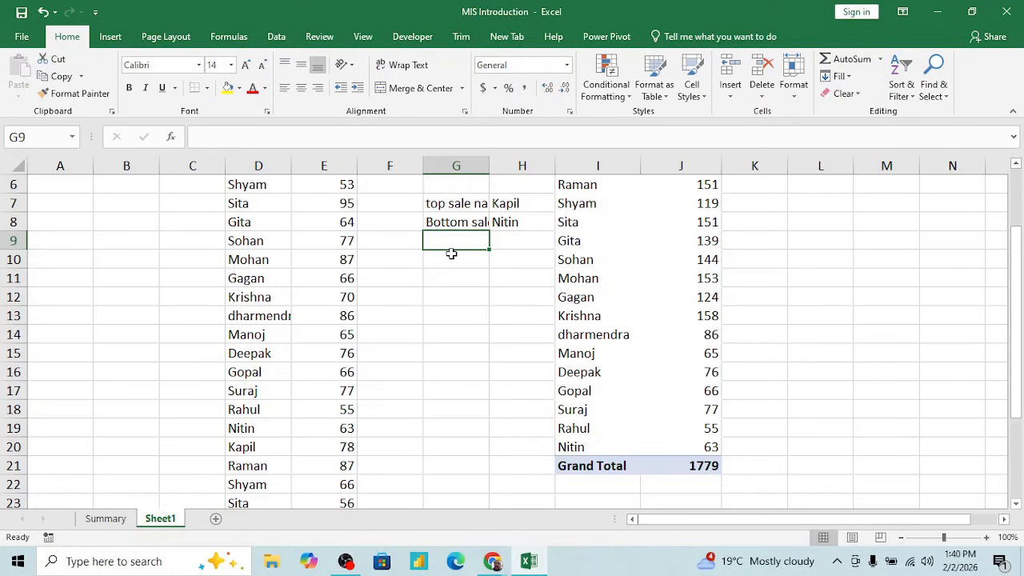
# - Go back to the Summary sheet and revisit the two Data Analysis points in E24:E25
pyautogui.scroll(2, 603, 322)
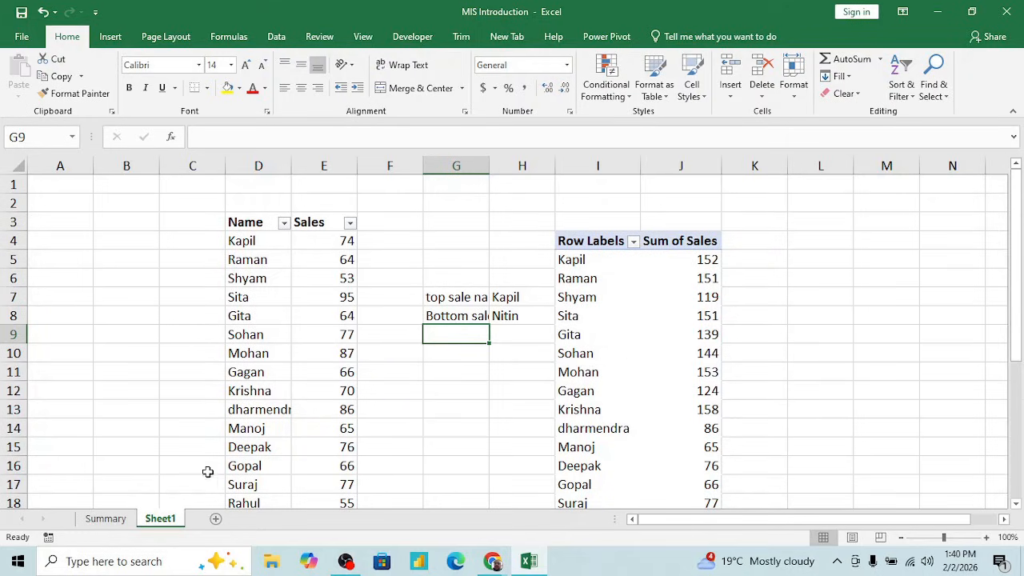
pyautogui.click(124, 520)
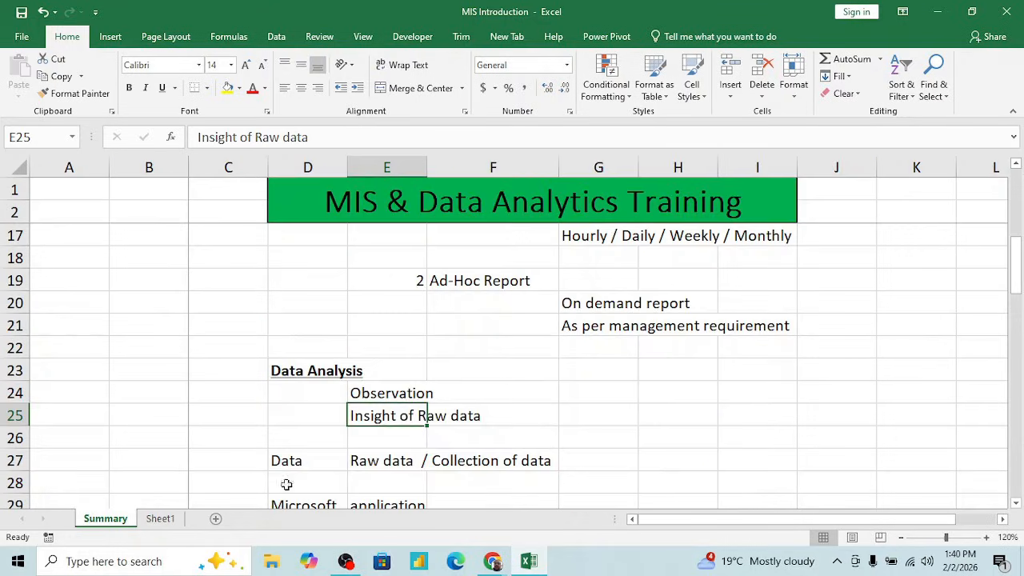
pyautogui.click(411, 396)
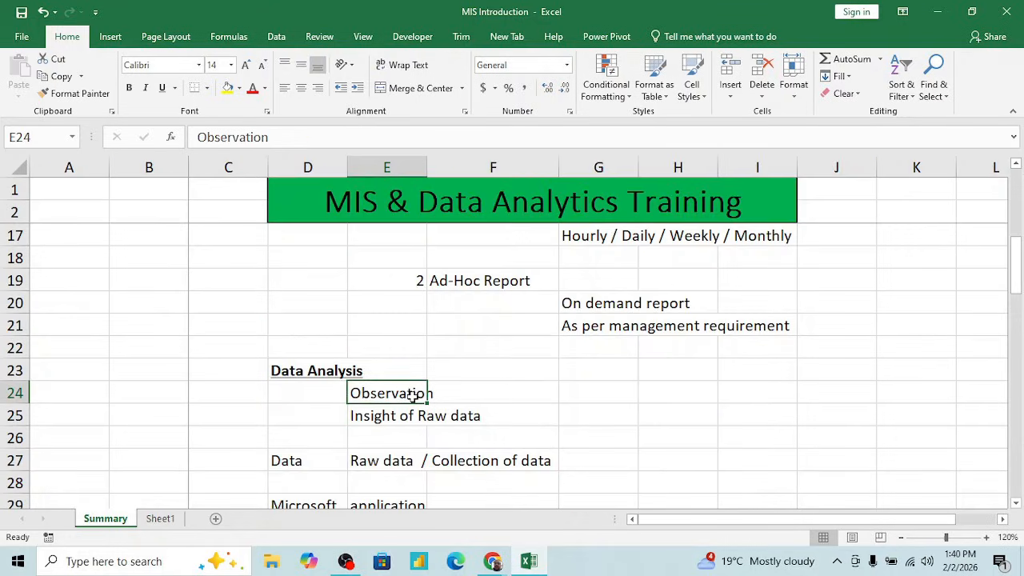
pyautogui.press('Down')
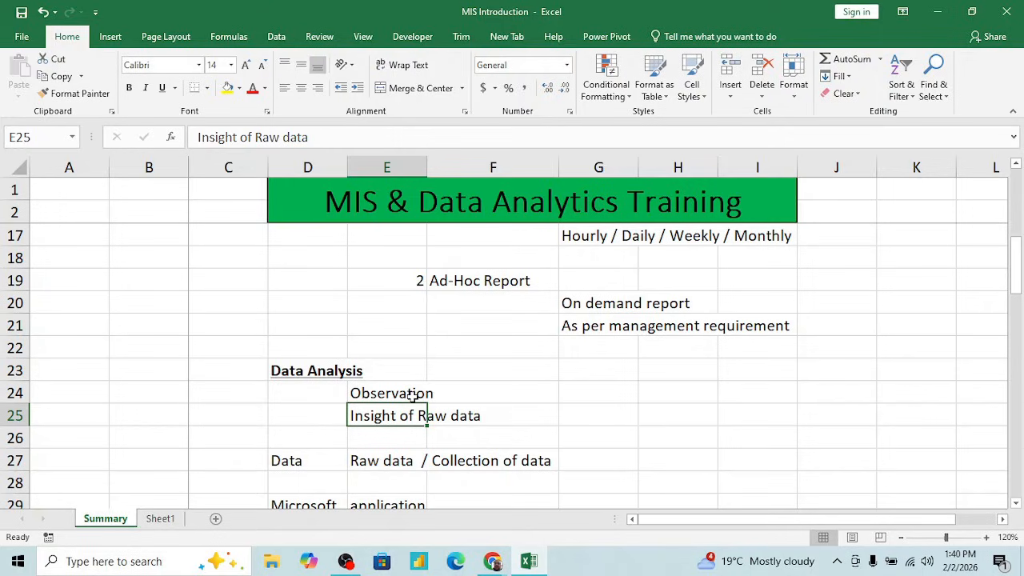
# - Examine the Data entry in D27 and its Raw data / Collection of data description in E27
pyautogui.press('Down')
pyautogui.press('Down')
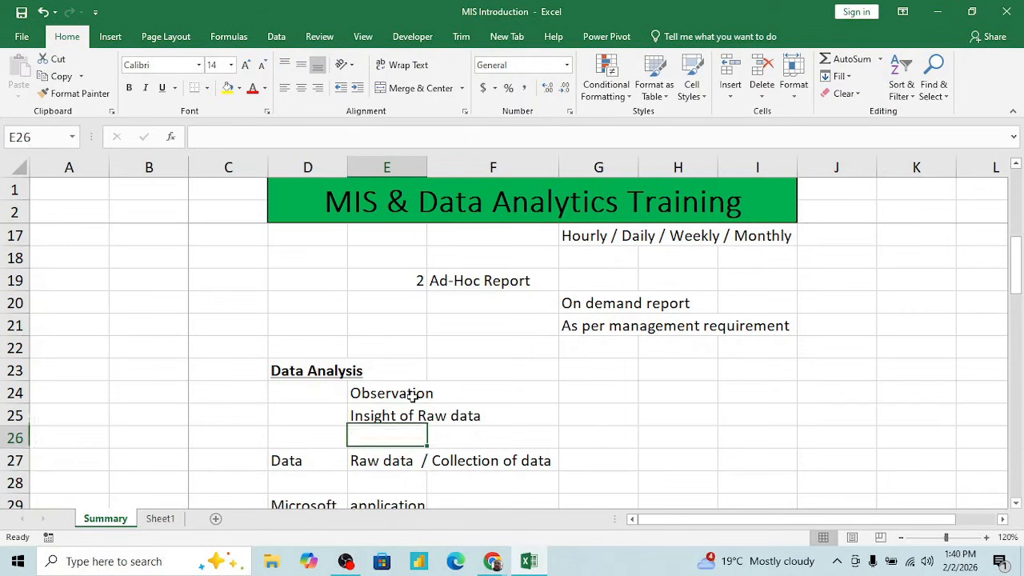
pyautogui.press('Left')
pyautogui.hotkey('shift', 'Right')
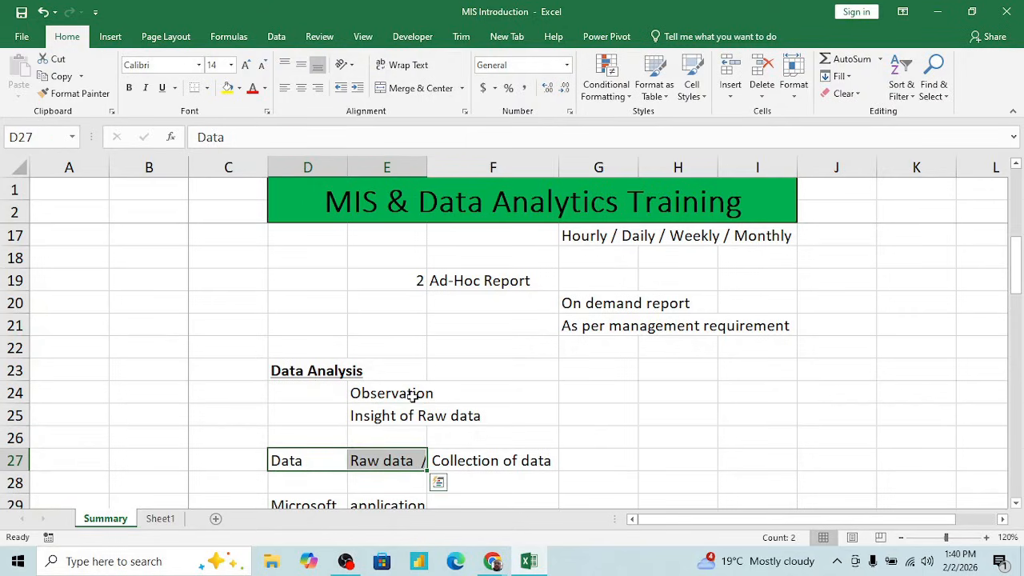
pyautogui.press('Right')
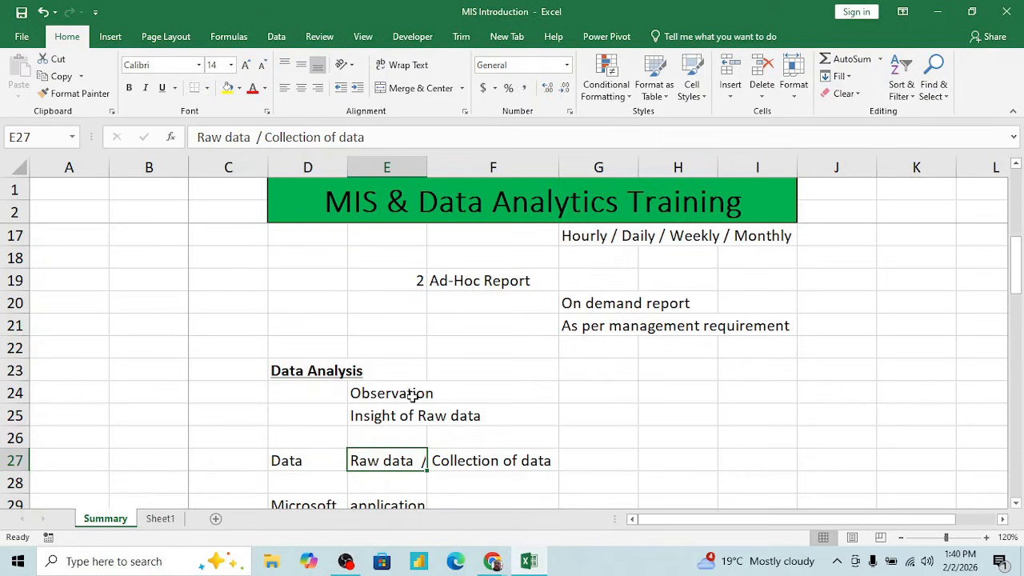
pyautogui.click(329, 457)
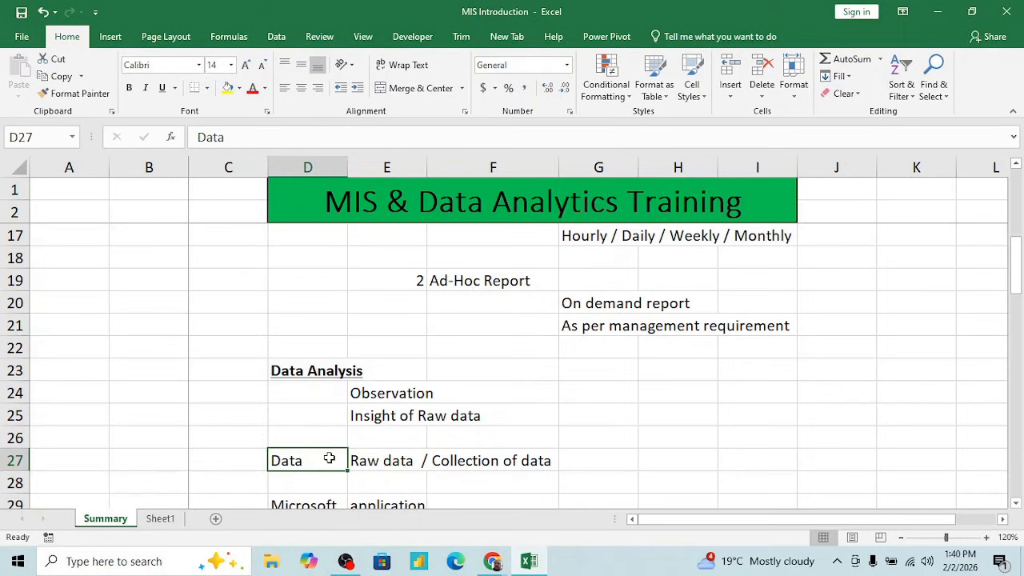
# - Review the Data definition in D27:E27 and the Microsoft application heading in D29:E29
pyautogui.hotkey('shift', 'Right')
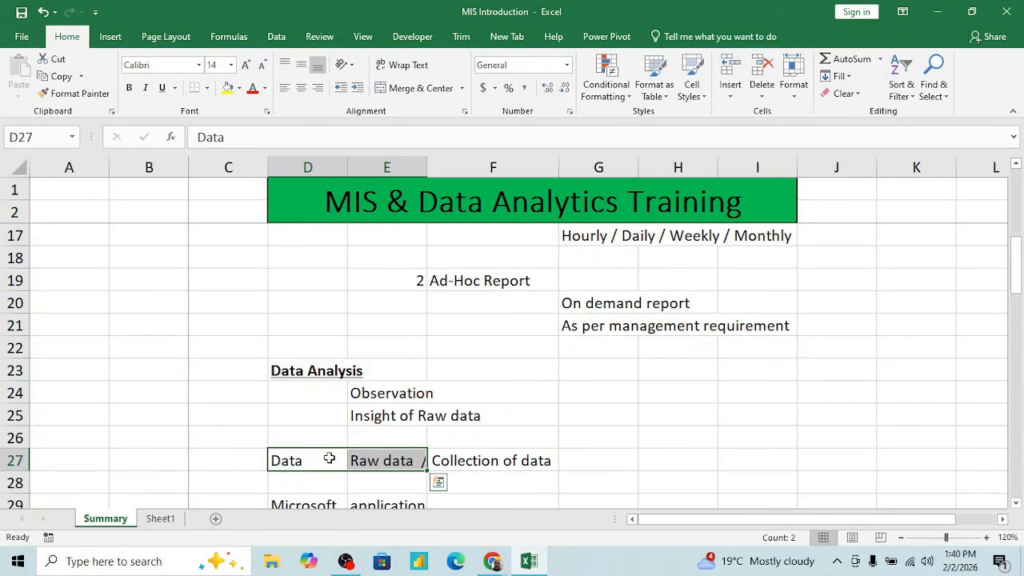
pyautogui.press('Right')
pyautogui.press('Left')
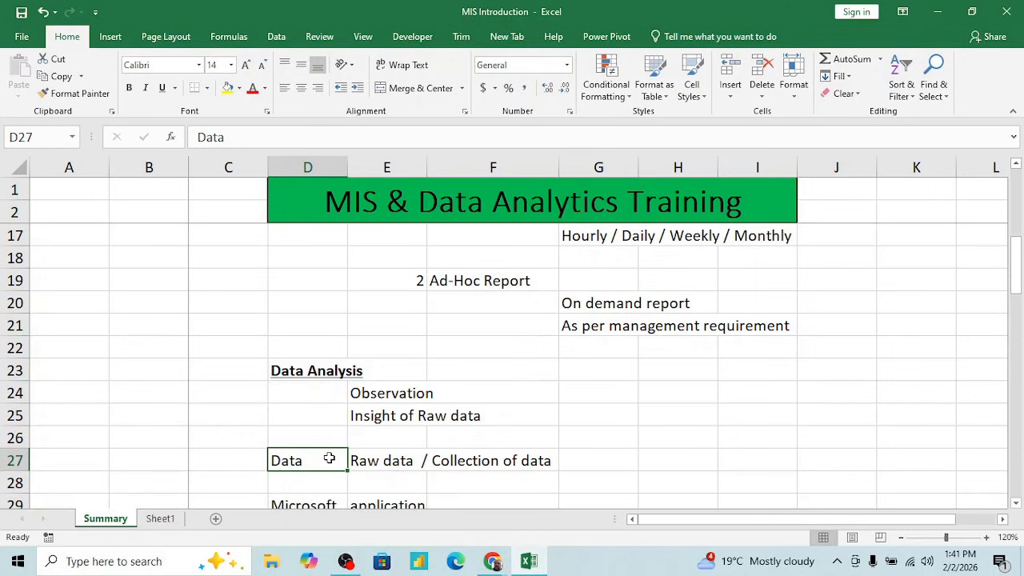
pyautogui.press('Down')
pyautogui.press('Down')
pyautogui.press('Down')
pyautogui.press('Up')
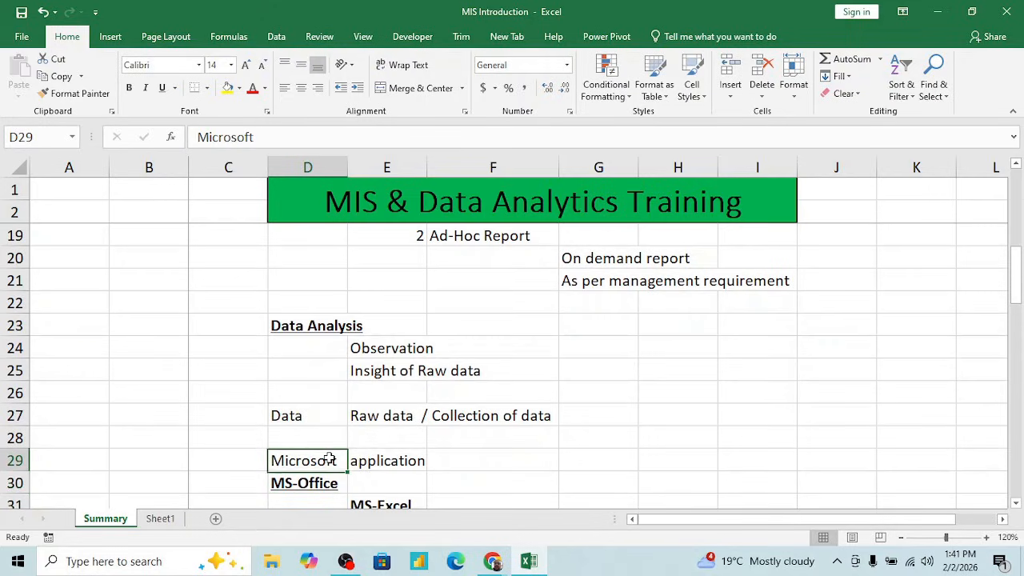
pyautogui.hotkey('shift', 'Right')
pyautogui.hotkey('shift', 'Left')
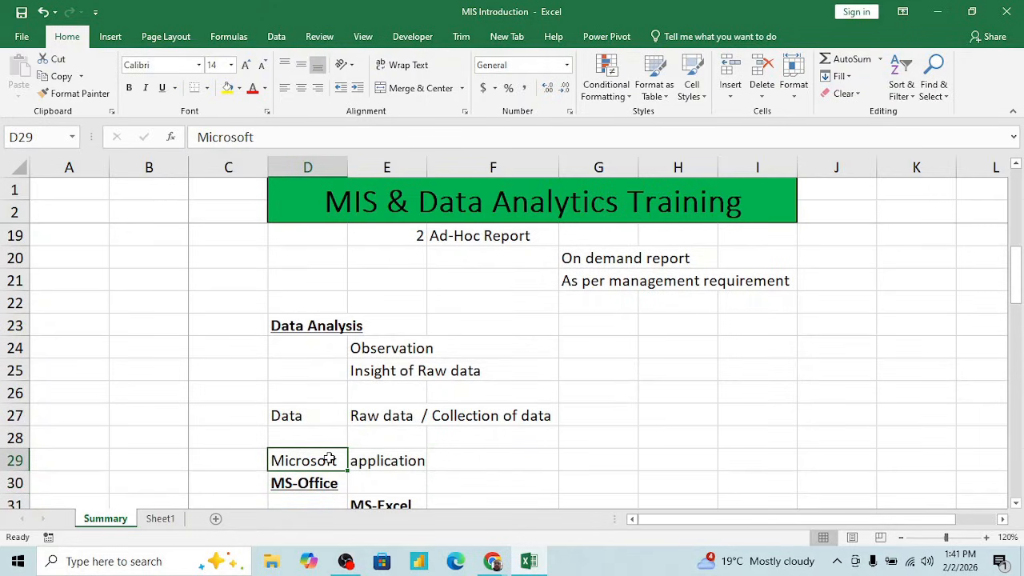
pyautogui.click(496, 469)
pyautogui.scroll(-2, 495, 469)
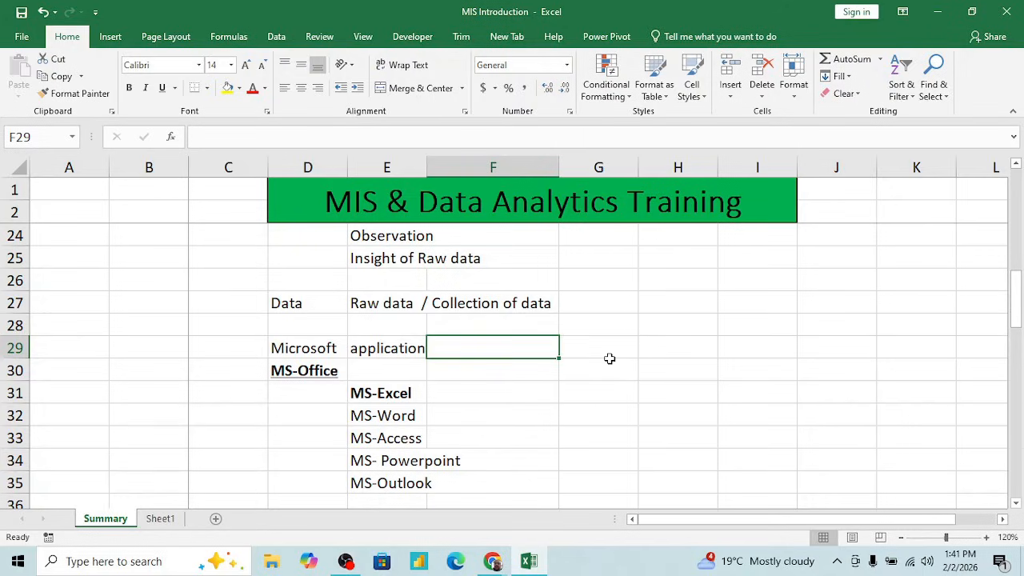
# - Look through the MS-Office application list in E31:E35 and return to MS-Excel in E31
pyautogui.click(364, 395)
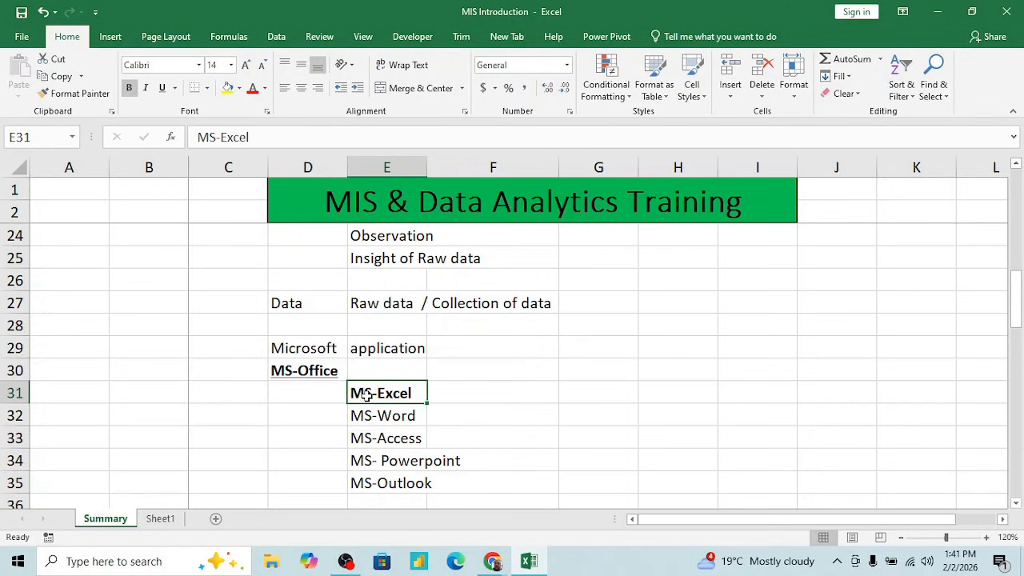
pyautogui.press('Down')
pyautogui.hotkey('shift', 'Down')
pyautogui.hotkey('shift', 'Down')
pyautogui.hotkey('shift', 'Down')
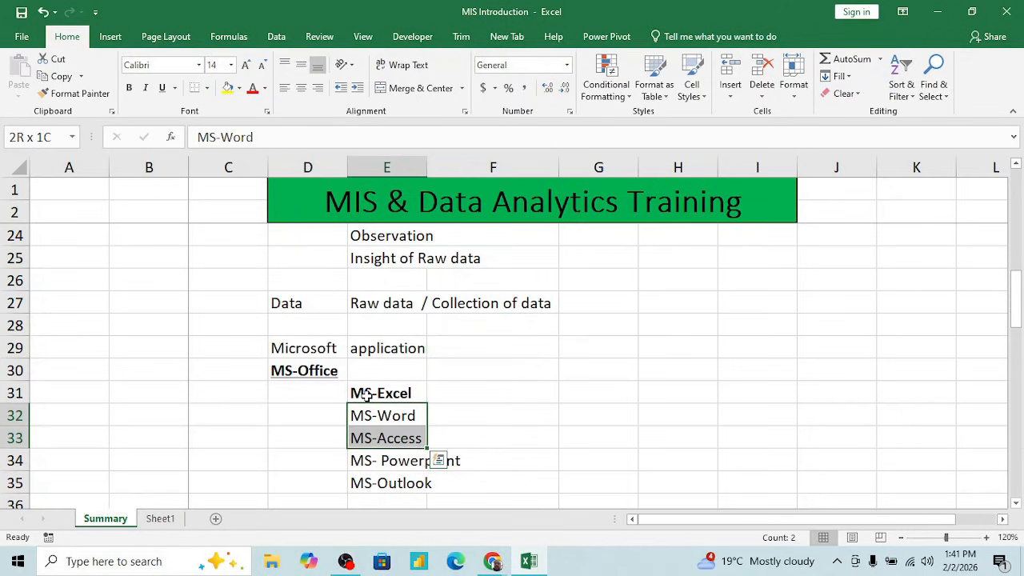
pyautogui.press('Down')
pyautogui.press('Down')
pyautogui.press('Down')
pyautogui.press('Down')
pyautogui.press('Down')
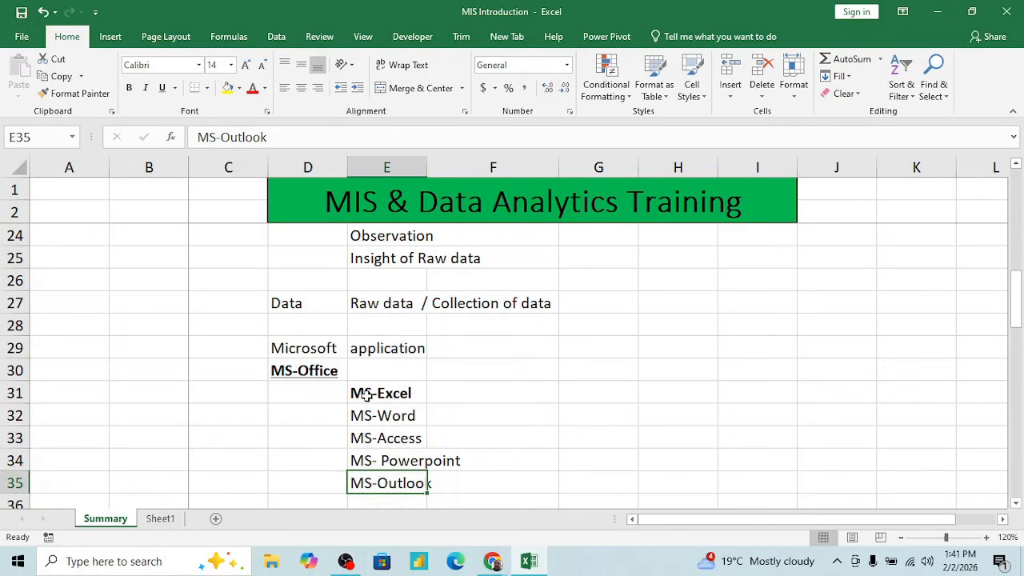
pyautogui.press('Up')
pyautogui.press('Up')
pyautogui.press('Up')
pyautogui.press('Up')
pyautogui.press('Up')
pyautogui.press('Up')
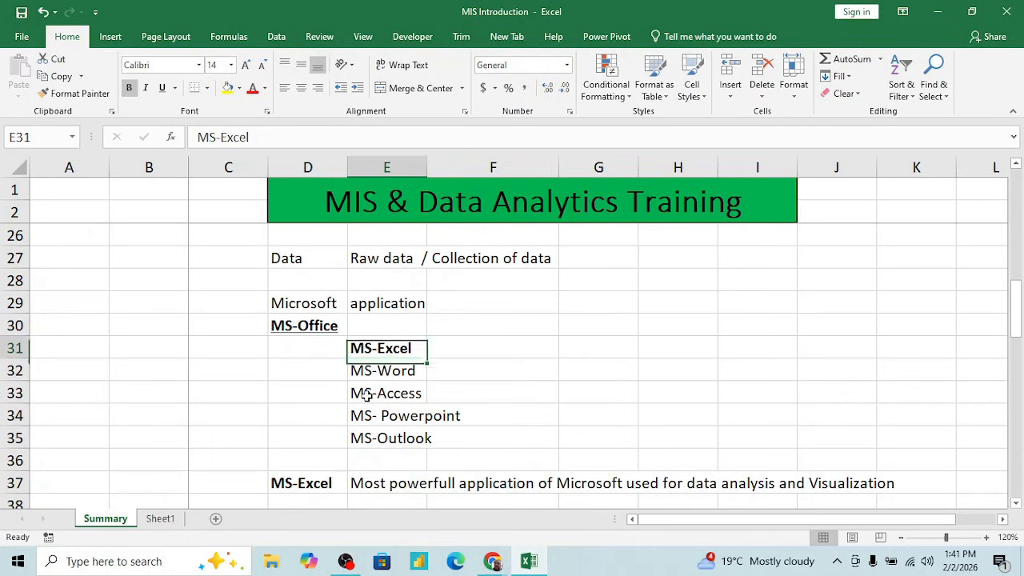
pyautogui.press('Down')
pyautogui.press('Up')
pyautogui.press('Right')
pyautogui.press('Left')
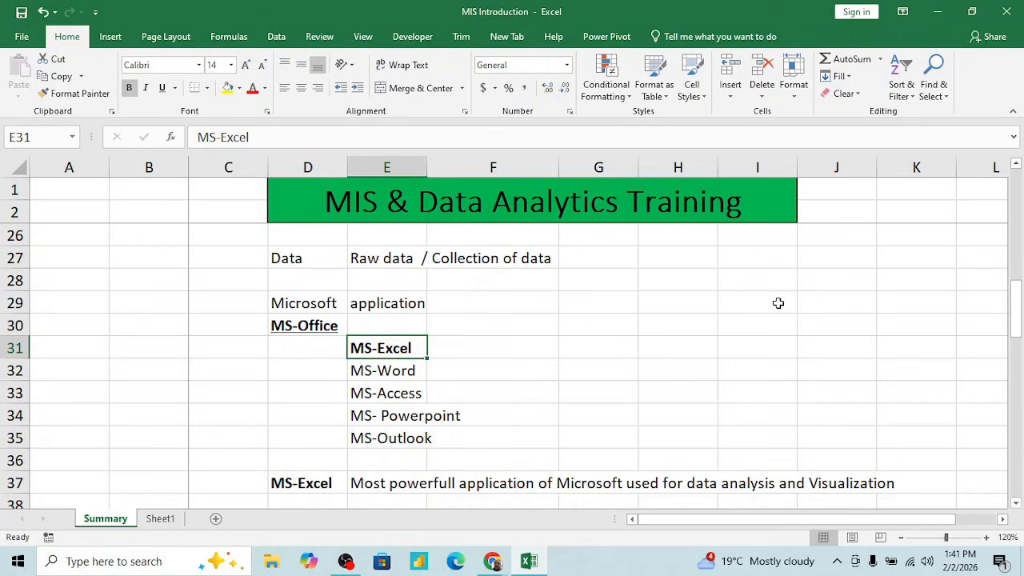
# - Visit the MS-Word, MS-Access, MS- Powerpoint and MS-Outlook entries one at a time in E32:E35
pyautogui.click(614, 317)
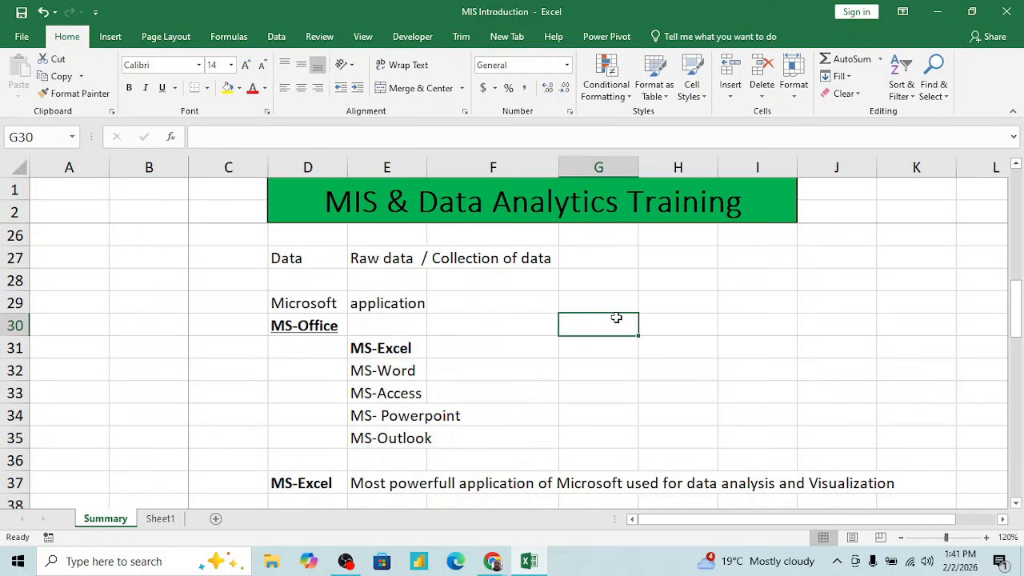
pyautogui.click(399, 371)
pyautogui.click(400, 392)
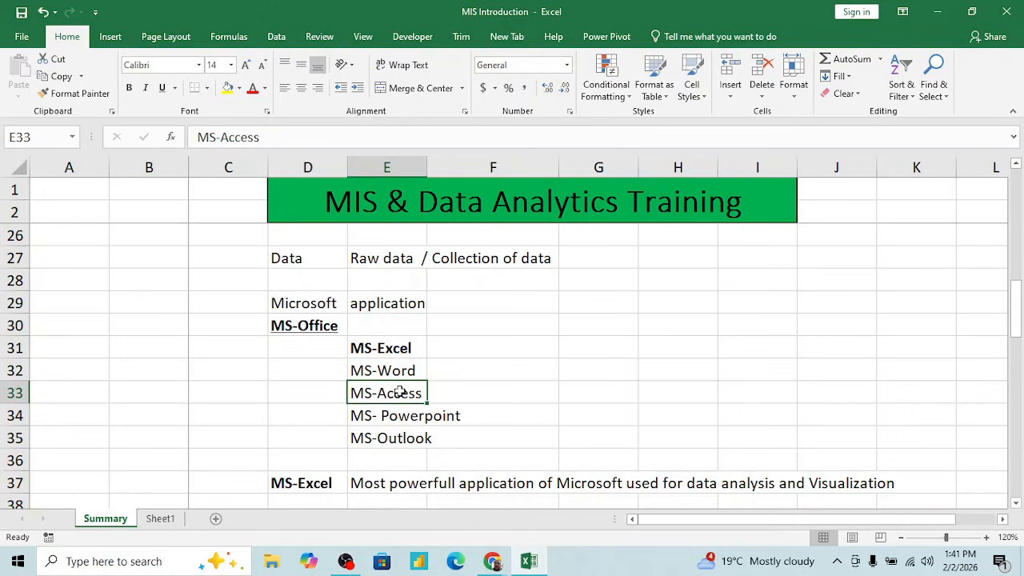
pyautogui.click(402, 415)
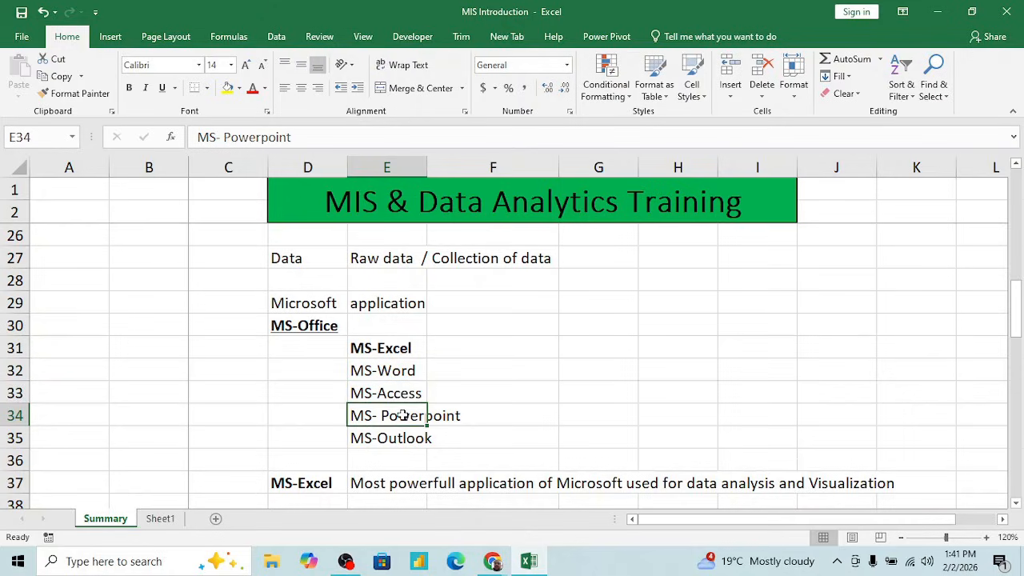
pyautogui.click(392, 438)
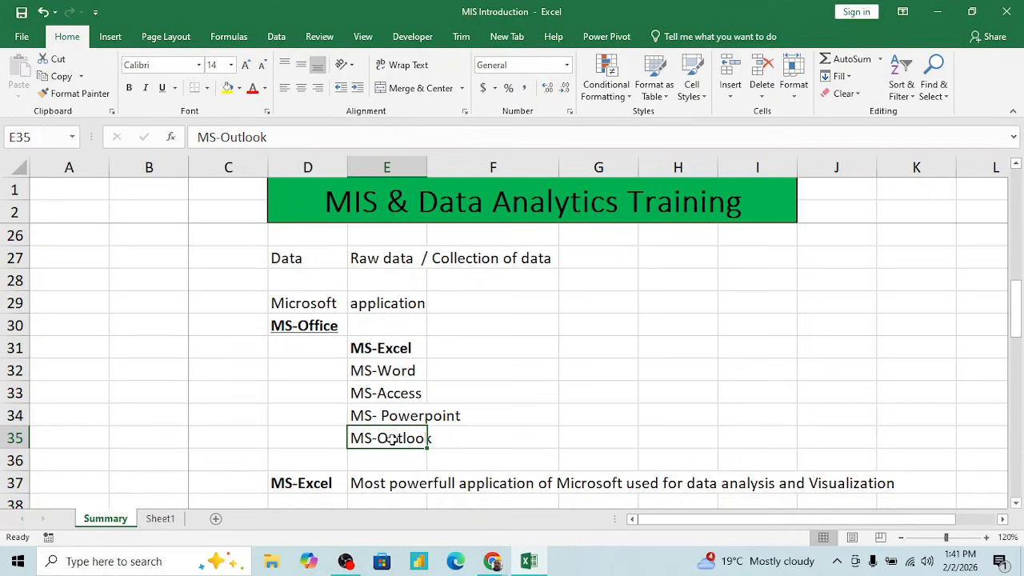
# - Go back up the application list to the MS-Office heading in D30 and highlight MS-Excel in E31:F31
pyautogui.hotkey('shift', 'Up')
pyautogui.hotkey('shift', 'Up')
pyautogui.hotkey('shift', 'Up')
pyautogui.hotkey('shift', 'Up')
pyautogui.press('Down')
pyautogui.press('Up')
pyautogui.press('Up')
pyautogui.press('Up')
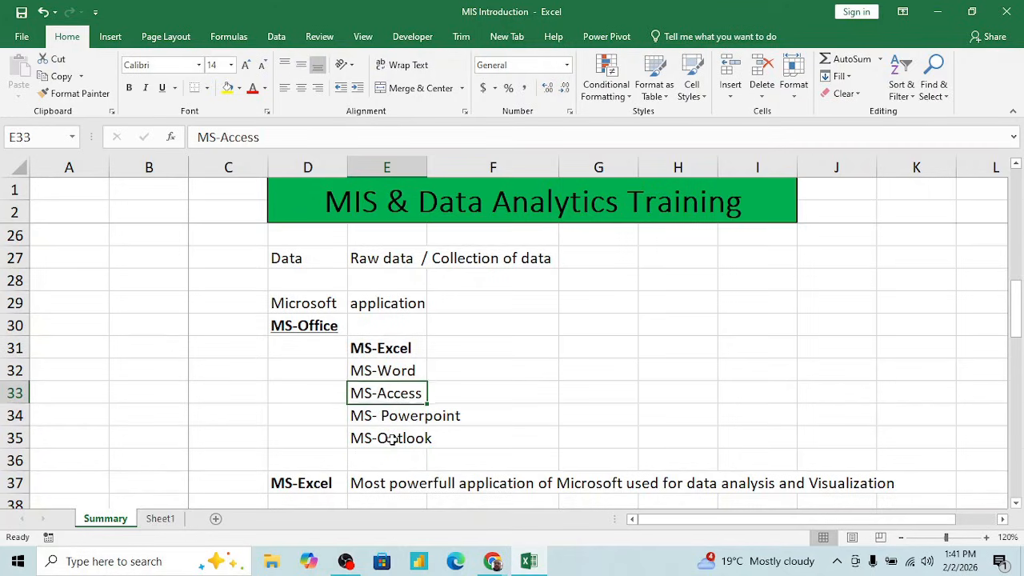
pyautogui.press('Up')
pyautogui.press('Up')
pyautogui.press('Left')
pyautogui.press('Up')
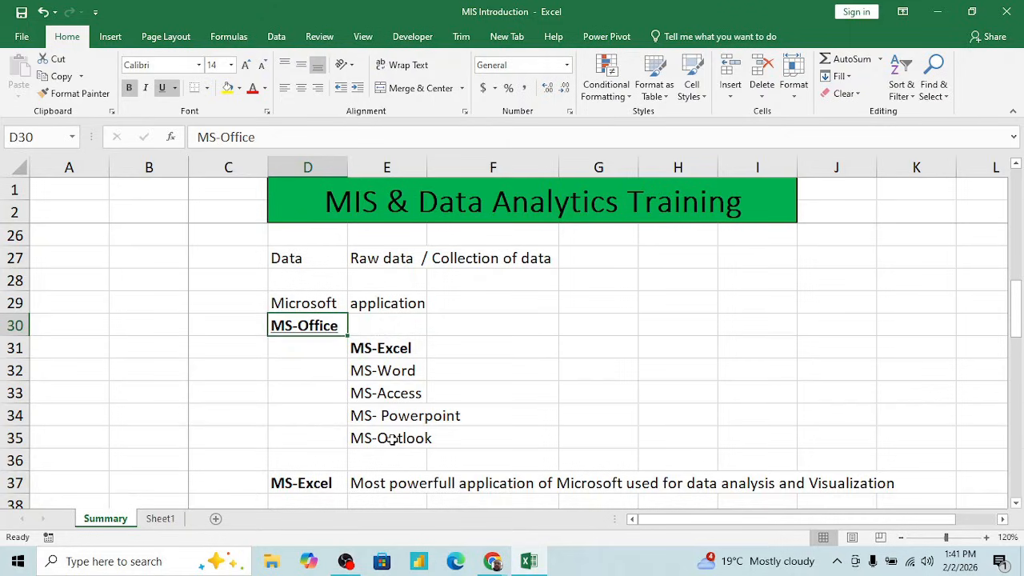
pyautogui.press('Right')
pyautogui.press('Down')
pyautogui.press('Down')
pyautogui.press('Up')
pyautogui.hotkey('shift', 'Right')
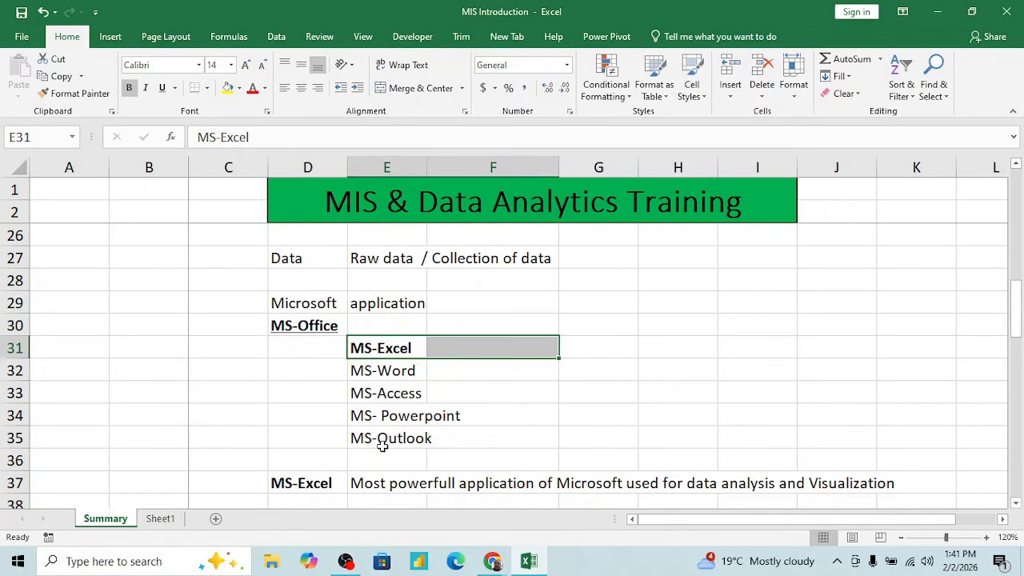
# - Examine the MS-Excel entry in D37 and highlight its description across E37:I37
pyautogui.scroll(-2, 387, 453)
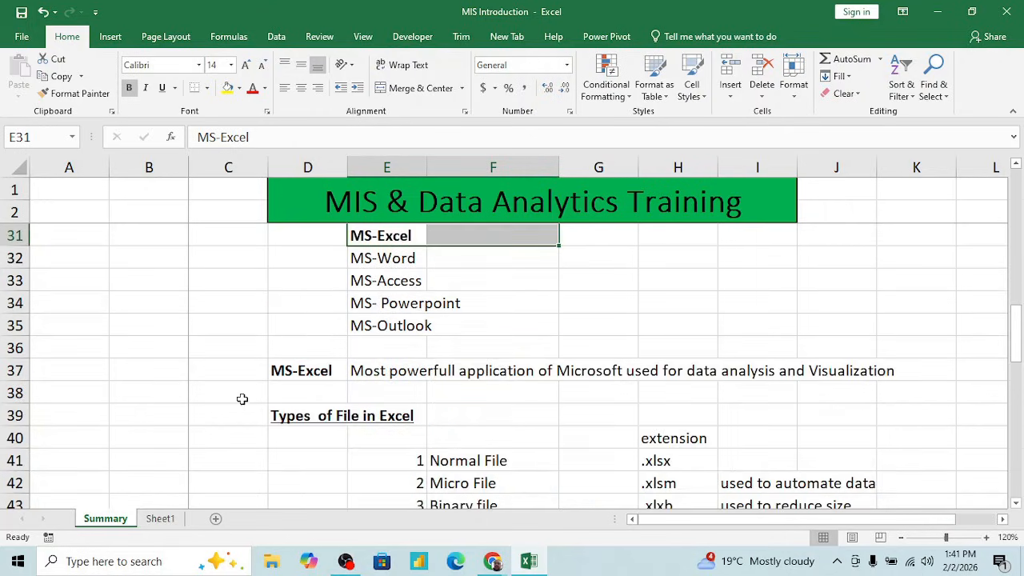
pyautogui.click(291, 374)
pyautogui.press('Right')
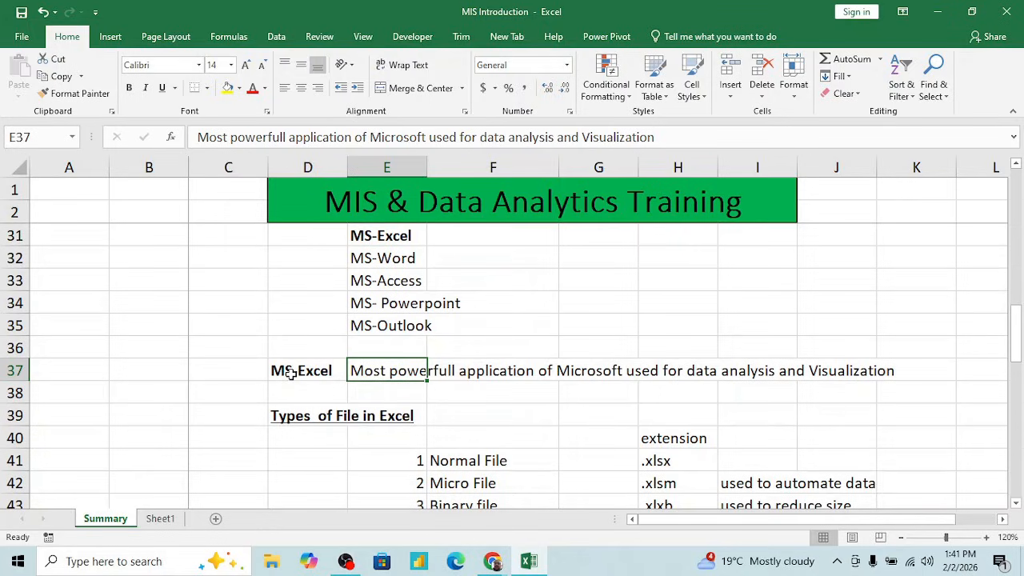
pyautogui.hotkey('shift', 'Right')
pyautogui.hotkey('shift', 'Right')
pyautogui.hotkey('shift', 'Right')
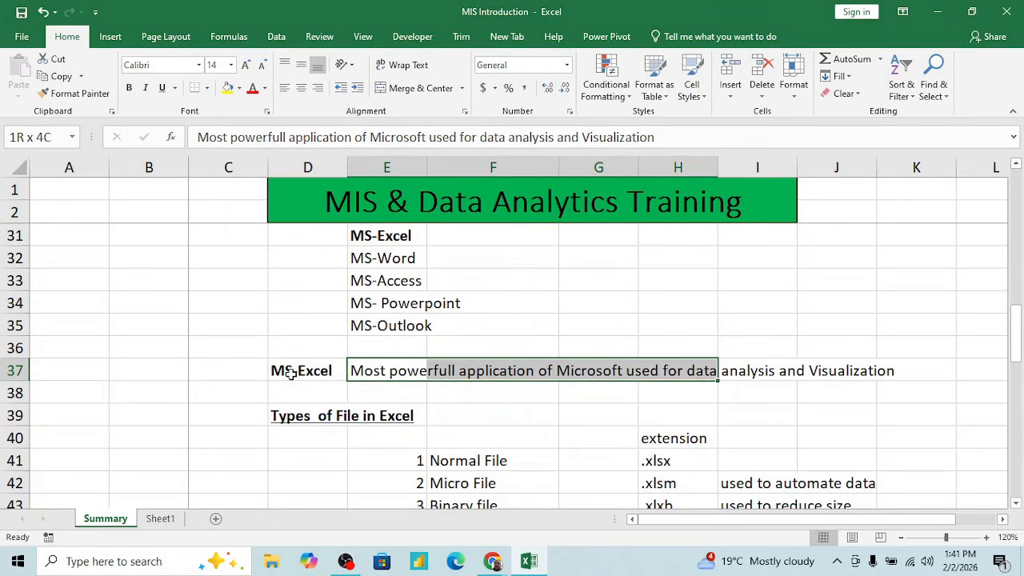
pyautogui.hotkey('shift', 'Right')
pyautogui.hotkey('shift', 'Right')
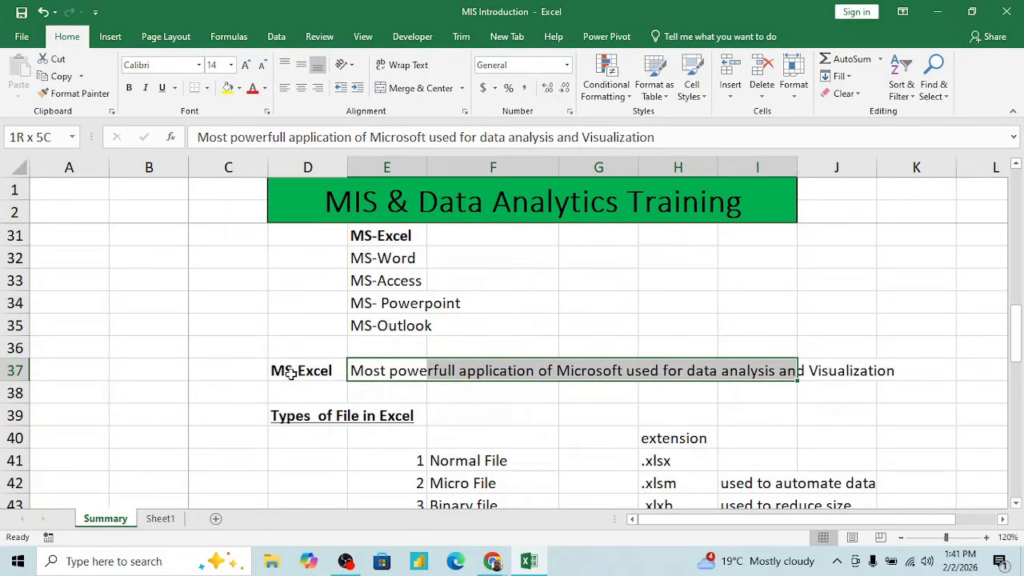
pyautogui.press('Down')
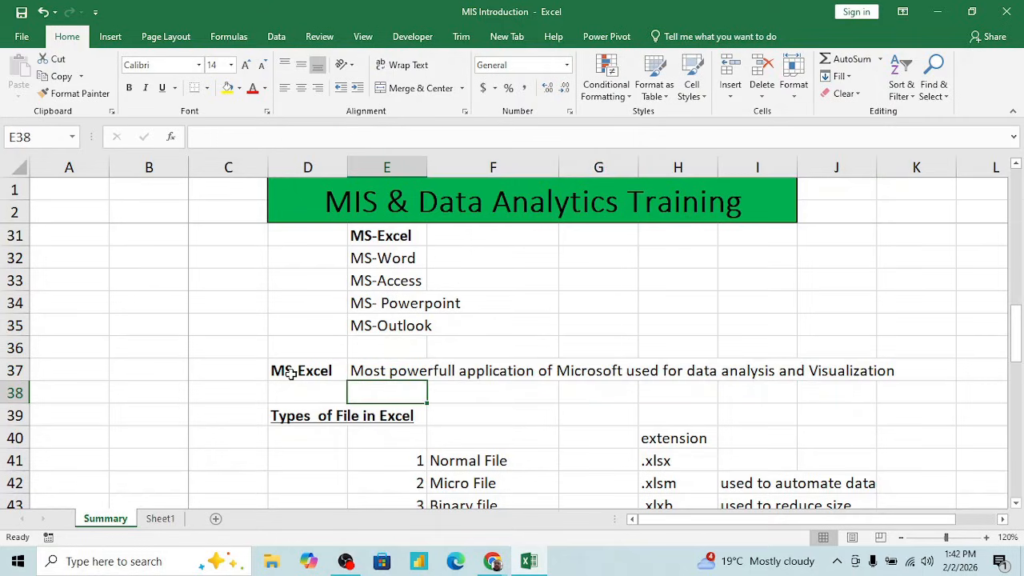
# - Revisit the applications from MS-Outlook upward in column E, and return to the MS-Excel description in E37
pyautogui.press('Up')
pyautogui.press('Up')
pyautogui.press('Up')
pyautogui.hotkey('shift', 'Up')
pyautogui.hotkey('shift', 'Up')
pyautogui.hotkey('shift', 'Up')
pyautogui.hotkey('shift', 'Up')
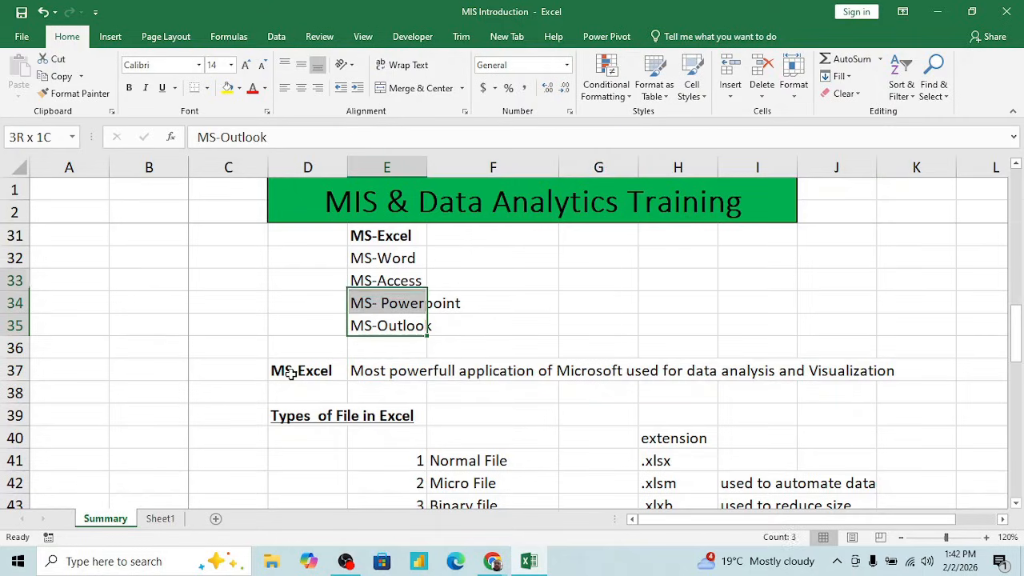
pyautogui.press('Down')
pyautogui.press('Down')
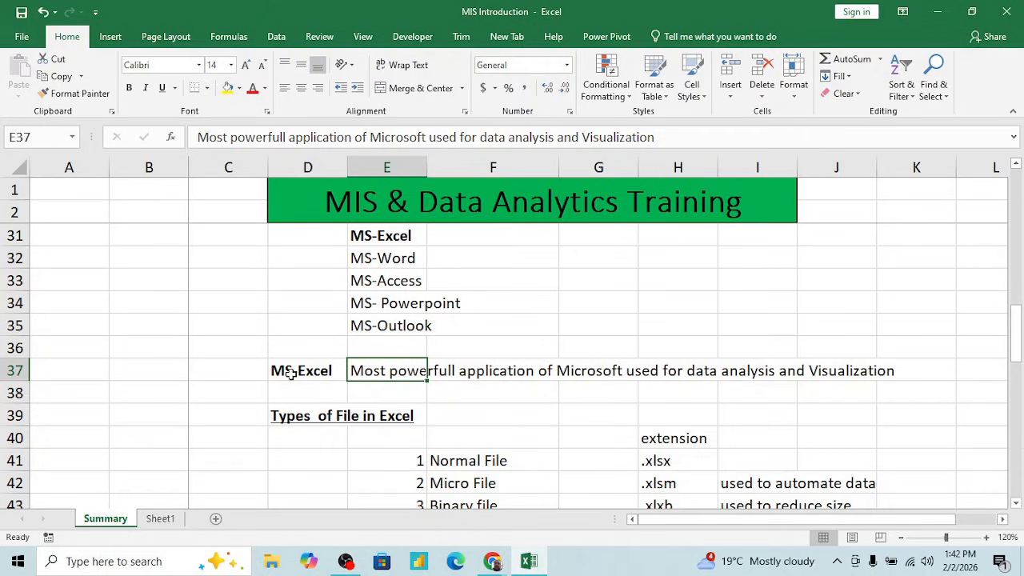
# - Go to the Types of File in Excel heading in D39 and look through the file types in F41:F44
pyautogui.press('Down')
pyautogui.press('Down')
pyautogui.press('Left')
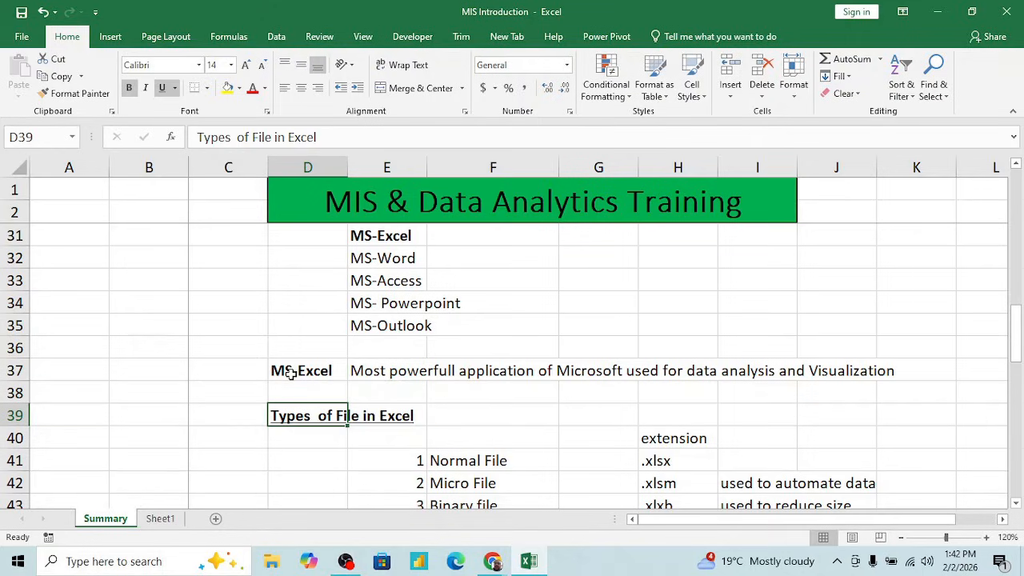
pyautogui.press('Down')
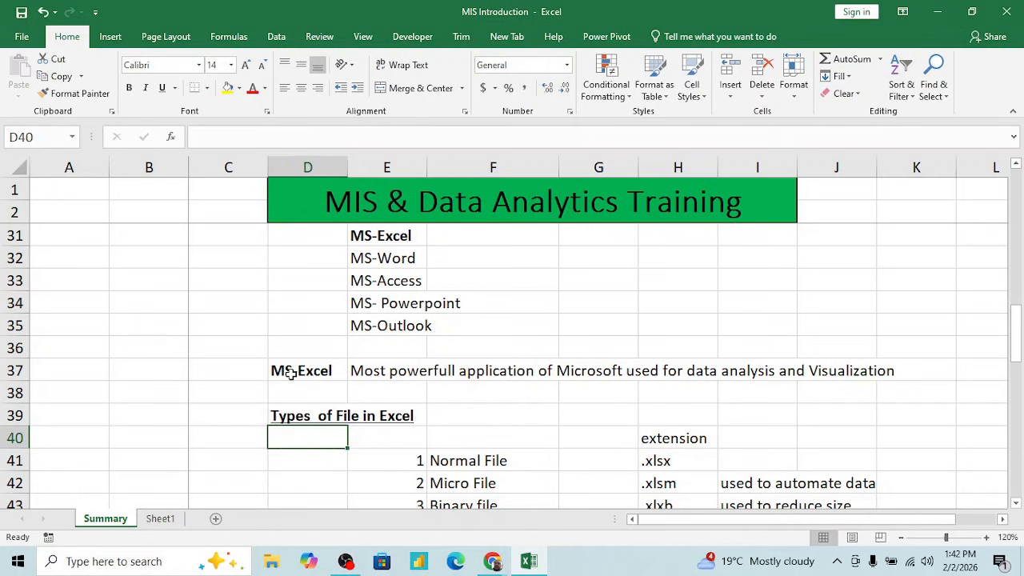
pyautogui.press('Right')
pyautogui.press('Right')
pyautogui.press('Down')
pyautogui.press('Down')
pyautogui.press('Down')
pyautogui.press('Down')
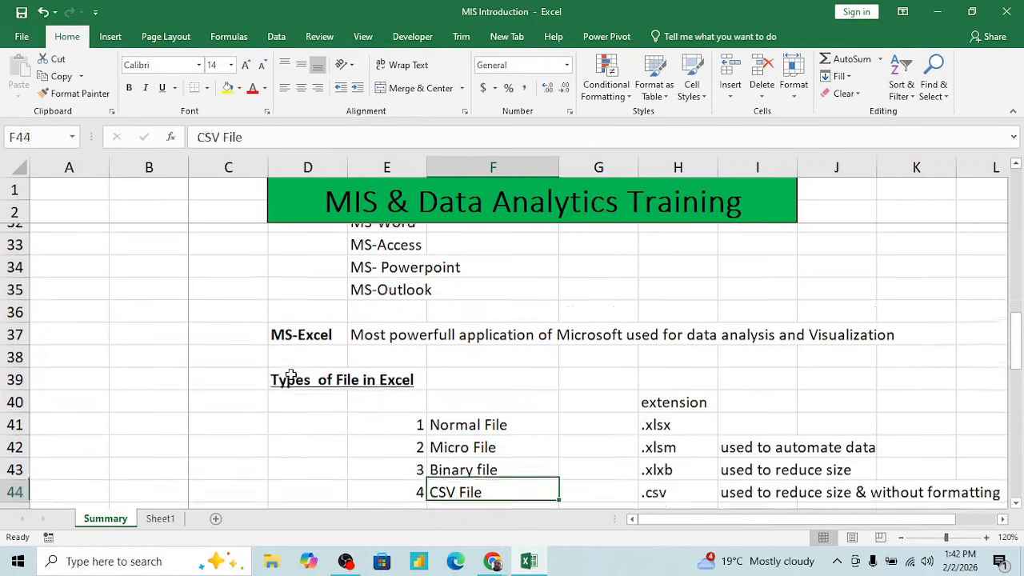
pyautogui.press('Down')
pyautogui.press('Up')
pyautogui.press('Up')
pyautogui.press('Up')
pyautogui.press('Up')
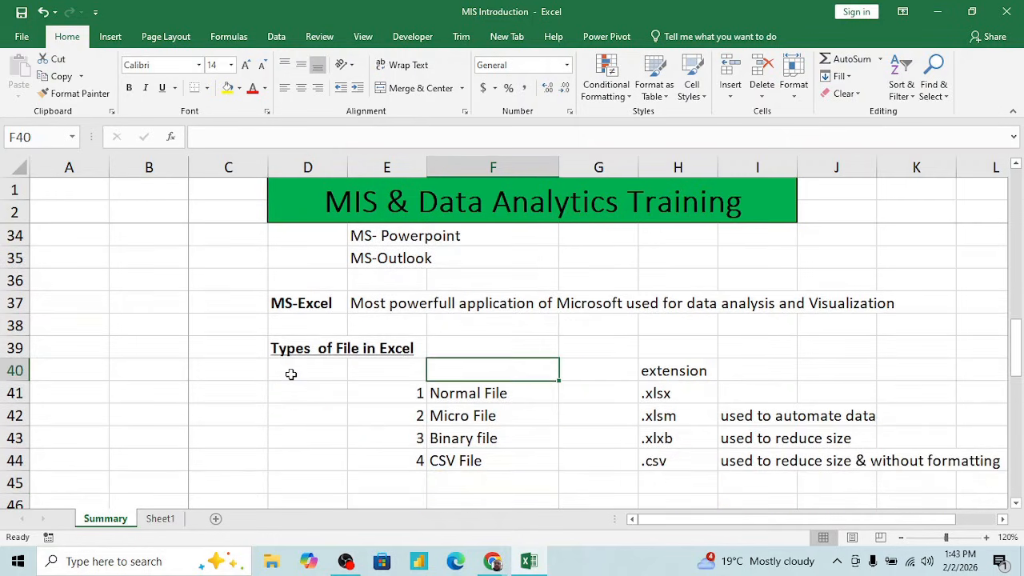
# - Highlight the file type names starting at F41 and return to Normal File
pyautogui.press('Down')
pyautogui.hotkey('shift', 'Down')
pyautogui.hotkey('shift', 'Down')
pyautogui.hotkey('shift', 'Down')
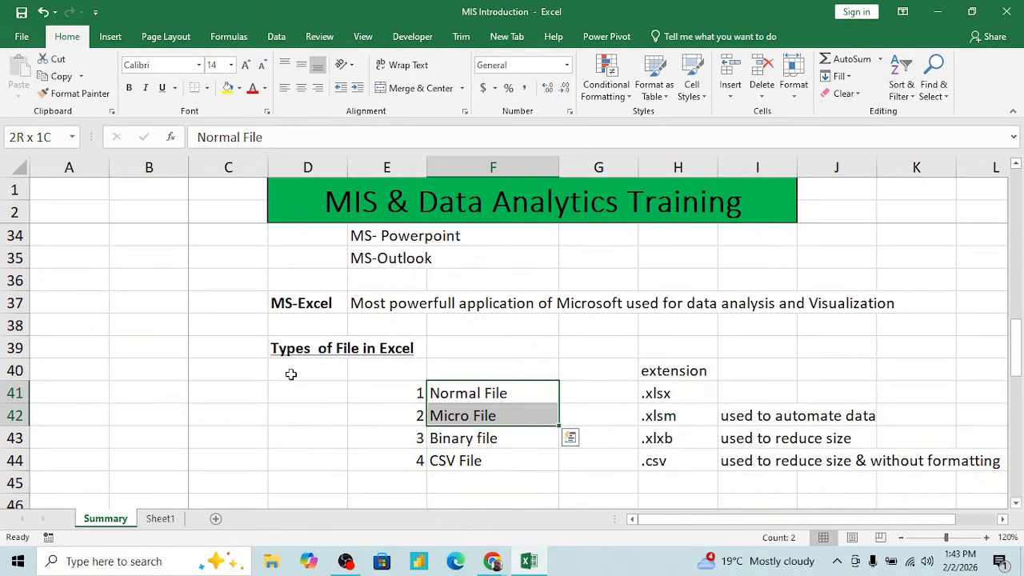
pyautogui.press('Right')
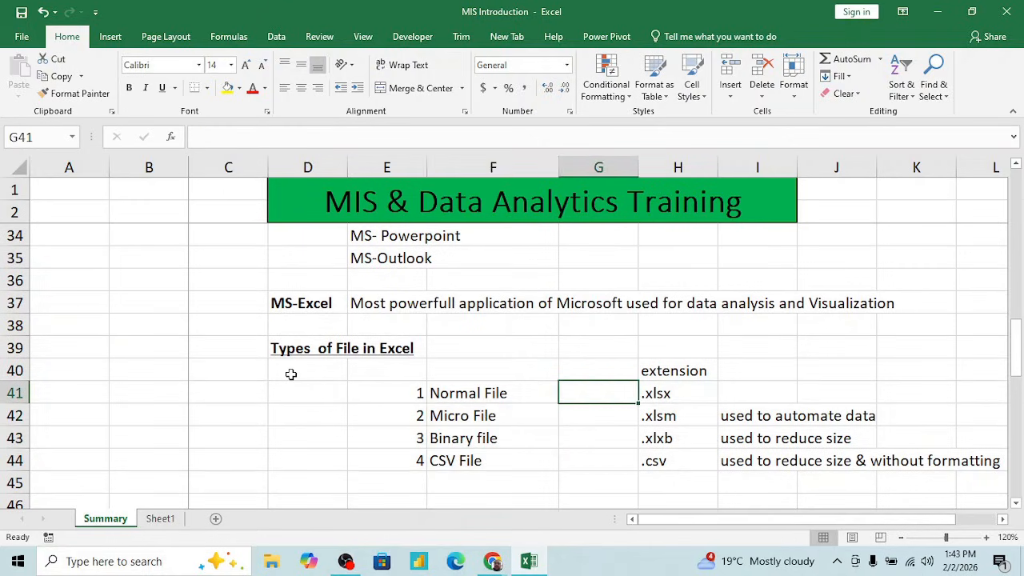
pyautogui.press('Left')
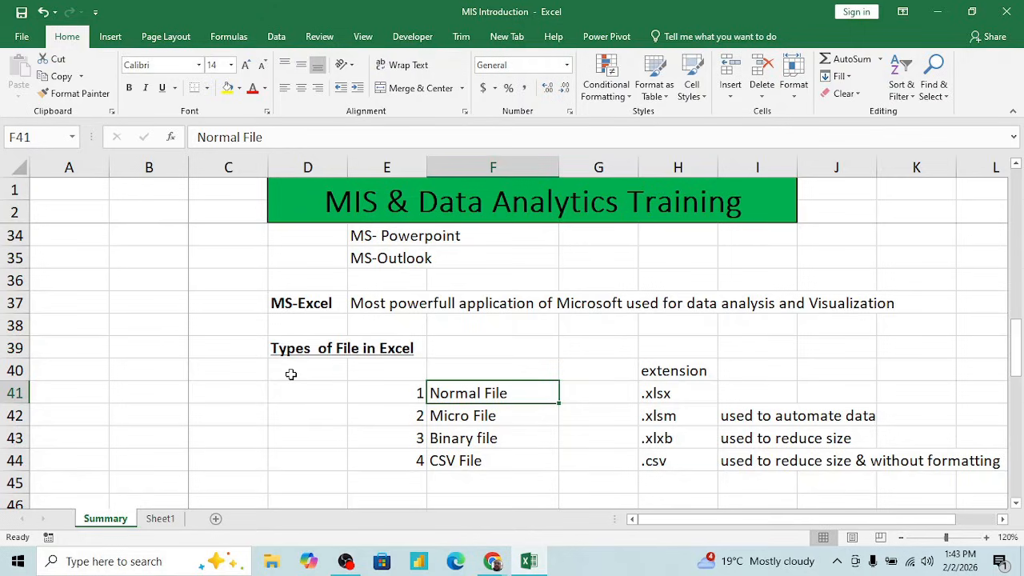
# - Capitalize the column header in H40 so it reads "Extension"
pyautogui.press('Right')
pyautogui.press('Right')
pyautogui.press('Up')
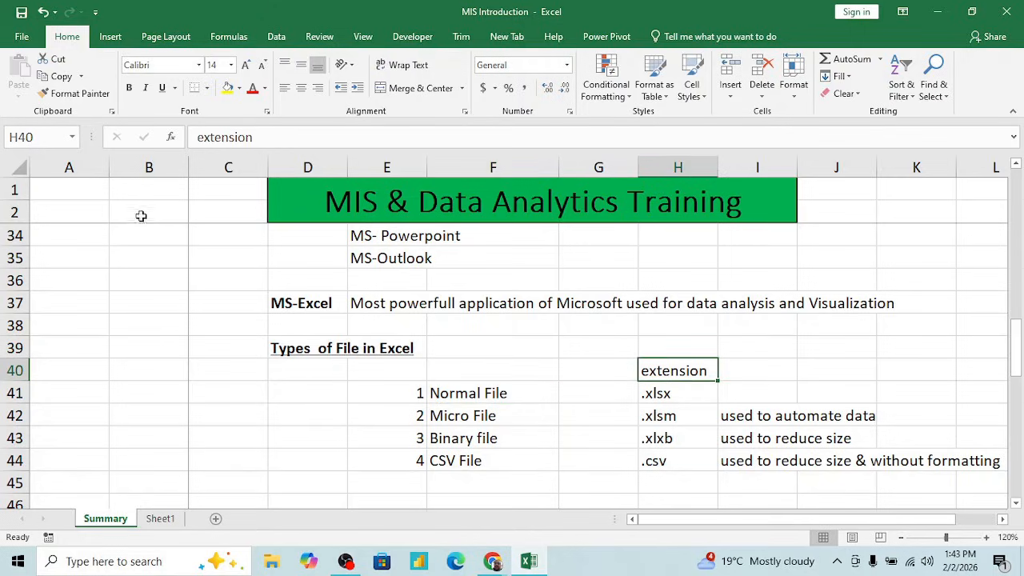
pyautogui.click(201, 137)
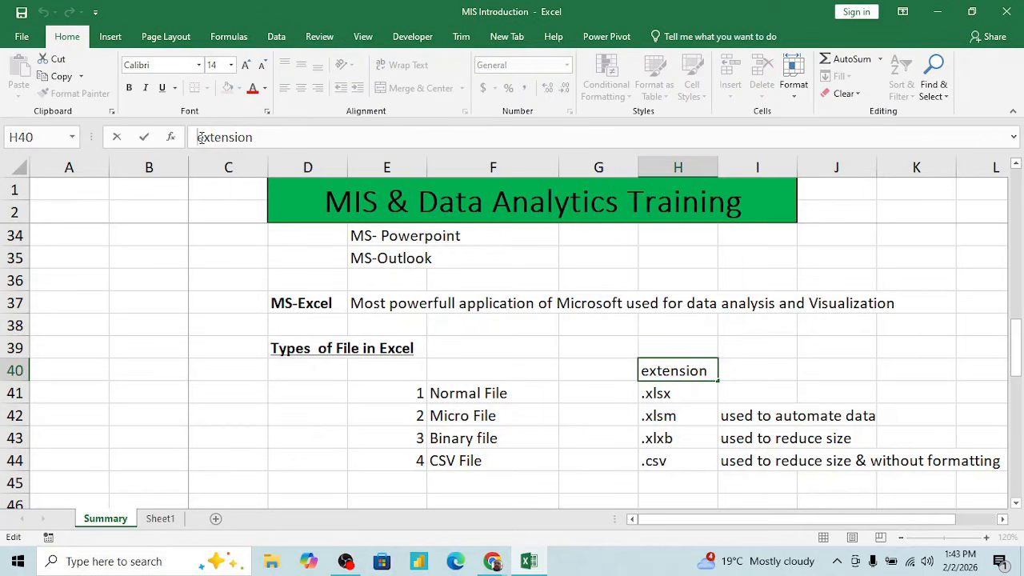
pyautogui.press('BackSpace')
pyautogui.write('E')
pyautogui.press('Return')
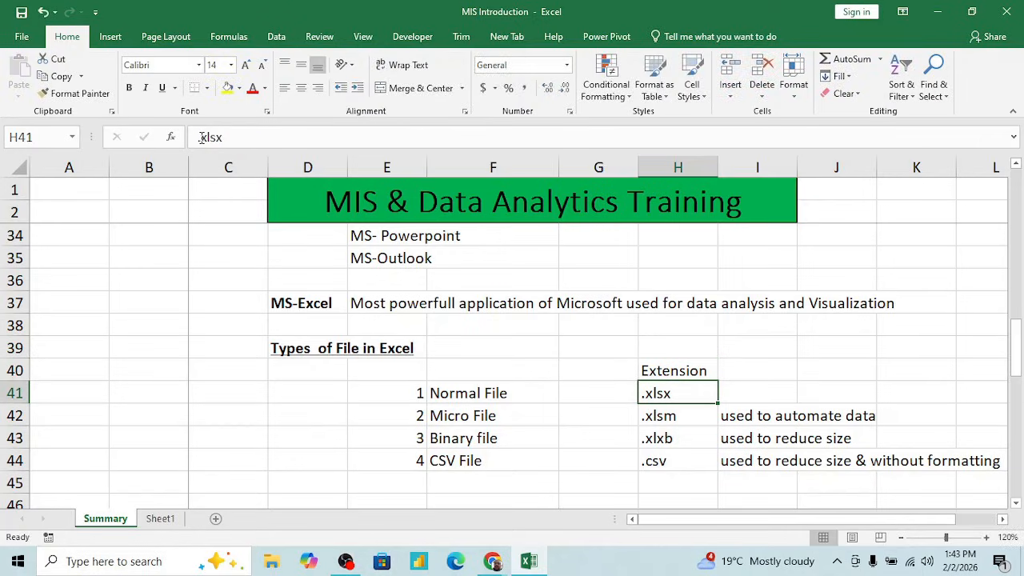
pyautogui.press('Up')
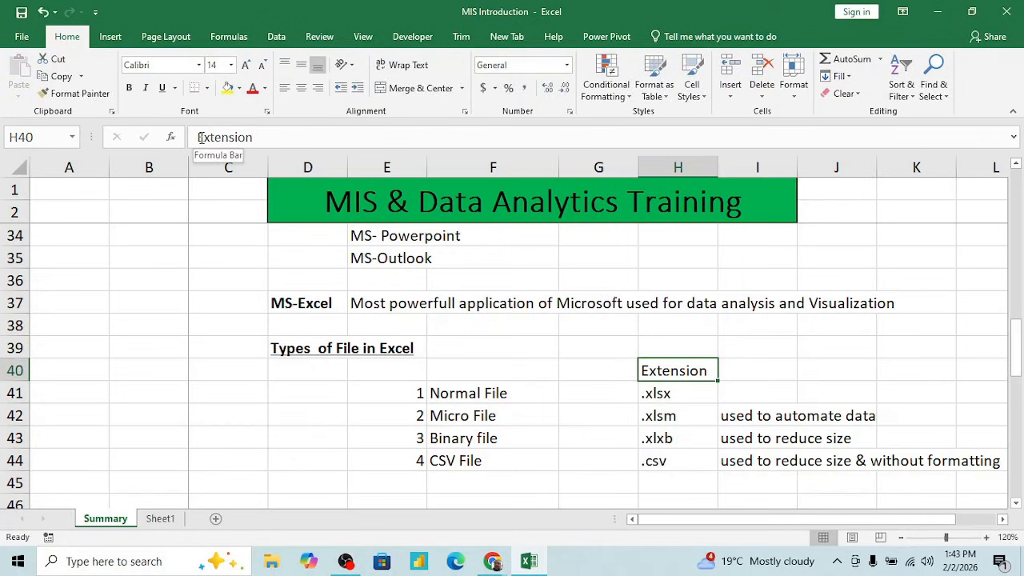
# - Look at Normal File in row 41 and its .xlsx extension in H41
pyautogui.press('Down')
pyautogui.press('Left')
pyautogui.press('Left')
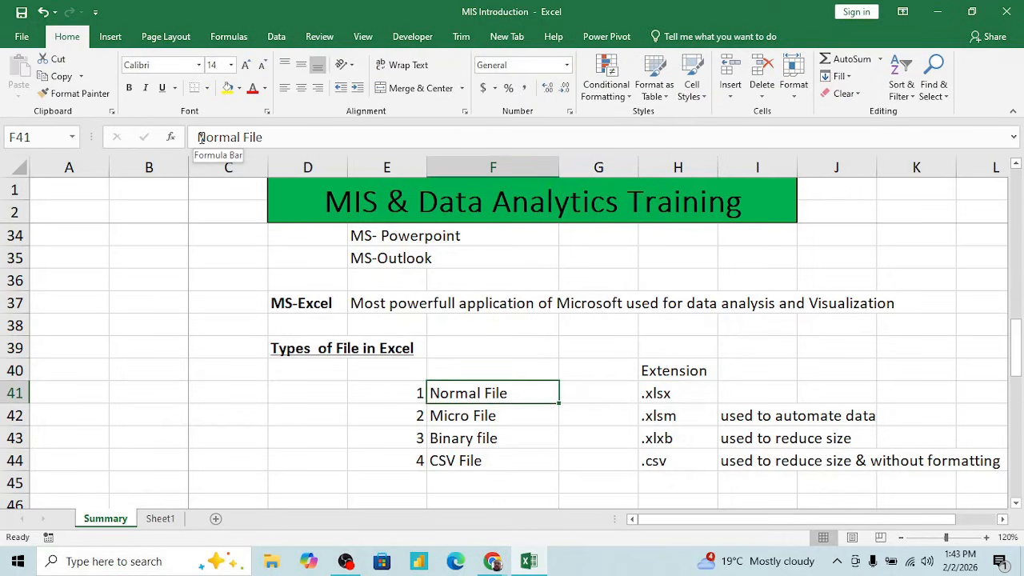
pyautogui.press('Right')
pyautogui.press('Right')
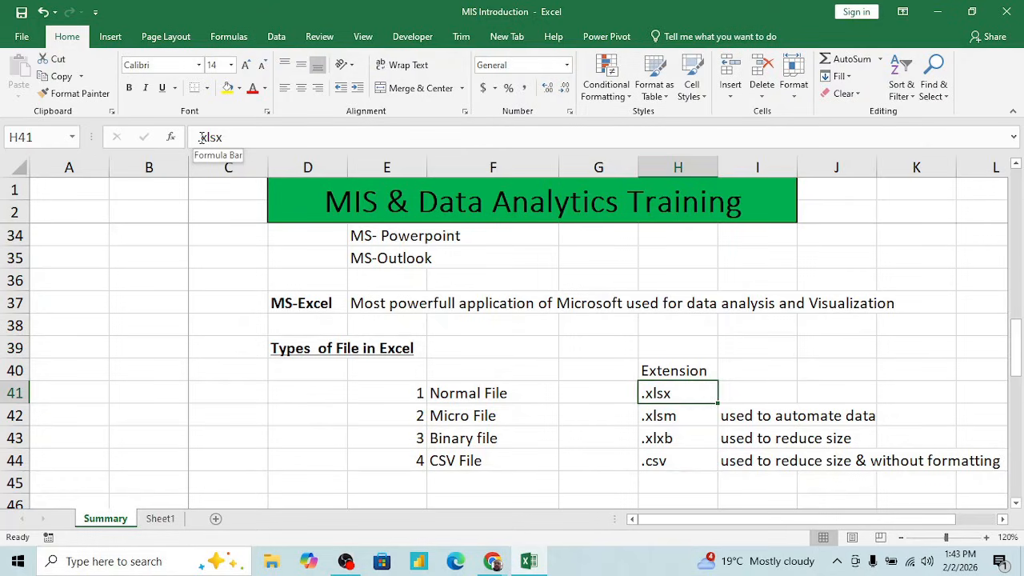
# - Go to Micro File in F42 and highlight it together with its .xlsm extension
pyautogui.press('Down')
pyautogui.press('Left')
pyautogui.press('Left')
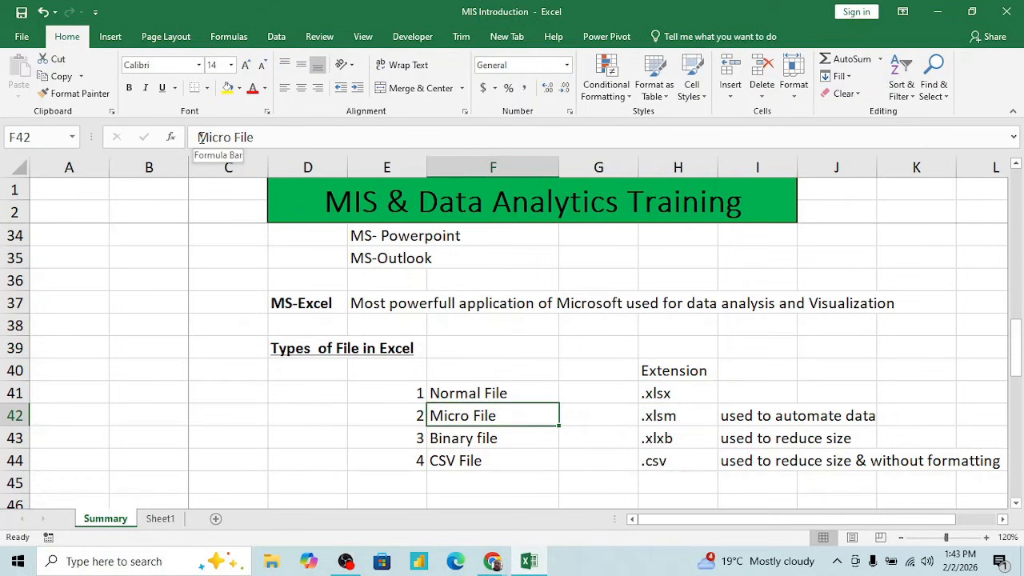
pyautogui.hotkey('shift', 'Right')
pyautogui.hotkey('shift', 'Right')
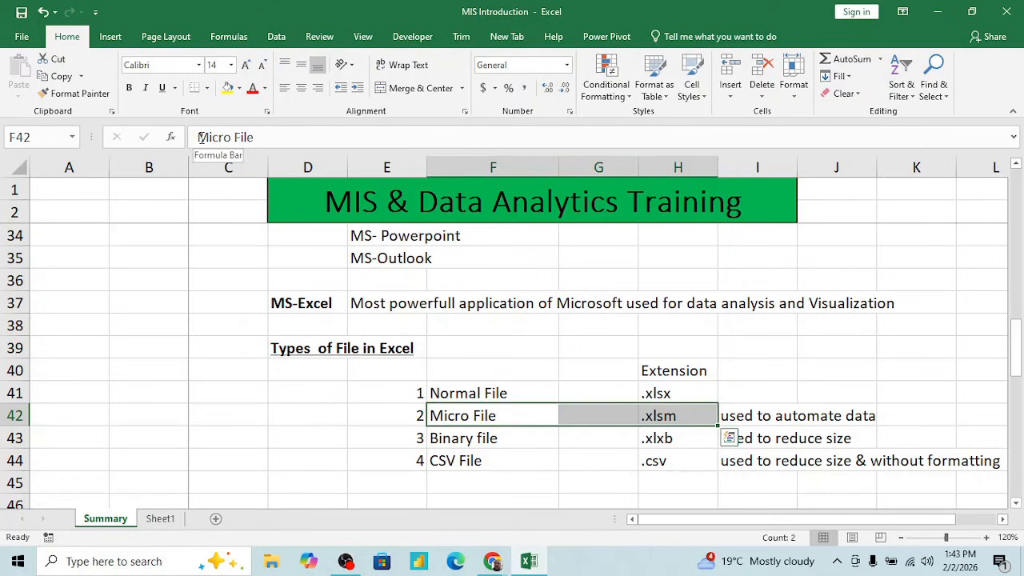
# - Enter "VBA" in D42, in front of the Micro File row
pyautogui.press('Left')
pyautogui.press('Left')
pyautogui.write('VBA')
pyautogui.press('Return')
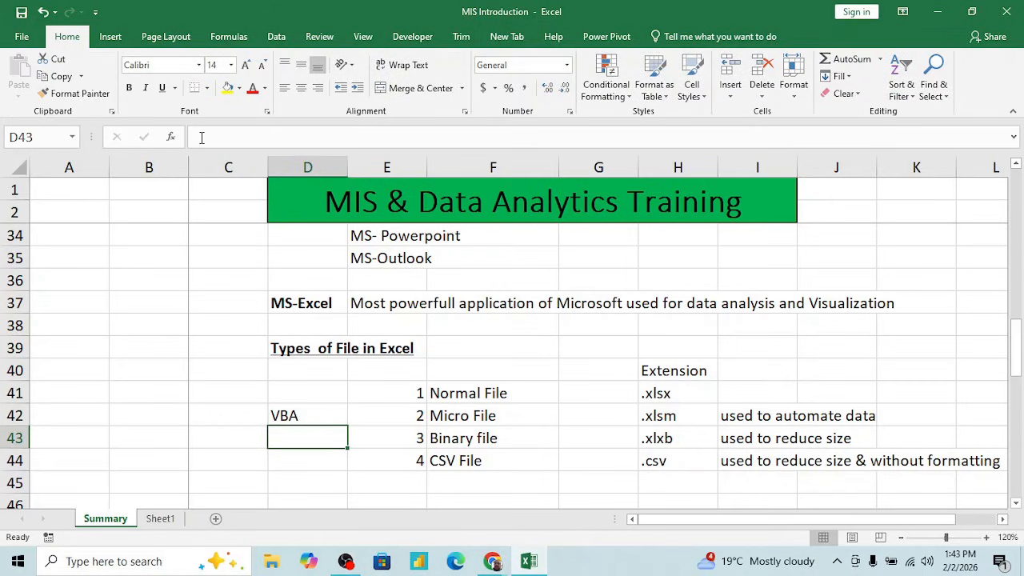
# - Look through the file extensions in H41:H43, leaving the .xlsx entry unedited
pyautogui.press('Up')
pyautogui.press('Right')
pyautogui.press('Right')
pyautogui.press('Right')
pyautogui.press('Right')
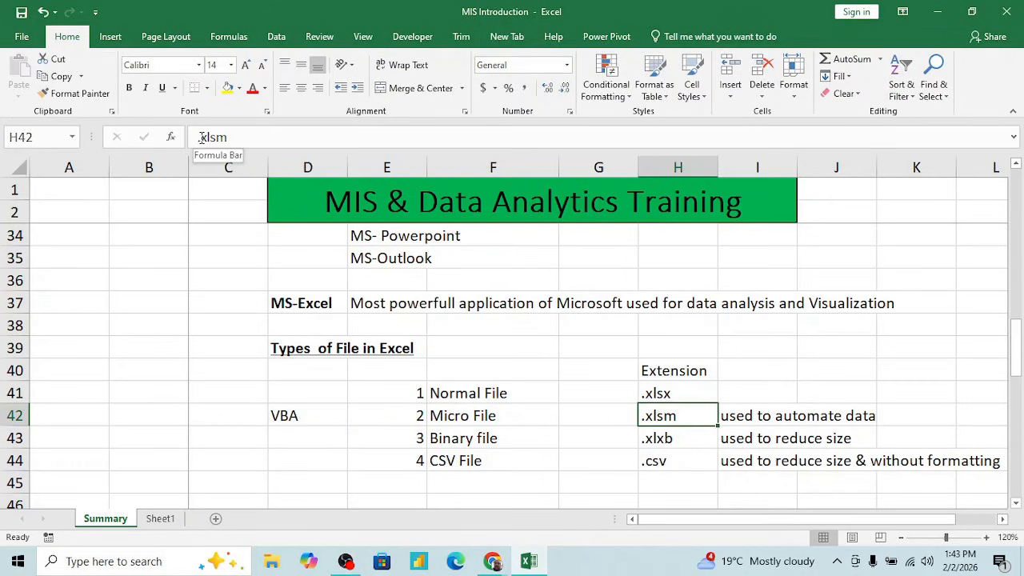
pyautogui.doubleClick(678, 392)
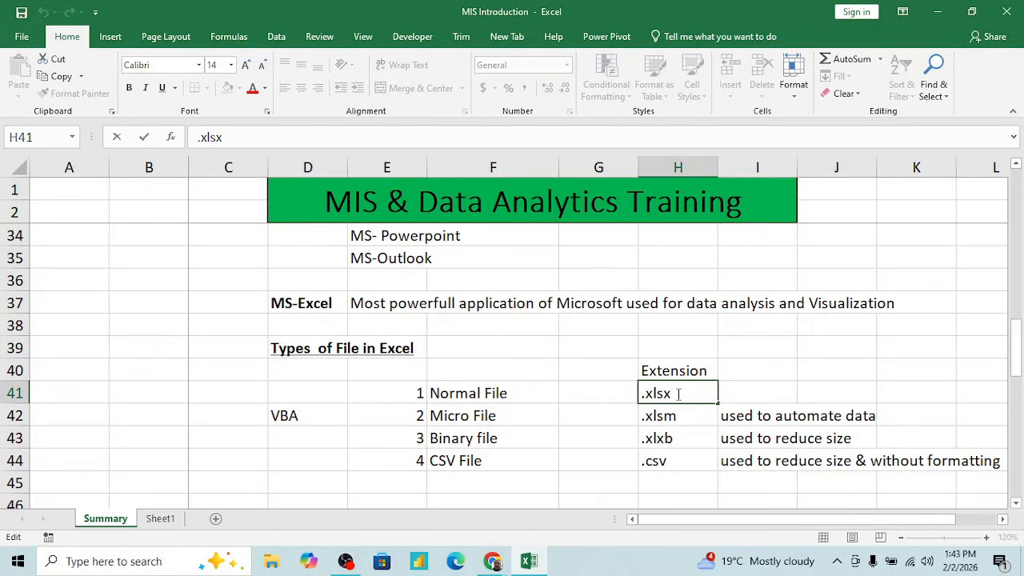
pyautogui.press('Escape')
pyautogui.press('Down')
pyautogui.press('Down')
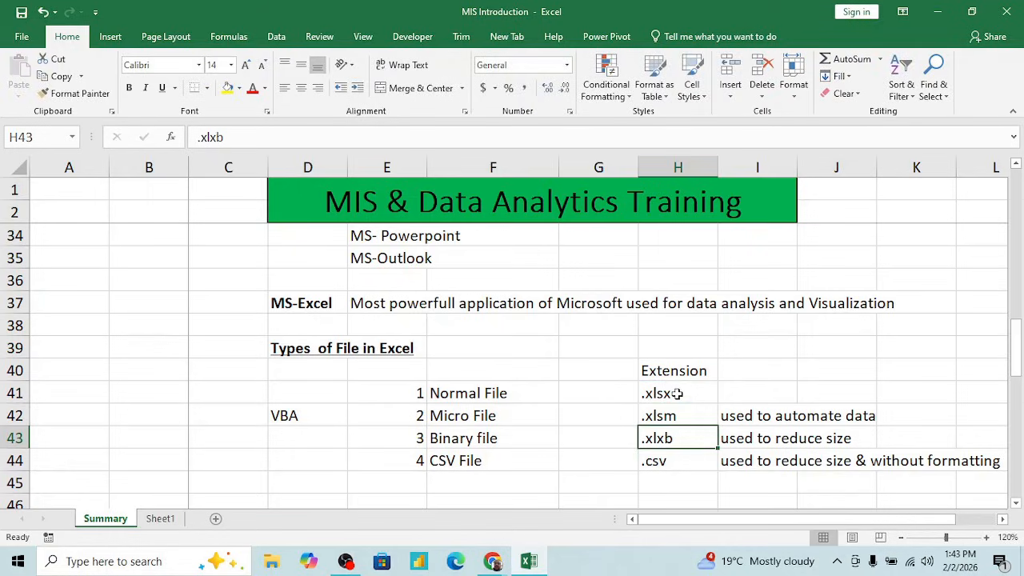
# - Return to Micro File in F42, highlight its row across to the description, and go to its .xlsm extension
pyautogui.press('Up')
pyautogui.press('Up')
pyautogui.press('Down')
pyautogui.press('Left')
pyautogui.press('Left')
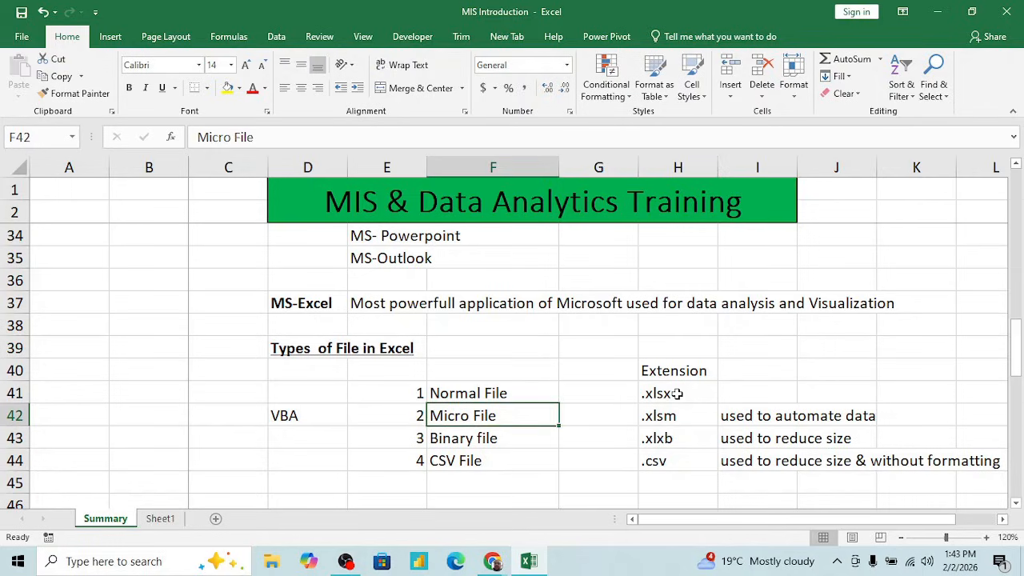
pyautogui.hotkey('shift', 'Right')
# - Highlight the Binary file row from its name in F43 through its extension and description in I43
pyautogui.hotkey('shift', 'Right')
pyautogui.hotkey('shift', 'Right')
pyautogui.press('Right')
pyautogui.press('Right')
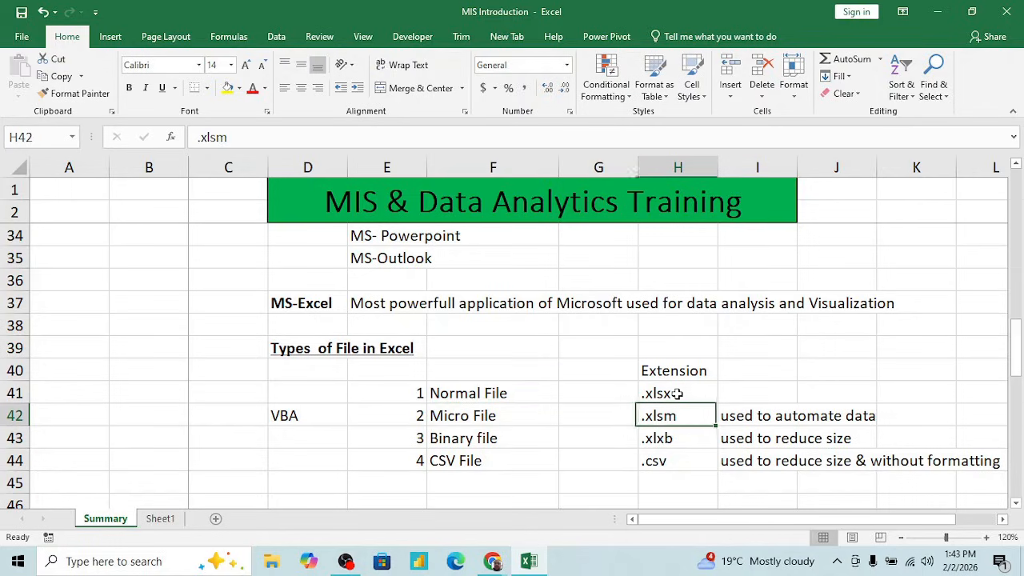
pyautogui.press('Down')
pyautogui.press('Left')
pyautogui.press('Left')
pyautogui.hotkey('shift', 'Right')
pyautogui.hotkey('shift', 'Right')
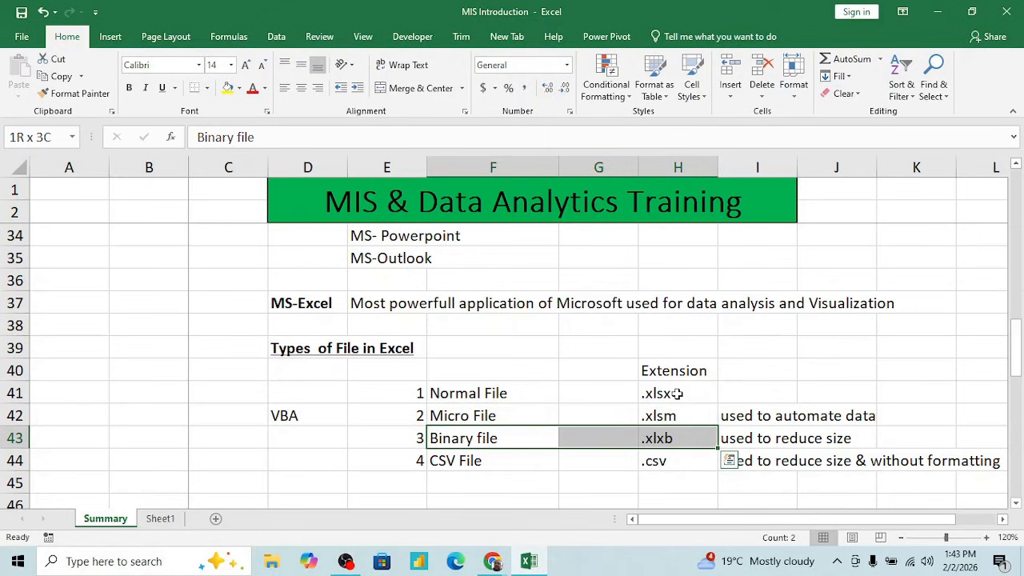
pyautogui.hotkey('shift', 'Right')
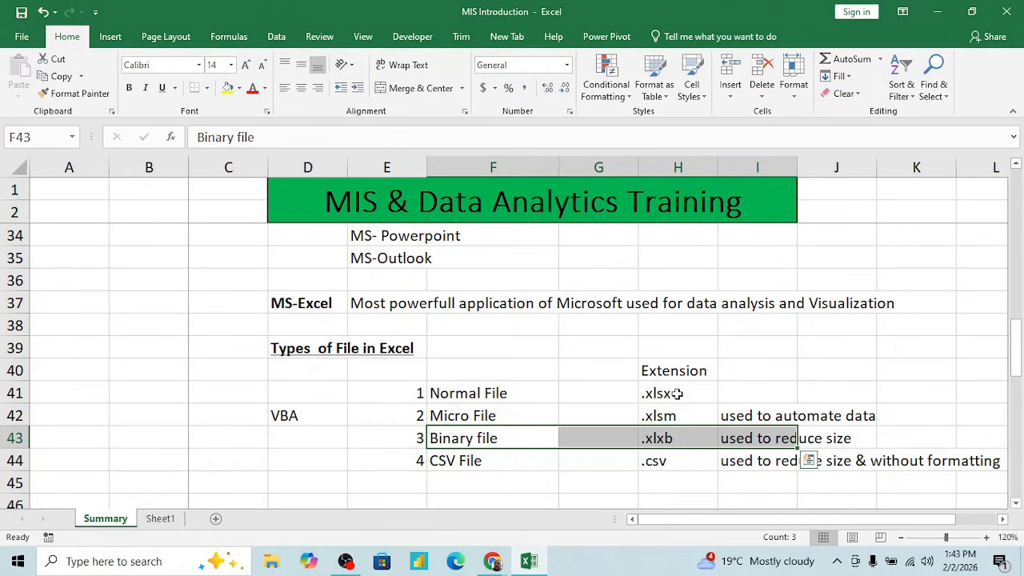
# - Highlight Binary file and CSV File together, and look across the CSV File row at its extension and description
pyautogui.press('Down')
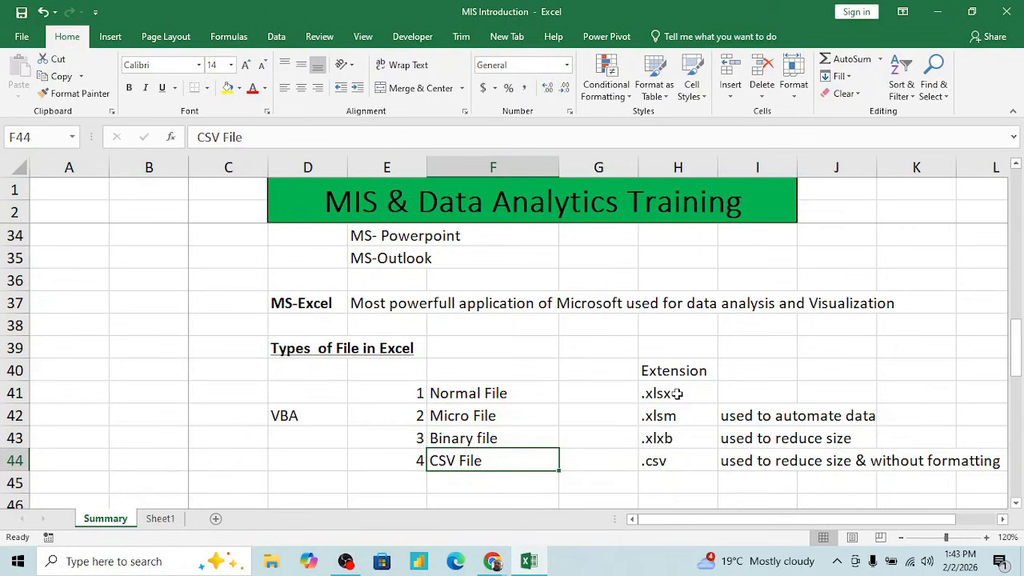
pyautogui.press('Up')
pyautogui.hotkey('shift', 'Down')
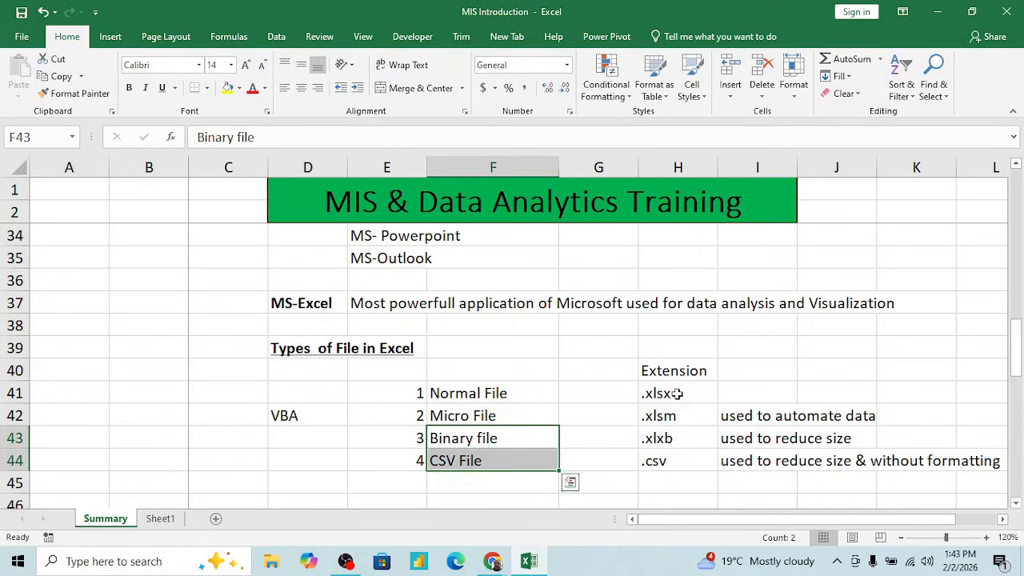
pyautogui.press('Down')
pyautogui.press('Right')
pyautogui.press('Right')
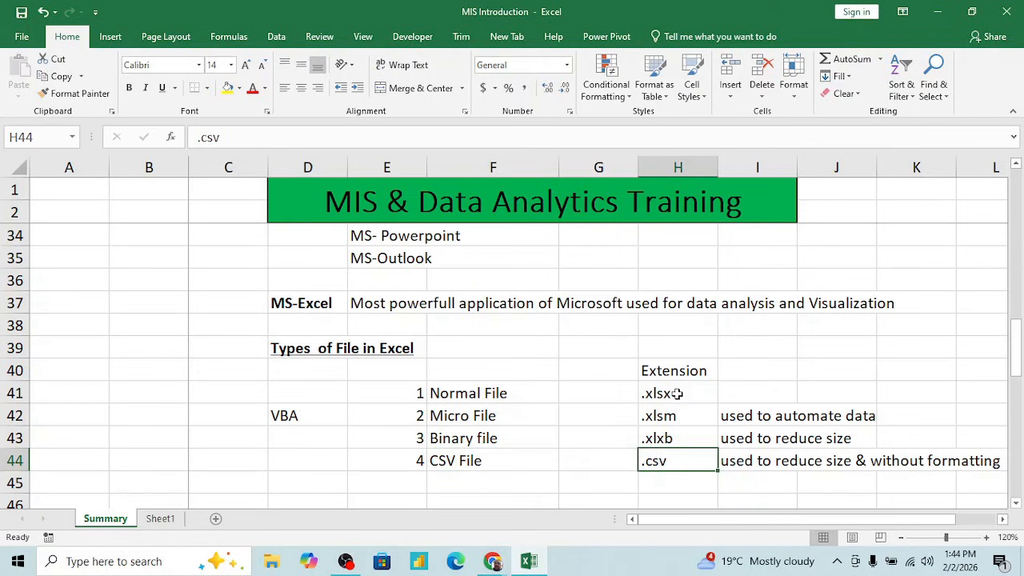
pyautogui.press('Right')
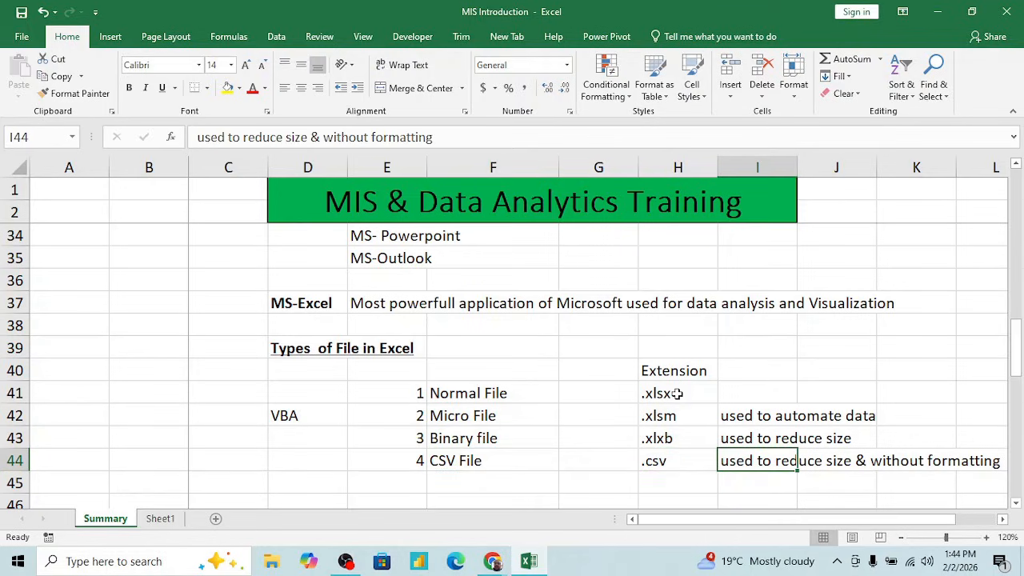
pyautogui.press('Right')
pyautogui.press('Right')
pyautogui.press('Right')
pyautogui.press('Left')
pyautogui.press('Left')
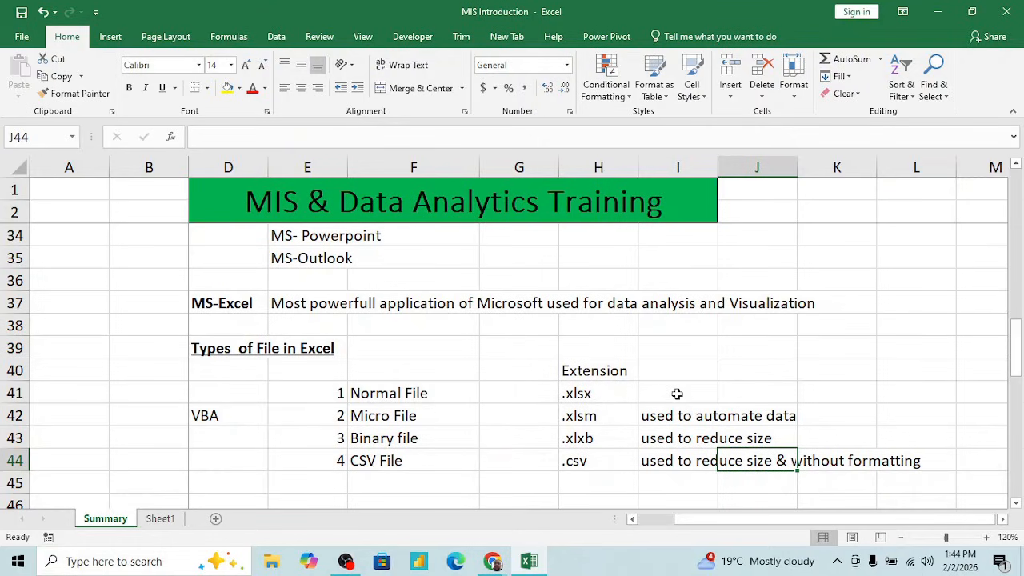
pyautogui.click(499, 210)
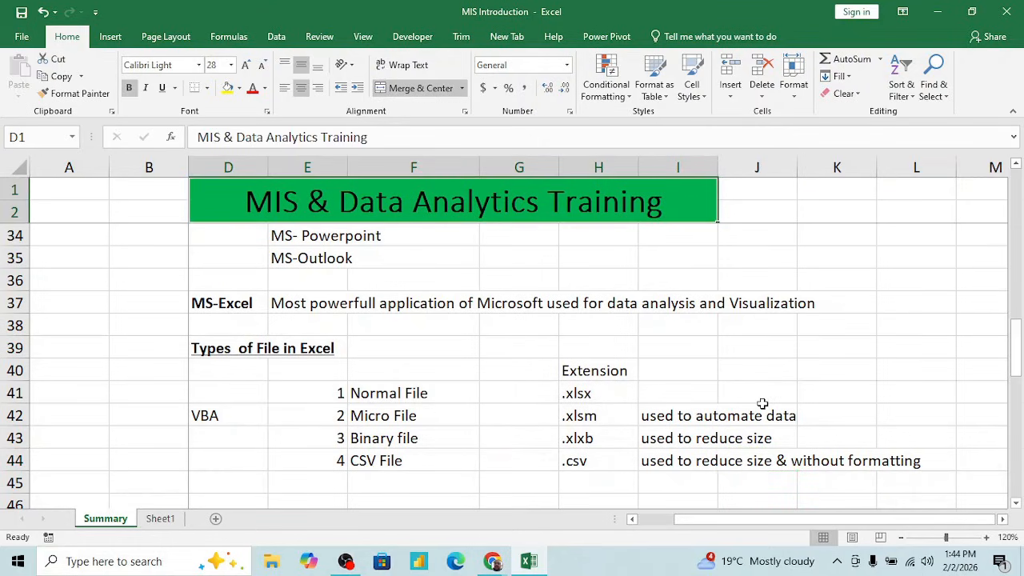
pyautogui.click(582, 461)
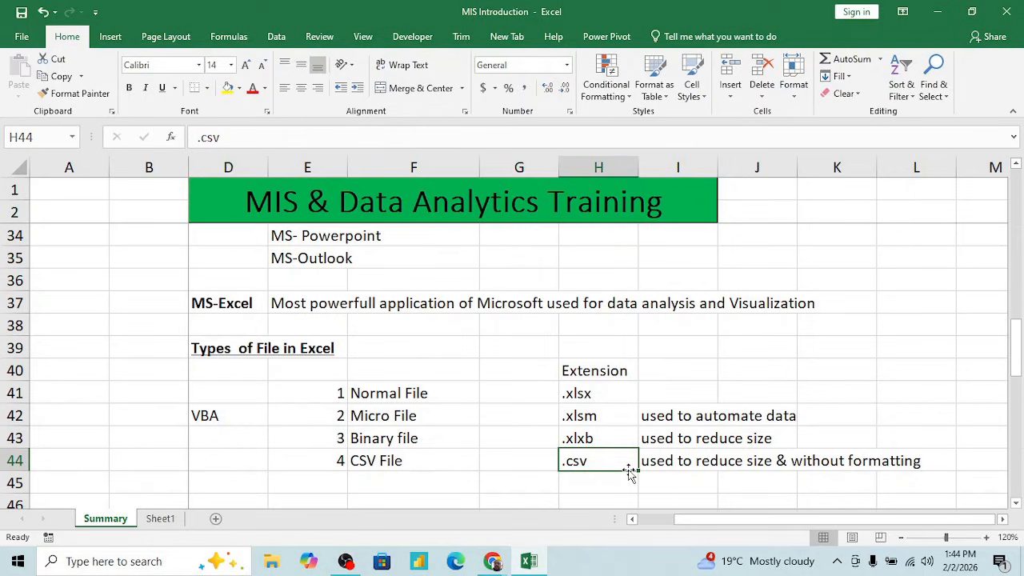
pyautogui.click(512, 452)
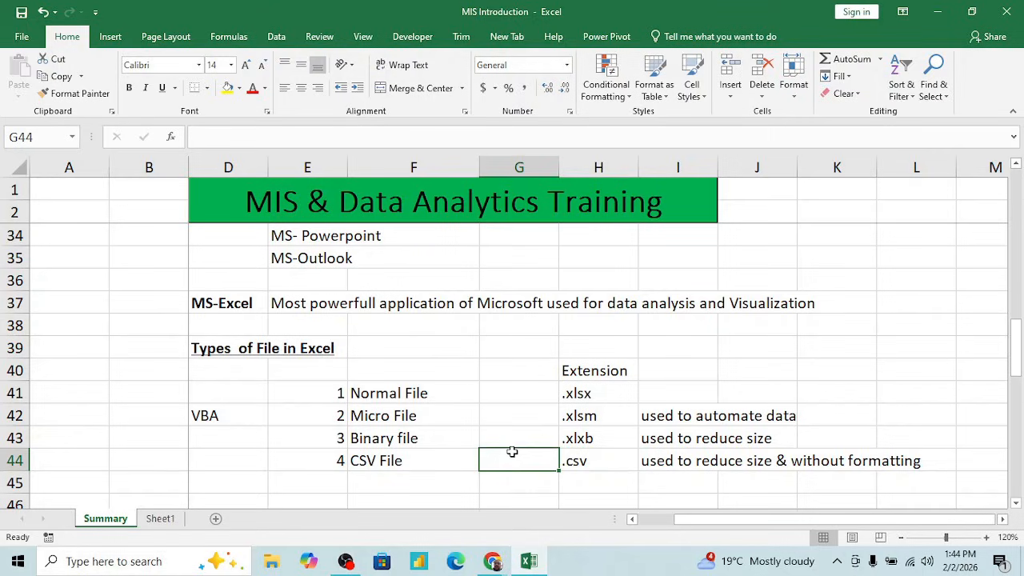
pyautogui.click(737, 339)
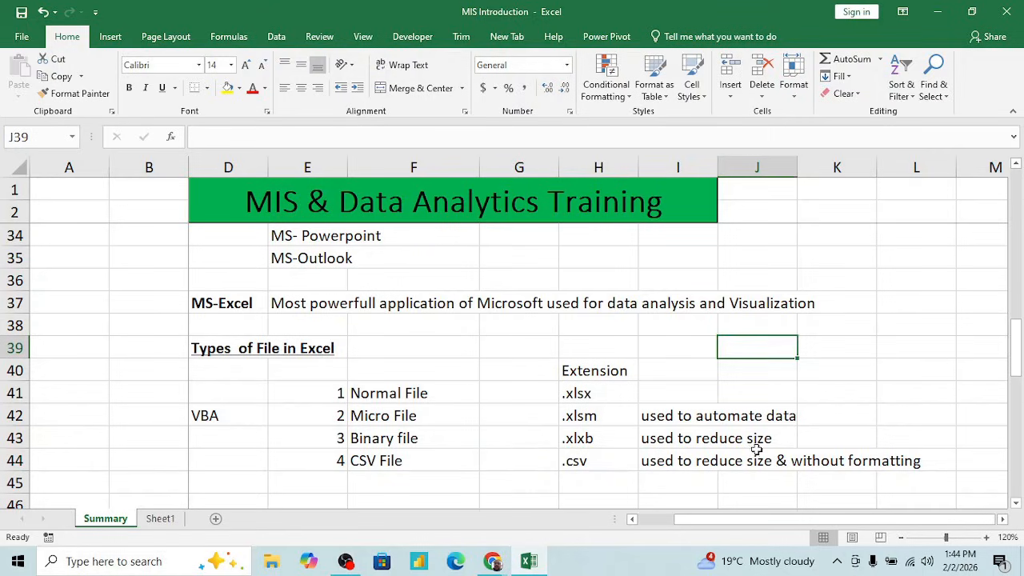
pyautogui.click(487, 394)
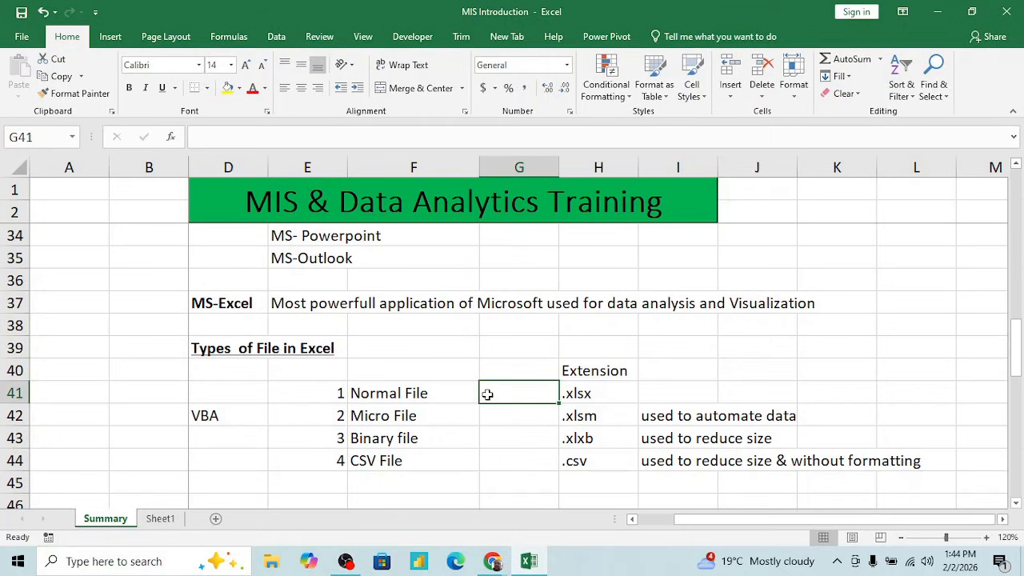
pyautogui.click(408, 338)
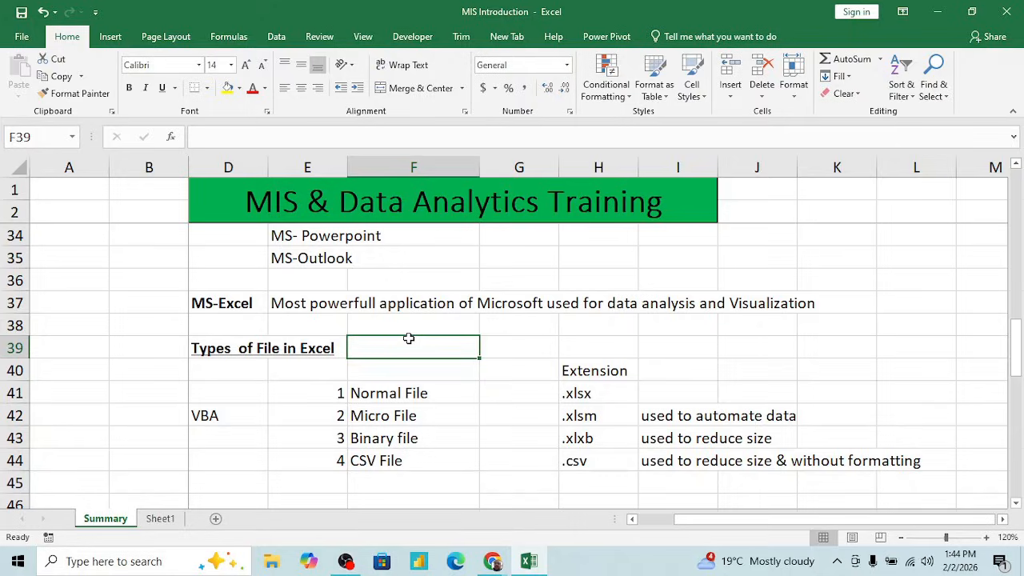
# - Create a new blank workbook and enter a person's first name in F4
pyautogui.hotkey('ctrl', 'n')
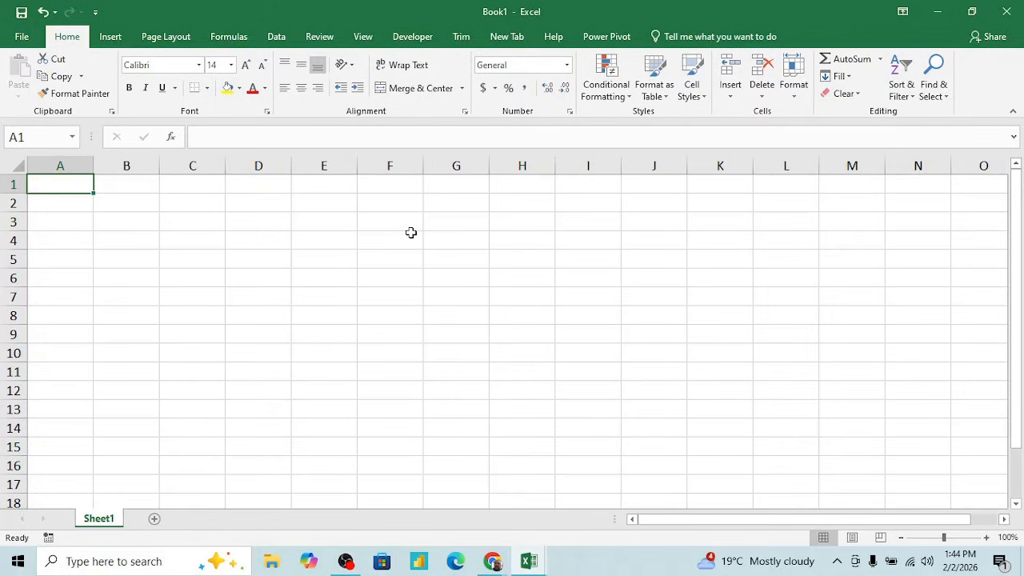
pyautogui.click(411, 241)
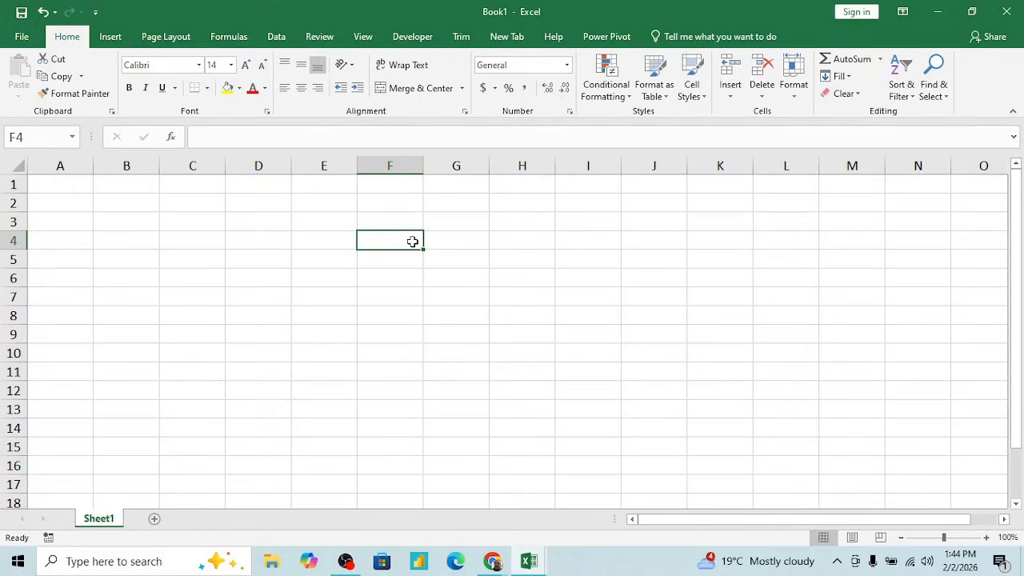
pyautogui.write('Kapil')
pyautogui.press('Return')
pyautogui.click(411, 241)
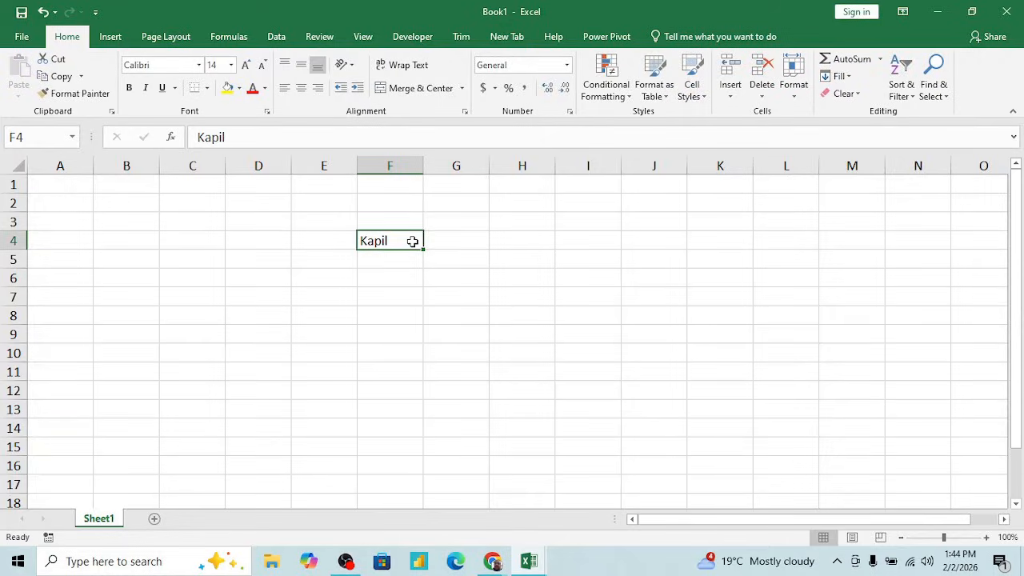
# - Start saving the new workbook to the Desktop as "Text file" and open the list of available file types
pyautogui.hotkey('ctrl', 's')
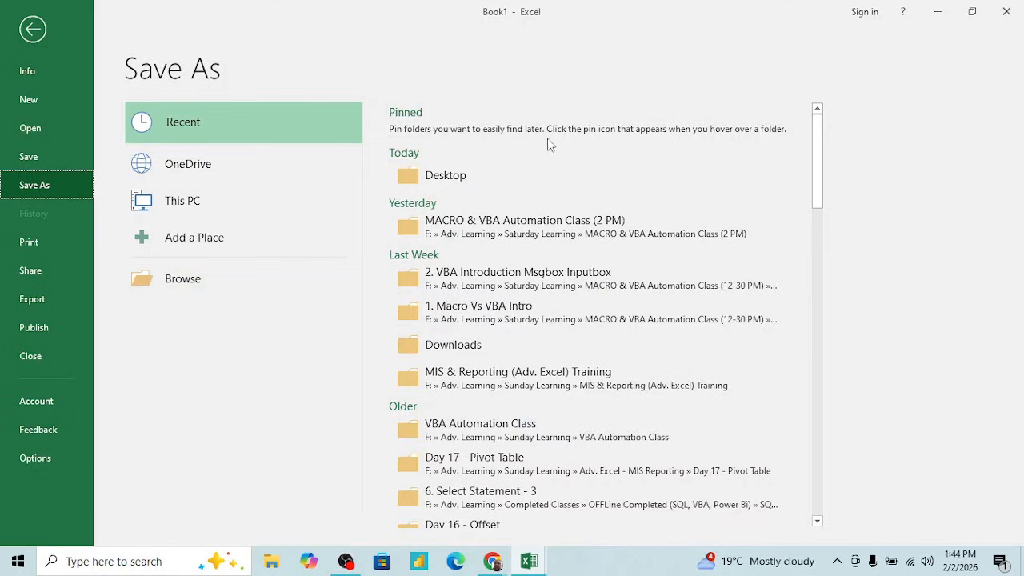
pyautogui.click(473, 176)
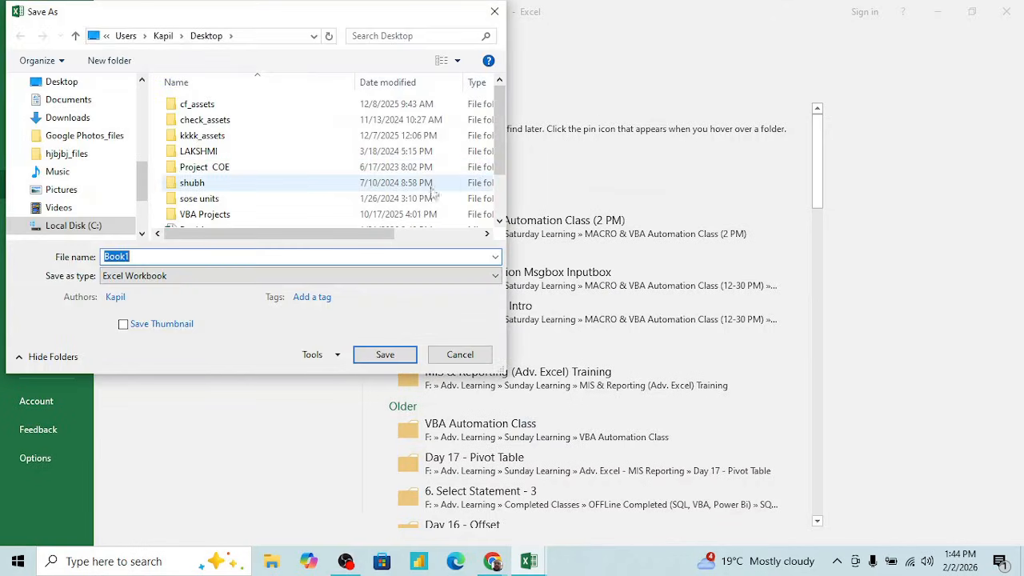
pyautogui.click(222, 256)
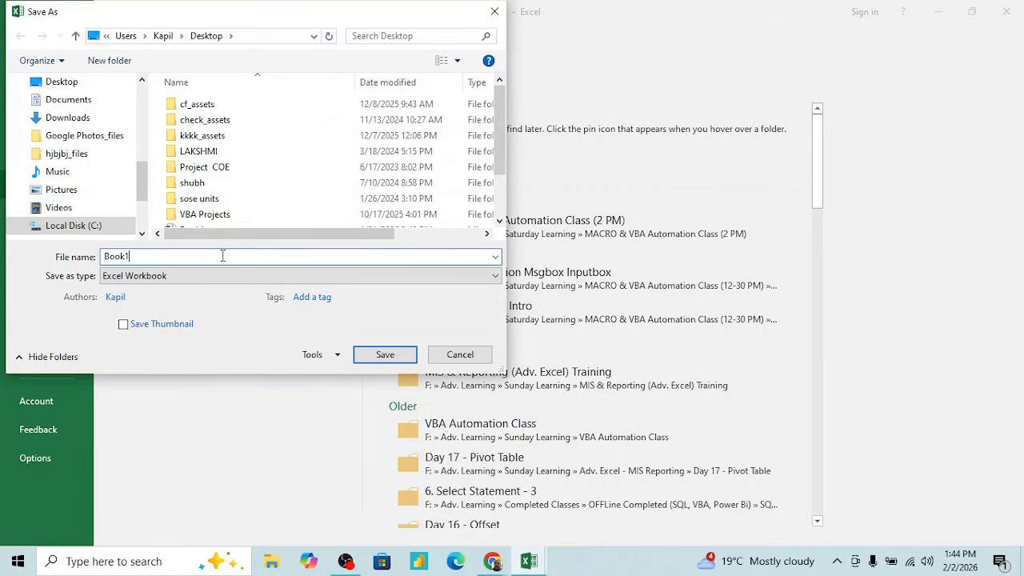
pyautogui.press('BackSpace')
pyautogui.press('BackSpace')
pyautogui.press('BackSpace')
pyautogui.press('BackSpace')
pyautogui.press('BackSpace')
pyautogui.write('TE')
pyautogui.press('BackSpace')
pyautogui.write('ext file')
pyautogui.click(203, 276)
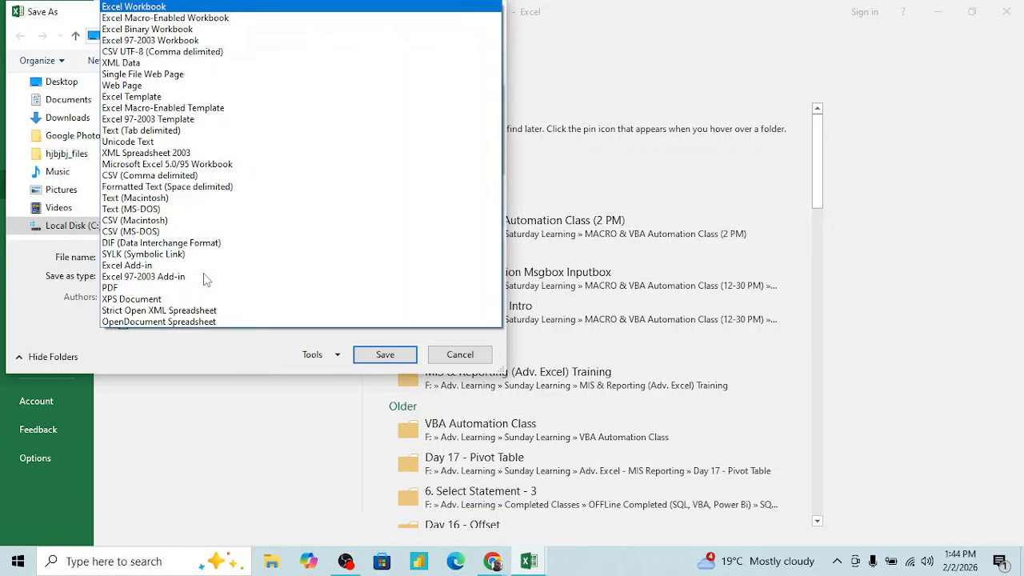
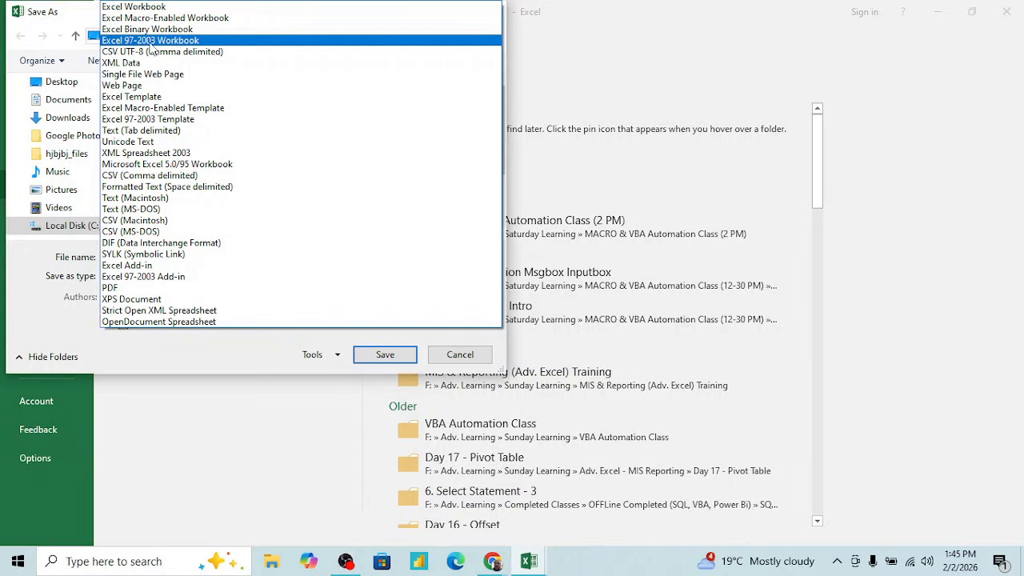
# - Set the file type to Excel Workbook and save "Text file" to the Desktop
pyautogui.click(164, 41)
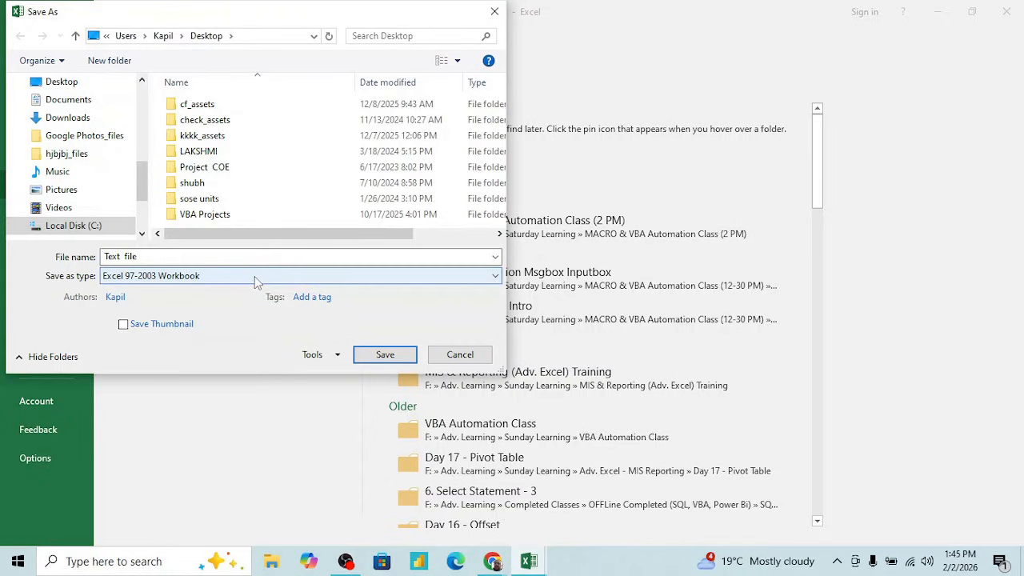
pyautogui.click(277, 279)
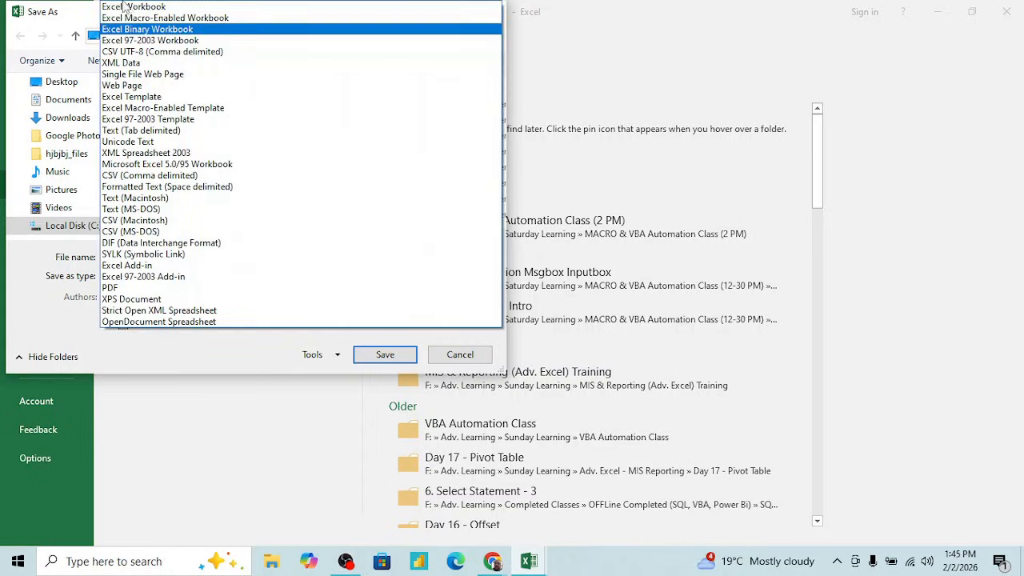
pyautogui.click(159, 6)
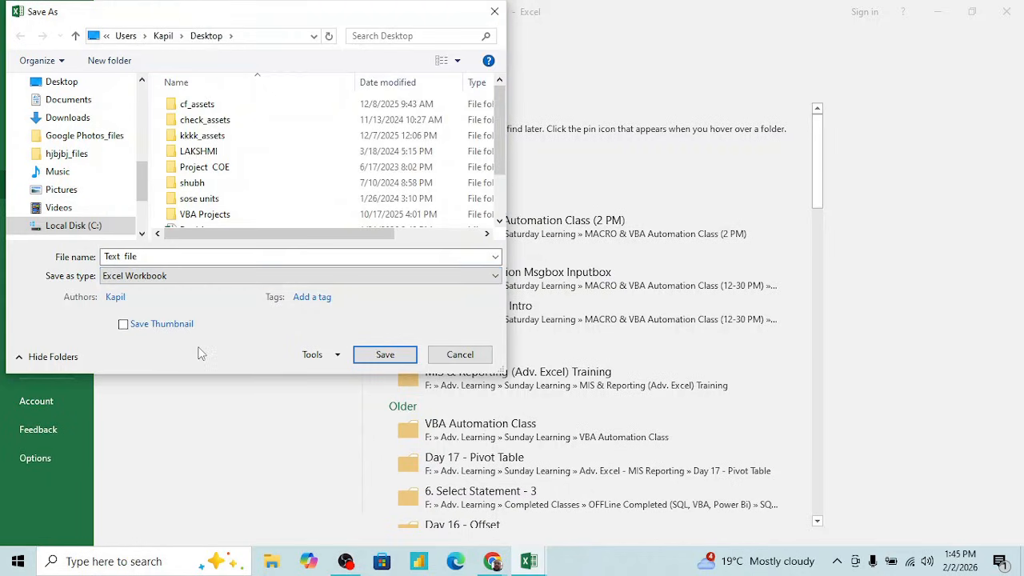
pyautogui.click(385, 354)
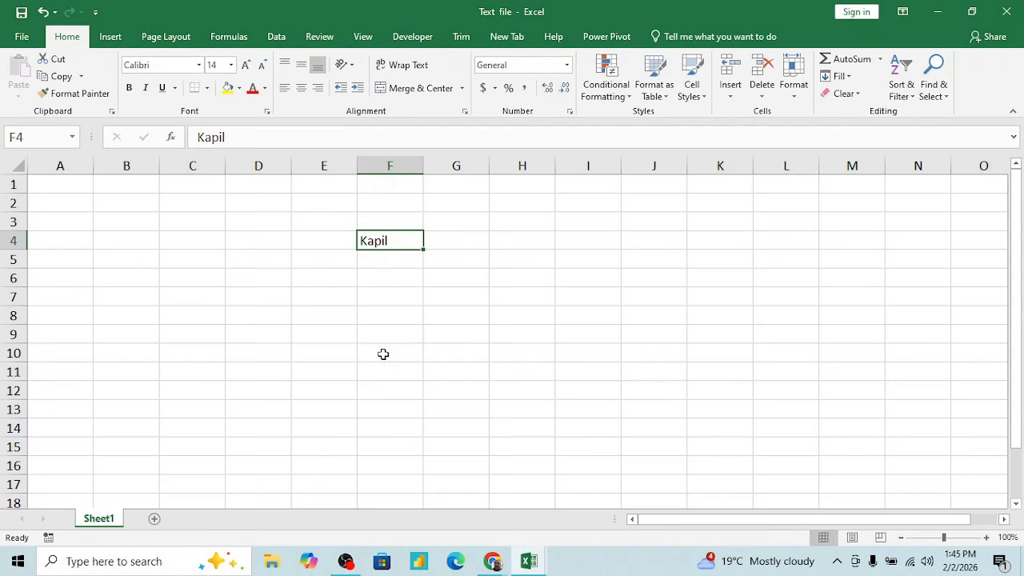
pyautogui.click(407, 328)
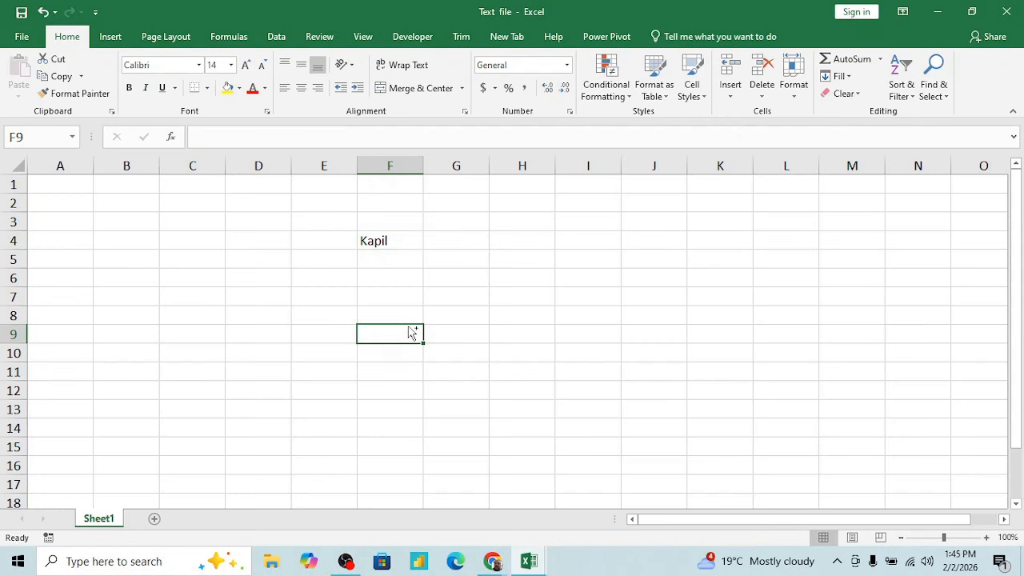
# - Show the Windows desktop and move the Text file icon to the empty area below MIS Introduction
pyautogui.hotkey('alt', 'Tab')
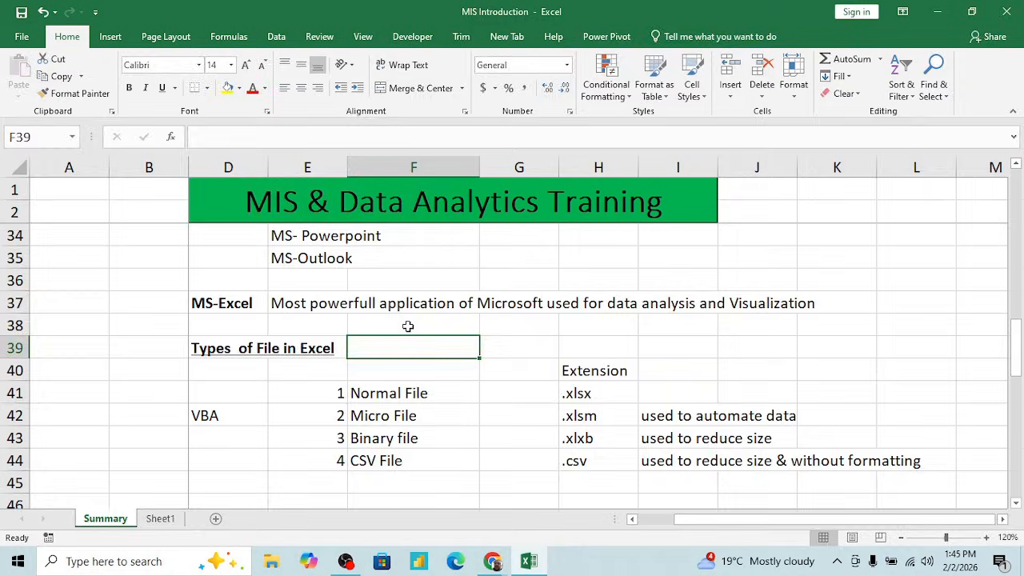
pyautogui.press('super+d')
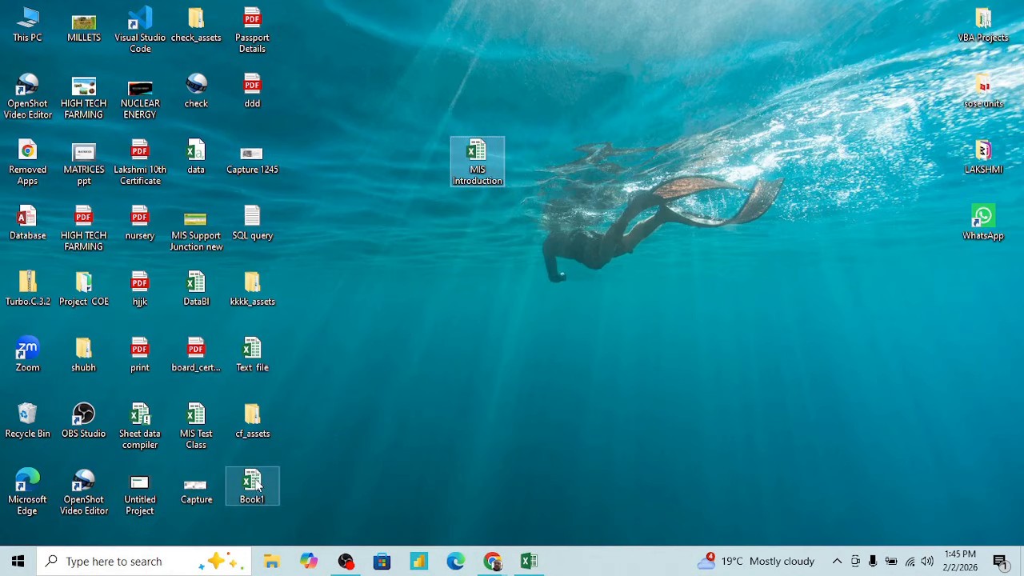
pyautogui.moveTo(255, 356); pyautogui.dragTo(438, 280)
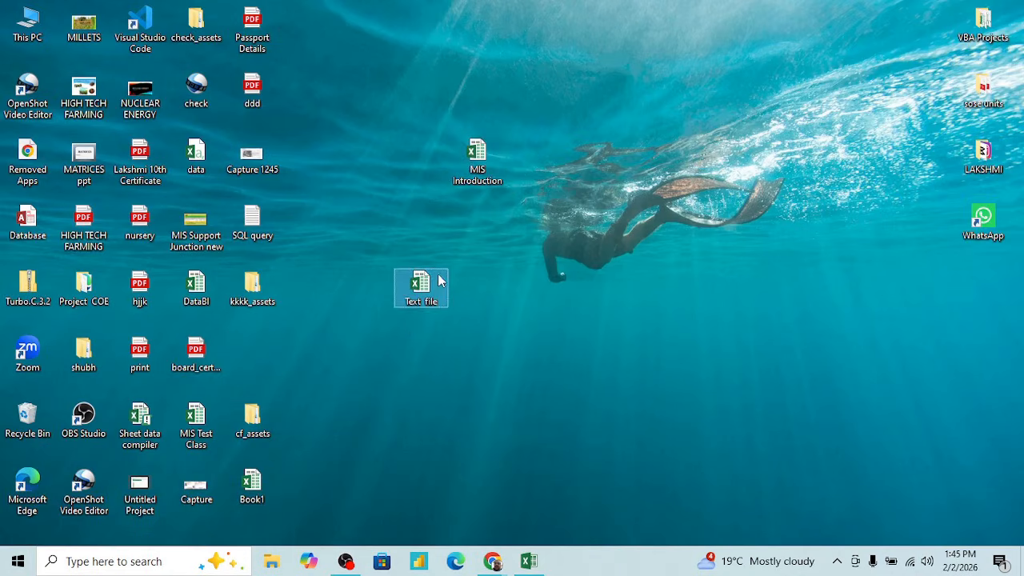
# - Inspect the Text file's properties, including security and previous versions, and highlight its extension in the file type
pyautogui.rightClick(424, 284)
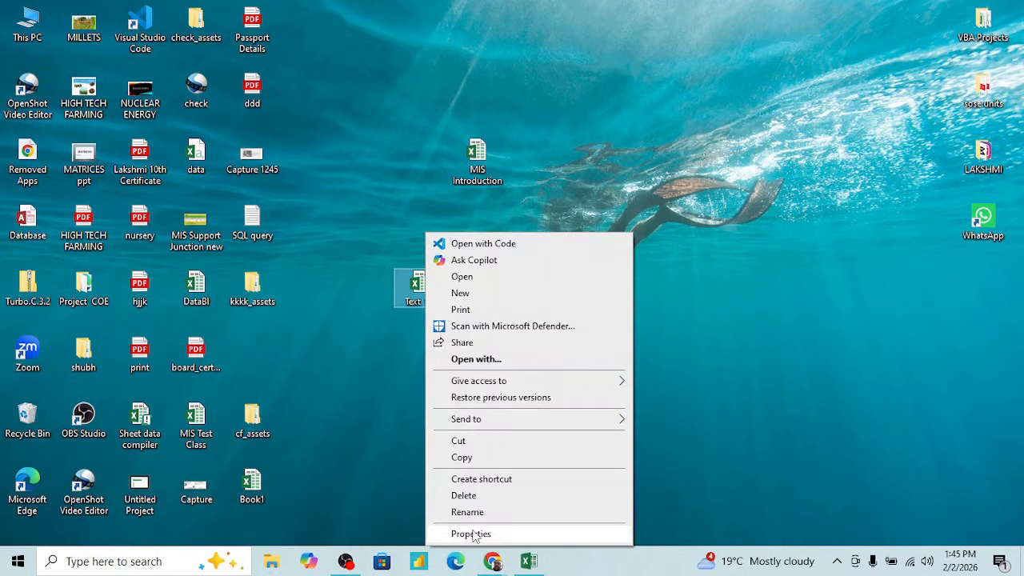
pyautogui.click(473, 533)
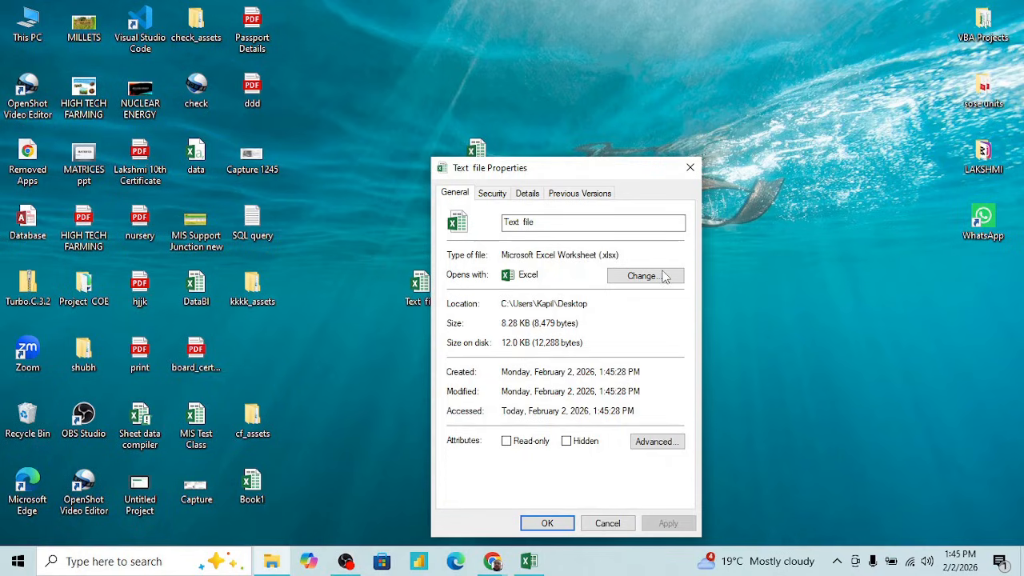
pyautogui.click(492, 195)
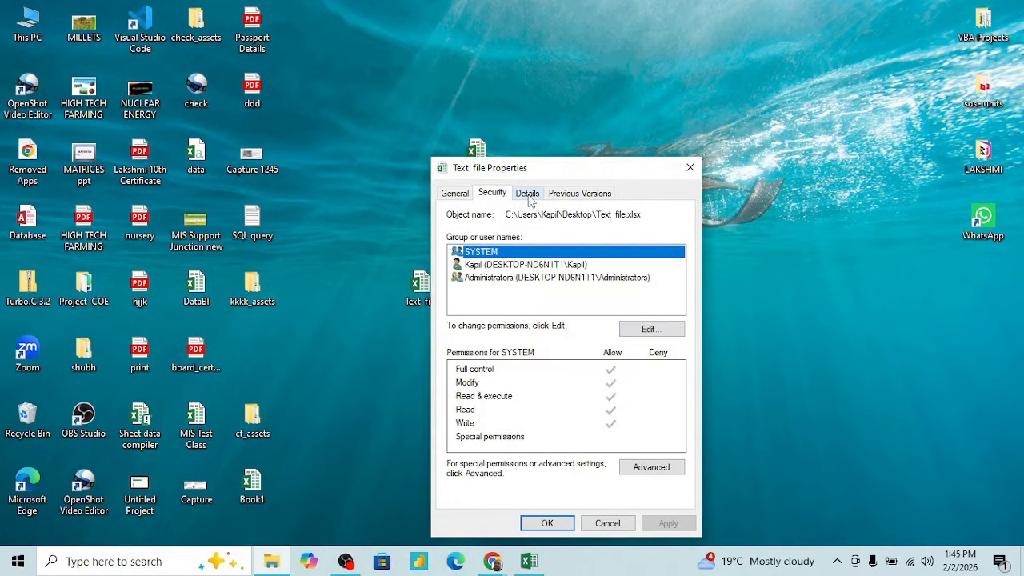
pyautogui.click(528, 195)
pyautogui.click(567, 197)
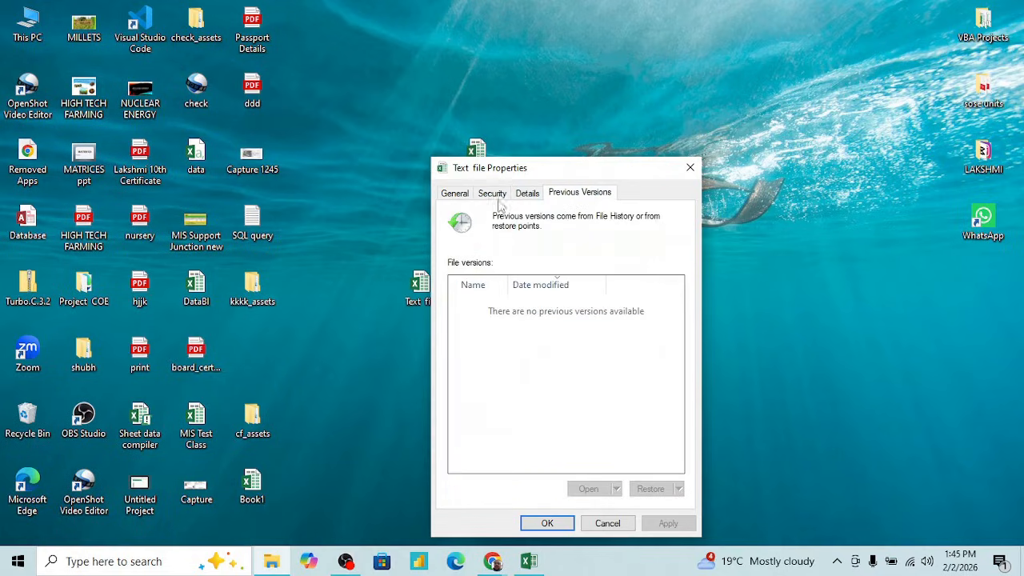
pyautogui.click(455, 196)
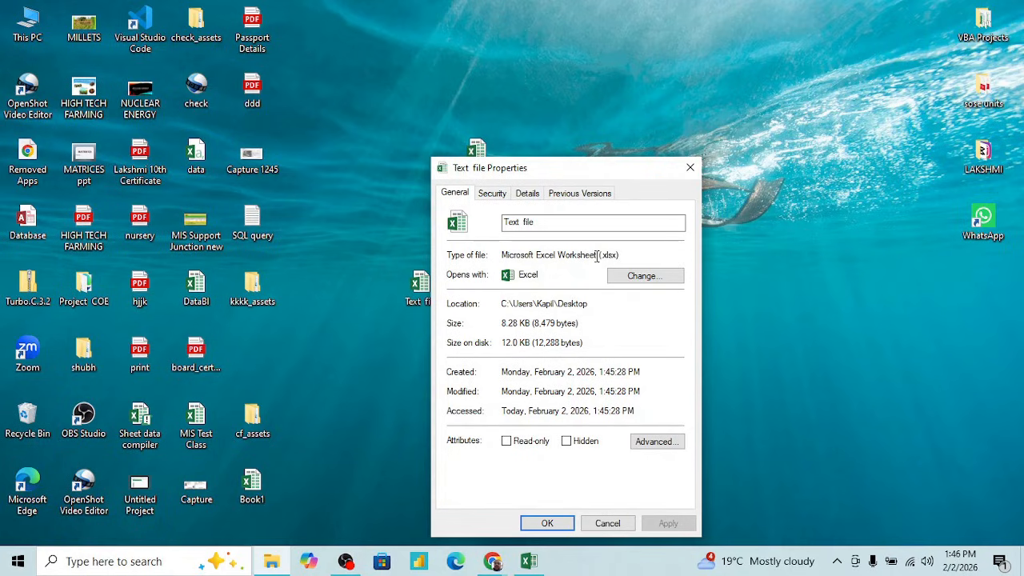
pyautogui.moveTo(597, 256); pyautogui.dragTo(622, 253)
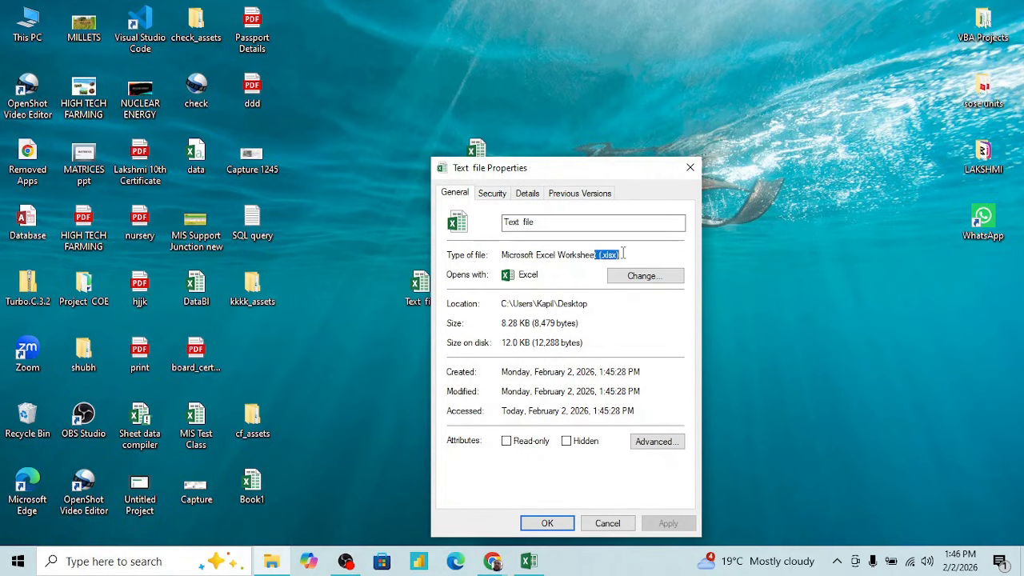
pyautogui.click(607, 523)
# - Reopen the Text file workbook in Excel from the desktop
pyautogui.click(419, 288)
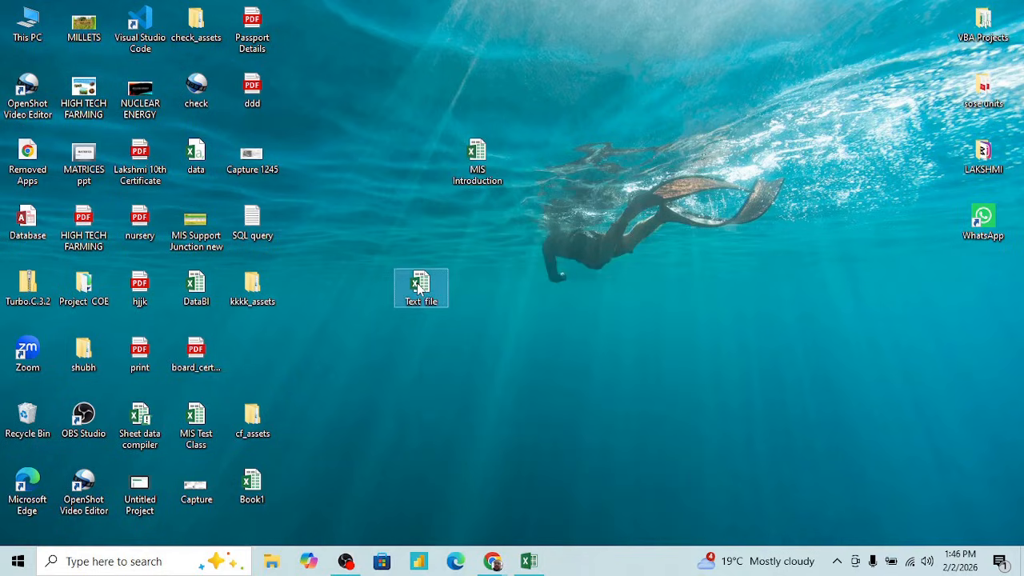
pyautogui.doubleClick(419, 288)
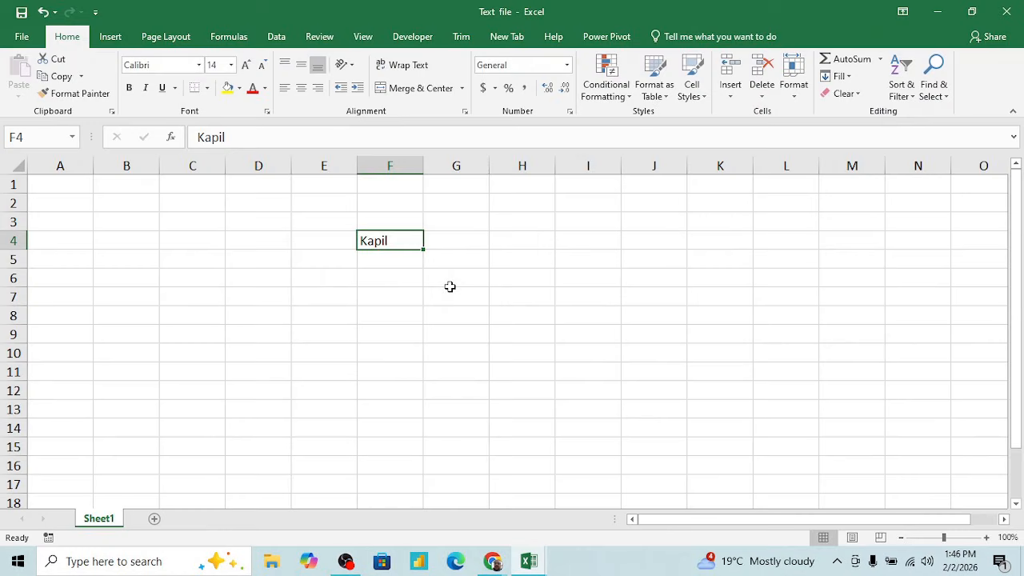
pyautogui.click(403, 286)
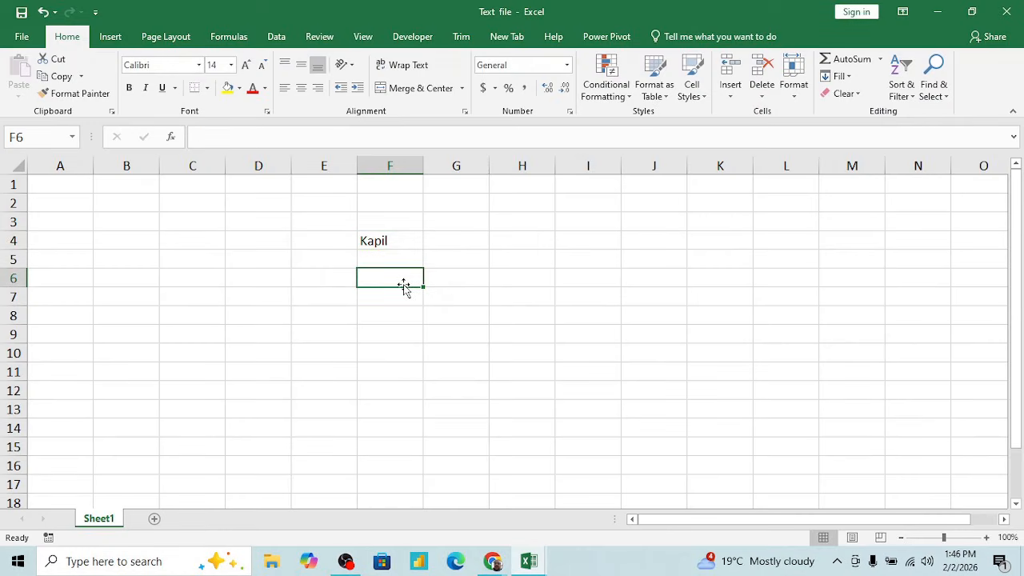
# - Save a copy of the workbook to the Desktop as an Excel Binary Workbook, keeping the name "Text file"
pyautogui.click(21, 37)
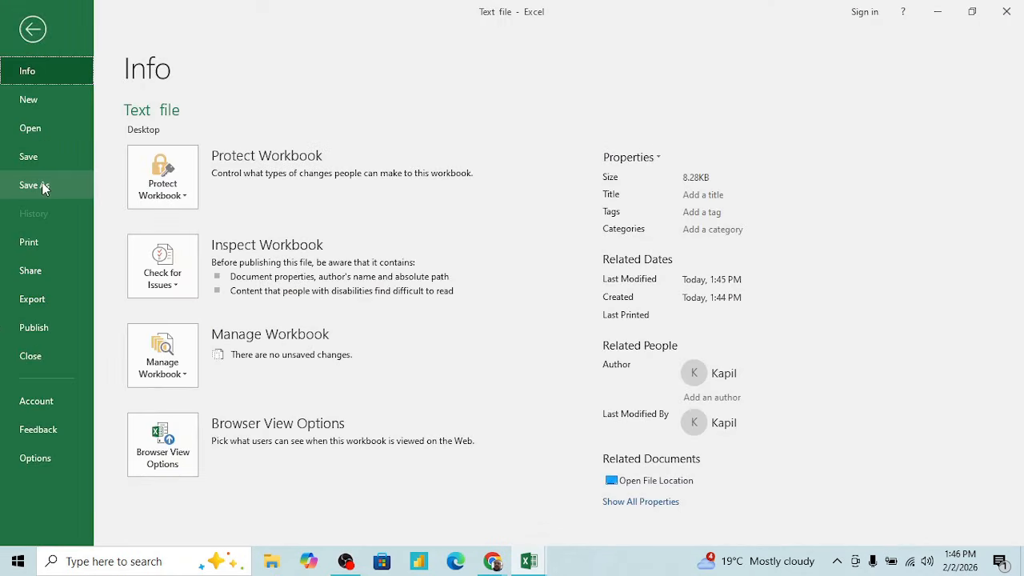
pyautogui.click(35, 186)
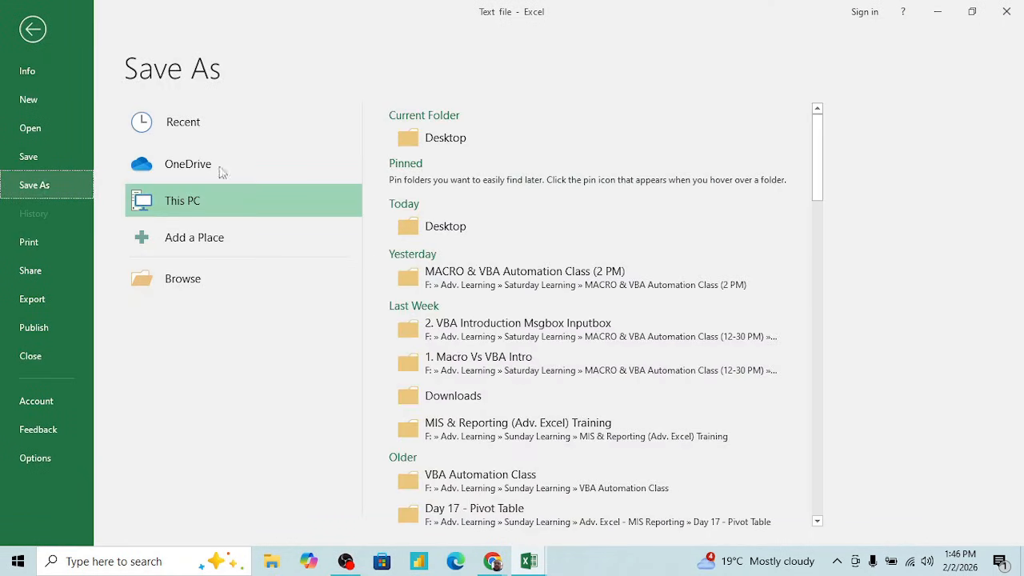
pyautogui.click(446, 138)
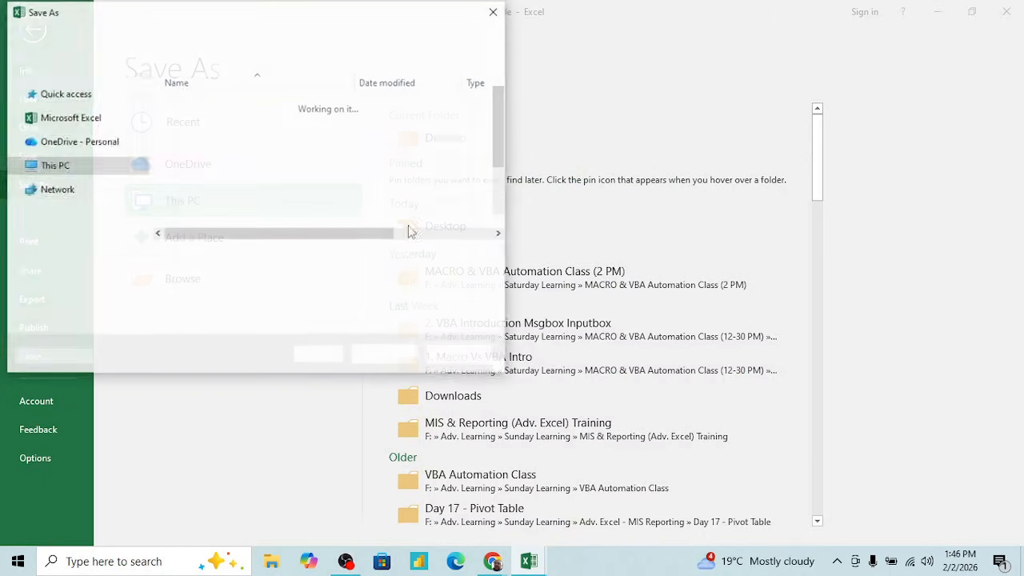
pyautogui.click(316, 279)
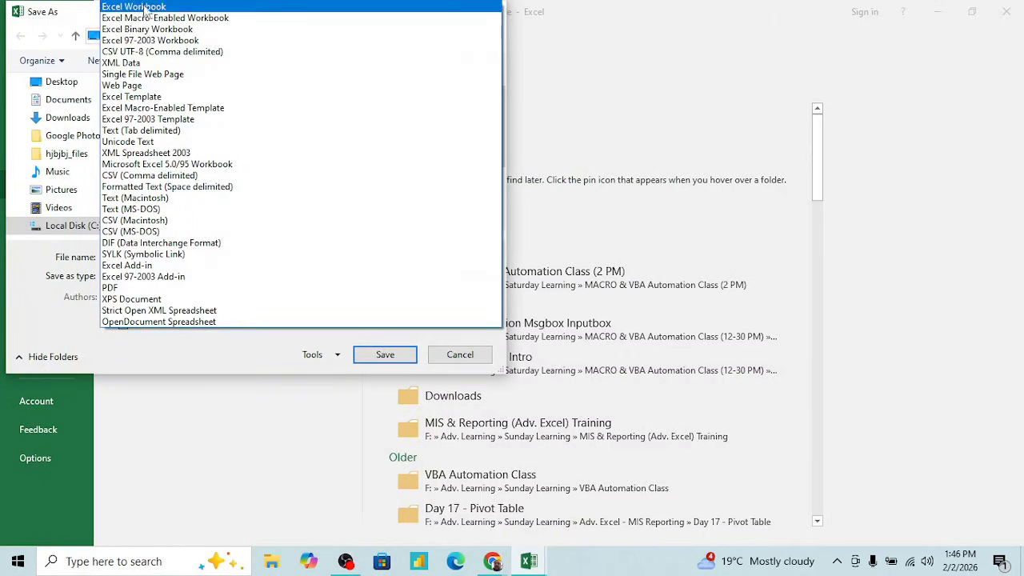
pyautogui.click(177, 32)
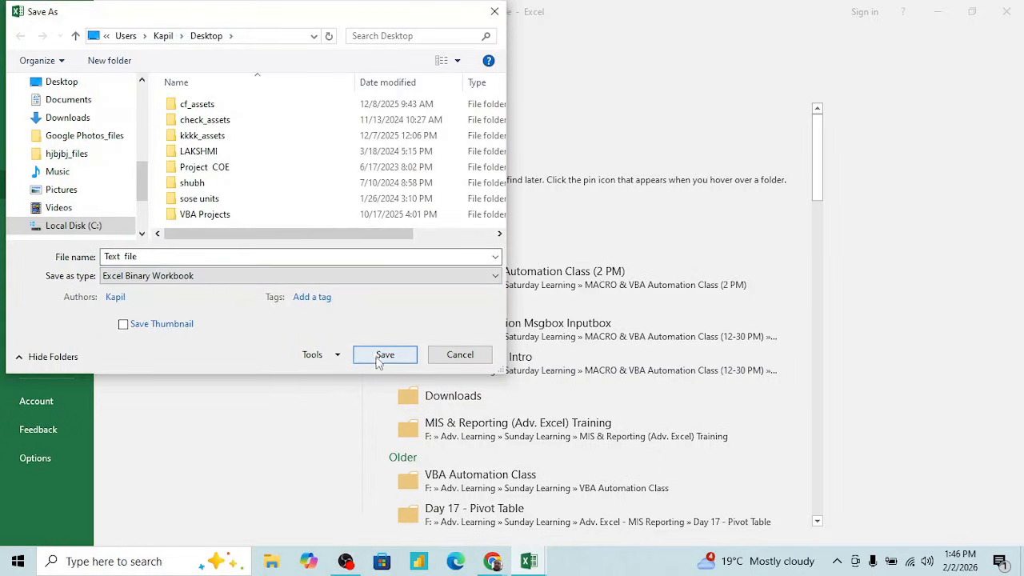
pyautogui.click(382, 357)
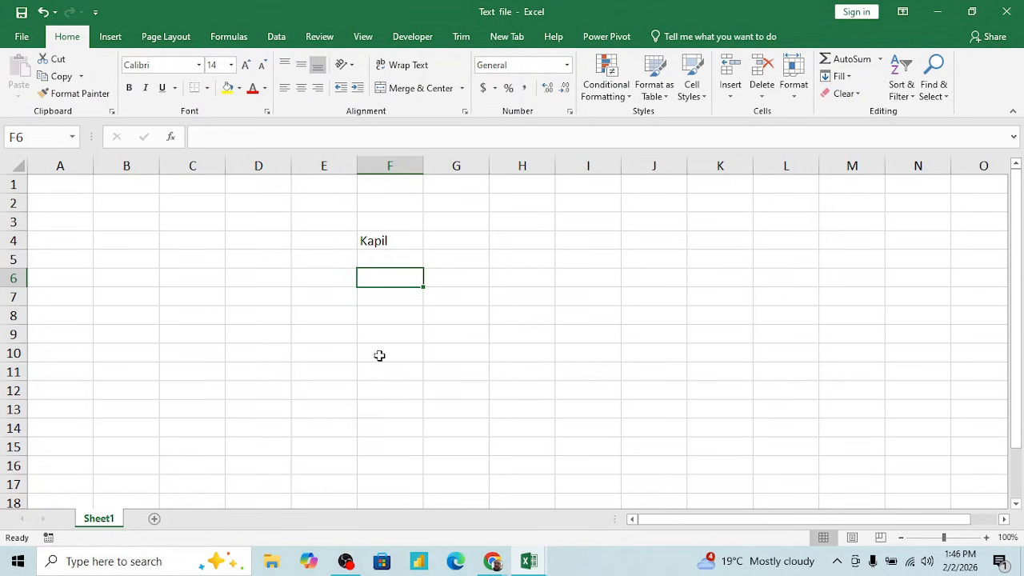
# - Show the Windows desktop and place the binary Text file directly beside the original Text file
pyautogui.press('super+d')
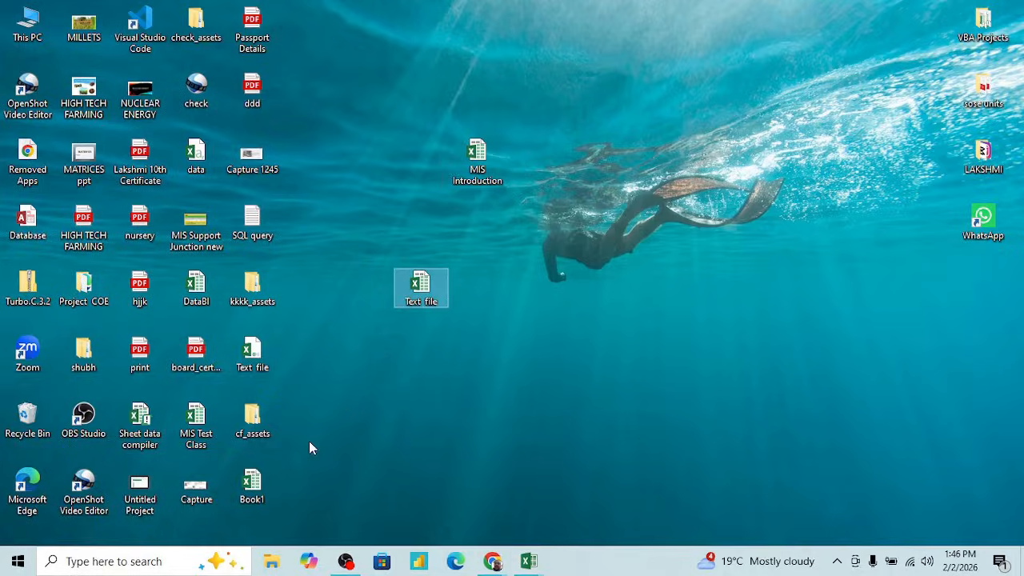
pyautogui.moveTo(251, 352); pyautogui.dragTo(480, 284)
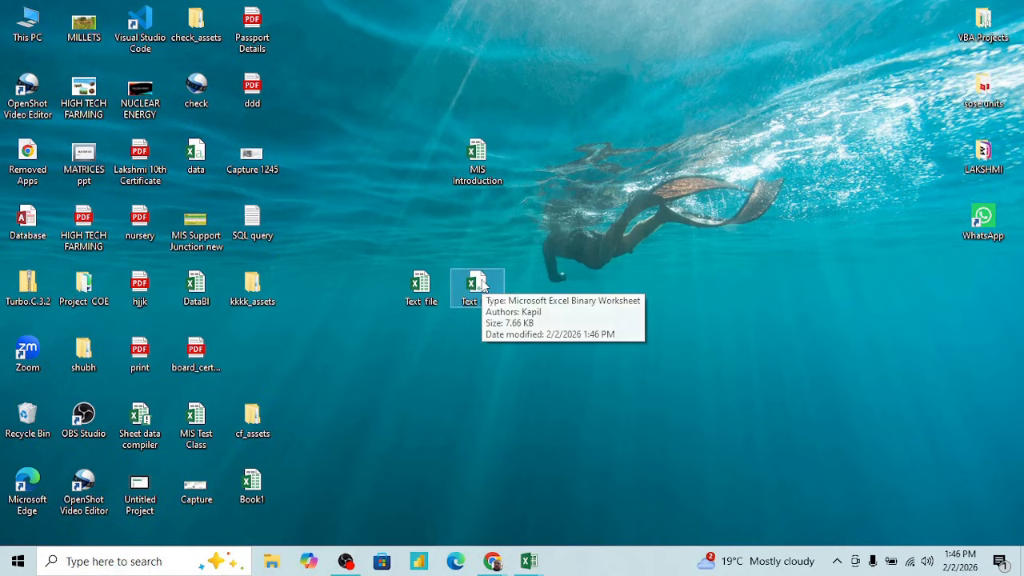
# - Compare the file type and size of the original Text file and its binary copy in their properties
pyautogui.click(420, 285)
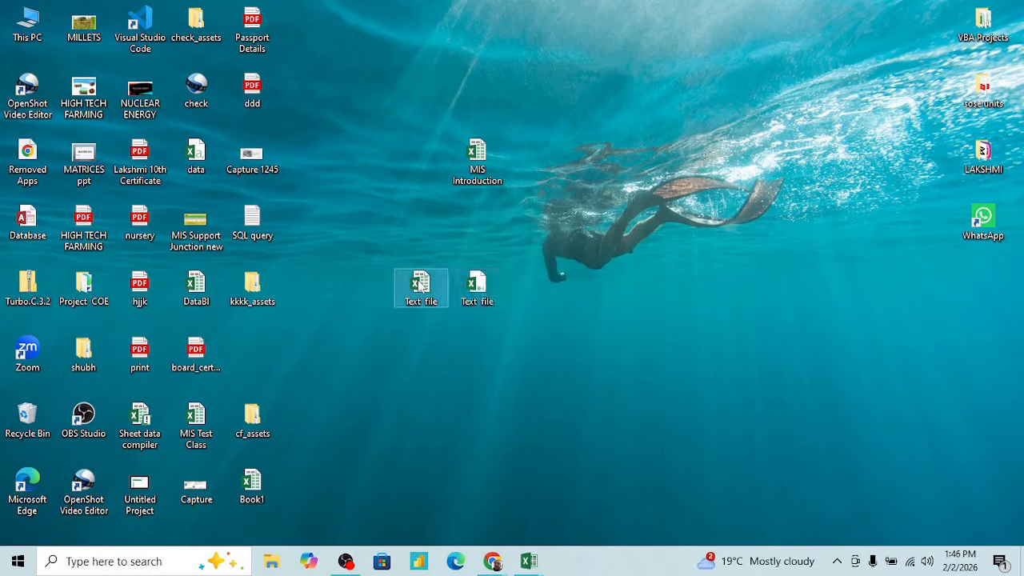
pyautogui.rightClick(420, 285)
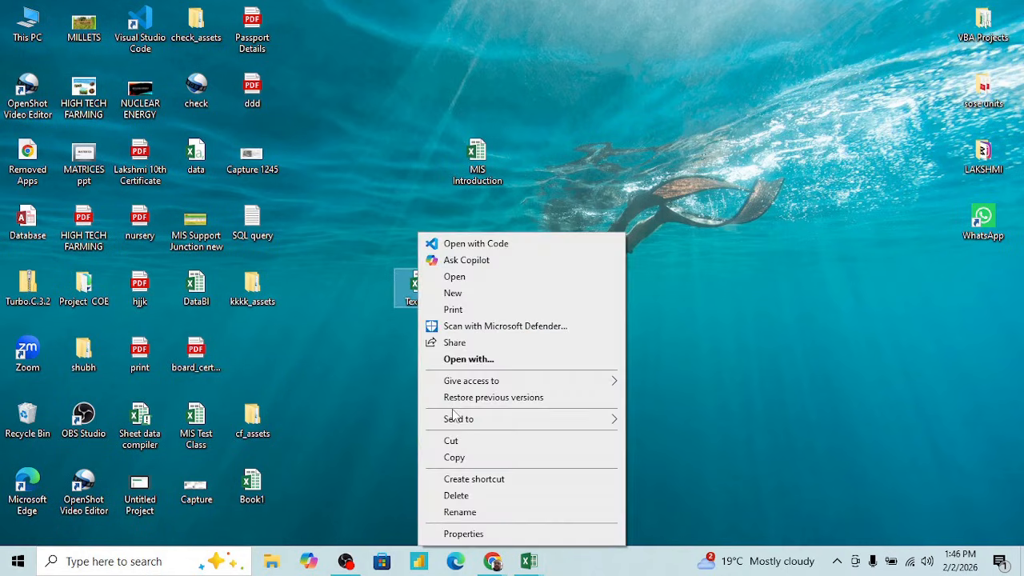
pyautogui.click(468, 533)
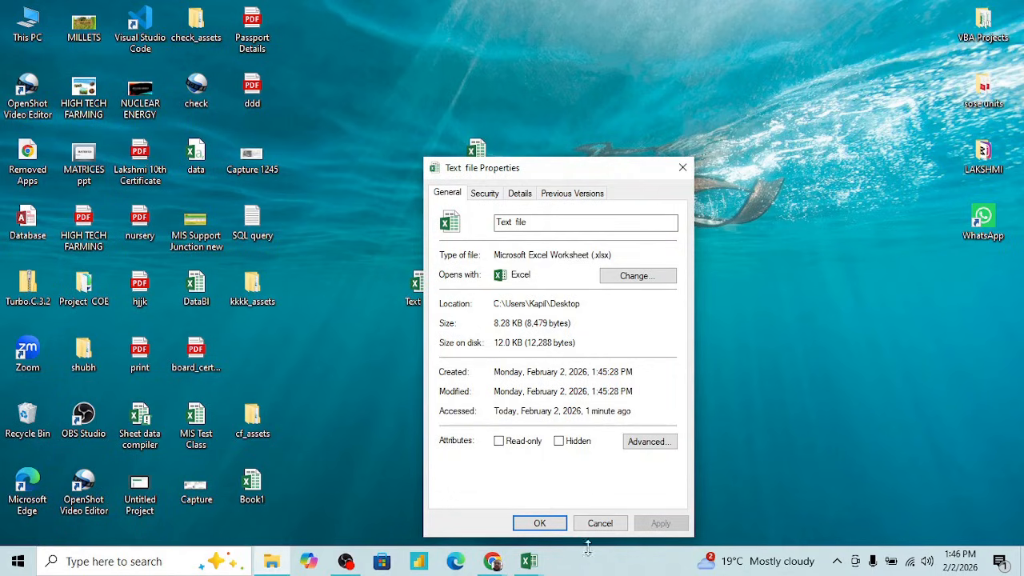
pyautogui.click(599, 523)
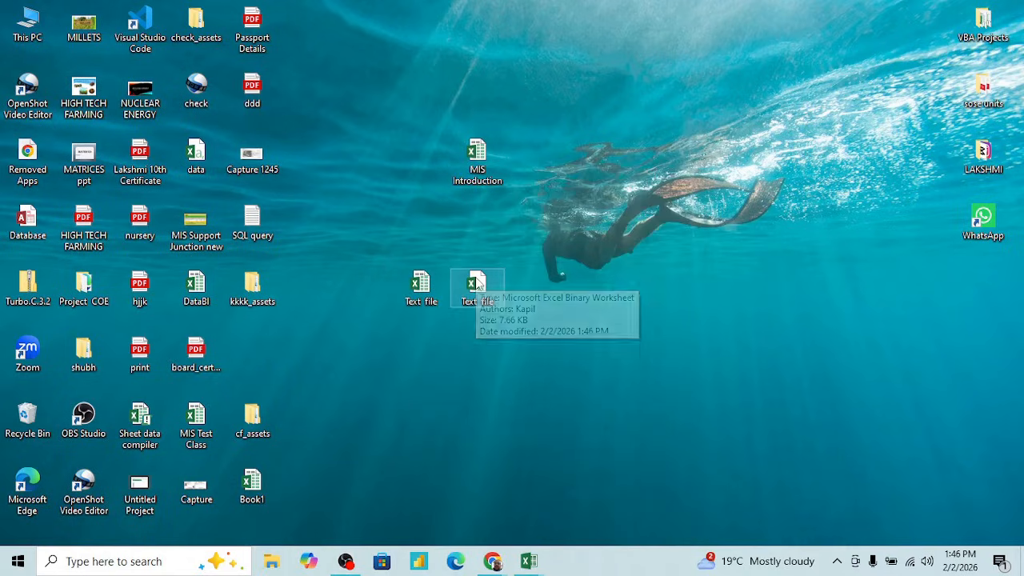
pyautogui.rightClick(474, 287)
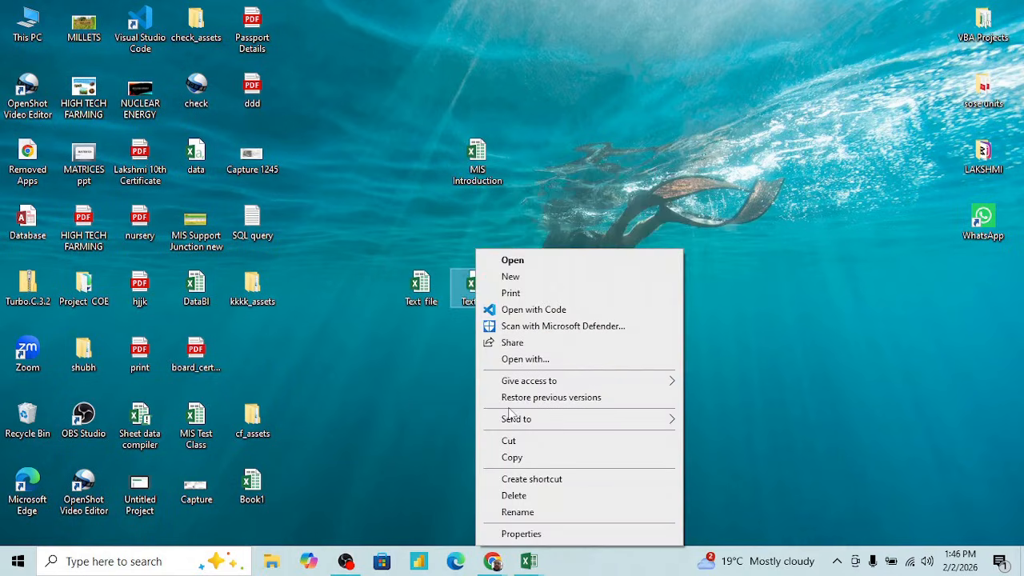
pyautogui.click(532, 535)
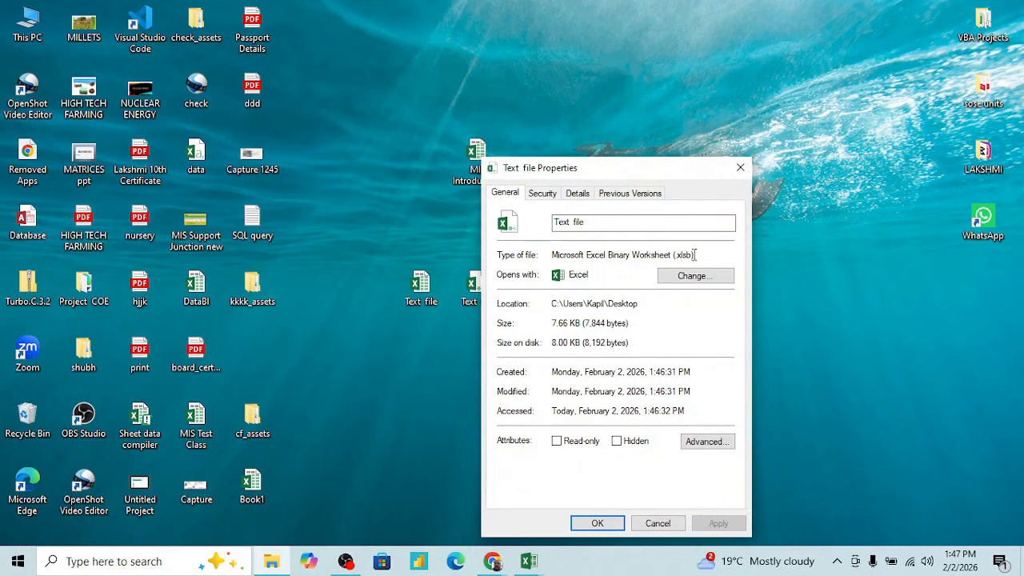
pyautogui.click(657, 523)
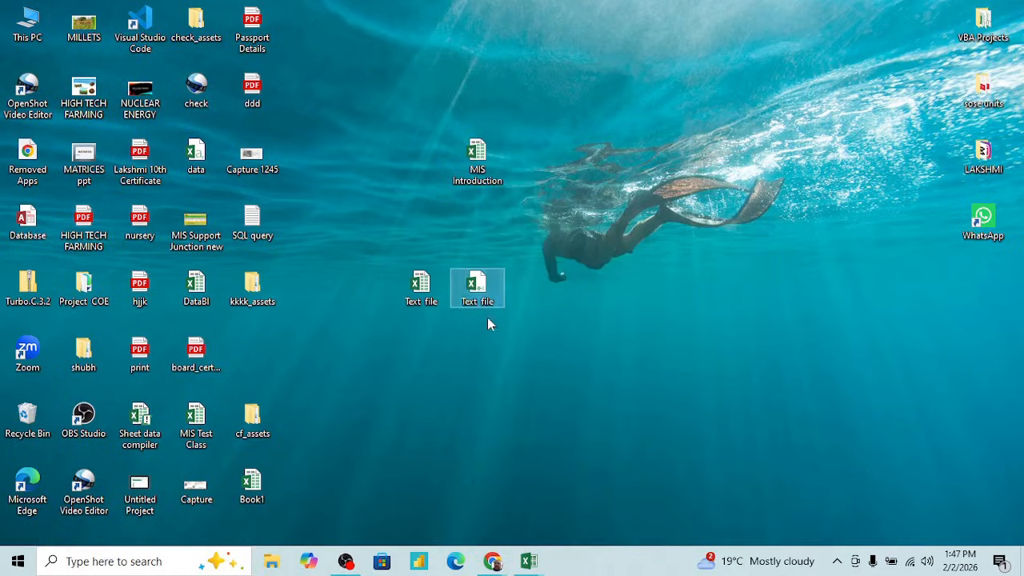
# - Return to the Text file workbook in Excel and start recording a macro named Macro1, stored in This Workbook
pyautogui.hotkey('alt', 'Tab')
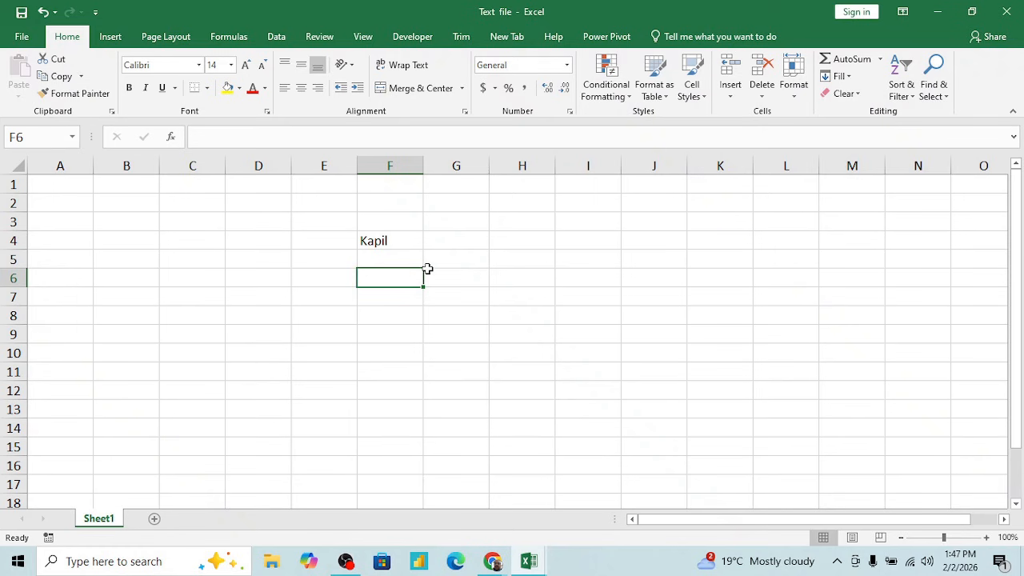
pyautogui.click(470, 267)
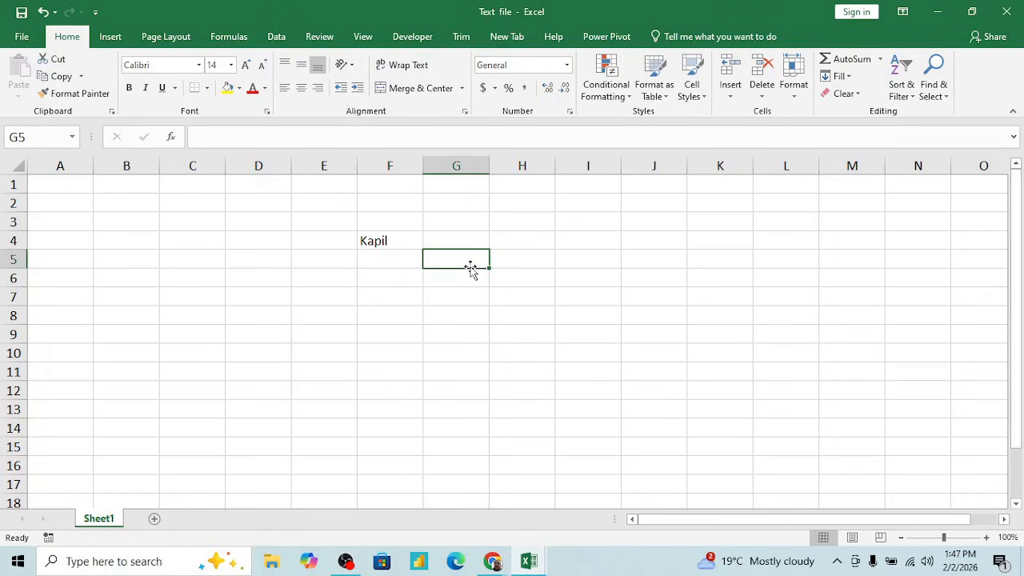
pyautogui.click(411, 40)
pyautogui.click(397, 292)
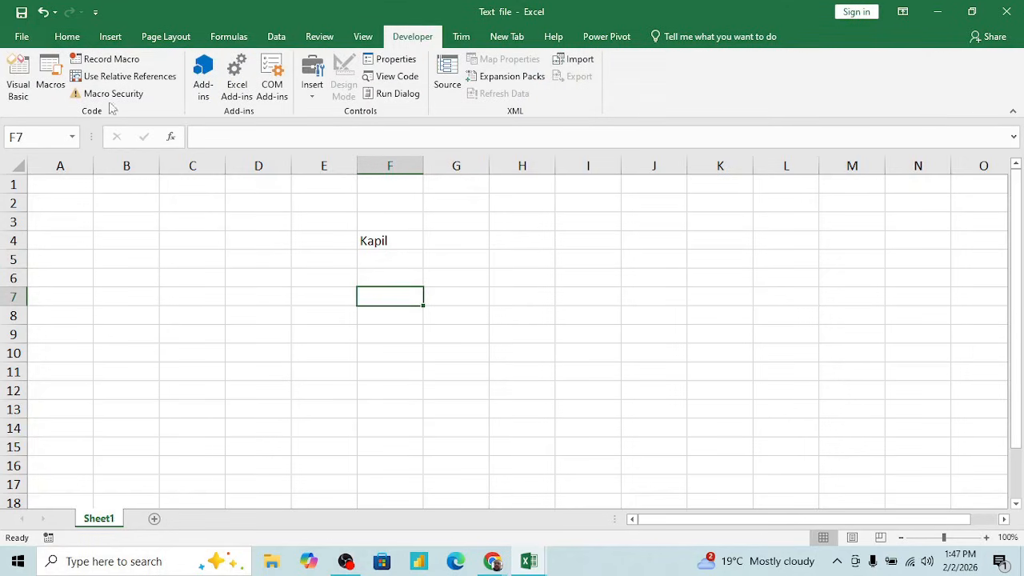
pyautogui.click(111, 60)
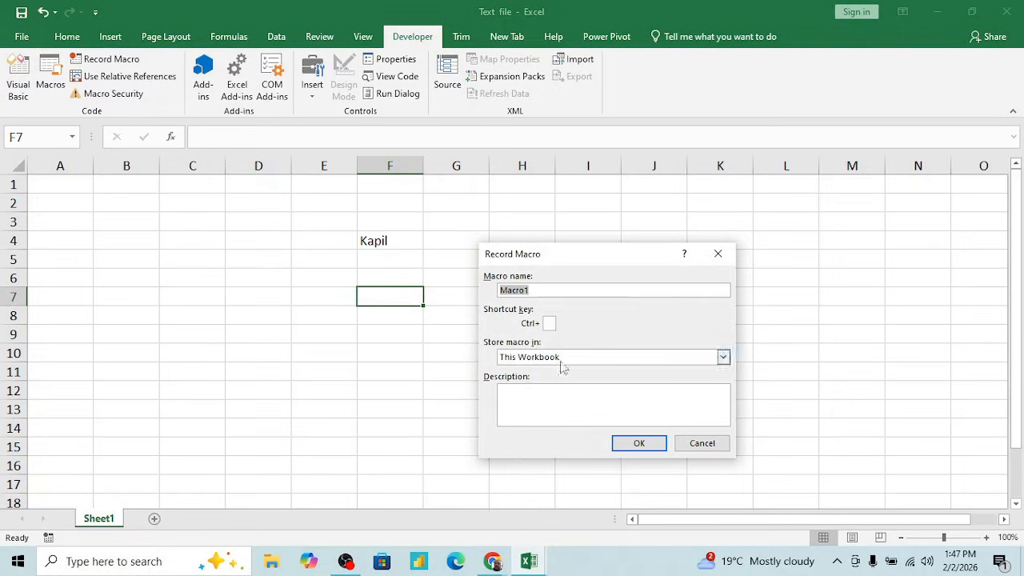
pyautogui.click(636, 443)
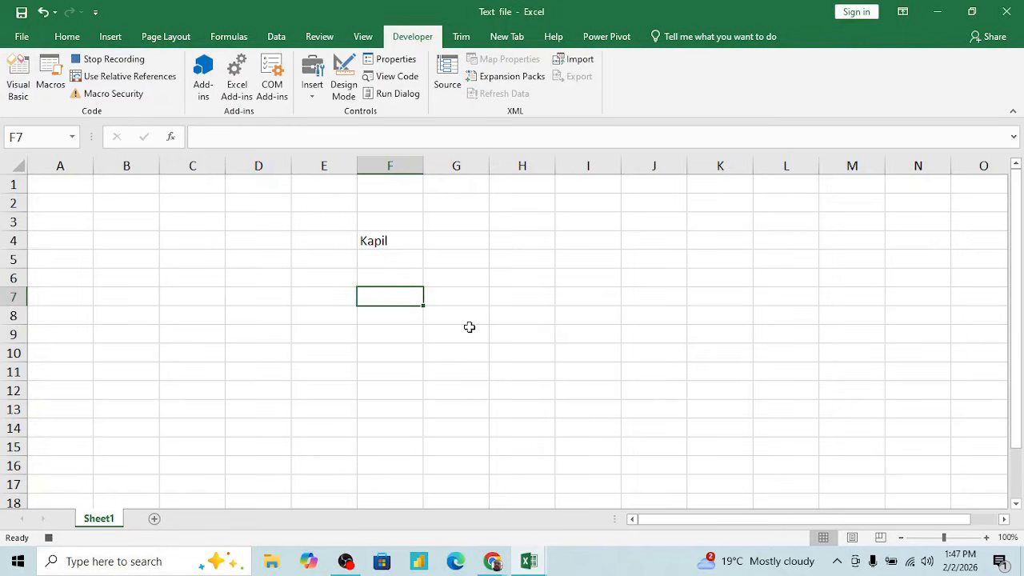
# - Enter "K" in cell G7 and "k" in cell G10, and stop the macro recording
pyautogui.click(442, 293)
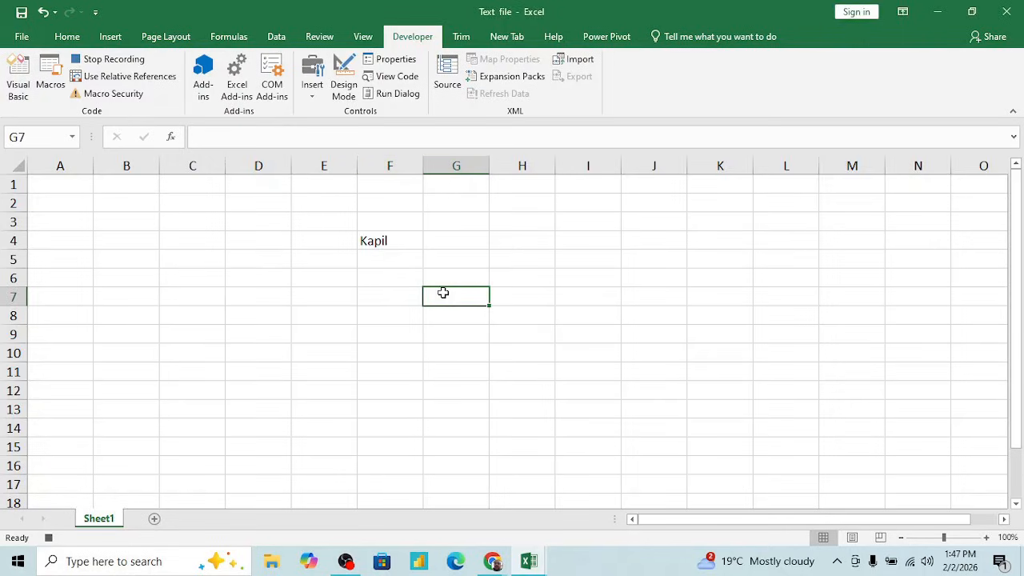
pyautogui.write('K')
pyautogui.press('Return')
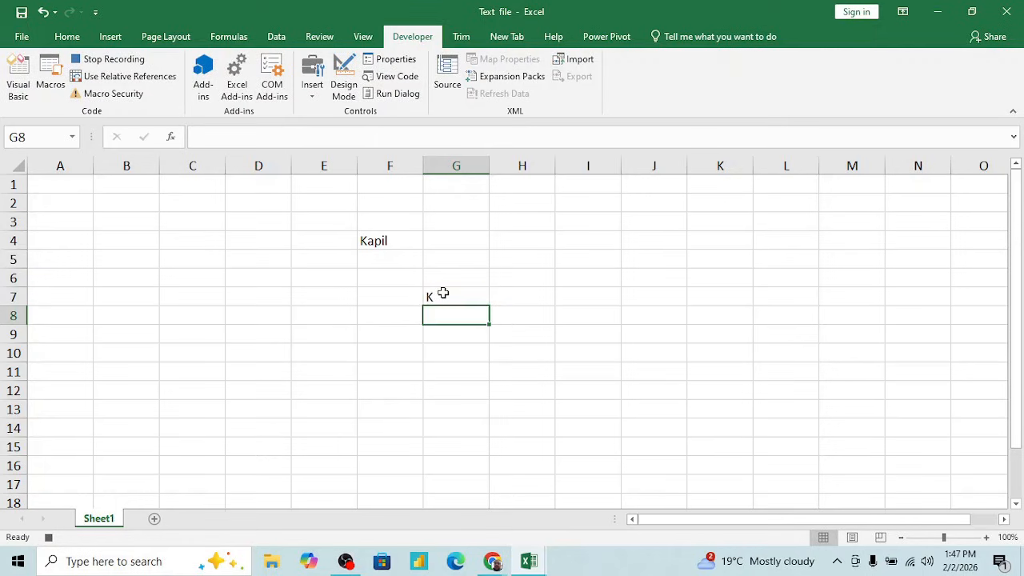
pyautogui.press('Return')
pyautogui.press('Return')
pyautogui.write('k')
pyautogui.press('Return')
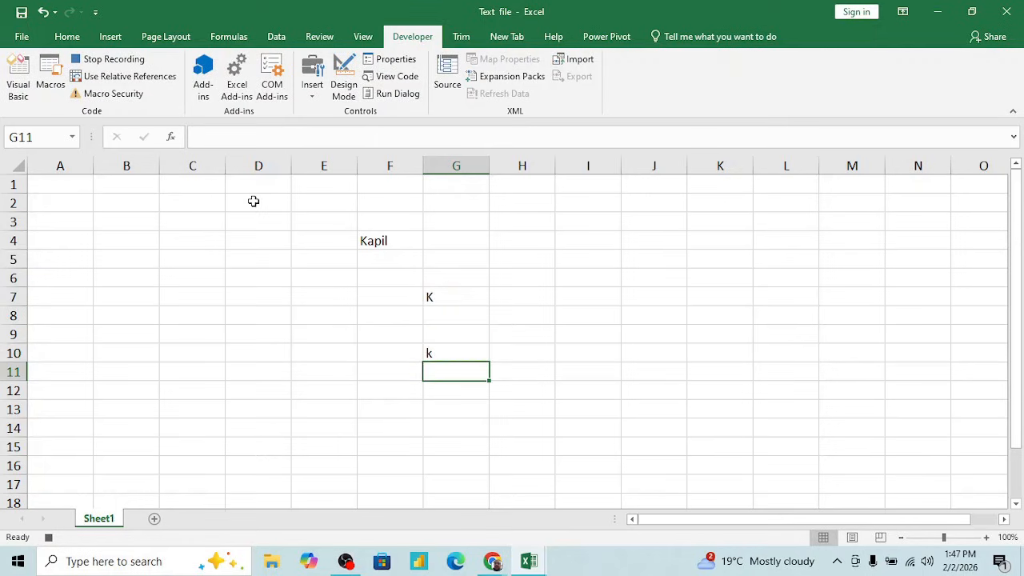
pyautogui.click(112, 59)
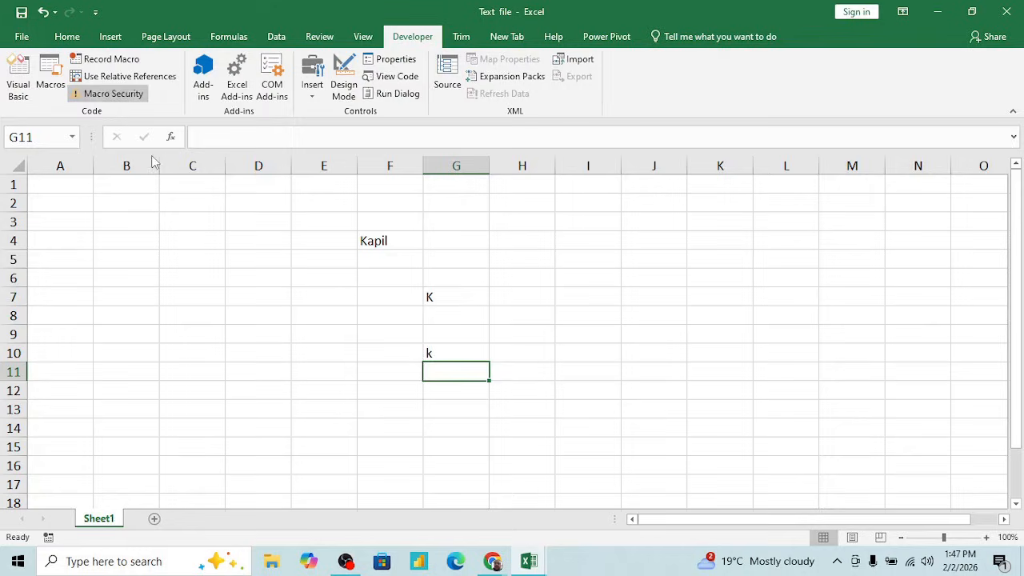
# - Try to save the workbook to the Desktop as a normal Excel Workbook named "Text file", declining to replace the existing file
pyautogui.click(380, 280)
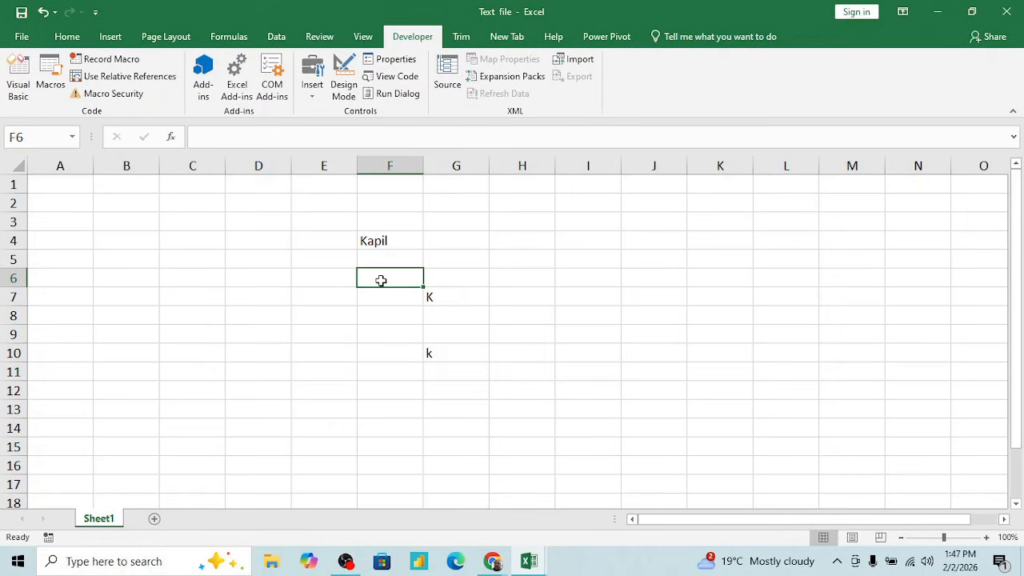
pyautogui.hotkey('alt', 'f')
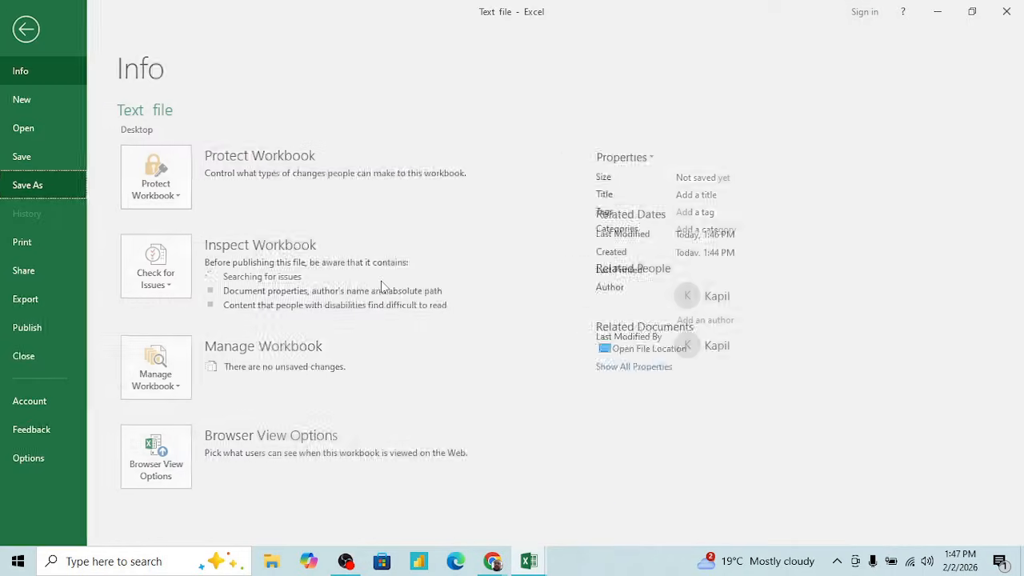
pyautogui.press('a')
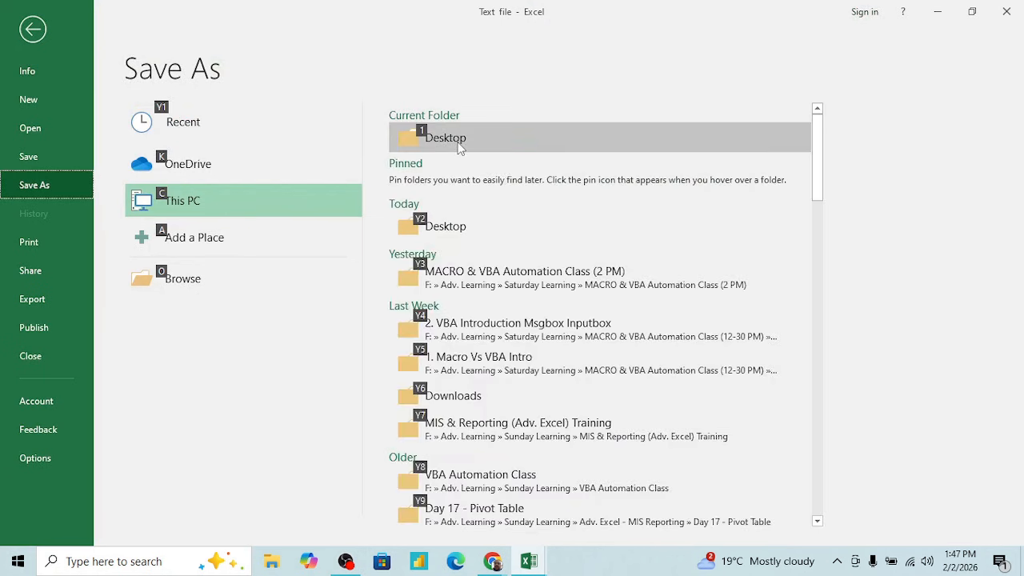
pyautogui.click(455, 140)
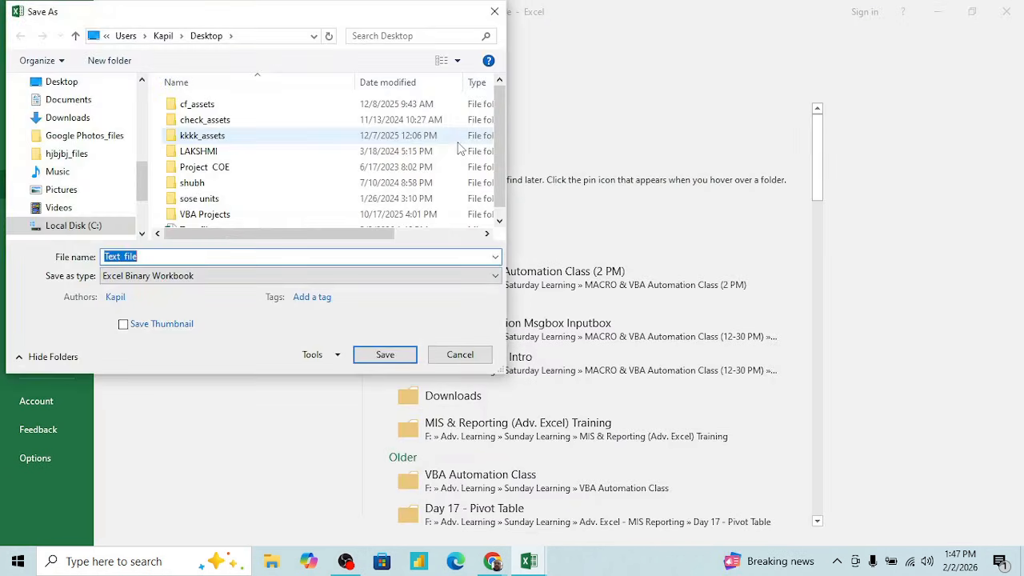
pyautogui.click(274, 277)
pyautogui.click(185, 6)
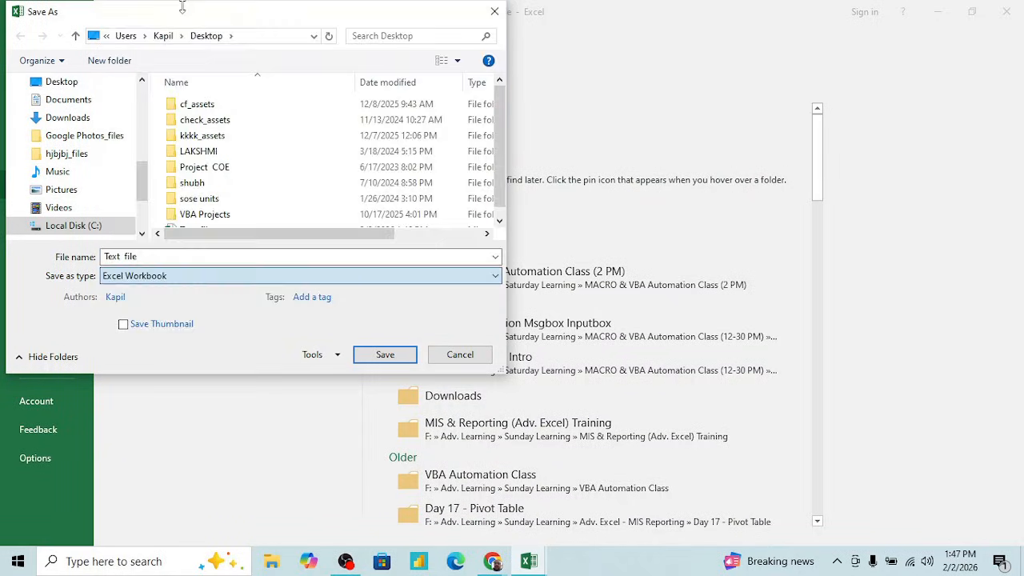
pyautogui.click(386, 354)
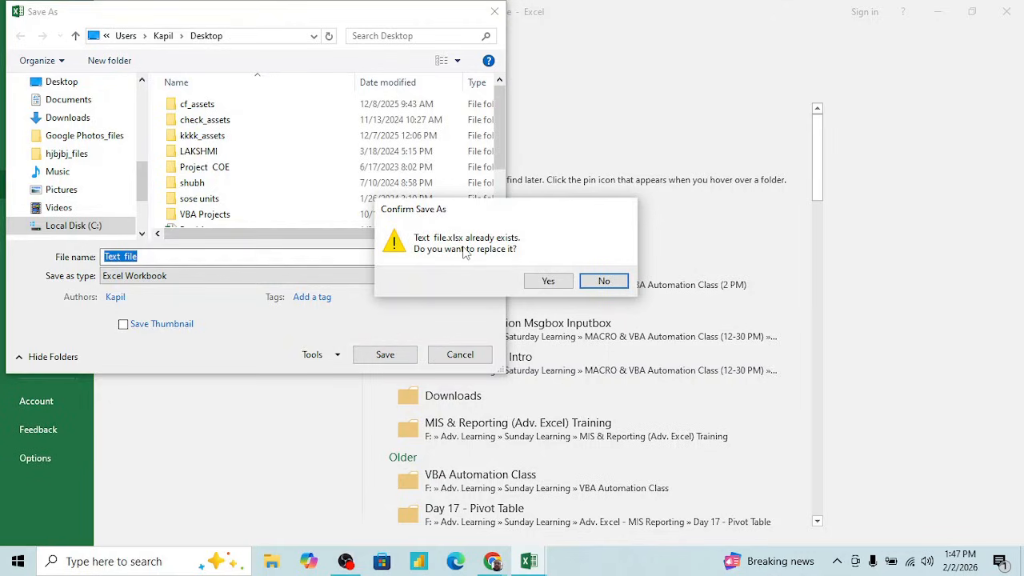
pyautogui.click(600, 282)
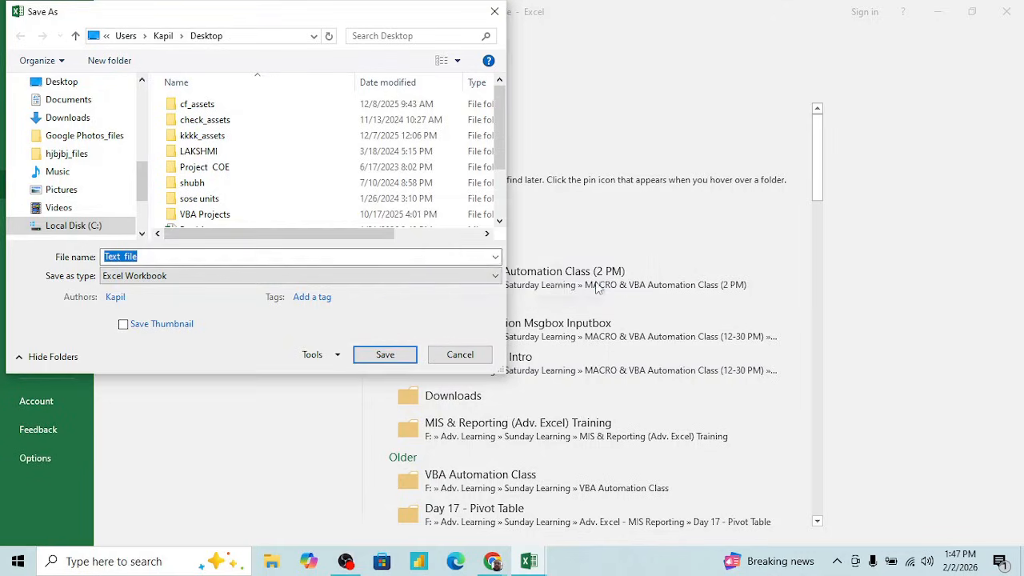
# - Name the copy "Text file 1", decline saving it macro-free, and save it as an Excel Macro-Enabled Workbook
pyautogui.click(191, 257)
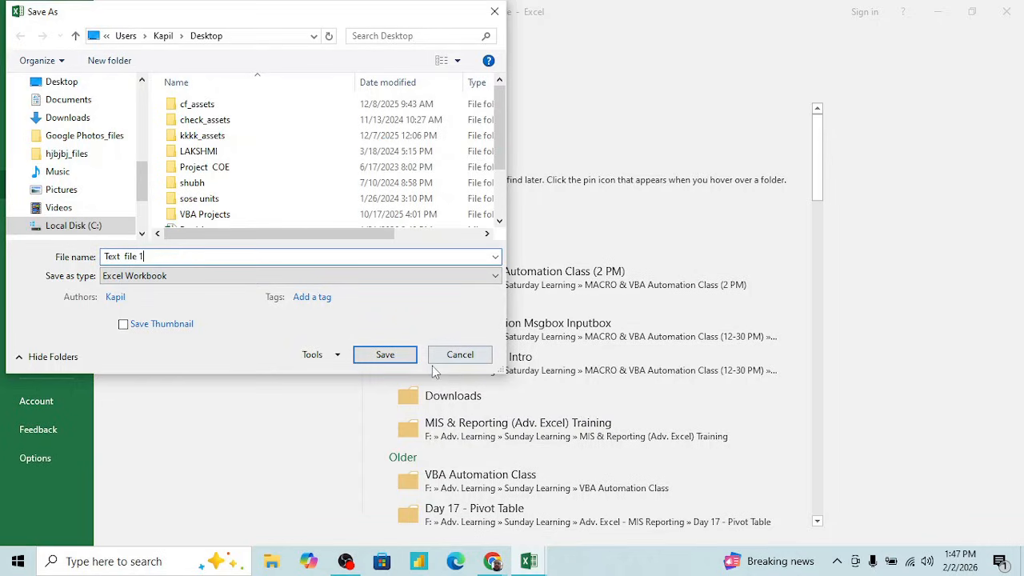
pyautogui.click(391, 357)
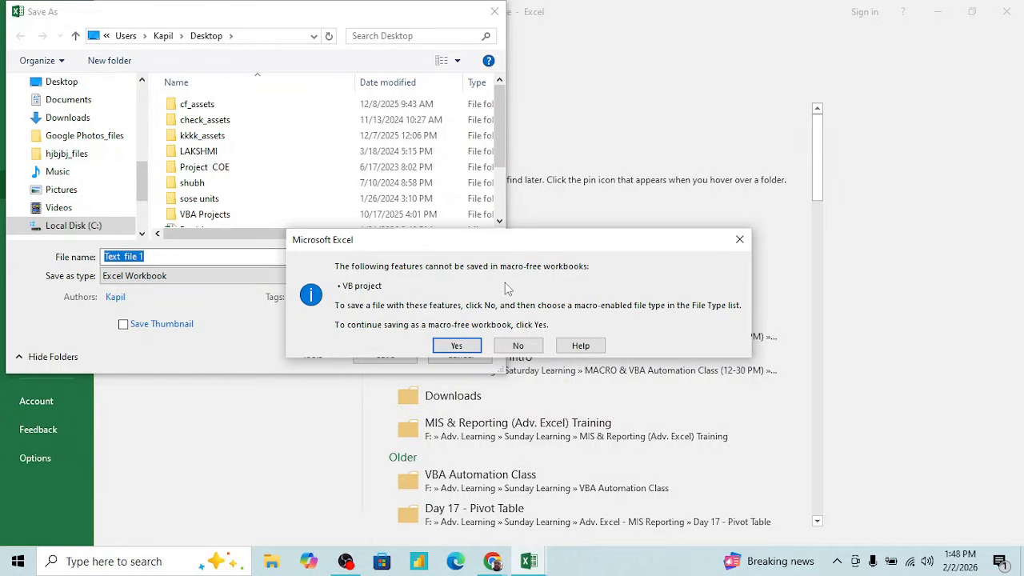
pyautogui.click(518, 346)
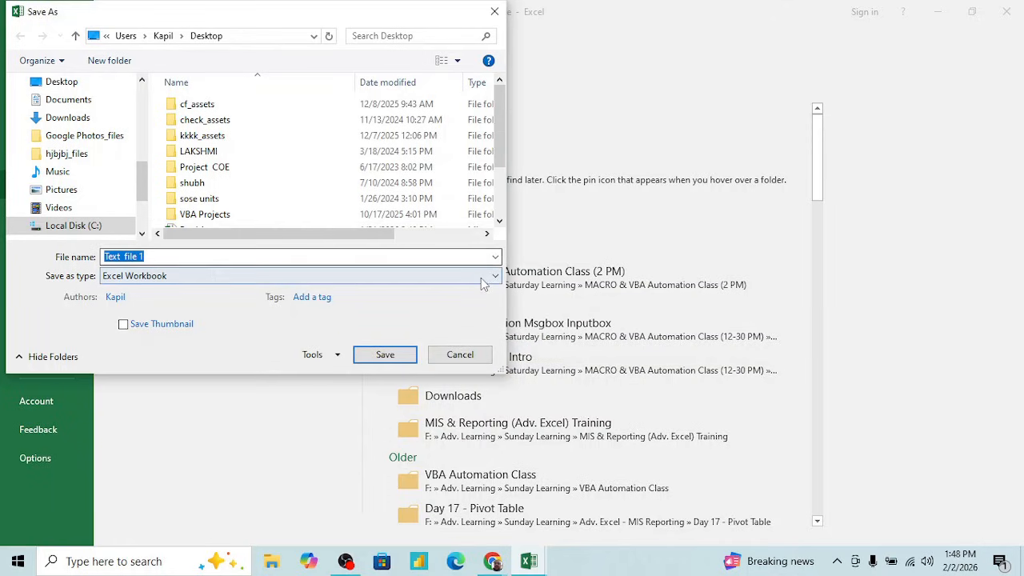
pyautogui.click(481, 277)
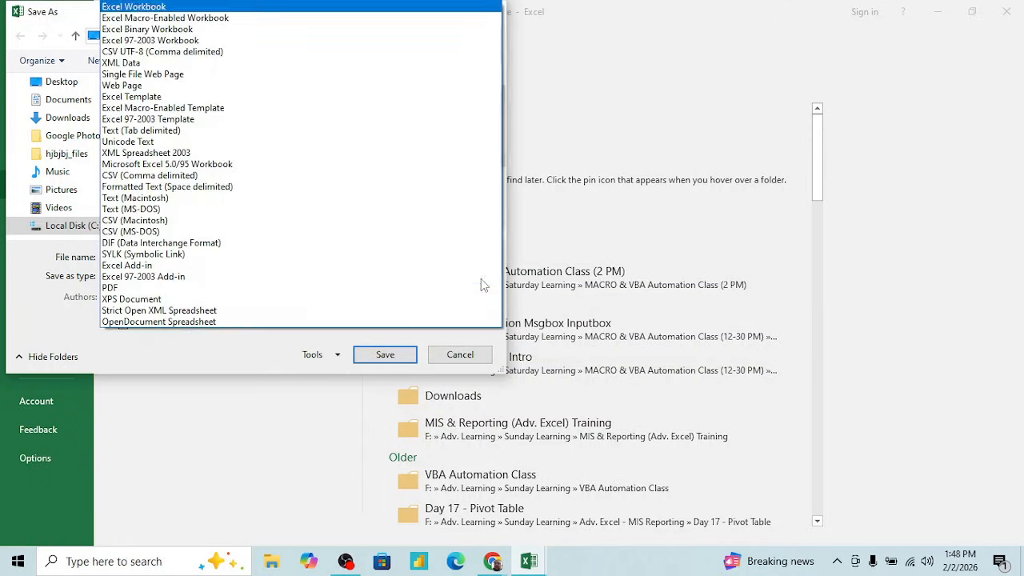
pyautogui.click(218, 20)
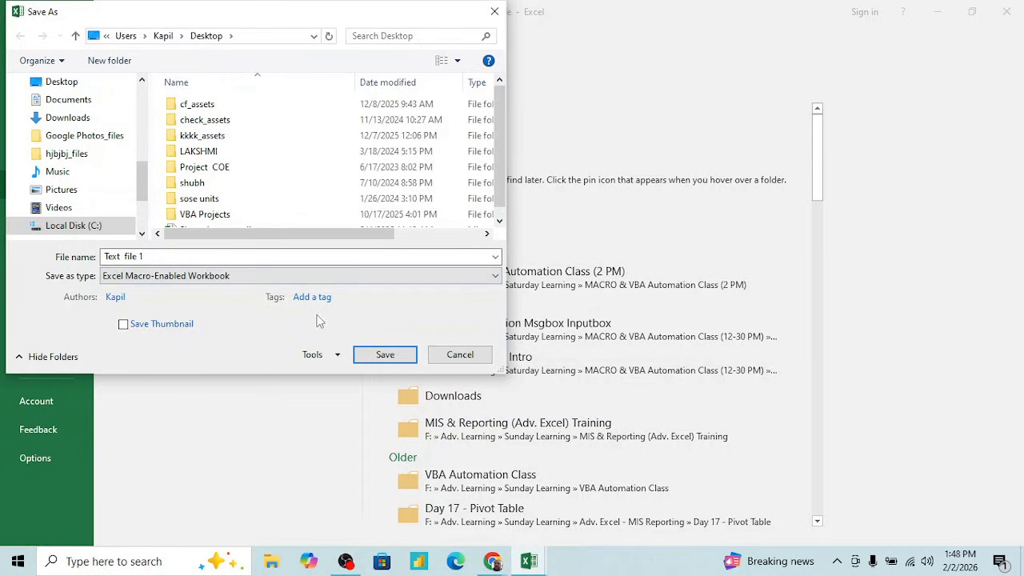
pyautogui.click(379, 354)
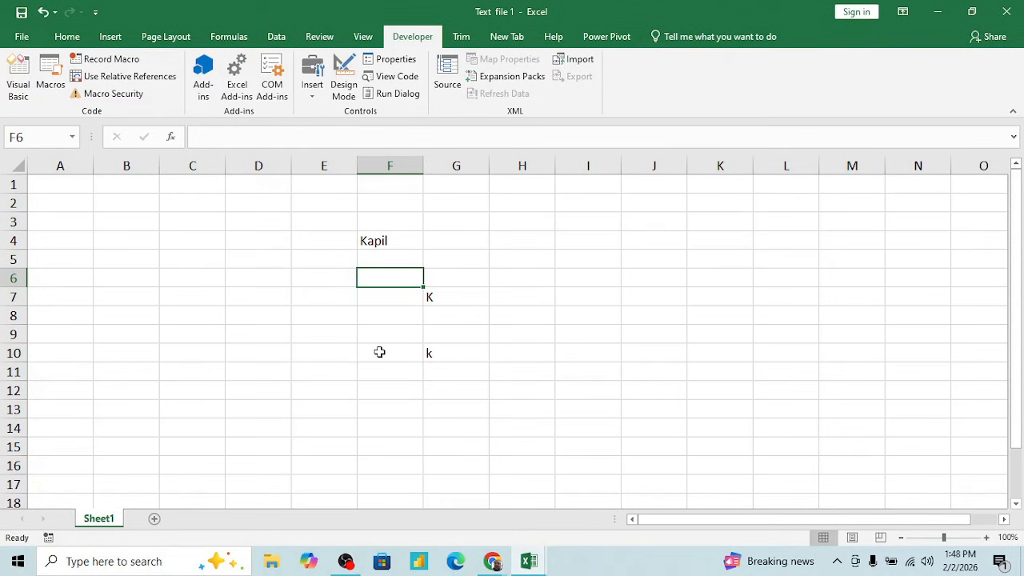
# - Show the Windows desktop and place Text file 1 directly beside the binary Text file
pyautogui.press('super+d')
pyautogui.click(257, 359)
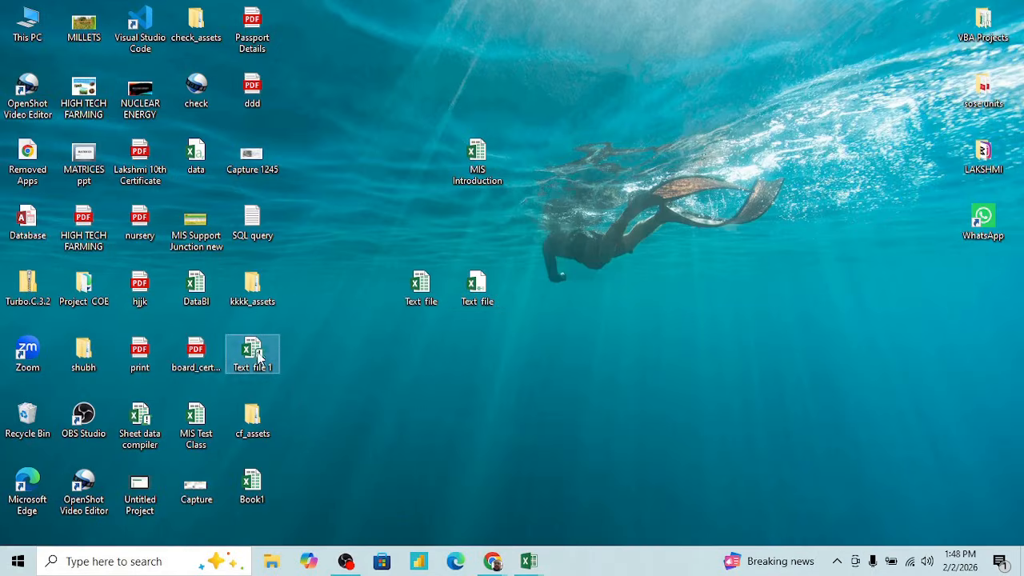
pyautogui.moveTo(258, 360); pyautogui.dragTo(537, 294)
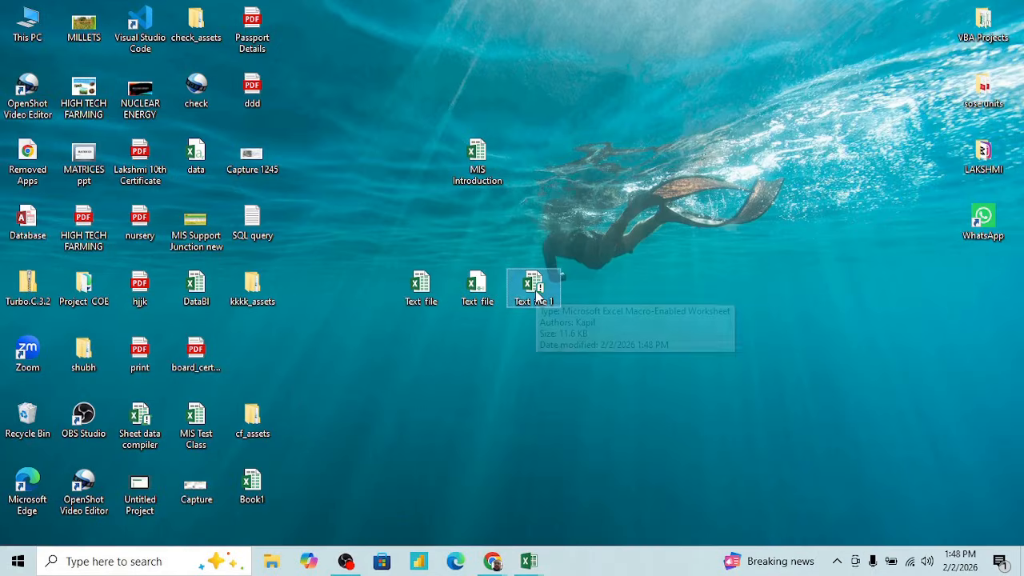
# - Examine the file type and size of Text file 1 in its properties
pyautogui.rightClick(536, 295)
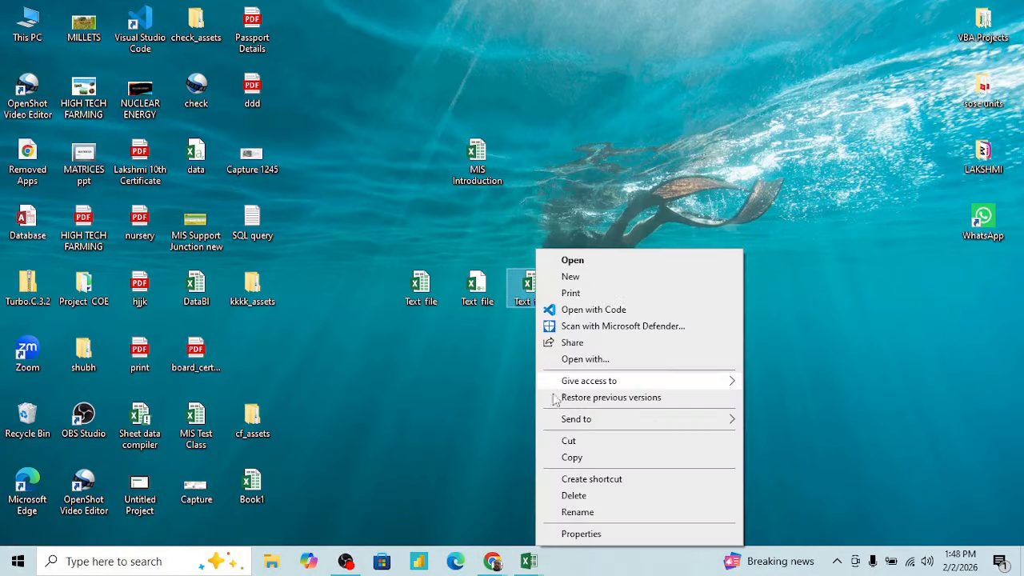
pyautogui.click(584, 534)
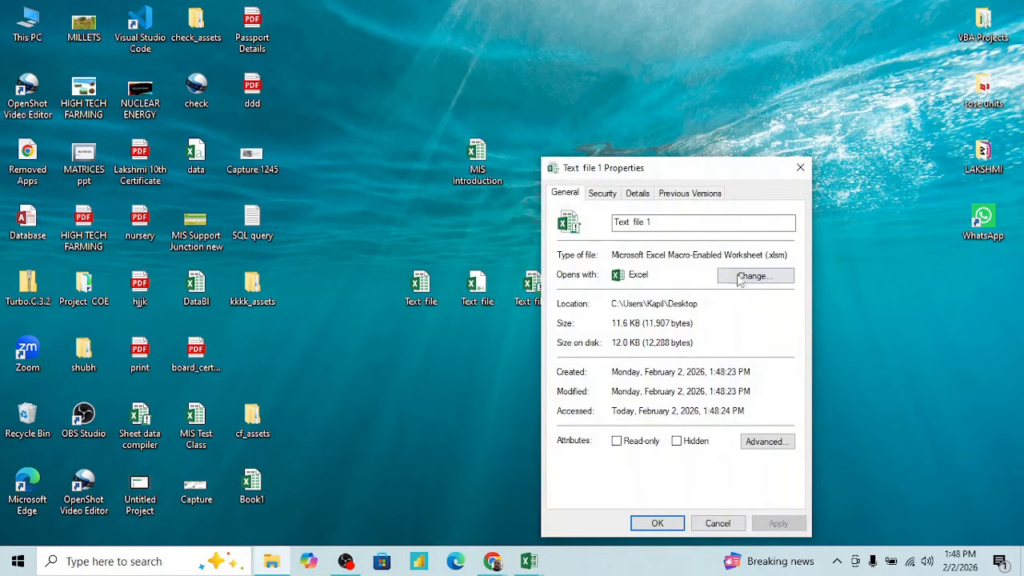
pyautogui.moveTo(666, 255); pyautogui.dragTo(789, 251)
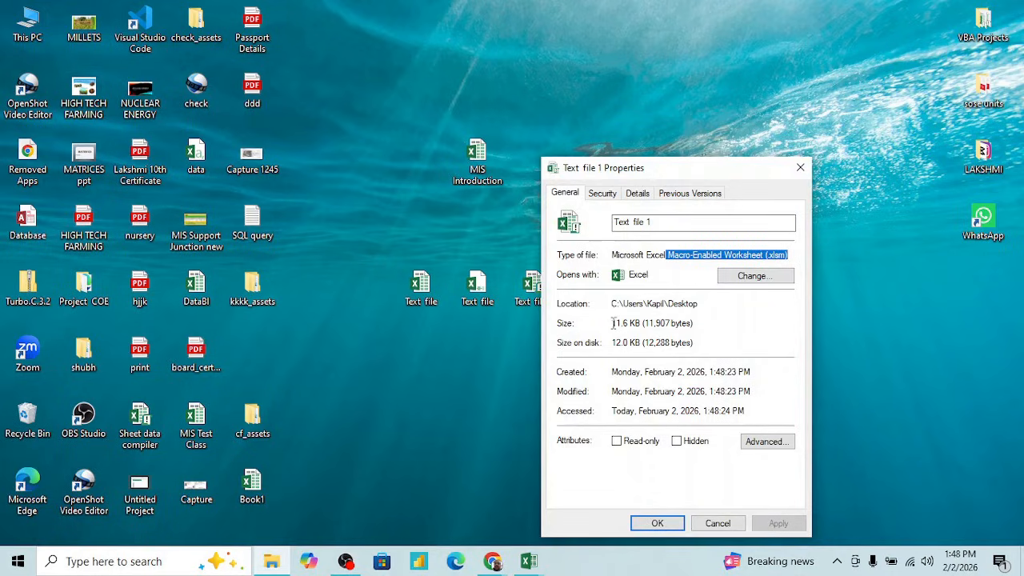
pyautogui.moveTo(614, 323); pyautogui.dragTo(692, 321)
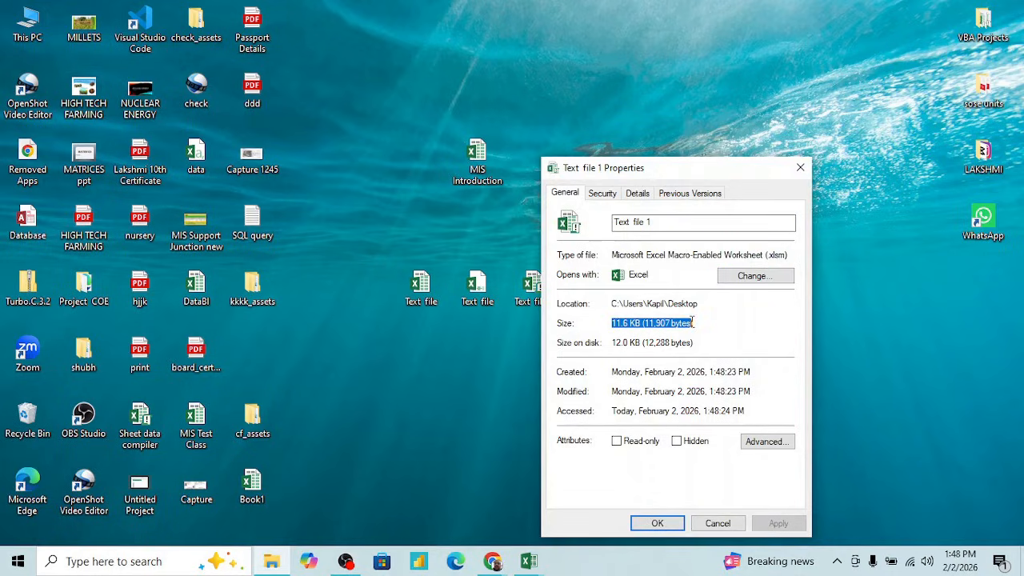
pyautogui.click(718, 524)
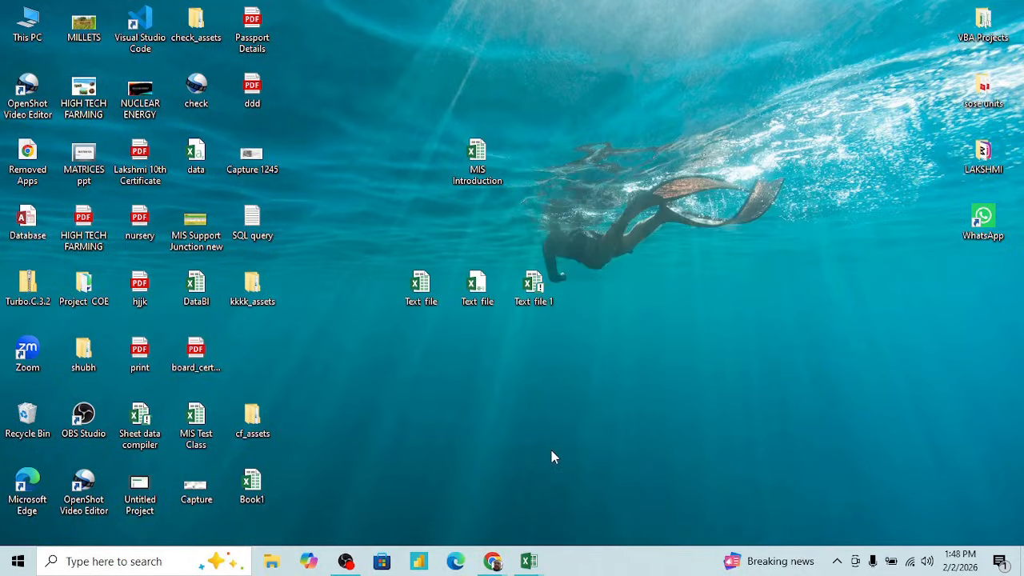
# - Switch back to Text file 1 in Excel and format the range E3:H12 with bold text and a yellow fill
pyautogui.hotkey('alt', 'Tab')
pyautogui.click(516, 364)
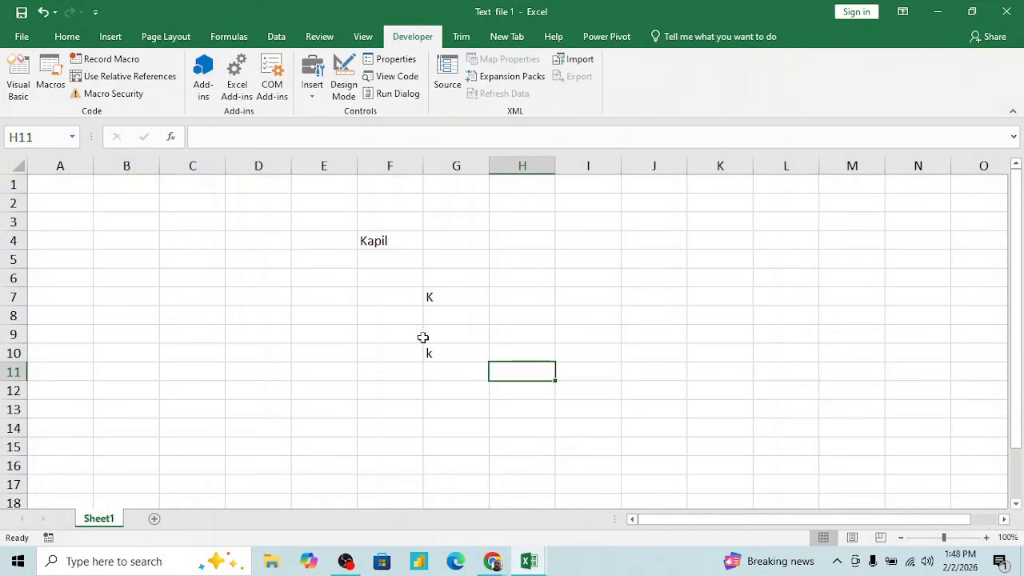
pyautogui.click(340, 225)
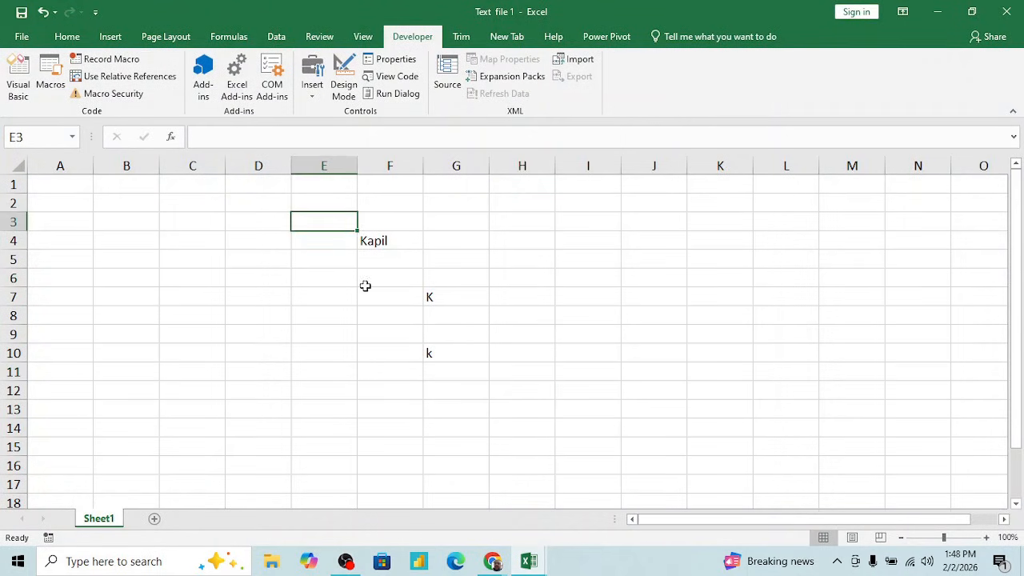
pyautogui.keyDown('shift'); pyautogui.click(527, 387); pyautogui.keyUp('shift')
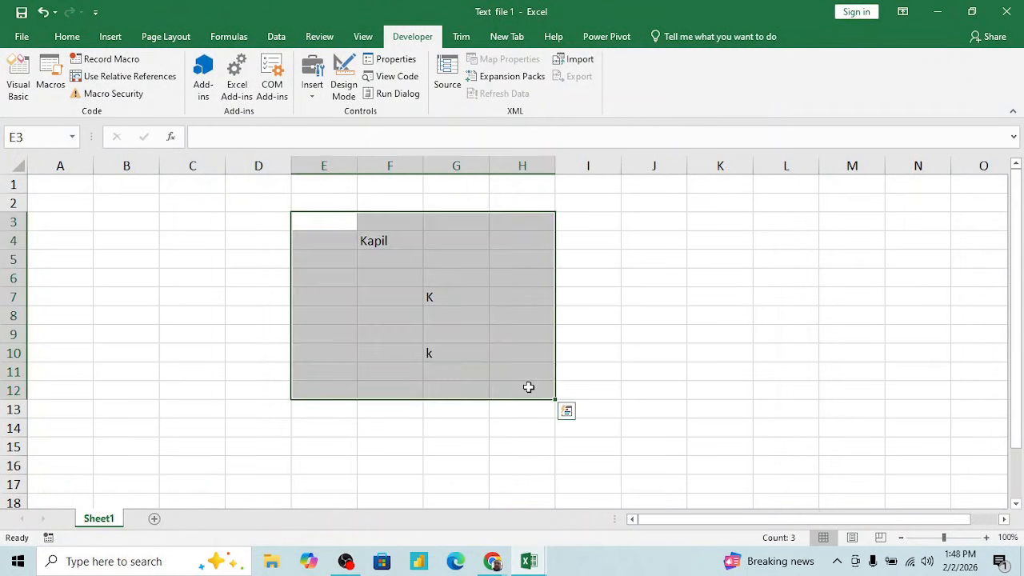
pyautogui.hotkey('ctrl', 'b')
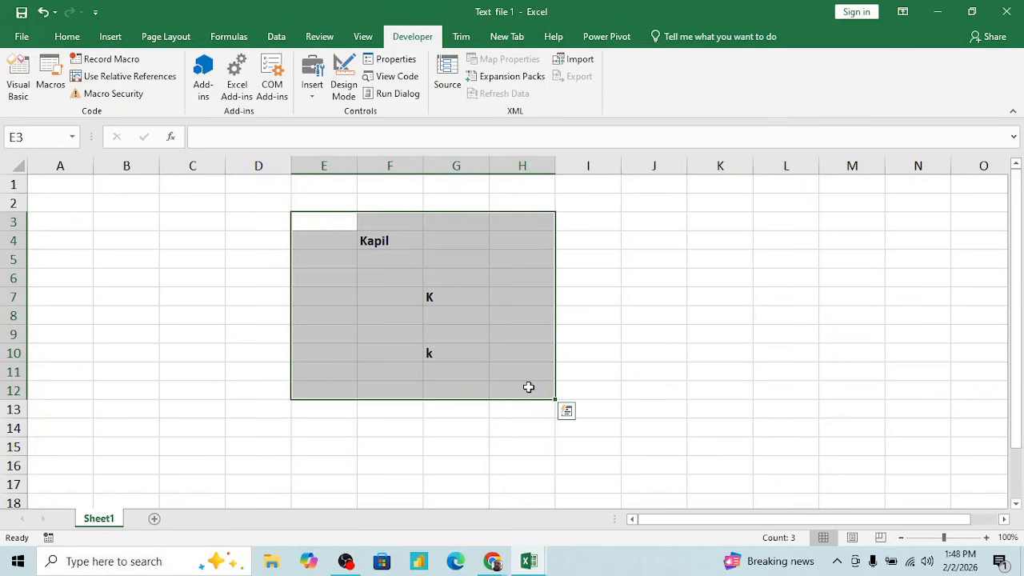
pyautogui.click(68, 38)
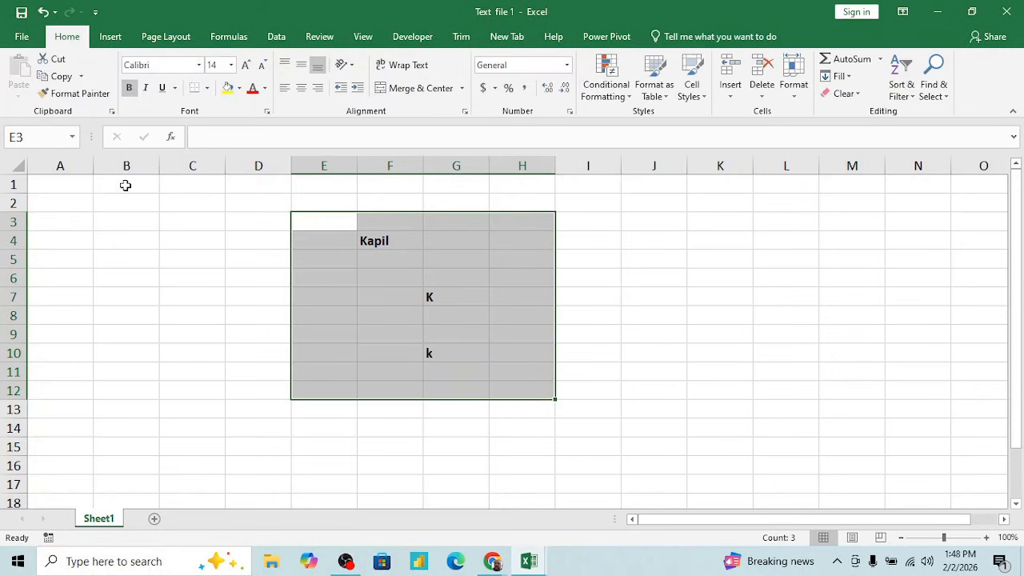
pyautogui.click(228, 89)
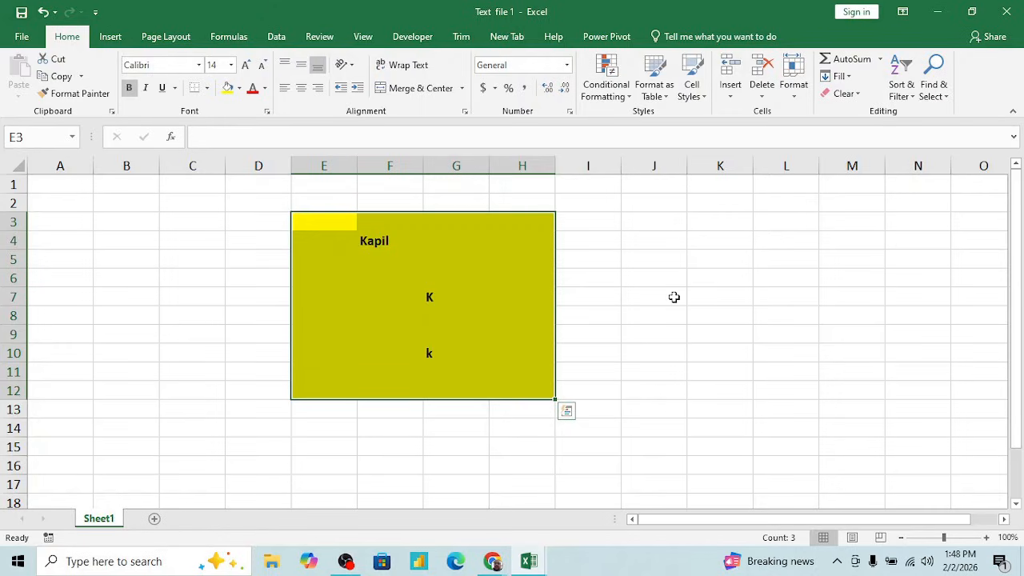
# - Apply all borders to the empty range J7:M9 in Text file 1
pyautogui.moveTo(674, 297); pyautogui.dragTo(851, 334)
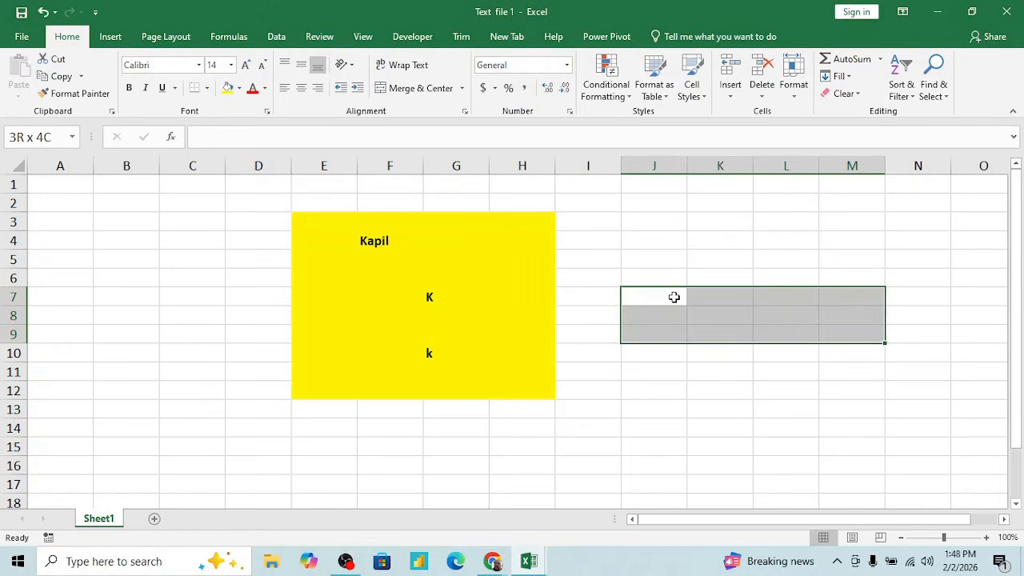
pyautogui.press('alt')
pyautogui.press('h')
pyautogui.press('b')
pyautogui.press('a')
pyautogui.press('Down')
pyautogui.press('Down')
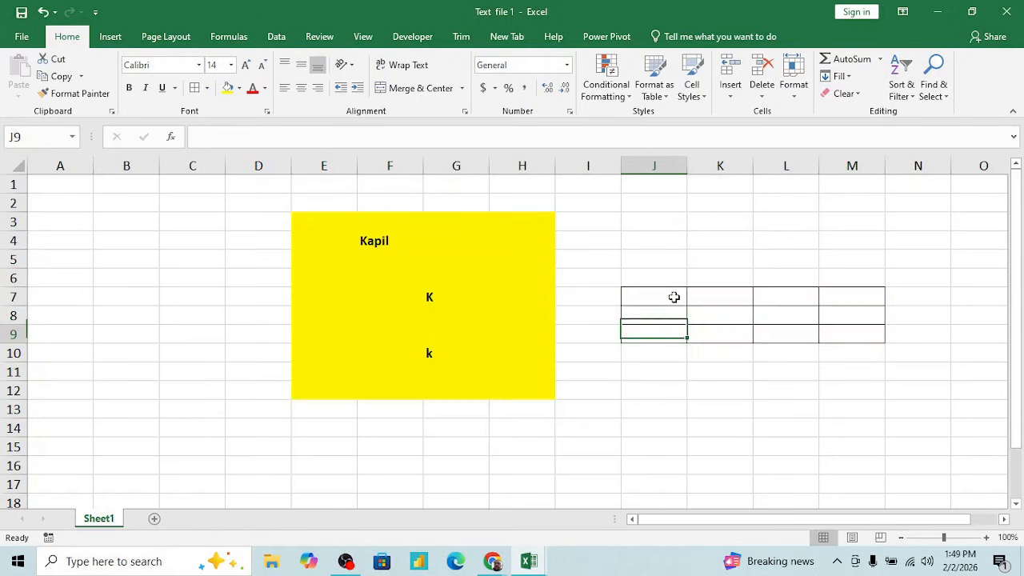
pyautogui.press('Down')
pyautogui.press('Down')
pyautogui.press('Down')
pyautogui.press('Down')
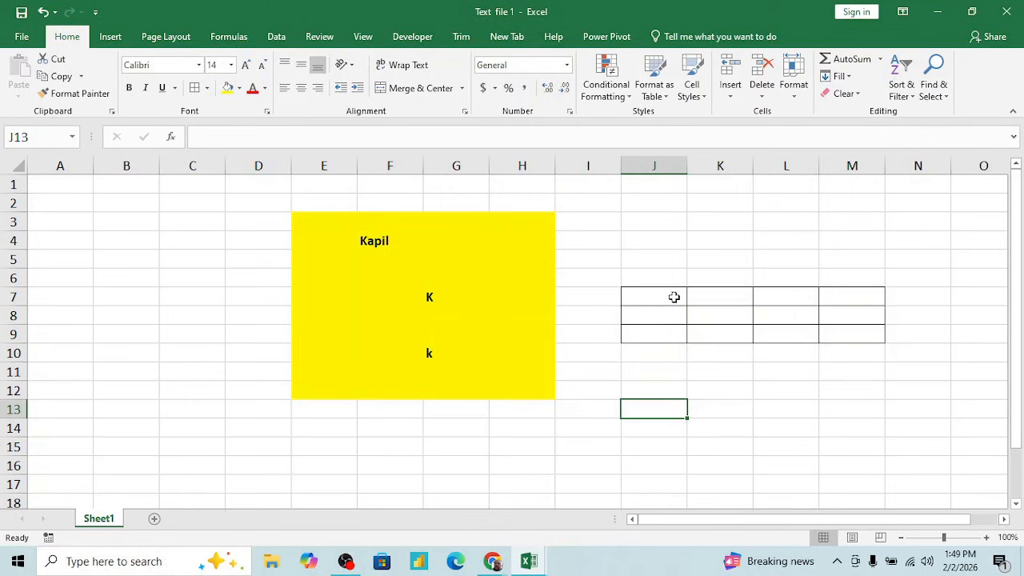
pyautogui.click(600, 327)
# - Save a copy of the workbook to the Desktop as "Text file csv" in CSV (Comma delimited) format
pyautogui.hotkey('alt', 'f')
pyautogui.press('a')
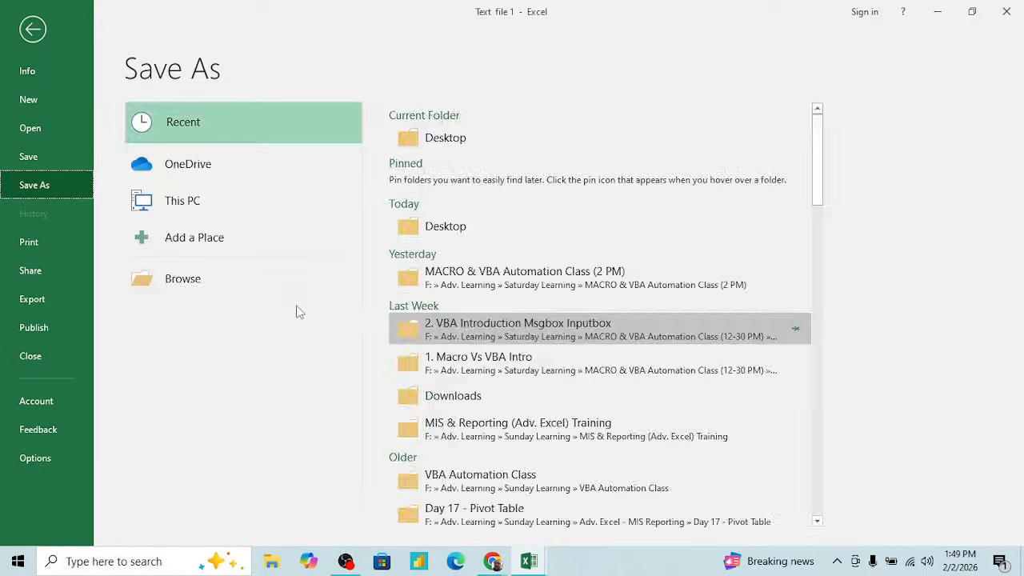
pyautogui.press('c')
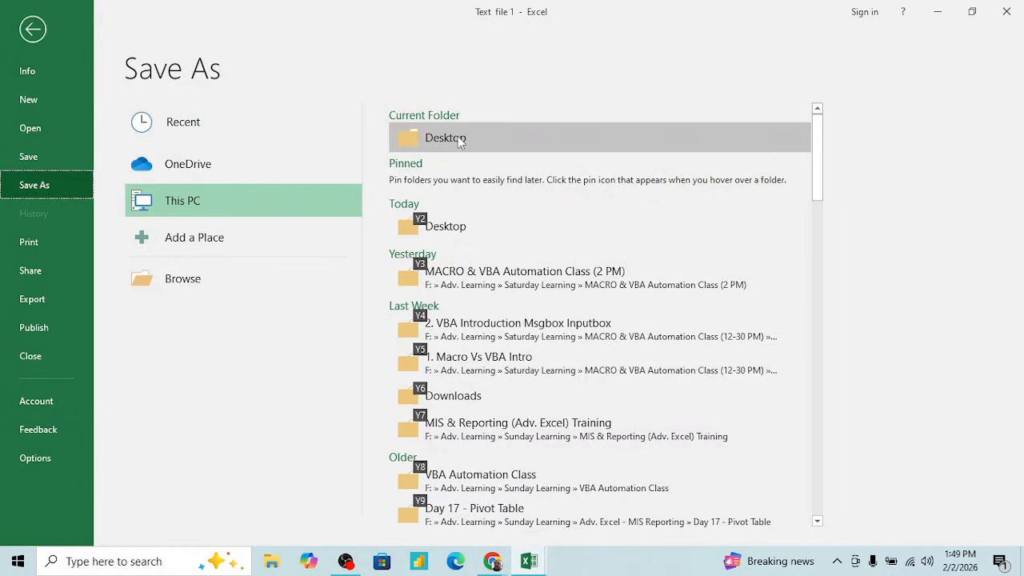
pyautogui.click(455, 137)
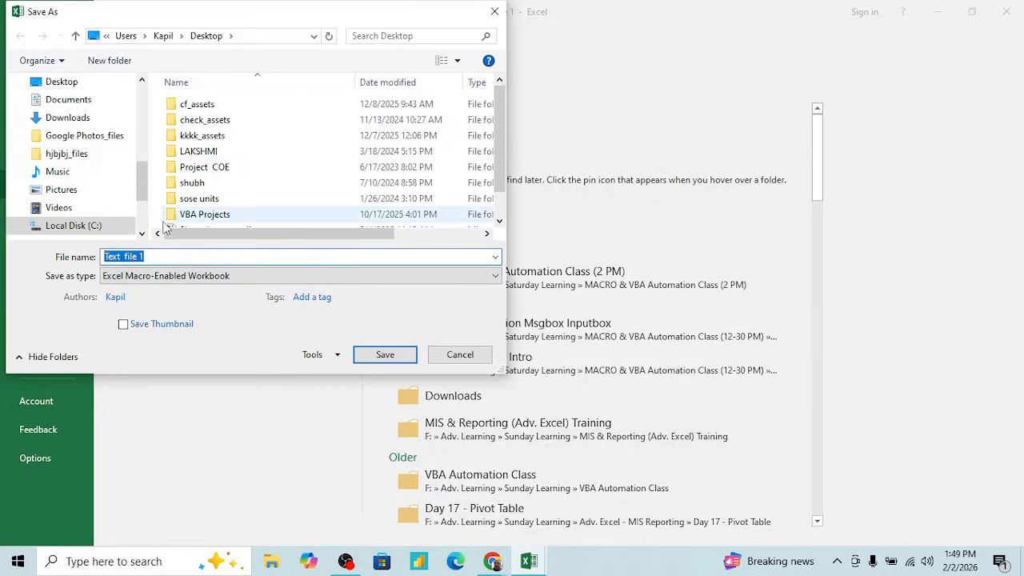
pyautogui.click(269, 257)
pyautogui.press('BackSpace')
pyautogui.write('csv')
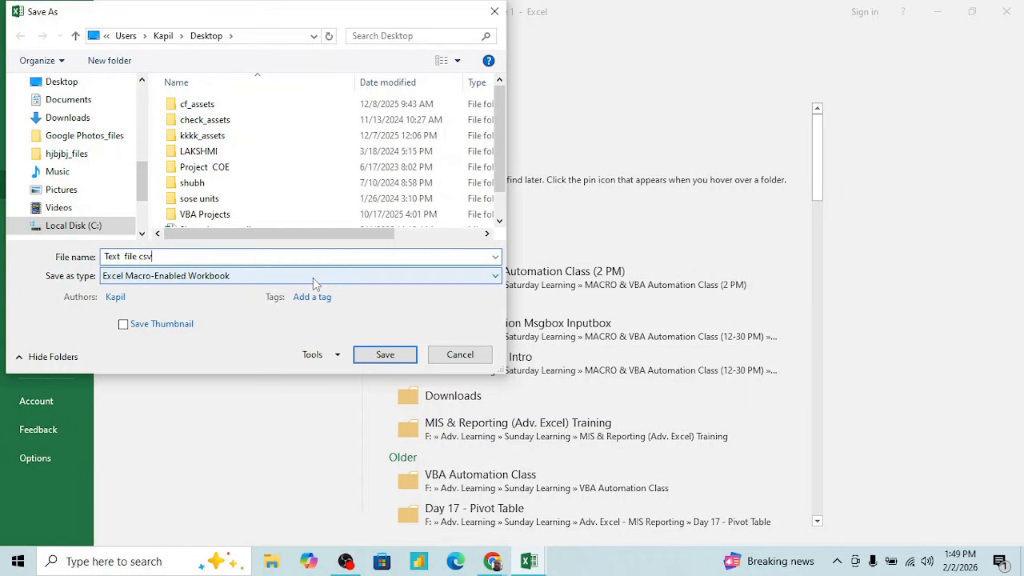
pyautogui.click(312, 278)
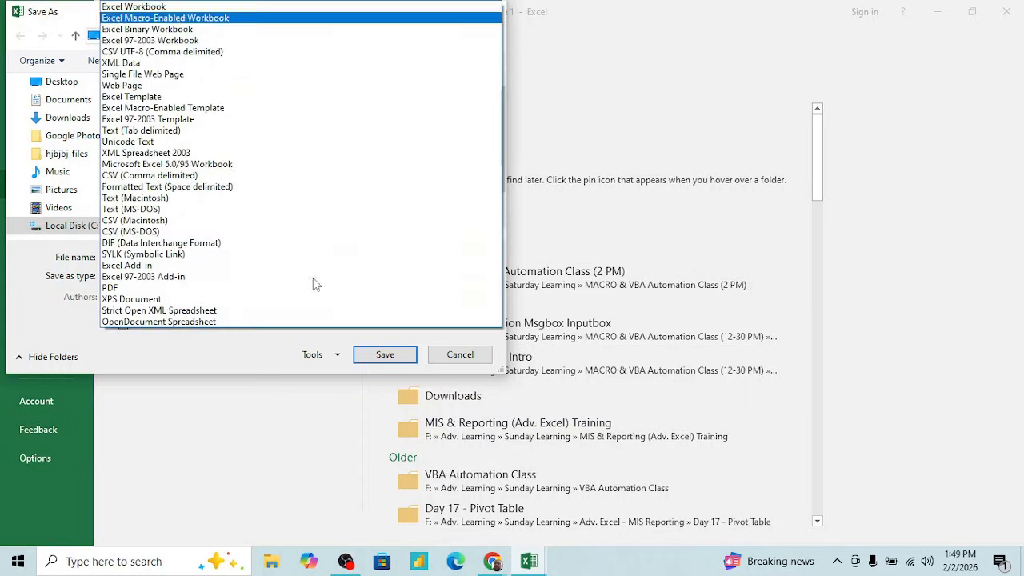
pyautogui.click(178, 177)
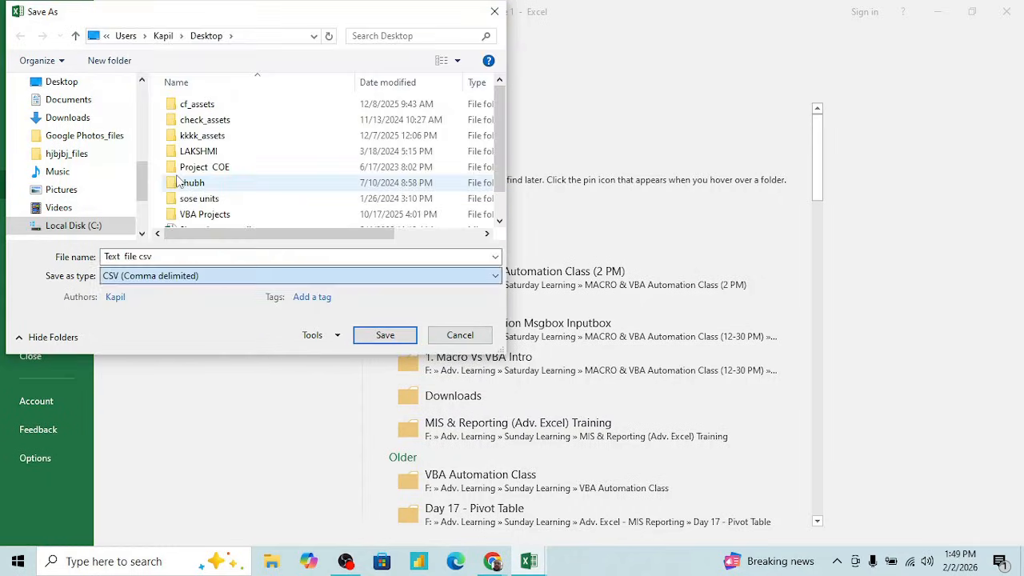
pyautogui.click(382, 334)
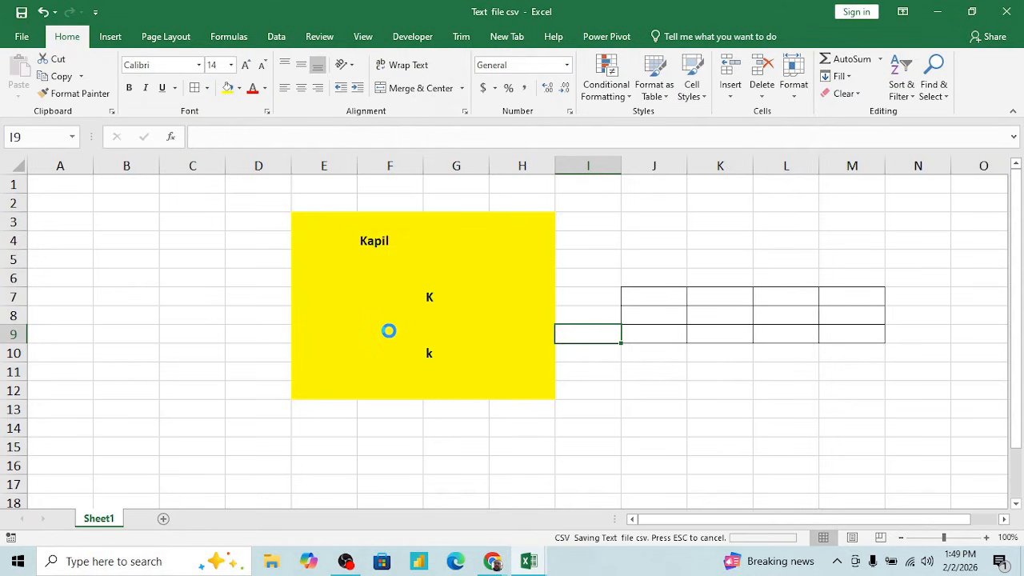
# - Close the CSV workbook and place Text file csv directly beside Text file 1 on the desktop
pyautogui.click(577, 375)
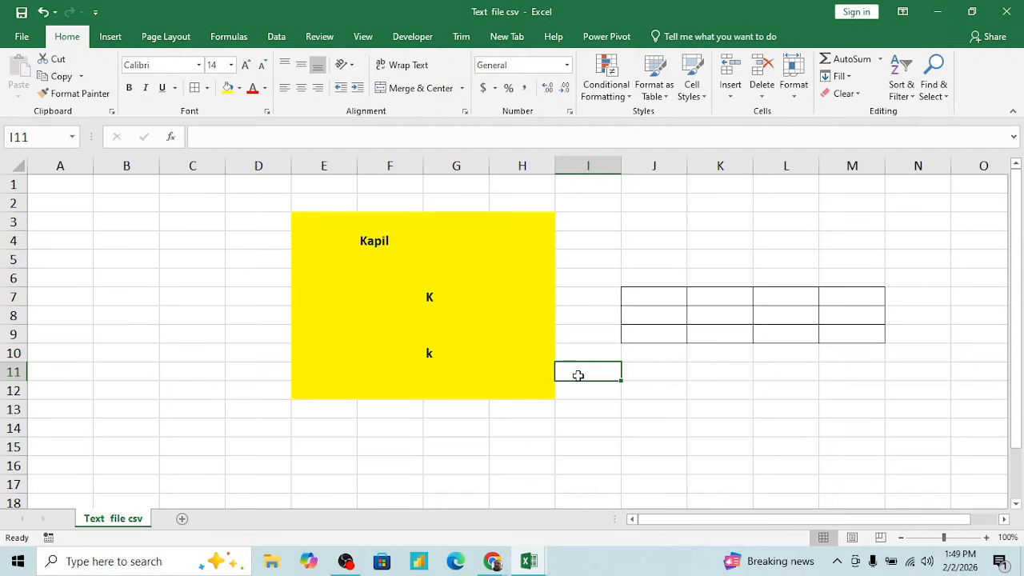
pyautogui.hotkey('alt', 'F4')
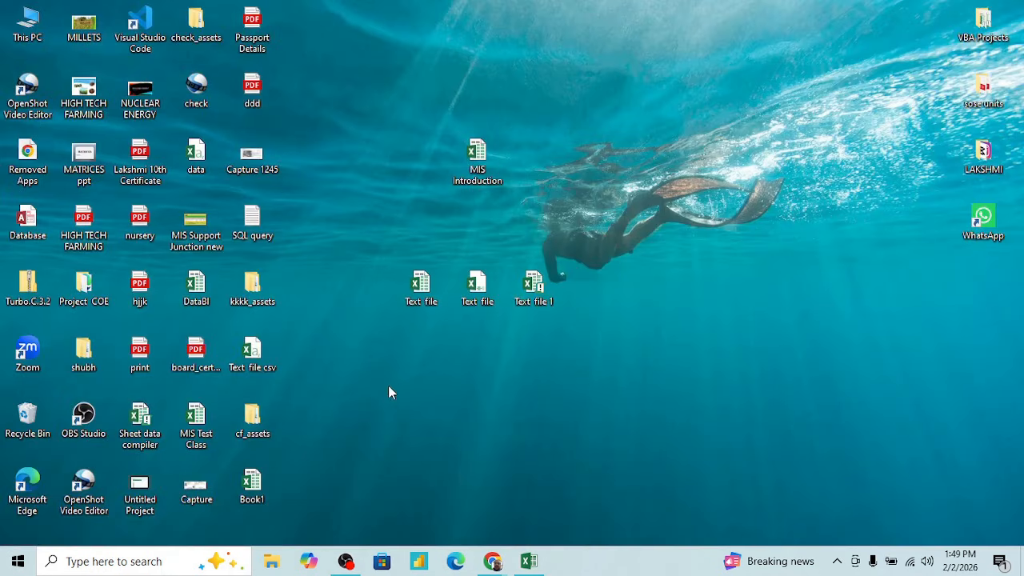
pyautogui.moveTo(252, 352); pyautogui.dragTo(596, 296)
# - Open Text file csv in Excel and check its file type and size in its properties
pyautogui.doubleClick(590, 286)
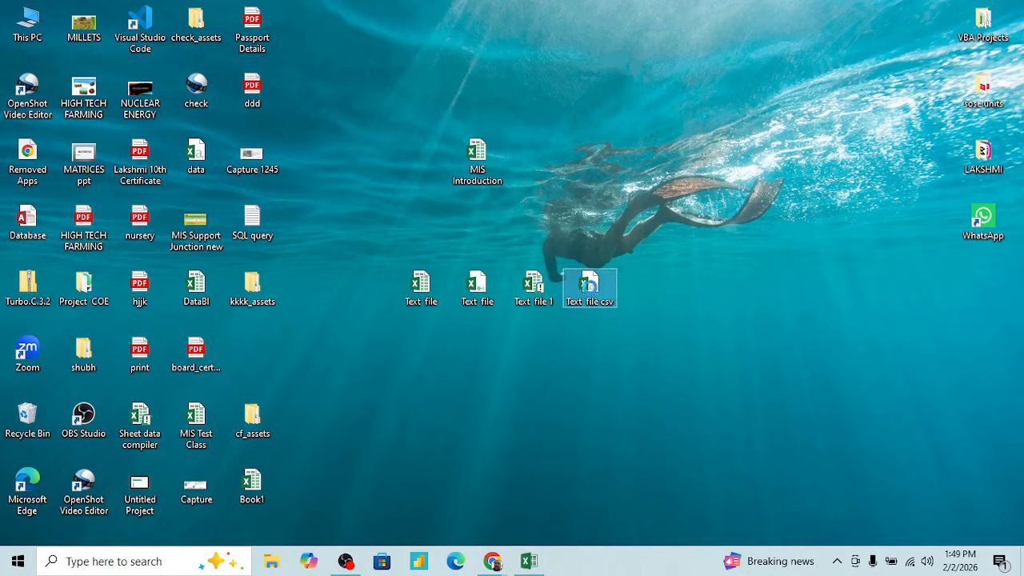
pyautogui.rightClick(590, 286)
pyautogui.click(640, 533)
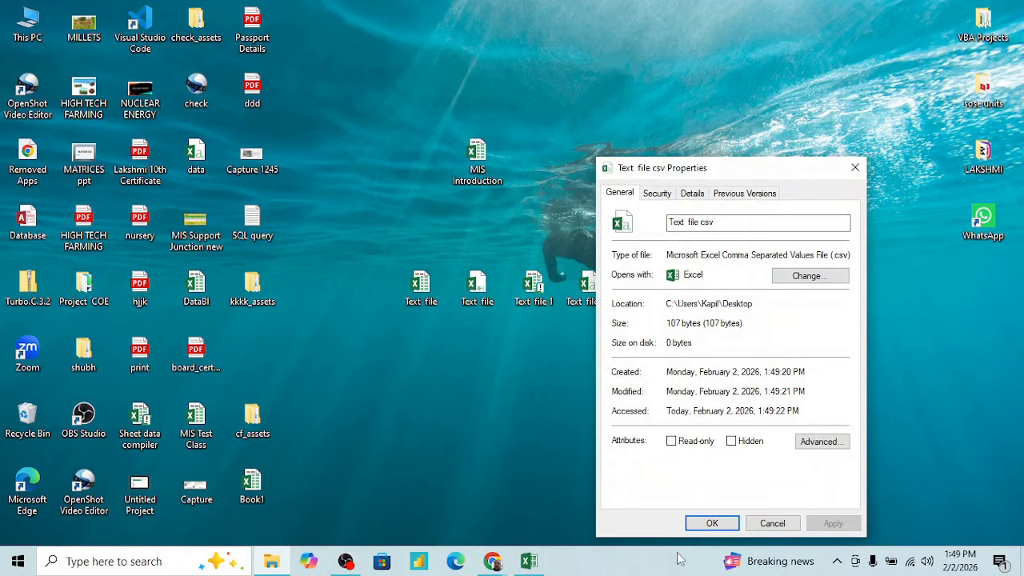
pyautogui.click(770, 523)
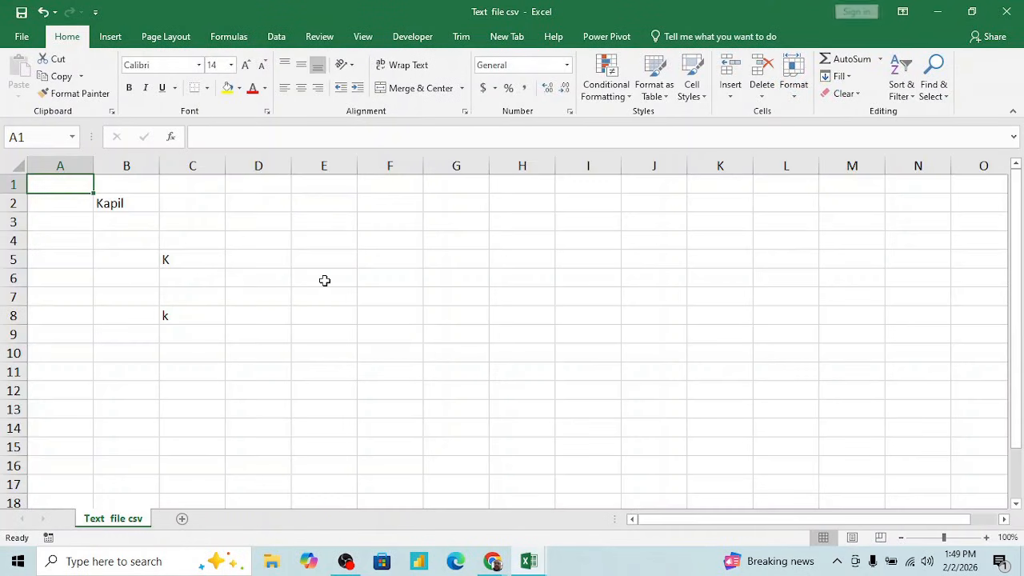
# - Apply all borders to the range D6:F11 in the reopened CSV file
pyautogui.click(424, 275)
pyautogui.press('Left')
pyautogui.press('Left')
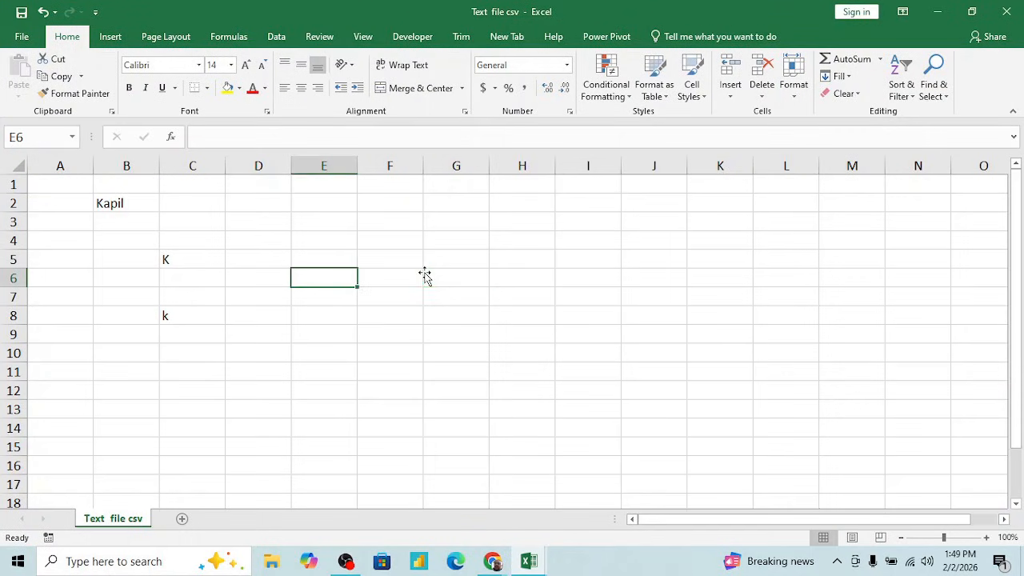
pyautogui.press('Home')
pyautogui.press('Right')
pyautogui.press('Right')
pyautogui.press('Right')
pyautogui.hotkey('shift', 'Right')
pyautogui.hotkey('shift', 'Right')
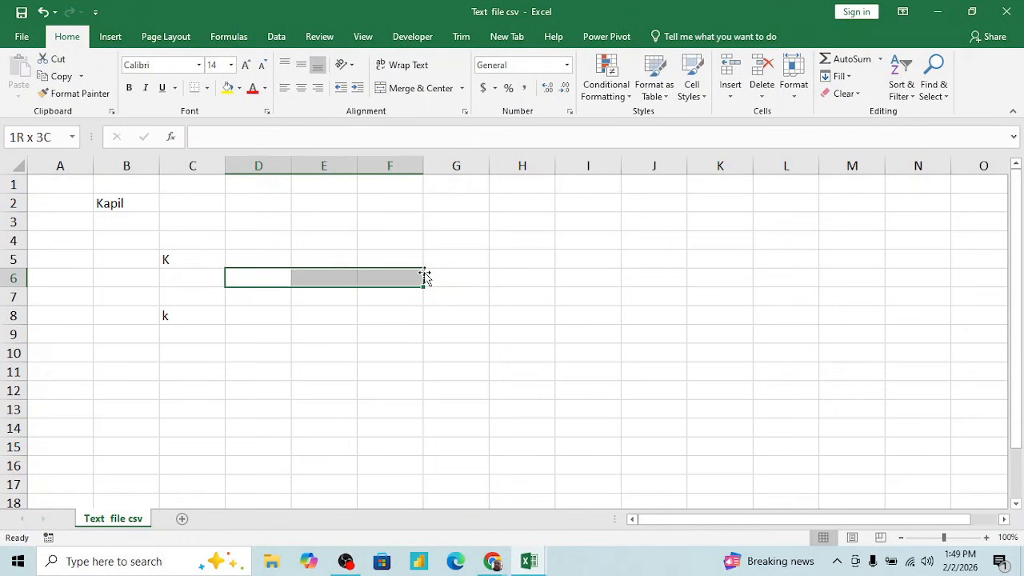
pyautogui.hotkey('shift', 'Down')
pyautogui.hotkey('shift', 'Down')
pyautogui.hotkey('shift', 'Down')
pyautogui.hotkey('shift', 'Down')
pyautogui.hotkey('shift', 'Down')
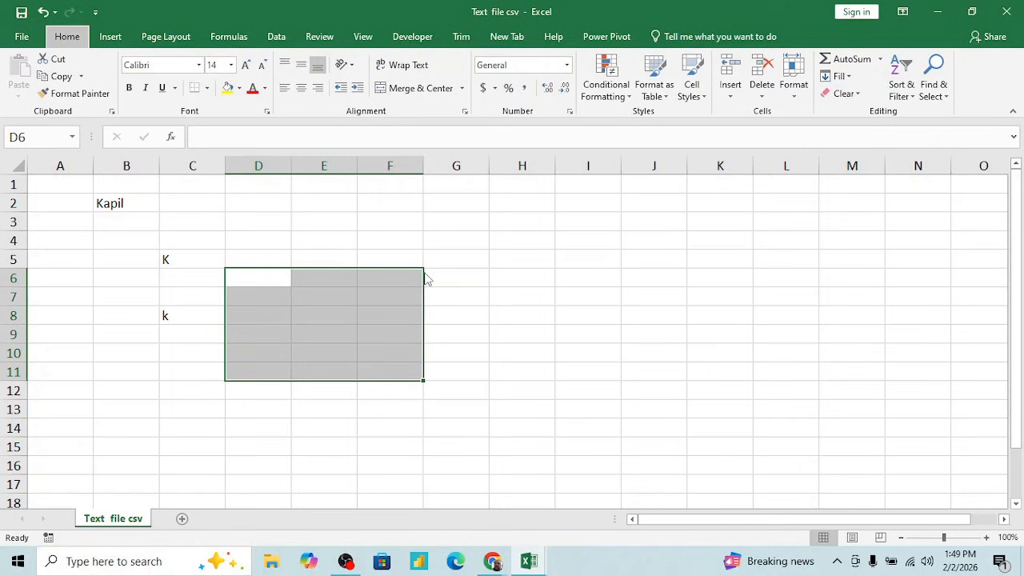
pyautogui.hotkey('alt', 'h')
pyautogui.press('b')
pyautogui.press('a')
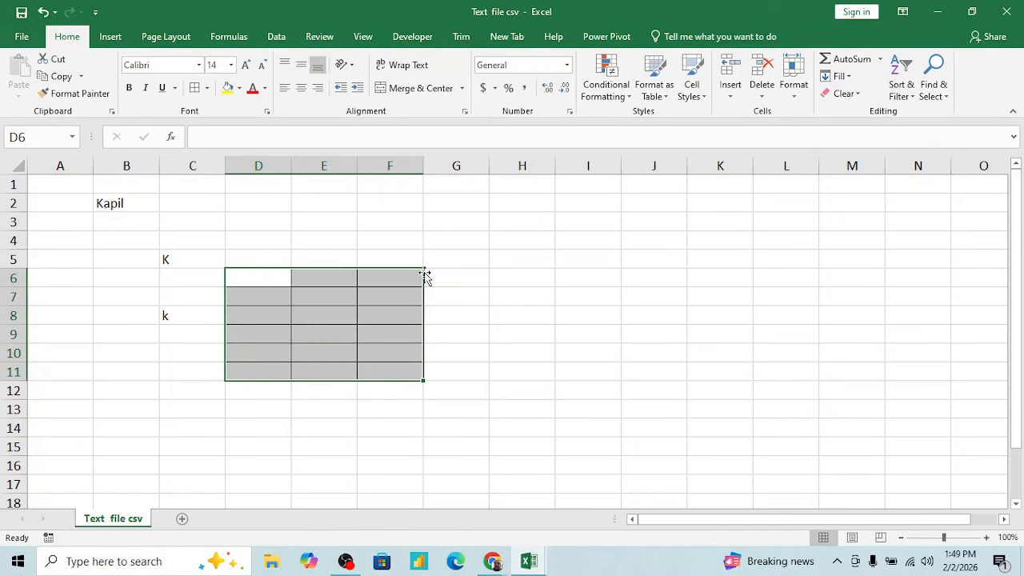
# - Fill the range H7:K10 with yellow
pyautogui.click(537, 291)
pyautogui.hotkey('shift', 'Down')
pyautogui.hotkey('shift', 'Down')
pyautogui.hotkey('shift', 'Down')
pyautogui.hotkey('shift', 'Right')
pyautogui.hotkey('shift', 'Right')
pyautogui.hotkey('shift', 'Right')
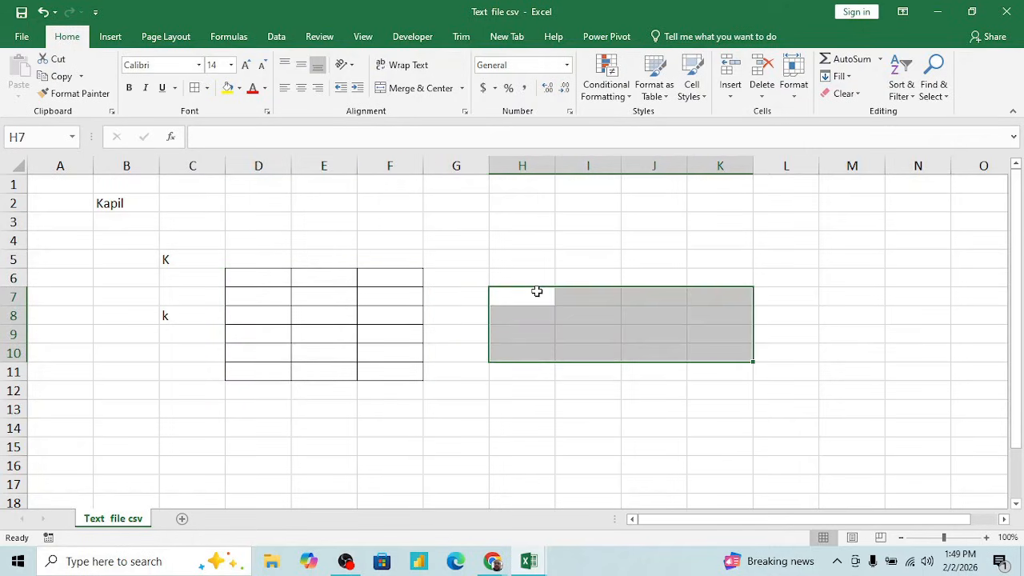
pyautogui.click(227, 88)
pyautogui.click(480, 314)
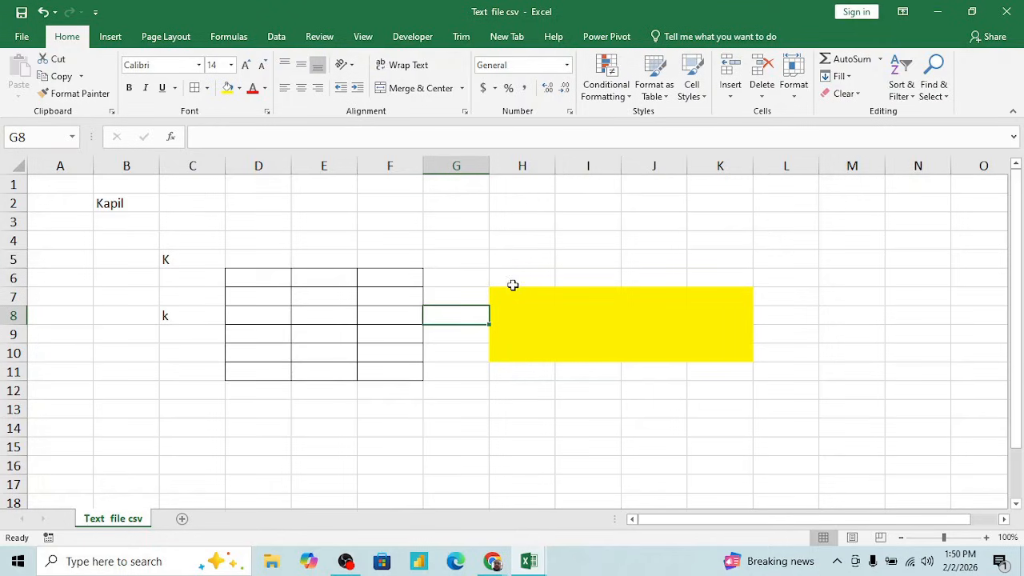
# - Increase the font size of the text in cell B2 to 18 and close the CSV workbook
pyautogui.click(475, 275)
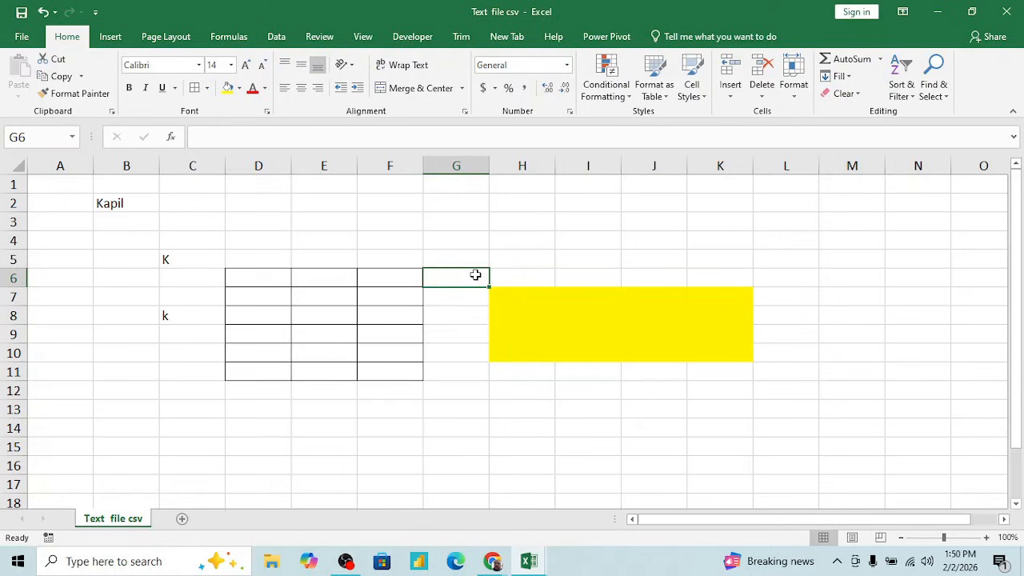
pyautogui.press('Up')
pyautogui.press('Up')
pyautogui.press('Left')
pyautogui.press('Left')
pyautogui.press('Left')
pyautogui.press('Left')
pyautogui.press('Left')
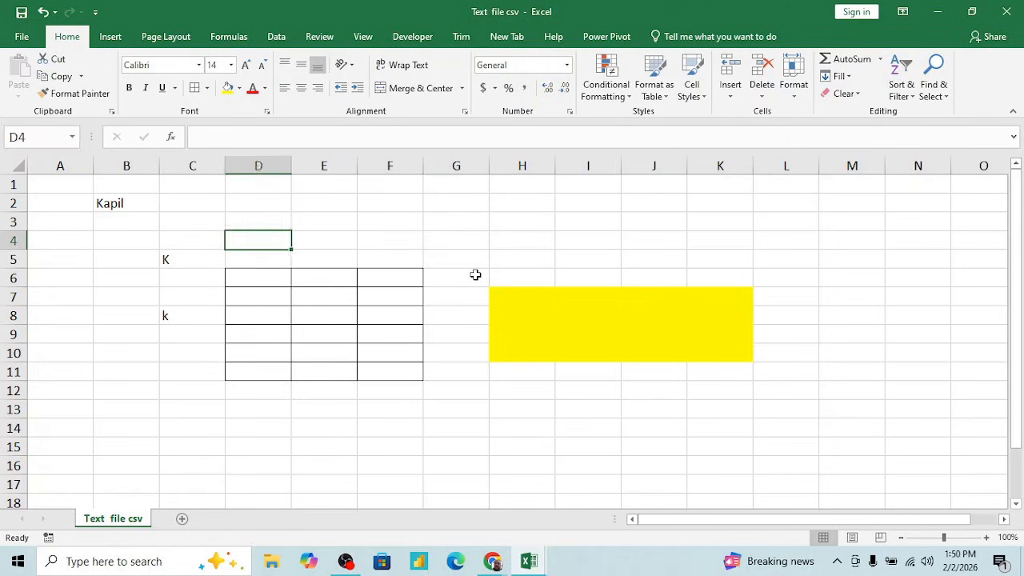
pyautogui.press('Up')
pyautogui.press('Up')
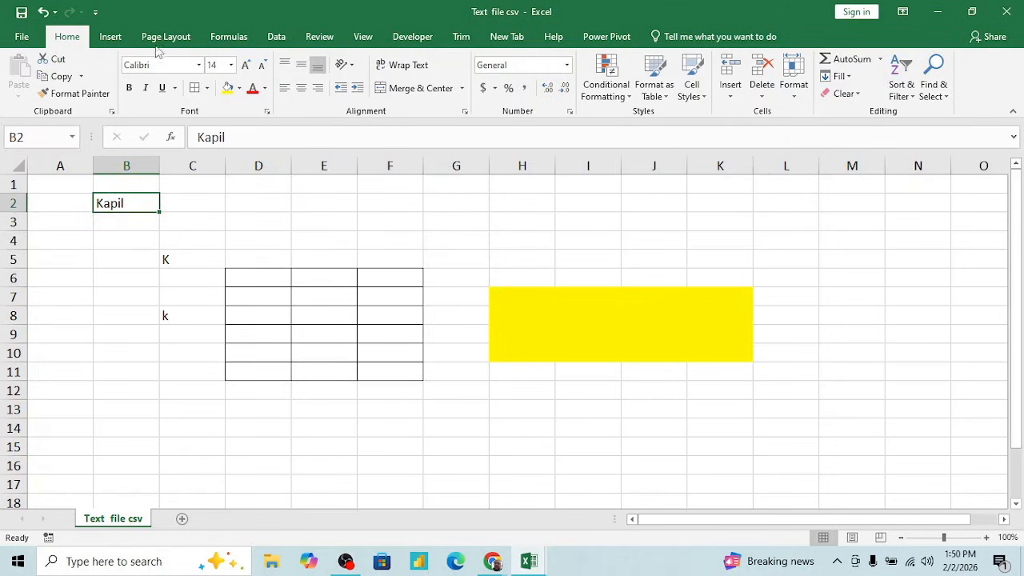
pyautogui.click(249, 66)
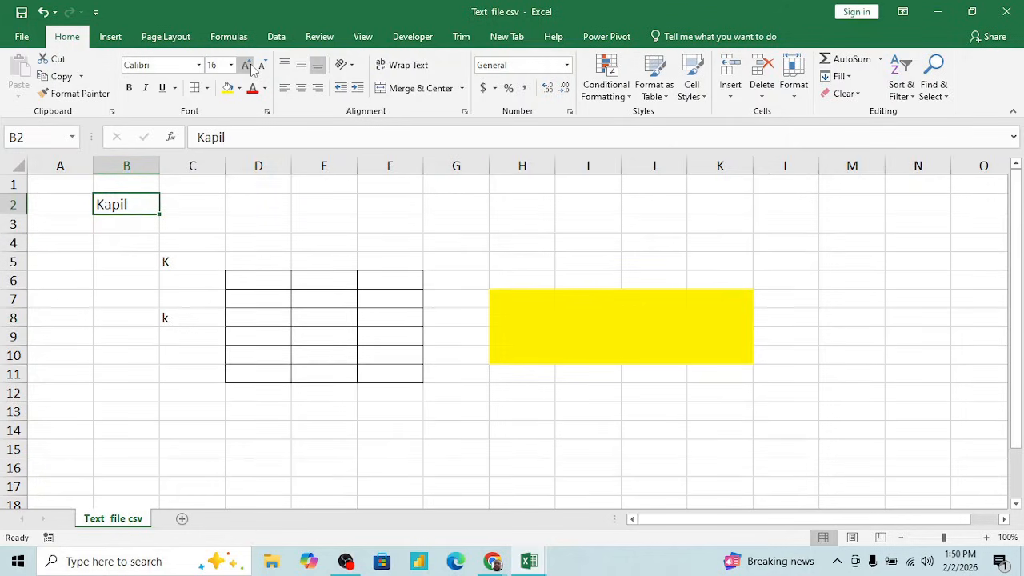
pyautogui.click(248, 65)
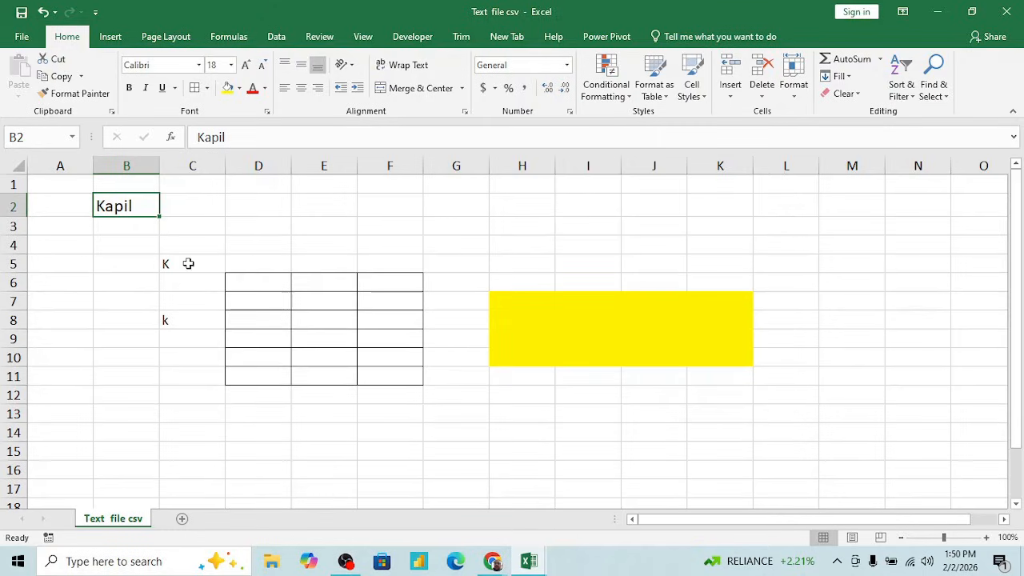
pyautogui.click(188, 263)
pyautogui.click(139, 208)
pyautogui.hotkey('alt', 'F4')
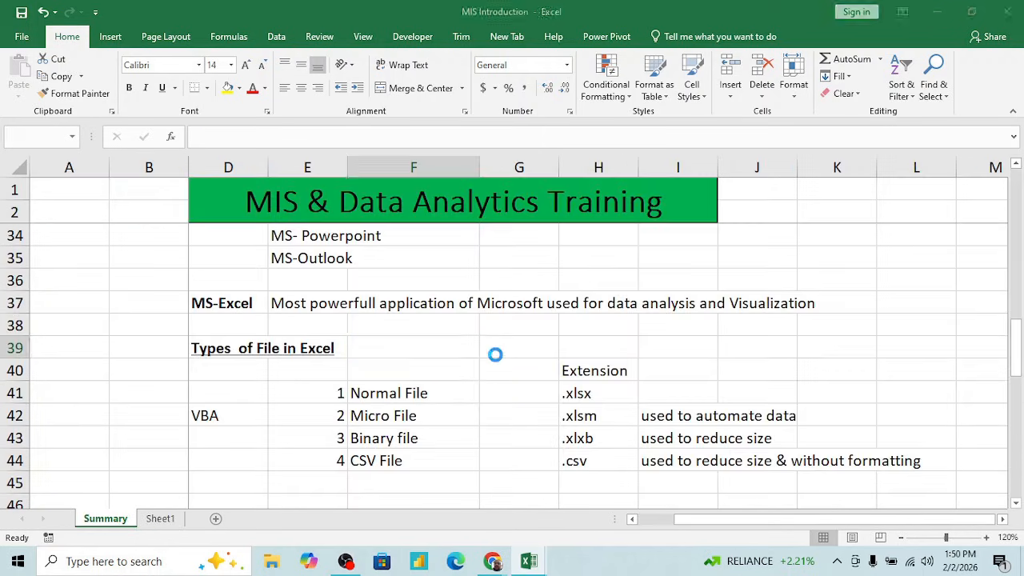
# - Show the Windows desktop and examine the size of Text file csv in its properties
pyautogui.press('super+d')
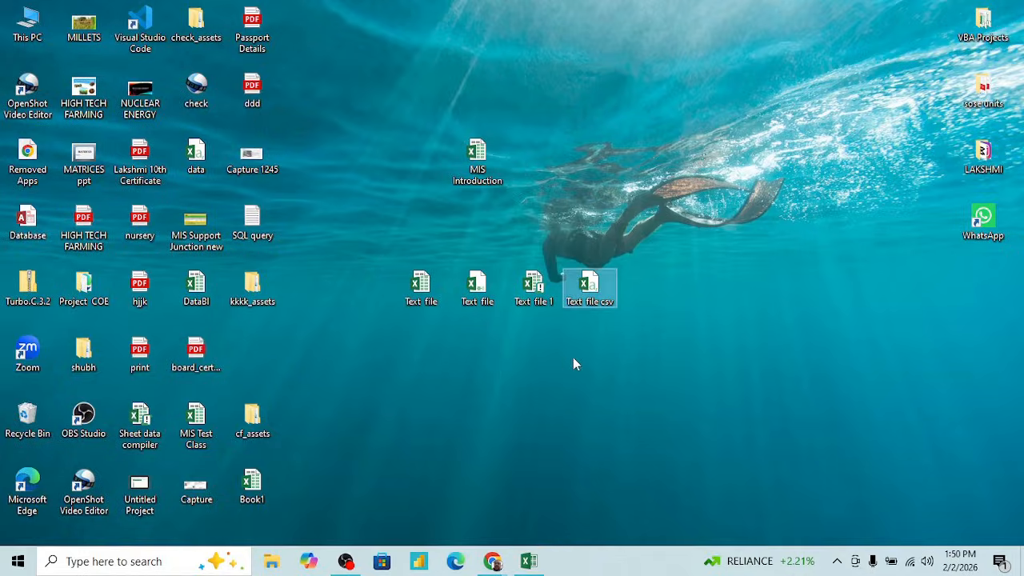
pyautogui.rightClick(591, 310)
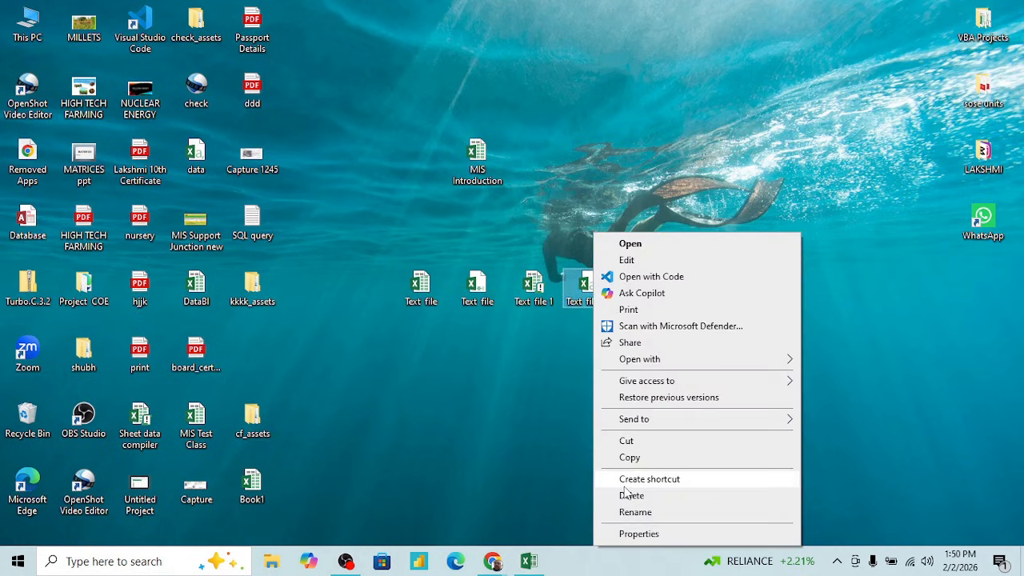
pyautogui.click(656, 534)
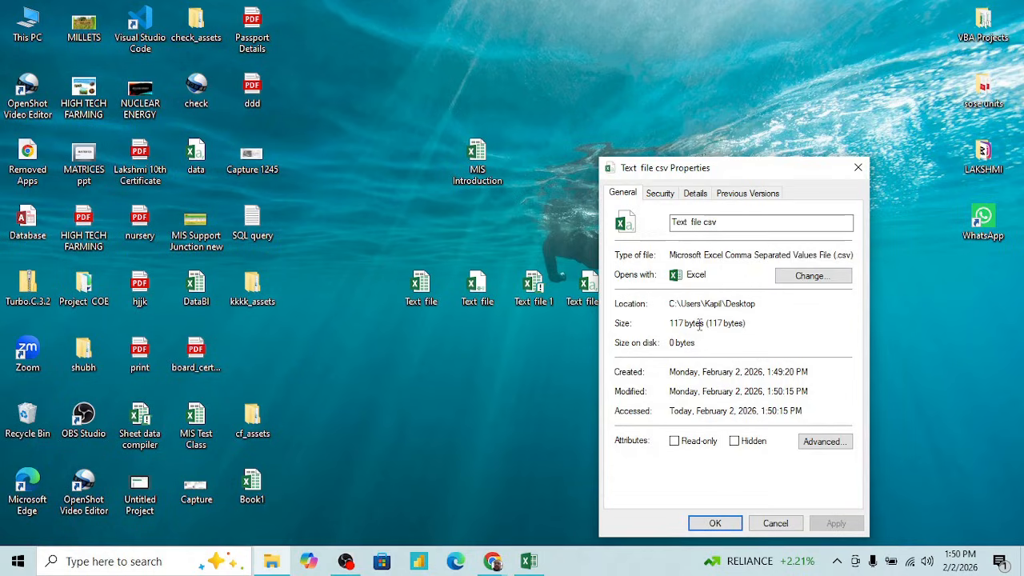
# - Compare the size of Text file 1 with that of Text file csv in their properties, then close both property windows
pyautogui.click(528, 285)
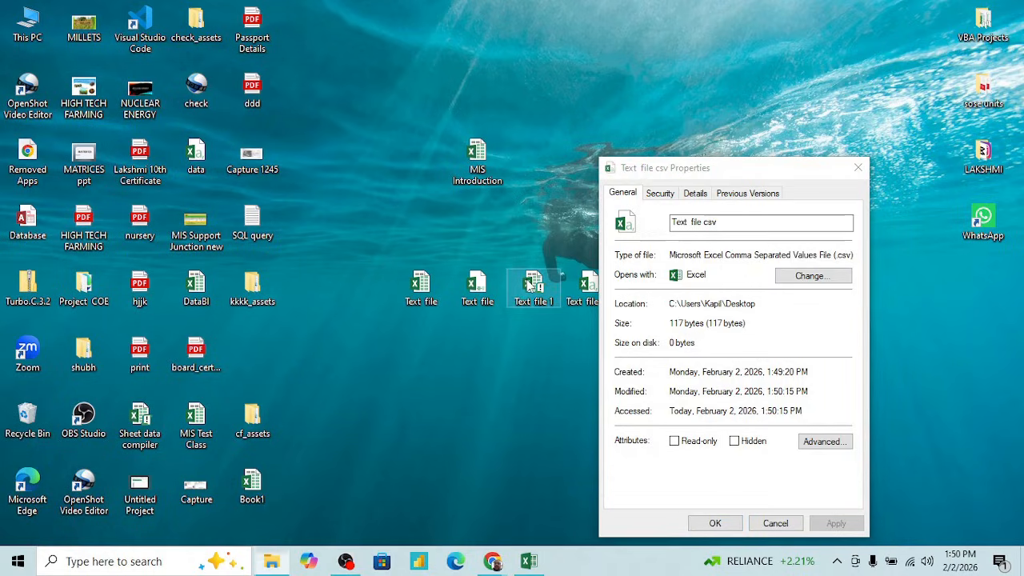
pyautogui.rightClick(527, 285)
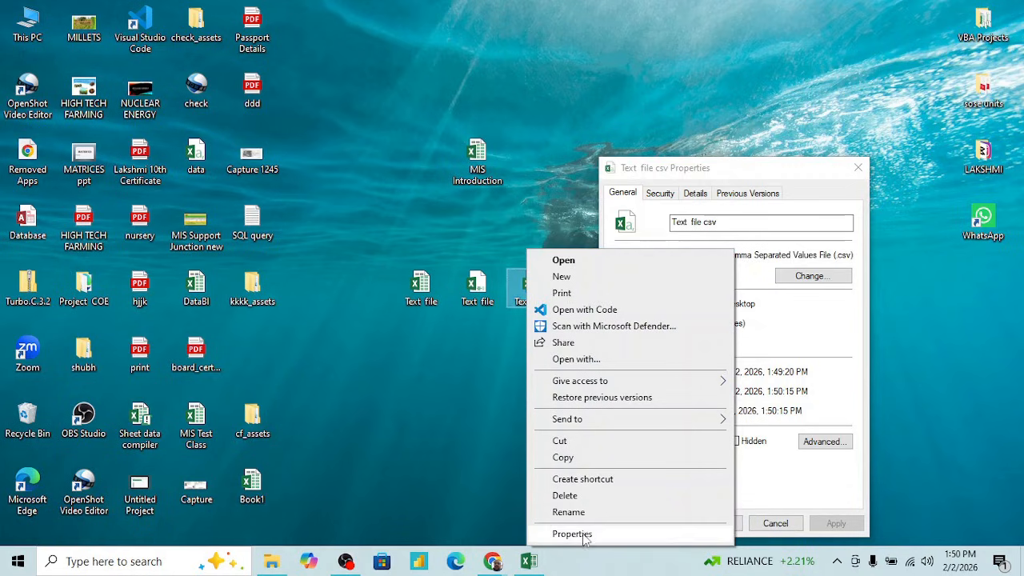
pyautogui.click(572, 534)
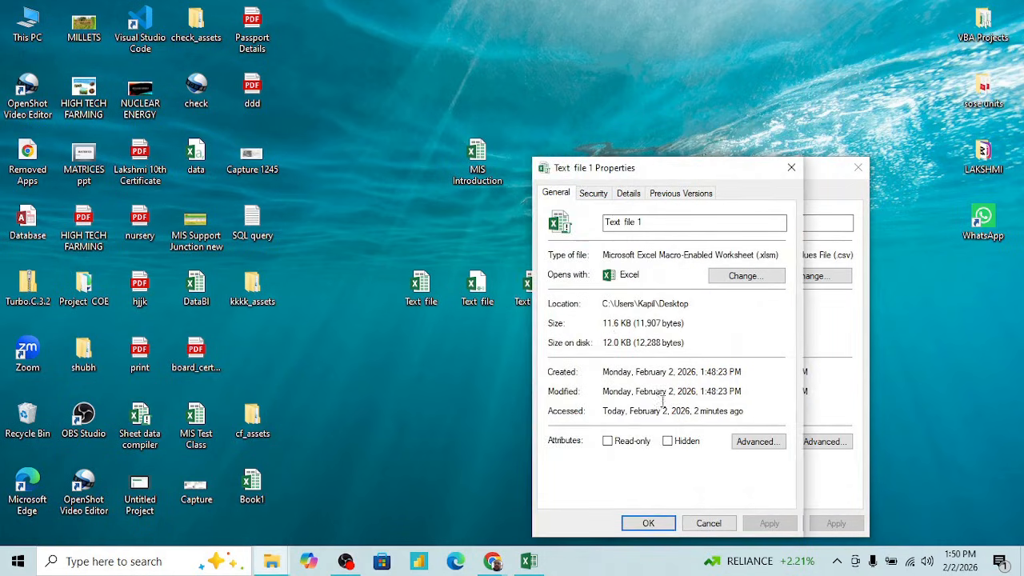
pyautogui.click(718, 526)
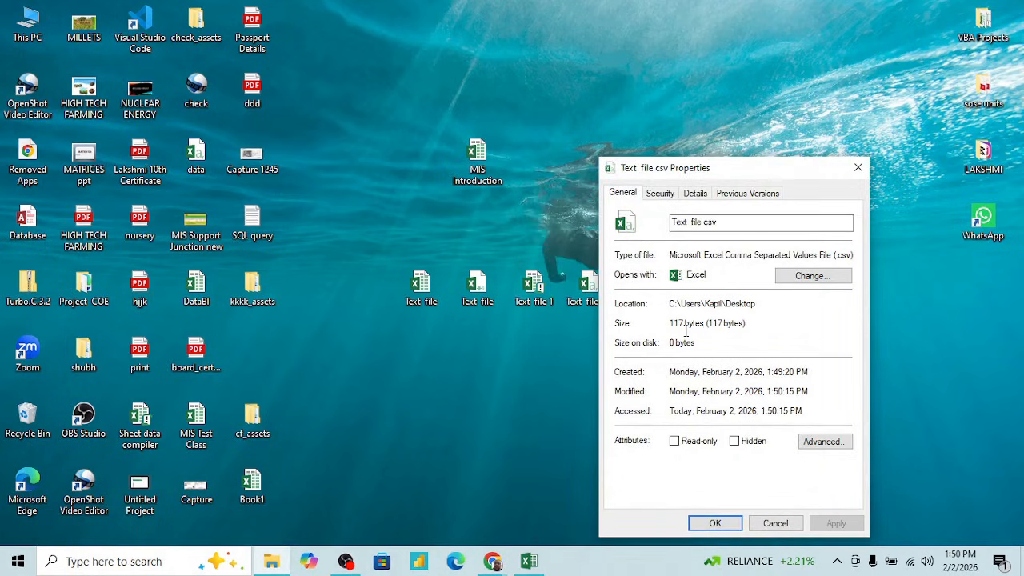
pyautogui.click(776, 523)
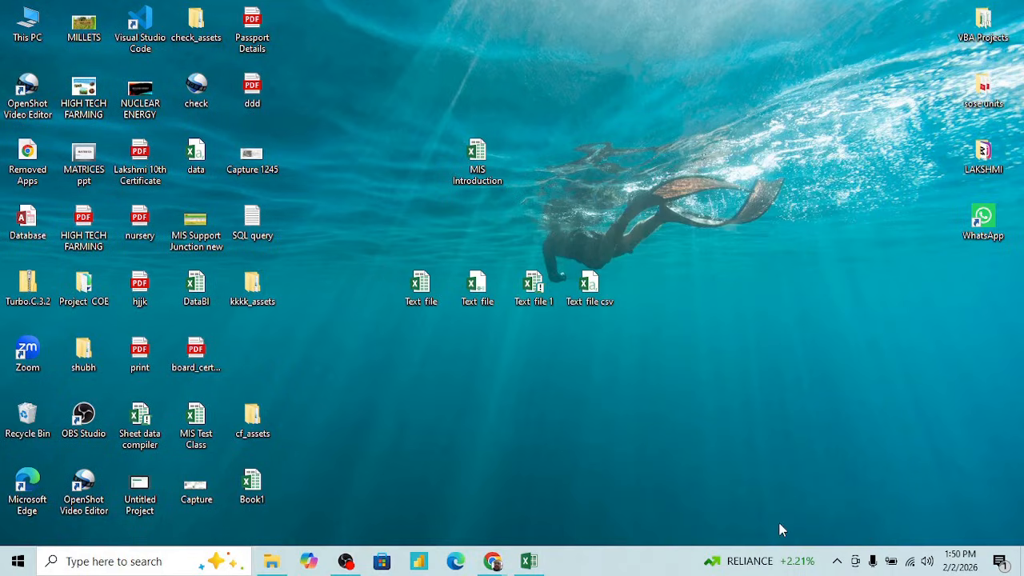
# - Open Text file csv from the desktop and examine its cells to check how the saved formatting was kept
pyautogui.click(595, 292)
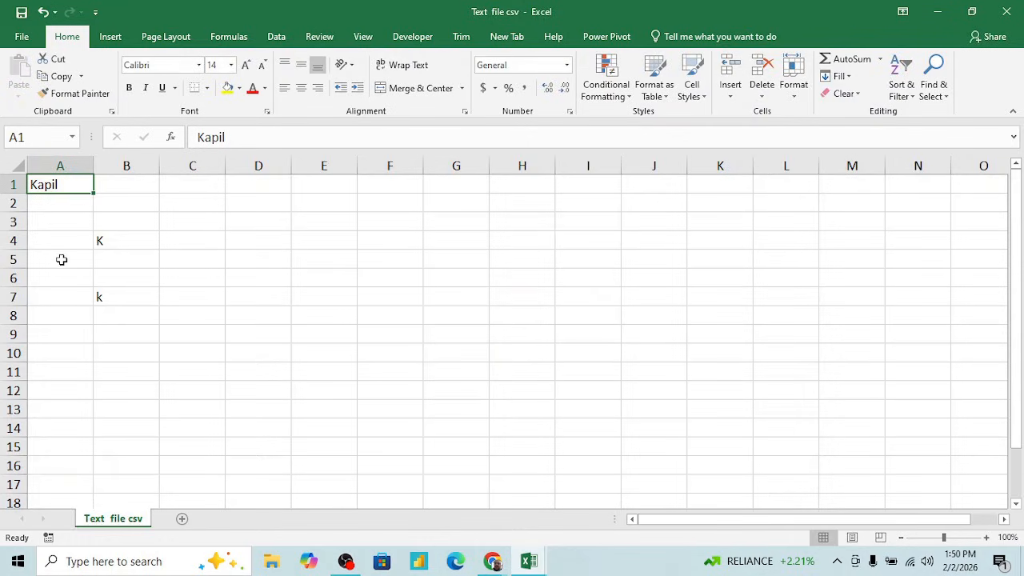
pyautogui.click(144, 206)
pyautogui.press('Left')
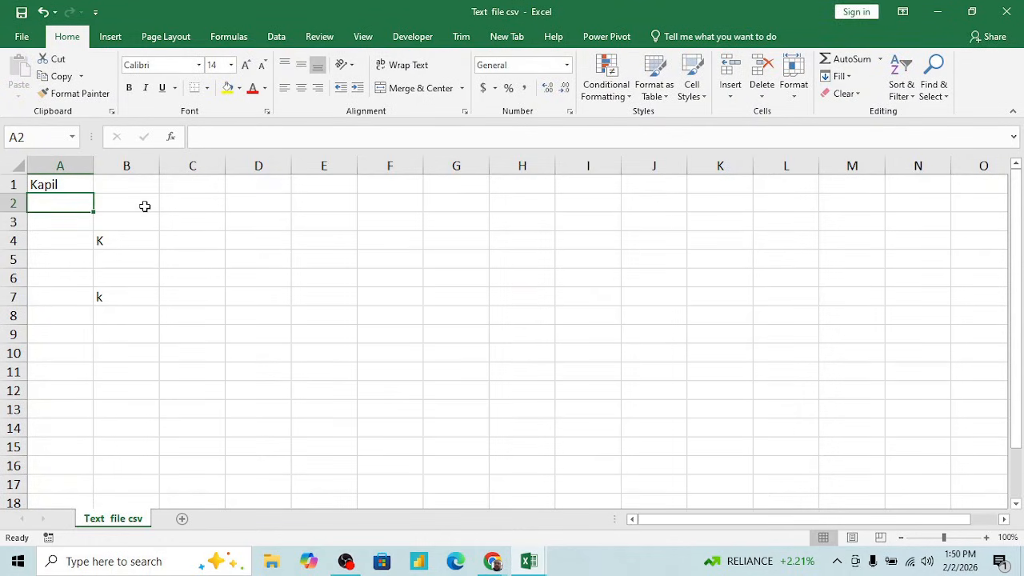
pyautogui.press('Up')
pyautogui.press('Down')
pyautogui.press('Down')
pyautogui.press('Right')
pyautogui.press('Down')
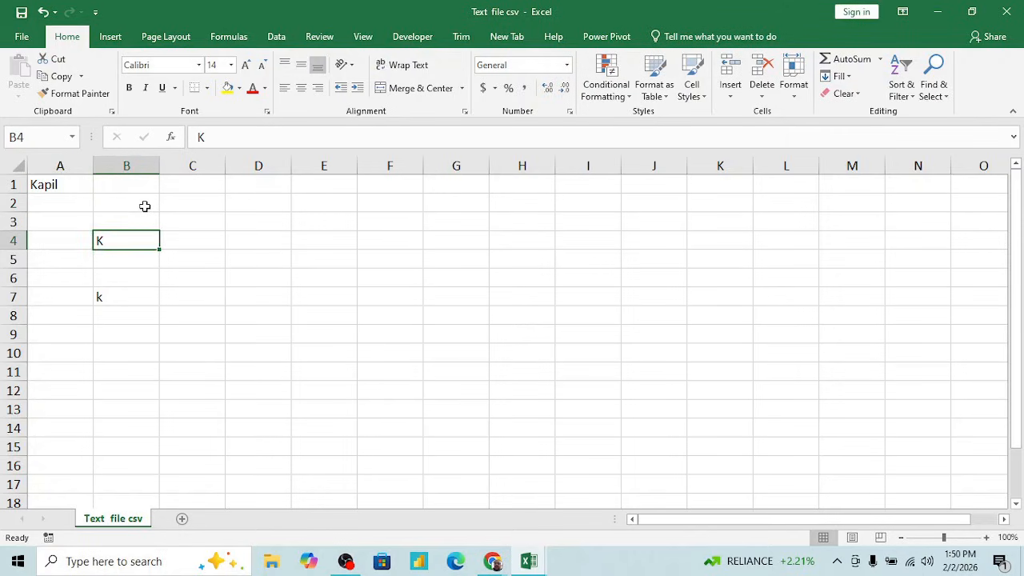
pyautogui.press('Down')
pyautogui.press('Down')
pyautogui.press('Down')
pyautogui.press('Down')
pyautogui.press('Down')
pyautogui.press('Right')
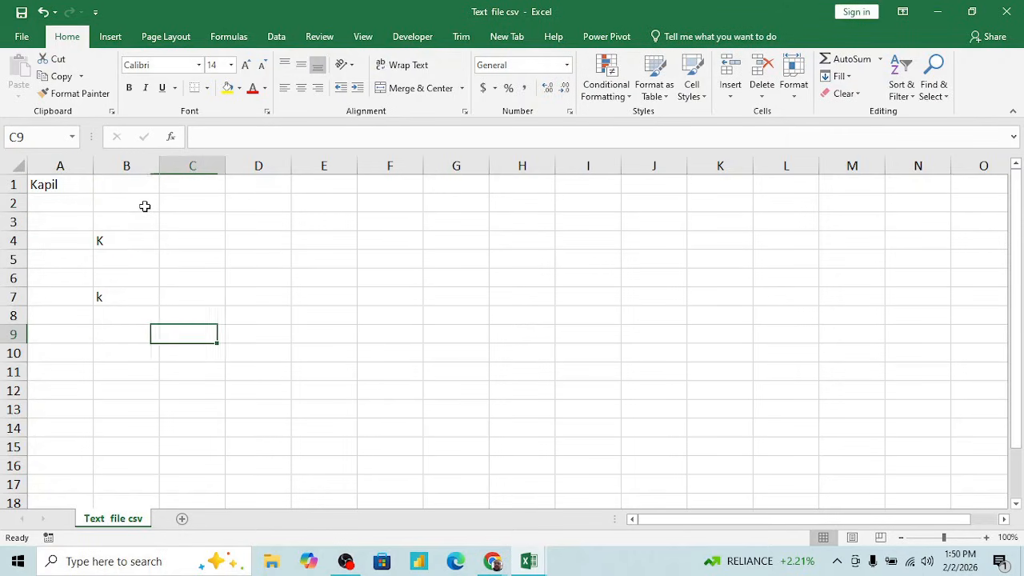
pyautogui.press('Left')
# - Switch to the MIS Introduction workbook and review the Binary file and CSV File rows in the list of Excel file types
pyautogui.hotkey('alt', 'Tab')
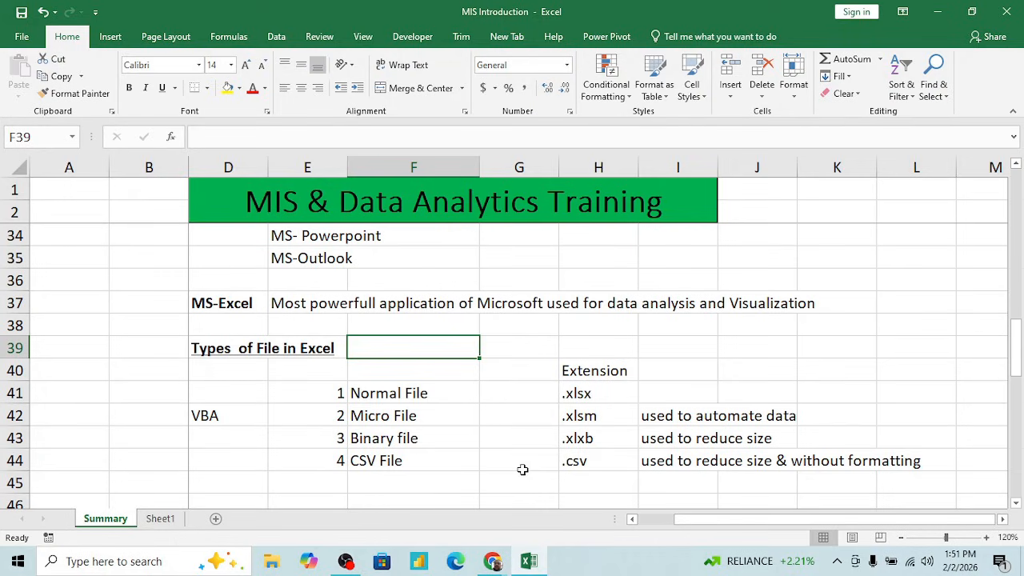
pyautogui.press('Up')
pyautogui.click(436, 441)
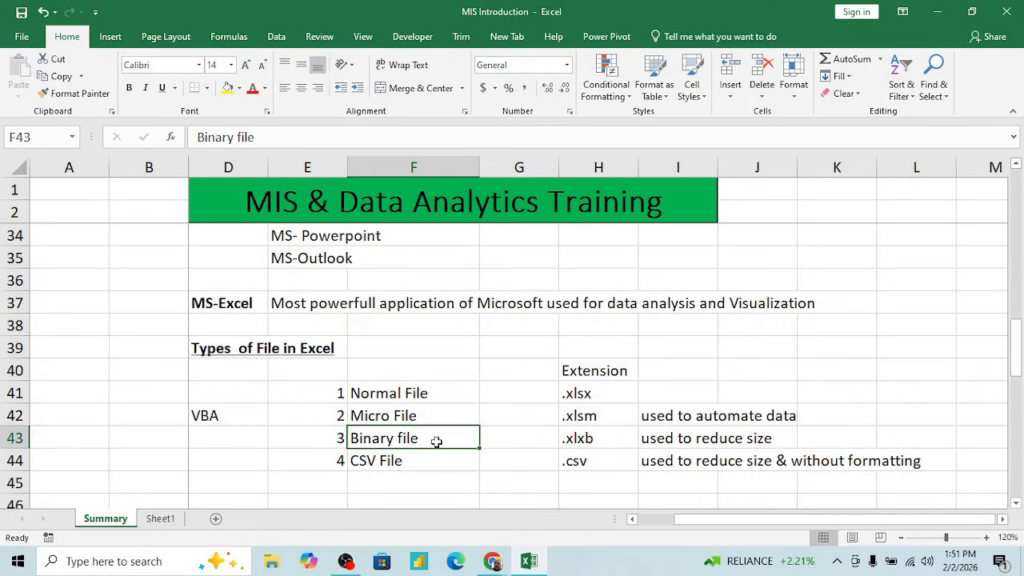
pyautogui.hotkey('shift', 'Right')
pyautogui.hotkey('shift', 'Right')
pyautogui.hotkey('shift', 'Right')
pyautogui.press('Down')
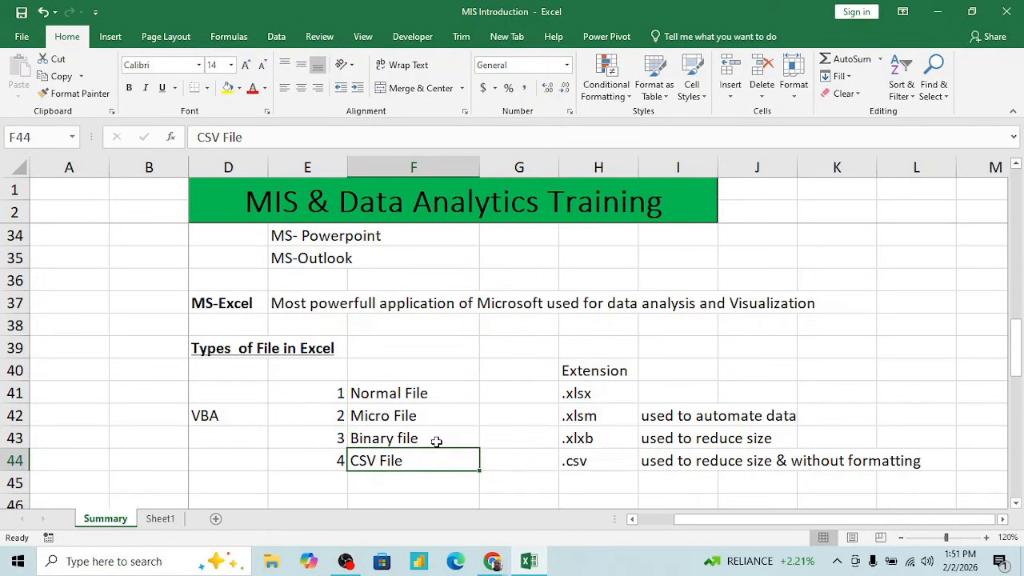
pyautogui.hotkey('shift', 'Right')
pyautogui.hotkey('shift', 'Right')
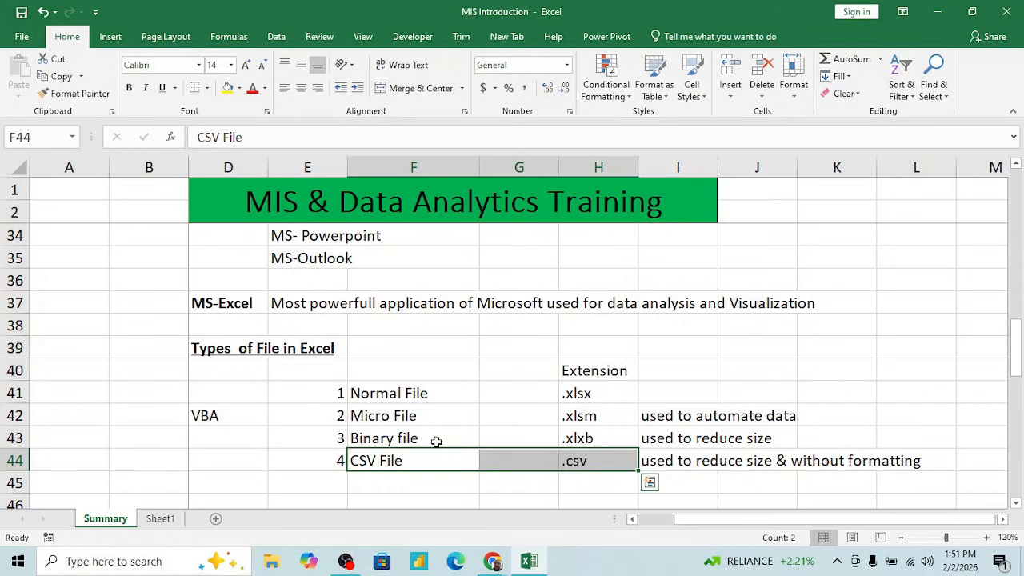
pyautogui.doubleClick(434, 425)
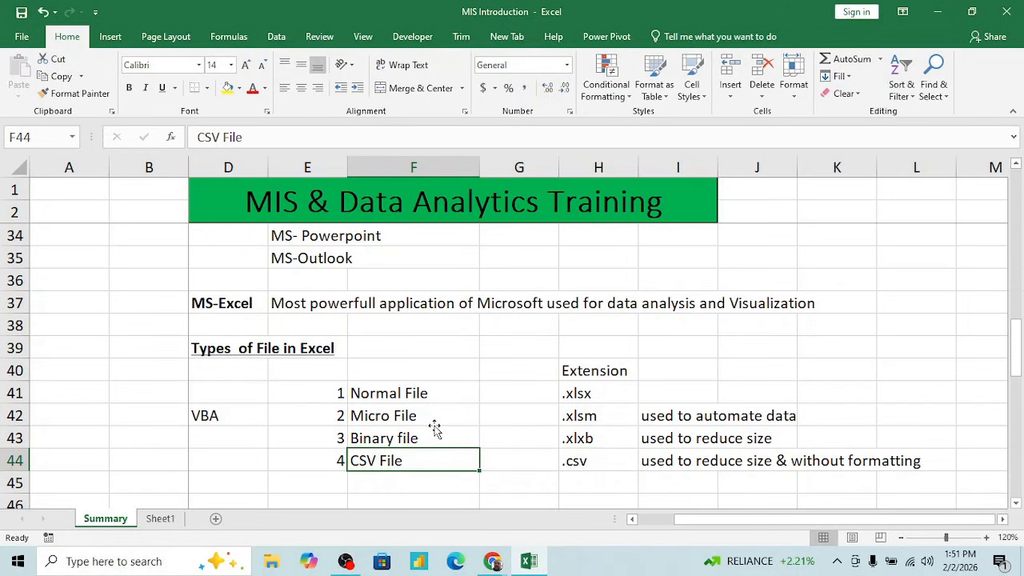
# - Go to the MS - Excel section of the Summary sheet and review the terms Cell, Row, Column and Range in F48:F51
pyautogui.press('Down')
pyautogui.press('Down')
pyautogui.press('Down')
pyautogui.press('Down')
pyautogui.press('Down')
pyautogui.press('Down')
pyautogui.press('Down')
pyautogui.press('Down')
pyautogui.press('Down')
pyautogui.press('Down')
pyautogui.press('Down')
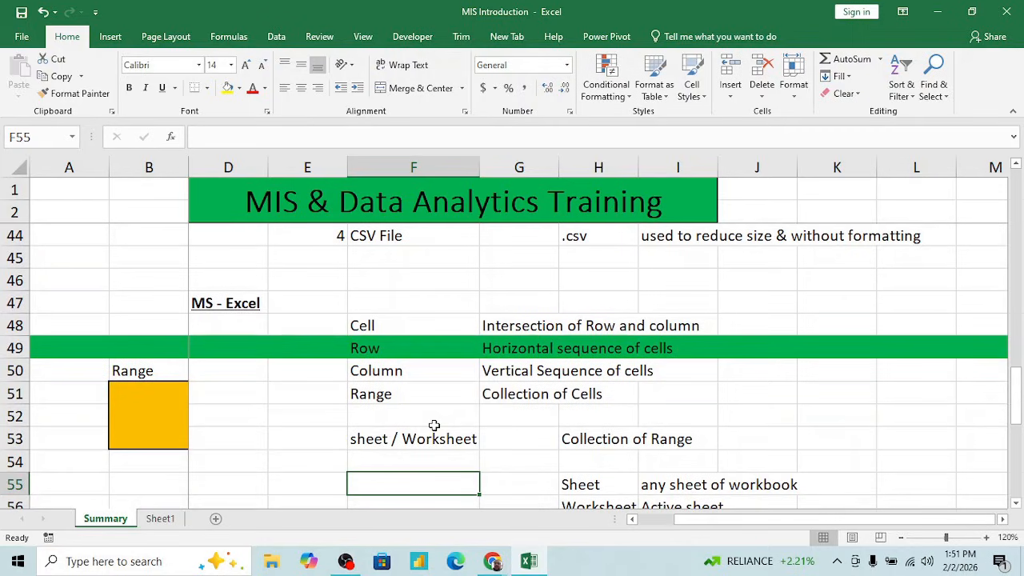
pyautogui.press('Up')
pyautogui.press('Up')
pyautogui.press('Up')
pyautogui.press('Up')
pyautogui.press('Up')
pyautogui.press('Up')
pyautogui.press('Up')
pyautogui.press('Up')
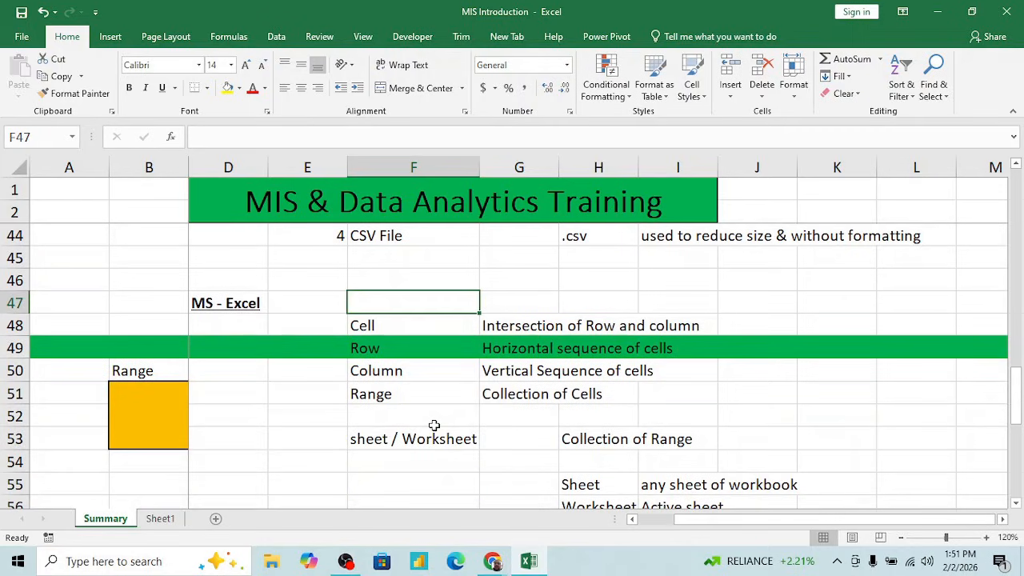
pyautogui.press('Left')
pyautogui.press('Left')
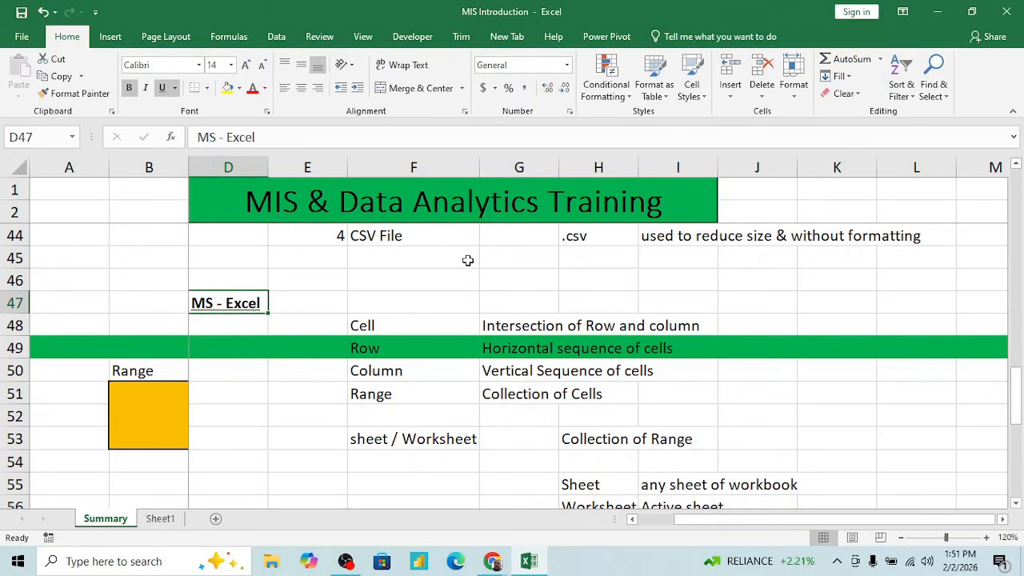
pyautogui.click(1015, 503)
pyautogui.click(1016, 503)
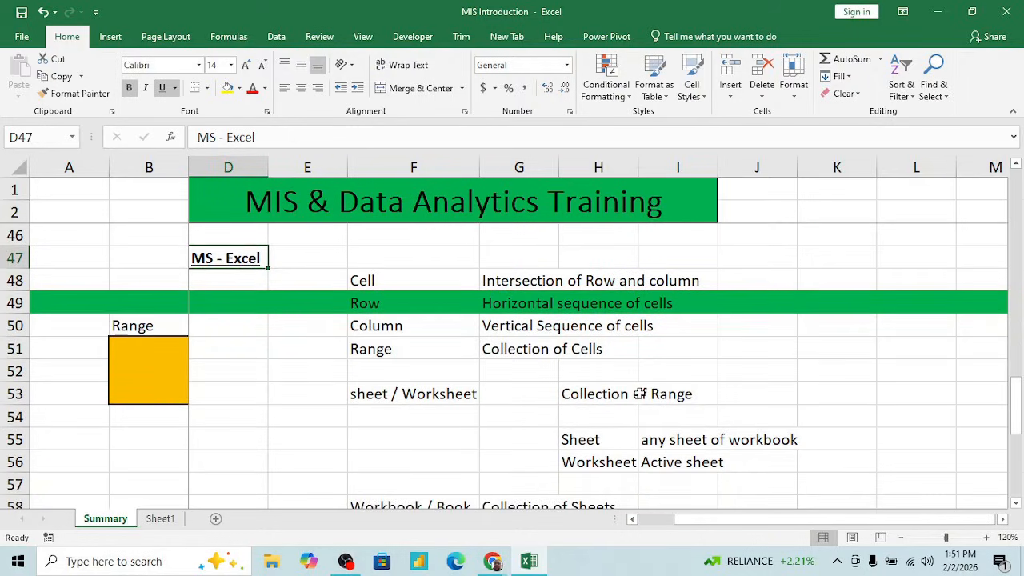
pyautogui.click(396, 279)
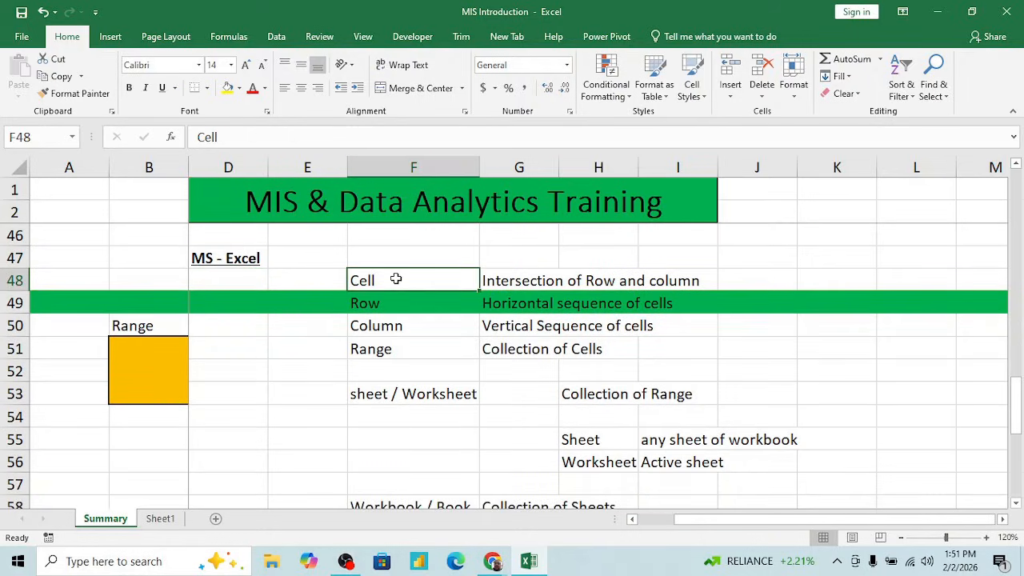
pyautogui.hotkey('shift', 'Down')
pyautogui.hotkey('shift', 'Down')
pyautogui.hotkey('shift', 'Down')
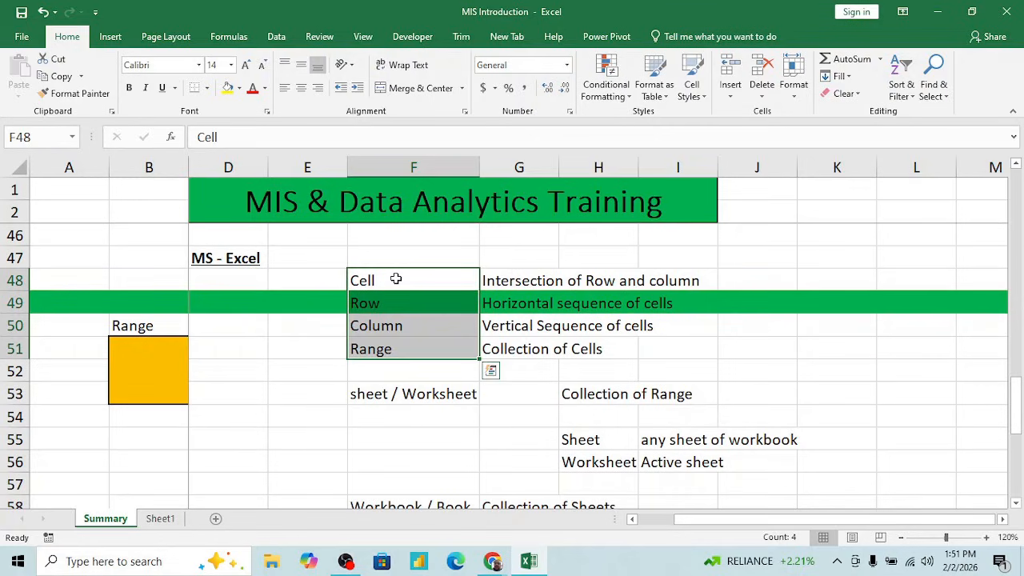
pyautogui.press('Up')
pyautogui.press('Down')
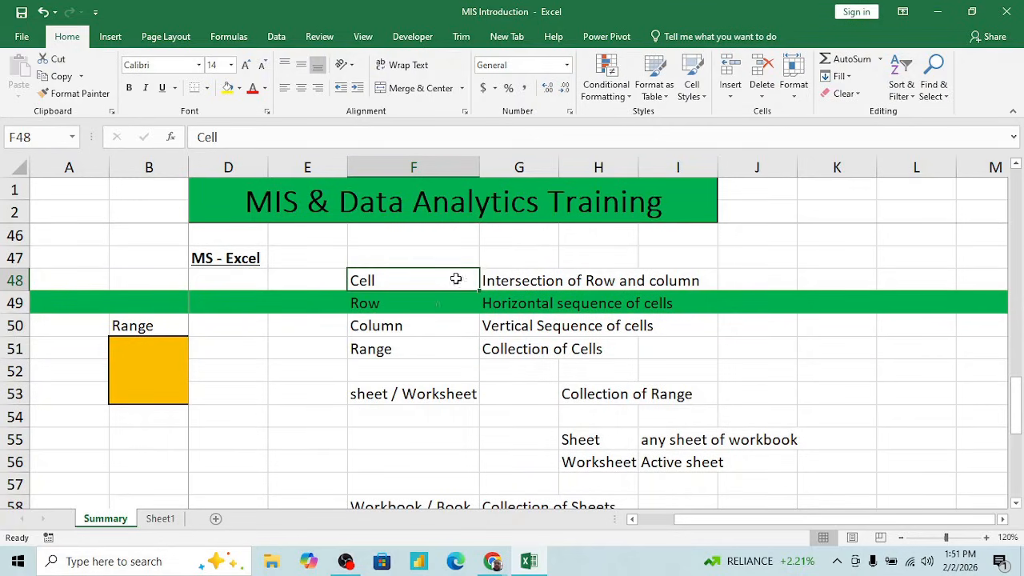
# - Outline the empty cell K47 with a border on all four sides
pyautogui.click(582, 239)
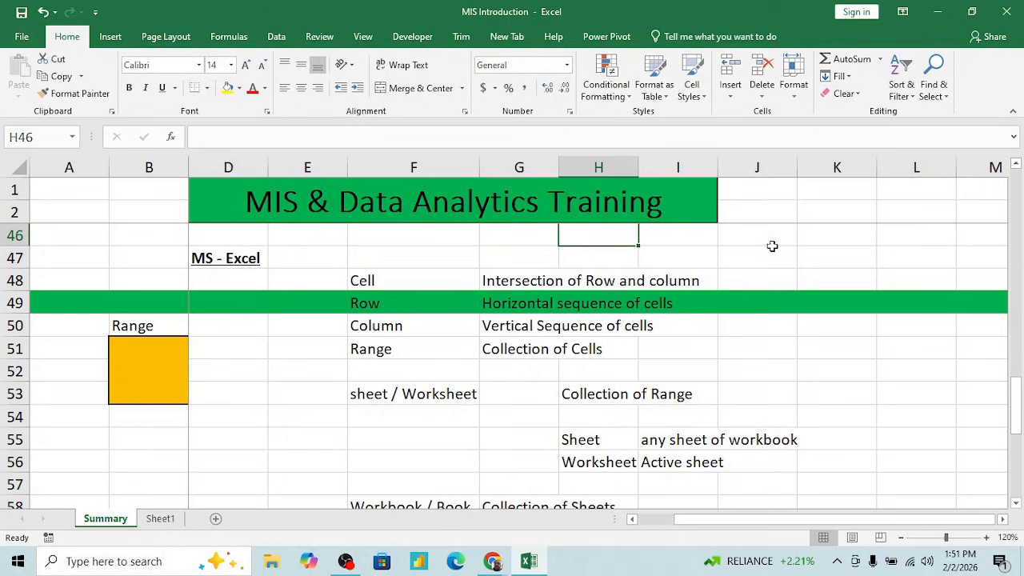
pyautogui.click(821, 253)
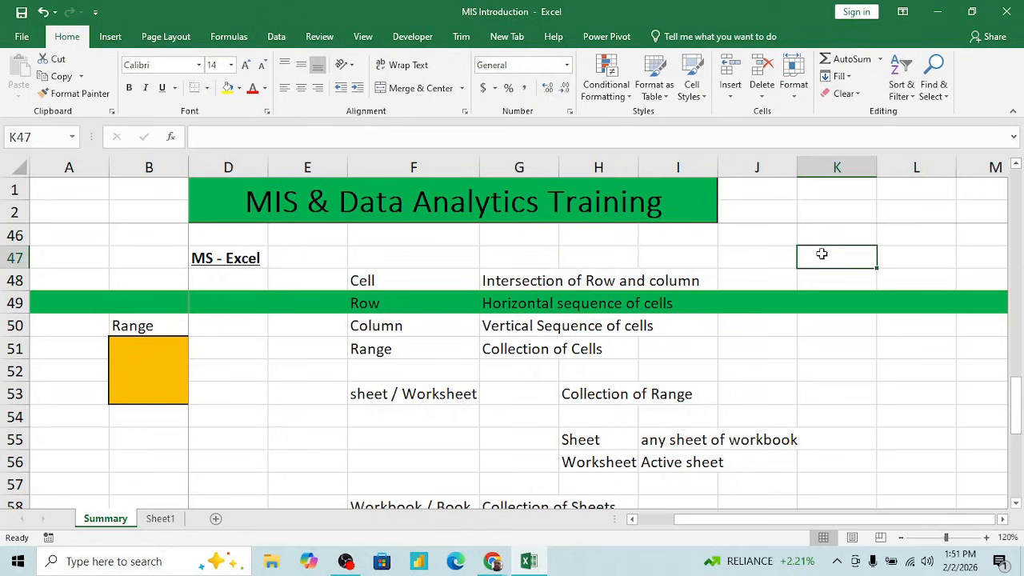
pyautogui.click(889, 258)
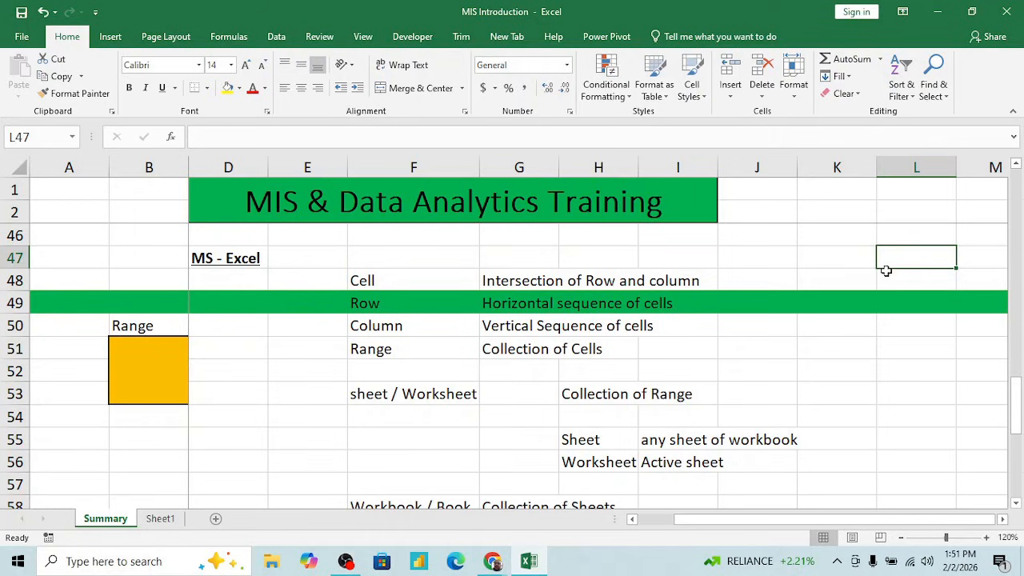
pyautogui.click(834, 254)
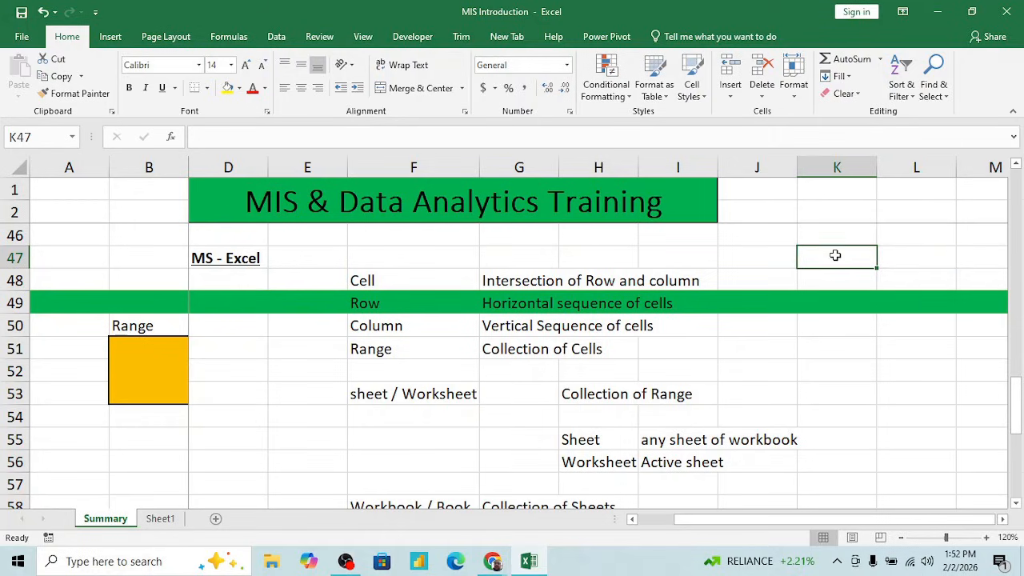
pyautogui.click(207, 88)
pyautogui.click(216, 253)
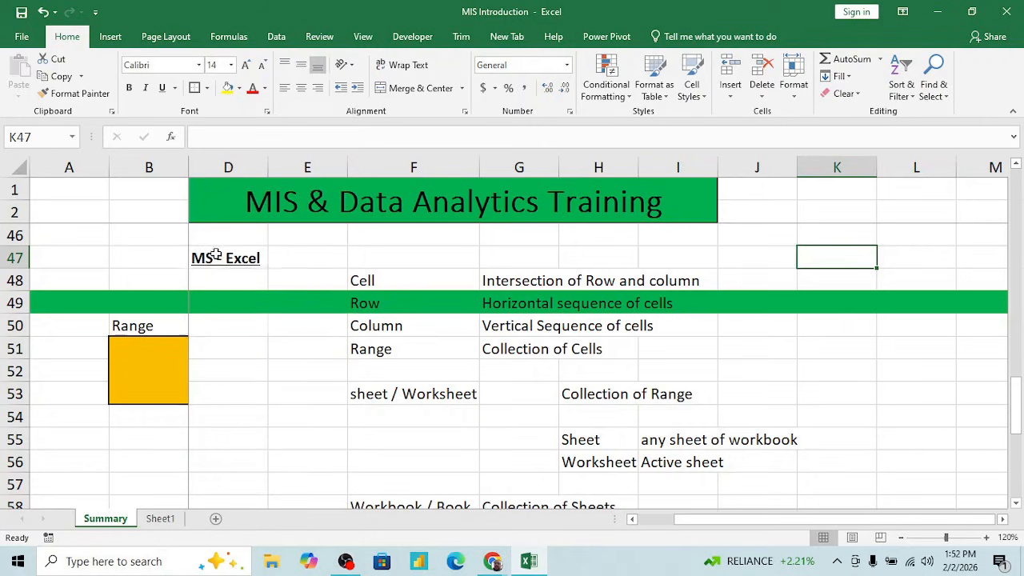
# - Enter the label Cell in L47 beside the bordered cell
pyautogui.click(909, 261)
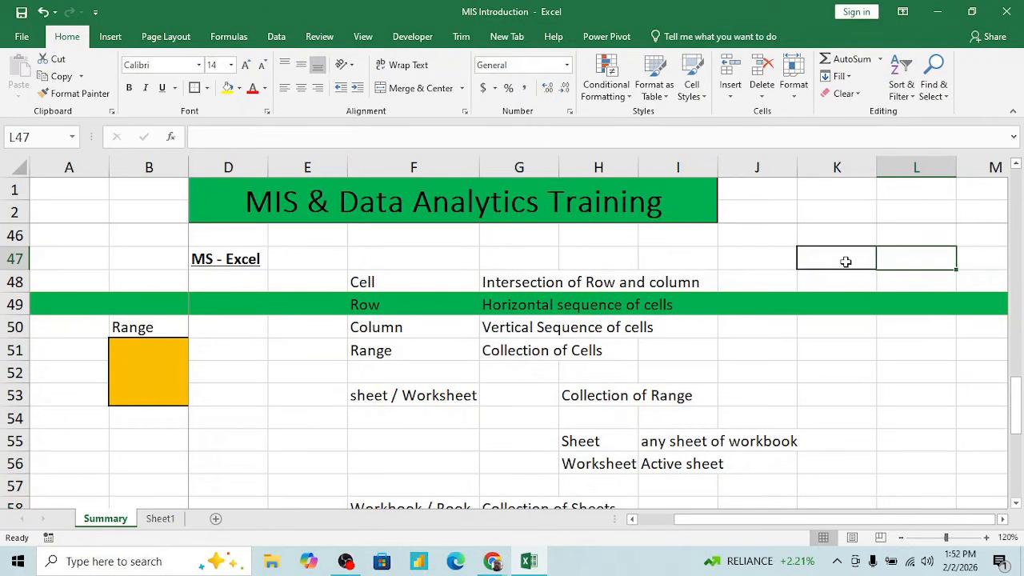
pyautogui.write('Cell')
pyautogui.press('Return')
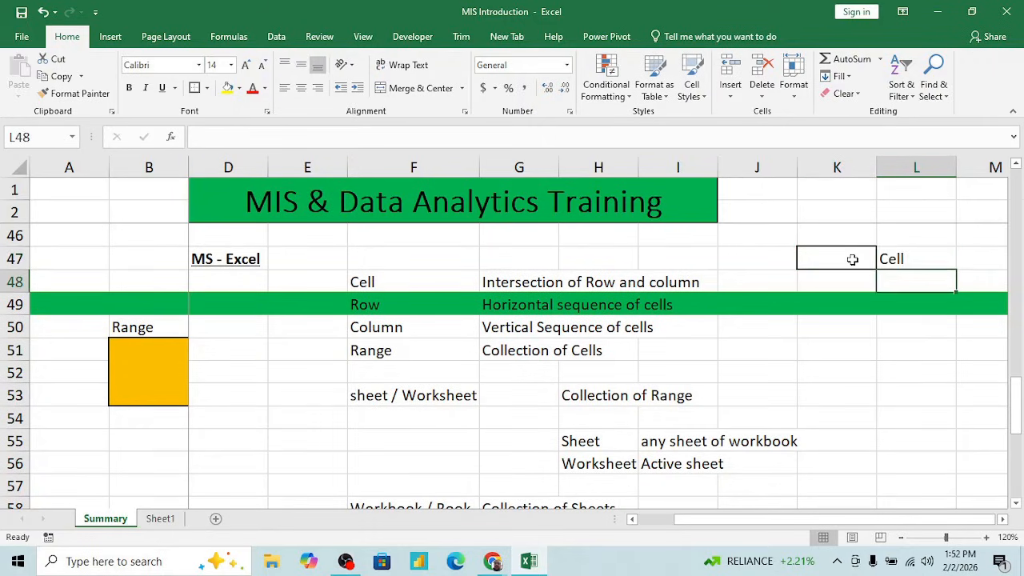
pyautogui.press('Left')
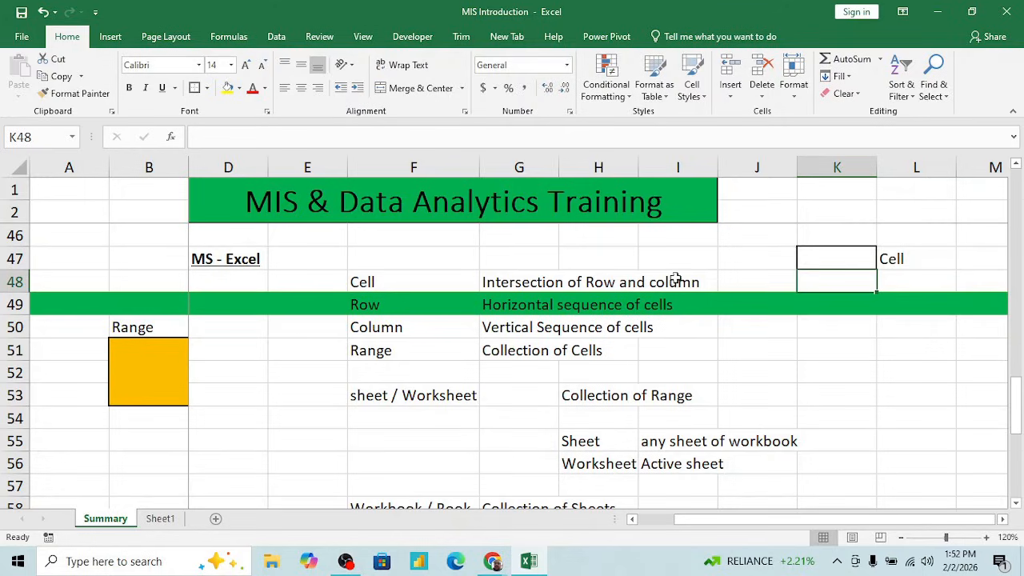
# - Illustrate the cell definition in G48 by selecting column K and row 47, which intersect at the bordered cell
pyautogui.click(553, 282)
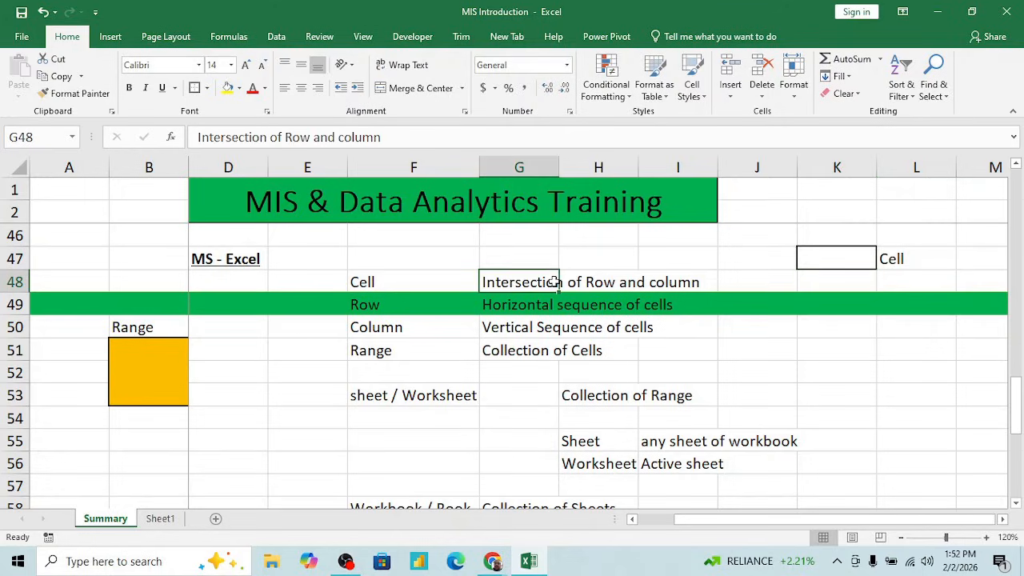
pyautogui.click(835, 168)
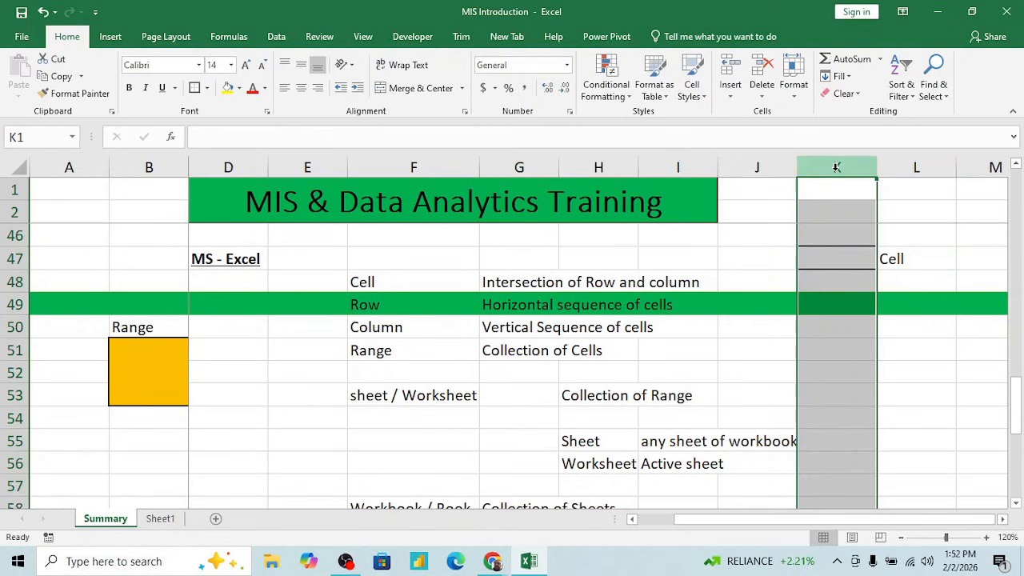
pyautogui.click(14, 258)
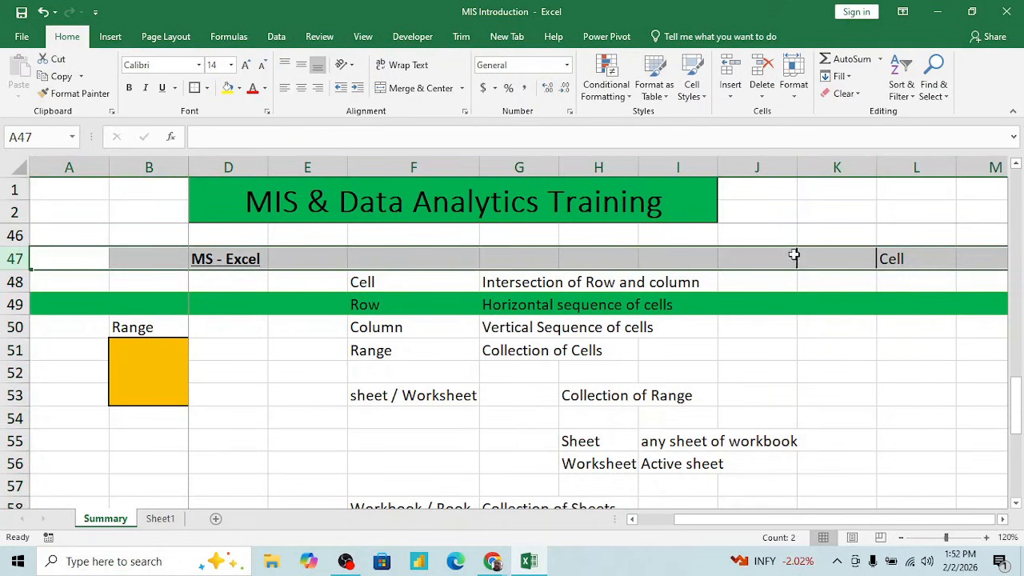
pyautogui.click(824, 254)
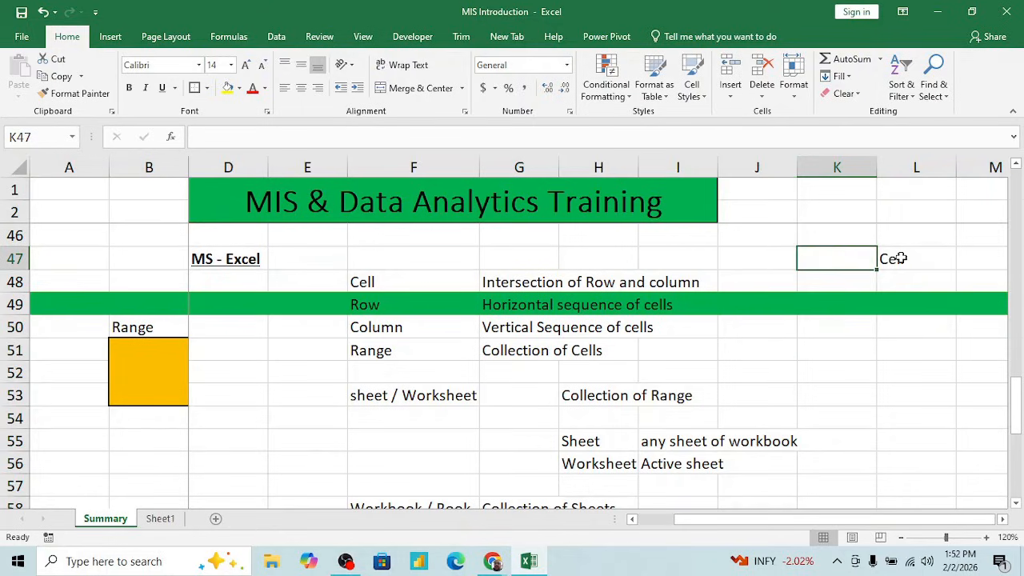
pyautogui.click(852, 166)
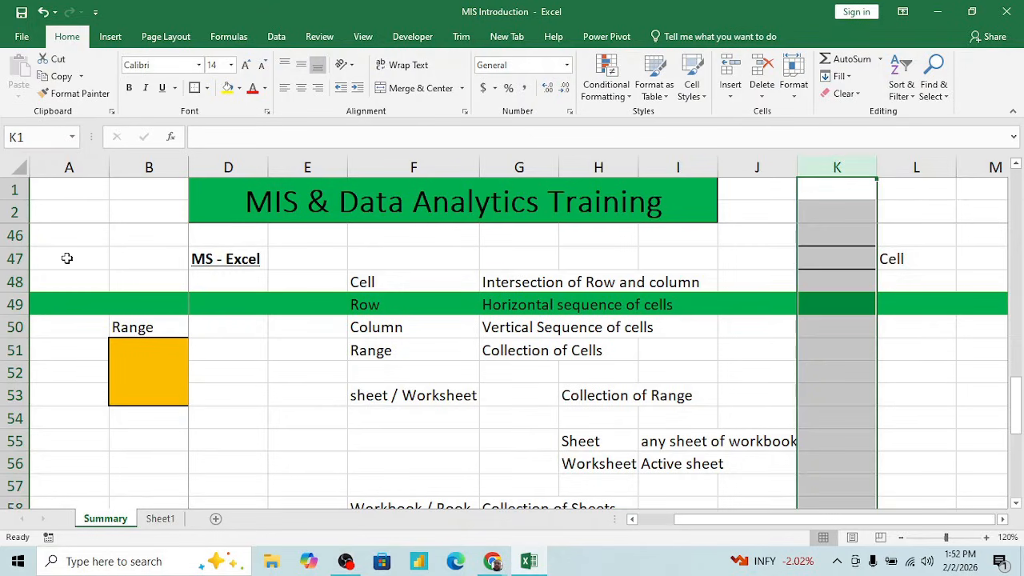
pyautogui.click(14, 259)
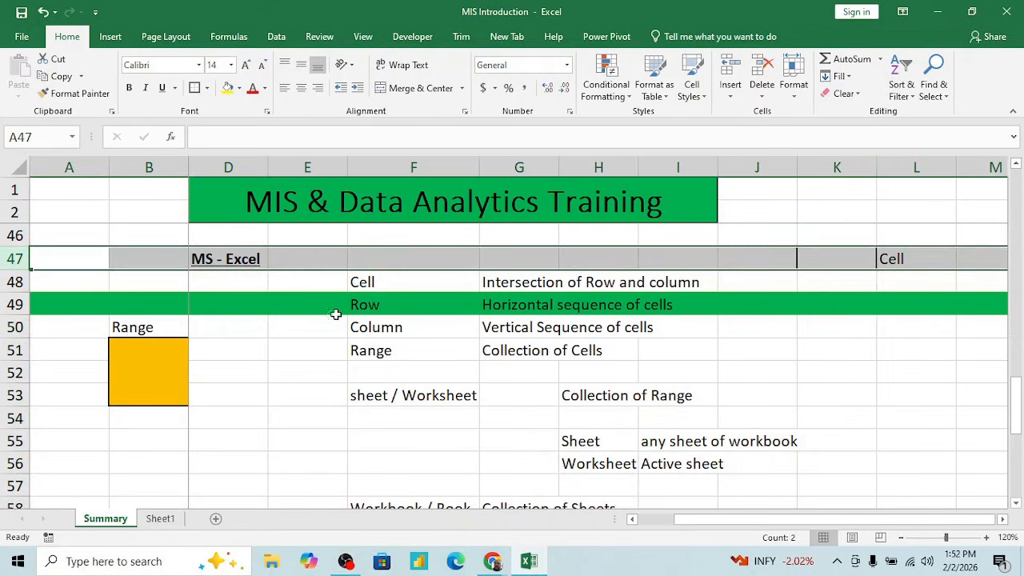
# - Illustrate the Row and Column definitions by selecting row 49 and columns K, J and H
pyautogui.click(377, 305)
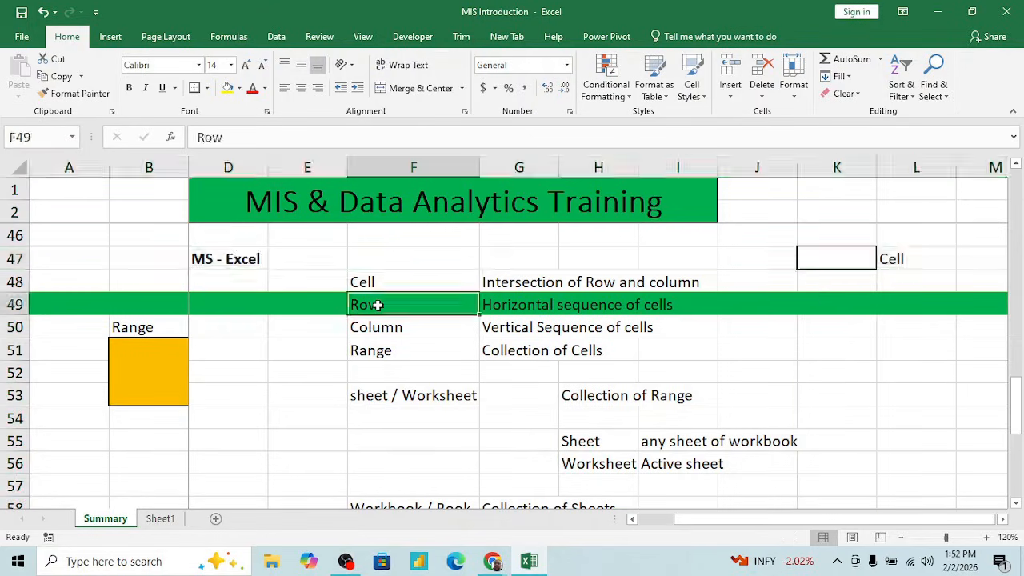
pyautogui.click(6, 304)
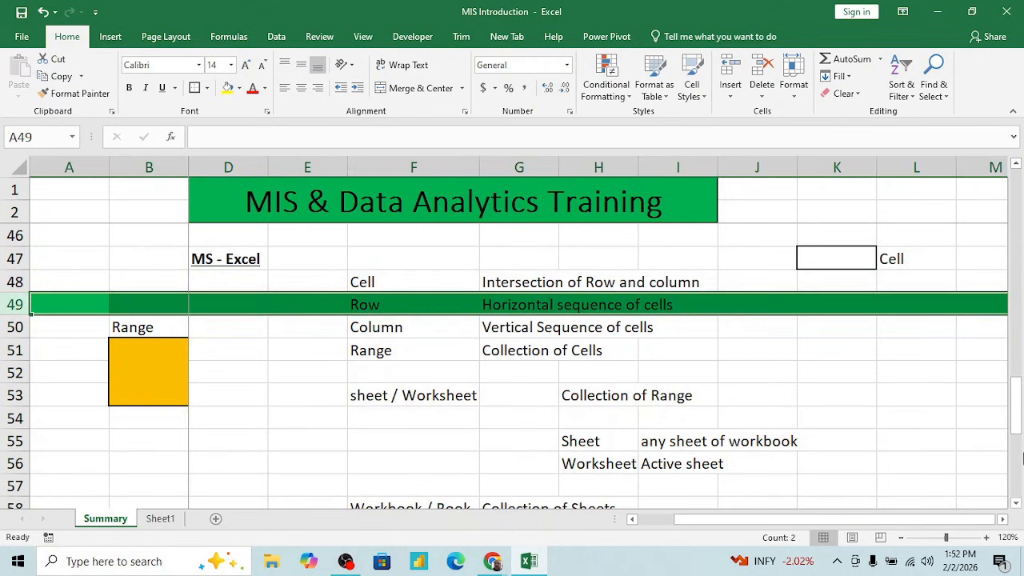
pyautogui.click(427, 332)
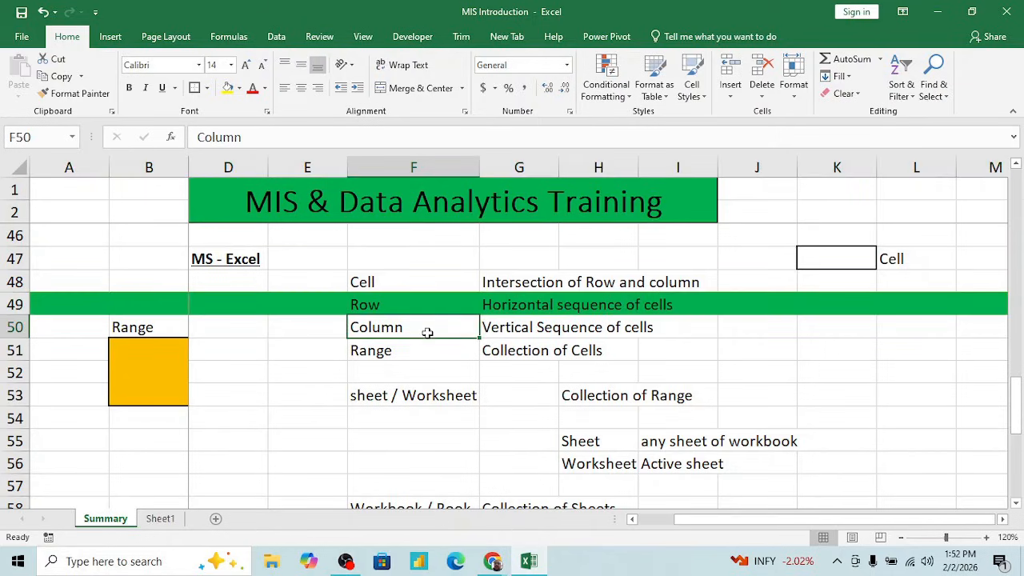
pyautogui.click(837, 166)
pyautogui.click(772, 166)
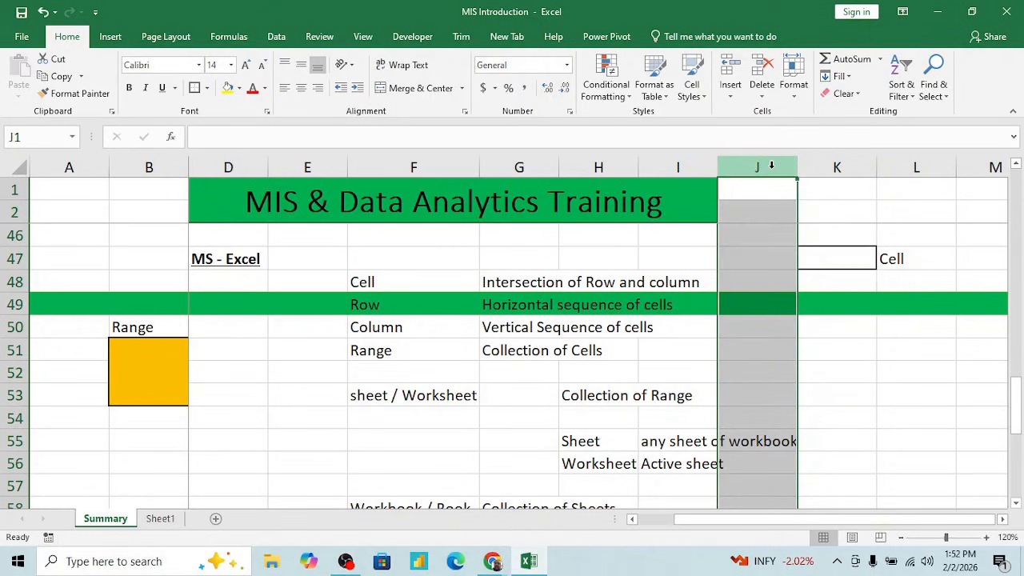
pyautogui.click(621, 170)
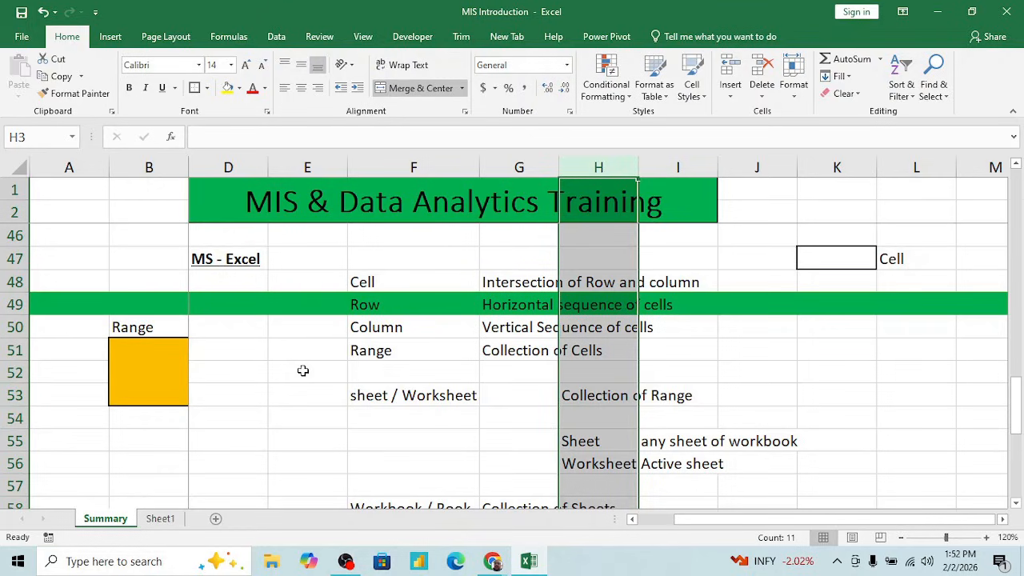
# - Illustrate the Range definition in row 51 by selecting a multi-cell block that starts at K51
pyautogui.click(471, 367)
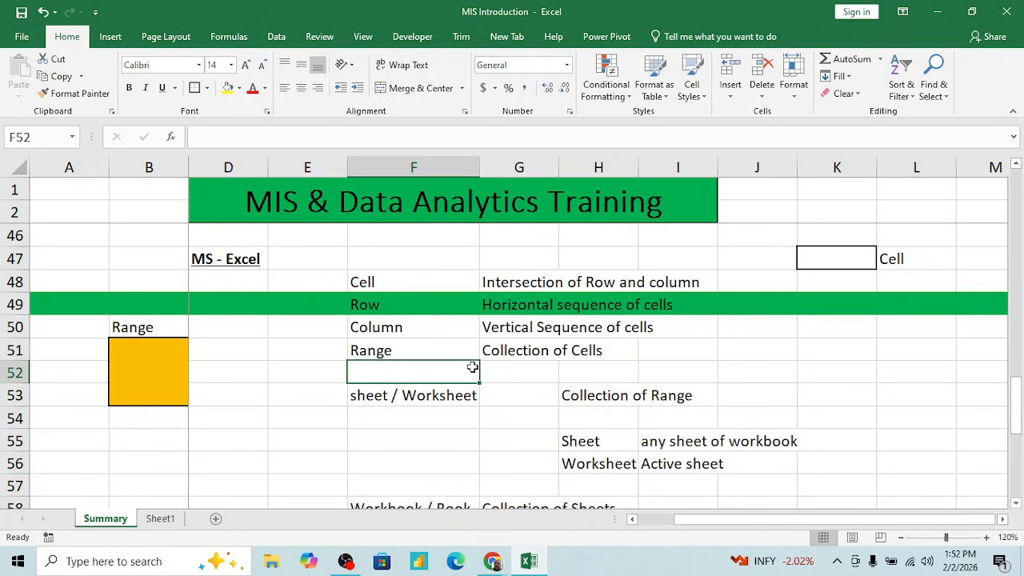
pyautogui.click(391, 345)
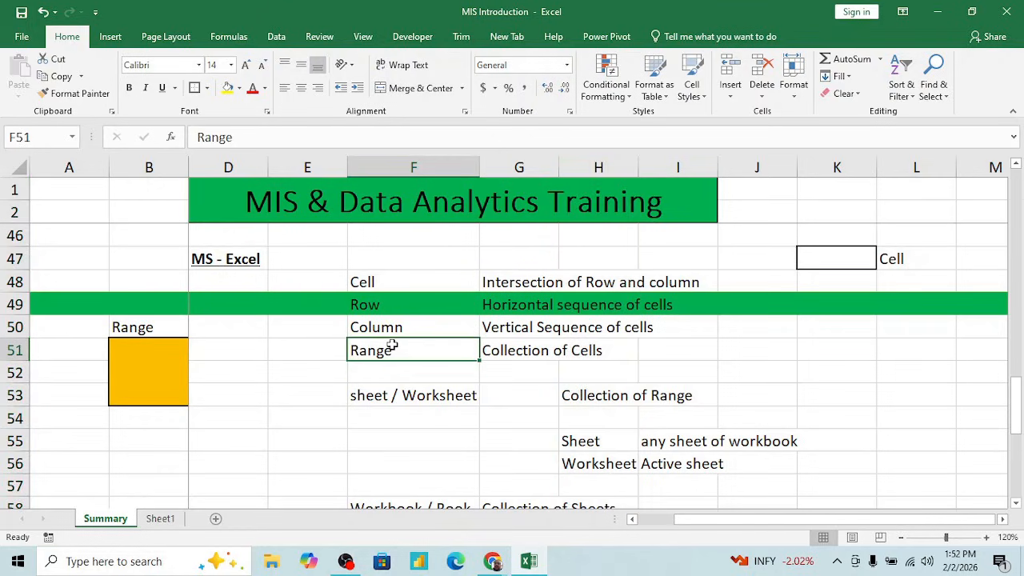
pyautogui.click(536, 351)
pyautogui.click(844, 342)
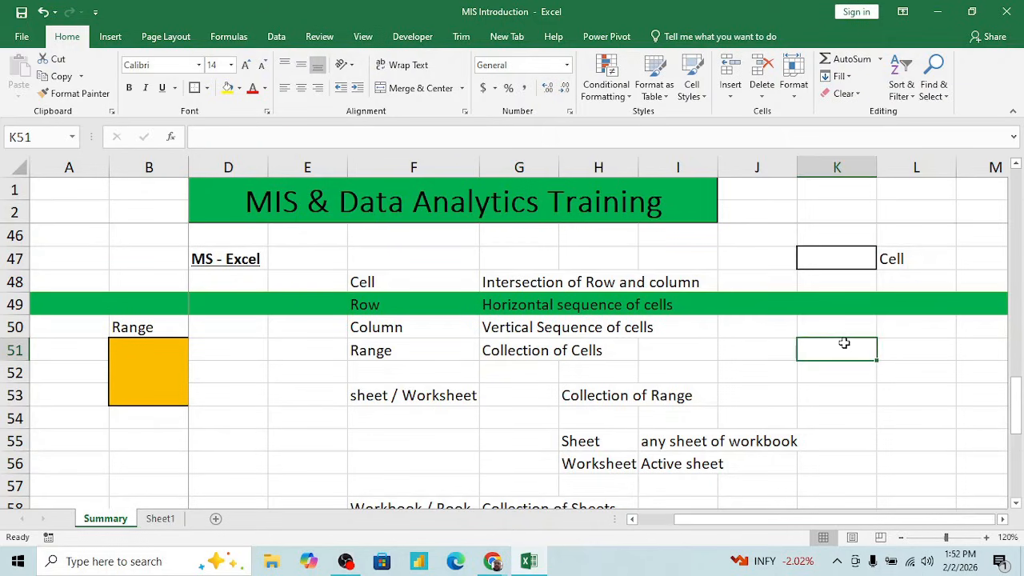
pyautogui.hotkey('shift', 'Right')
pyautogui.hotkey('shift', 'Right')
pyautogui.hotkey('shift', 'Right')
pyautogui.hotkey('shift', 'Right')
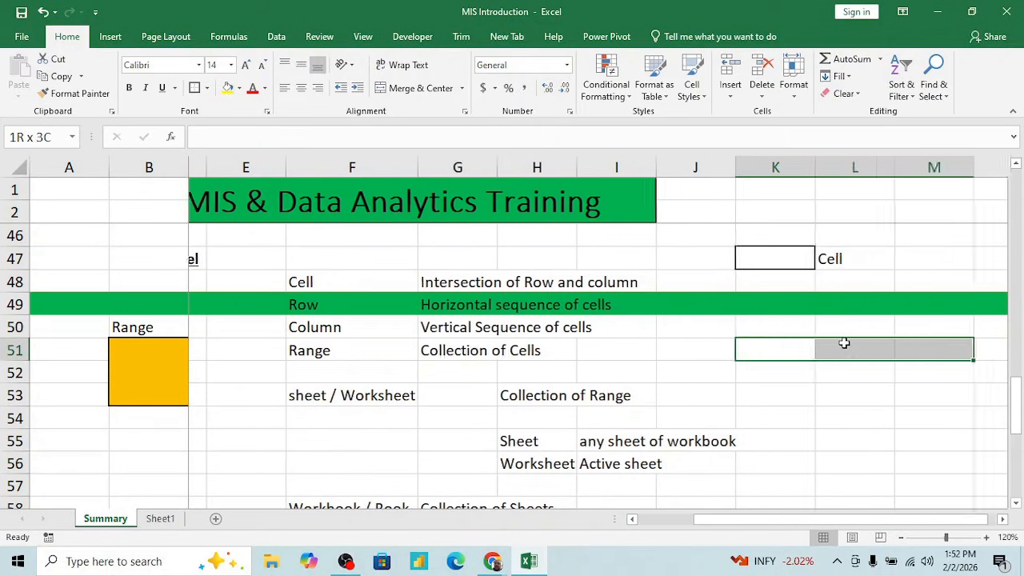
pyautogui.hotkey('shift', 'Down')
pyautogui.hotkey('shift', 'Down')
pyautogui.press('Up')
pyautogui.press('Down')
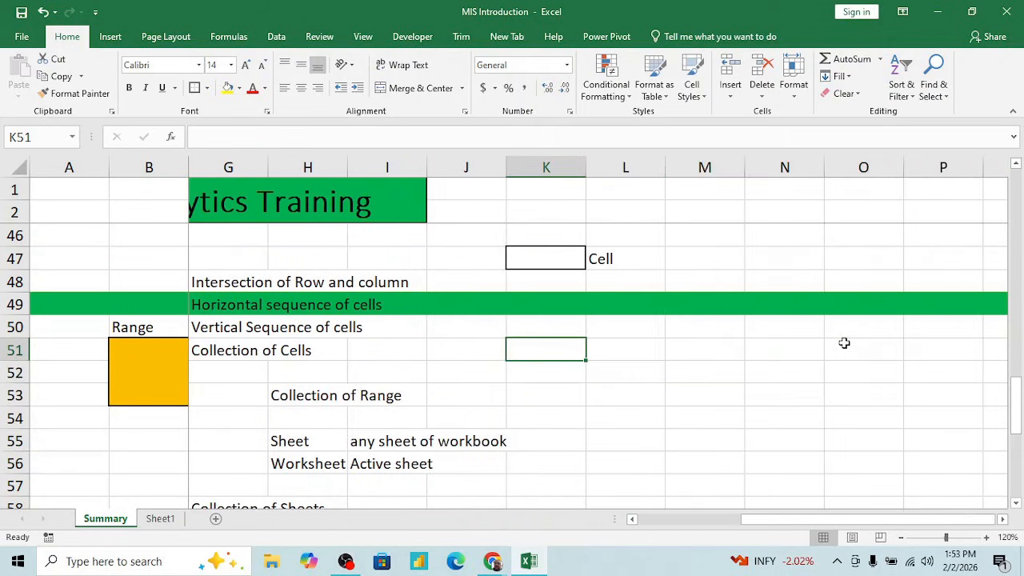
# - Show ranges of different sizes by selecting K51:L51 and the larger block K51:M55
pyautogui.hotkey('shift', 'Right')
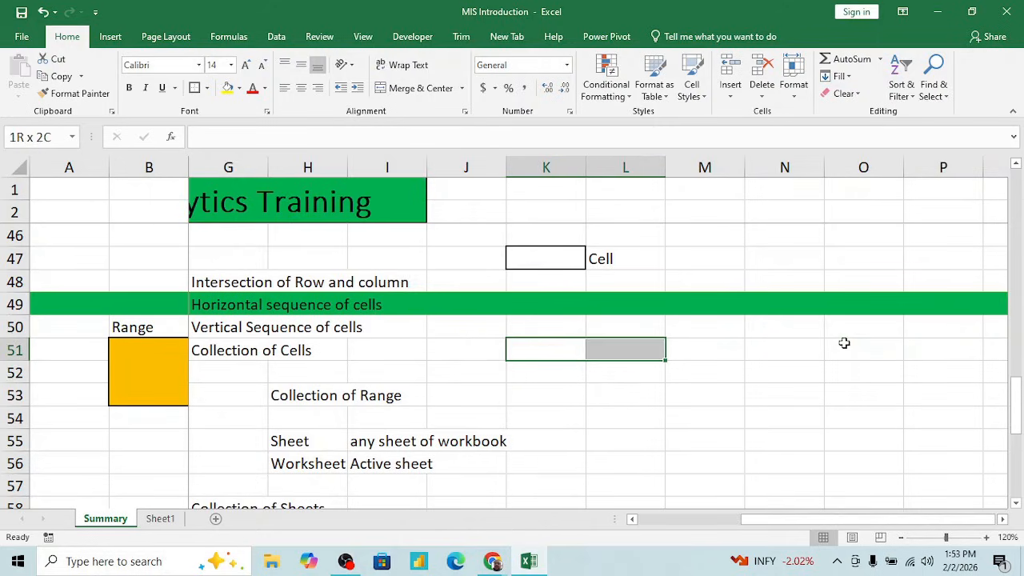
pyautogui.press('Left')
pyautogui.press('Right')
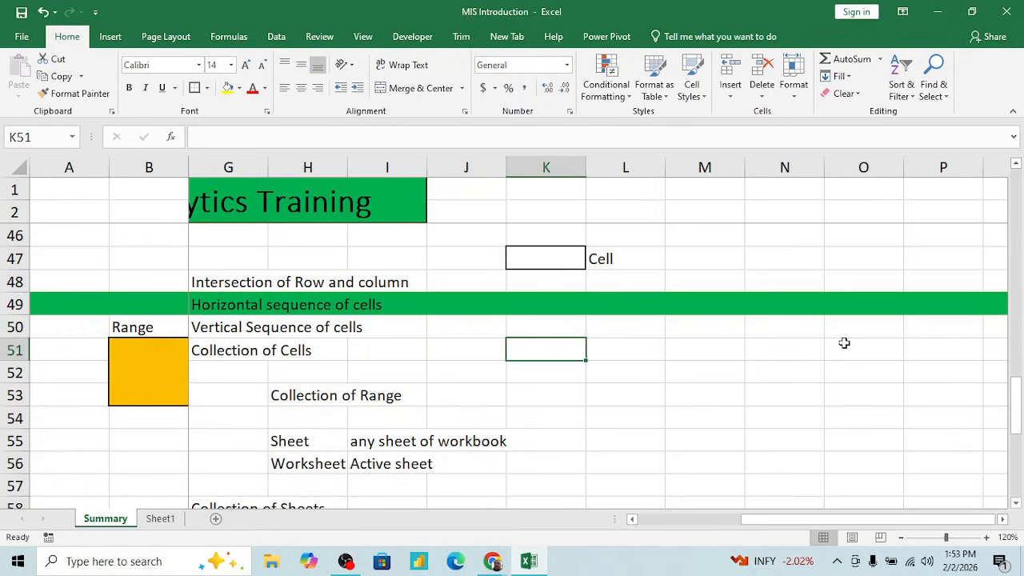
pyautogui.hotkey('shift', 'Right')
pyautogui.hotkey('shift', 'Right')
pyautogui.hotkey('shift', 'Down')
pyautogui.hotkey('shift', 'Down')
pyautogui.hotkey('shift', 'Down')
pyautogui.hotkey('shift', 'Down')
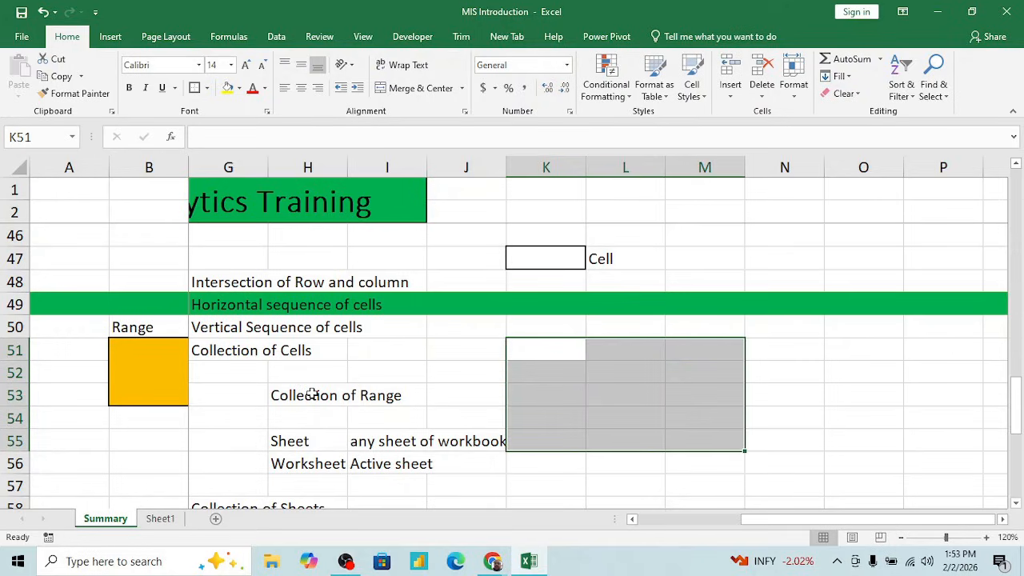
# - Point out the orange example range B51:C53 by selecting cells from the Range label in B50 downward
pyautogui.click(170, 370)
pyautogui.press('Left')
pyautogui.press('Right')
pyautogui.press('Right')
pyautogui.press('Right')
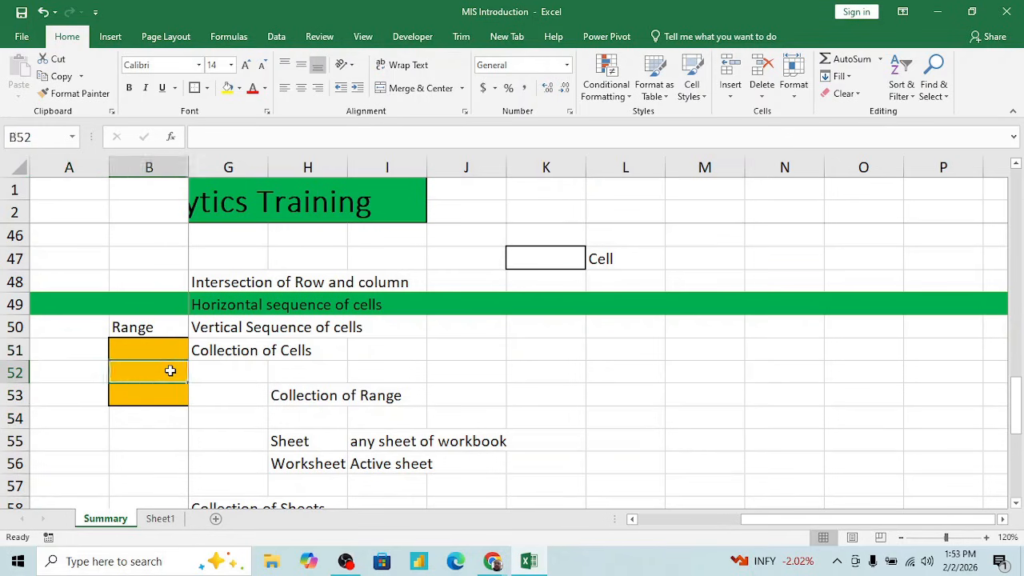
pyautogui.press('Left')
pyautogui.press('Left')
pyautogui.press('Up')
pyautogui.press('Up')
pyautogui.hotkey('shift', 'Right')
pyautogui.hotkey('shift', 'Down')
pyautogui.hotkey('shift', 'Down')
pyautogui.hotkey('shift', 'Down')
pyautogui.hotkey('shift', 'Down')
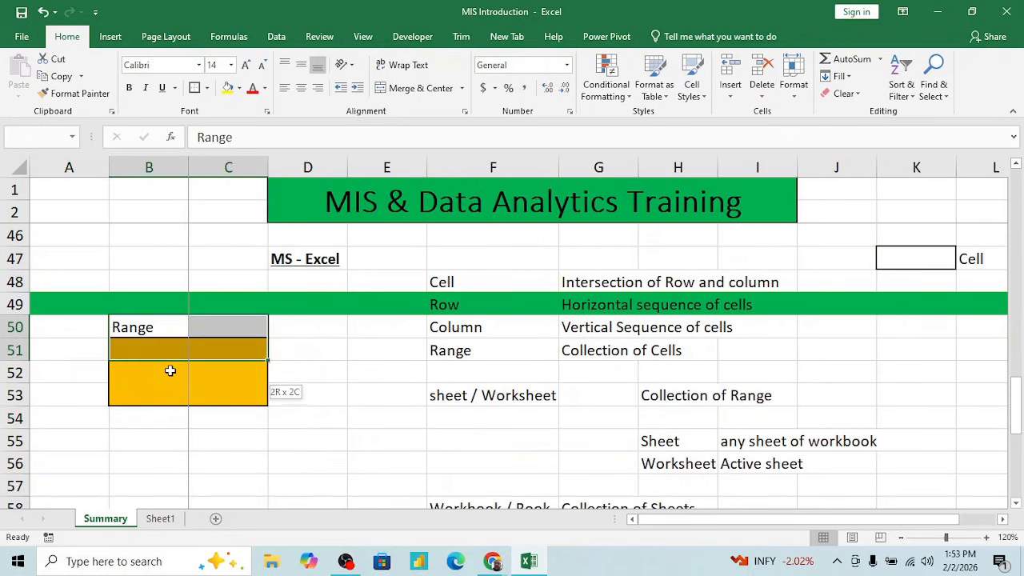
pyautogui.press('Down')
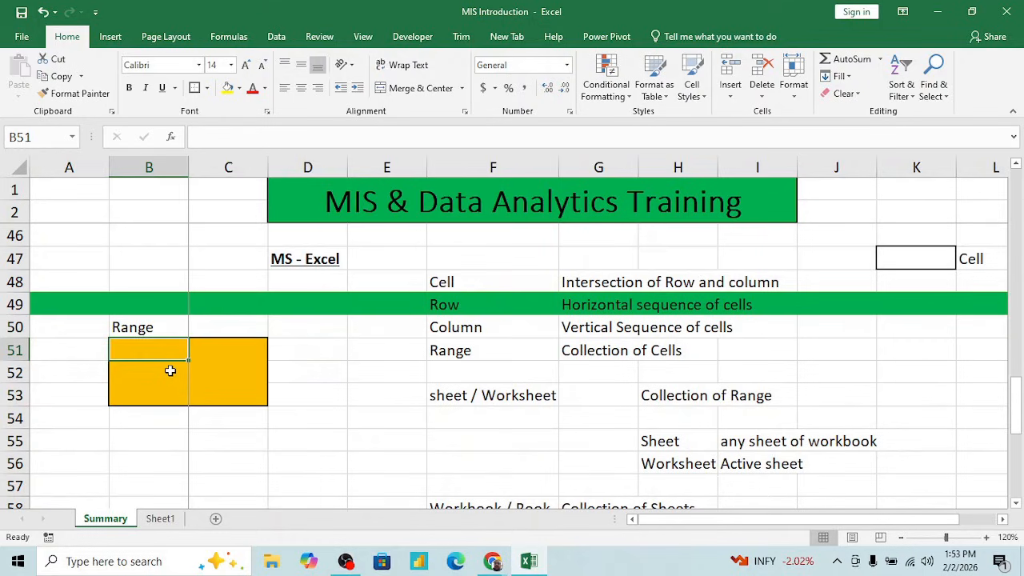
# - Demonstrate another range beside the orange block by extending a selection from D51 to G57
pyautogui.press('Right')
pyautogui.press('Right')
pyautogui.hotkey('shift', 'Down')
pyautogui.hotkey('shift', 'Down')
pyautogui.hotkey('shift', 'Down')
pyautogui.hotkey('shift', 'Down')
pyautogui.hotkey('shift', 'Down')
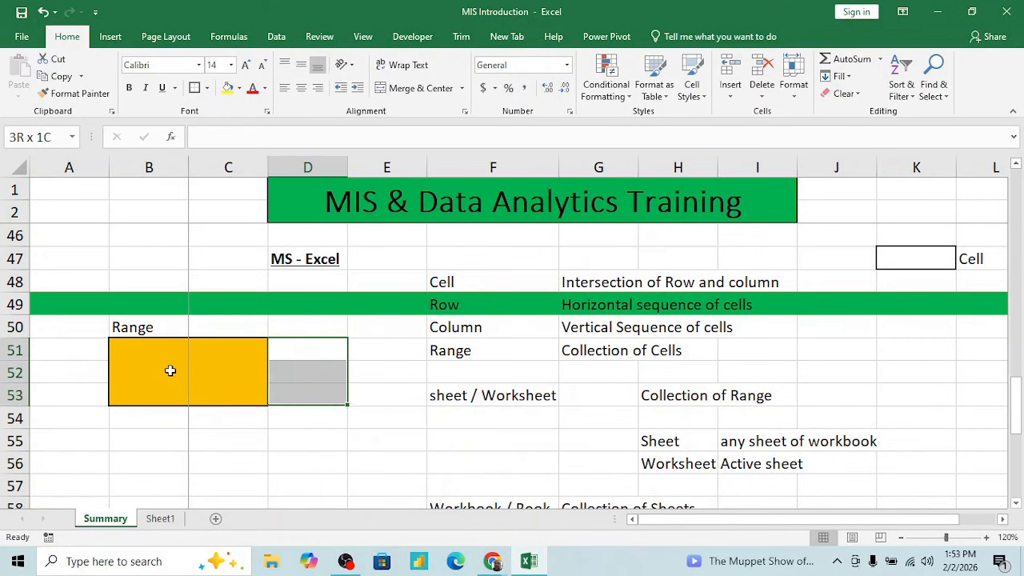
pyautogui.hotkey('shift', 'Right')
pyautogui.hotkey('shift', 'Right')
pyautogui.hotkey('shift', 'Right')
pyautogui.hotkey('shift', 'Down')
pyautogui.hotkey('shift', 'Down')
pyautogui.hotkey('shift', 'Down')
pyautogui.hotkey('shift', 'Down')
pyautogui.hotkey('shift', 'Down')
pyautogui.hotkey('shift', 'Down')
pyautogui.hotkey('shift', 'Down')
pyautogui.hotkey('shift', 'Down')
pyautogui.hotkey('shift', 'Down')
pyautogui.hotkey('shift', 'Down')
pyautogui.hotkey('shift', 'Down')
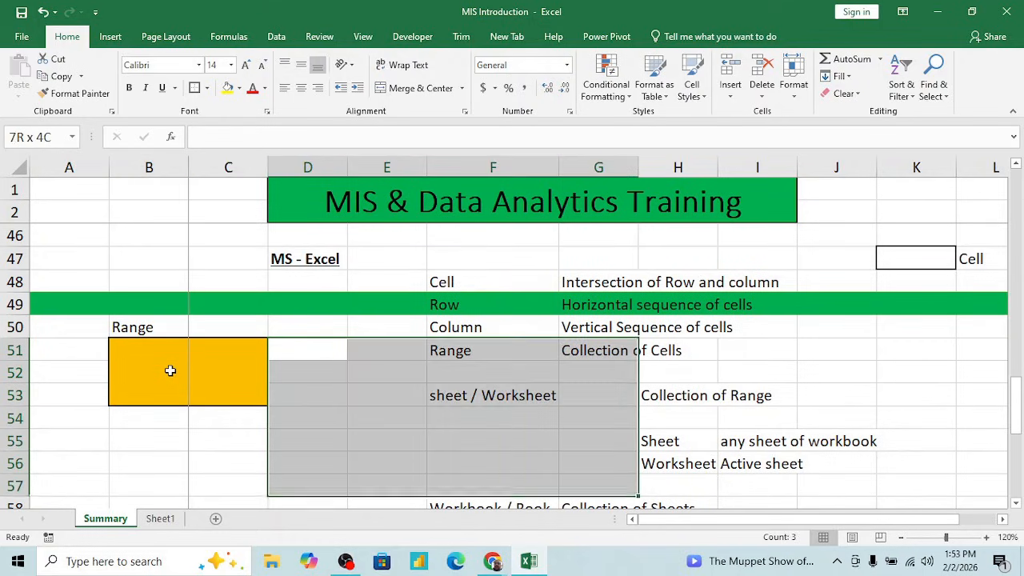
pyautogui.press('Up')
pyautogui.press('Up')
pyautogui.press('Up')
pyautogui.press('Up')
pyautogui.press('Up')
pyautogui.press('Up')
pyautogui.press('Up')
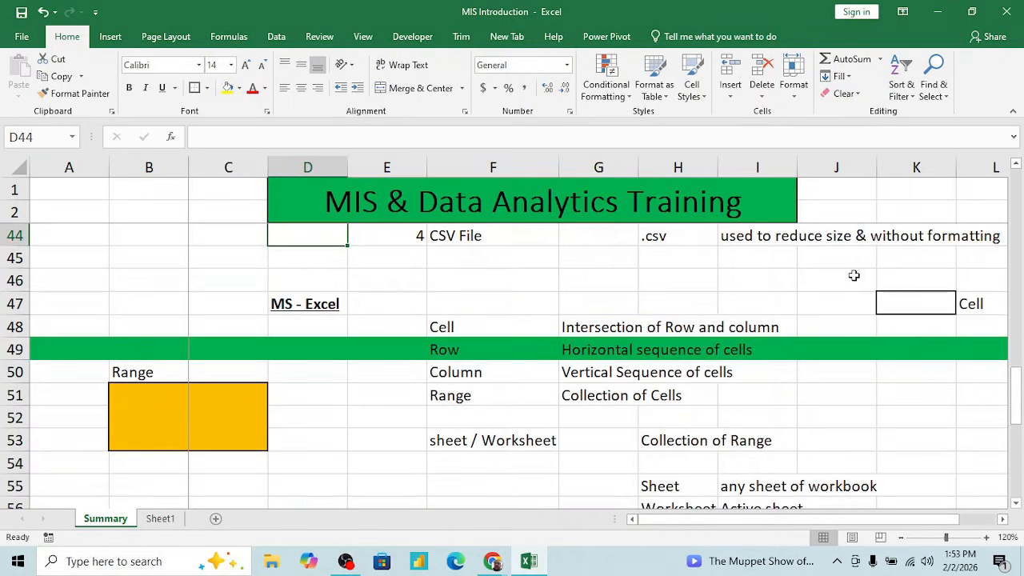
# - Illustrate the sheet / Worksheet term in F53 by viewing Sheet1 and adding two blank sheets after it
pyautogui.click(526, 440)
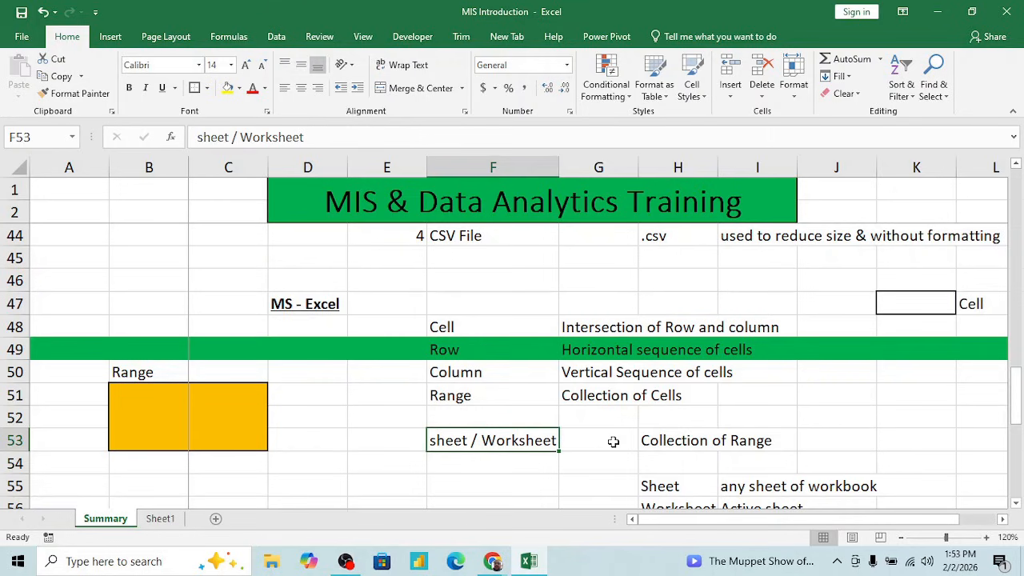
pyautogui.scroll(-2, 612, 440)
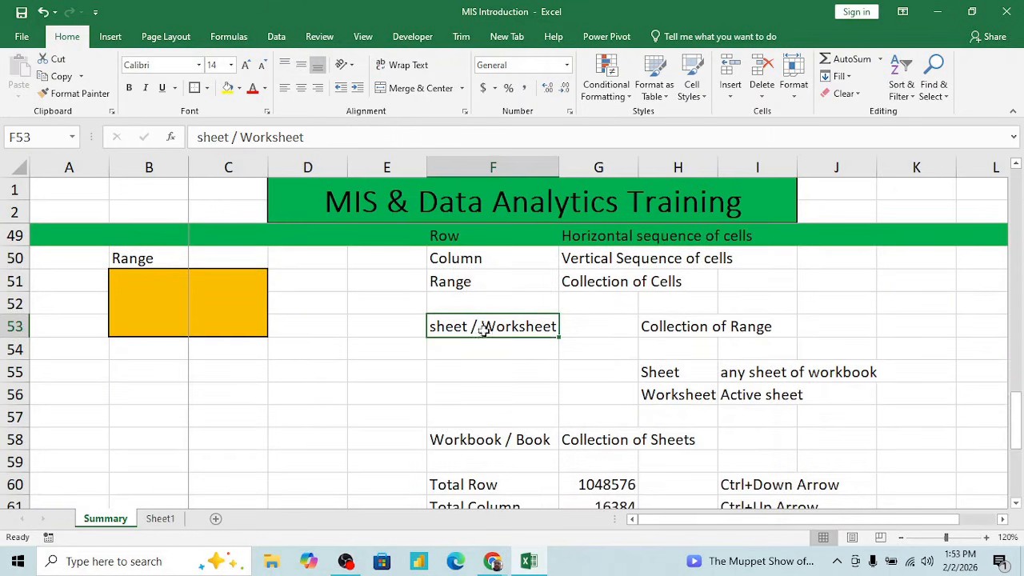
pyautogui.click(245, 400)
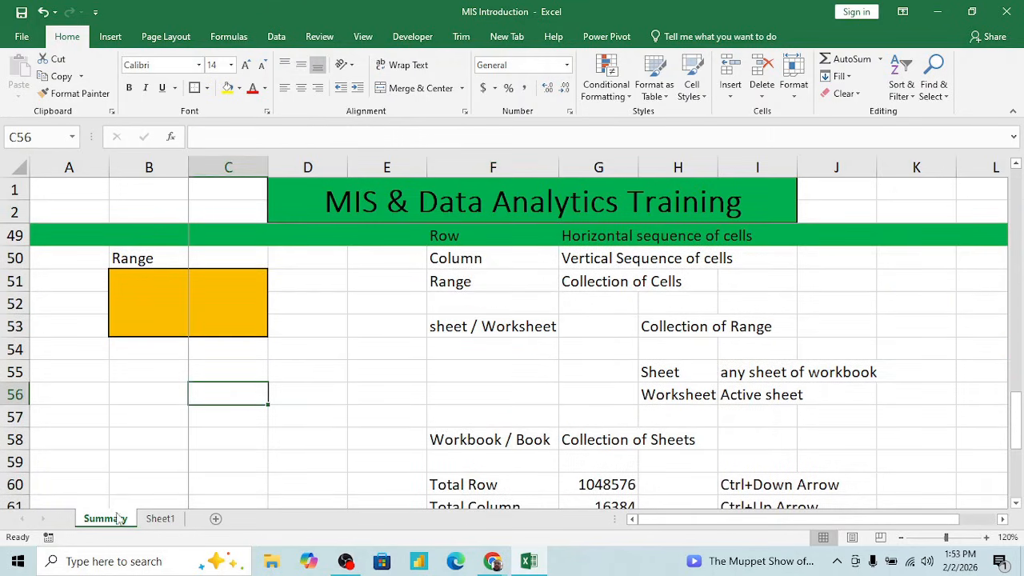
pyautogui.click(160, 518)
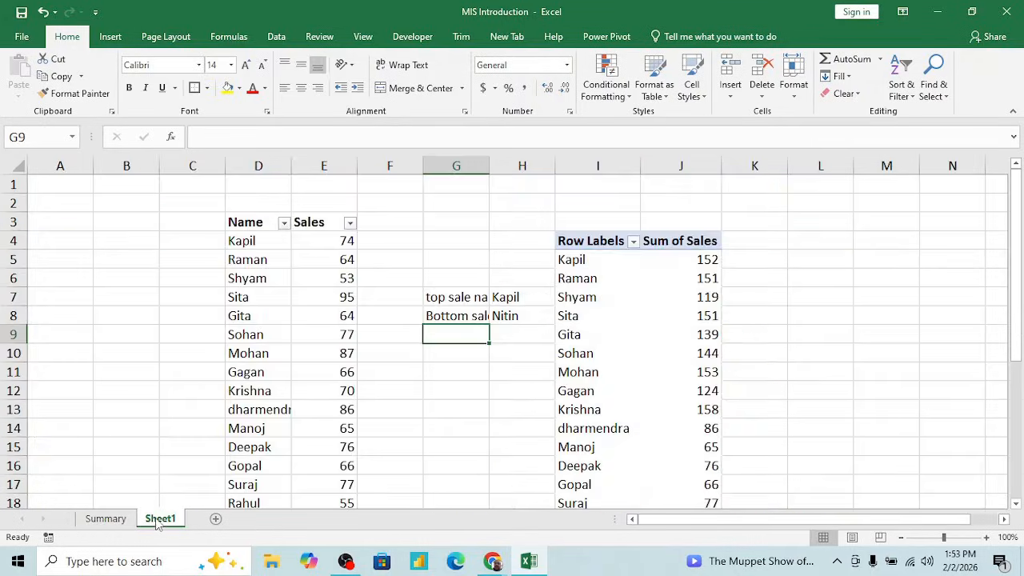
pyautogui.click(215, 522)
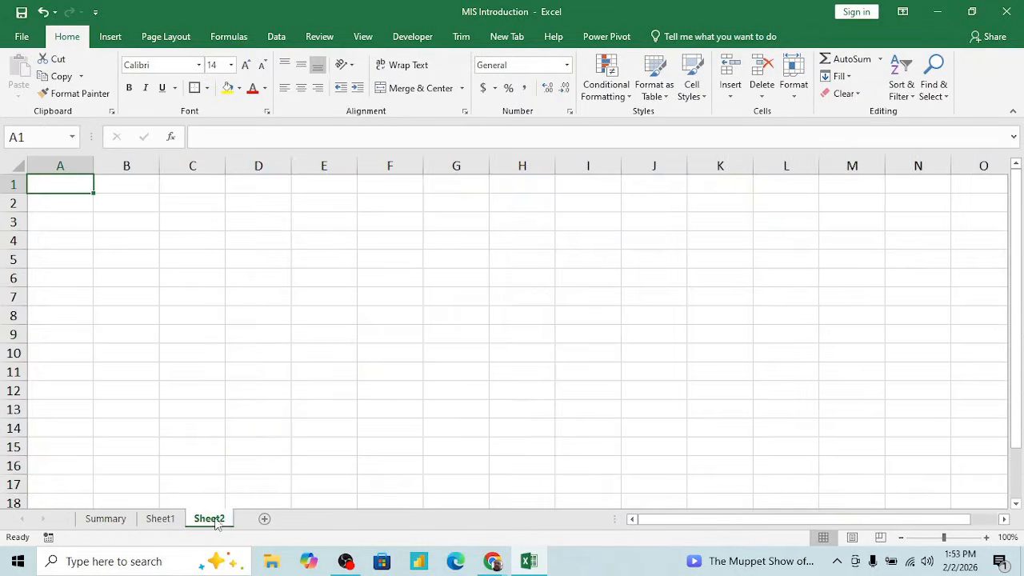
pyautogui.click(264, 521)
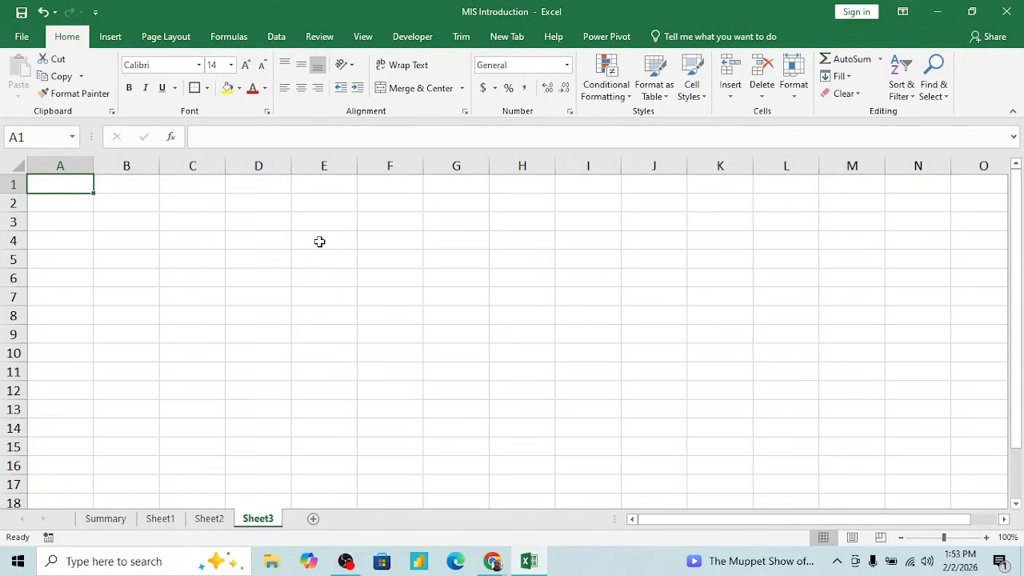
# - Show on Sheet3 that a sheet is made of ranges by selecting a four-column block starting at D4
pyautogui.click(227, 220)
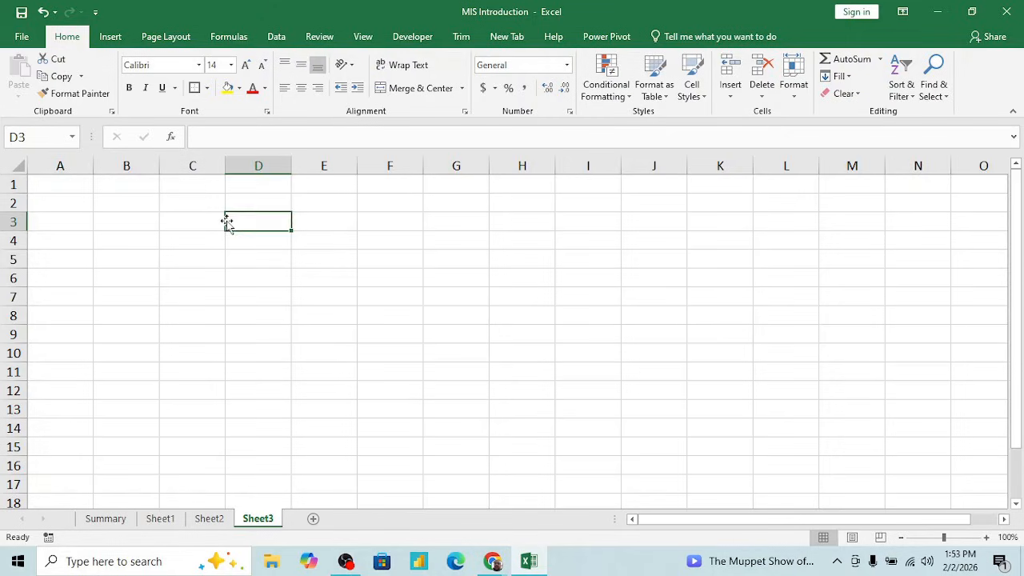
pyautogui.press('Down')
pyautogui.hotkey('shift', 'Down')
pyautogui.hotkey('shift', 'Down')
pyautogui.hotkey('shift', 'Down')
pyautogui.hotkey('shift', 'Right')
pyautogui.hotkey('shift', 'Right')
pyautogui.hotkey('shift', 'Right')
pyautogui.hotkey('shift', 'Down')
pyautogui.hotkey('shift', 'Down')
pyautogui.hotkey('shift', 'Down')
pyautogui.hotkey('shift', 'Down')
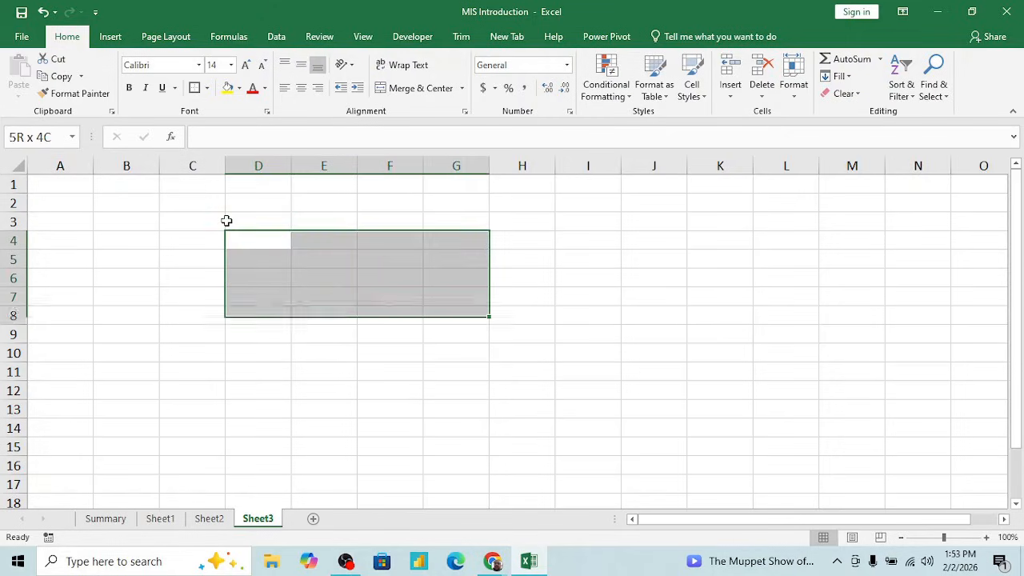
pyautogui.press('Right')
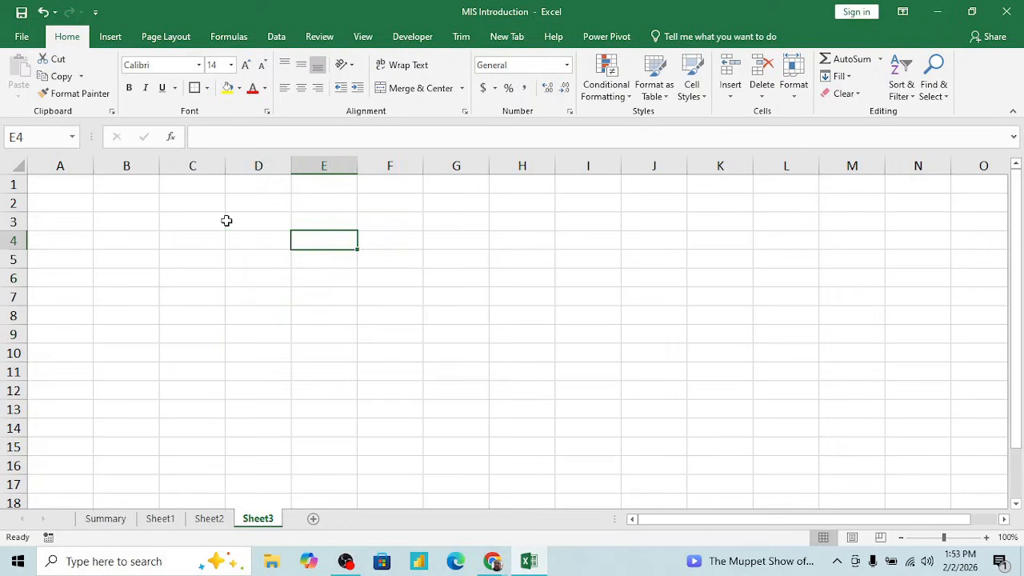
# - Go back through Sheet2 and Sheet1 to the Summary sheet and point out the Sheet entry in H55
pyautogui.click(221, 518)
pyautogui.click(165, 518)
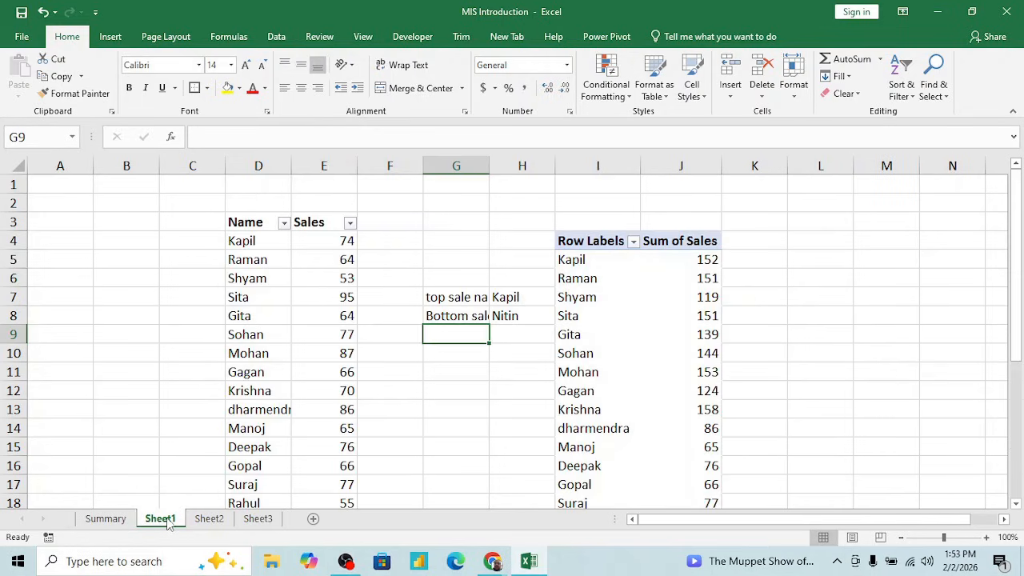
pyautogui.click(107, 519)
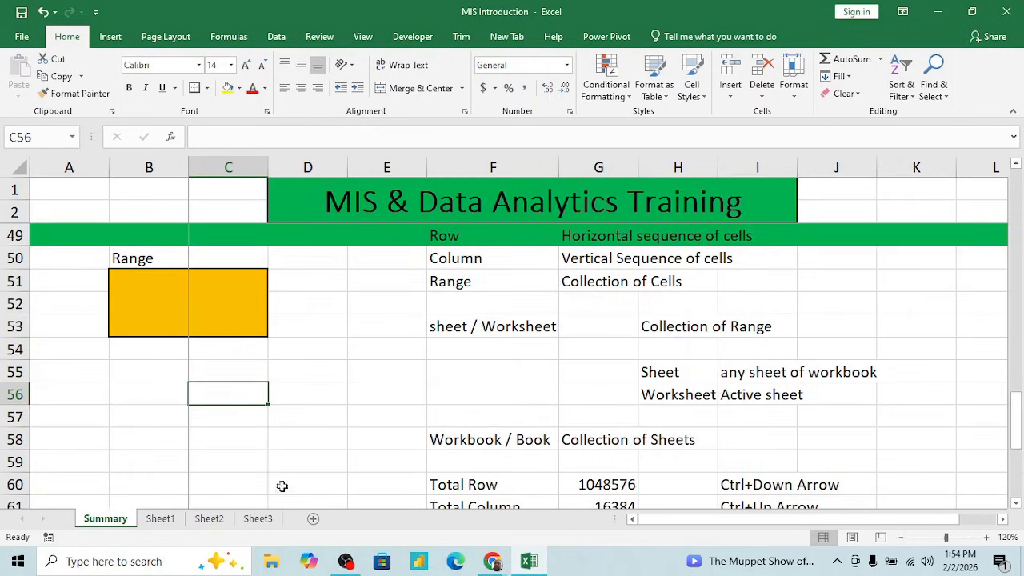
pyautogui.click(669, 372)
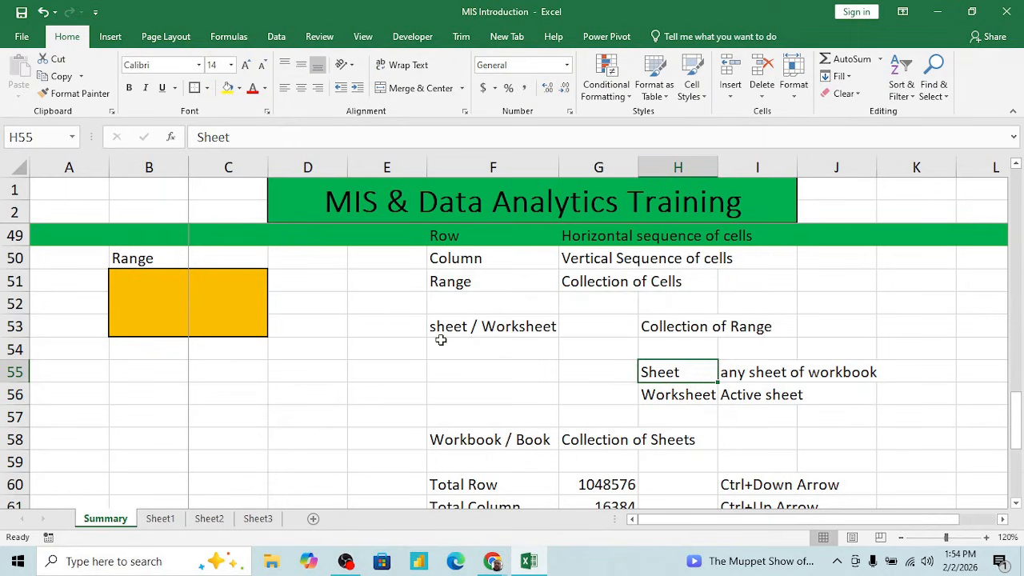
pyautogui.click(349, 354)
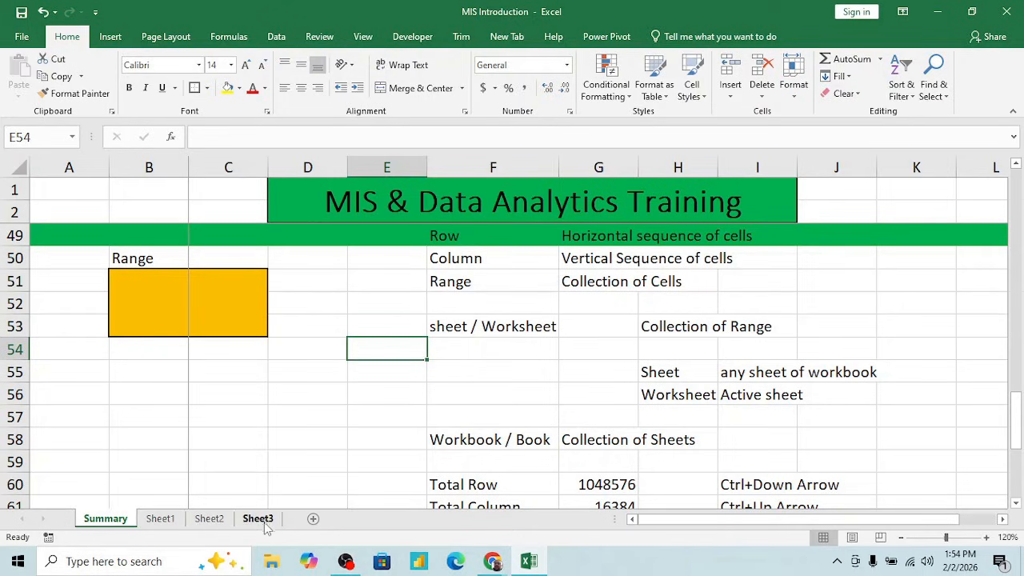
# - Switch to Sheet2 and back to Summary, and compare the Sheet and Worksheet definitions in rows 55 and 56
pyautogui.click(210, 519)
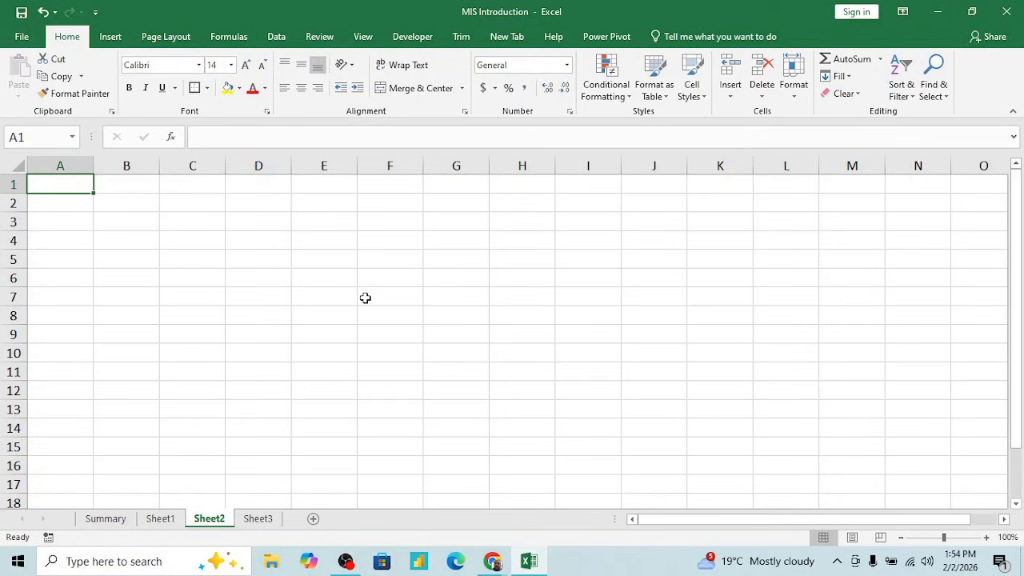
pyautogui.click(116, 522)
pyautogui.click(656, 368)
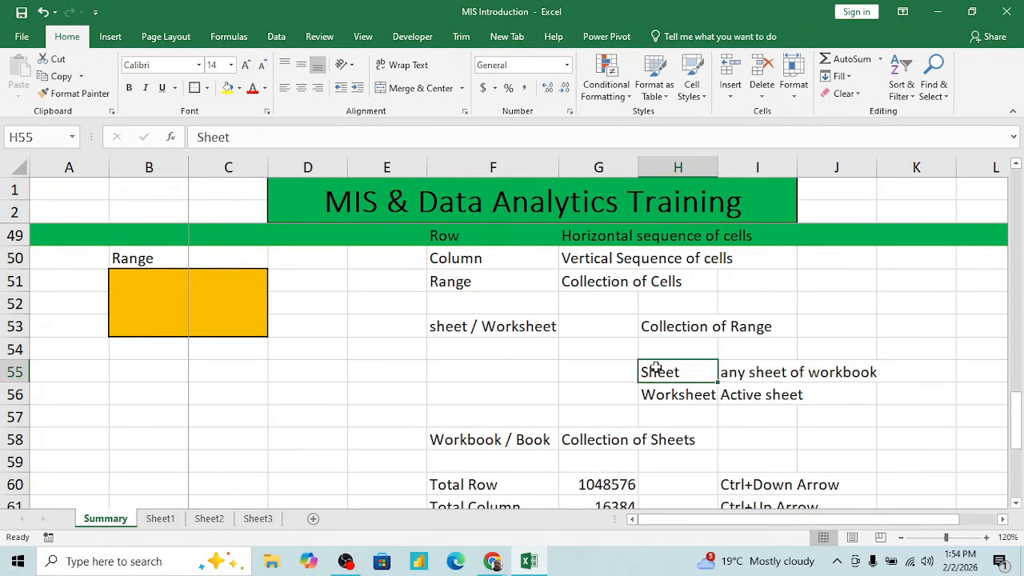
pyautogui.press('Right')
pyautogui.press('Down')
pyautogui.press('Left')
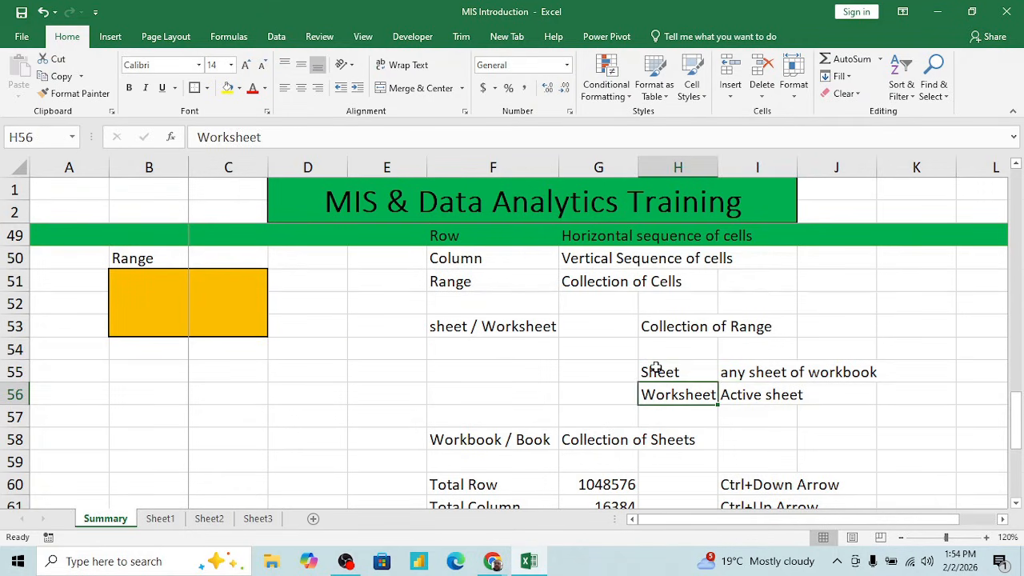
pyautogui.hotkey('shift', 'Right')
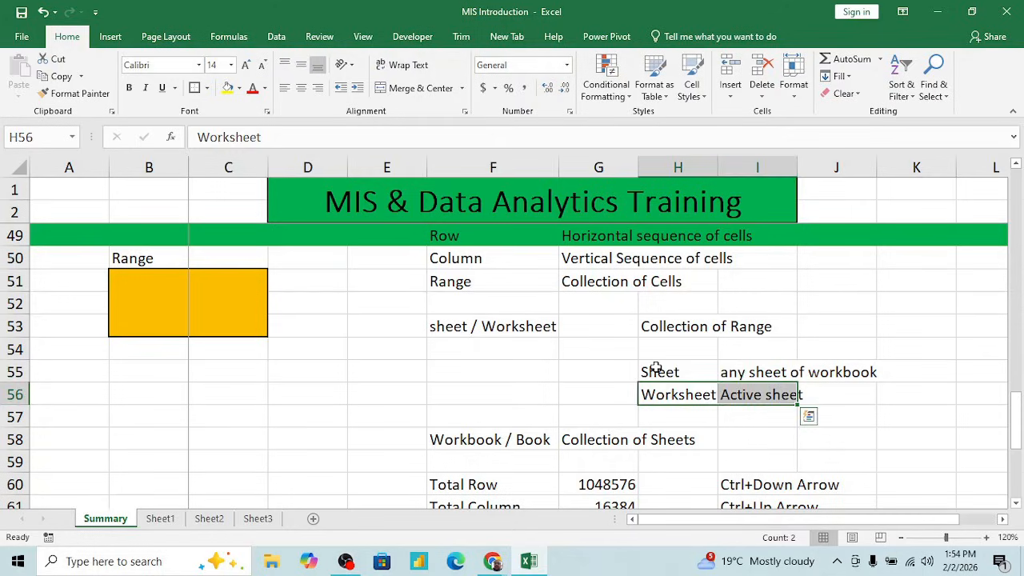
pyautogui.press('Up')
pyautogui.press('Left')
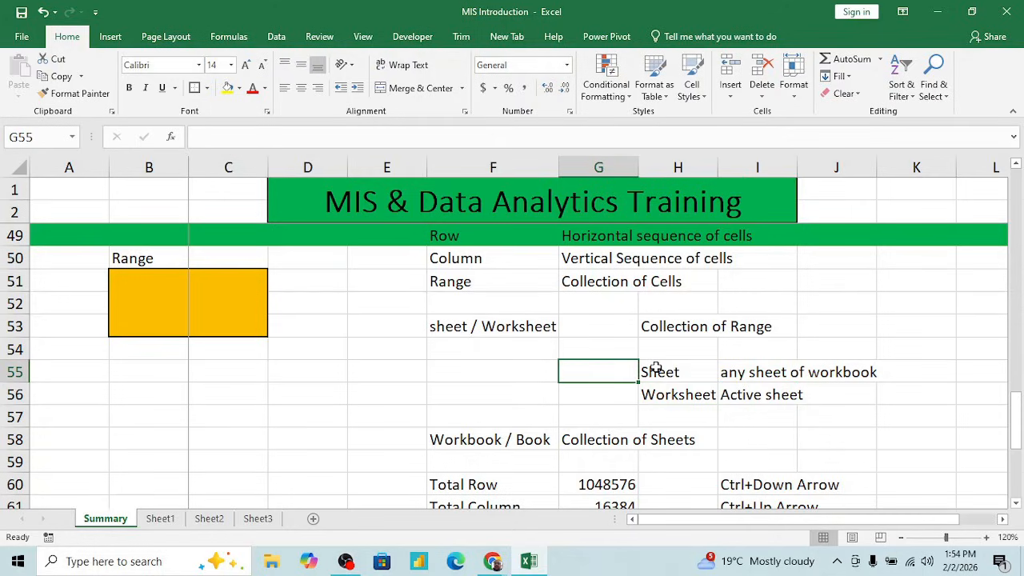
# - Review the sheet / Worksheet term in F53 and the Worksheet entry in H56
pyautogui.click(423, 369)
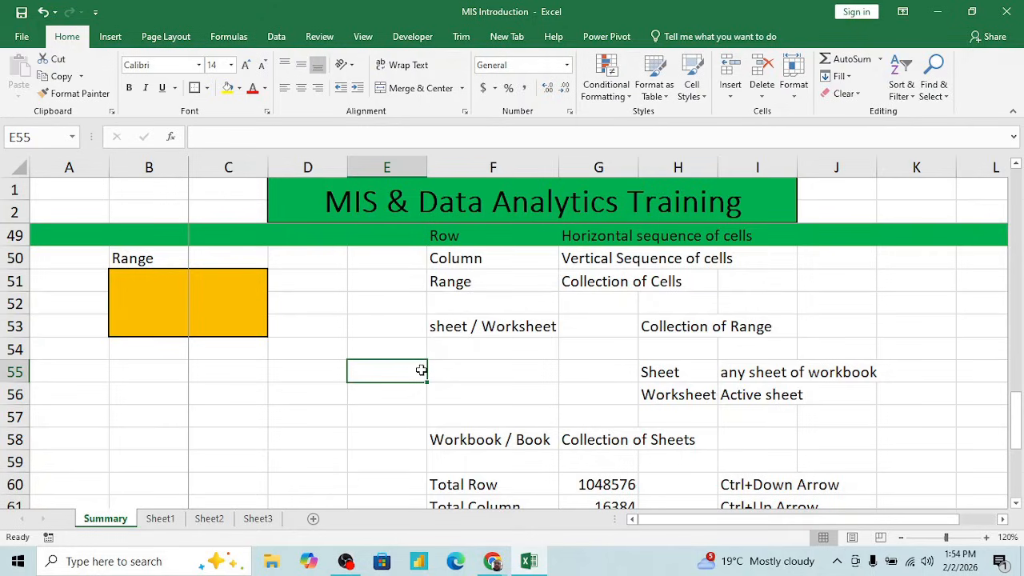
pyautogui.click(495, 331)
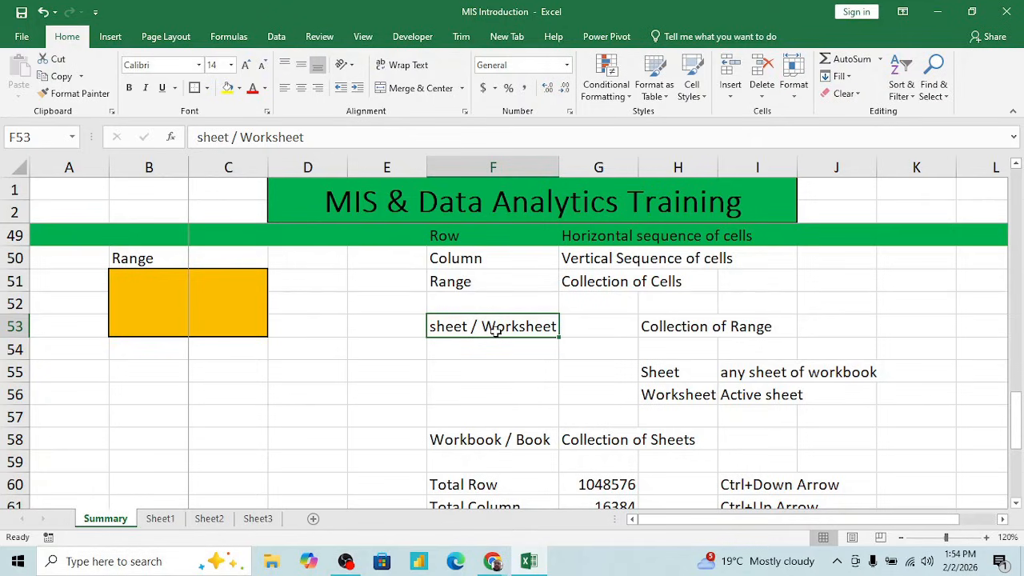
pyautogui.click(686, 398)
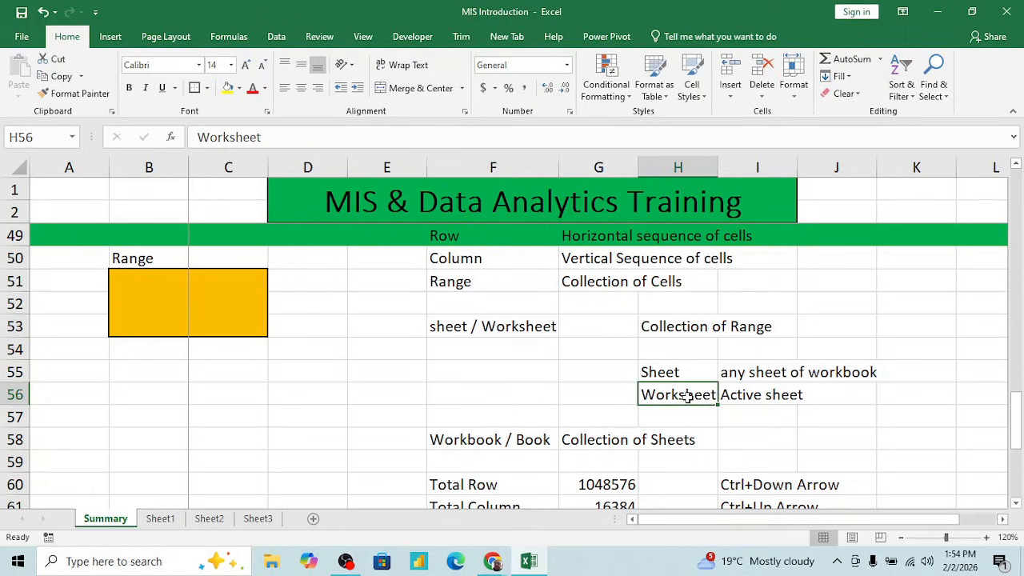
# - Point out the Sheet entry in H55 and the Workbook / Book entry in F58
pyautogui.click(676, 372)
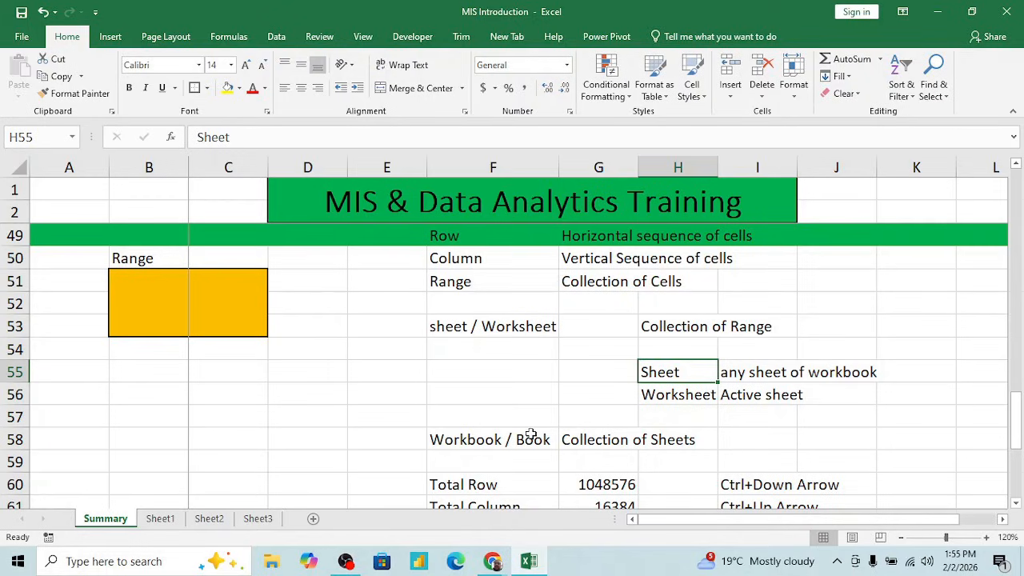
pyautogui.click(496, 403)
pyautogui.press('Down')
pyautogui.press('Down')
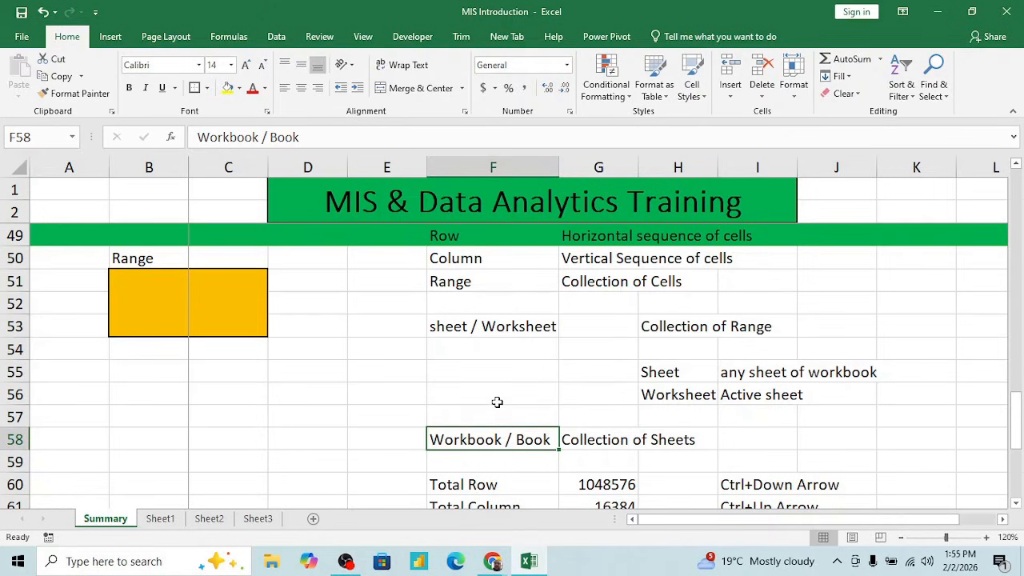
pyautogui.click(361, 388)
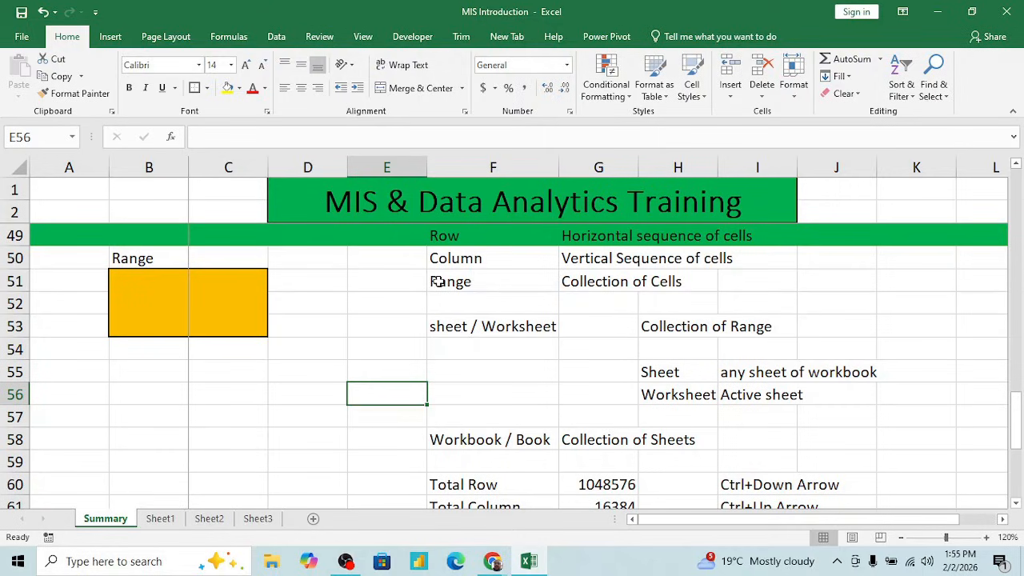
# - Create a new blank workbook and select cell E5 in it
pyautogui.hotkey('alt', 'Tab')
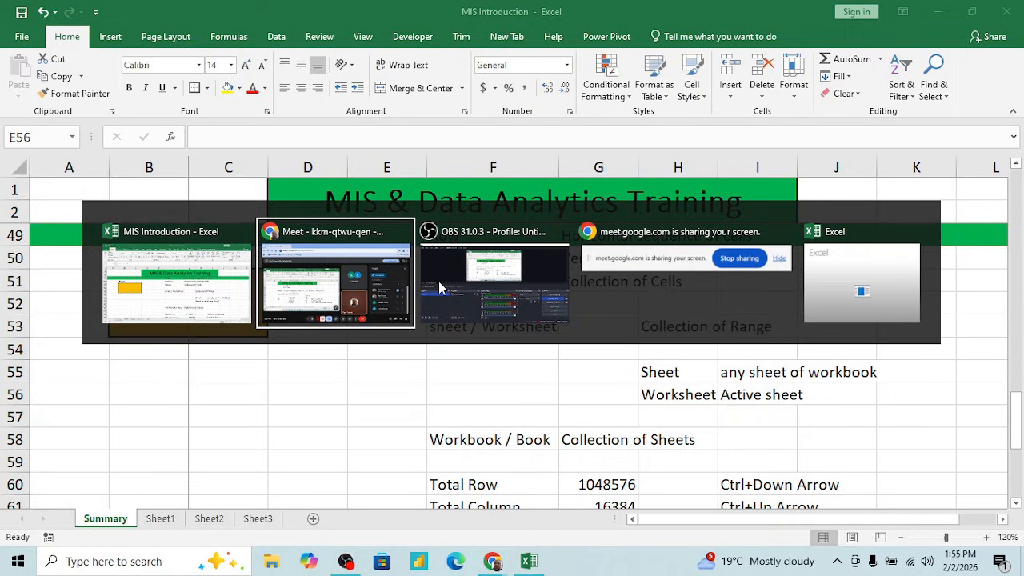
pyautogui.press('Escape')
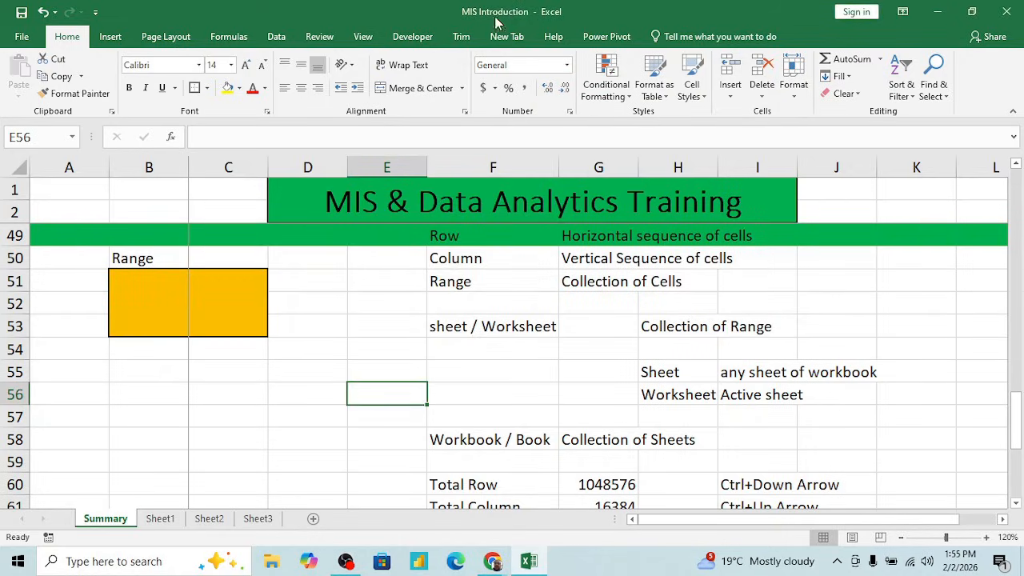
pyautogui.click(393, 355)
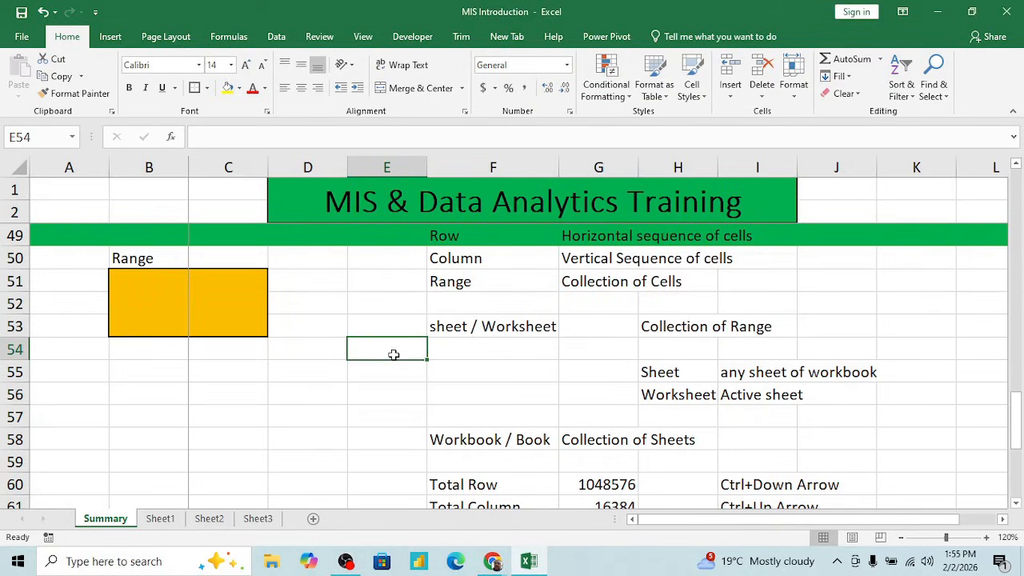
pyautogui.hotkey('ctrl', 'n')
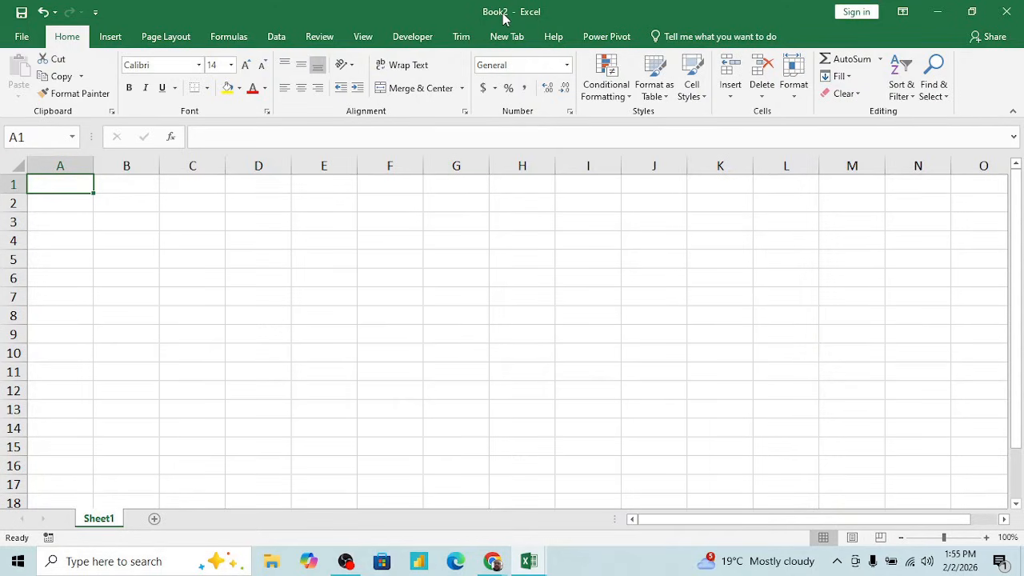
pyautogui.click(332, 256)
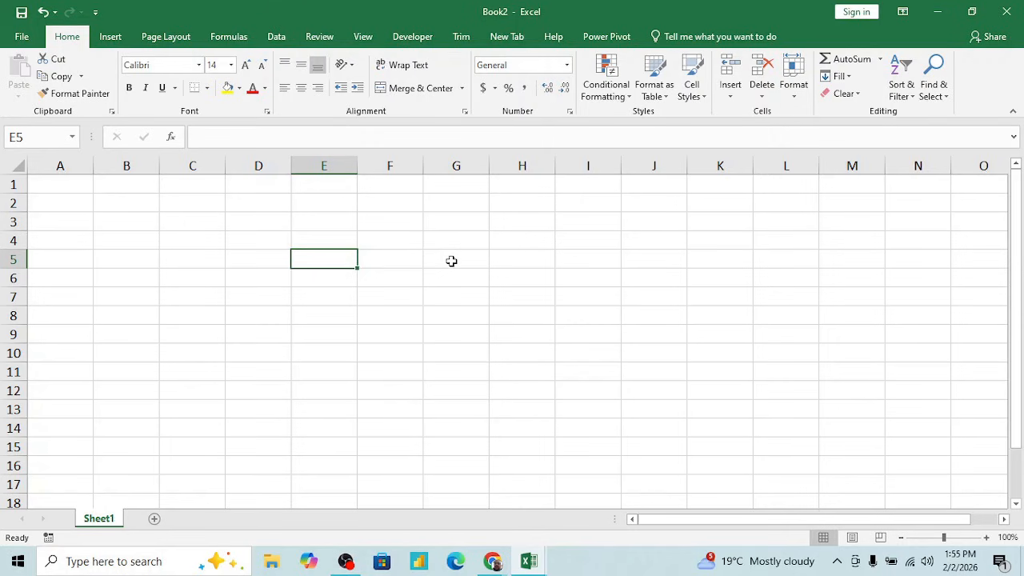
# - Return to the MIS Introduction workbook and review the Workbook / Book term and its definition in row 58
pyautogui.hotkey('alt', 'Tab')
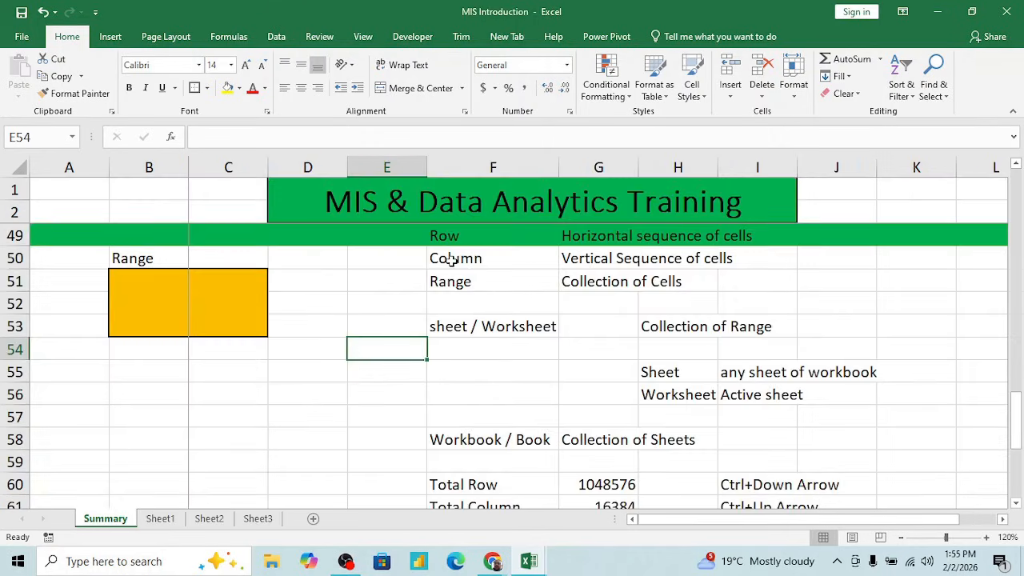
pyautogui.click(473, 440)
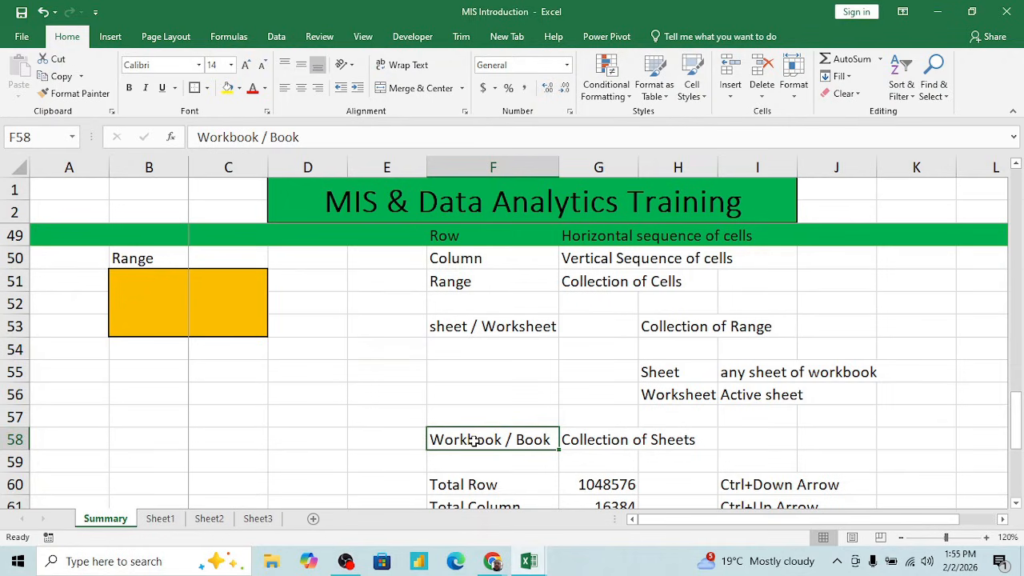
pyautogui.press('Right')
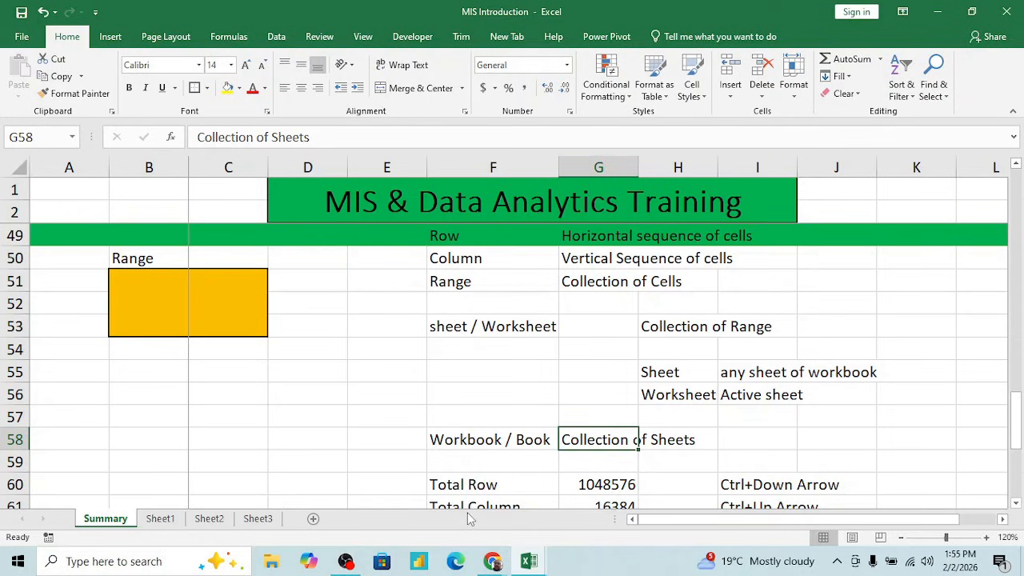
pyautogui.click(462, 439)
pyautogui.press('Down')
pyautogui.press('Down')
pyautogui.press('Down')
pyautogui.press('Down')
pyautogui.press('Down')
pyautogui.press('Down')
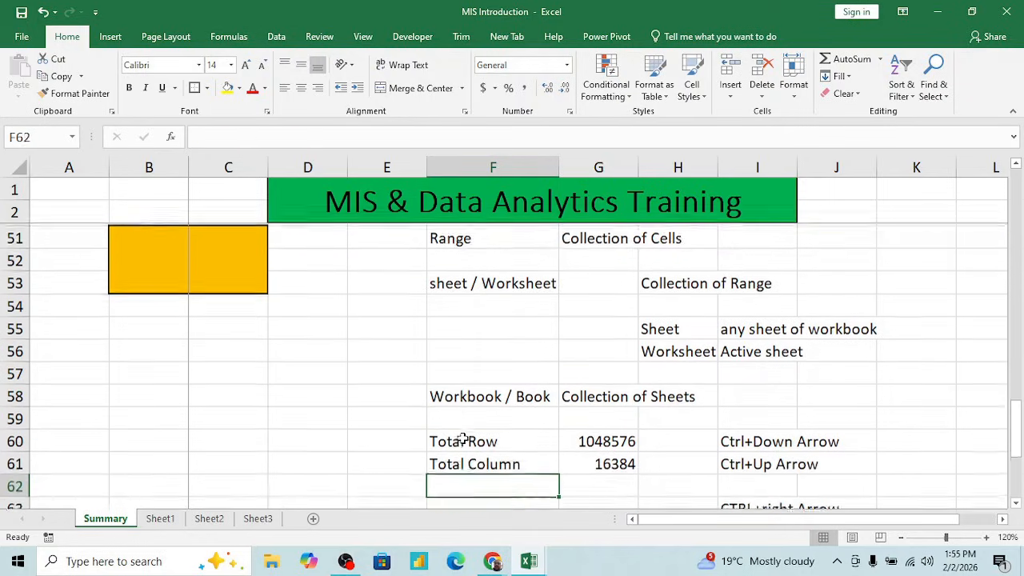
pyautogui.press('Up')
pyautogui.press('Up')
pyautogui.press('Up')
pyautogui.press('Up')
pyautogui.press('Up')
pyautogui.press('Up')
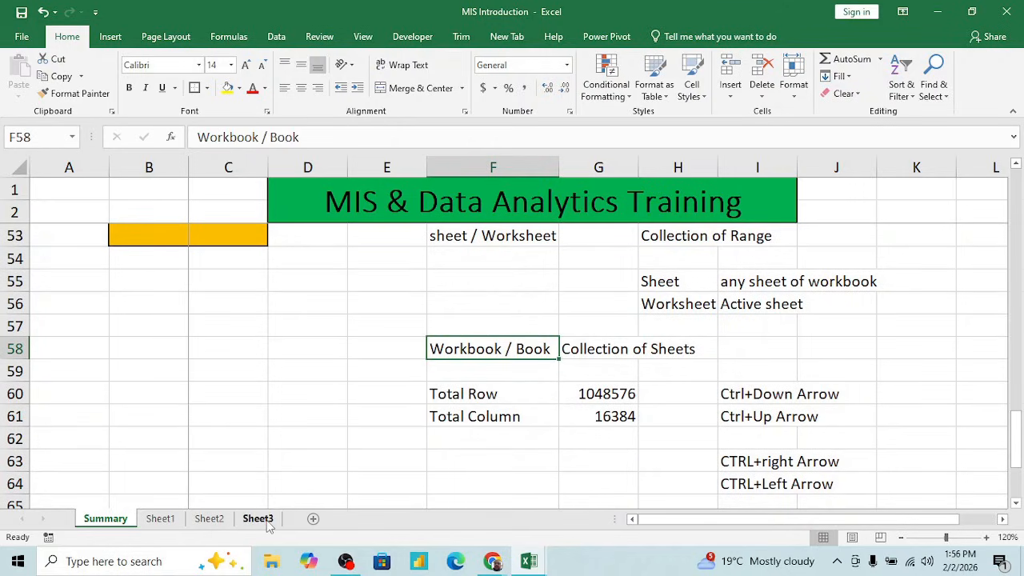
# - Switch to the new blank workbook and add five more sheets, Sheet2 to Sheet6
pyautogui.hotkey('alt', 'Tab')
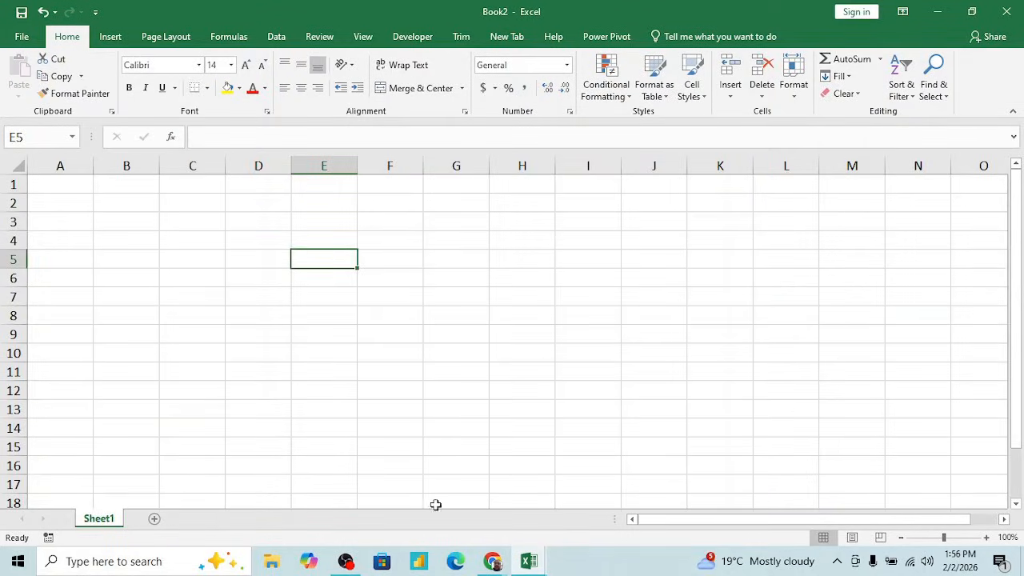
pyautogui.click(155, 521)
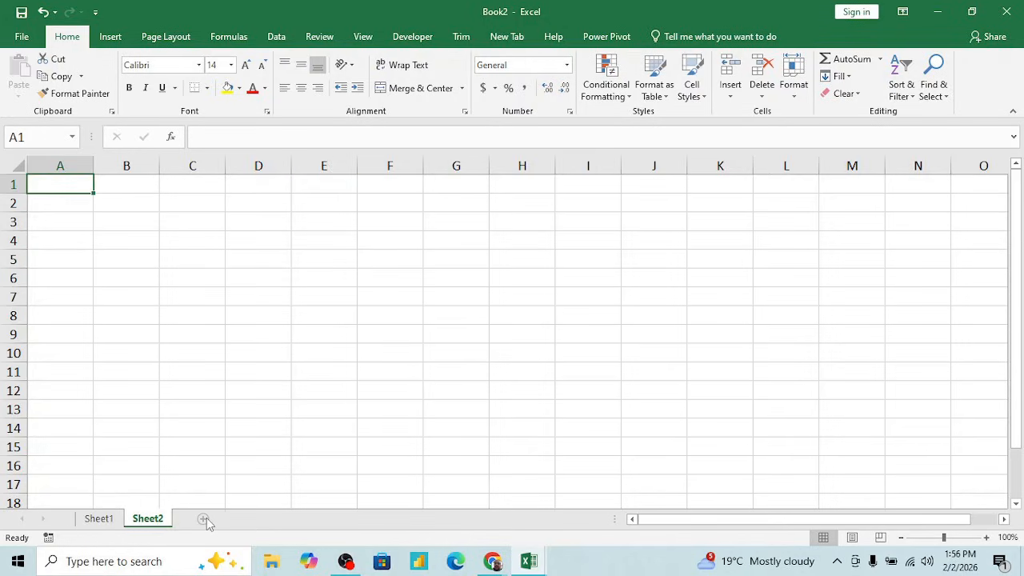
pyautogui.click(203, 520)
pyautogui.click(252, 519)
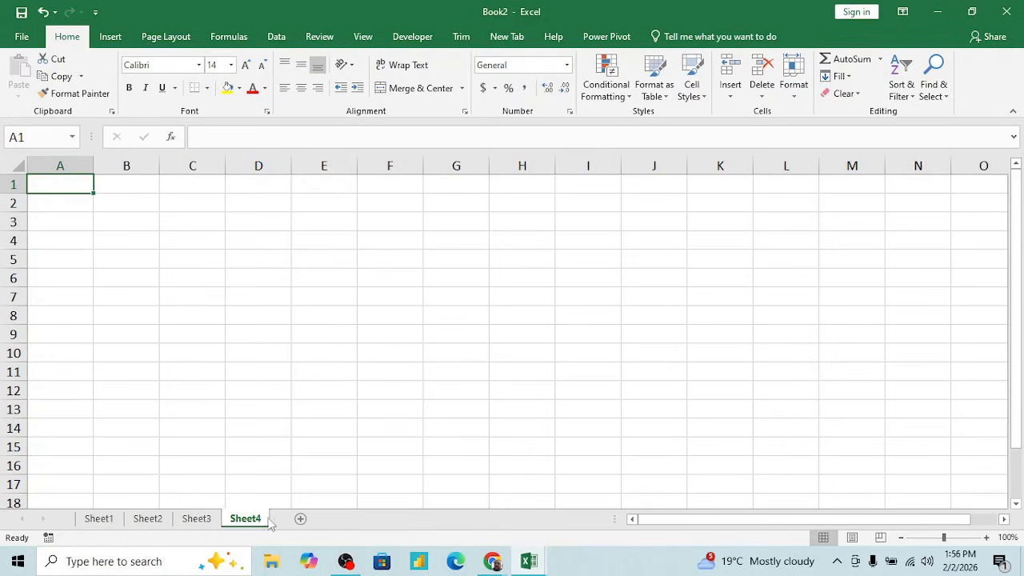
pyautogui.click(300, 520)
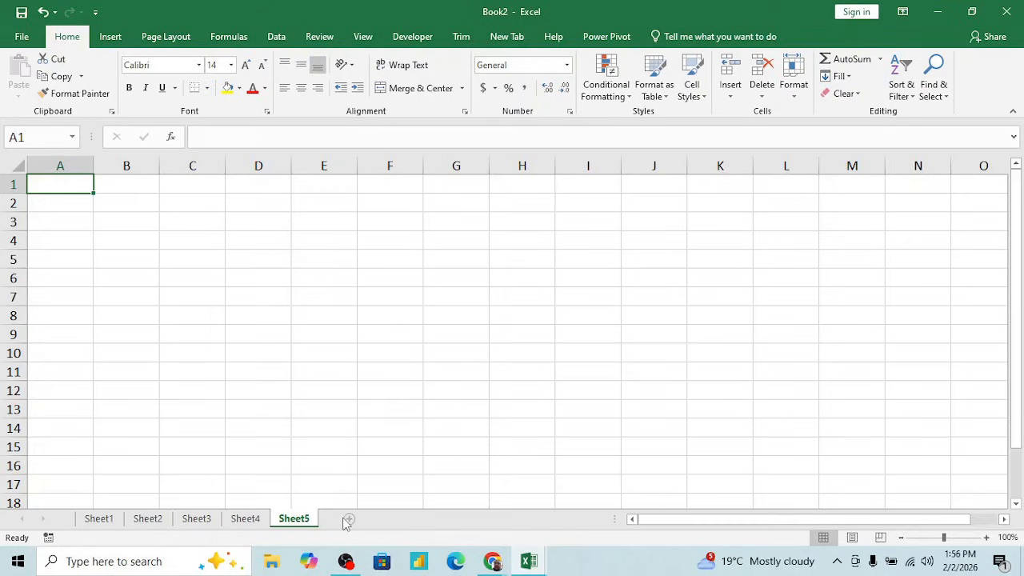
pyautogui.click(387, 518)
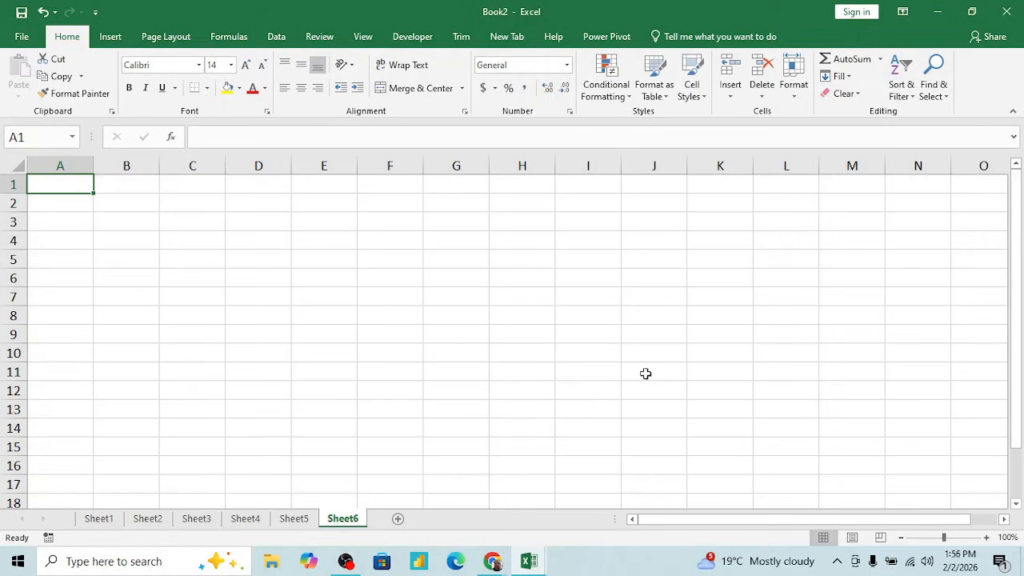
# - Show that the workbook is a collection of sheets by going from Sheet6 back through each sheet to Sheet1
pyautogui.click(331, 333)
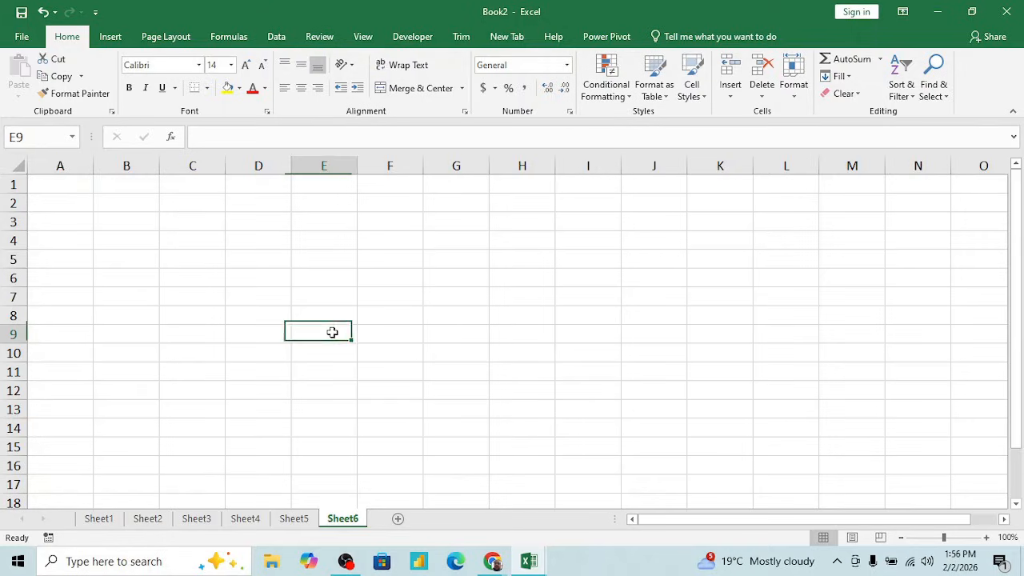
pyautogui.click(294, 518)
pyautogui.click(254, 520)
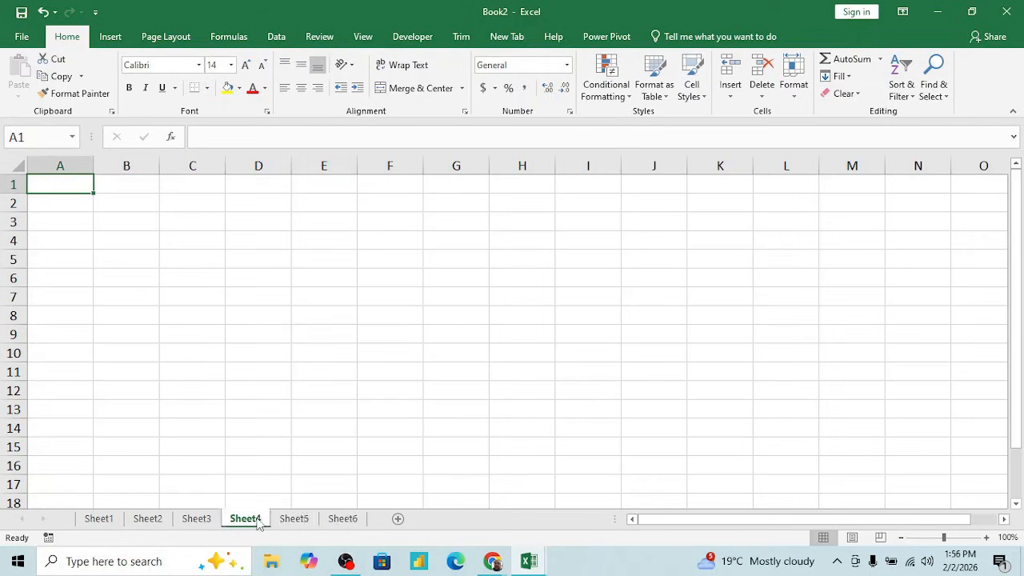
pyautogui.click(195, 519)
pyautogui.click(149, 520)
pyautogui.click(110, 520)
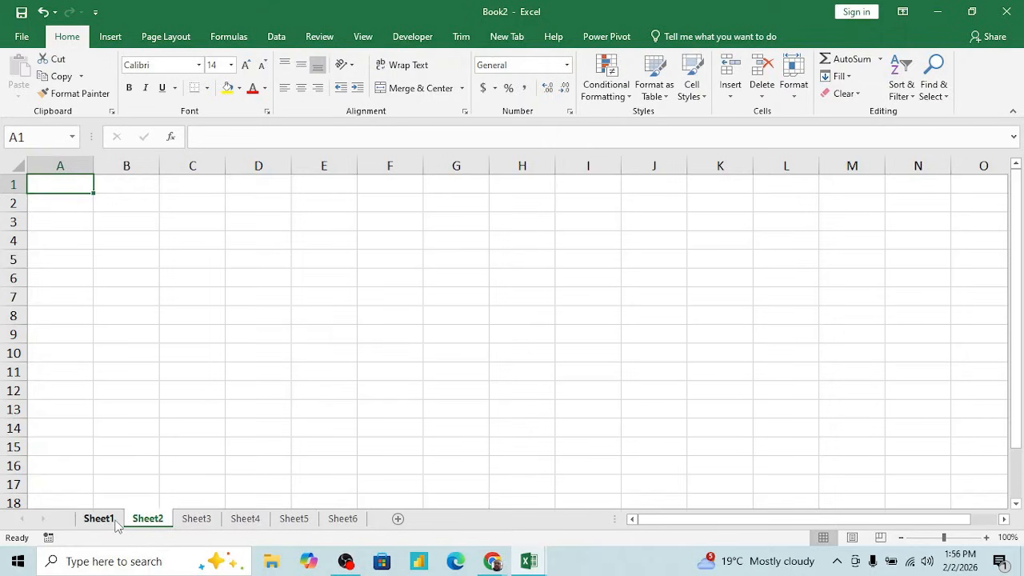
pyautogui.click(363, 323)
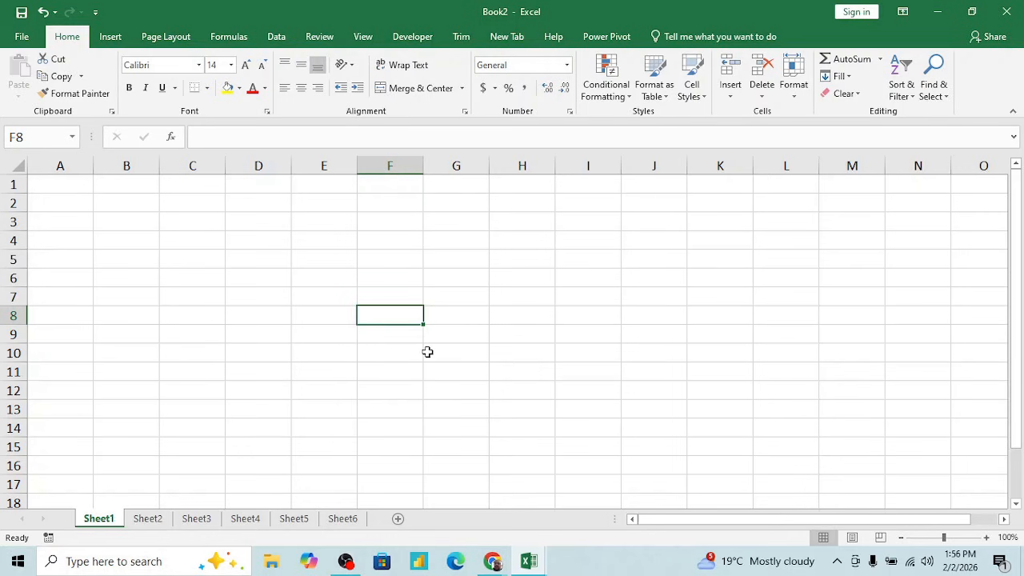
# - Return to the MIS Introduction workbook and review the Workbook definition in row 58 and the Total Row and Total Column entries
pyautogui.hotkey('alt', 'Tab')
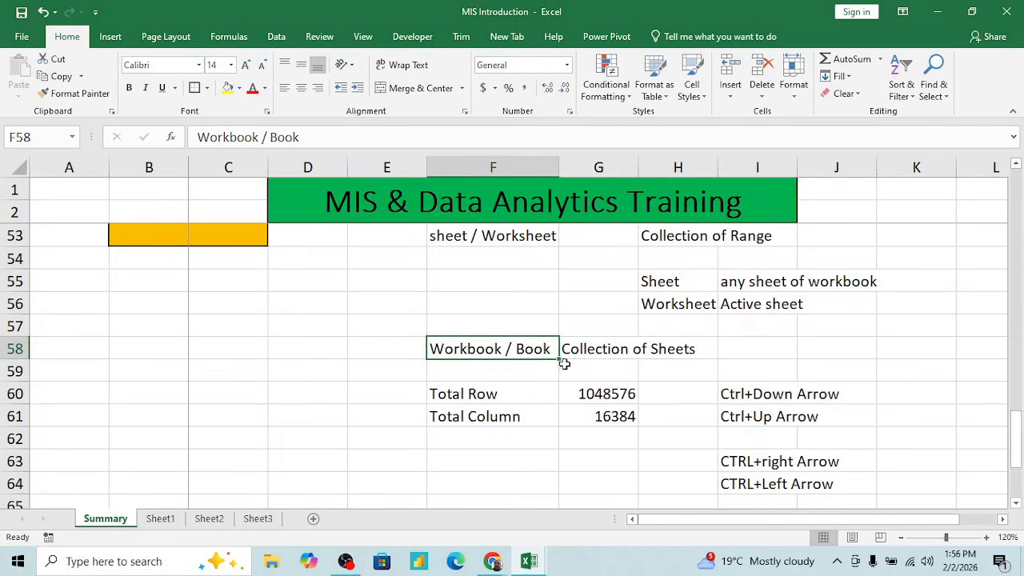
pyautogui.click(612, 350)
pyautogui.press('Left')
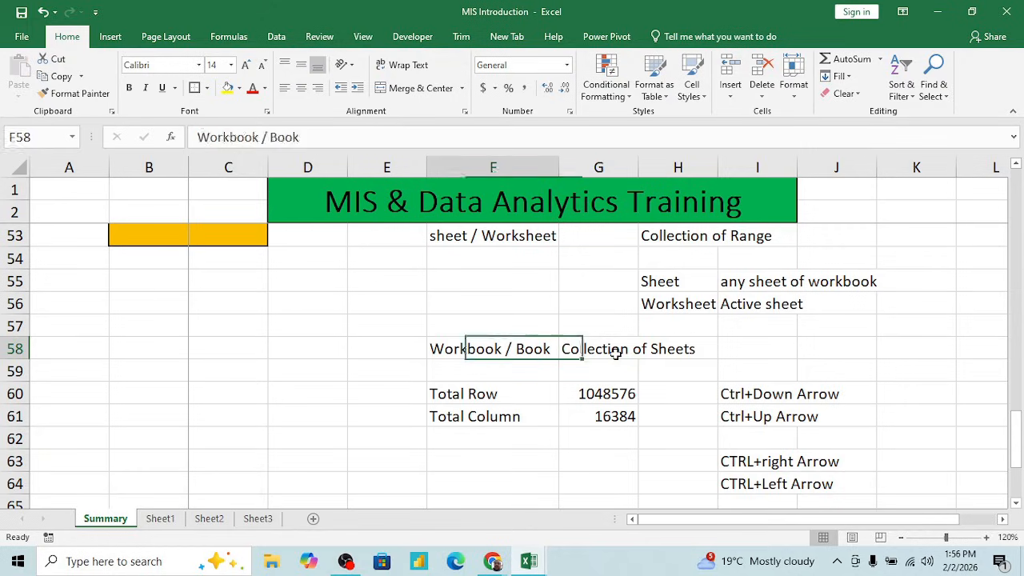
pyautogui.press('Left')
pyautogui.press('Down')
pyautogui.press('Down')
pyautogui.press('Right')
pyautogui.hotkey('shift', 'Right')
pyautogui.press('Down')
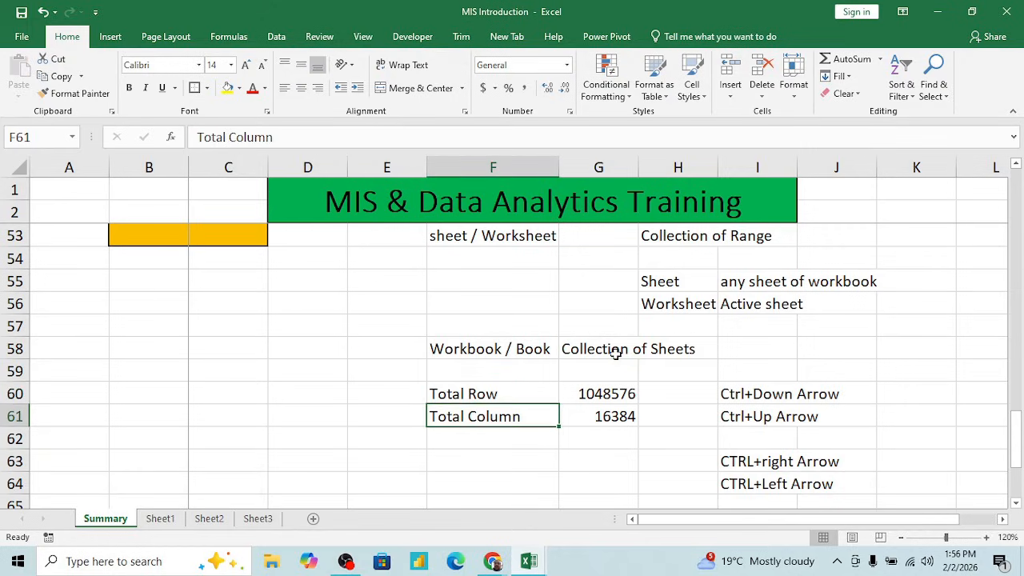
pyautogui.press('Up')
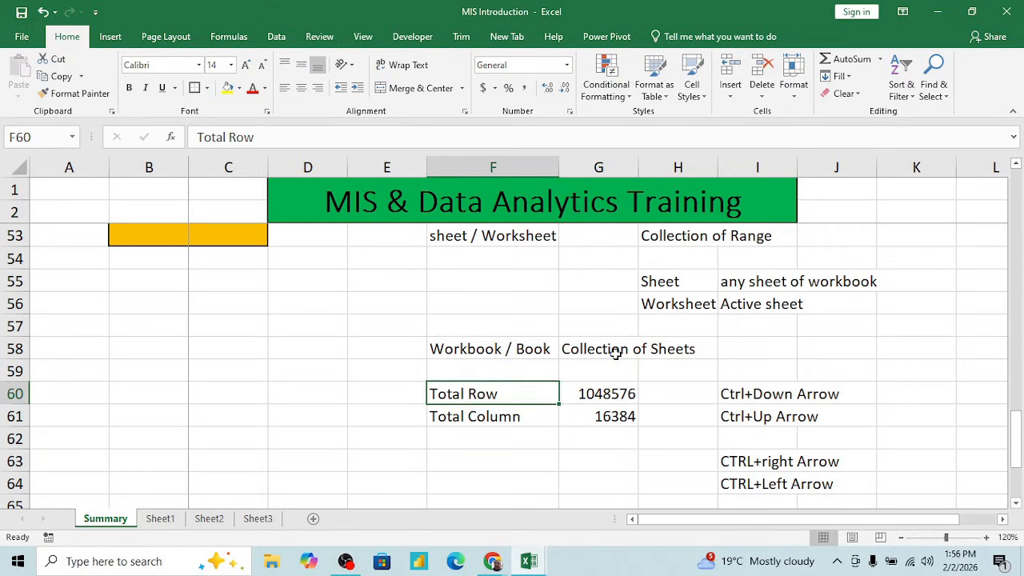
# - Jump to the last row of the Summary sheet in column A and back up to the first rows
pyautogui.hotkey('ctrl', 'Left')
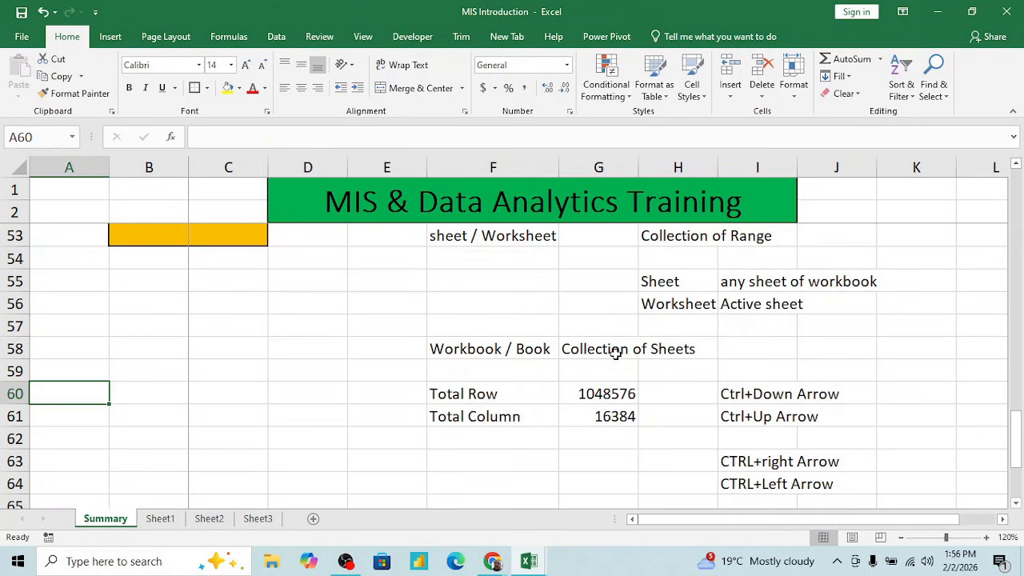
pyautogui.hotkey('ctrl', 'Down')
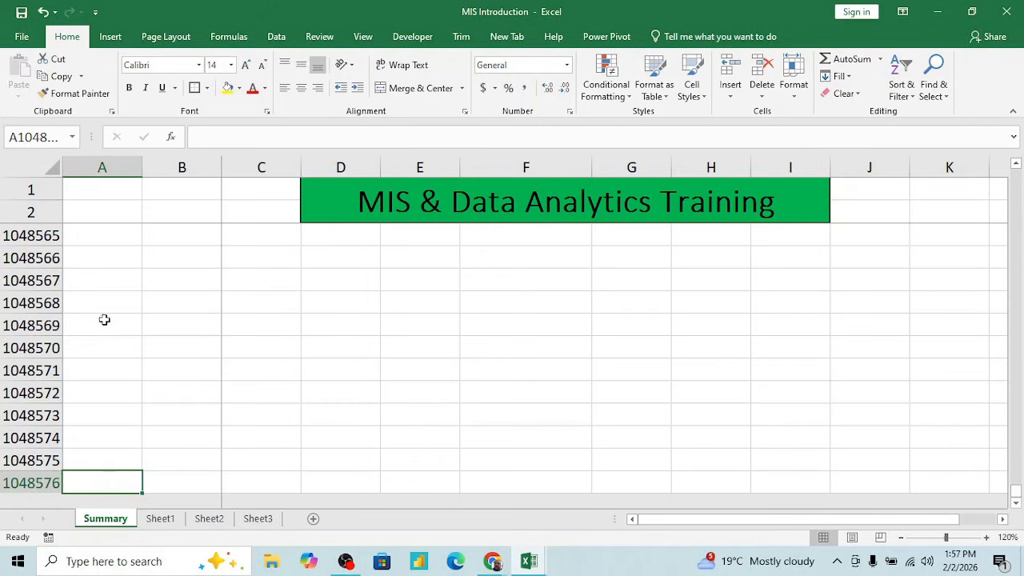
pyautogui.click(107, 460)
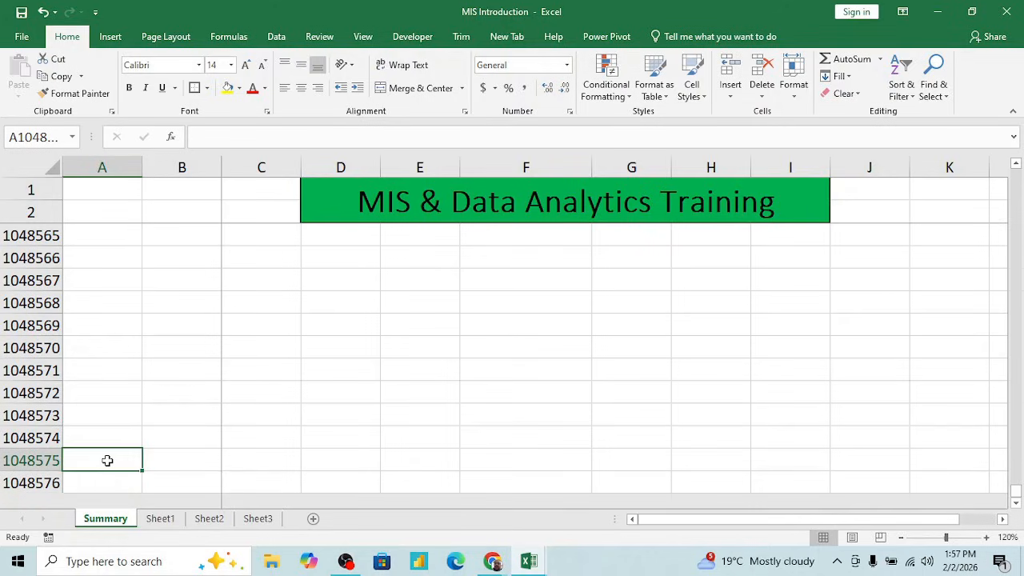
pyautogui.hotkey('ctrl', 'Up')
pyautogui.press('Down')
pyautogui.press('Down')
pyautogui.press('Down')
pyautogui.press('Down')
pyautogui.press('Down')
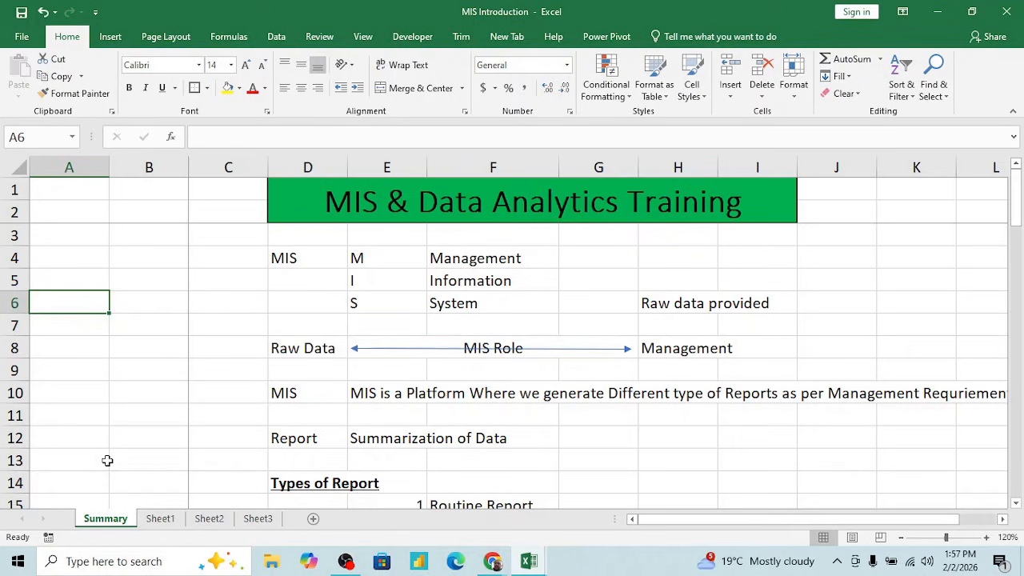
# - Highlight the Total Row entry with its value in F60:G60, and the Total Column entry in F61:G61
pyautogui.scroll(-10, 546, 436)
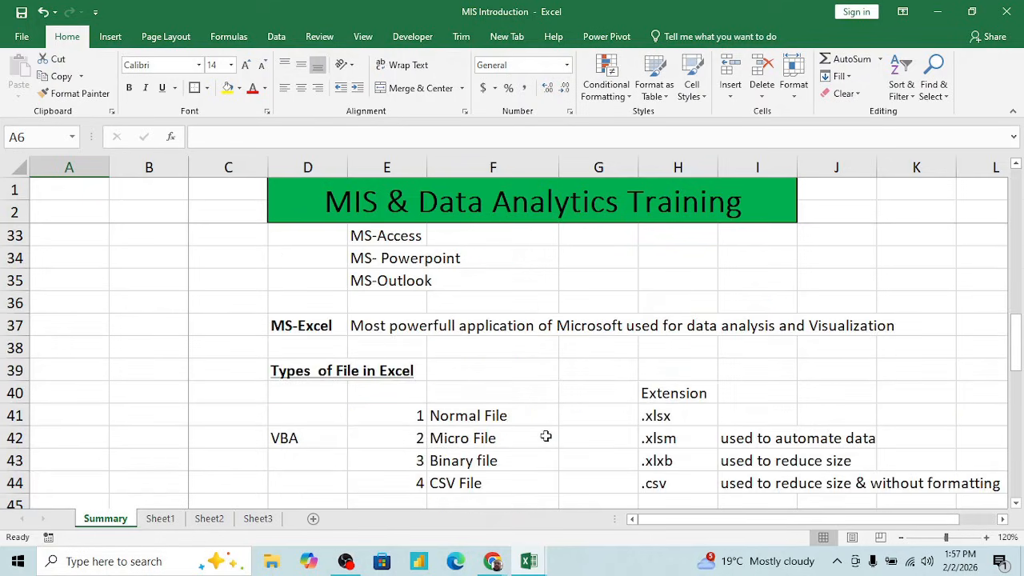
pyautogui.scroll(-5, 546, 436)
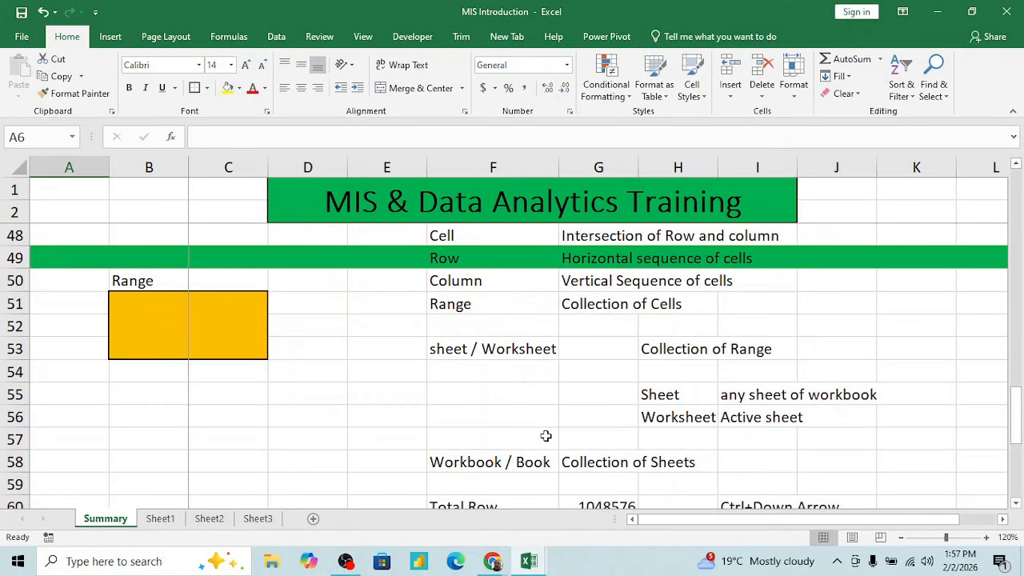
pyautogui.scroll(-3, 545, 435)
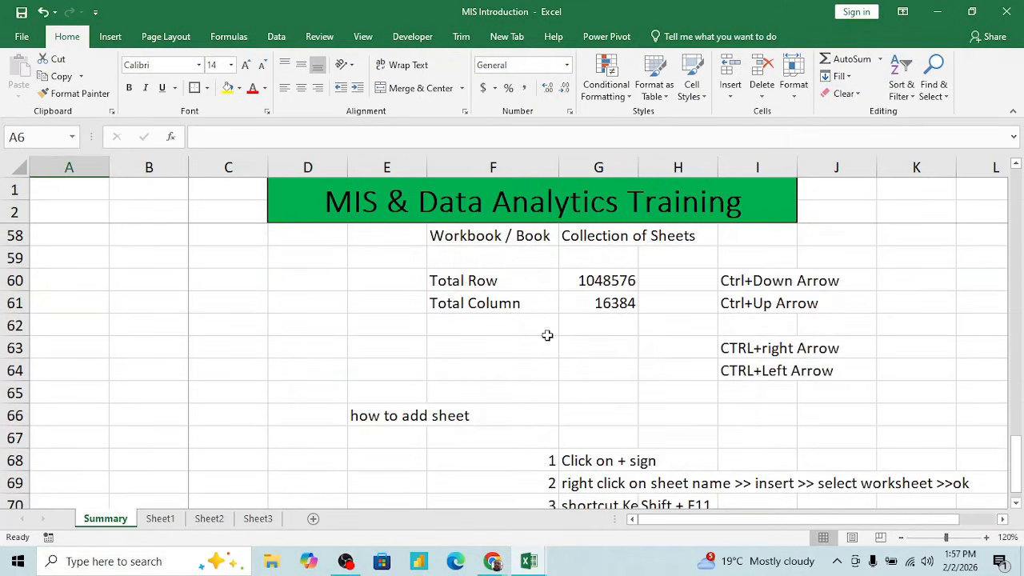
pyautogui.click(523, 280)
pyautogui.hotkey('shift', 'Right')
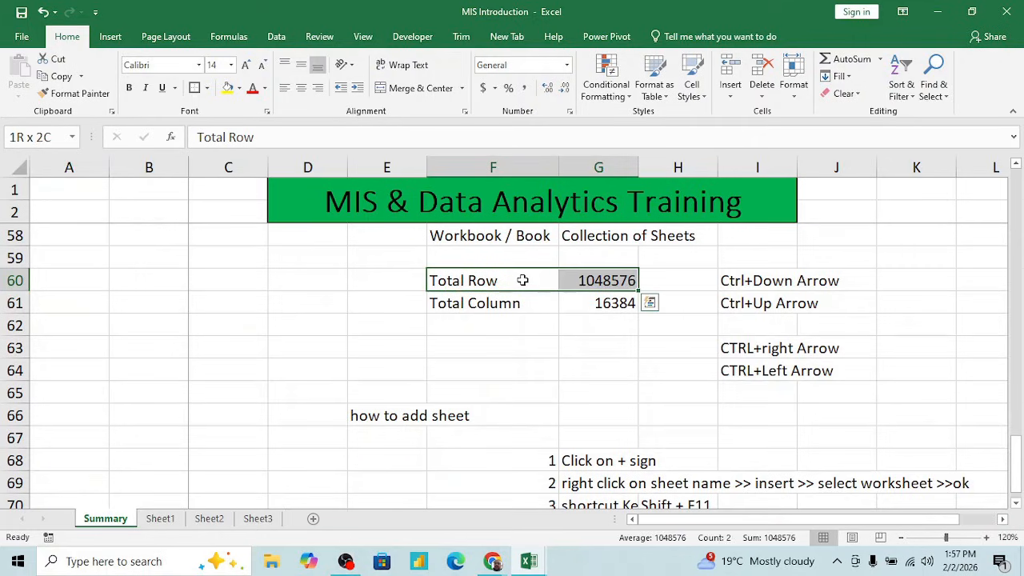
pyautogui.press('Down')
pyautogui.hotkey('shift', 'Right')
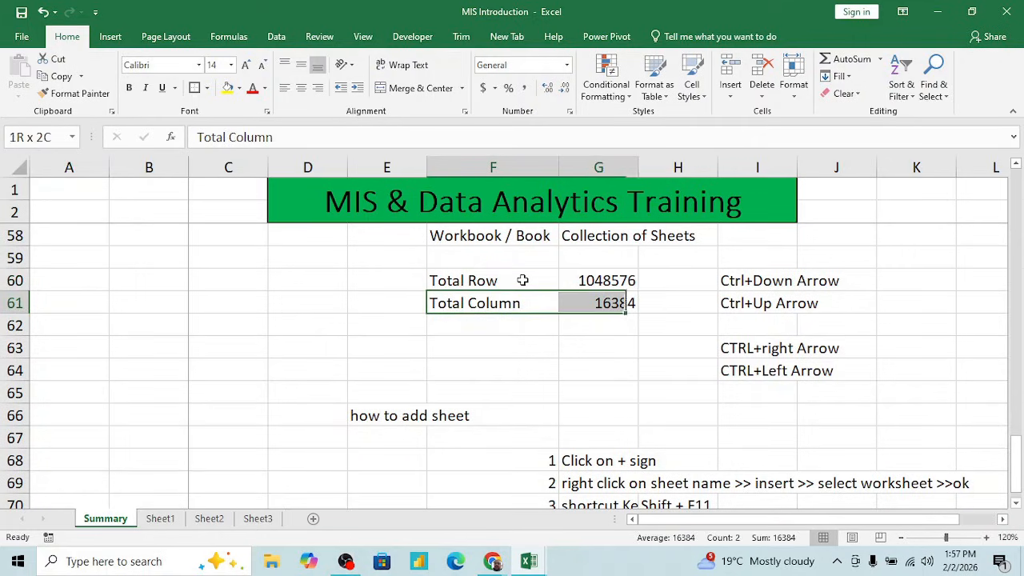
# - Jump from cell J1 to the last column of the Summary sheet
pyautogui.click(69, 166)
pyautogui.click(128, 166)
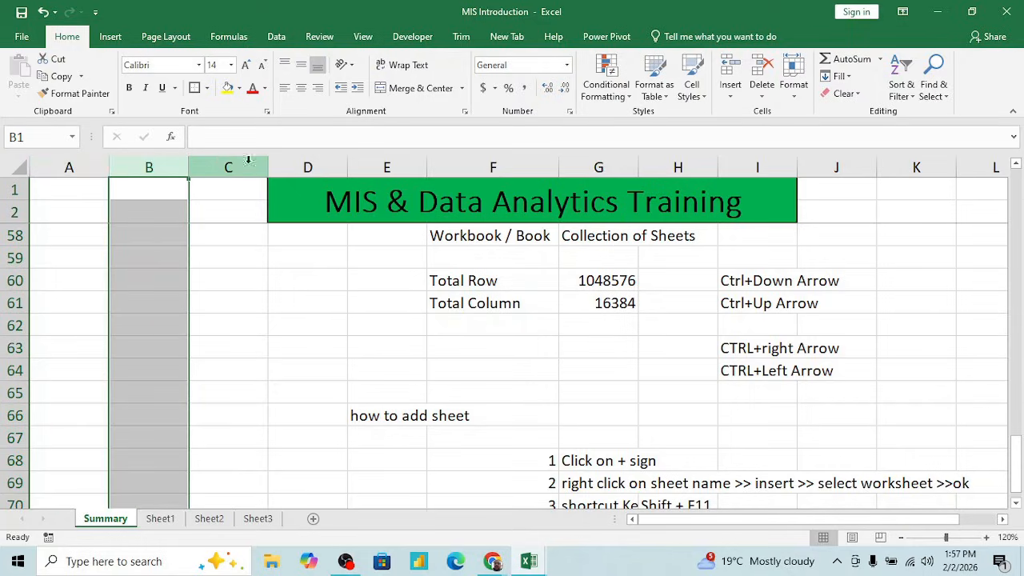
pyautogui.click(862, 190)
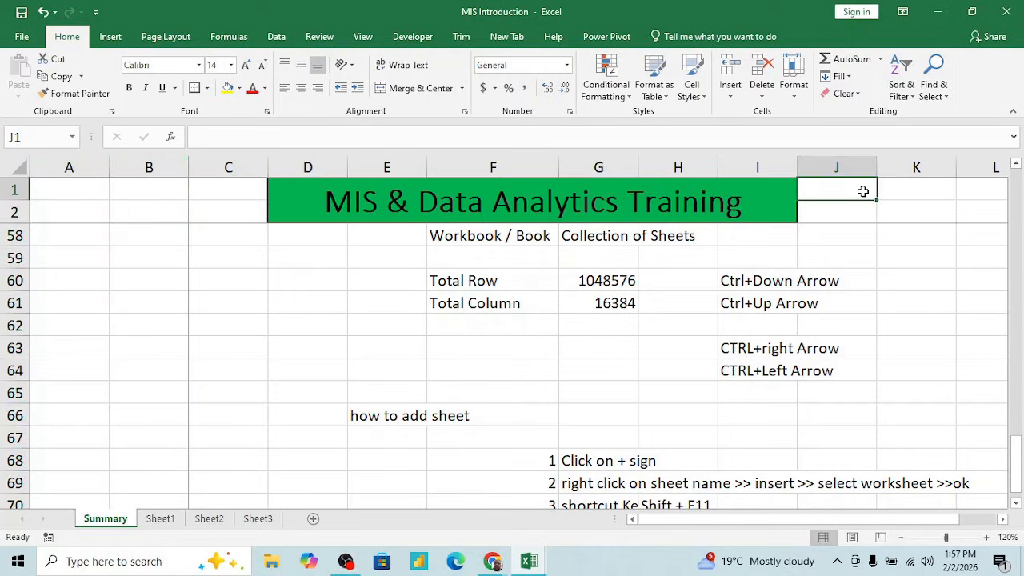
pyautogui.hotkey('ctrl', 'Right')
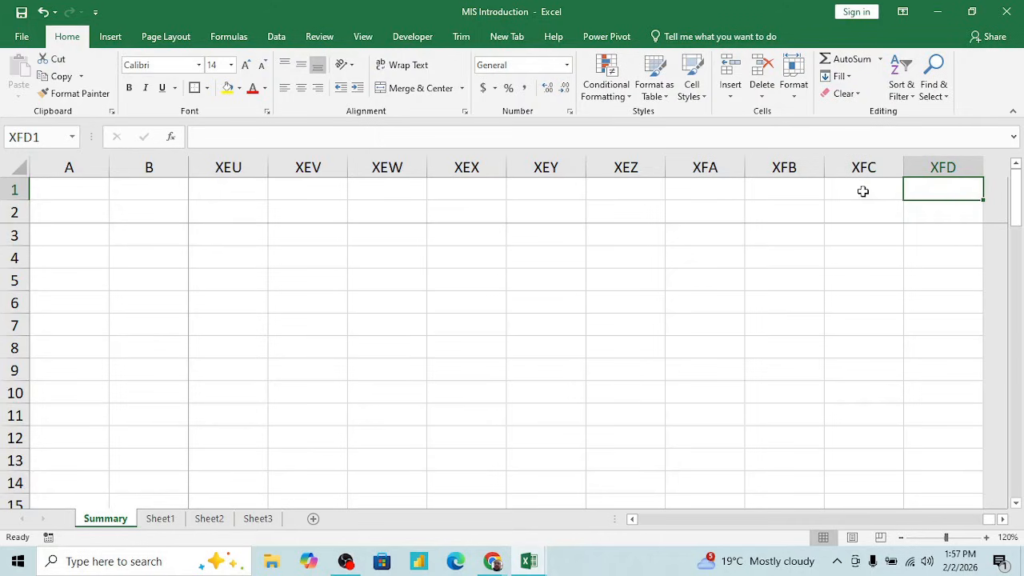
# - Enter the formula =COLUMN() in cell XFD1 to get the number of the last column
pyautogui.write('=colum')
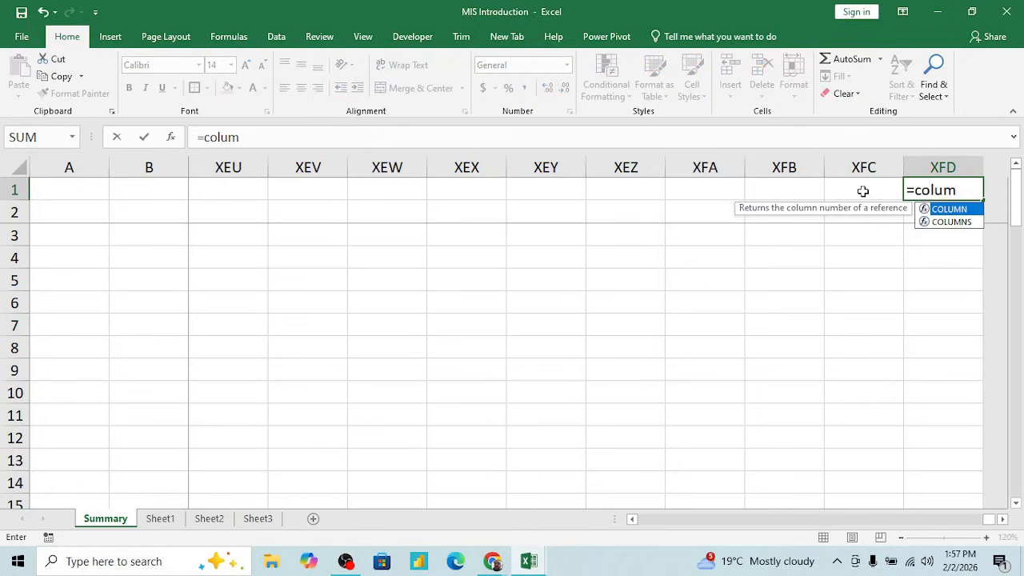
pyautogui.press('Tab')
pyautogui.write('()')
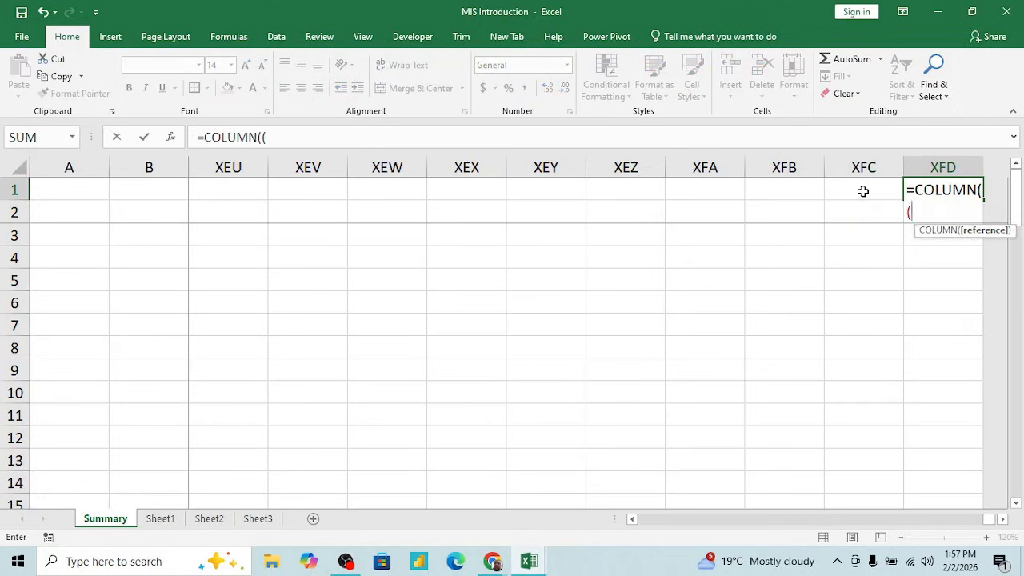
pyautogui.press('BackSpace')
pyautogui.press('BackSpace')
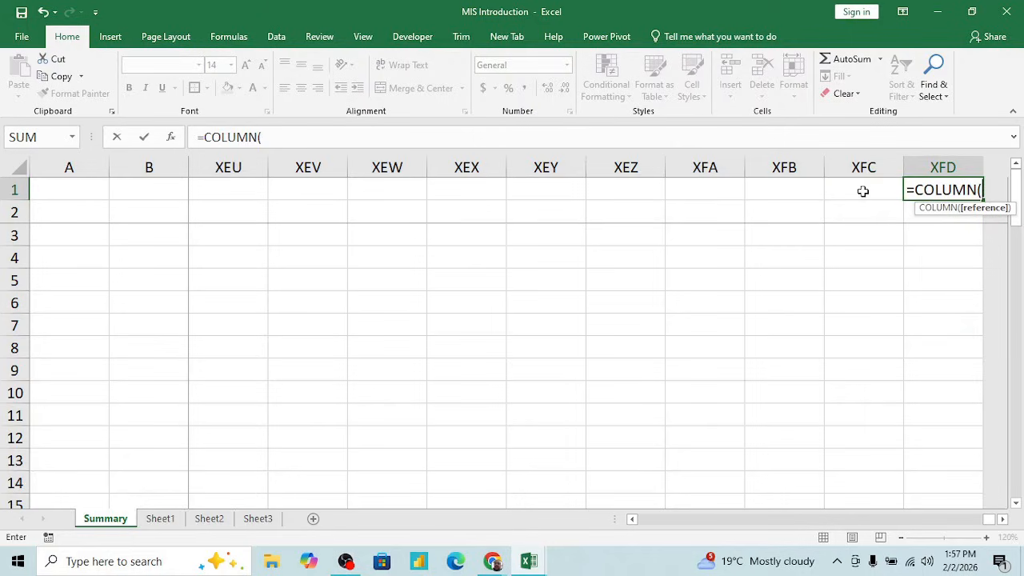
pyautogui.write(')')
pyautogui.press('Return')
pyautogui.press('Up')
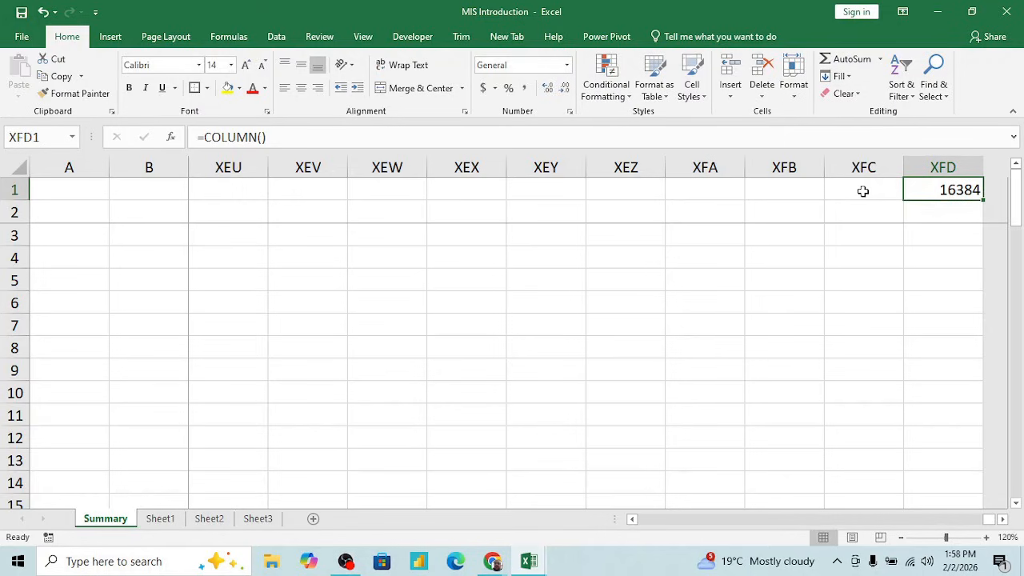
# - Clear the formula from XFD1 and return to cell A1
pyautogui.press('Delete')
pyautogui.hotkey('ctrl', 'Home')
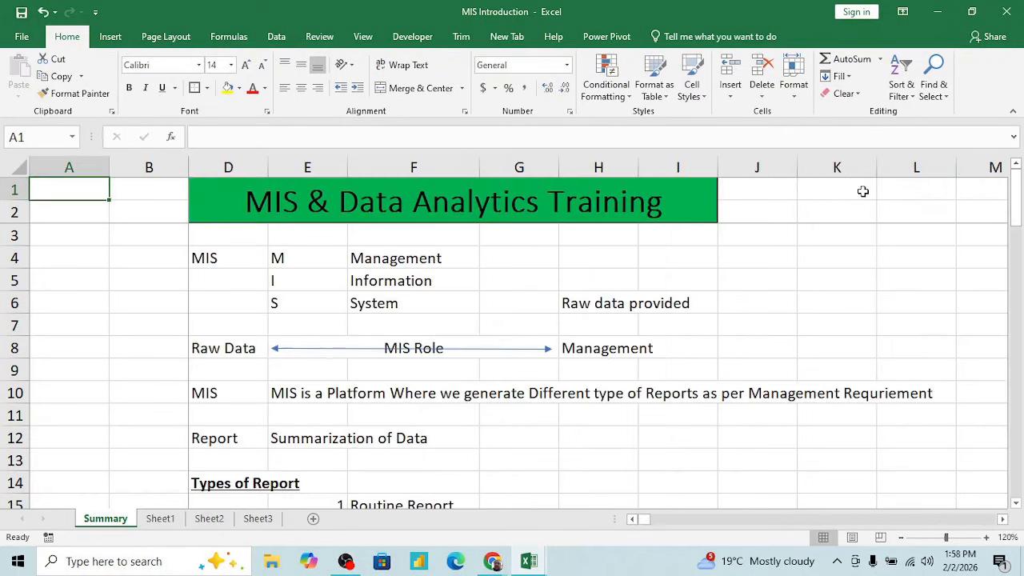
# - Go down the Summary sheet to the Total Column entry in row 61 and its value in G61
pyautogui.press('Right')
pyautogui.press('Right')
pyautogui.press('Down')
pyautogui.press('Down')
pyautogui.press('Down')
pyautogui.press('Down')
pyautogui.press('Down')
pyautogui.press('Down')
pyautogui.press('Down')
pyautogui.press('Down')
pyautogui.press('Down')
pyautogui.press('Down')
pyautogui.press('Down')
pyautogui.press('Down')
pyautogui.press('Down')
pyautogui.press('Down')
pyautogui.press('Down')
pyautogui.press('Down')
pyautogui.press('Down')
pyautogui.press('Down')
pyautogui.press('Down')
pyautogui.press('Down')
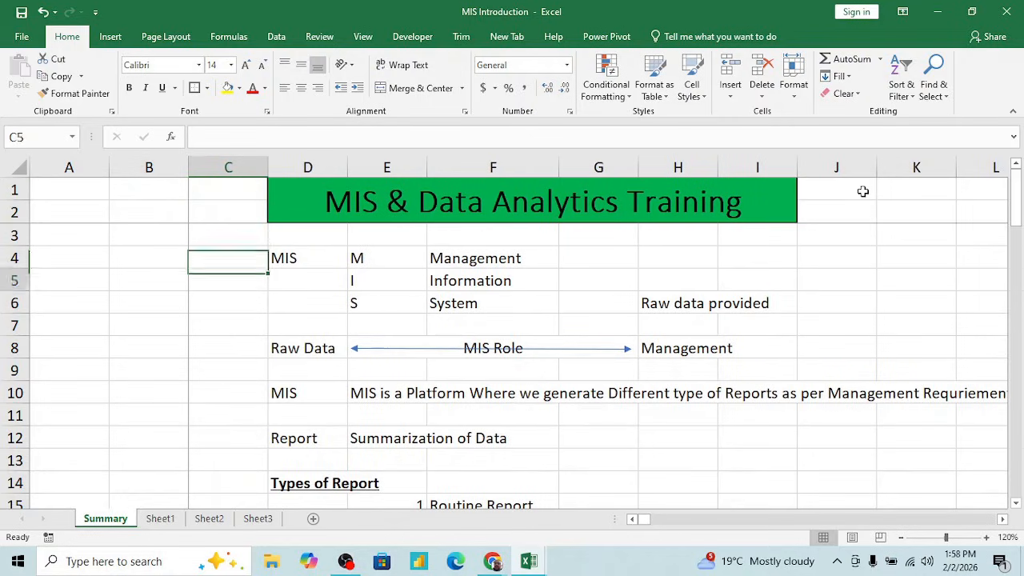
pyautogui.press('Down')
pyautogui.press('Down')
pyautogui.press('Down')
pyautogui.press('Down')
pyautogui.press('Down')
pyautogui.press('Down')
pyautogui.press('Down')
pyautogui.press('Down')
pyautogui.press('Down')
pyautogui.press('Down')
pyautogui.press('Down')
pyautogui.press('Down')
pyautogui.press('Down')
pyautogui.press('Down')
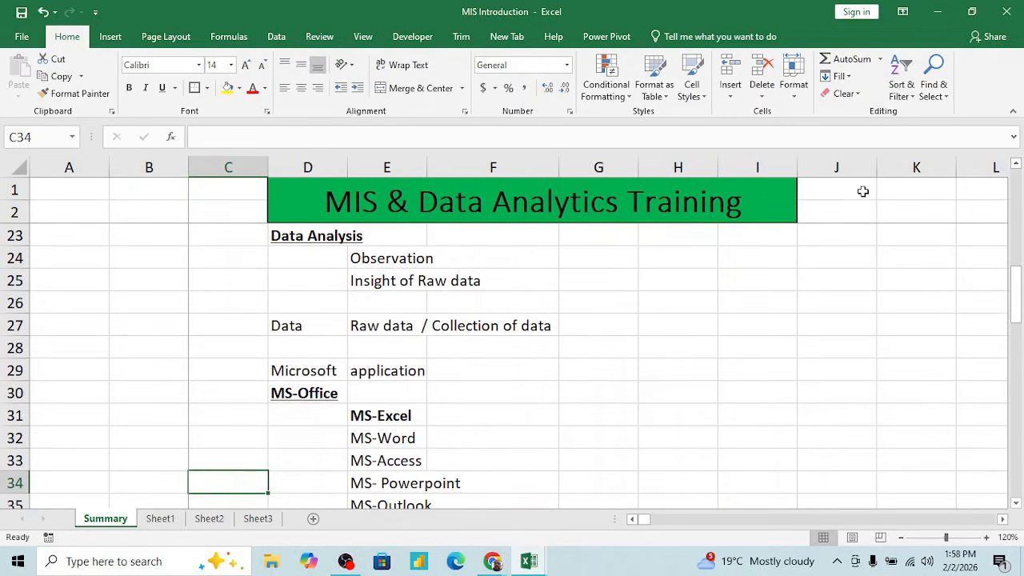
pyautogui.press('Down')
pyautogui.press('Down')
pyautogui.press('Down')
pyautogui.press('Down')
pyautogui.press('Down')
pyautogui.press('Down')
pyautogui.press('Down')
pyautogui.press('Down')
pyautogui.press('Down')
pyautogui.press('Down')
pyautogui.press('Down')
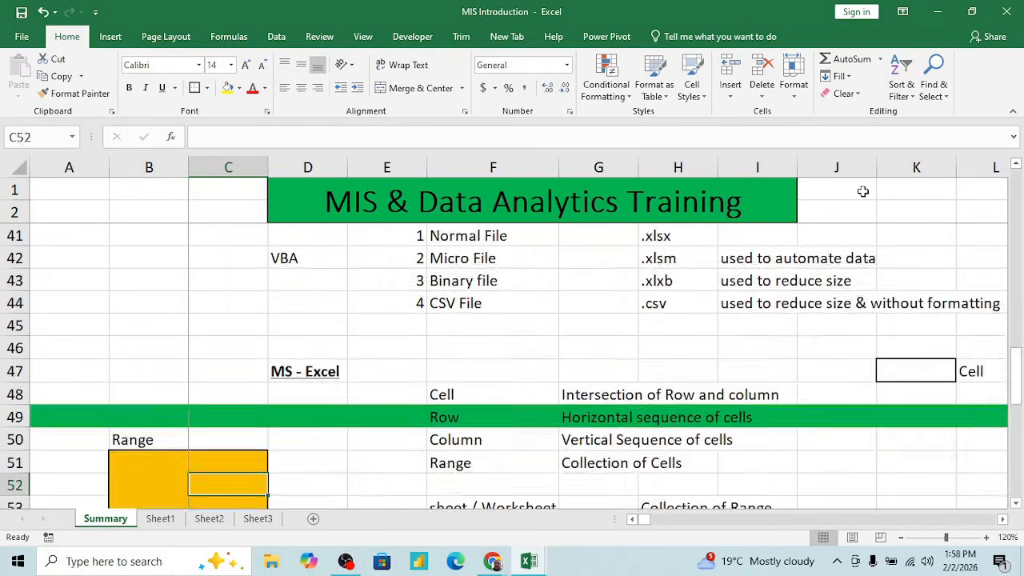
pyautogui.press('Down')
pyautogui.press('Down')
pyautogui.press('Down')
pyautogui.press('Down')
pyautogui.press('Down')
pyautogui.press('Down')
pyautogui.press('Down')
pyautogui.press('Down')
pyautogui.press('Down')
pyautogui.press('Down')
pyautogui.press('Down')
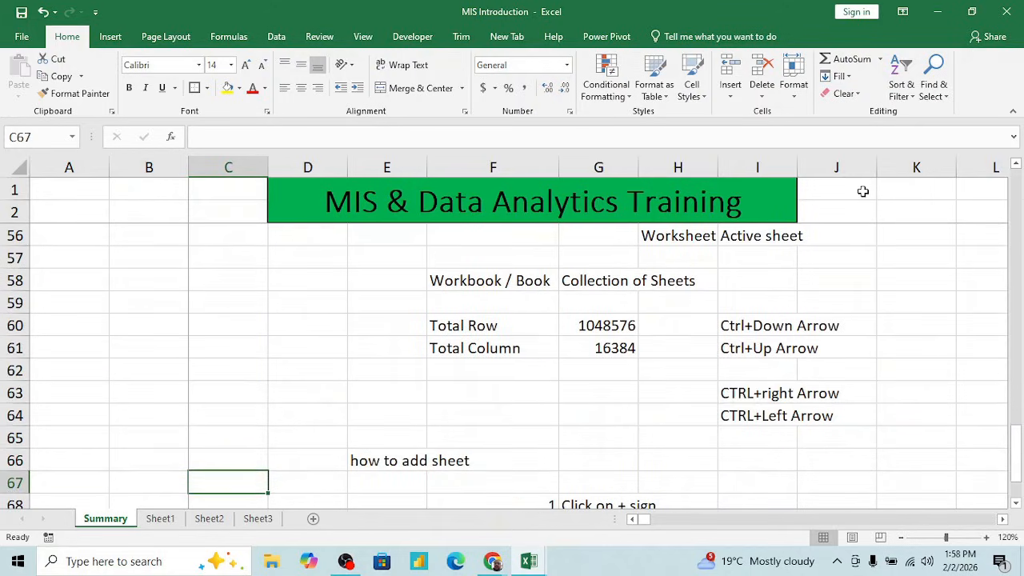
pyautogui.press('Up')
pyautogui.press('Up')
pyautogui.press('Up')
pyautogui.press('Right')
pyautogui.press('Right')
pyautogui.press('Right')
pyautogui.press('Up')
pyautogui.press('Up')
pyautogui.press('Up')
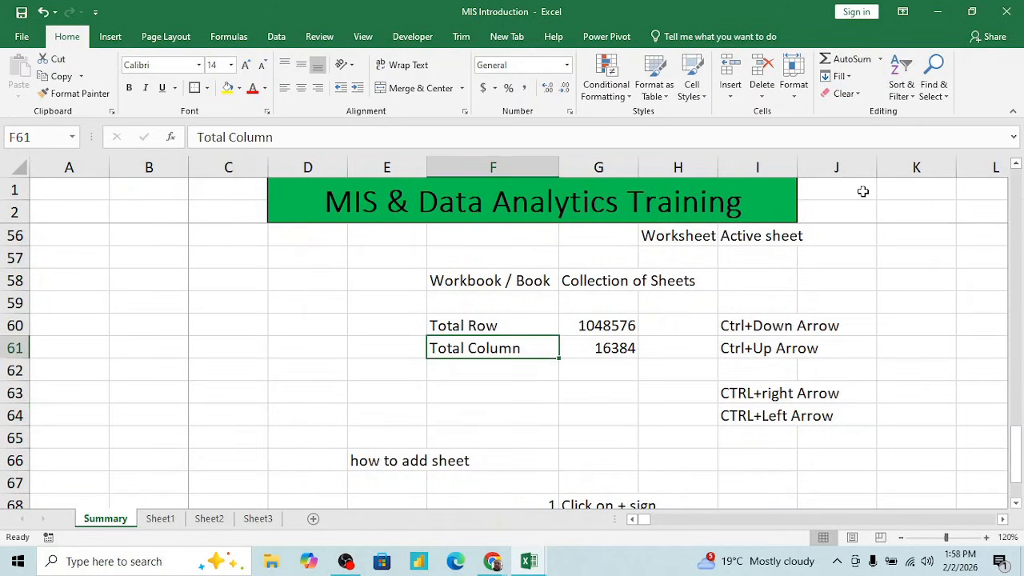
pyautogui.press('Right')
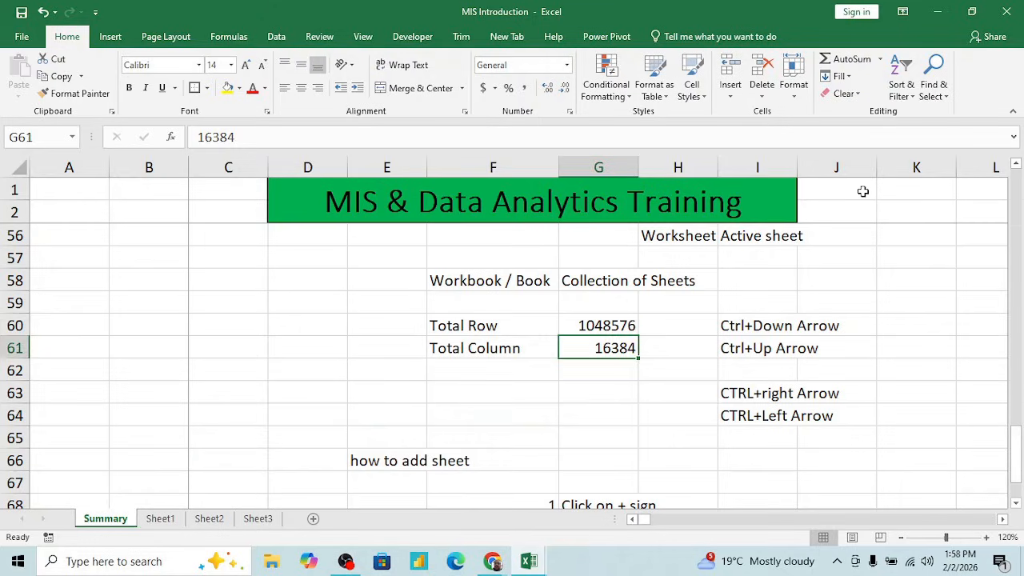
# - Highlight the Ctrl+Down Arrow and Ctrl+Up Arrow shortcut entries in I60:I61
pyautogui.press('Up')
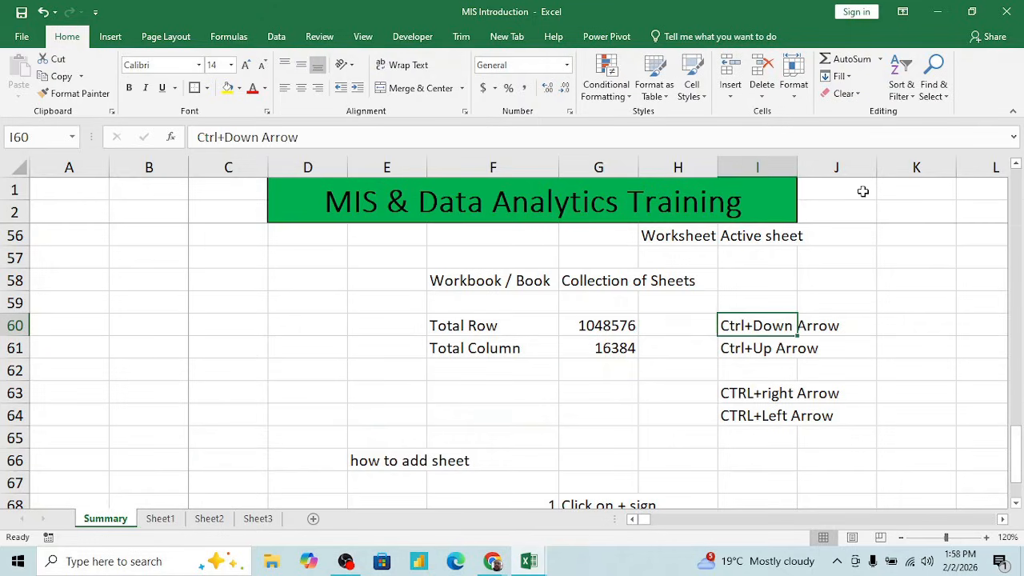
pyautogui.hotkey('shift', 'Down')
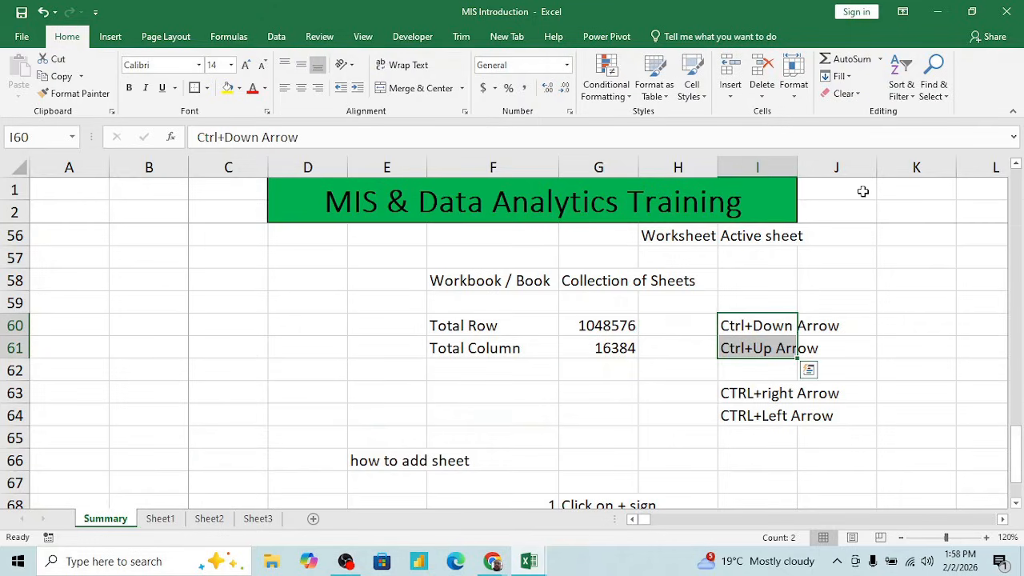
pyautogui.hotkey('shift', 'Up')
# - Move to column A, jump up to cell A1 and jump down to the last row of the sheet
pyautogui.press('Up')
pyautogui.hotkey('ctrl', 'Left')
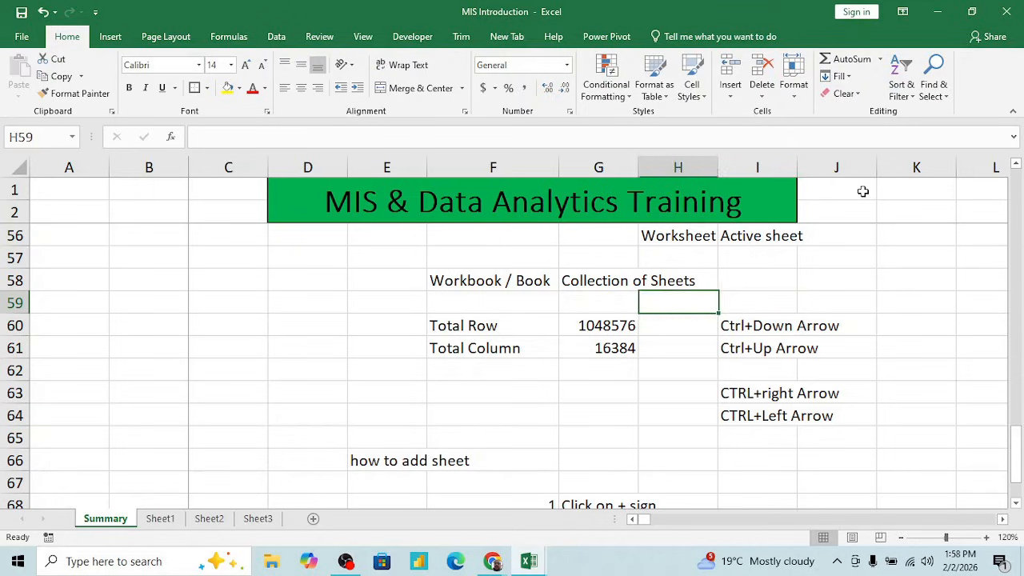
pyautogui.press('Right')
pyautogui.press('Left')
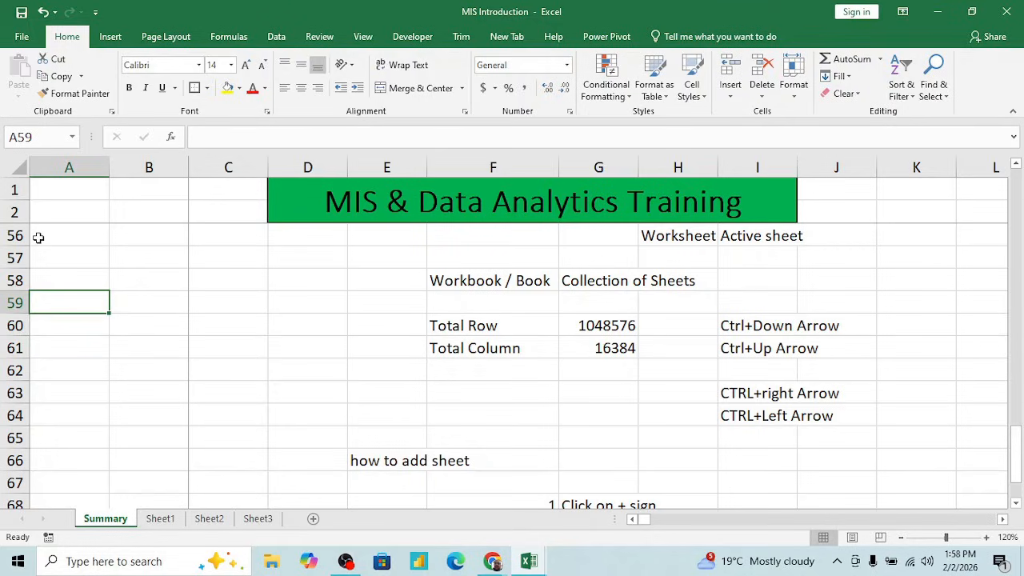
pyautogui.hotkey('ctrl', 'Up')
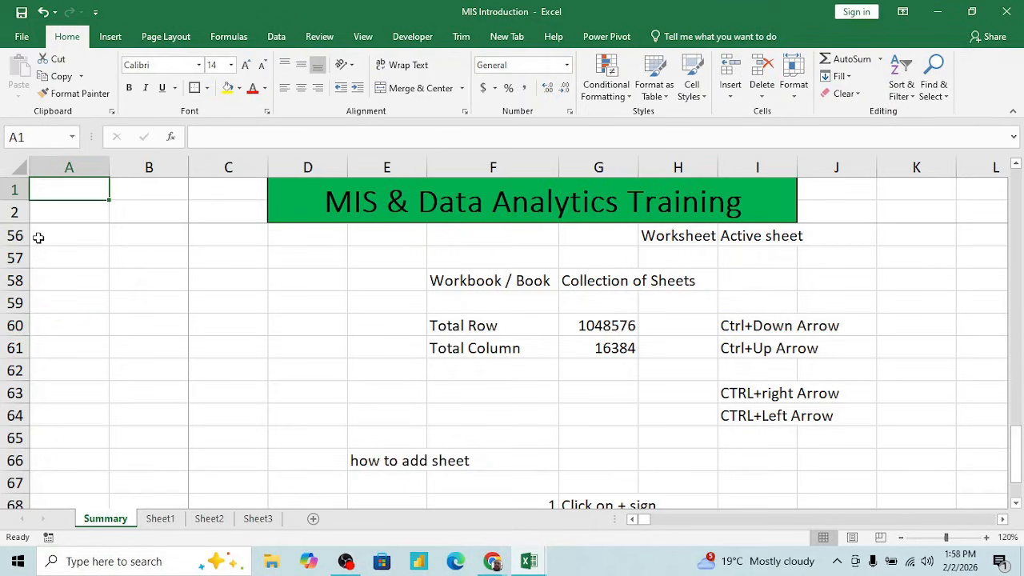
pyautogui.press('Down')
pyautogui.press('Up')
pyautogui.hotkey('ctrl', 'Down')
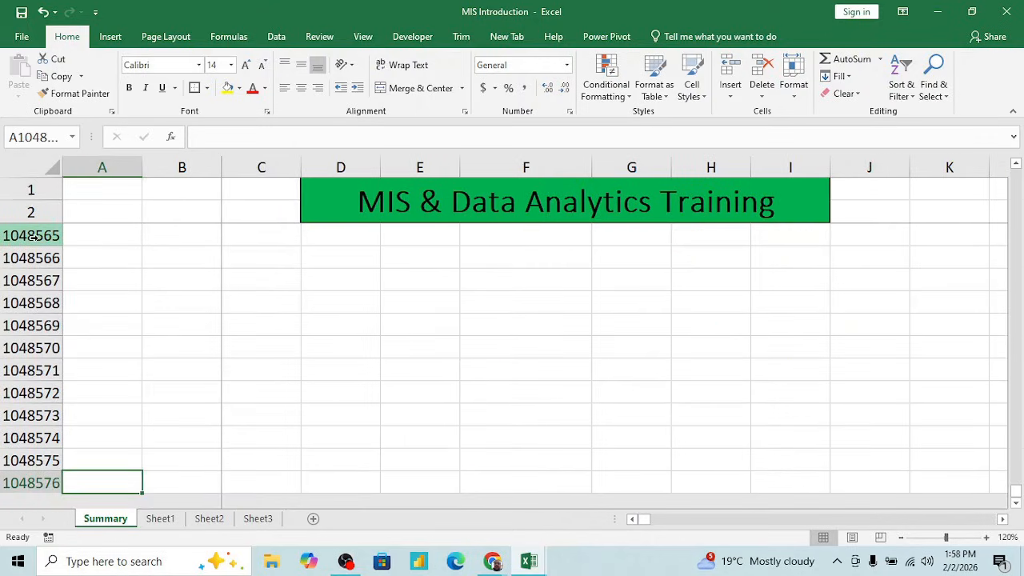
# - Switch to column C in the last row and jump back up to the first rows of the sheet
pyautogui.press('Right')
pyautogui.press('Right')
pyautogui.hotkey('ctrl', 'Up')
pyautogui.press('Down')
pyautogui.press('Down')
pyautogui.press('Down')
pyautogui.press('Down')
pyautogui.press('Down')
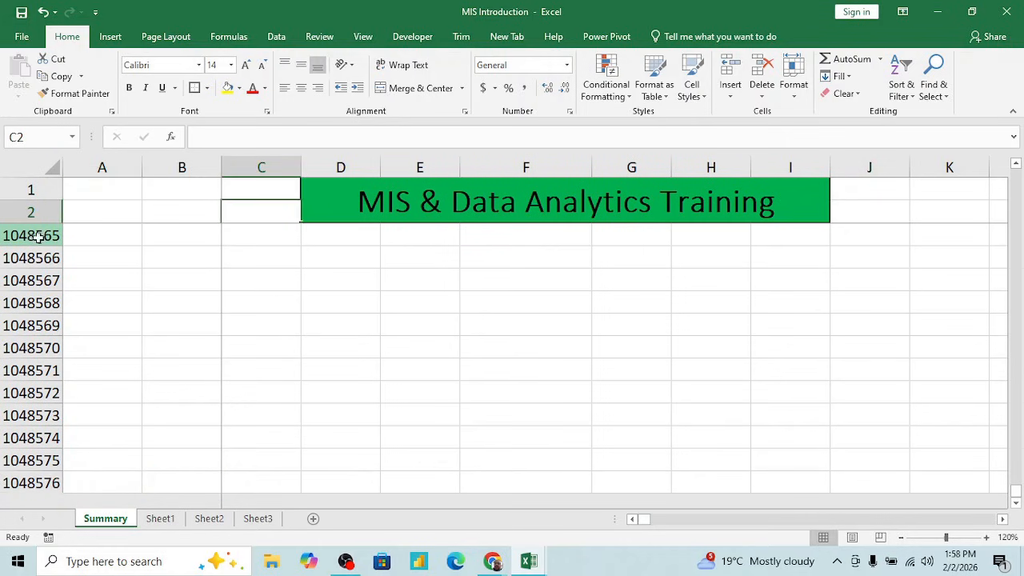
pyautogui.press('Down')
pyautogui.press('Down')
pyautogui.press('Down')
pyautogui.press('Down')
pyautogui.press('Down')
pyautogui.press('Down')
pyautogui.press('Down')
pyautogui.press('Down')
pyautogui.press('Down')
pyautogui.press('Down')
pyautogui.press('Down')
pyautogui.press('Down')
pyautogui.press('Down')
pyautogui.press('Down')
pyautogui.press('Down')
pyautogui.press('Down')
pyautogui.press('Down')
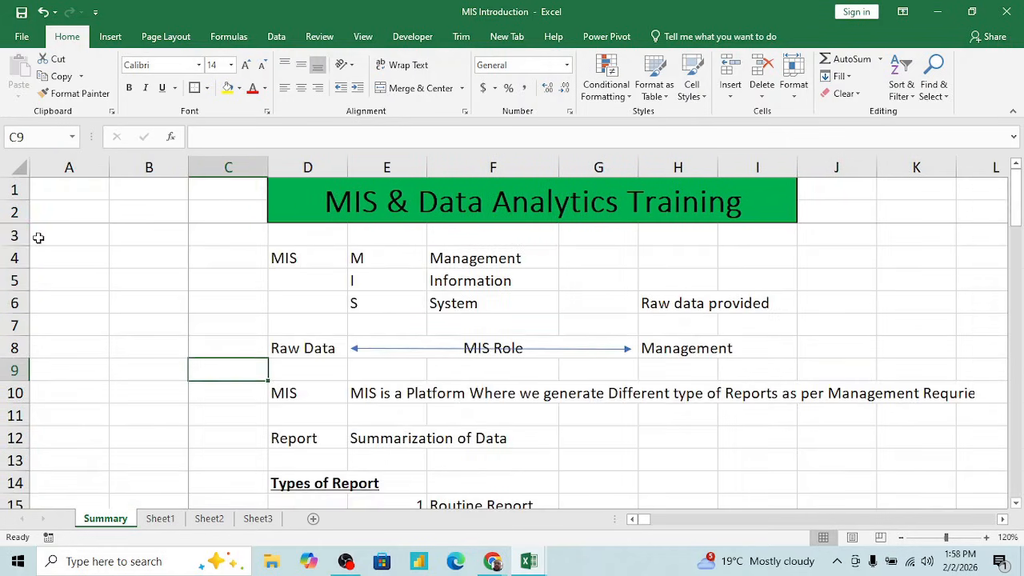
# - Move to column D below the Ad-Hoc Report entry and jump up to the Types of Report heading
pyautogui.press('Right')
pyautogui.press('Right')
pyautogui.press('Right')
pyautogui.press('Right')
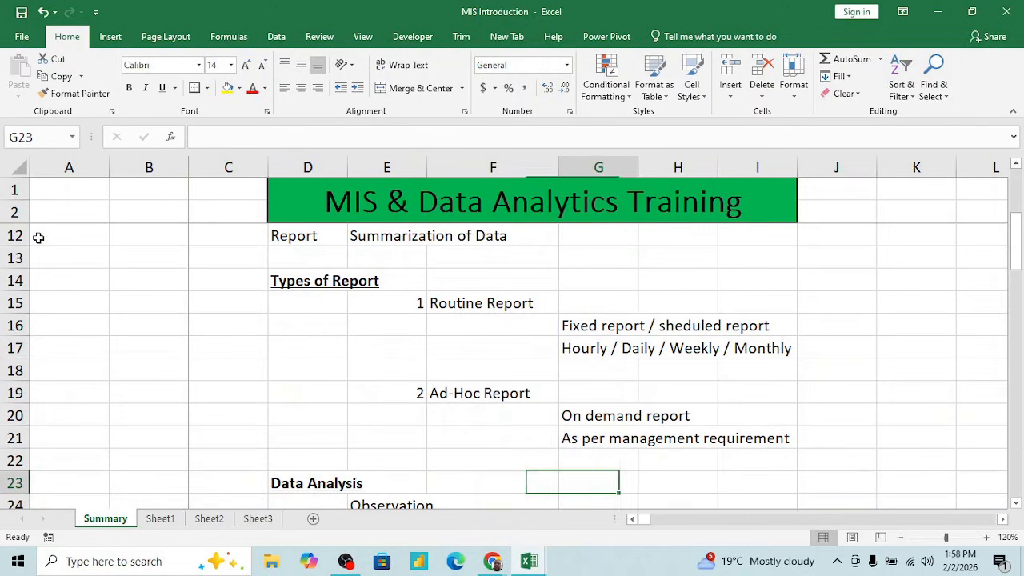
pyautogui.press('Left')
pyautogui.press('Left')
pyautogui.press('Up')
pyautogui.press('Up')
pyautogui.press('Left')
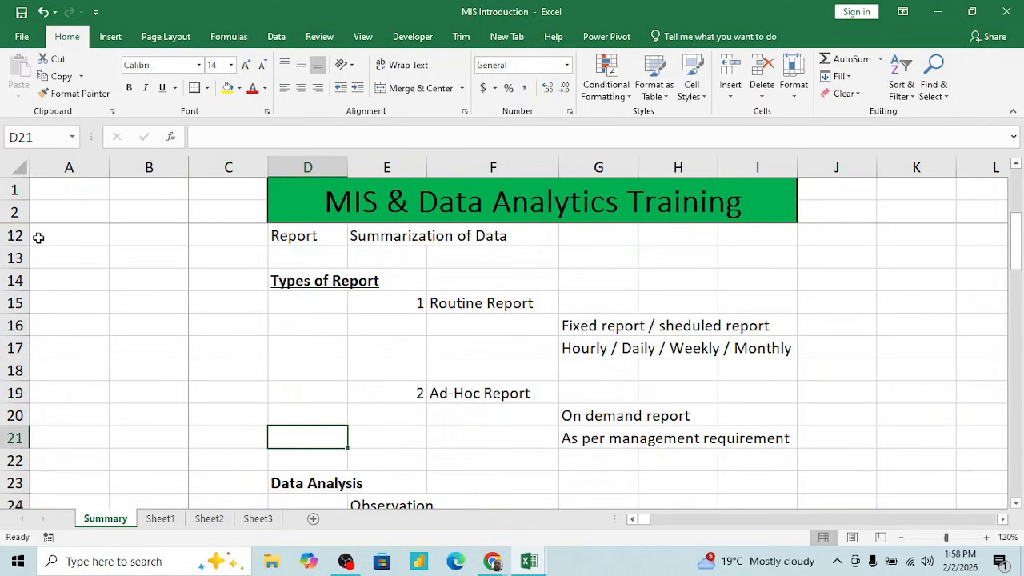
pyautogui.hotkey('ctrl', 'Up')
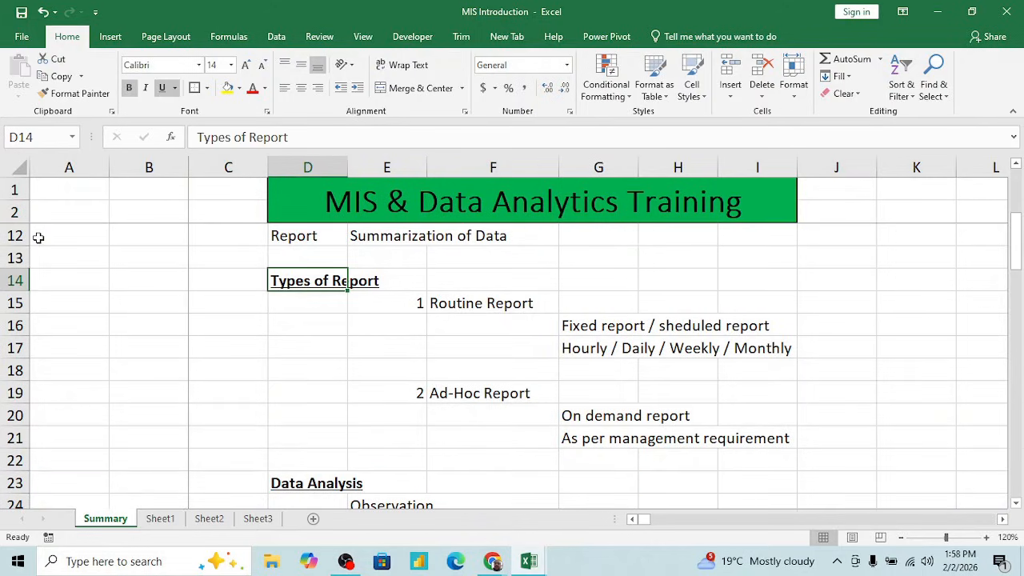
pyautogui.press('Down')
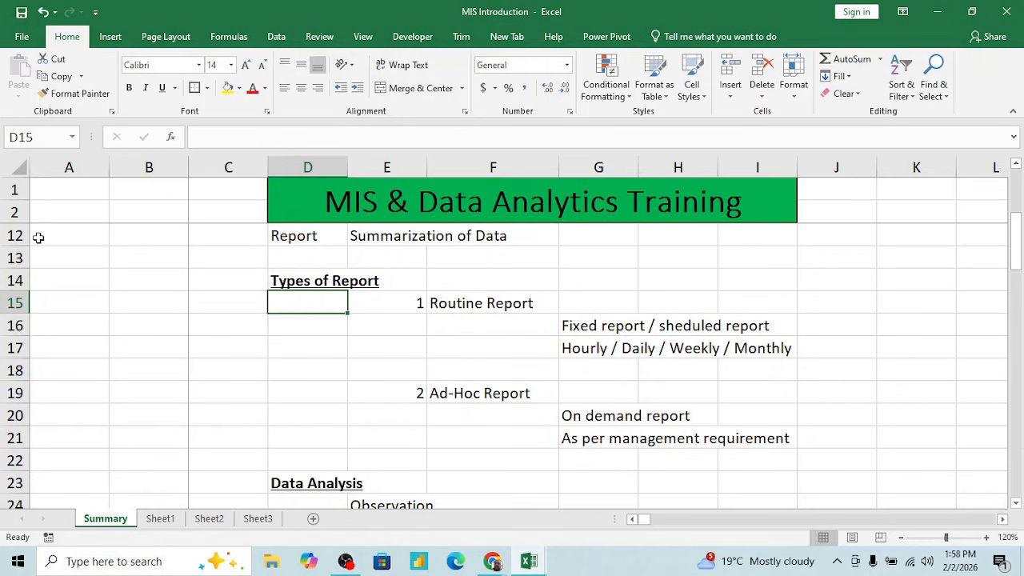
# - Jump down column D through its filled cells to the last row, and back up to the MS - Excel heading in D47
pyautogui.hotkey('ctrl', 'Down')
pyautogui.press('Down')
pyautogui.press('Down')
pyautogui.press('Down')
pyautogui.press('Down')
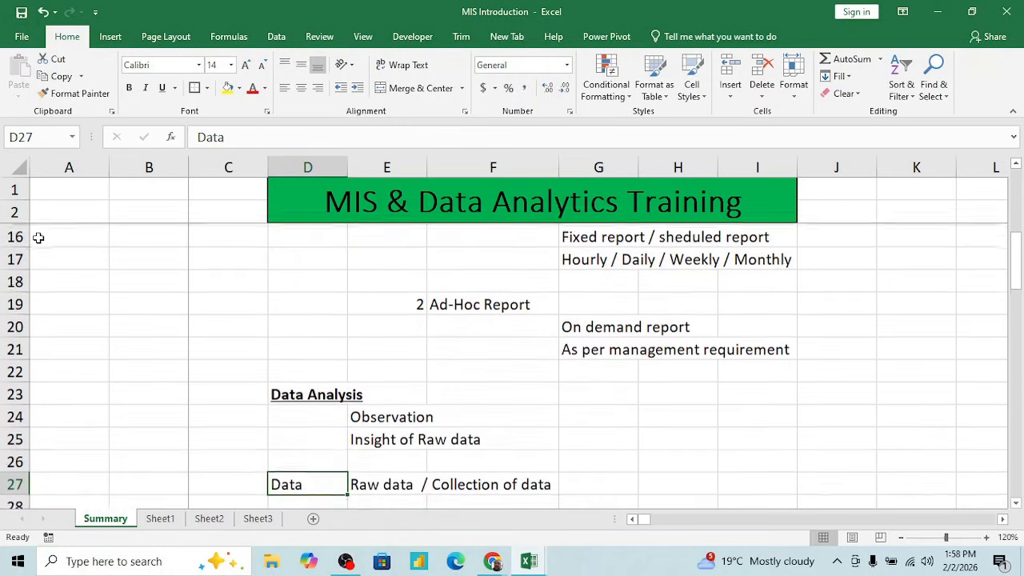
pyautogui.hotkey('ctrl', 'Down')
pyautogui.hotkey('ctrl', 'Down')
pyautogui.hotkey('ctrl', 'Down')
pyautogui.hotkey('ctrl', 'Down')
pyautogui.hotkey('ctrl', 'Down')
pyautogui.hotkey('ctrl', 'Down')
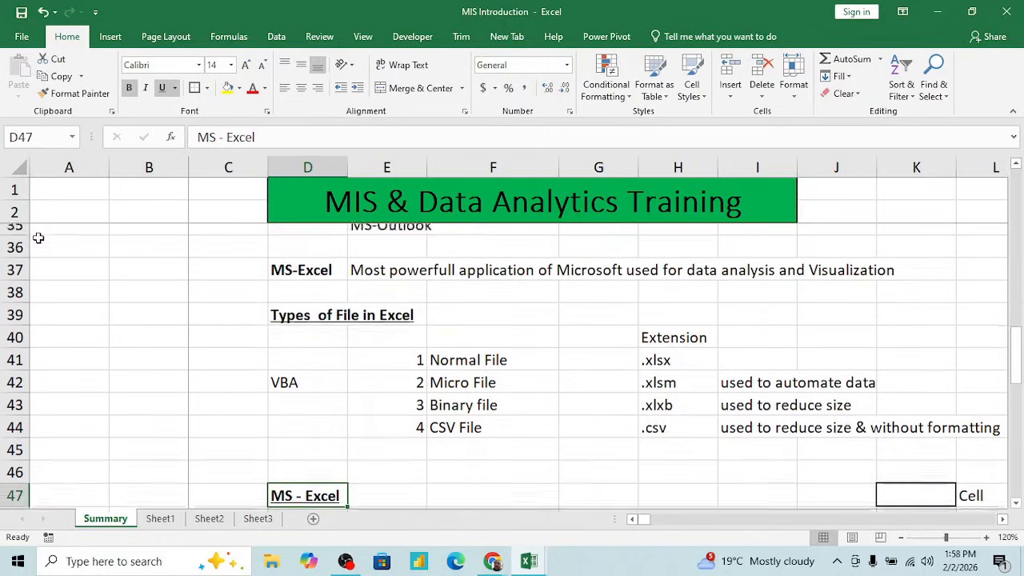
pyautogui.hotkey('ctrl', 'Down')
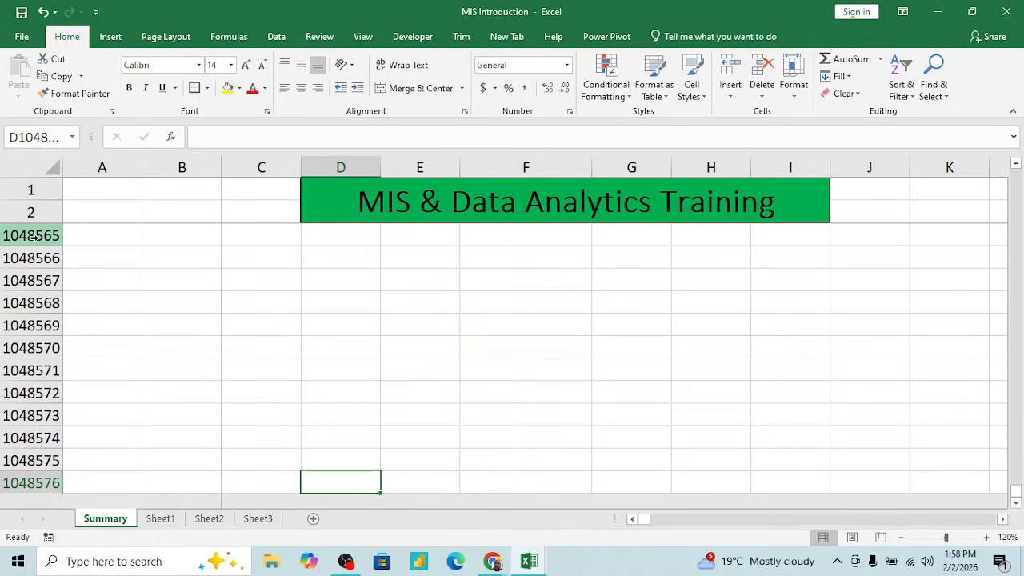
pyautogui.hotkey('ctrl', 'Up')
pyautogui.press('Up')
pyautogui.press('Down')
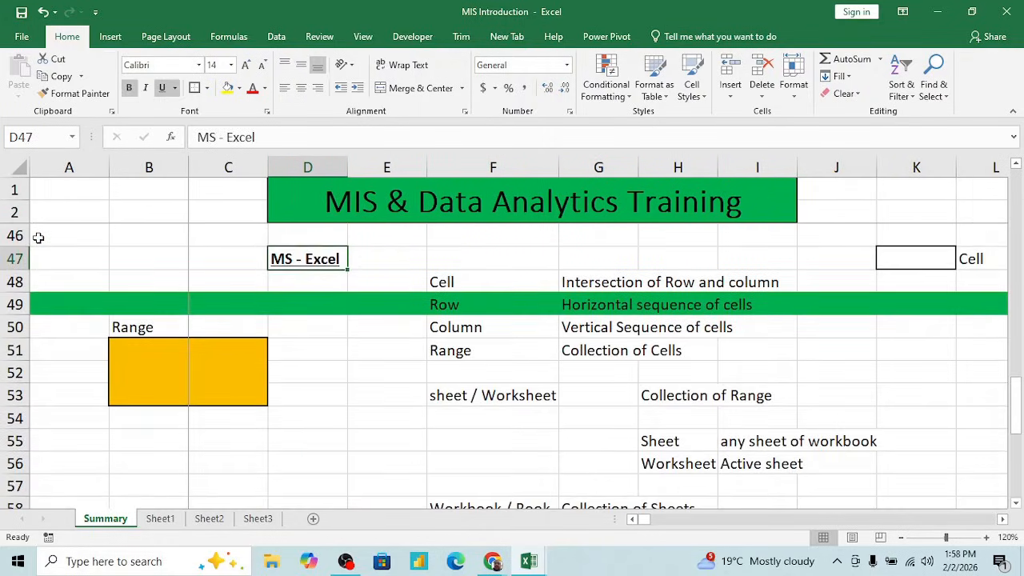
# - Look over the notes on adding a sheet in rows 66 to 70 and go back up to row 50
pyautogui.press('Down')
pyautogui.press('Down')
pyautogui.press('Down')
pyautogui.press('Down')
pyautogui.press('Down')
pyautogui.press('Down')
pyautogui.press('Down')
pyautogui.press('Down')
pyautogui.press('Down')
pyautogui.press('Down')
pyautogui.press('Down')
pyautogui.press('Down')
pyautogui.press('Down')
pyautogui.press('Down')
pyautogui.press('Down')
pyautogui.press('Down')
pyautogui.press('Down')
pyautogui.press('Down')
pyautogui.press('Down')
pyautogui.press('Down')
pyautogui.press('Down')
pyautogui.press('Down')
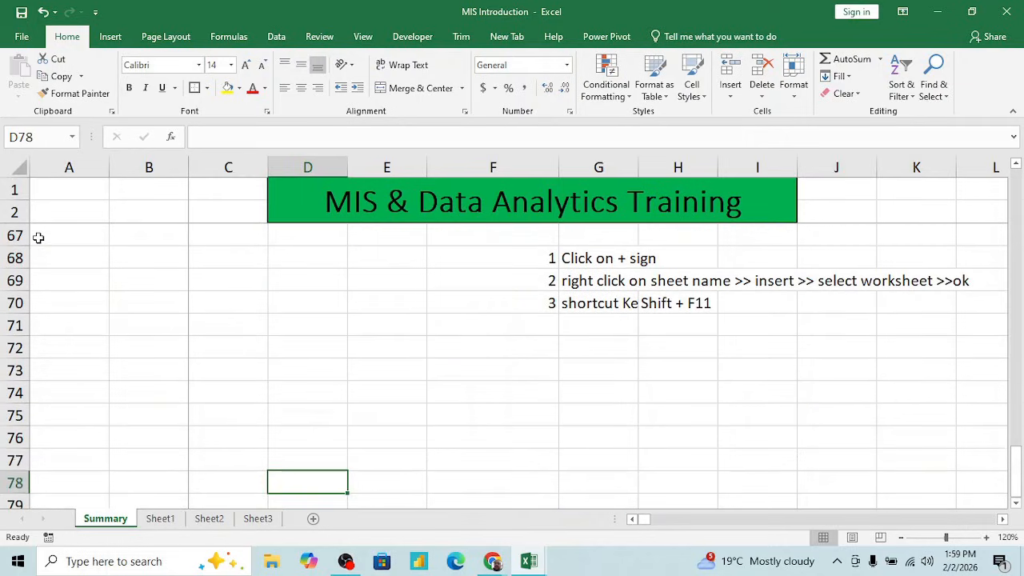
pyautogui.press('Up')
pyautogui.press('Up')
pyautogui.press('Up')
pyautogui.press('Up')
pyautogui.press('Up')
pyautogui.press('Up')
pyautogui.press('Up')
pyautogui.press('Up')
pyautogui.press('Up')
pyautogui.press('Up')
pyautogui.press('Up')
pyautogui.press('Up')
pyautogui.press('Up')
pyautogui.press('Up')
pyautogui.press('Up')
pyautogui.press('Up')
pyautogui.press('Up')
pyautogui.press('Up')
pyautogui.press('Up')
pyautogui.press('Up')
pyautogui.press('Up')
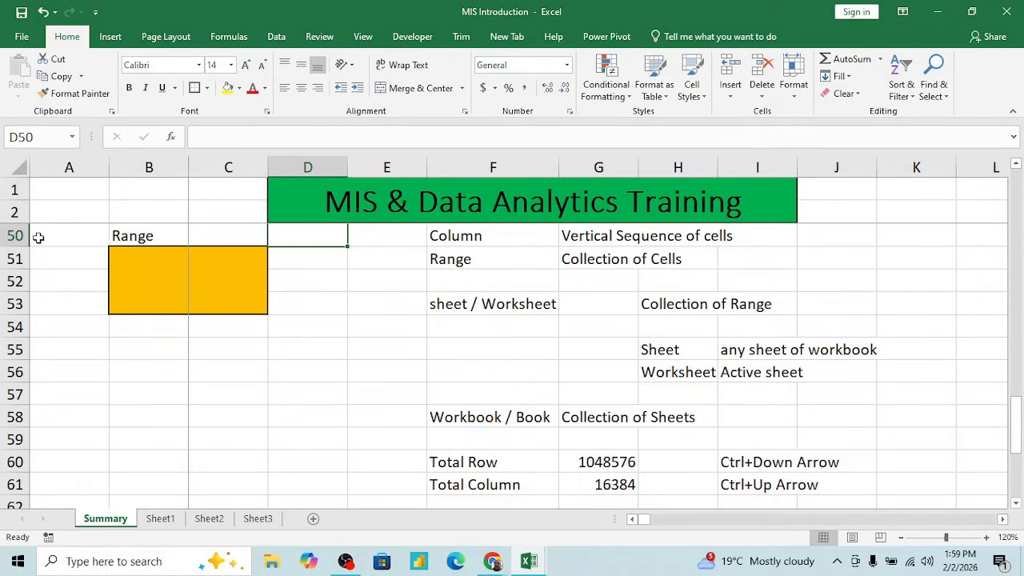
# - Move to the navigation shortcut entries in column I, from Ctrl+Down Arrow and Ctrl+Up Arrow to CTRL+right Arrow in I63
pyautogui.press('Down')
pyautogui.press('Down')
pyautogui.press('Down')
pyautogui.press('Down')
pyautogui.press('Down')
pyautogui.press('Down')
pyautogui.press('Down')
pyautogui.press('Down')
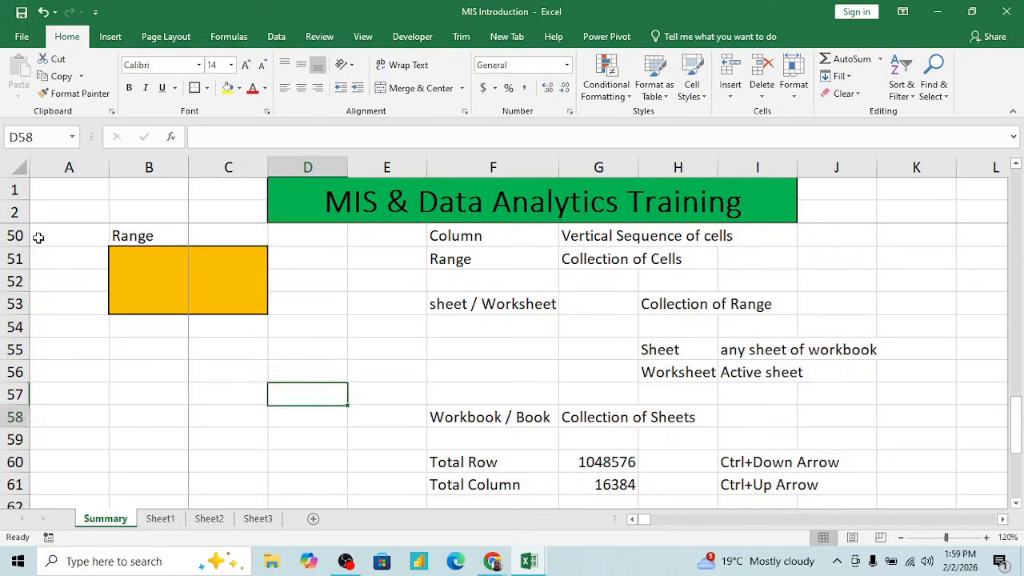
pyautogui.press('Down')
pyautogui.press('Down')
pyautogui.press('Down')
pyautogui.press('Down')
pyautogui.press('Right')
pyautogui.press('Right')
pyautogui.press('Right')
pyautogui.press('Right')
pyautogui.press('Right')
pyautogui.press('Up')
pyautogui.press('Up')
pyautogui.press('Down')
pyautogui.press('Down')
pyautogui.press('Down')
pyautogui.press('Down')
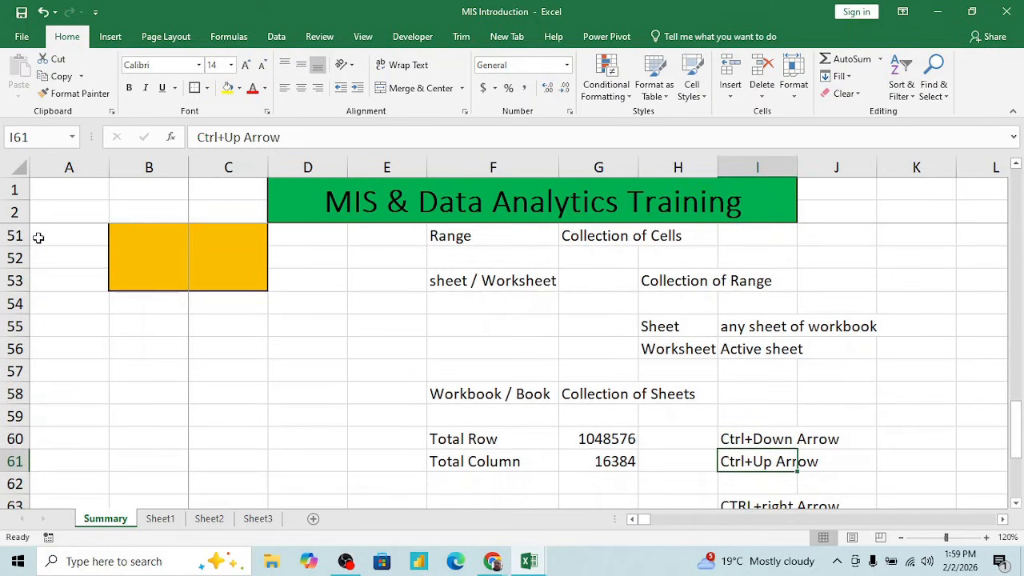
pyautogui.press('Down')
pyautogui.press('Up')
pyautogui.press('Up')
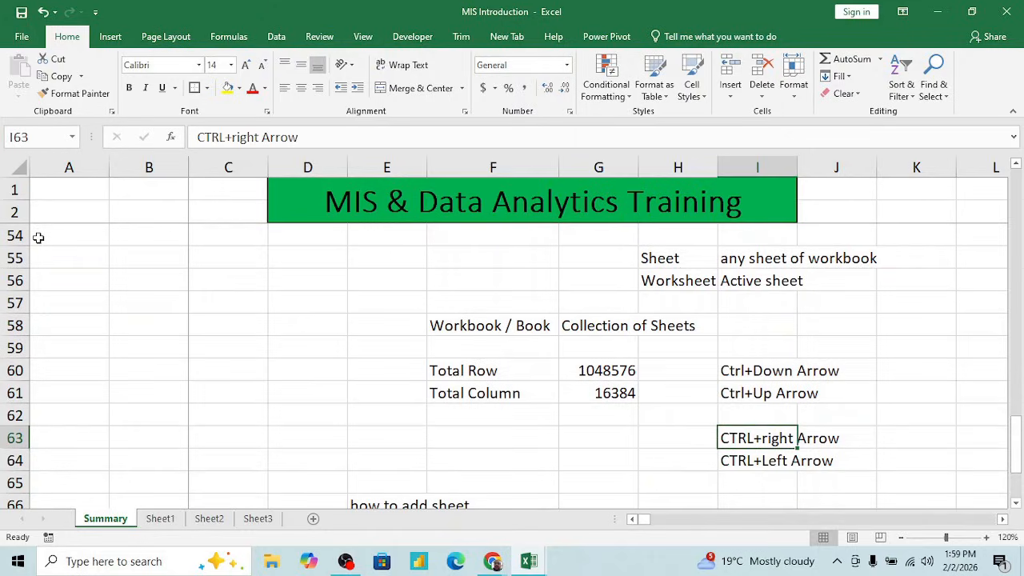
# - Jump along empty row 62 from column F to the last column, XFD, and back to column A
pyautogui.press('Left')
pyautogui.press('Left')
pyautogui.press('Left')
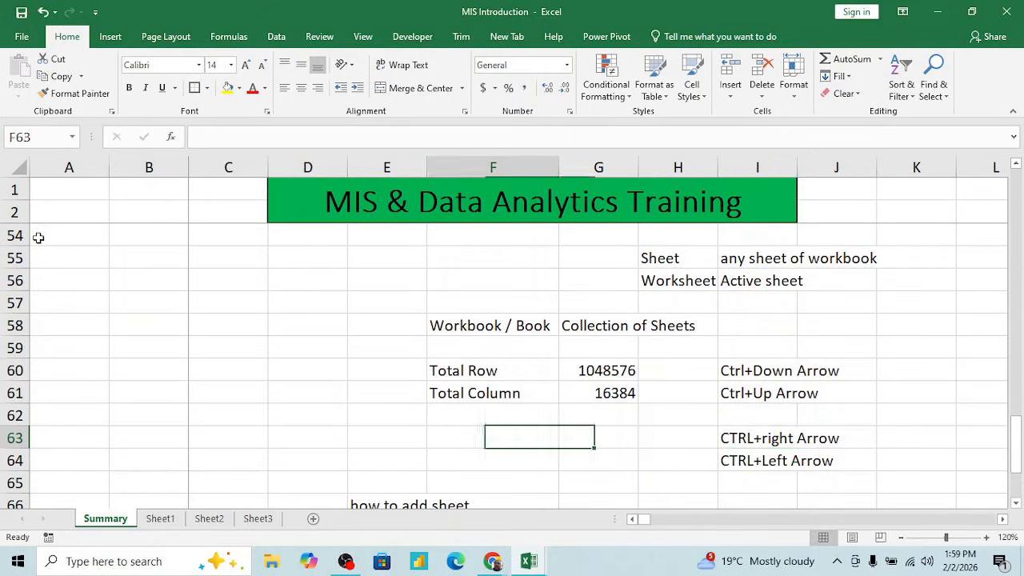
pyautogui.press('Up')
pyautogui.hotkey('ctrl', 'Right')
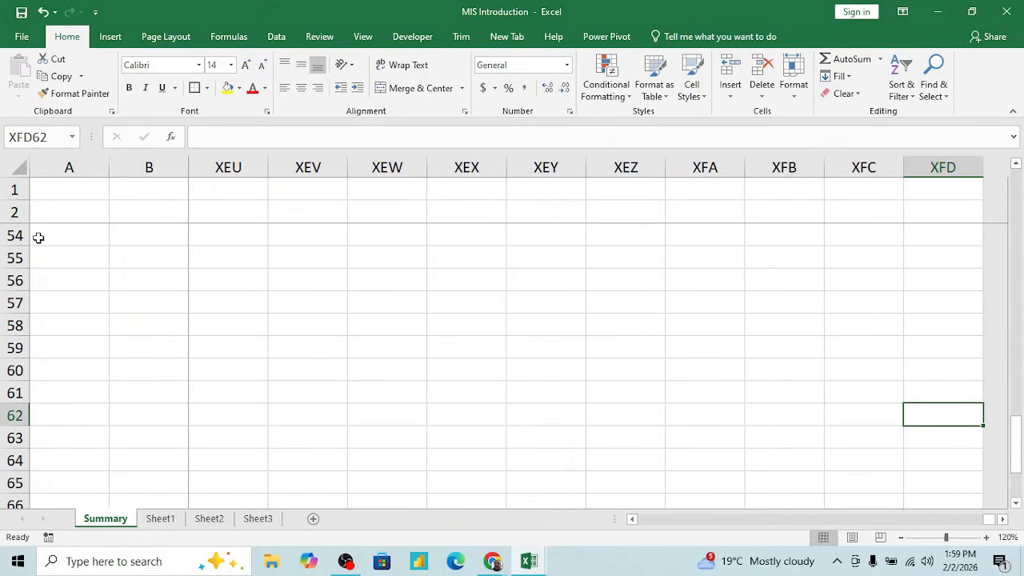
pyautogui.hotkey('ctrl', 'Left')
pyautogui.press('Right')
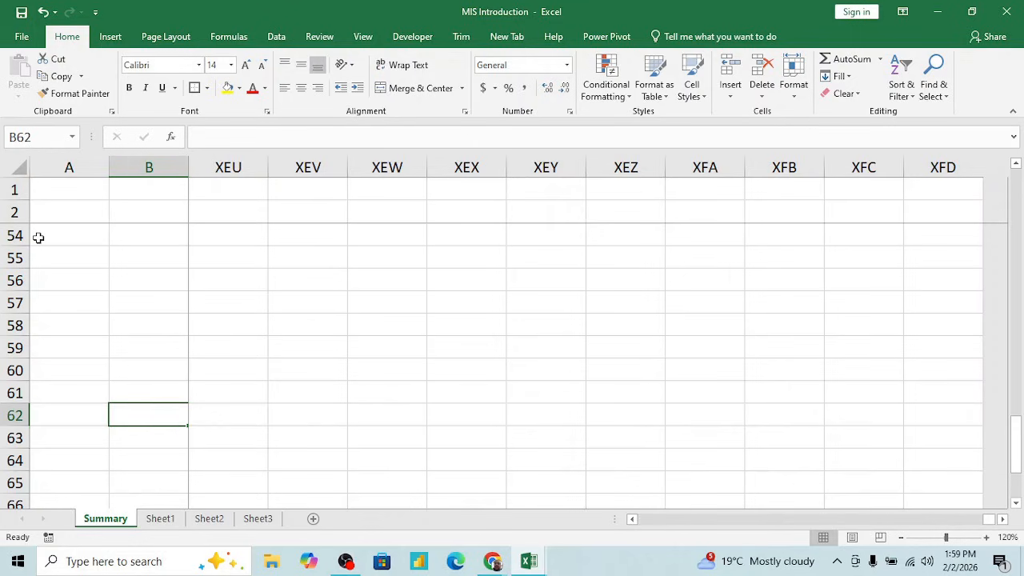
pyautogui.press('Left')
# - Move to the CTRL+right Arrow entry and select it together with the CTRL+Left Arrow entry, I63:I64
pyautogui.press('Right')
pyautogui.press('Right')
pyautogui.press('Right')
pyautogui.press('Right')
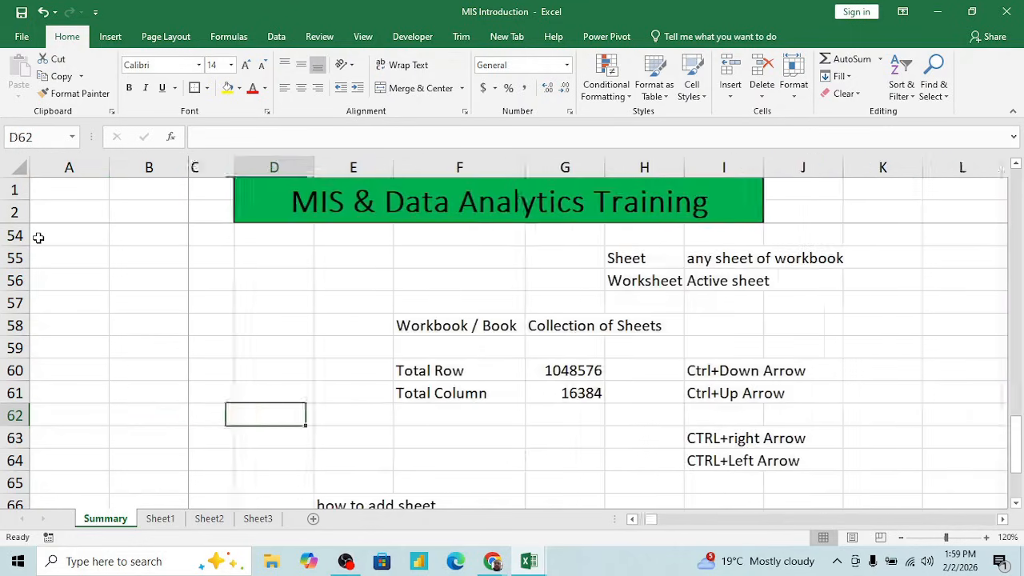
pyautogui.press('Right')
pyautogui.press('Right')
pyautogui.press('Right')
pyautogui.press('Down')
pyautogui.press('Right')
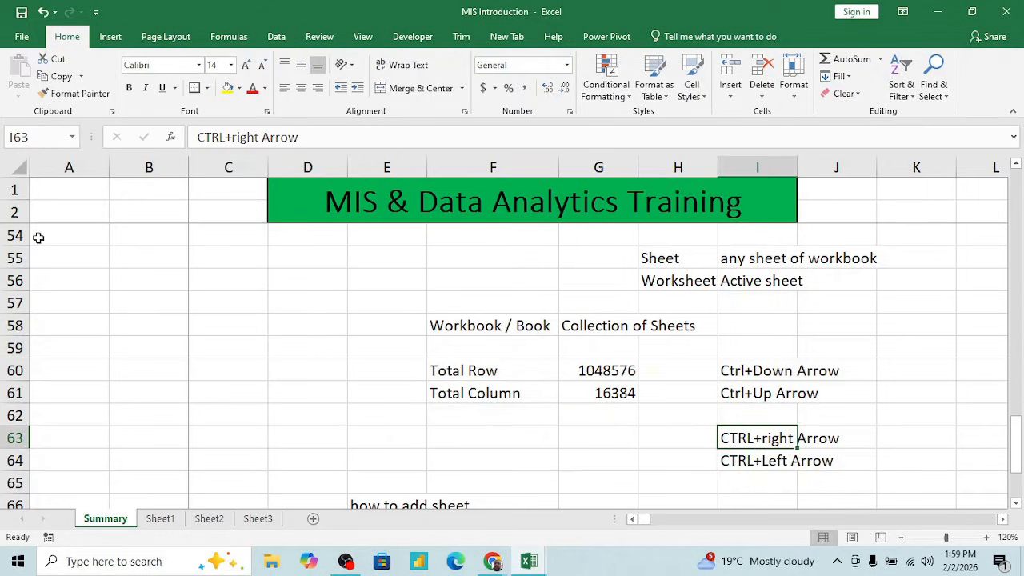
pyautogui.hotkey('shift', 'Down')
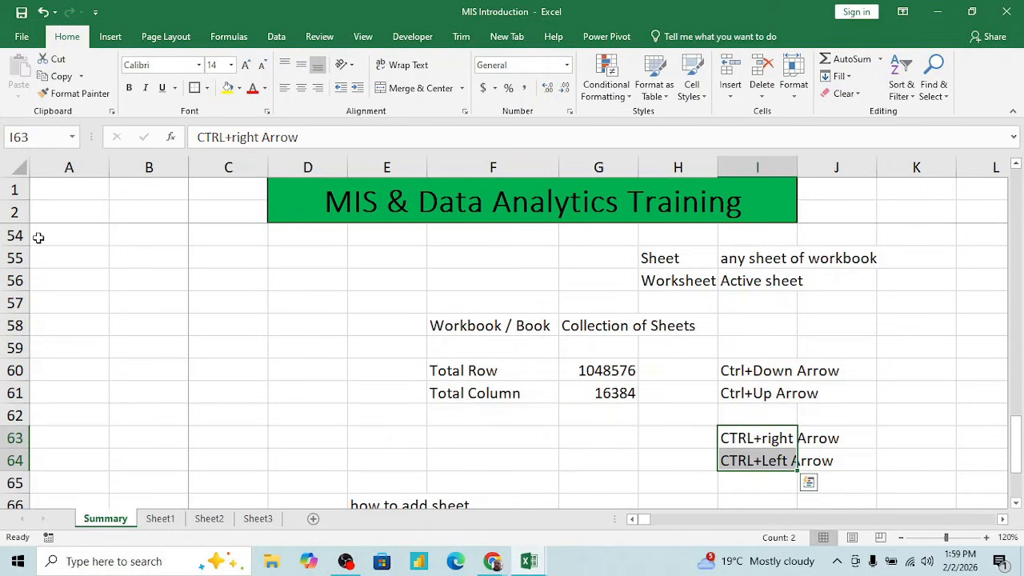
# - Move up column I to the Ctrl+Down Arrow entry in I60
pyautogui.press('Down')
pyautogui.press('Up')
pyautogui.press('Up')
pyautogui.press('Up')
pyautogui.press('Up')
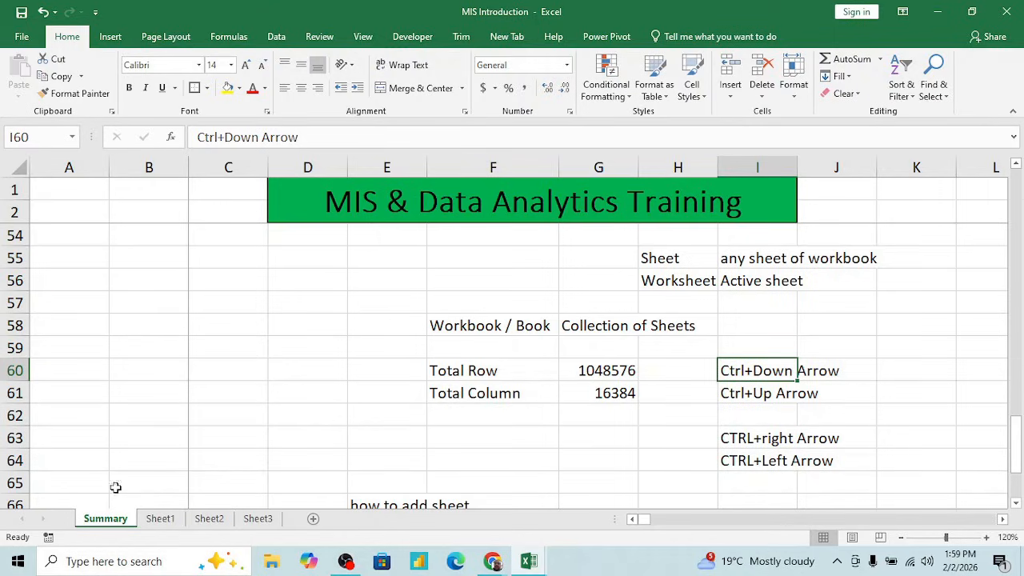
# - On Sheet1, jump twice down the Name column to its last entry in D28 and back up to the D3 header
pyautogui.click(159, 519)
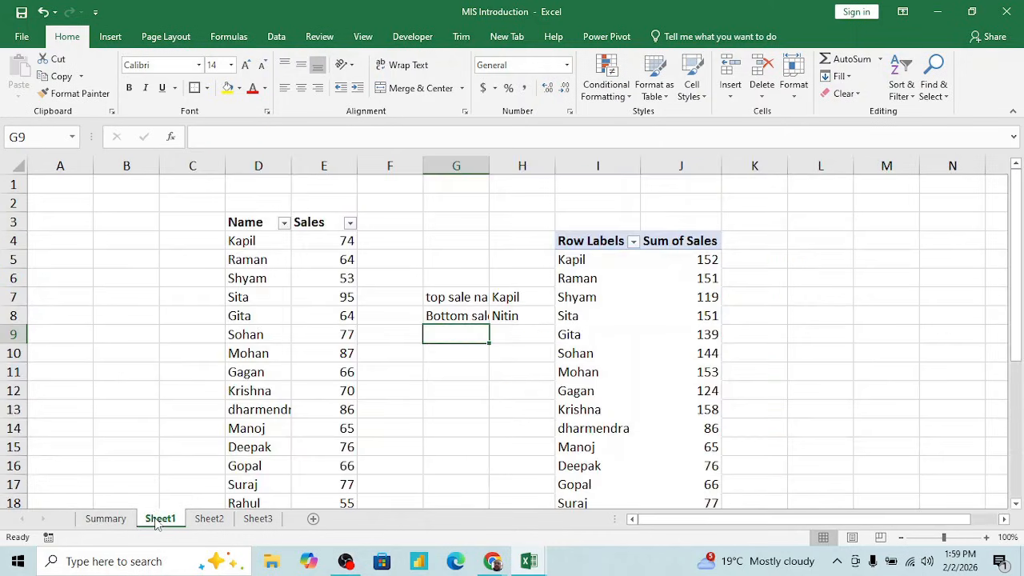
pyautogui.click(246, 264)
pyautogui.press('Up')
pyautogui.press('Left')
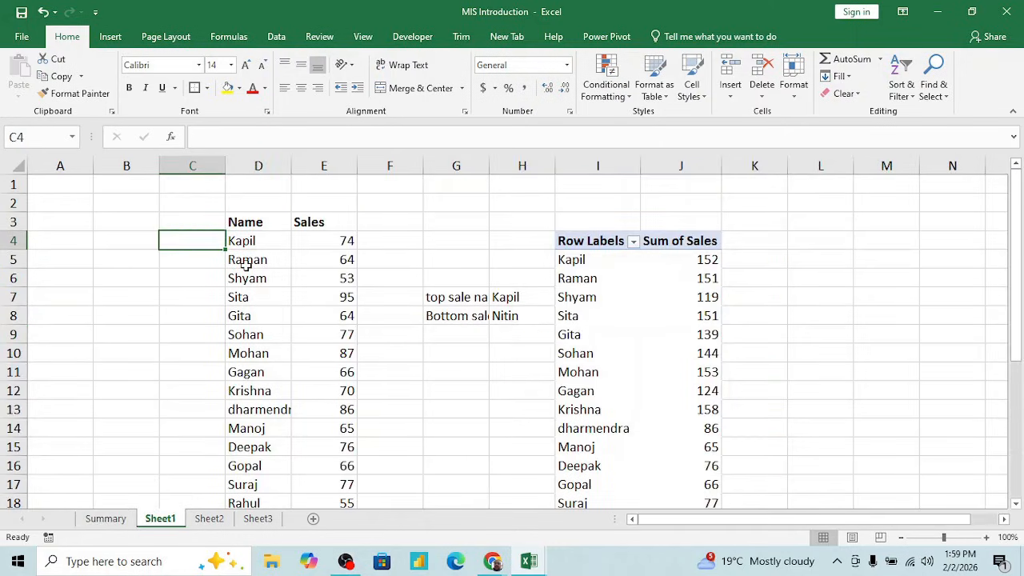
pyautogui.press('Right')
pyautogui.hotkey('ctrl', 'Down')
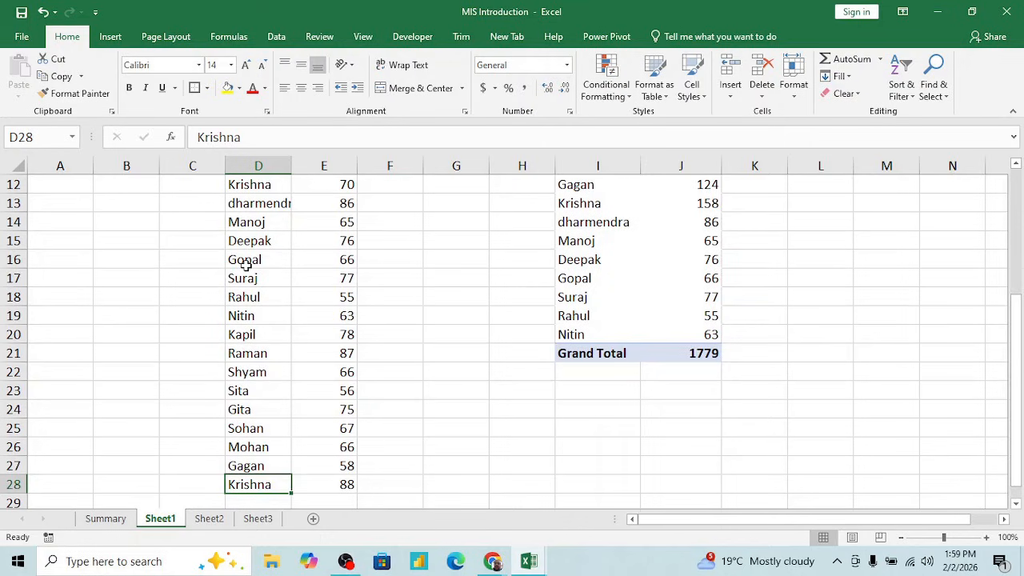
pyautogui.hotkey('ctrl', 'Up')
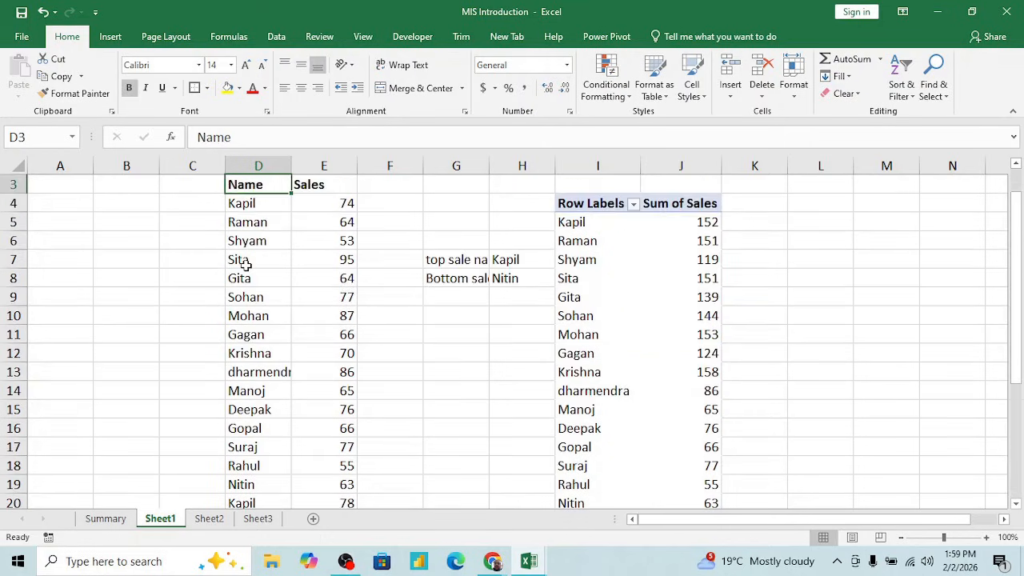
pyautogui.press('Down')
pyautogui.hotkey('ctrl', 'Down')
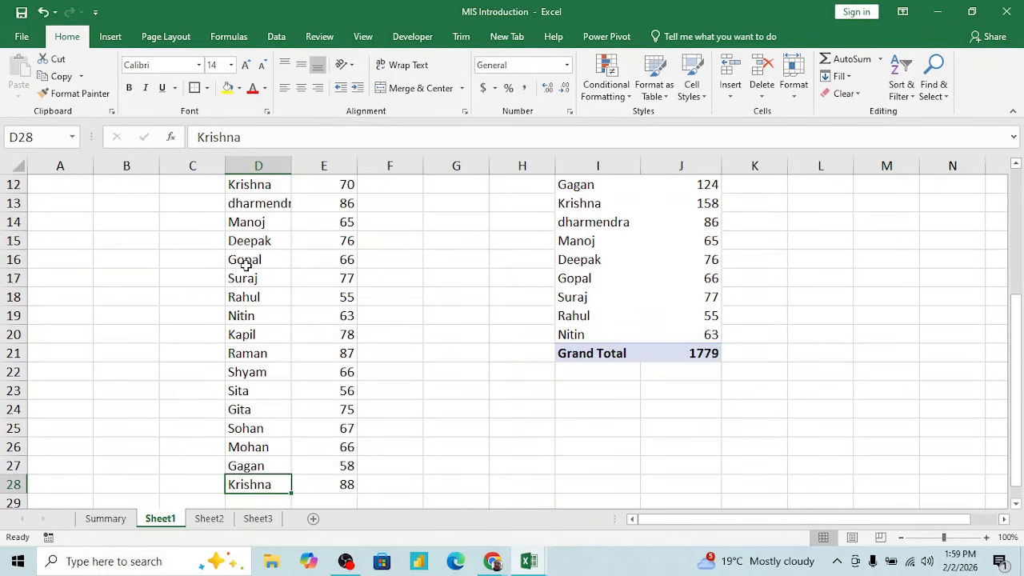
pyautogui.hotkey('ctrl', 'Up')
# - Jump from the first Sales value in E4 across to the pivot table's Row Labels, and return to D4
pyautogui.press('Down')
pyautogui.press('Right')
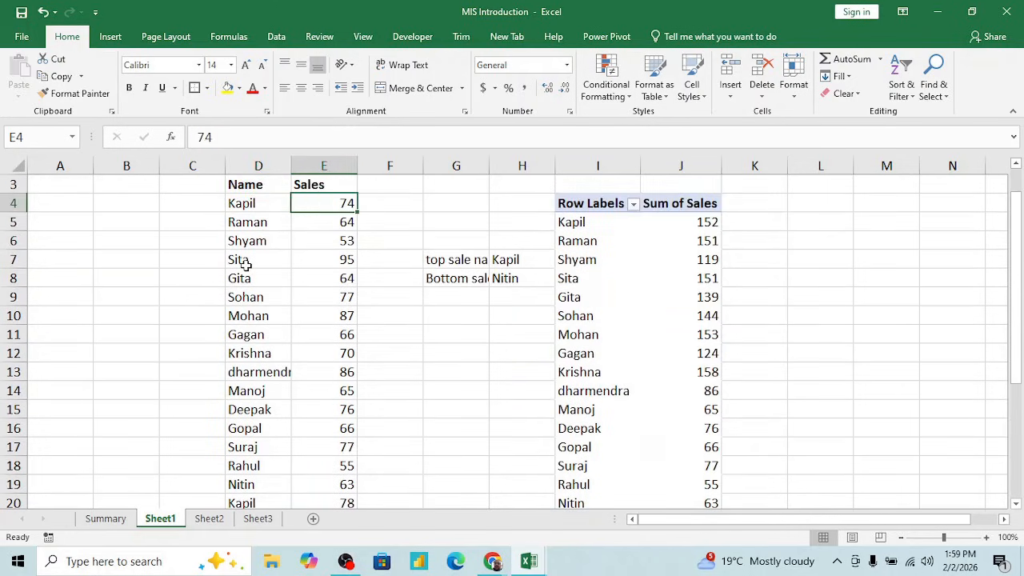
pyautogui.hotkey('ctrl', 'Right')
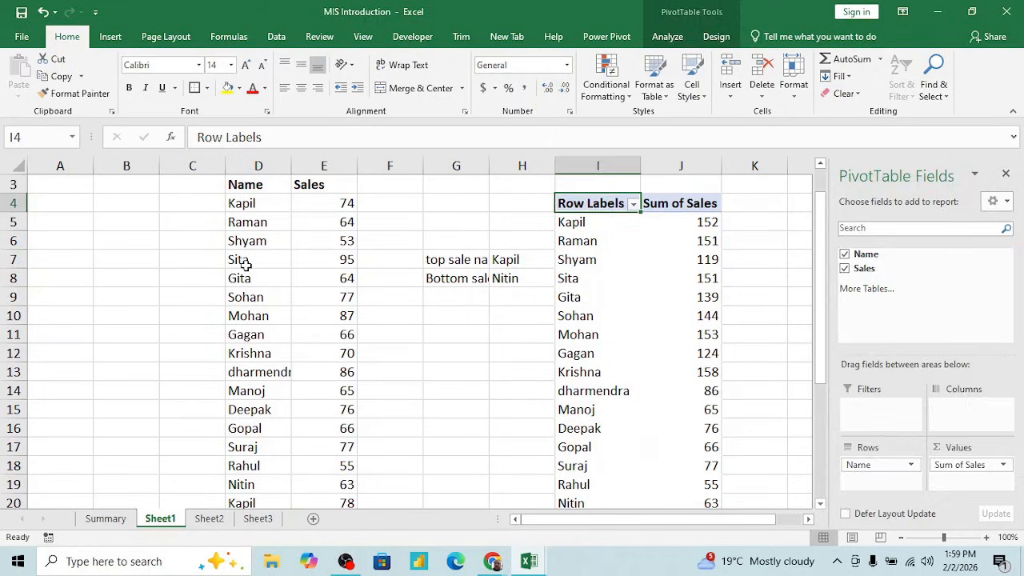
pyautogui.hotkey('ctrl', 'Left')
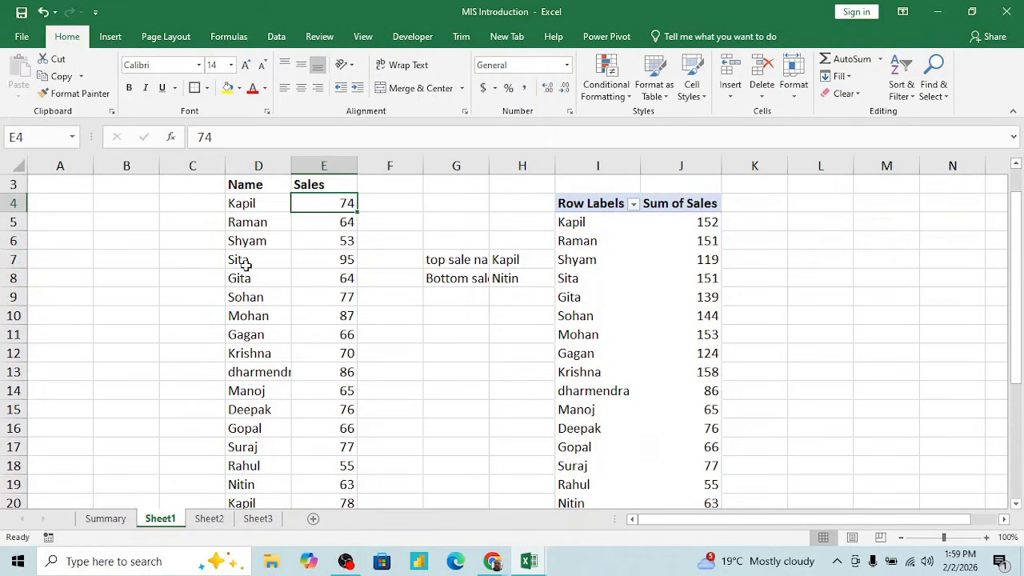
pyautogui.press('Left')
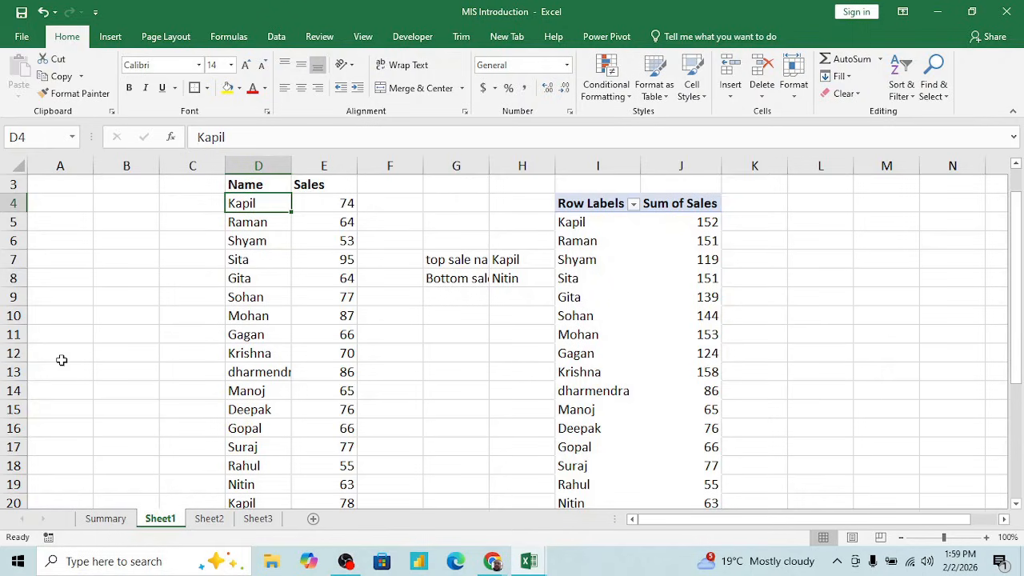
# - Return to the Summary sheet and look over the shortcut entries and the notes on adding a sheet
pyautogui.click(113, 520)
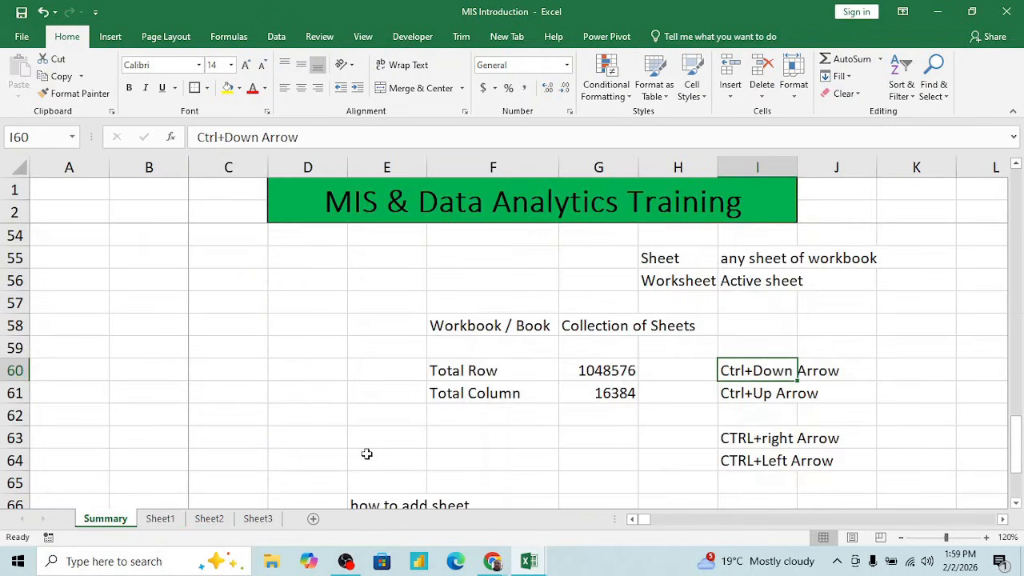
pyautogui.click(731, 409)
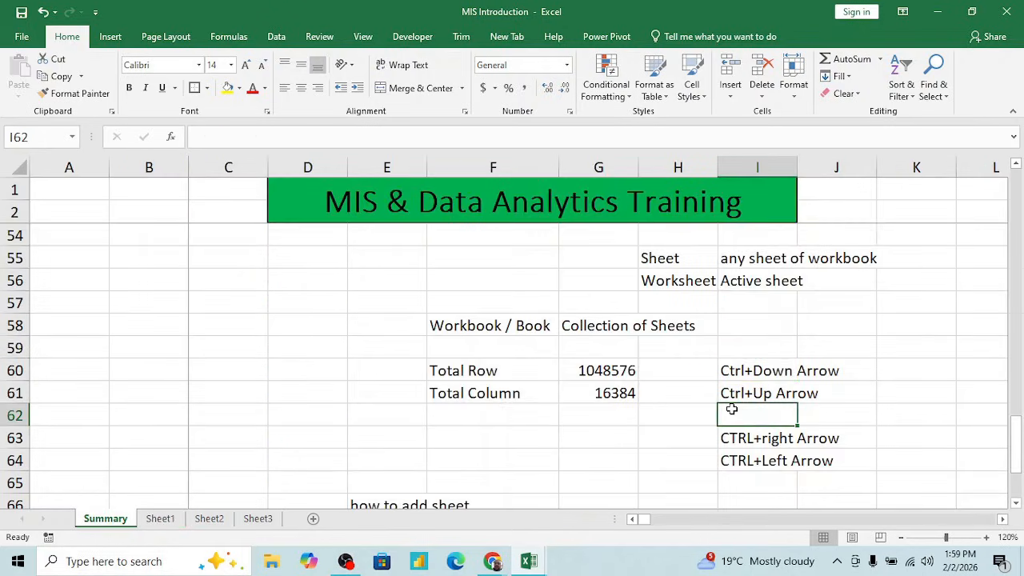
pyautogui.scroll(-2, 731, 409)
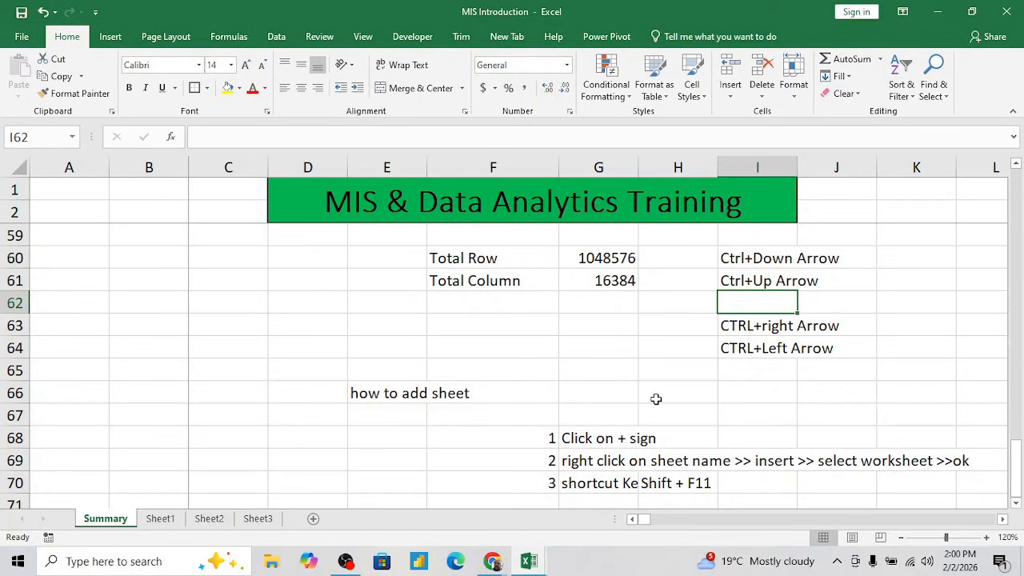
pyautogui.scroll(-3, 655, 399)
pyautogui.scroll(6, 655, 398)
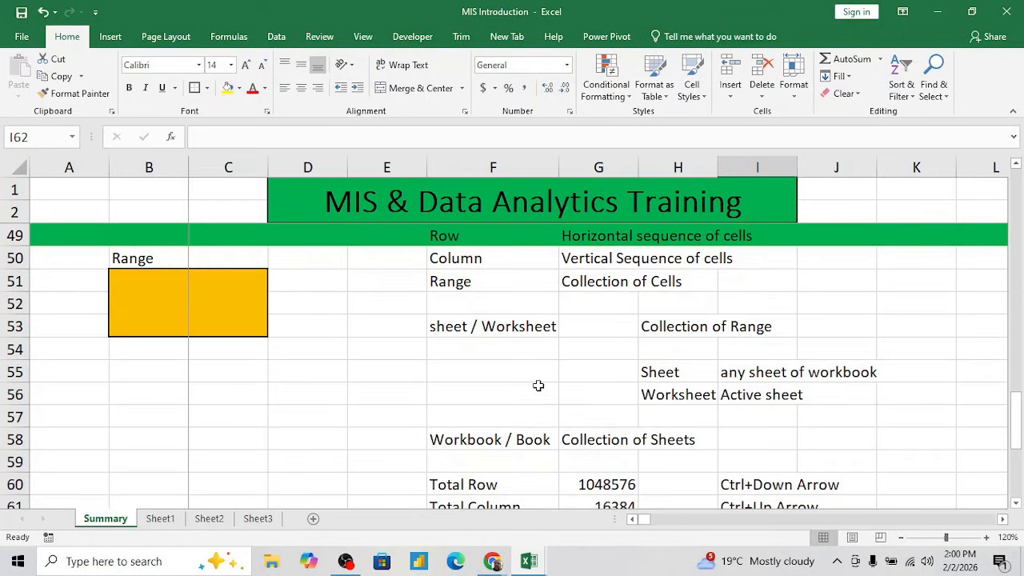
pyautogui.scroll(-3, 538, 386)
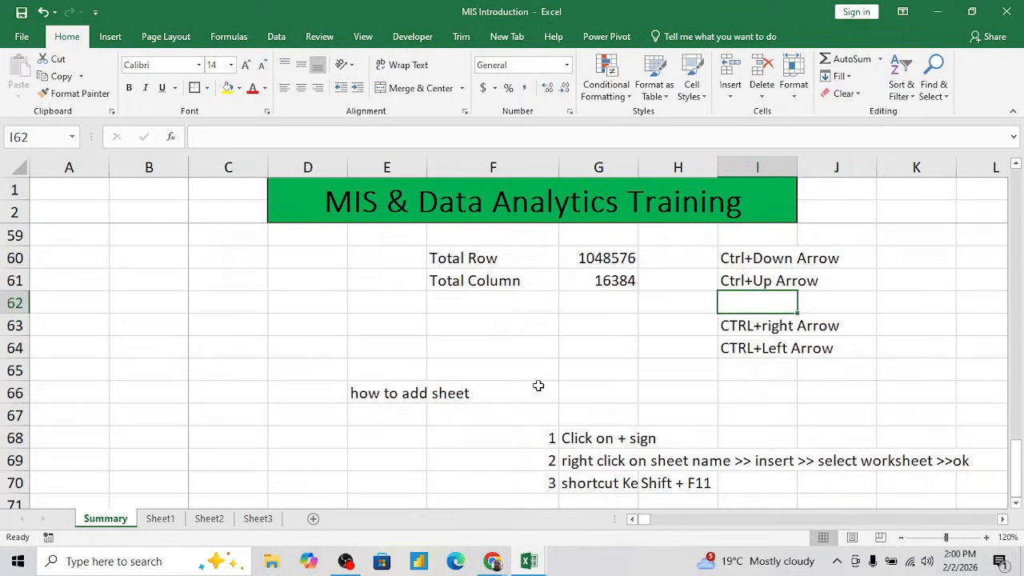
# - Capitalize the heading in E66 to read "How to add sheet" and reselect that cell
pyautogui.click(373, 393)
pyautogui.click(206, 136)
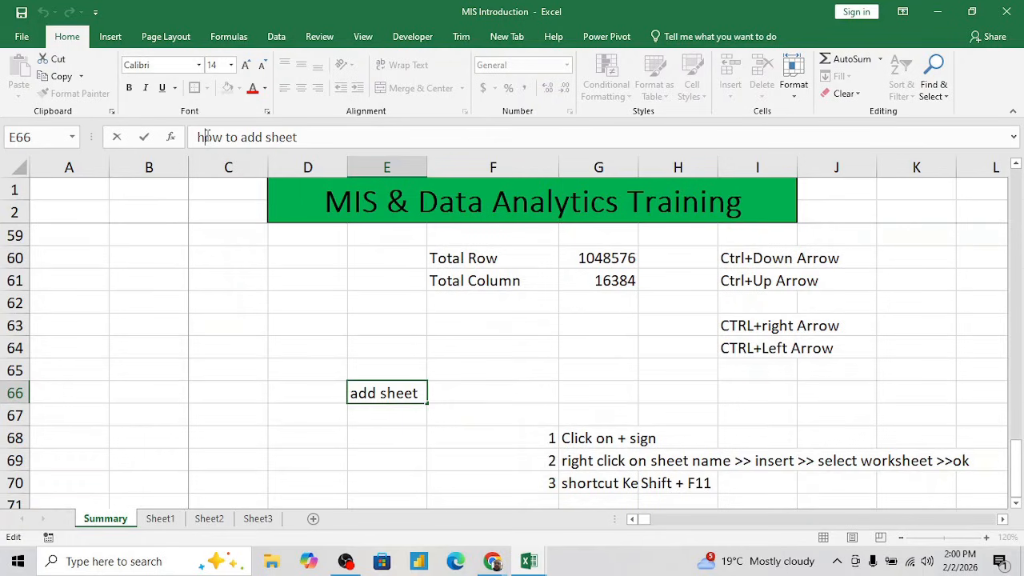
pyautogui.press('BackSpace')
pyautogui.write('H')
pyautogui.press('Return')
pyautogui.press('Return')
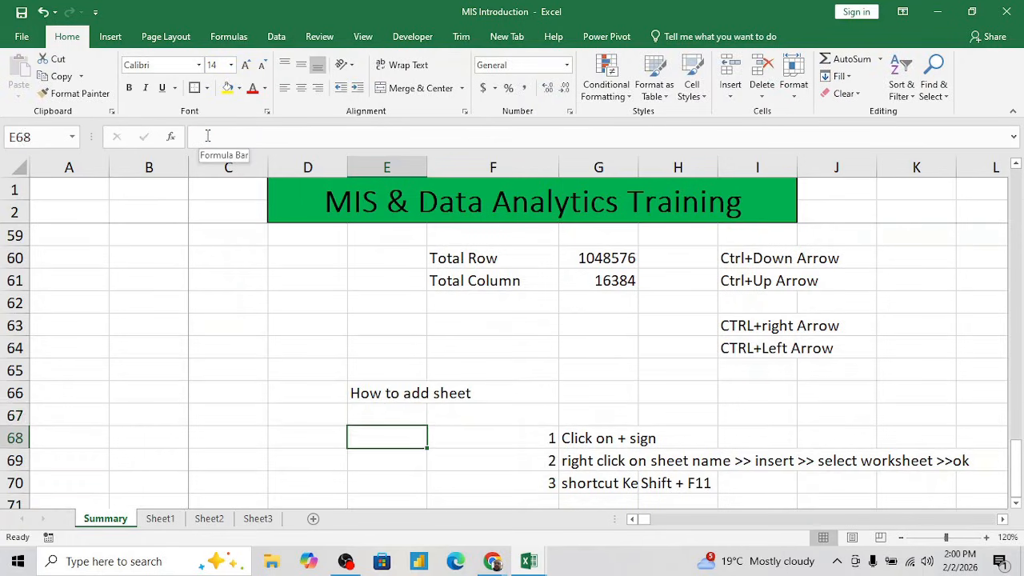
pyautogui.press('Up')
pyautogui.press('Up')
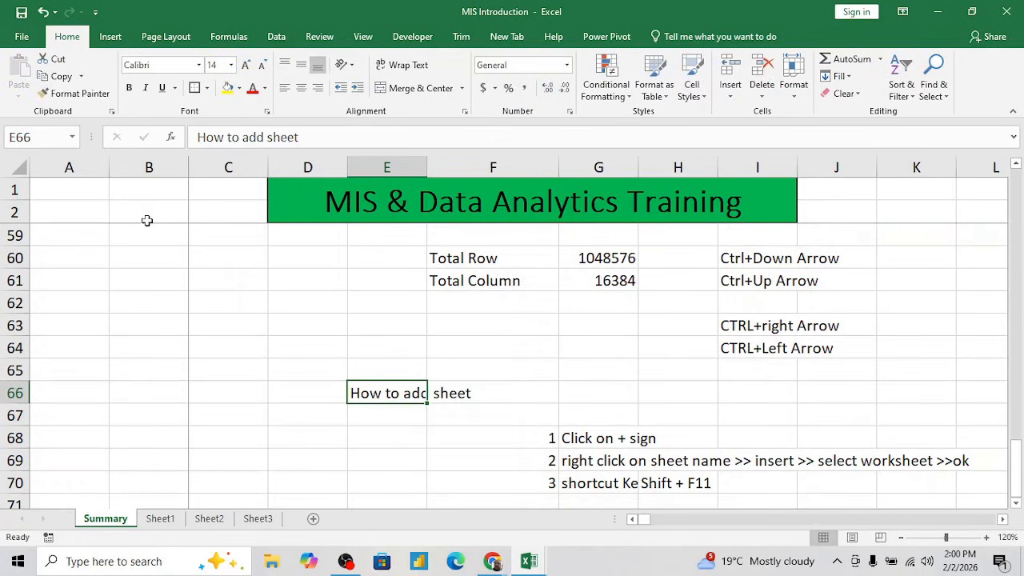
# - View Sheet1 and Sheet3, and go back to the Summary sheet
pyautogui.click(168, 519)
pyautogui.click(257, 518)
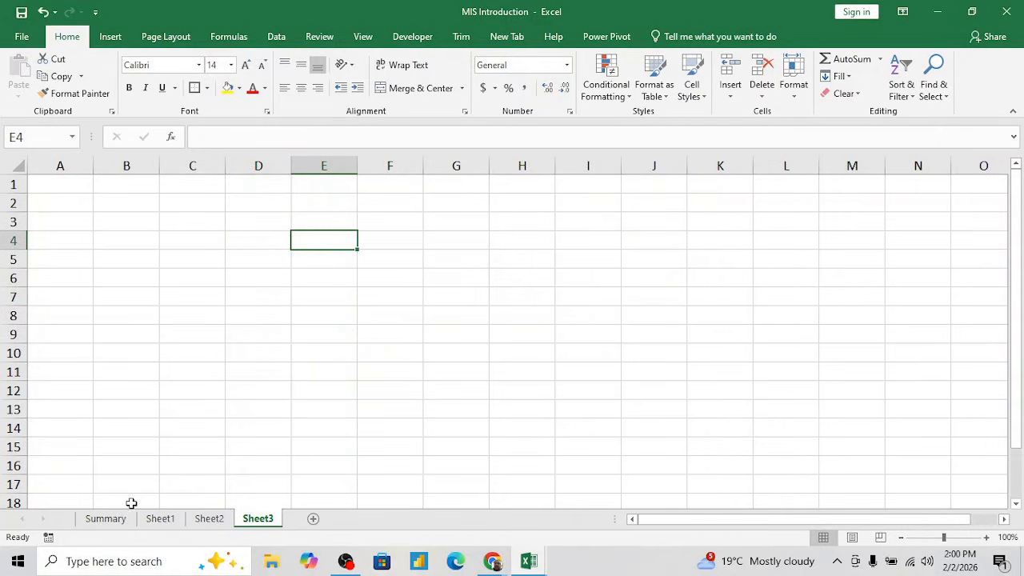
pyautogui.click(120, 521)
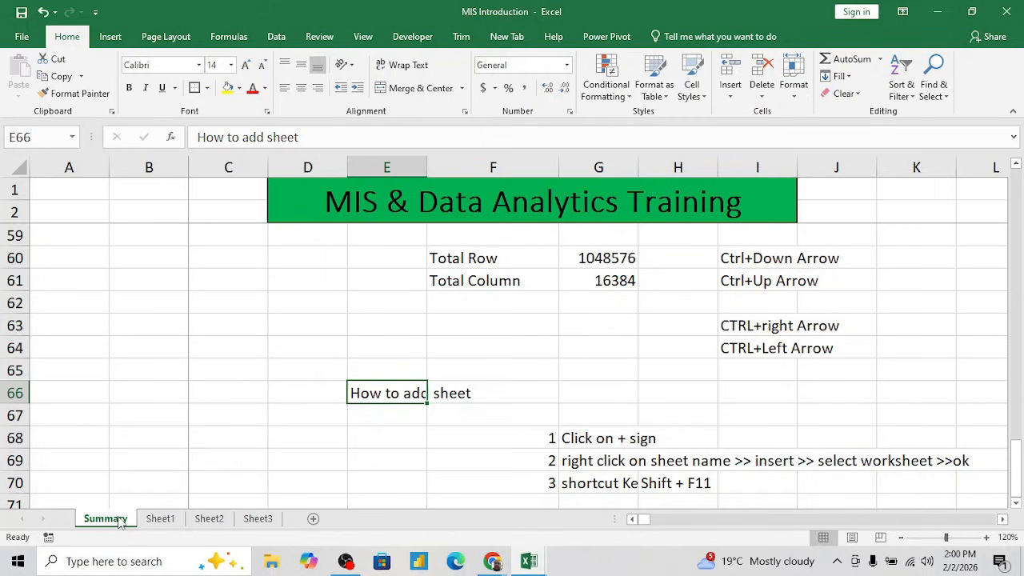
# - Go over the first method in row 68, add a blank sheet directly after Summary, and return to Summary
pyautogui.click(483, 393)
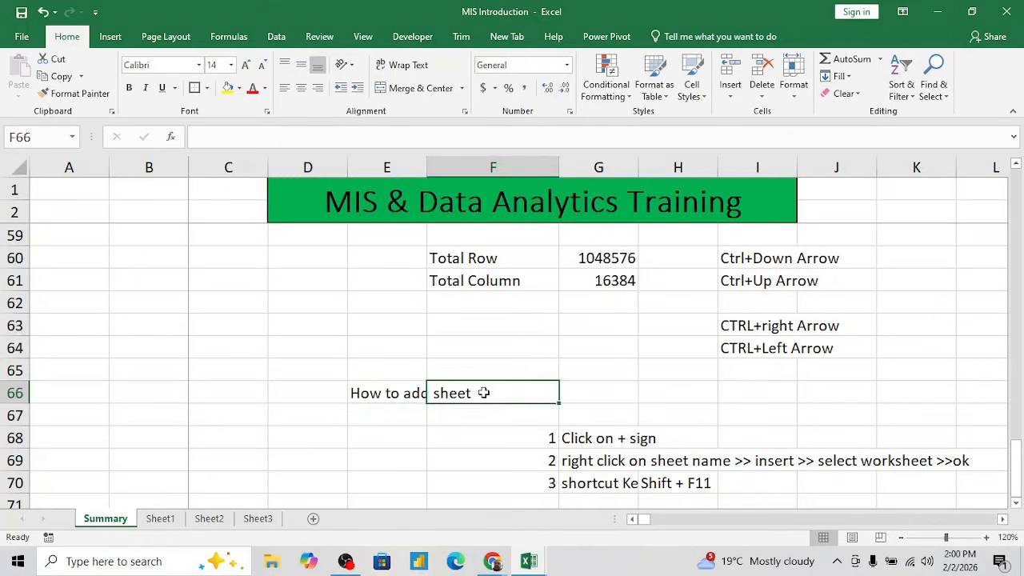
pyautogui.press('Left')
pyautogui.press('Left')
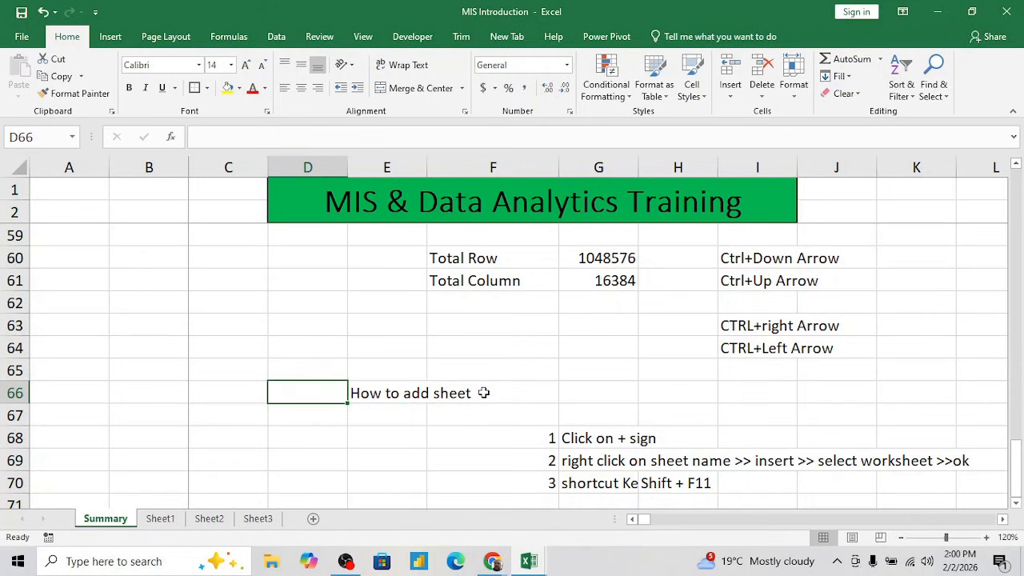
pyautogui.click(575, 437)
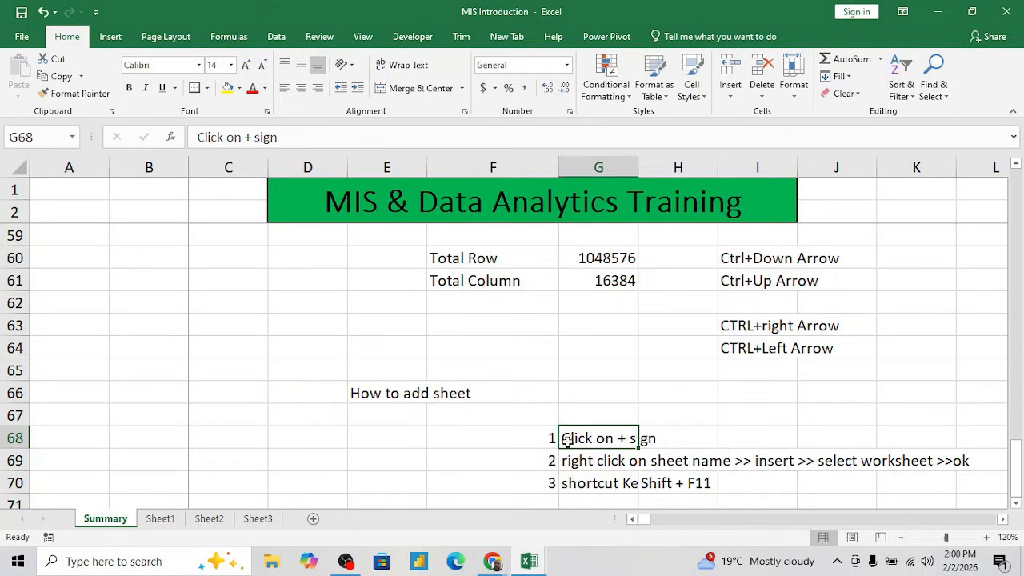
pyautogui.click(530, 439)
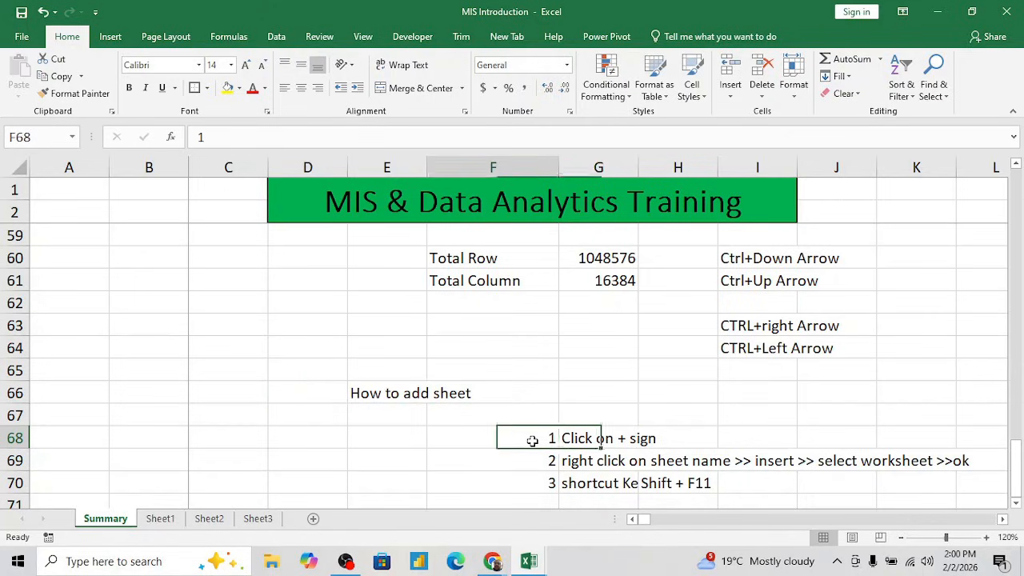
pyautogui.click(311, 520)
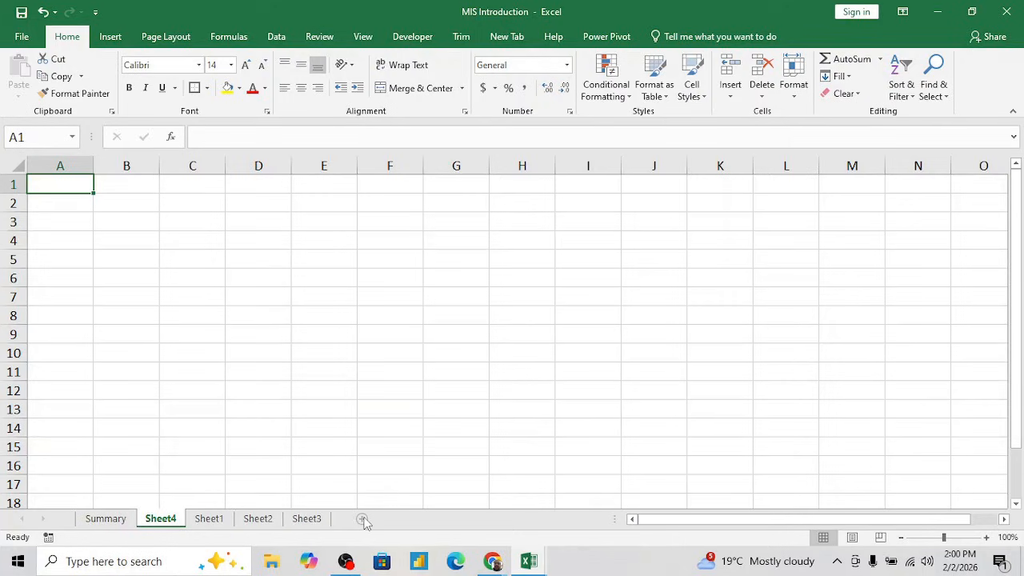
pyautogui.click(116, 522)
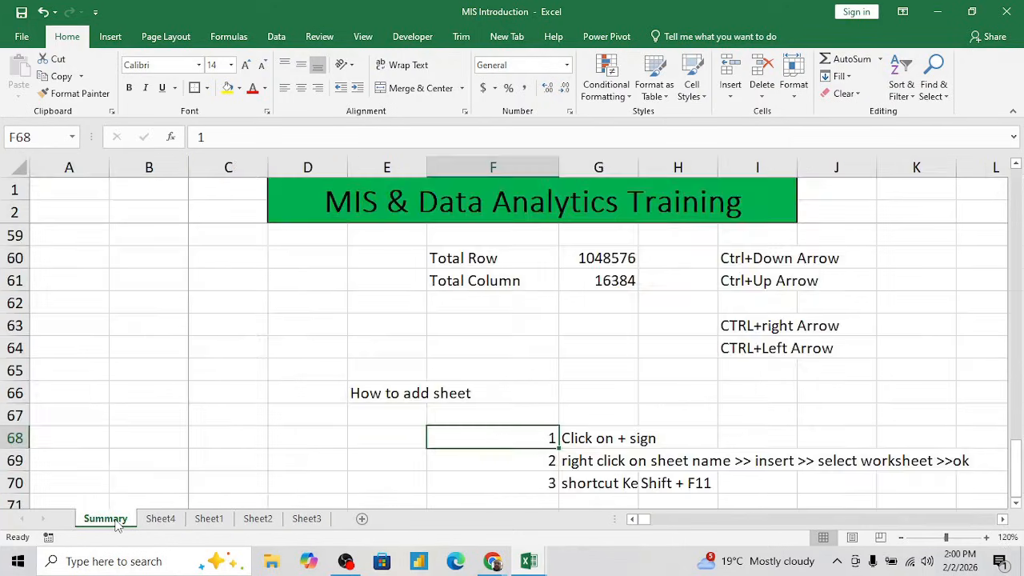
# - Select the second method in G69 and insert a new worksheet before Sheet1 using the Insert dialog
pyautogui.click(577, 461)
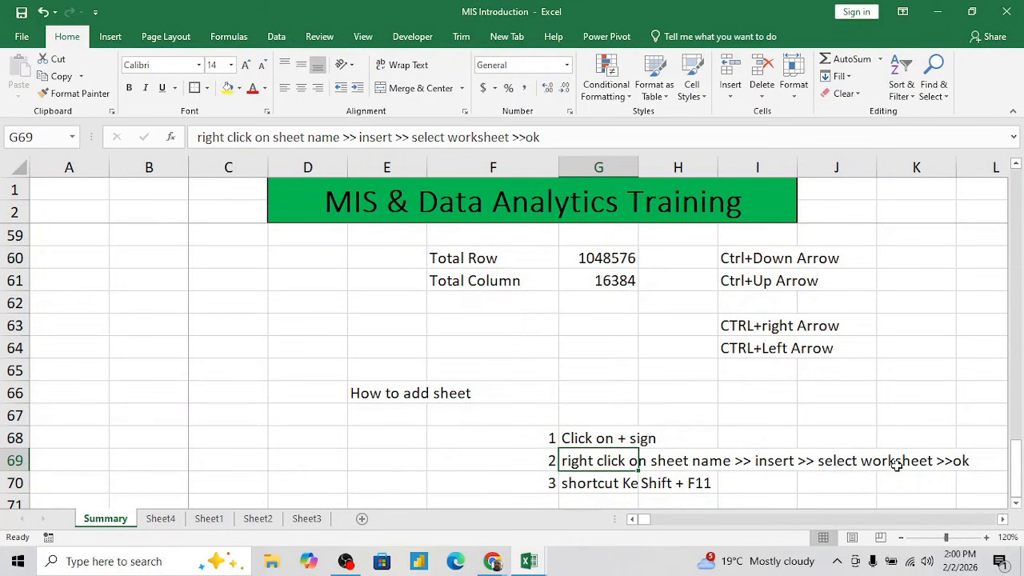
pyautogui.rightClick(201, 524)
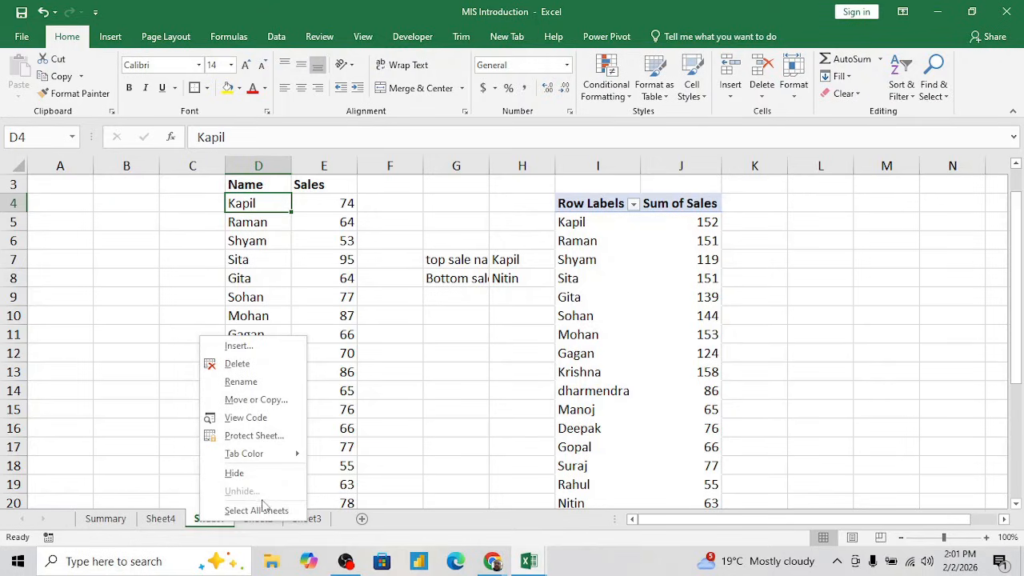
pyautogui.click(238, 349)
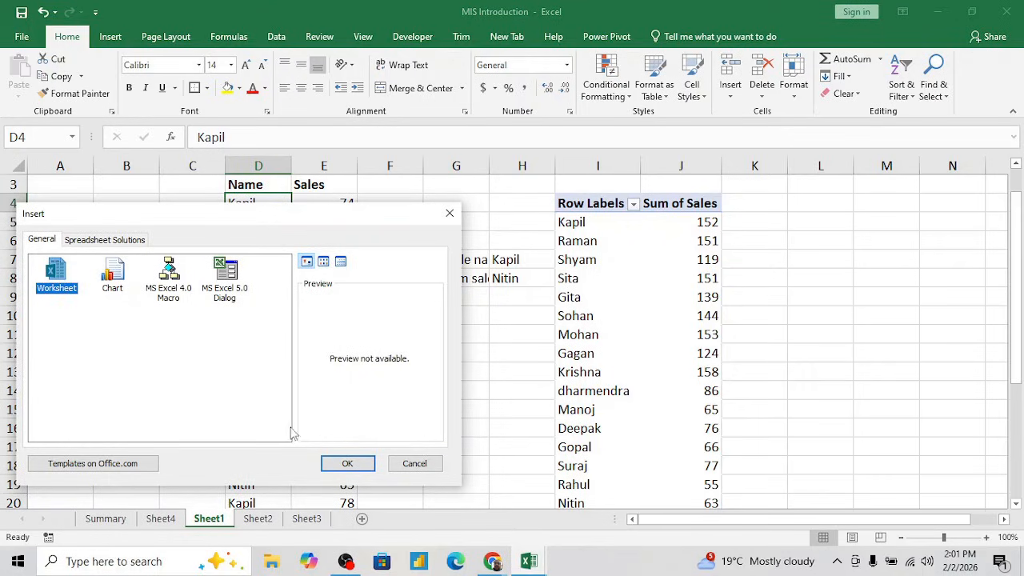
pyautogui.click(361, 464)
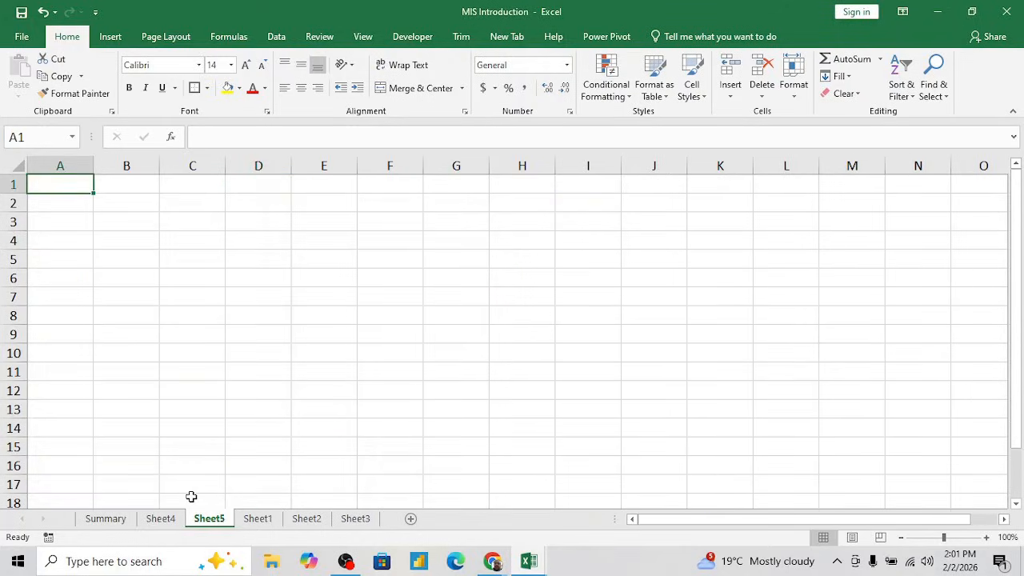
# - Insert another worksheet before Sheet4 using the Insert dialog, and return to the Summary sheet
pyautogui.rightClick(155, 522)
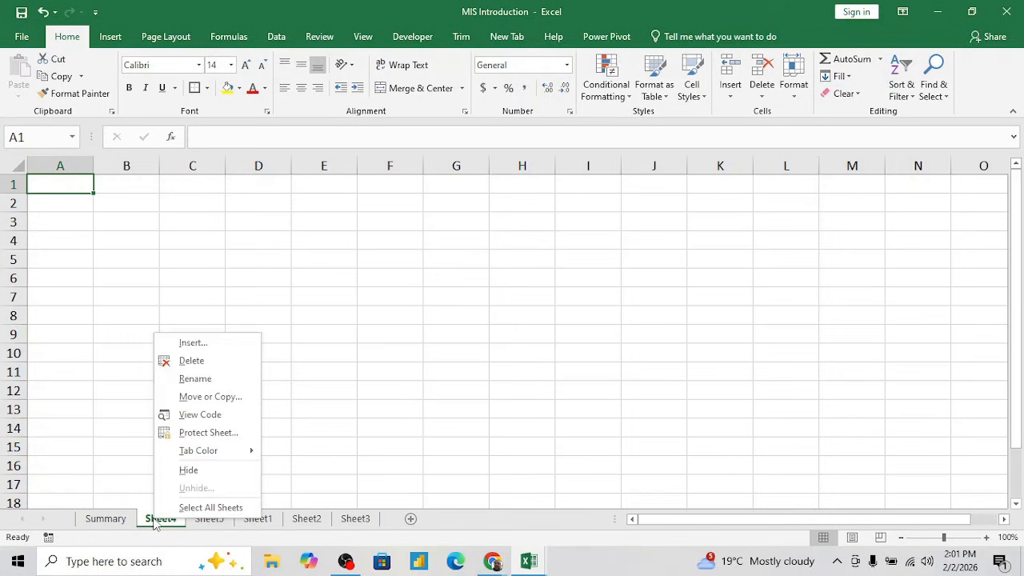
pyautogui.click(195, 350)
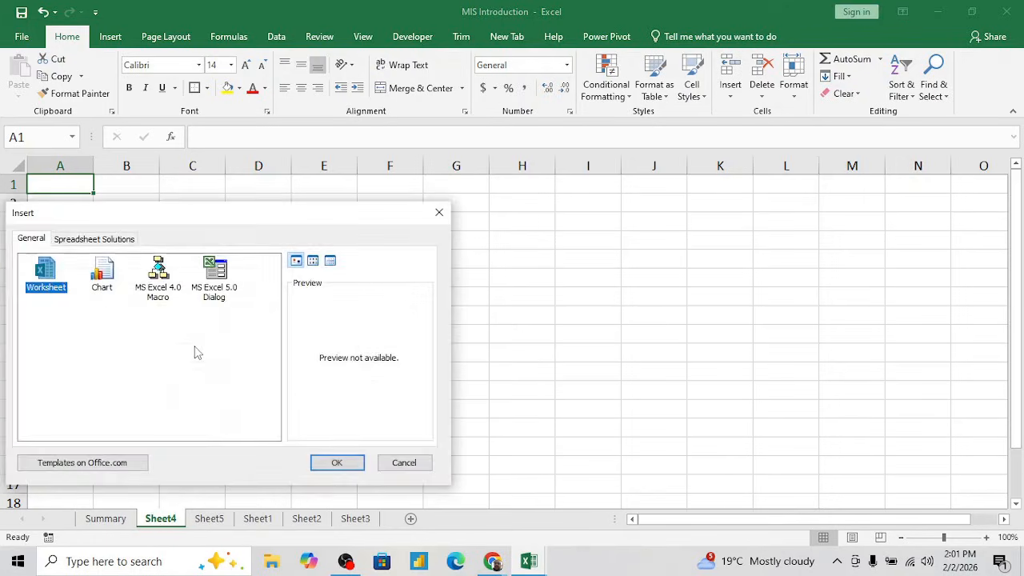
pyautogui.click(347, 463)
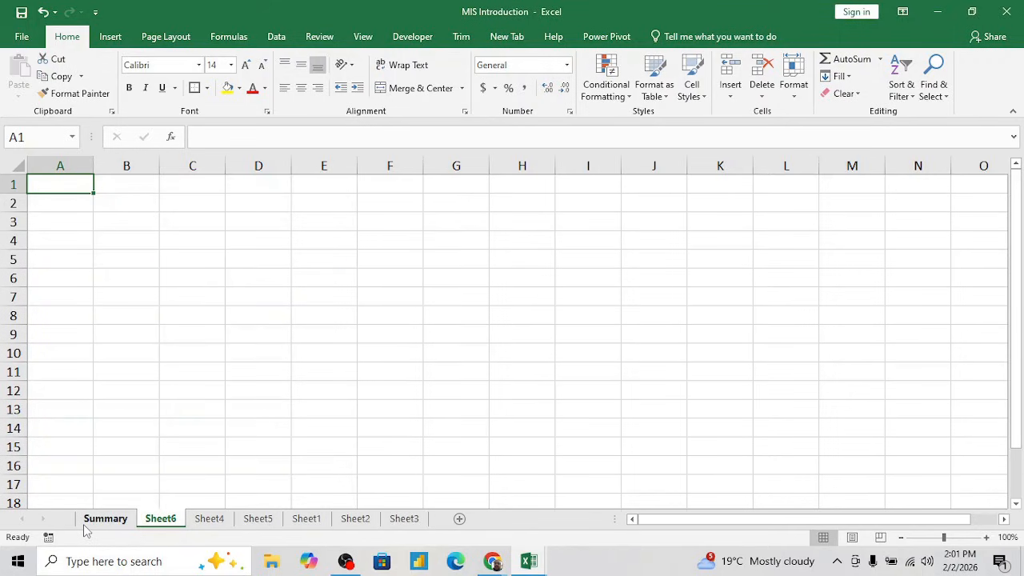
pyautogui.click(94, 520)
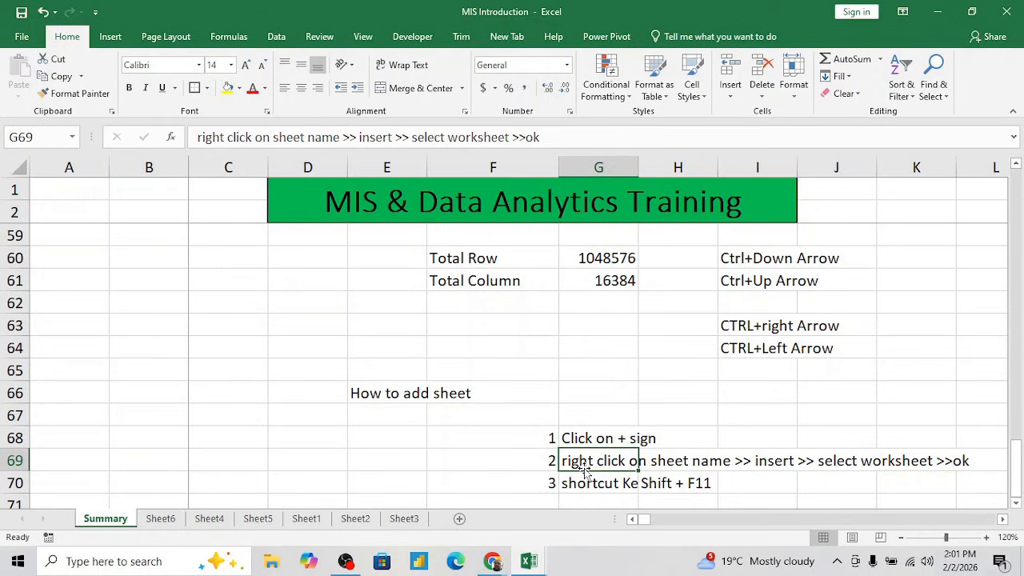
# - Examine the second method's note across row 69 and move on to the shortcut key entry in G70
pyautogui.click(760, 464)
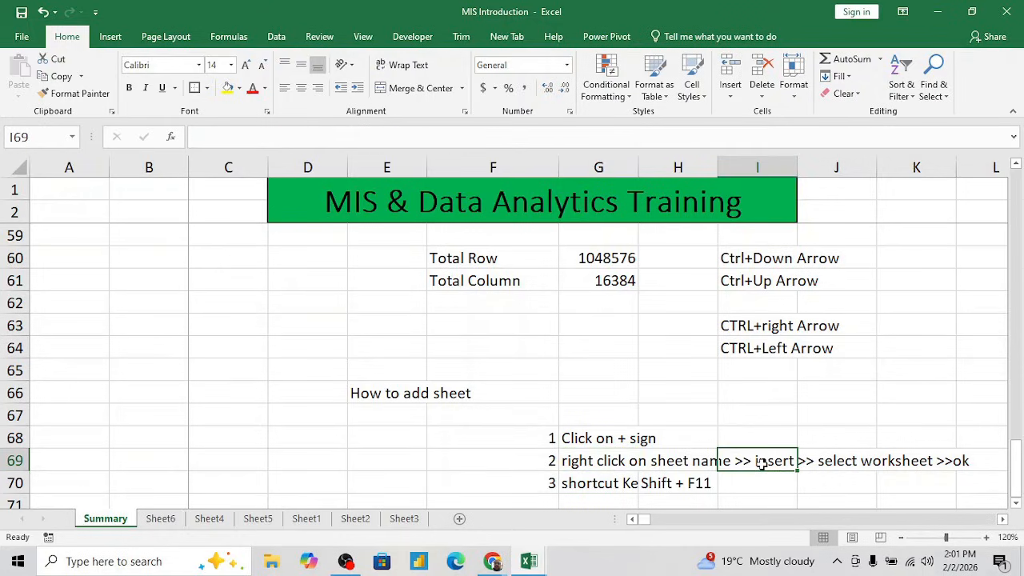
pyautogui.press('Right')
pyautogui.press('Right')
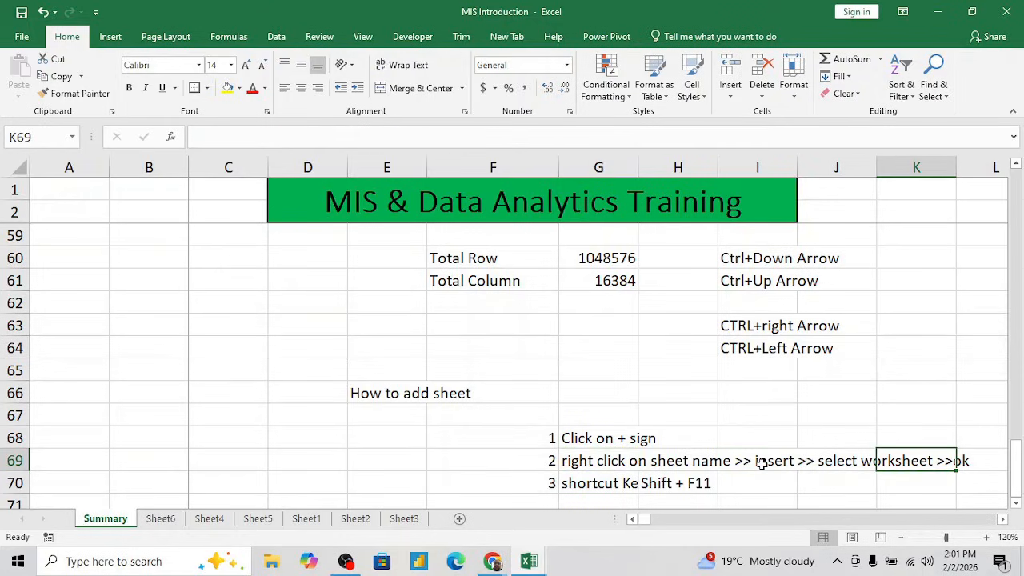
pyautogui.press('Left')
pyautogui.press('Left')
pyautogui.press('Left')
pyautogui.press('Left')
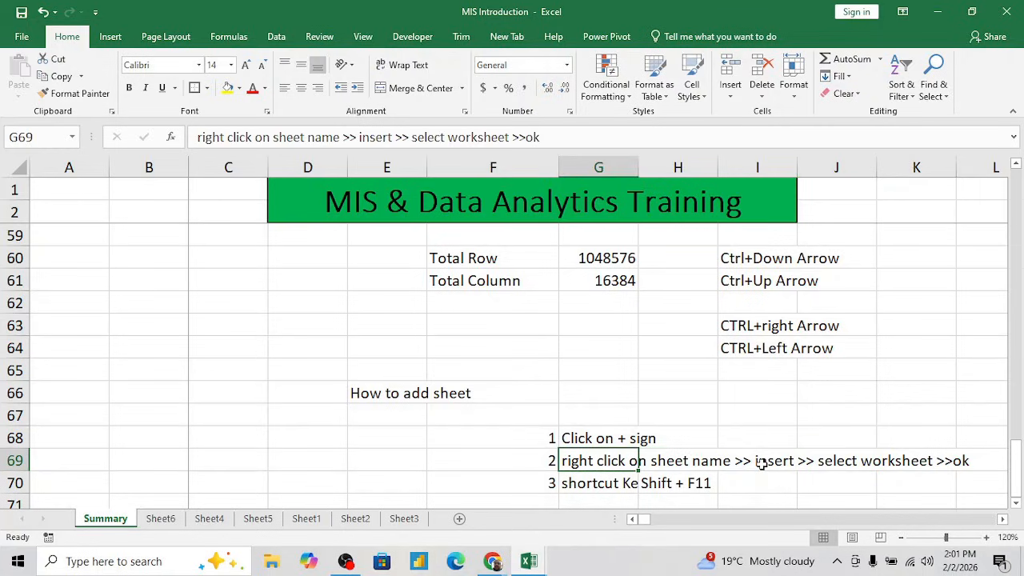
pyautogui.press('Down')
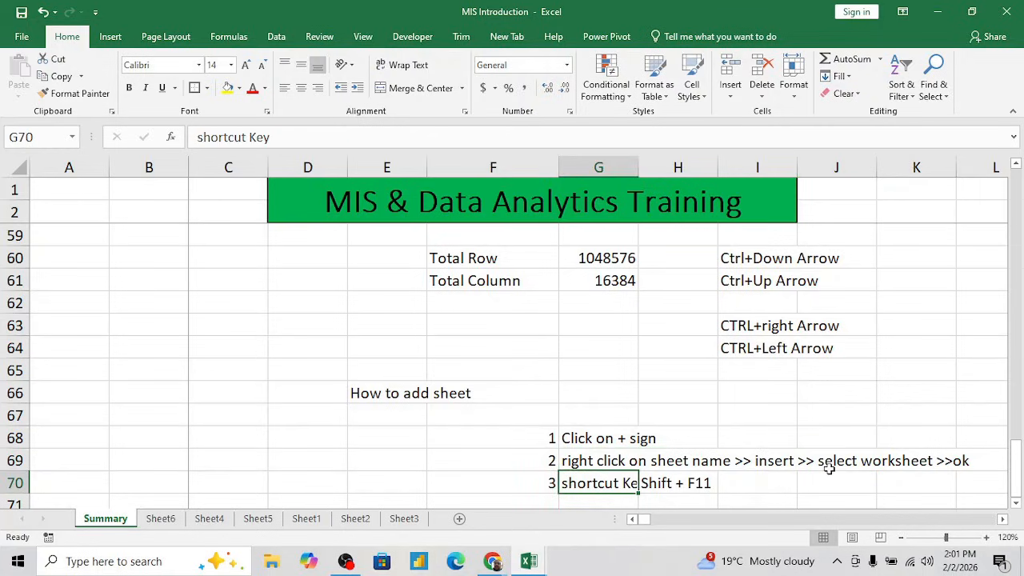
# - Add a blank sheet before Summary with the keyboard shortcut noted in row 70, and return to Summary
pyautogui.scroll(-1, 829, 469)
pyautogui.scroll(-1, 829, 469)
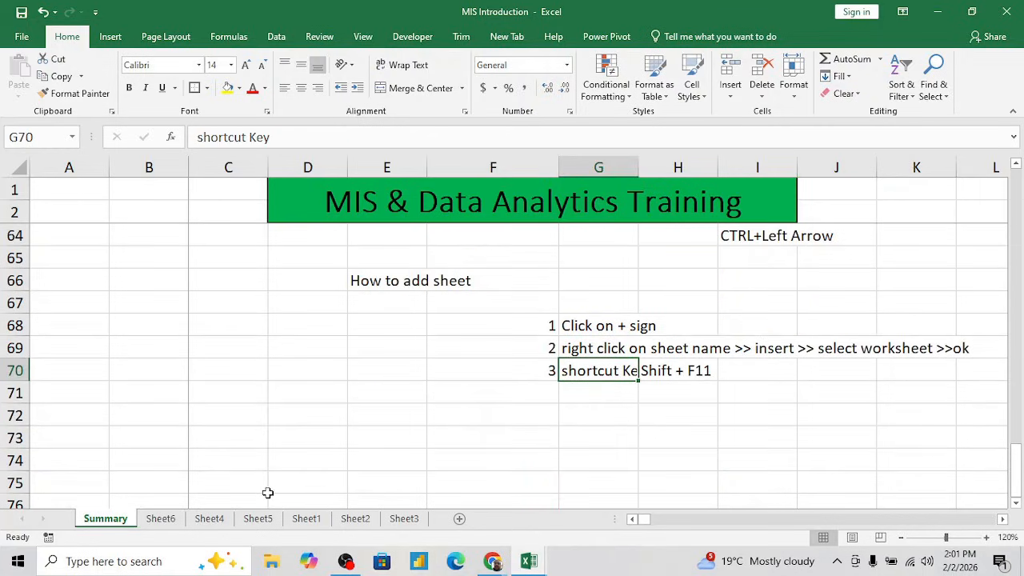
pyautogui.click(313, 436)
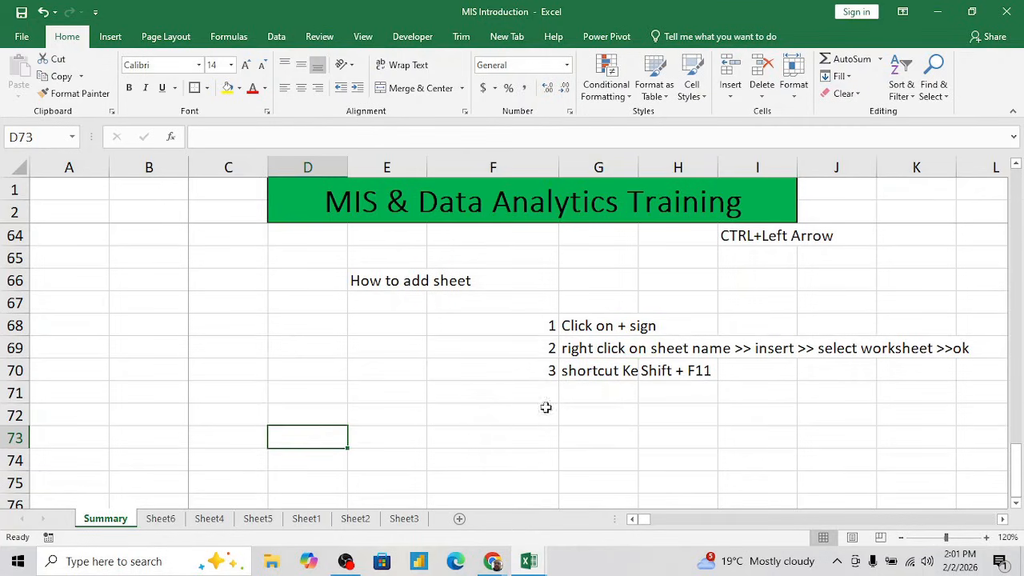
pyautogui.click(587, 373)
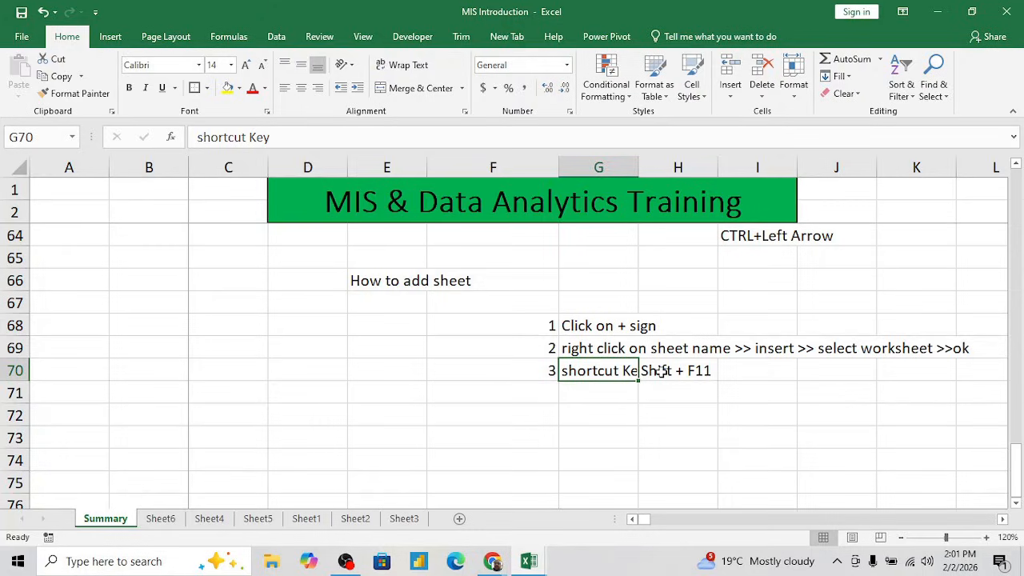
pyautogui.hotkey('shift', 'F11')
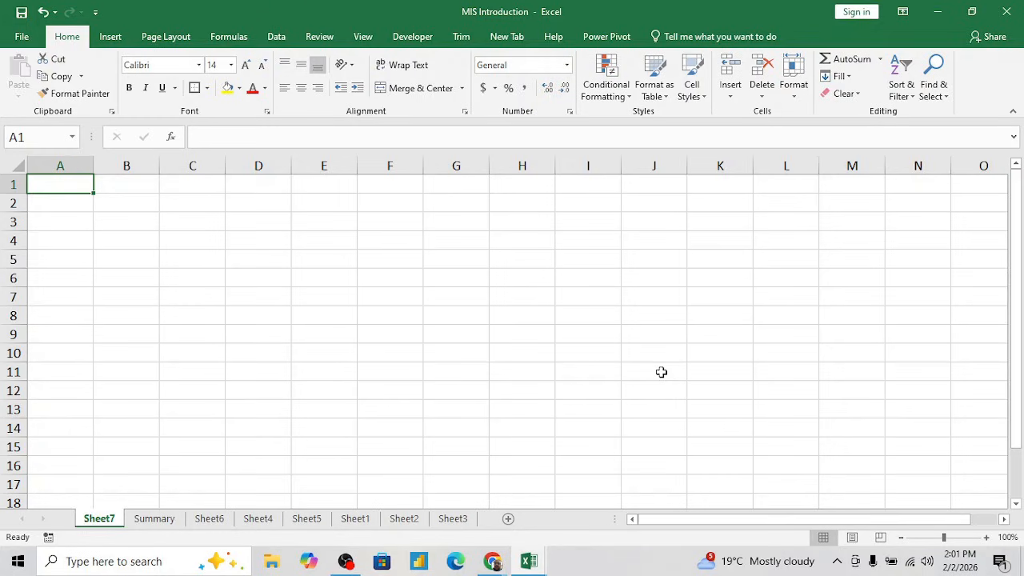
pyautogui.click(147, 520)
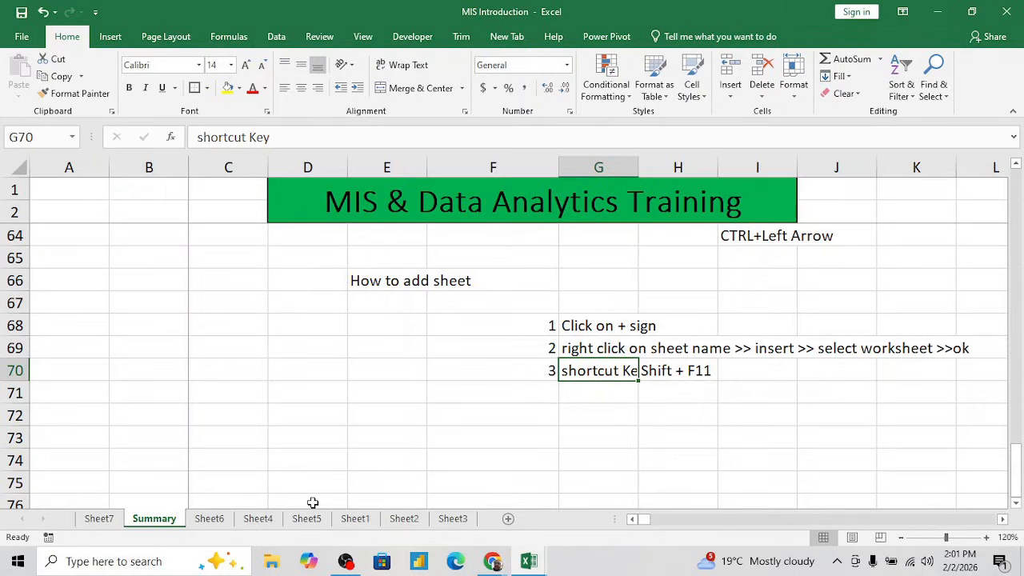
# - Group the four sheets from Sheet6 through Sheet1 and insert the same number of new worksheets before Sheet1
pyautogui.click(209, 519)
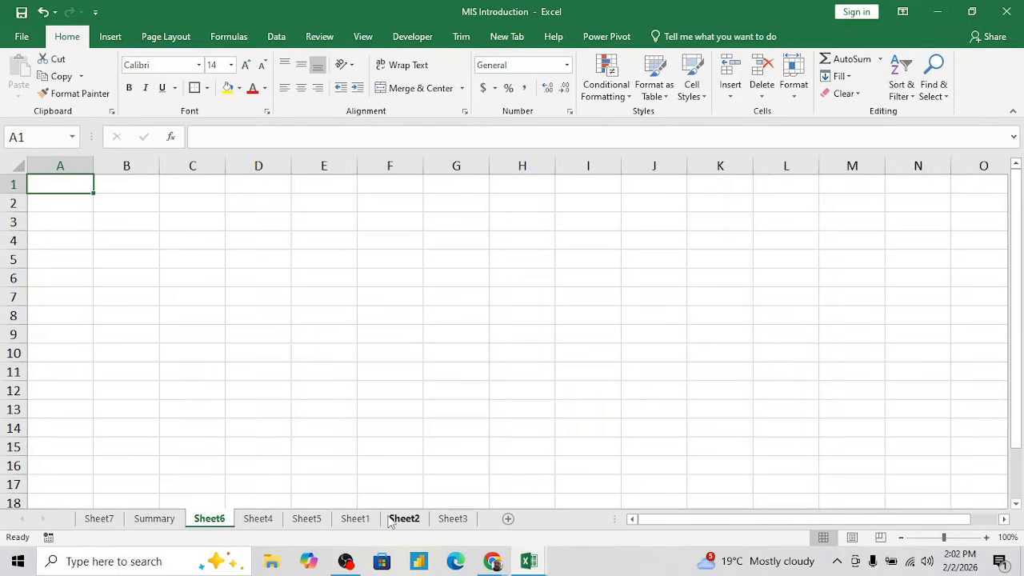
pyautogui.keyDown('shift'); pyautogui.click(360, 520); pyautogui.keyUp('shift')
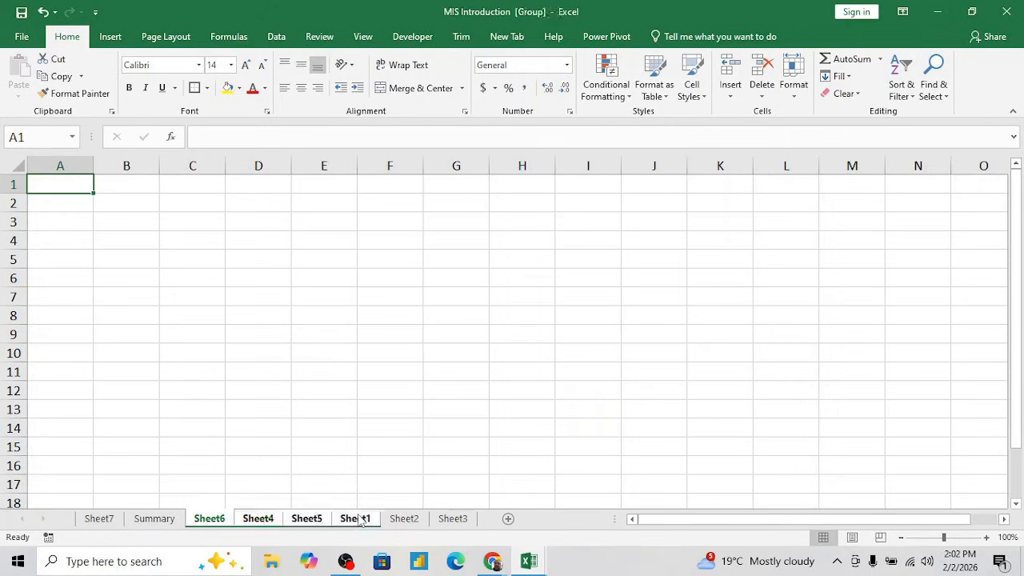
pyautogui.rightClick(360, 520)
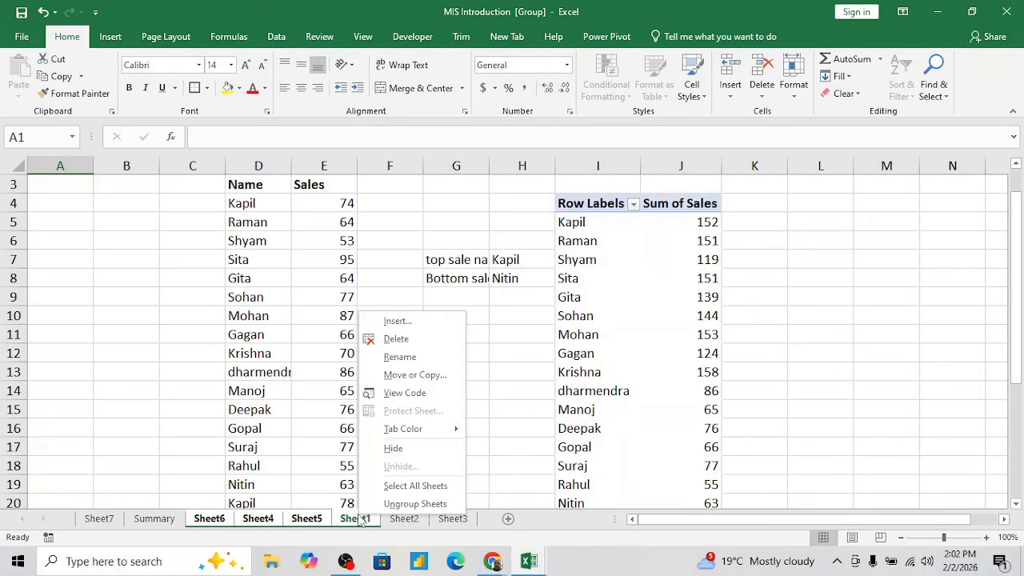
pyautogui.click(398, 325)
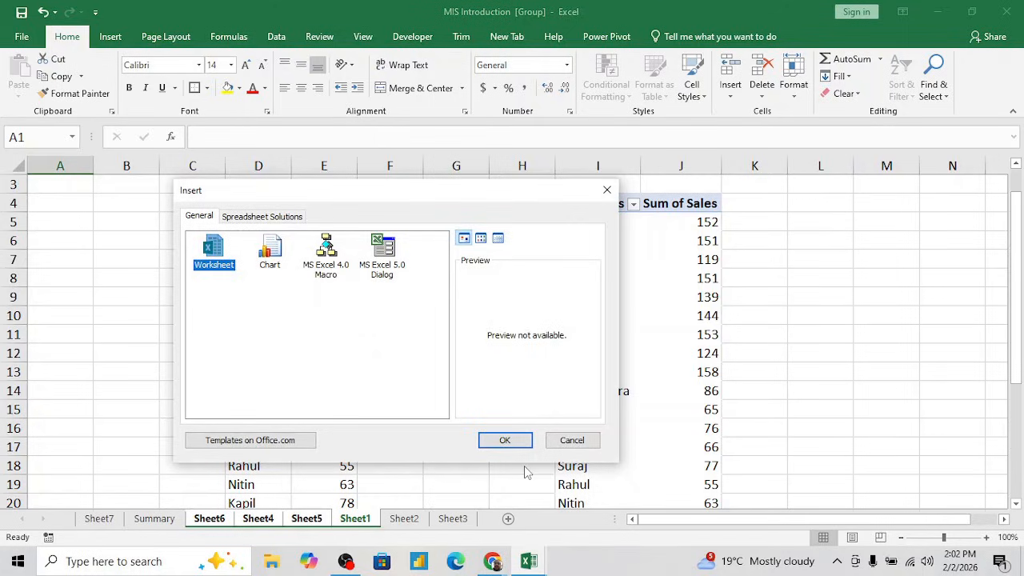
pyautogui.click(505, 440)
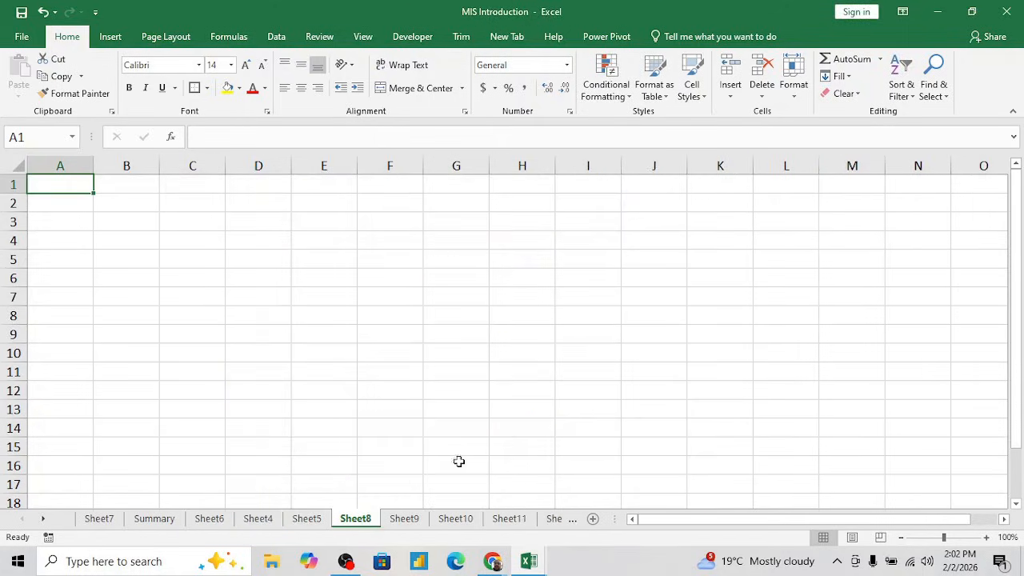
# - View the newly inserted Sheet9 and Sheet10, including the sheet options available for Sheet9
pyautogui.click(403, 520)
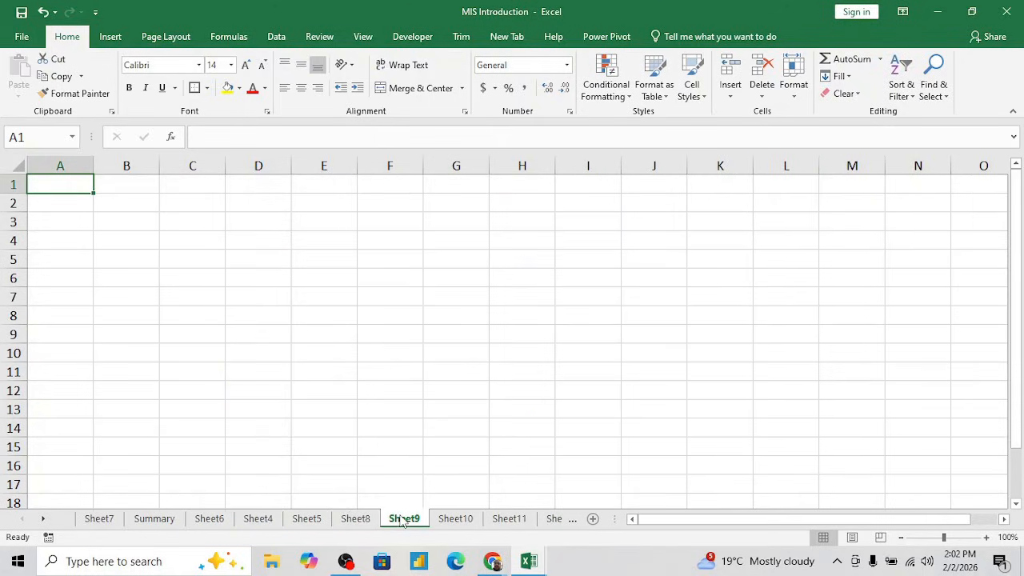
pyautogui.rightClick(402, 521)
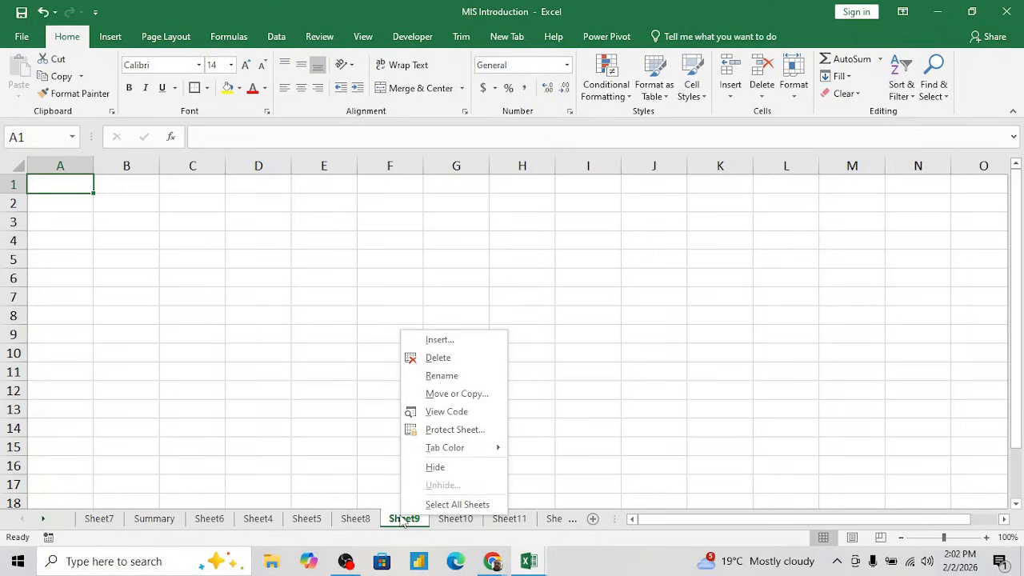
pyautogui.click(329, 359)
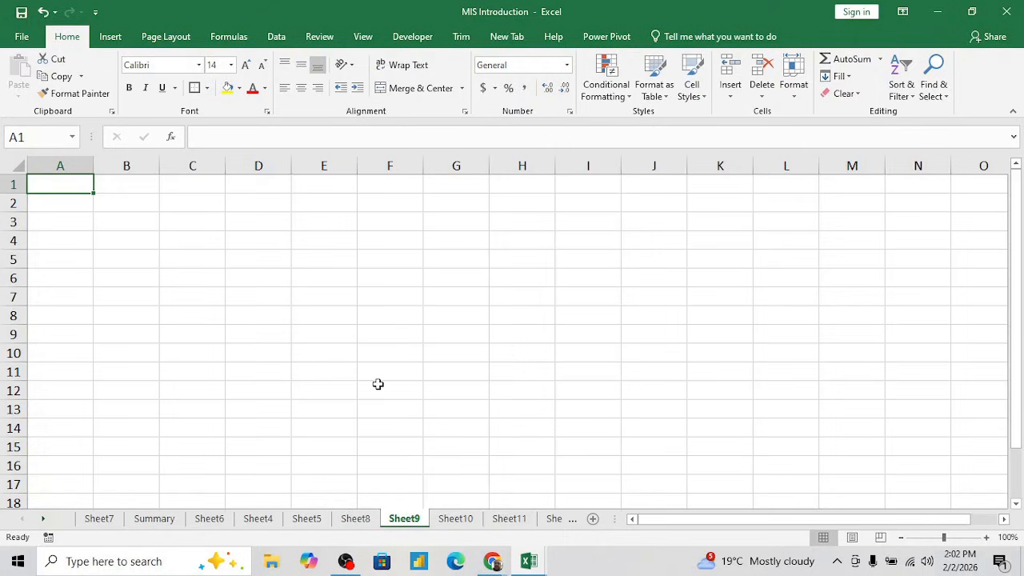
pyautogui.click(455, 521)
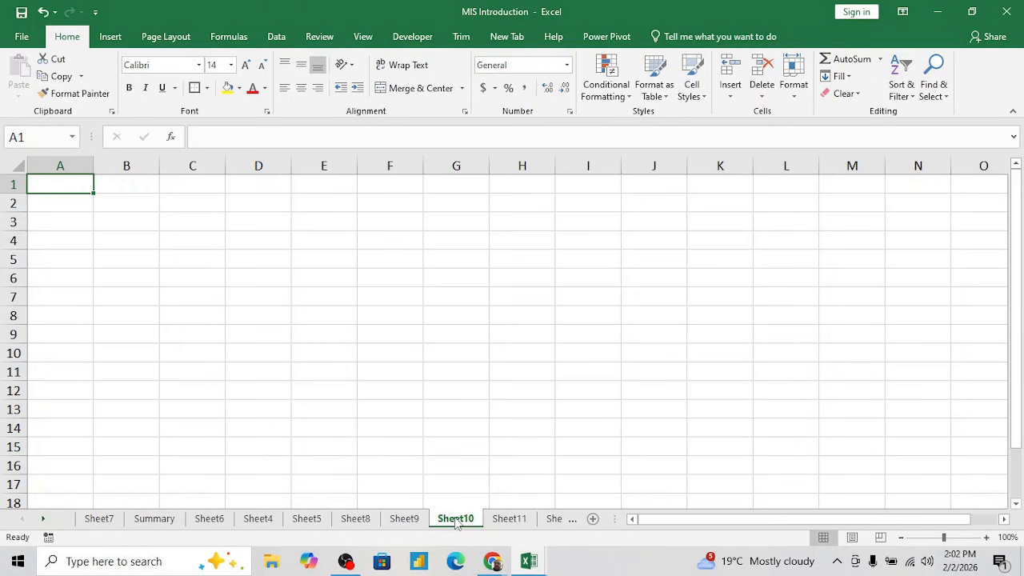
# - Go back to Summary, add one more blank sheet right after it, and return to Summary
pyautogui.click(156, 519)
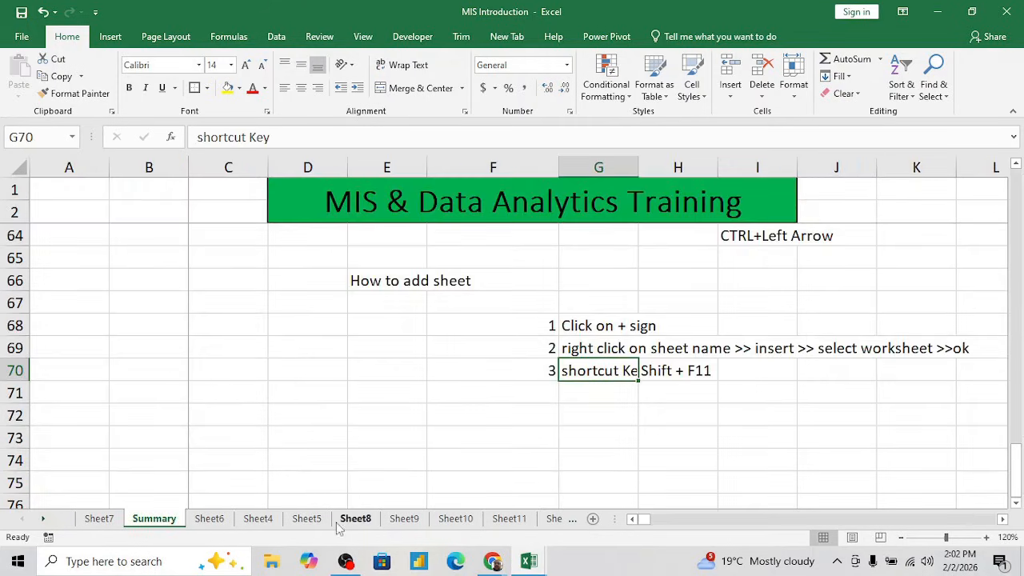
pyautogui.click(593, 518)
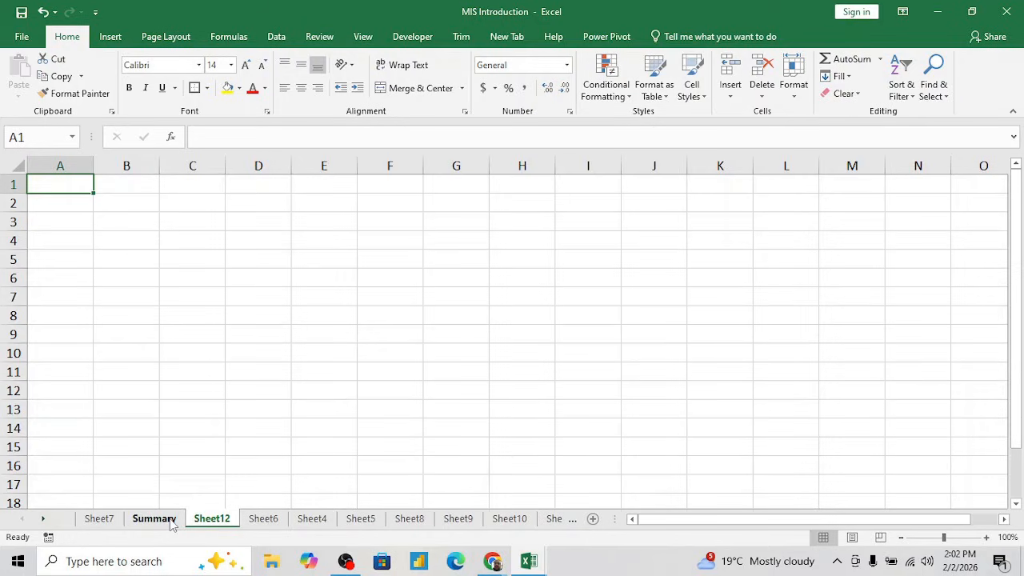
pyautogui.click(168, 520)
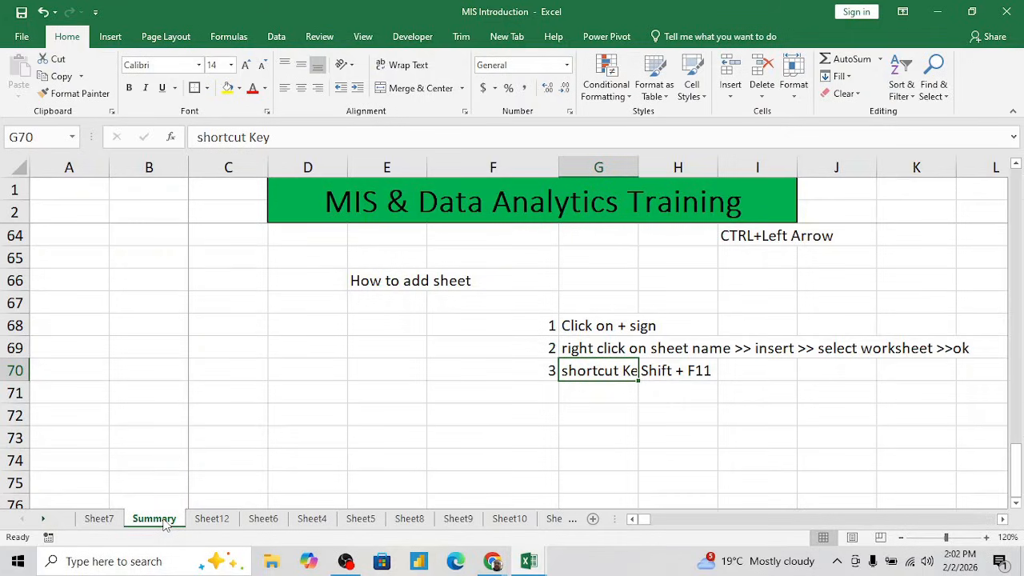
# - Add a blank sheet directly before Summary, check Sheet5, and return to Summary
pyautogui.hotkey('shift', 'F11')
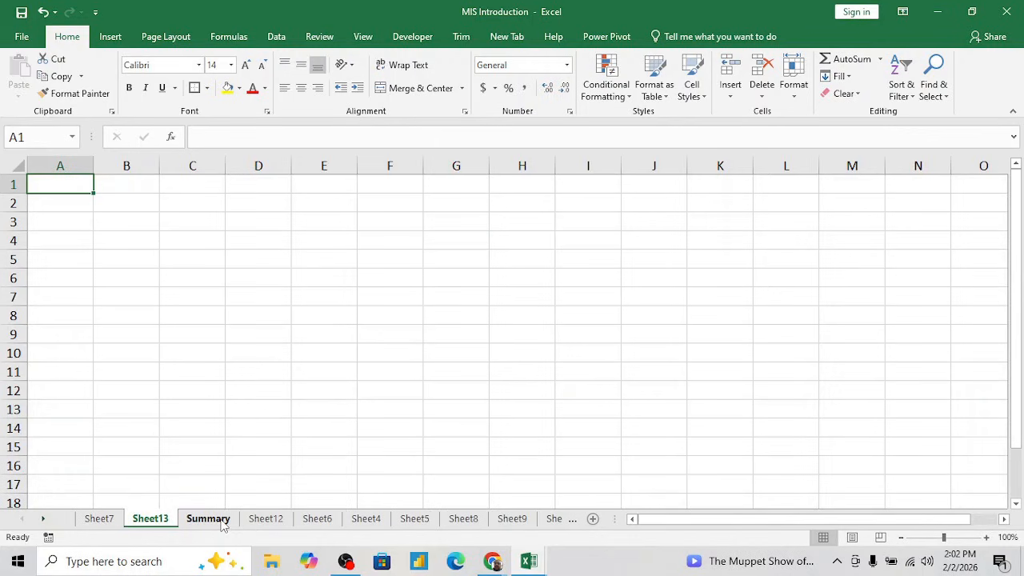
pyautogui.click(414, 518)
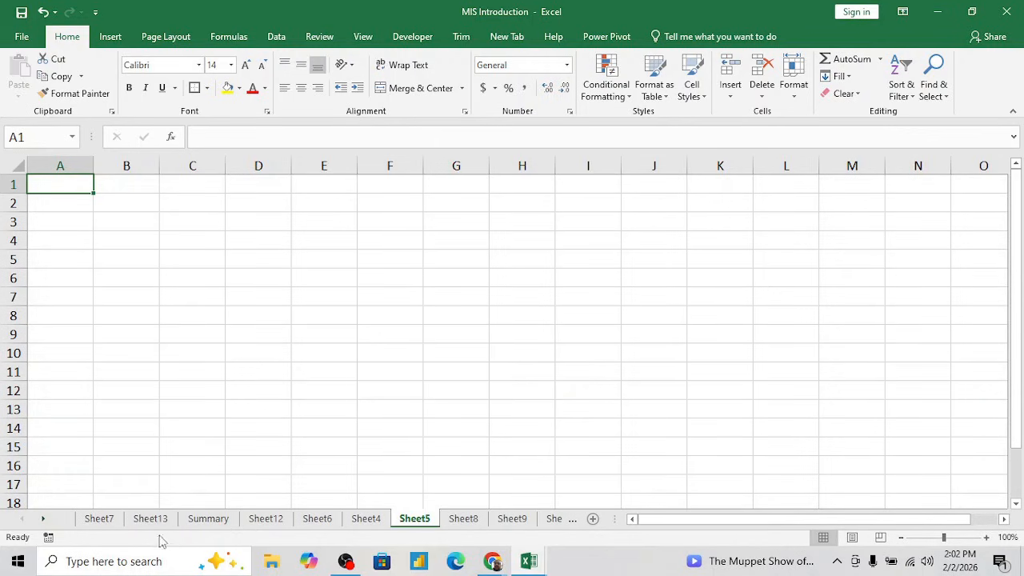
pyautogui.click(205, 518)
# - Insert a new item of type Worksheet before Summary using the sheet's Insert dialog, and return to Summary
pyautogui.rightClick(199, 520)
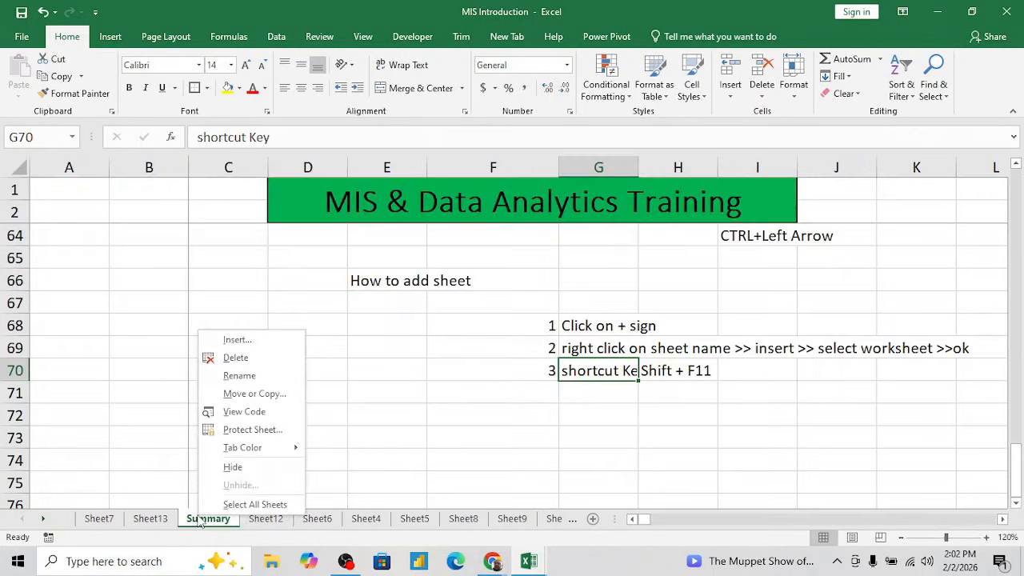
pyautogui.click(237, 340)
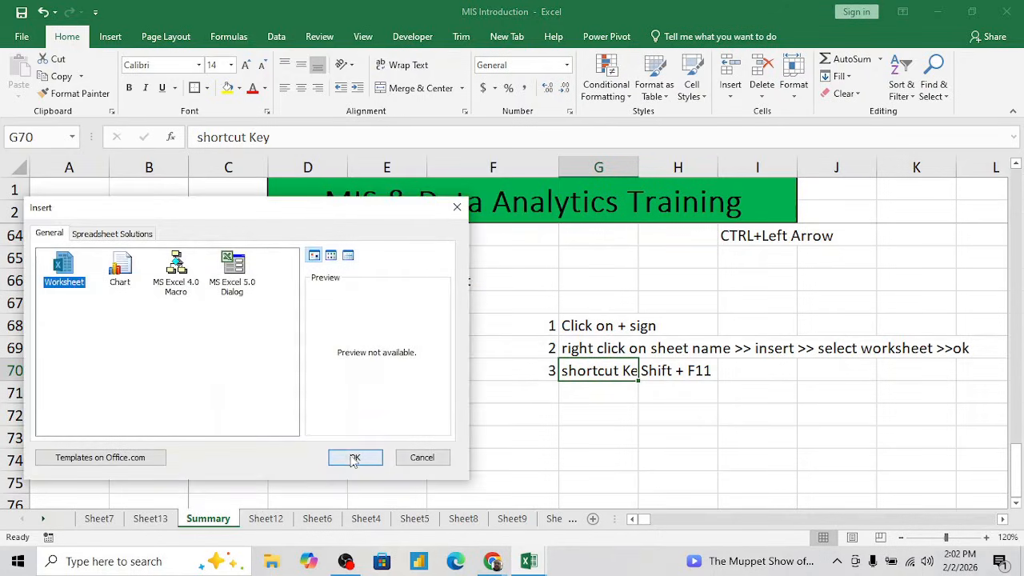
pyautogui.click(352, 459)
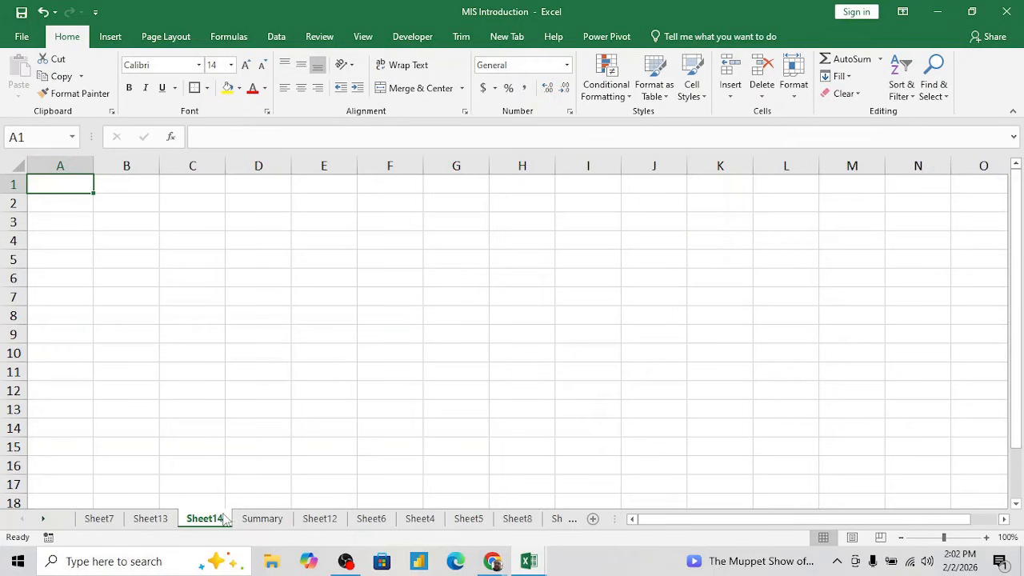
pyautogui.click(255, 519)
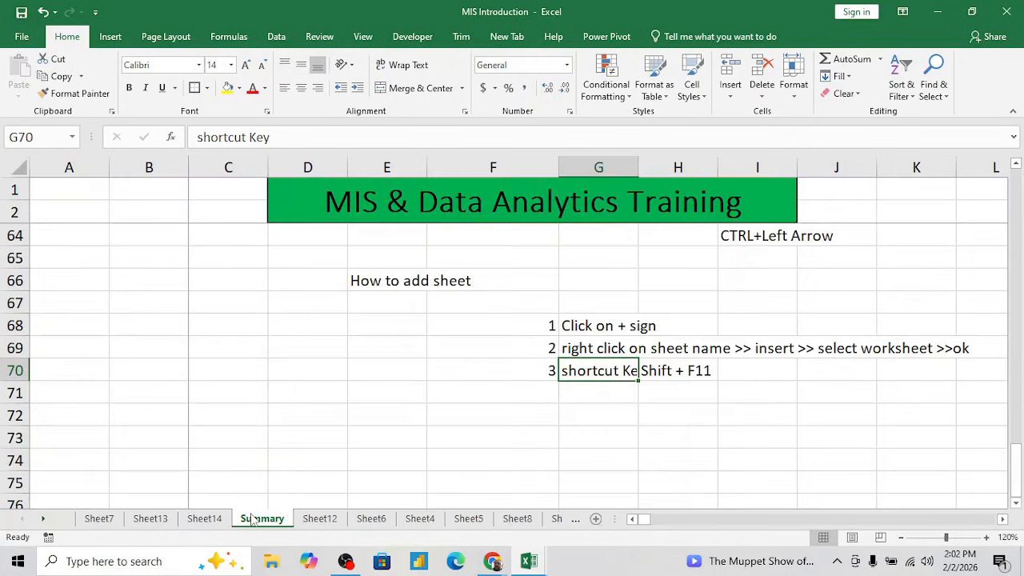
# - View Sheet12, Sheet6 and Sheet4 one after another, and go back to Summary
pyautogui.click(597, 396)
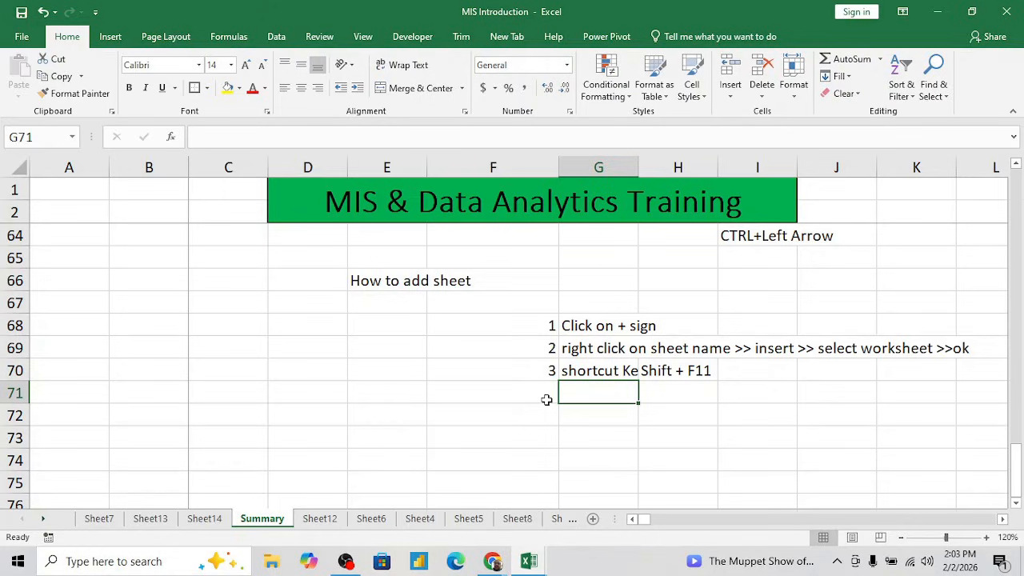
pyautogui.click(311, 519)
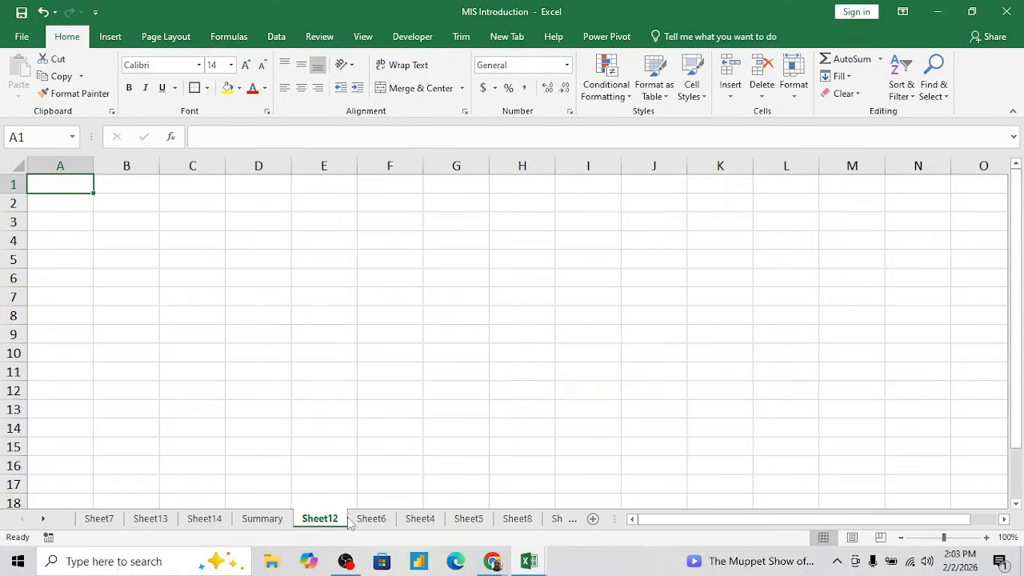
pyautogui.click(370, 519)
pyautogui.click(420, 520)
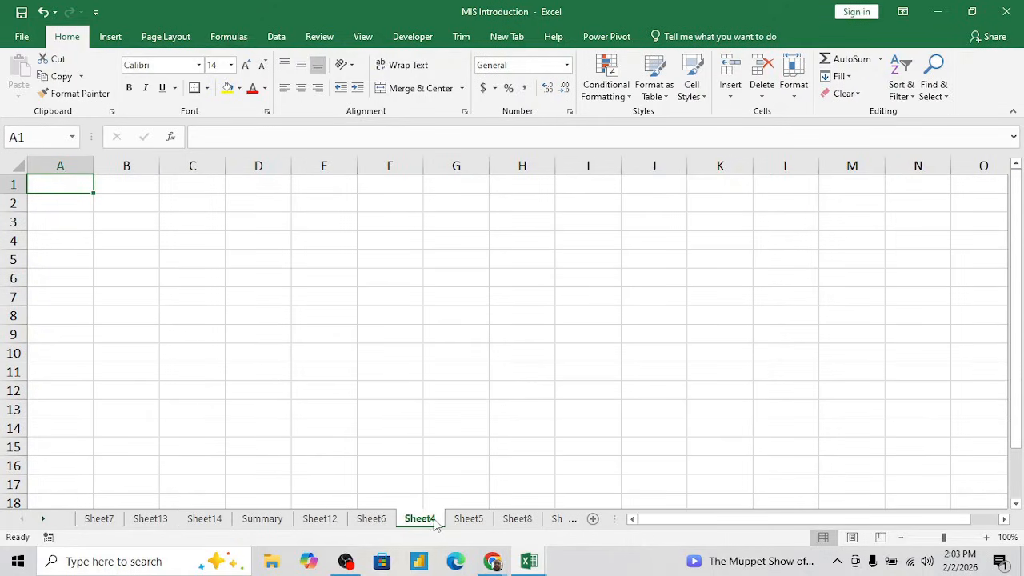
pyautogui.click(278, 522)
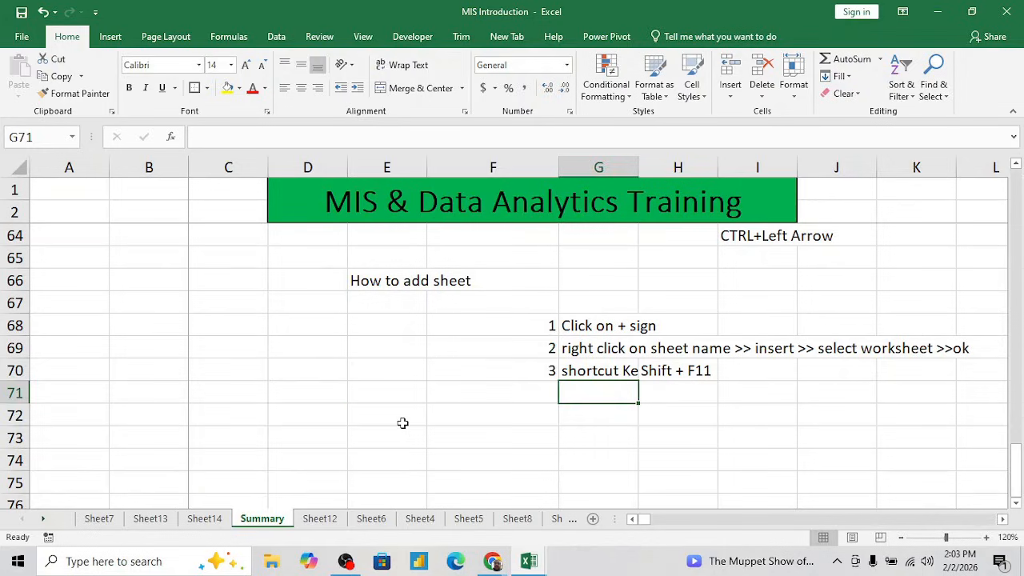
# - Enter the heading "How to move on next sheet" in cell E72 of Summary
pyautogui.click(403, 423)
pyautogui.write('How to ')
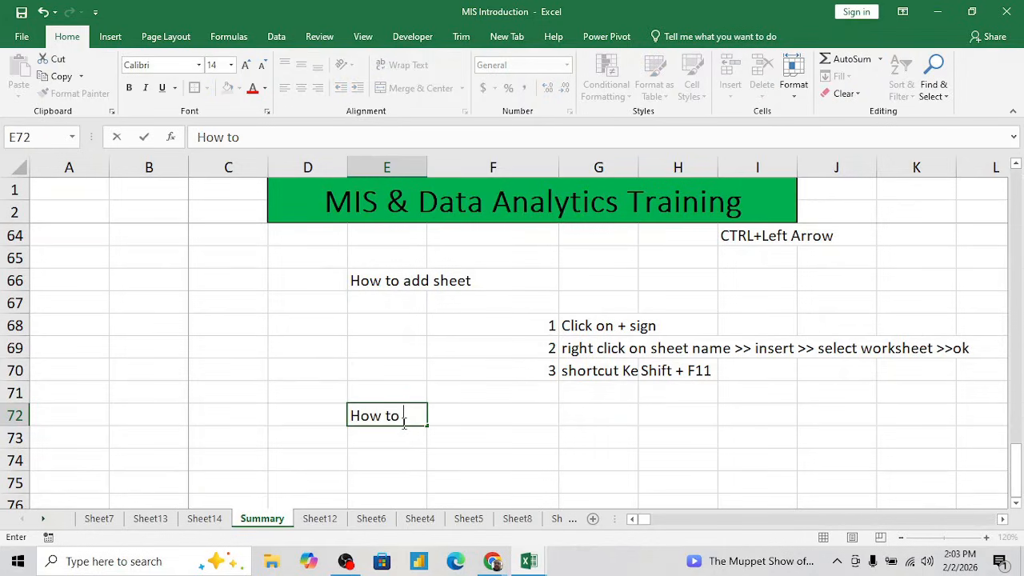
pyautogui.write('move p')
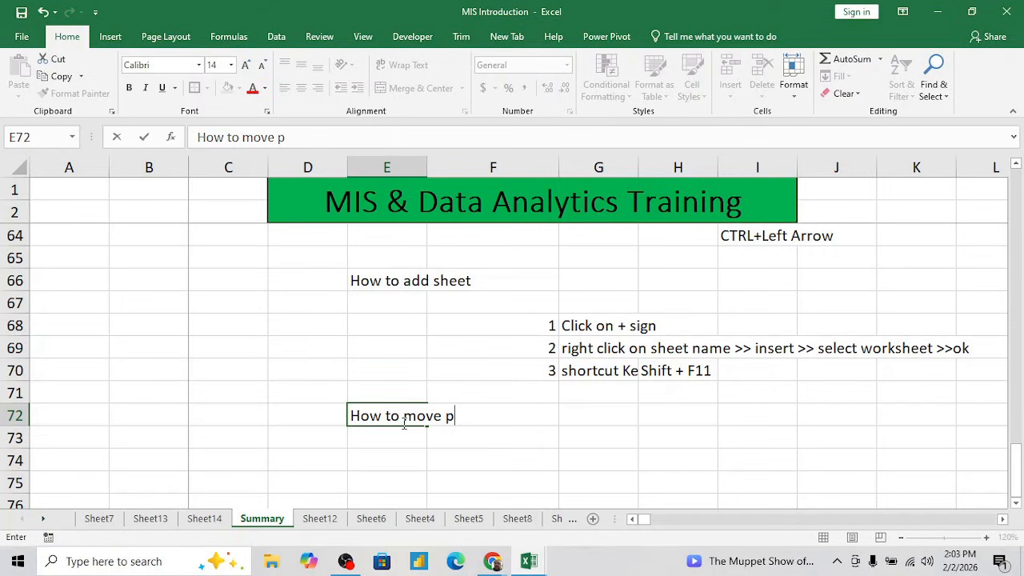
pyautogui.press('BackSpace')
pyautogui.write('on next sheet')
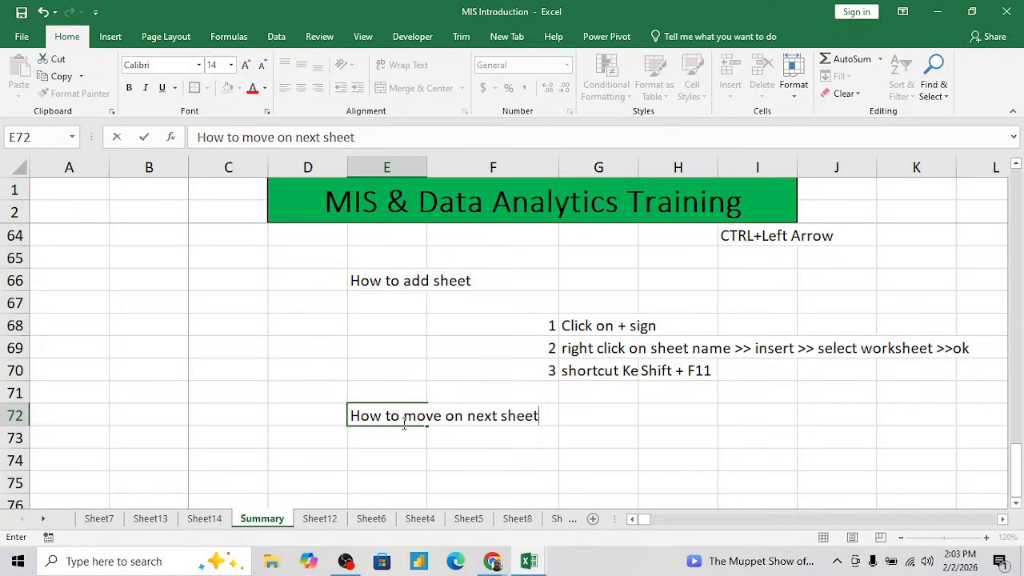
pyautogui.press('Return')
# - Make the heading in E72 bold and underlined
pyautogui.click(403, 424)
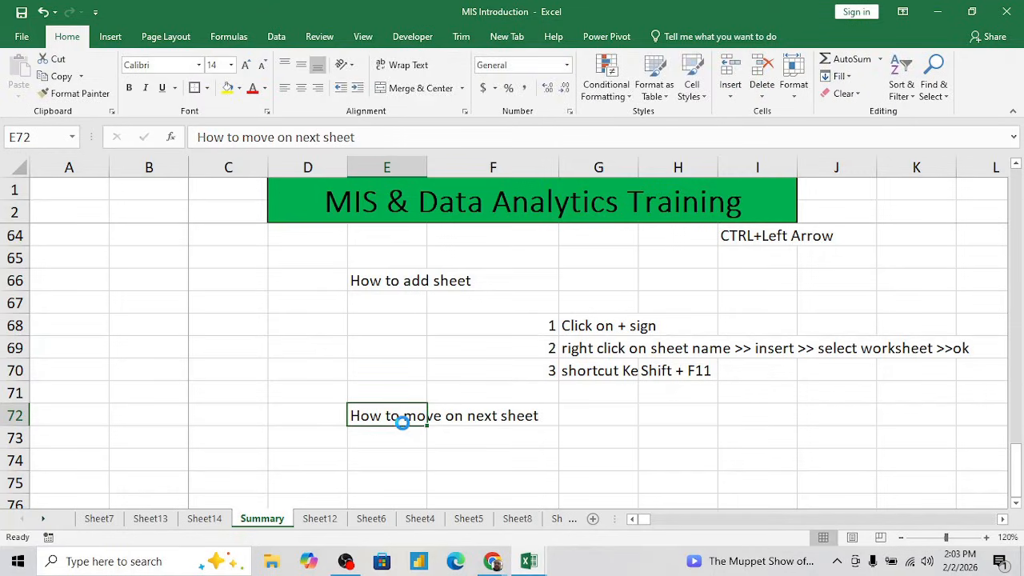
pyautogui.hotkey('ctrl', 'b')
pyautogui.hotkey('ctrl', 'u')
pyautogui.press('Down')
pyautogui.press('Down')
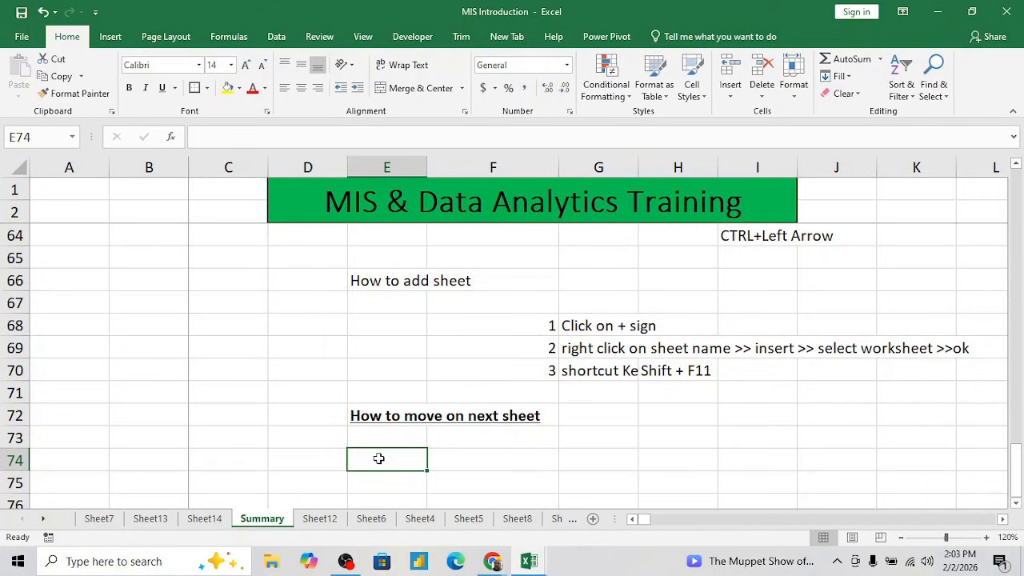
pyautogui.hotkey('ctrl', 'Down')
pyautogui.hotkey('ctrl', 'Up')
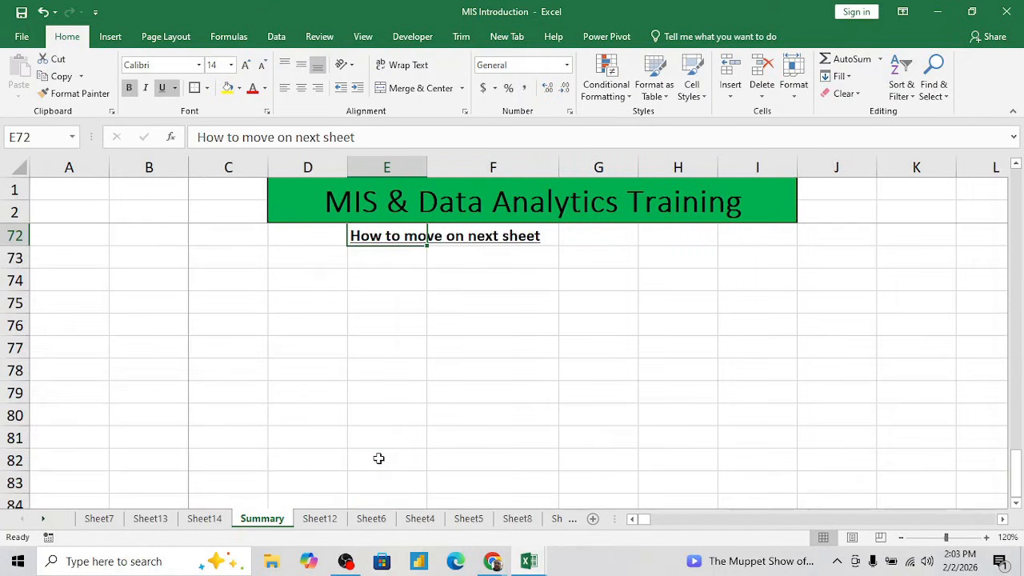
pyautogui.hotkey('alt', 'Down')
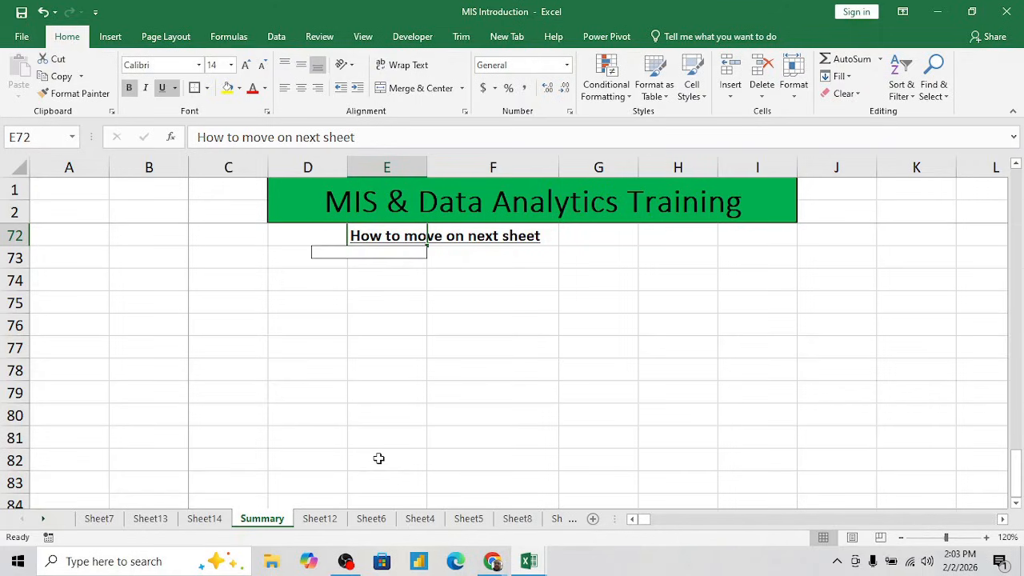
pyautogui.press('Escape')
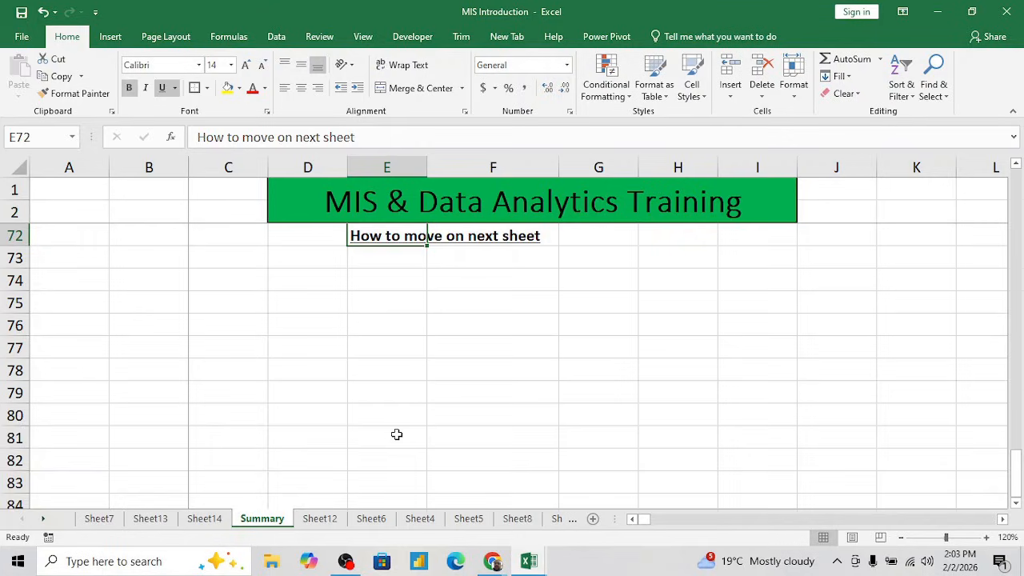
pyautogui.hotkey('ctrl', 'Up')
pyautogui.press('Down')
pyautogui.press('Down')
pyautogui.press('Down')
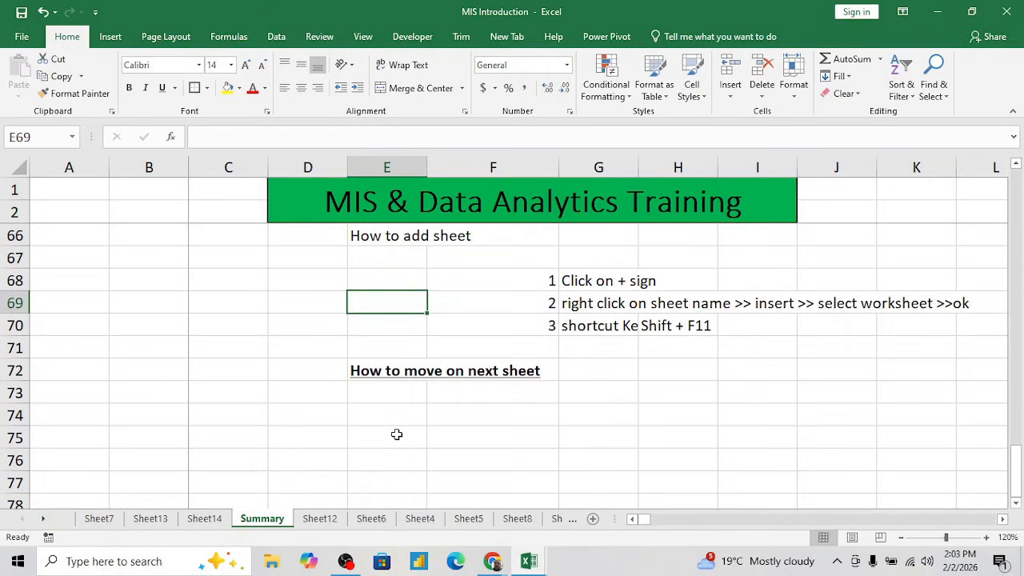
# - Move forward through the sheets one at a time from Summary to Sheet8
pyautogui.hotkey('ctrl', 'pagedown')
pyautogui.hotkey('ctrl', 'pagedown')
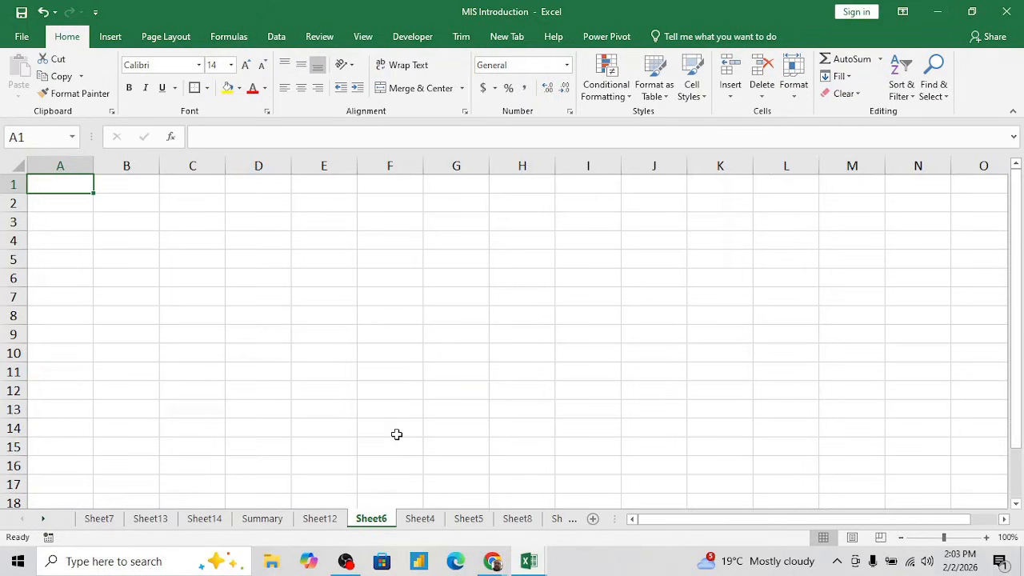
pyautogui.hotkey('ctrl', 'pagedown')
pyautogui.hotkey('ctrl', 'pagedown')
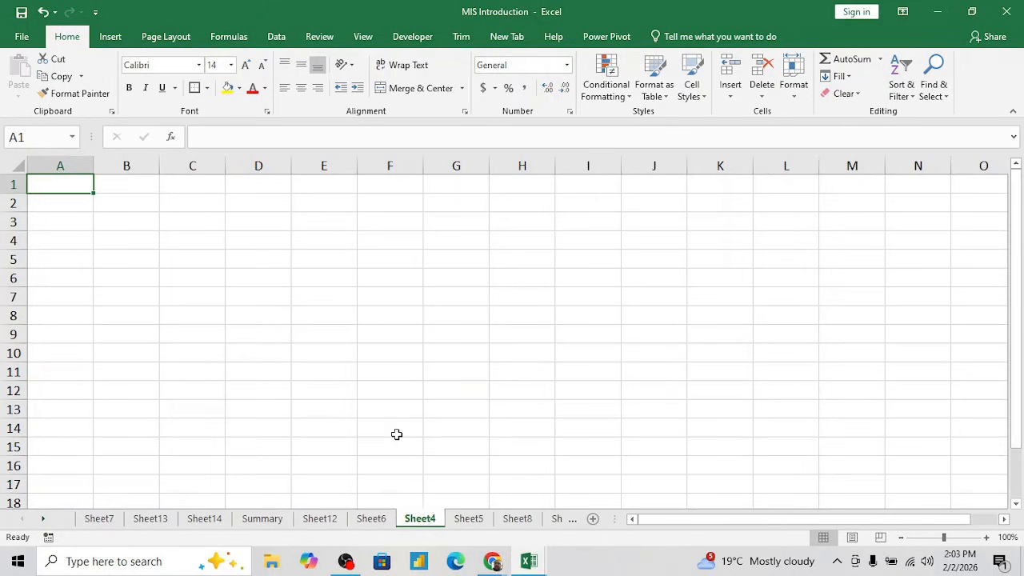
pyautogui.hotkey('ctrl', 'pagedown')
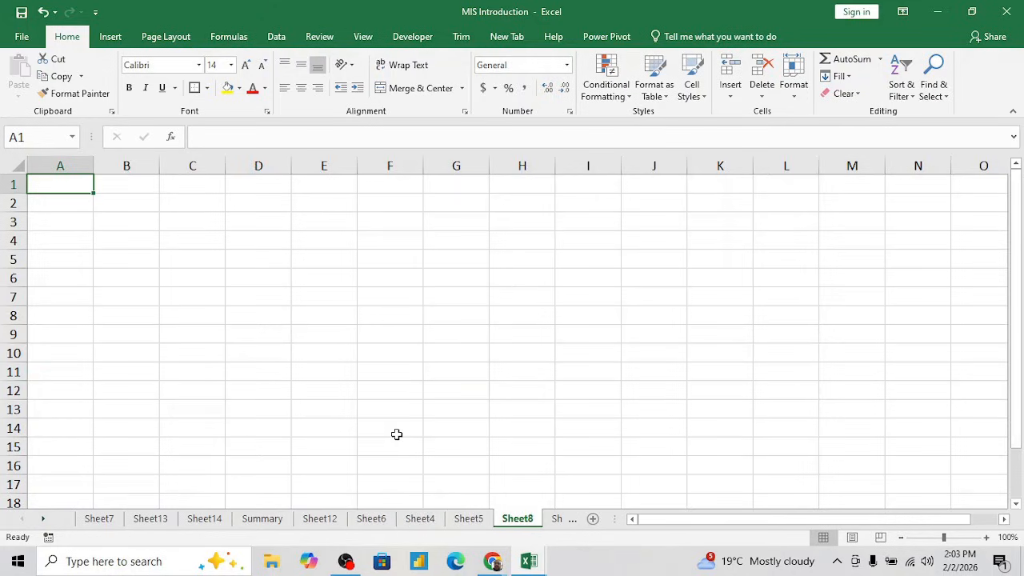
# - Move backward through the sheets one at a time from Sheet8 to the first sheet, Sheet7
pyautogui.hotkey('ctrl', 'pageup')
pyautogui.hotkey('ctrl', 'pageup')
pyautogui.hotkey('ctrl', 'pageup')
pyautogui.hotkey('ctrl', 'pageup')
pyautogui.hotkey('ctrl', 'pageup')
pyautogui.hotkey('ctrl', 'pageup')
pyautogui.hotkey('ctrl', 'pageup')
pyautogui.hotkey('ctrl', 'pageup')
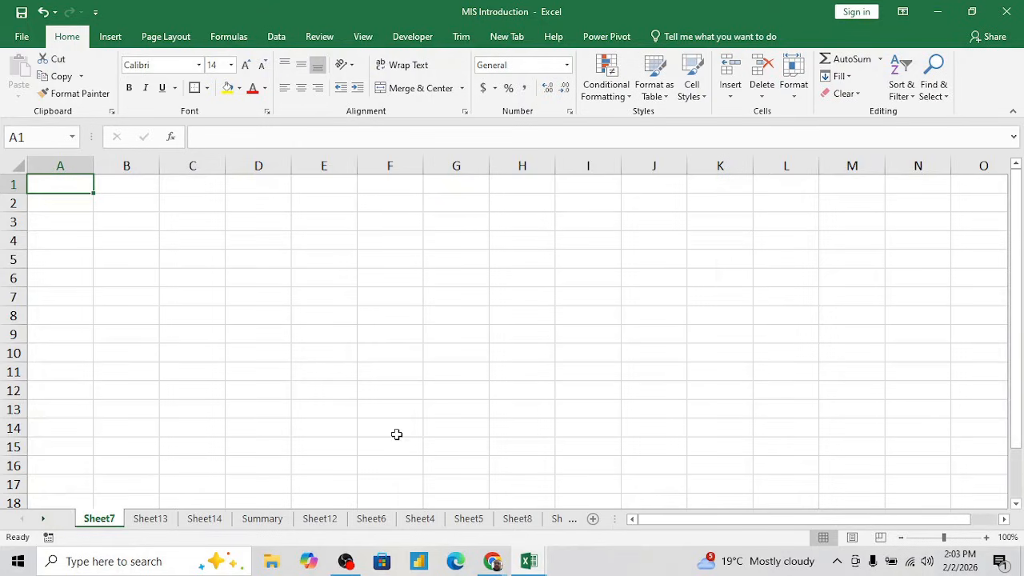
# - Step forward to Sheet14, back to Sheet7, and forward again sheet by sheet to Summary
pyautogui.hotkey('ctrl', 'pagedown')
pyautogui.hotkey('ctrl', 'pagedown')
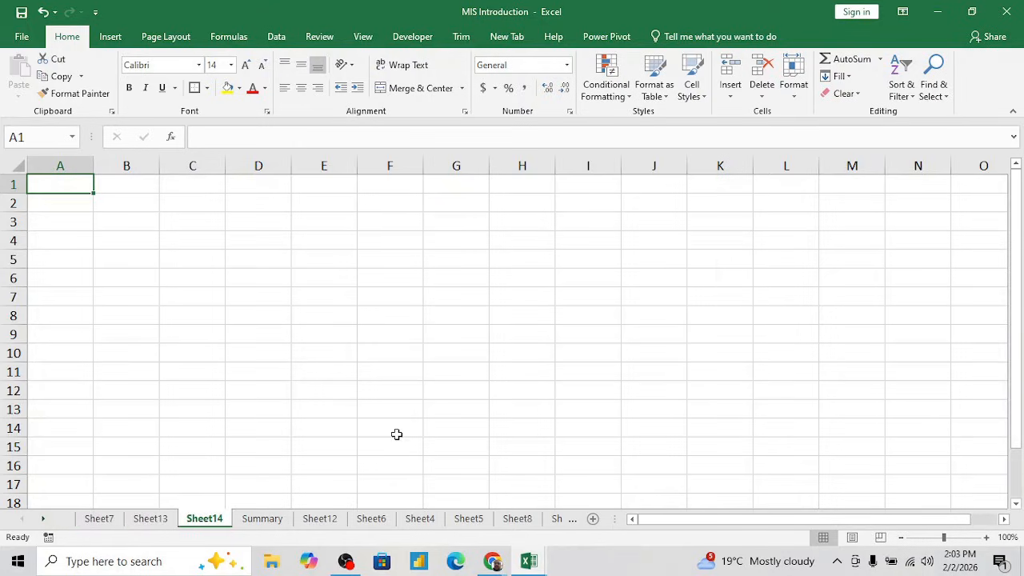
pyautogui.hotkey('ctrl', 'pageup')
pyautogui.hotkey('ctrl', 'pageup')
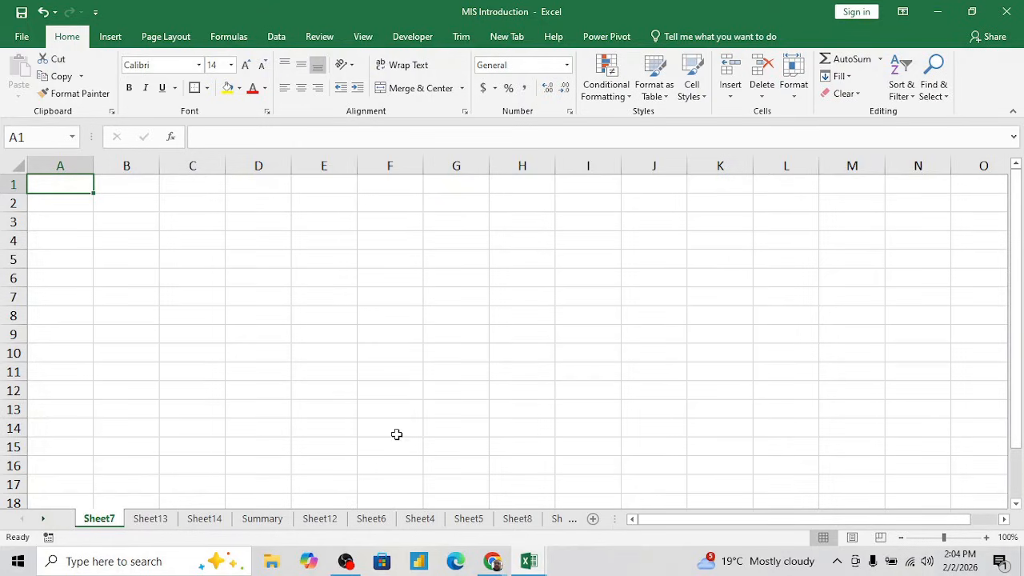
pyautogui.hotkey('ctrl', 'pagedown')
pyautogui.hotkey('ctrl', 'pagedown')
pyautogui.hotkey('ctrl', 'pagedown')
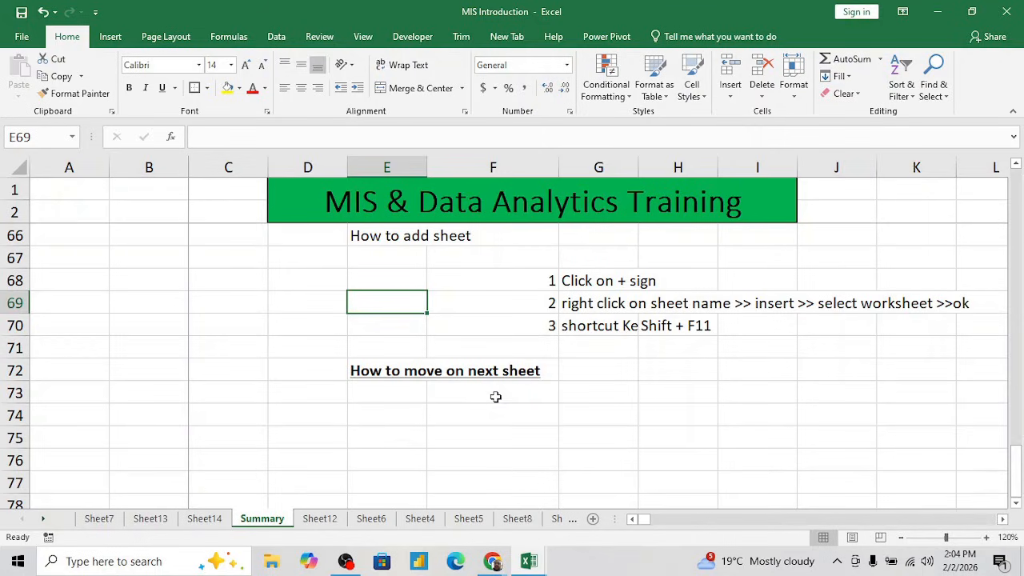
# - Enter "CTRL+Pgdown" in cell G73, below the heading about moving to the next sheet
pyautogui.click(566, 387)
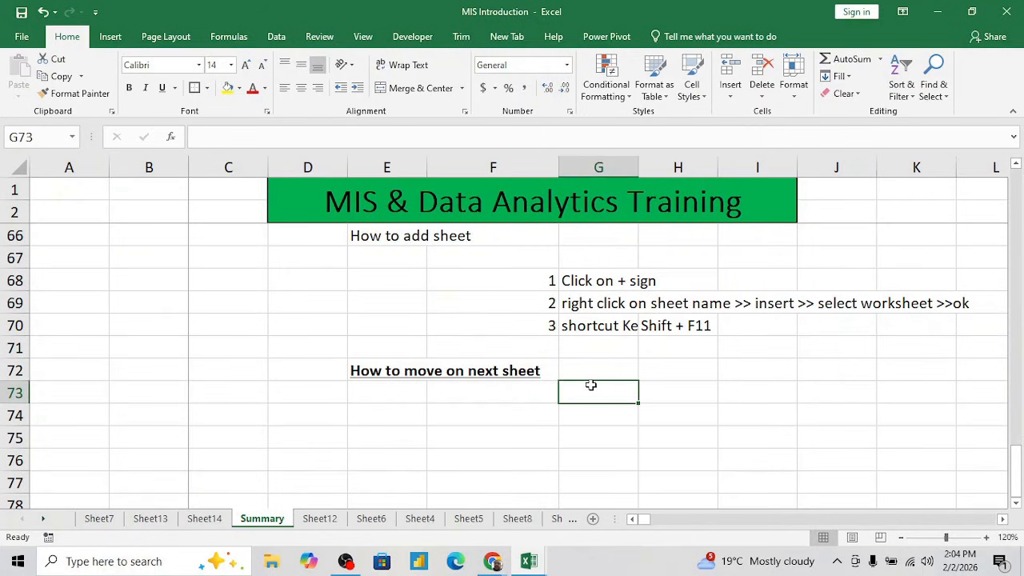
pyautogui.write('CTR')
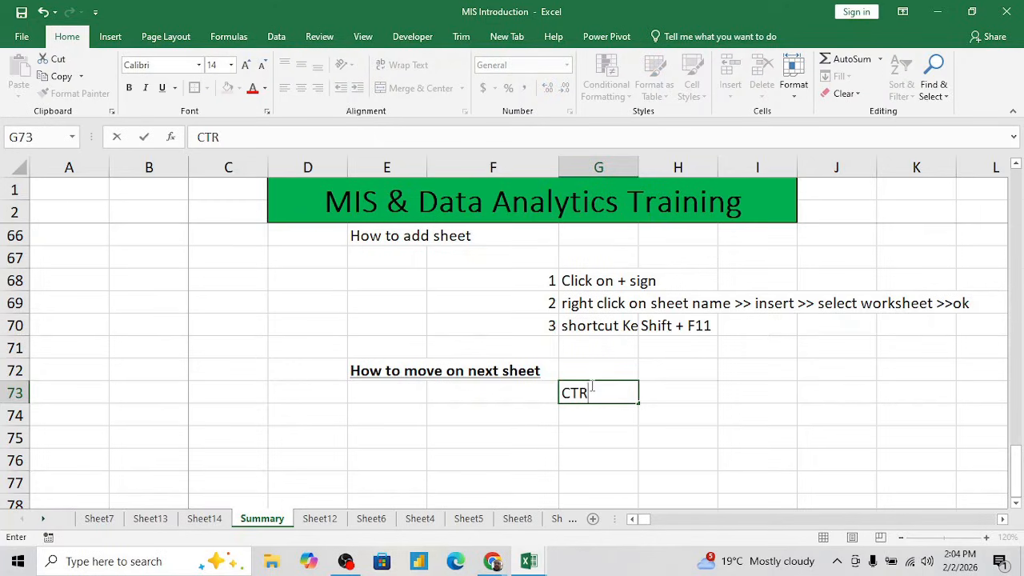
pyautogui.write('L+Pgdonw')
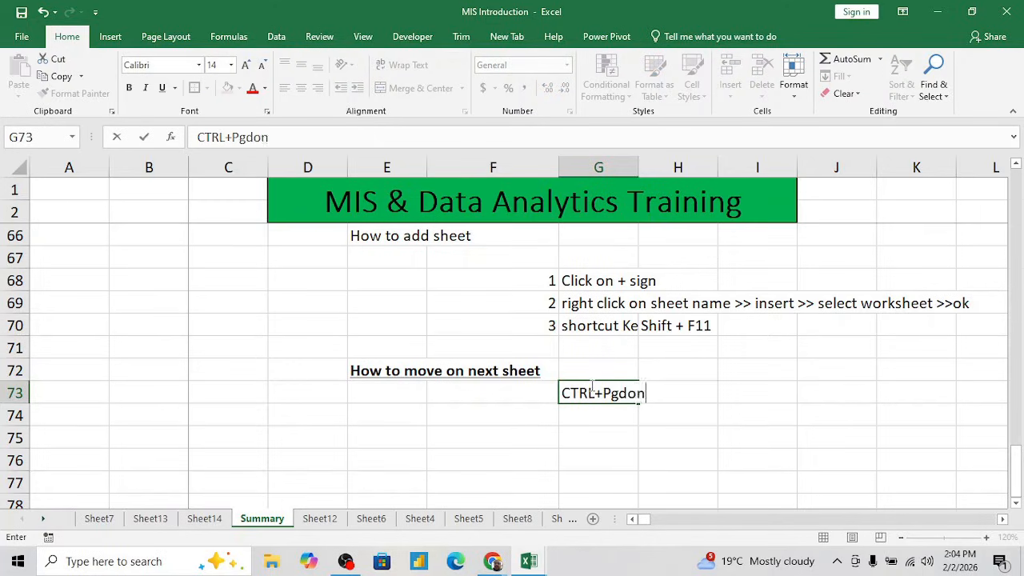
pyautogui.press('BackSpace')
pyautogui.press('BackSpace')
pyautogui.write('wn')
pyautogui.press('Return')
pyautogui.write('d')
pyautogui.press('Escape')
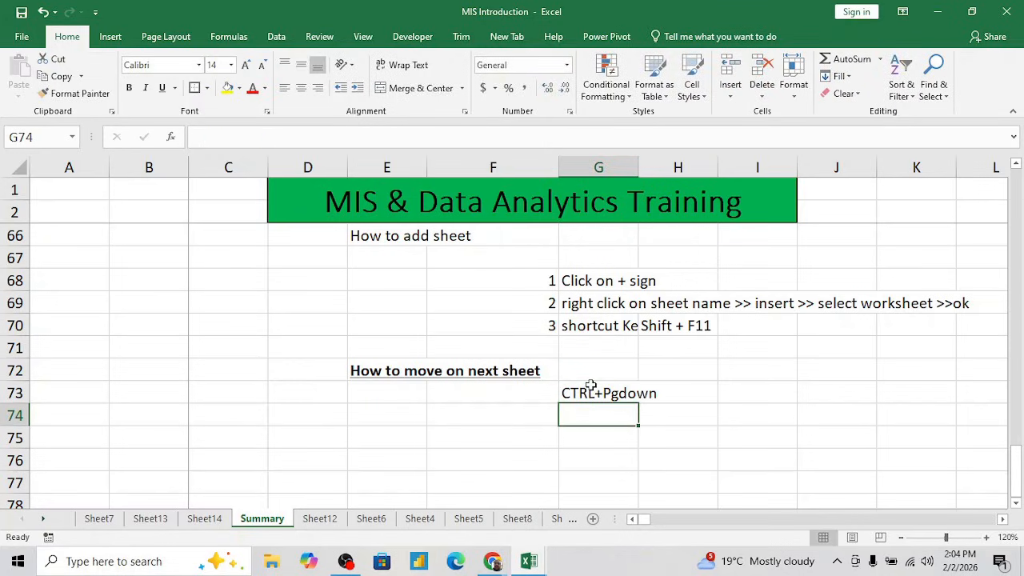
# - Fill G74 with the text from the cell above and change it to "CTRL+Pgup"
pyautogui.hotkey('ctrl', 'd')
pyautogui.press('F2')
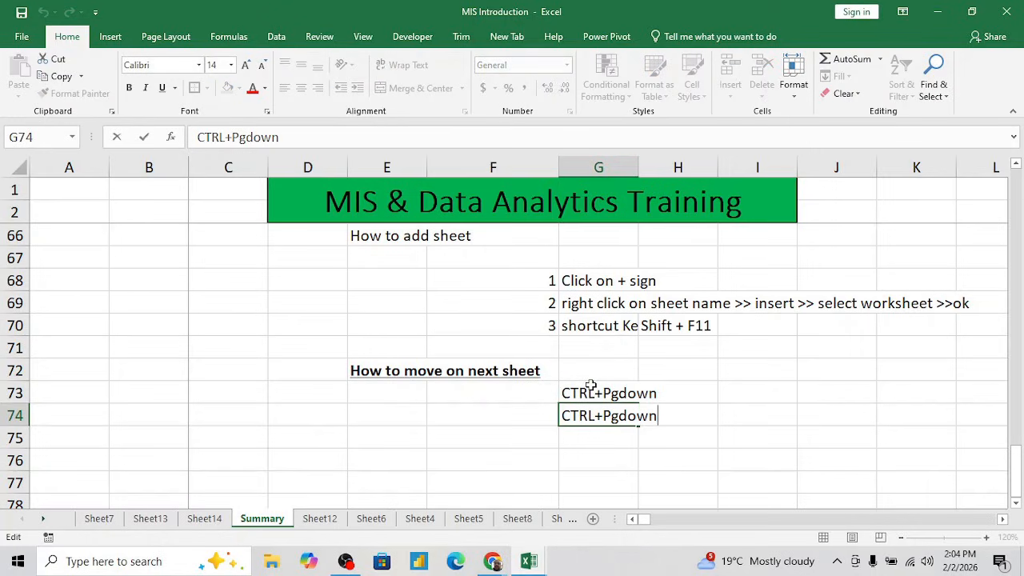
pyautogui.press('BackSpace')
pyautogui.press('BackSpace')
pyautogui.press('BackSpace')
pyautogui.press('BackSpace')
pyautogui.write('up')
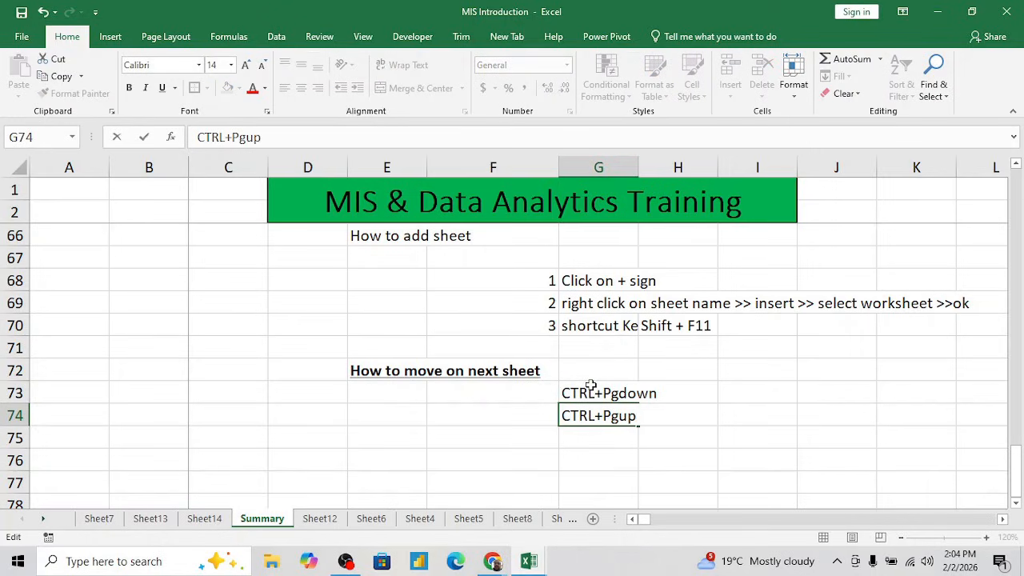
pyautogui.press('Return')
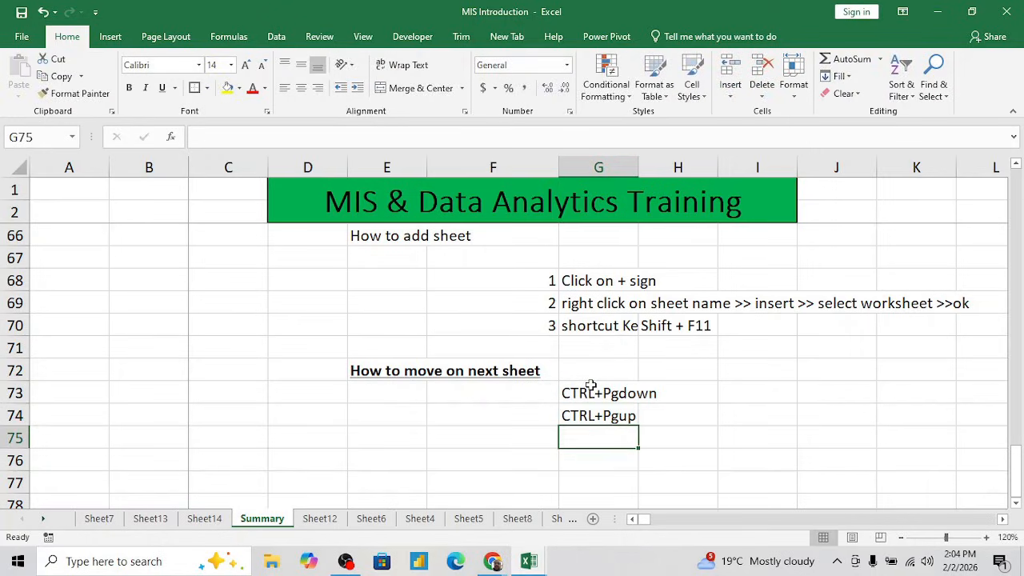
# - Select G74 and move forward one sheet at a time from Summary to Sheet4
pyautogui.press('Down')
pyautogui.press('Up')
pyautogui.press('Up')
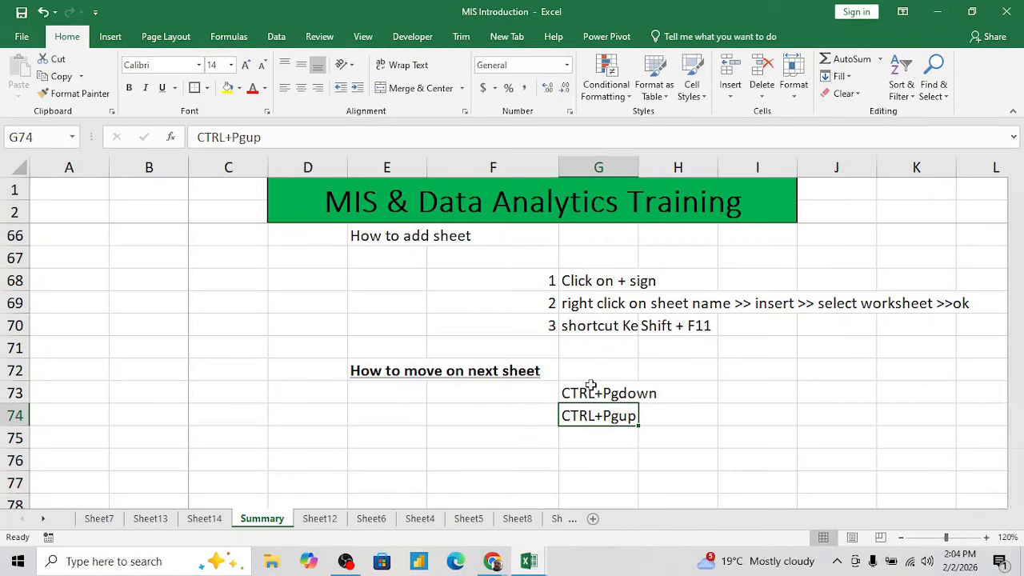
pyautogui.hotkey('ctrl', 'pagedown')
pyautogui.hotkey('ctrl', 'pagedown')
pyautogui.hotkey('ctrl', 'pagedown')
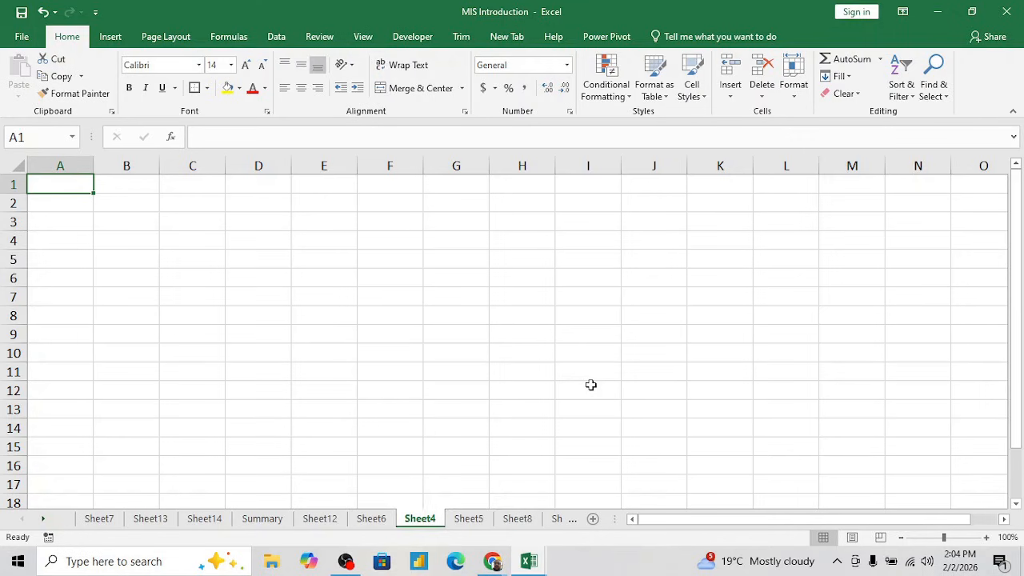
# - Move back one sheet at a time from Sheet4 to Sheet14, and return forward to Summary
pyautogui.hotkey('ctrl', 'pageup')
pyautogui.hotkey('ctrl', 'pageup')
pyautogui.hotkey('ctrl', 'pageup')
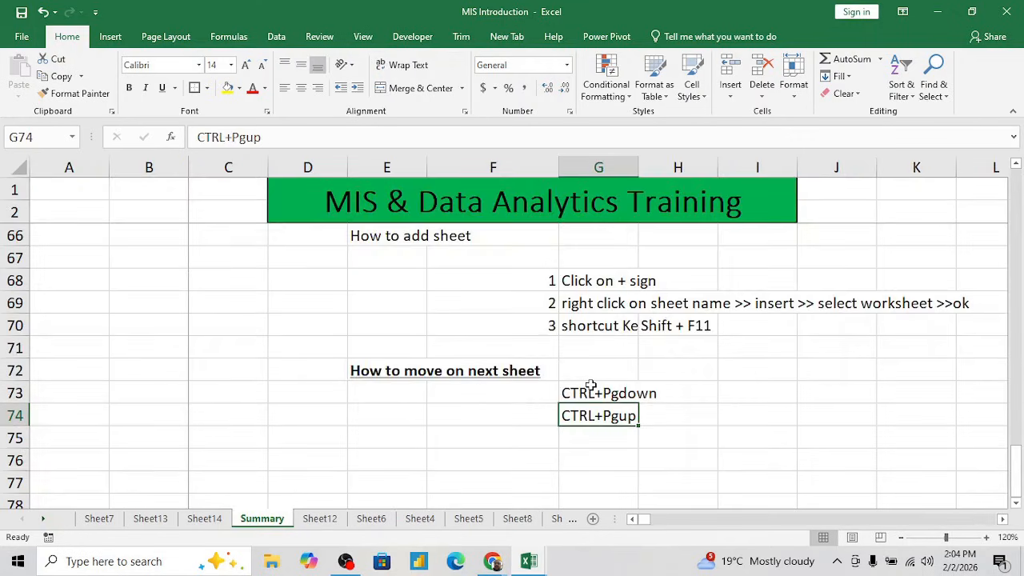
pyautogui.hotkey('ctrl', 'pageup')
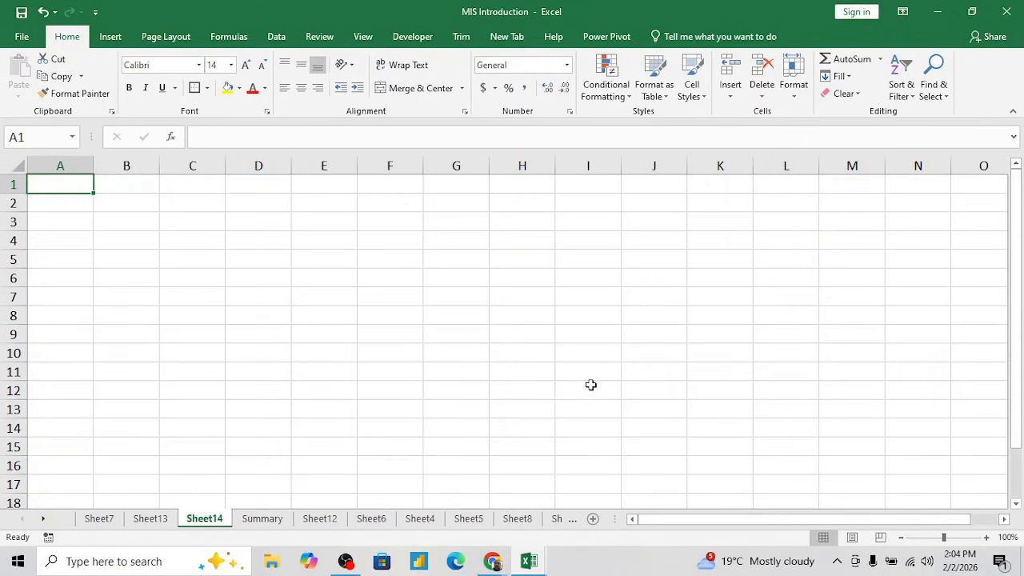
pyautogui.hotkey('ctrl', 'pagedown')
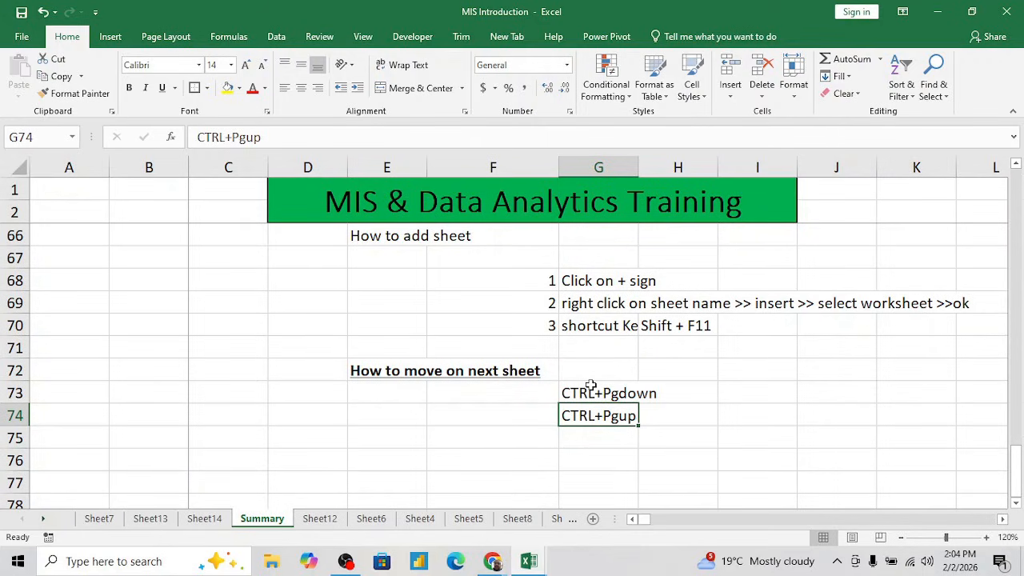
# - Move up and down between cells around G74 to G73, and step forward to Sheet12 and back to Summary
pyautogui.press('Down')
pyautogui.press('Down')
pyautogui.press('Up')
pyautogui.press('Up')
pyautogui.press('Up')
pyautogui.press('Down')
pyautogui.press('Up')
pyautogui.hotkey('ctrl', 'pagedown')
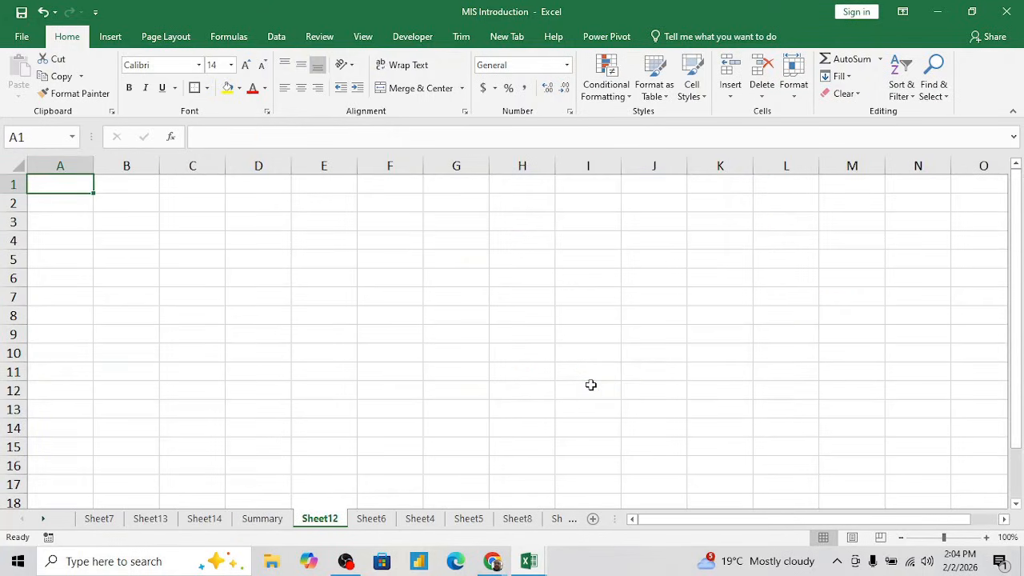
pyautogui.hotkey('ctrl', 'pageup')
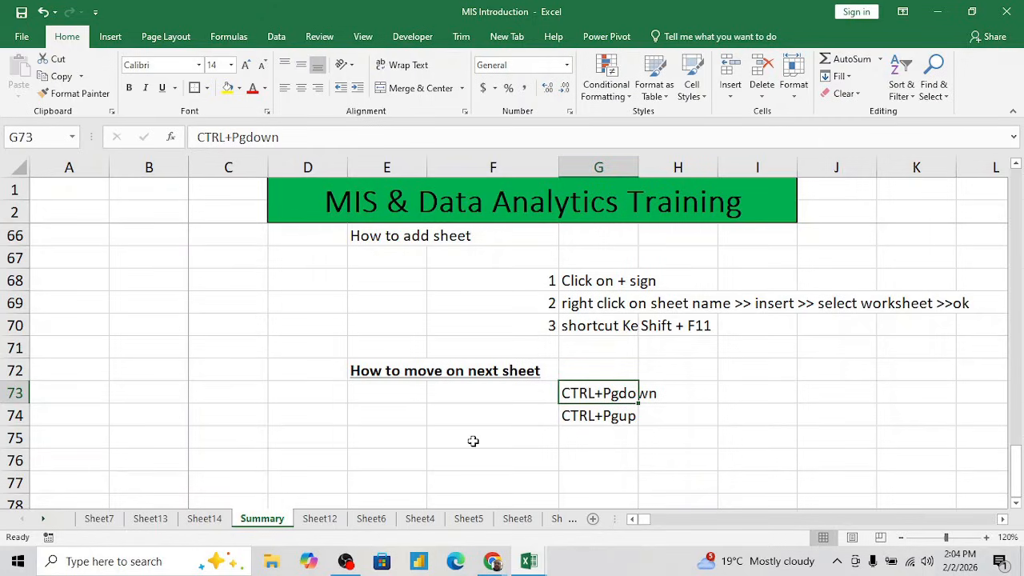
# - Select Sheet7, Sheet13 and Sheet14 together and delete them from the workbook
pyautogui.click(523, 440)
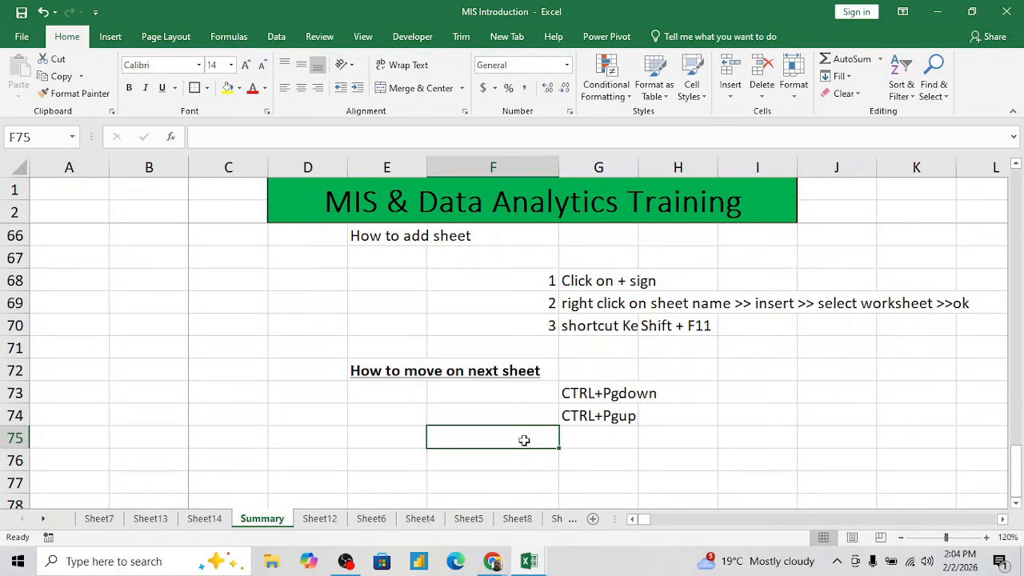
pyautogui.click(104, 521)
pyautogui.rightClick(195, 524)
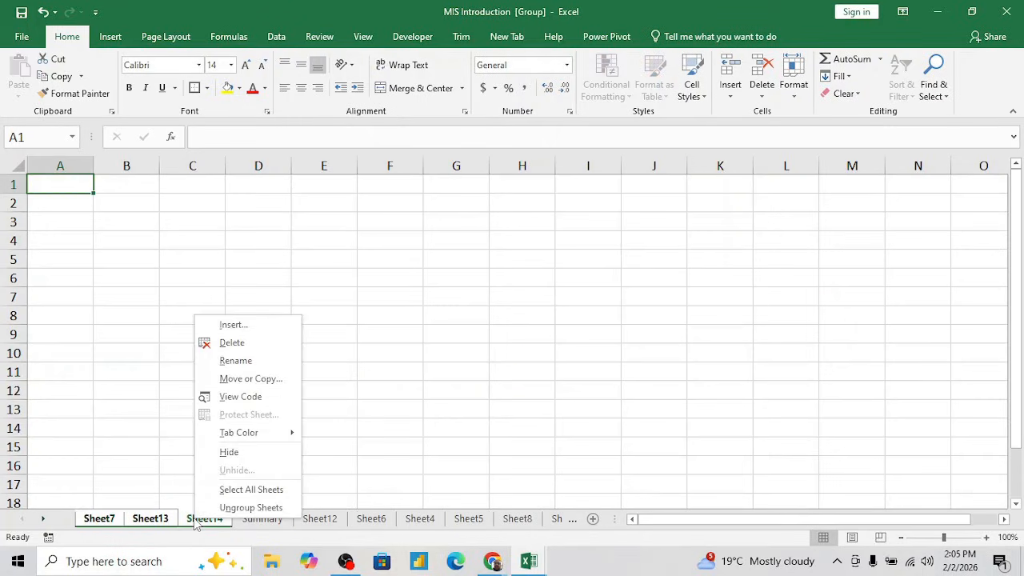
pyautogui.click(236, 345)
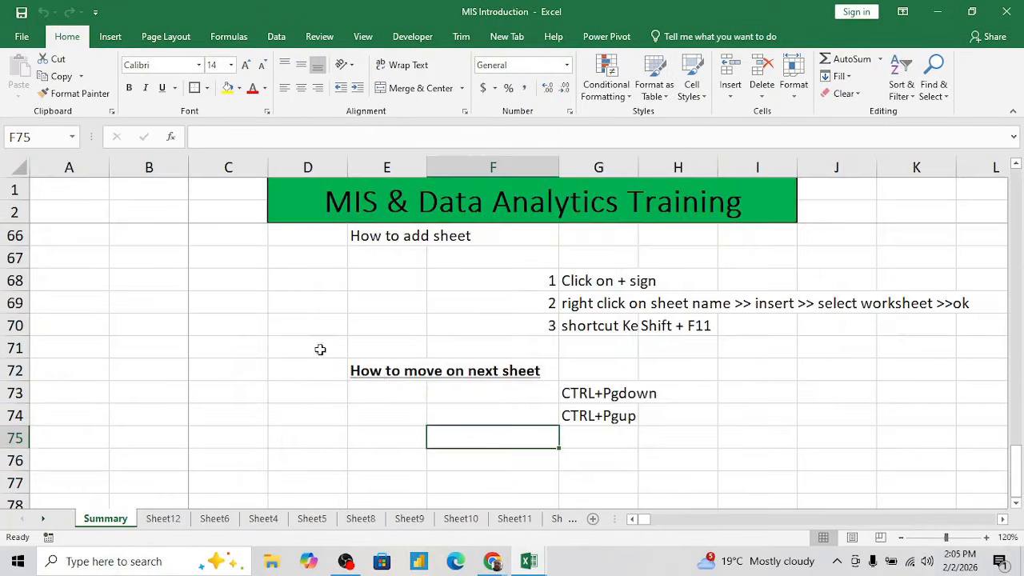
# - Group the consecutive sheets from Sheet6 to Sheet10 and delete them together
pyautogui.click(216, 519)
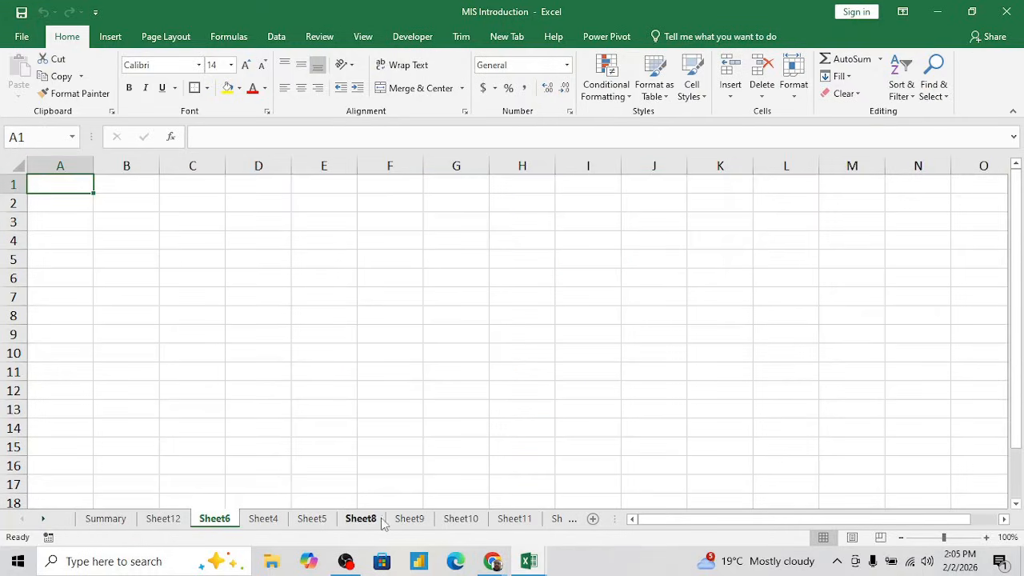
pyautogui.keyDown('shift'); pyautogui.click(458, 518); pyautogui.keyUp('shift')
pyautogui.rightClick(458, 518)
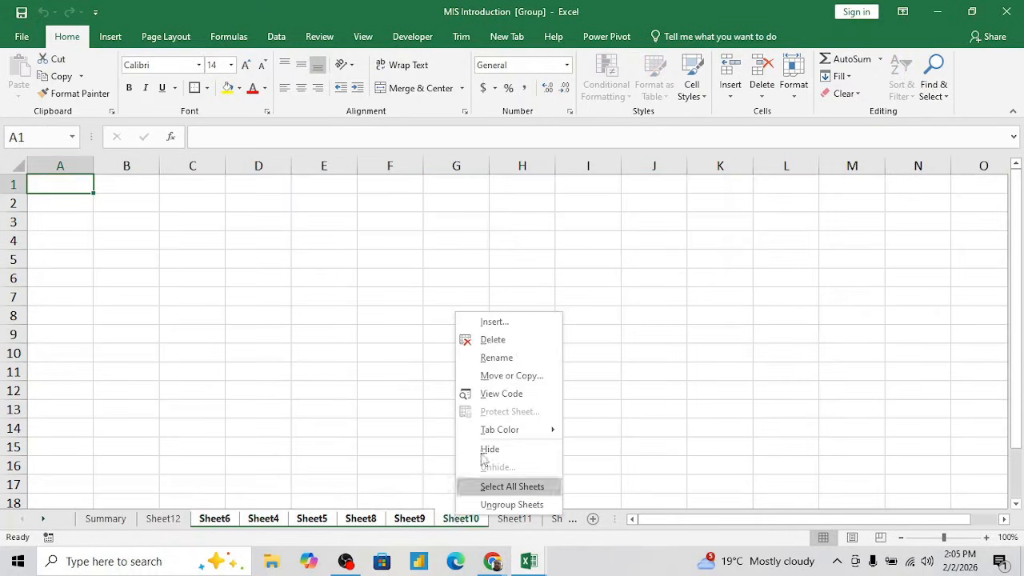
pyautogui.click(492, 340)
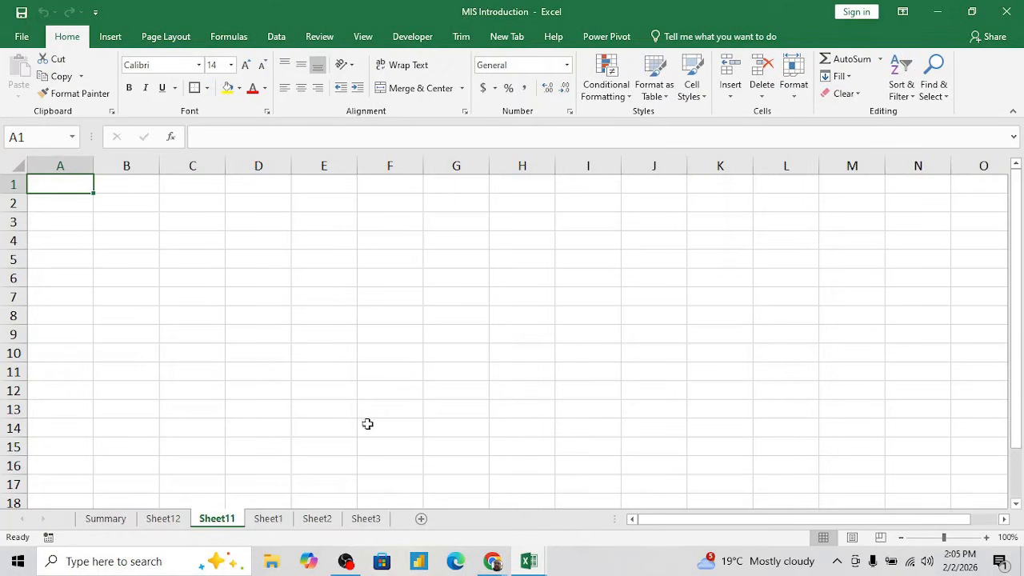
# - Group the sheets from Sheet11 to Sheet3 and delete them together, confirming the deletion
pyautogui.keyDown('shift'); pyautogui.click(365, 519); pyautogui.keyUp('shift')
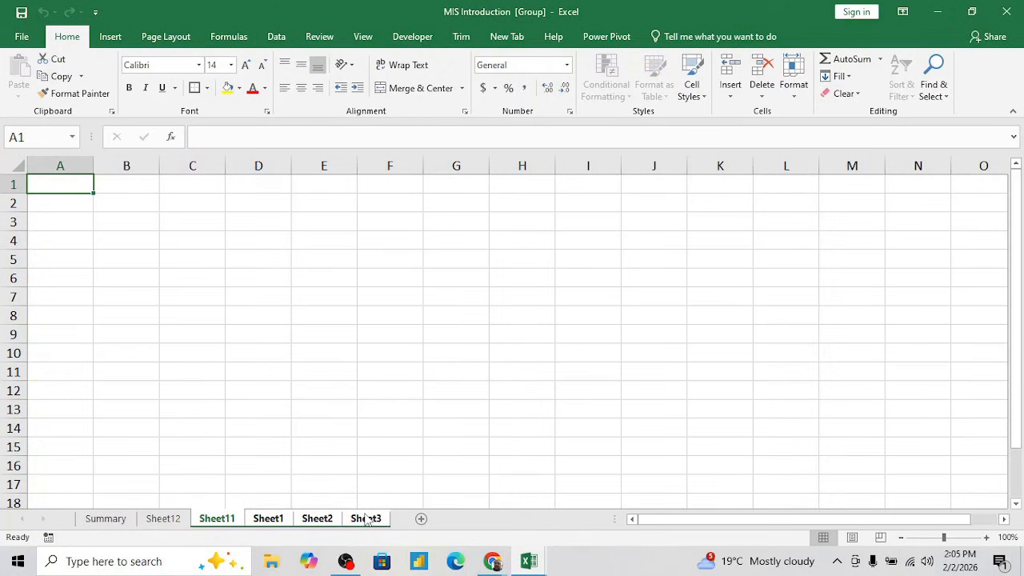
pyautogui.rightClick(366, 519)
pyautogui.click(419, 340)
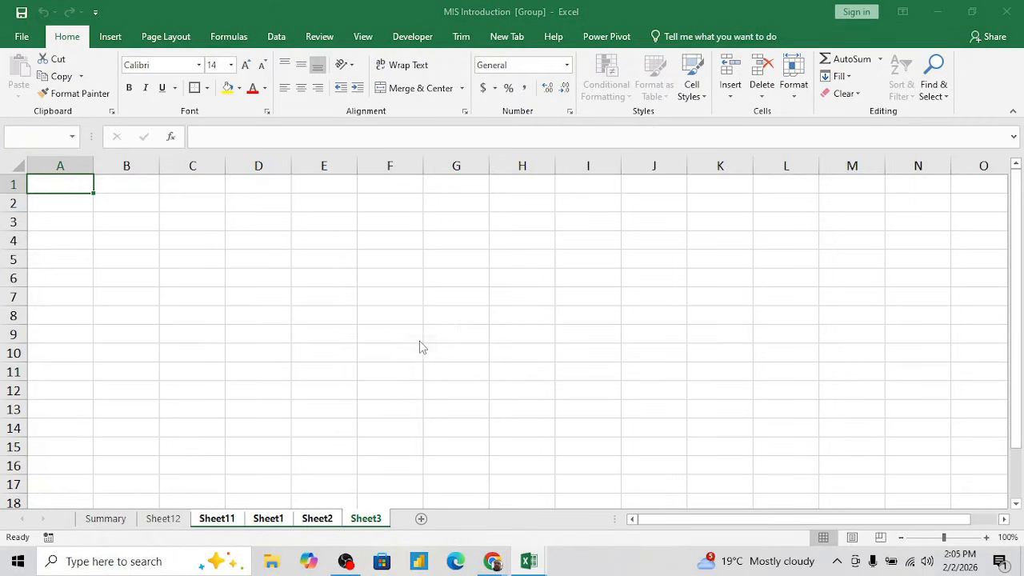
pyautogui.click(484, 322)
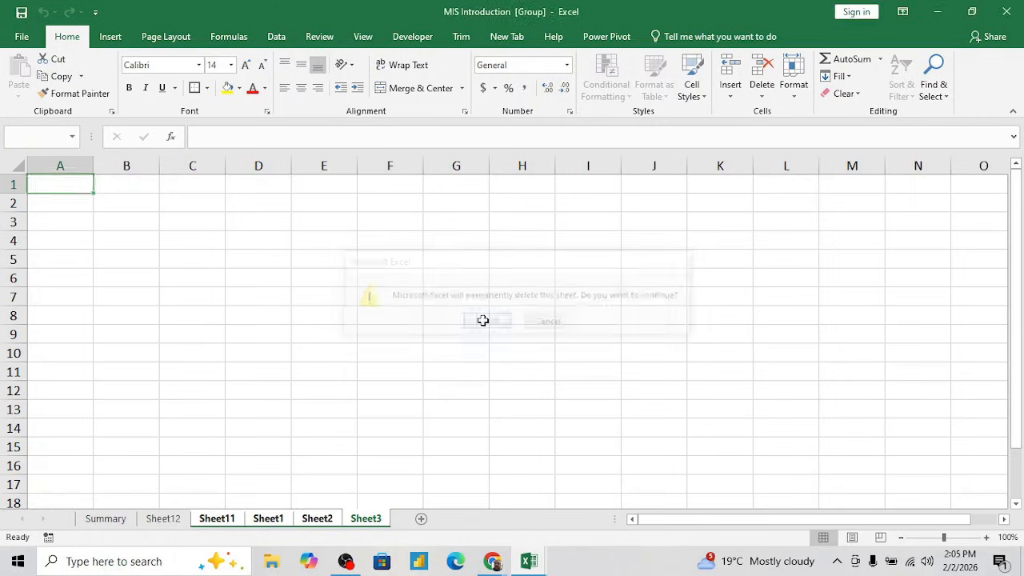
# - Look at the remaining Summary and Sheet12 sheets in turn, ending on Sheet12
pyautogui.click(122, 523)
pyautogui.click(160, 521)
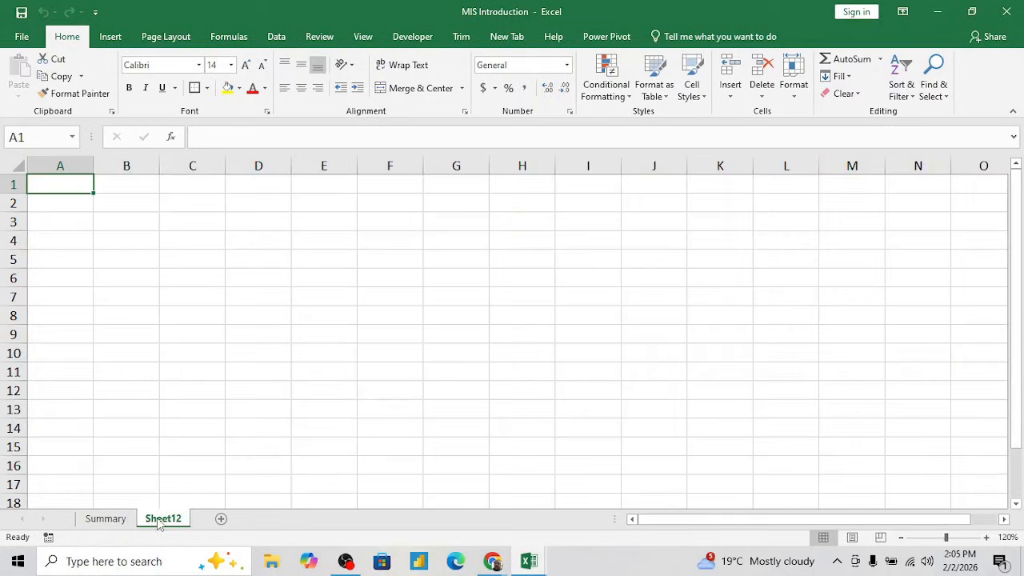
pyautogui.click(108, 520)
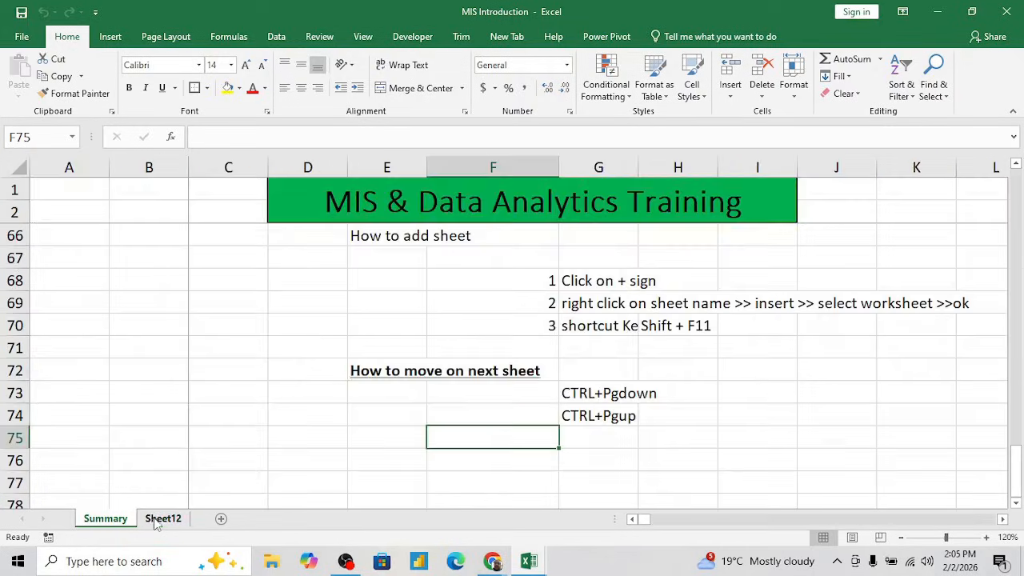
pyautogui.click(158, 521)
# - Merge and center the range D1:I2 on Sheet12
pyautogui.click(240, 352)
pyautogui.hotkey('ctrl', 'Up')
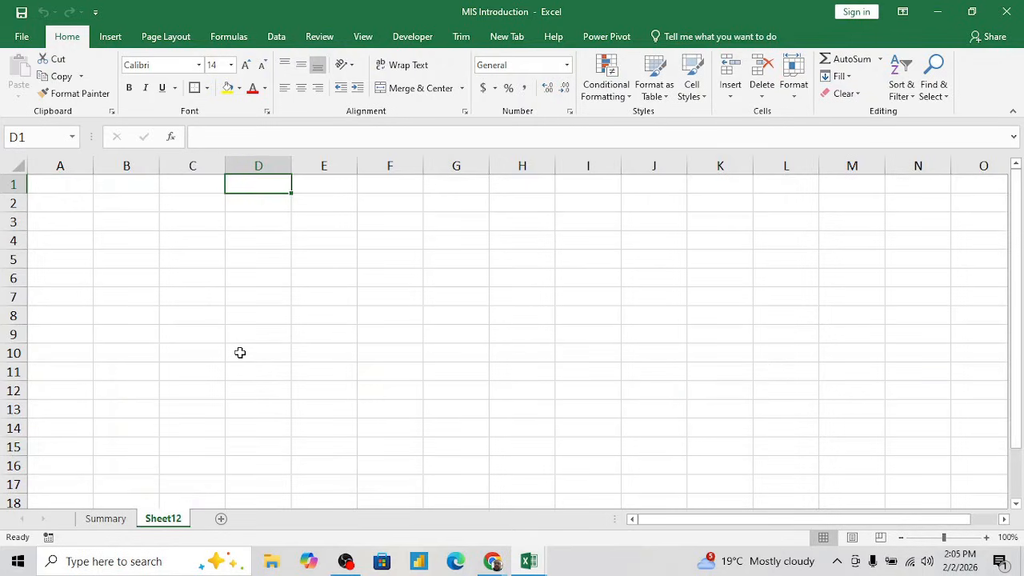
pyautogui.press('Left')
pyautogui.press('Right')
pyautogui.hotkey('shift', 'Down')
pyautogui.hotkey('shift', 'Right')
pyautogui.hotkey('shift', 'Right')
pyautogui.hotkey('shift', 'Right')
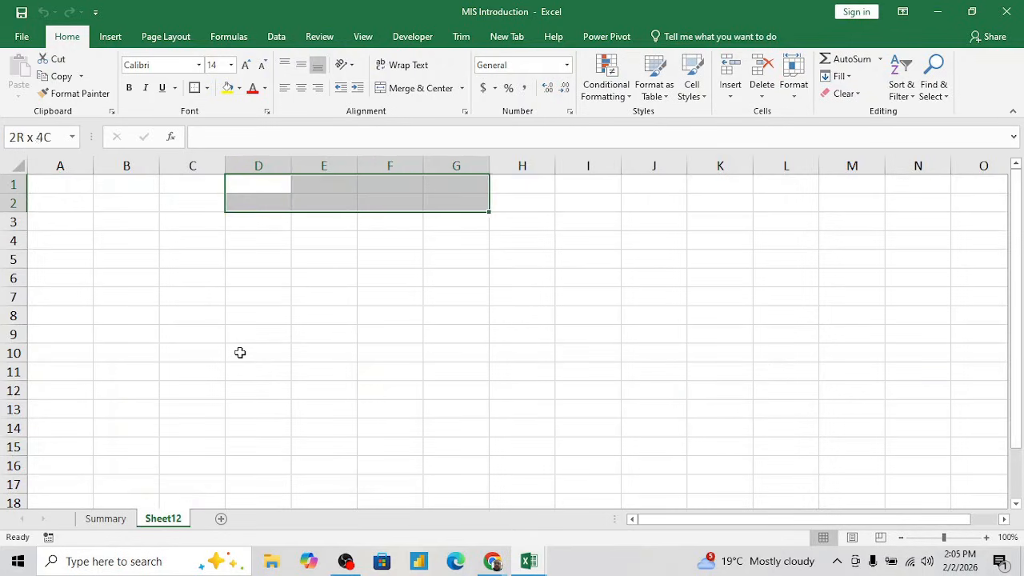
pyautogui.hotkey('shift', 'Right')
pyautogui.hotkey('shift', 'Right')
pyautogui.hotkey('alt', 'h')
pyautogui.write('mc')
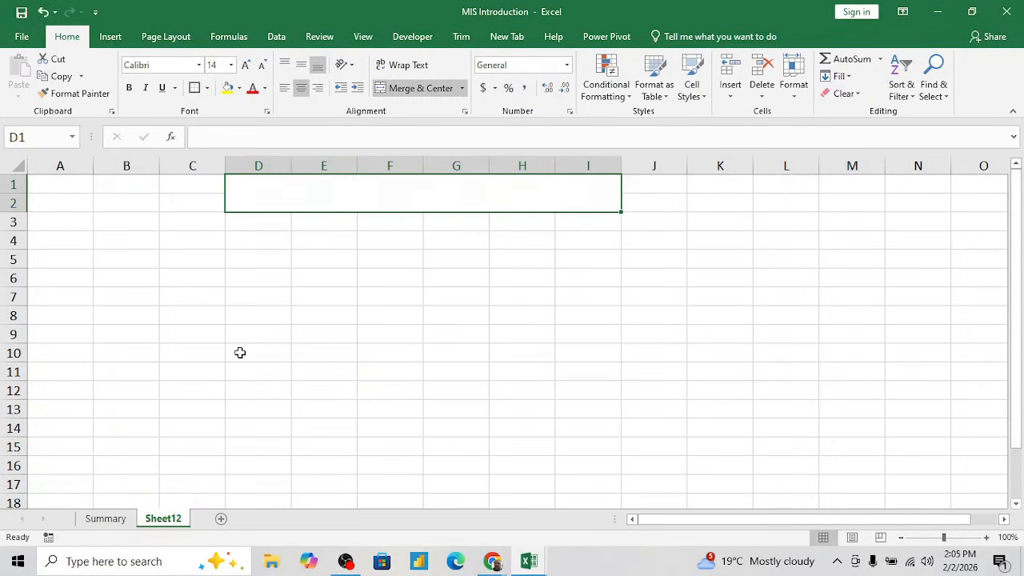
pyautogui.write('P')
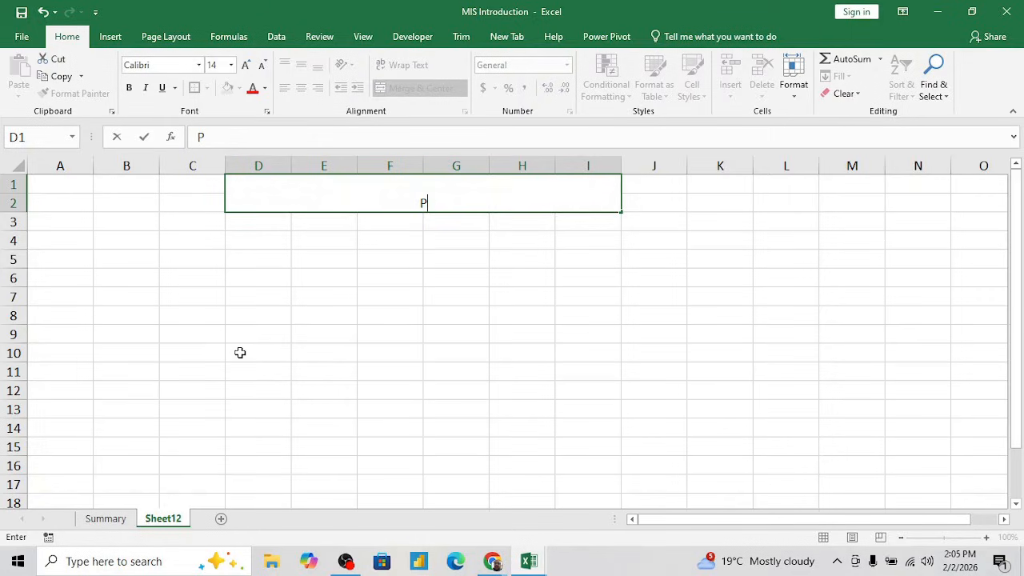
pyautogui.write('aste Special')
# - Enter the title "Paste Special" in the merged cell of rows 1 and 2
pyautogui.press('Return')
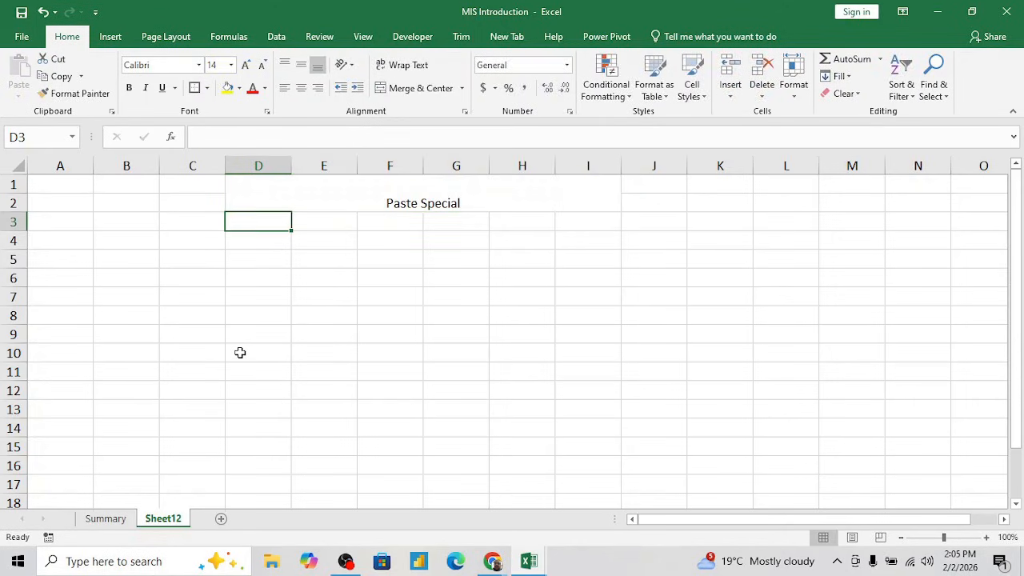
# - Enlarge the "Paste Special" title to font size 26
pyautogui.press('Up')
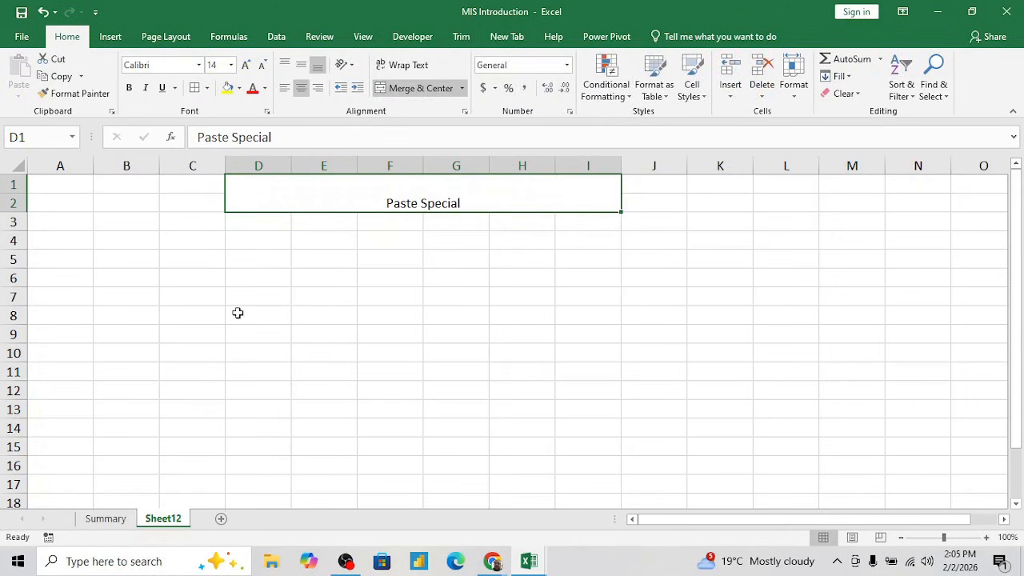
pyautogui.click(248, 66)
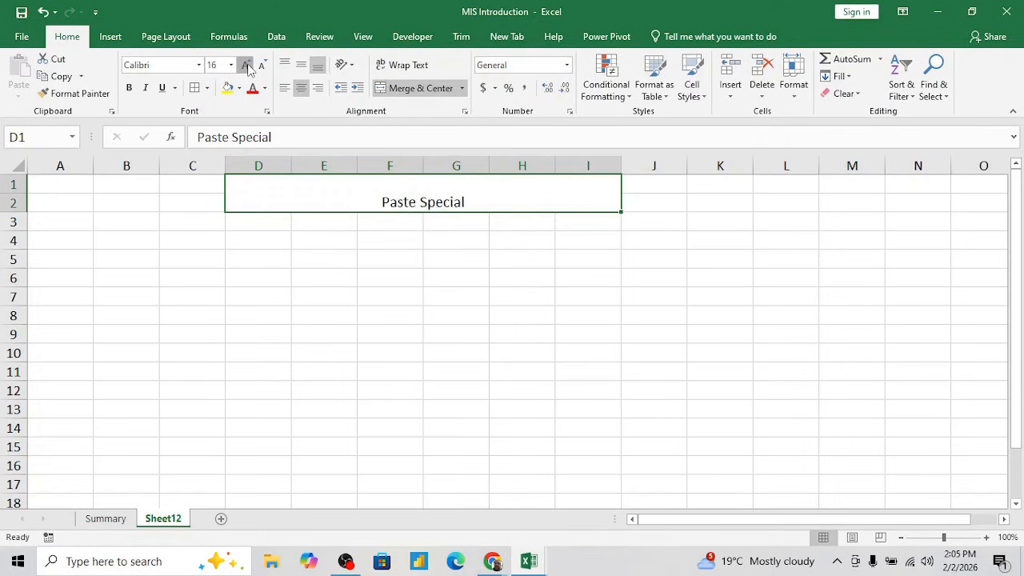
pyautogui.click(247, 65)
pyautogui.click(247, 65)
pyautogui.click(247, 66)
pyautogui.click(247, 66)
pyautogui.click(247, 65)
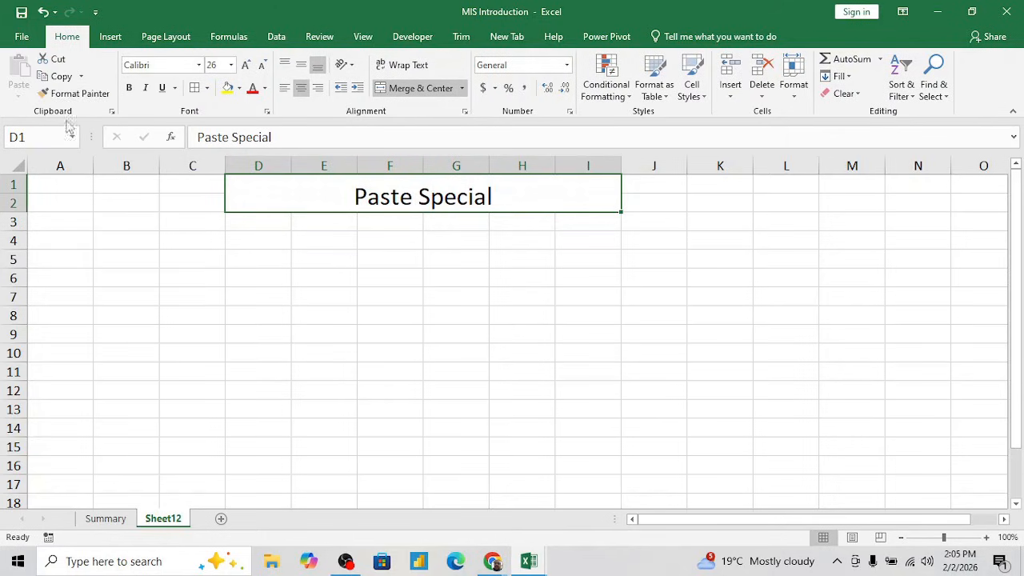
# - Copy the title cell, look over the available paste options, and cancel the copy without pasting
pyautogui.hotkey('ctrl', 'c')
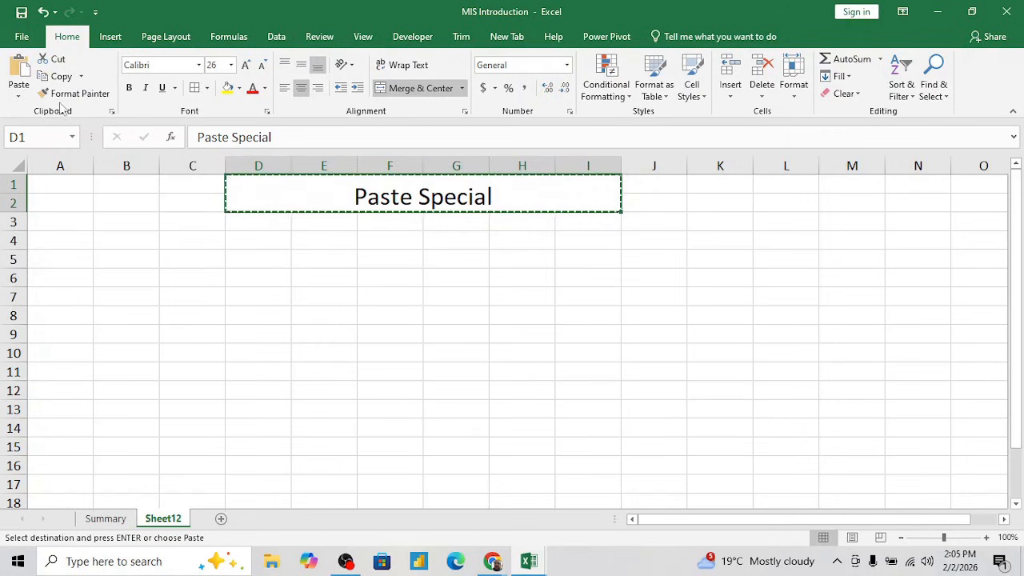
pyautogui.click(19, 96)
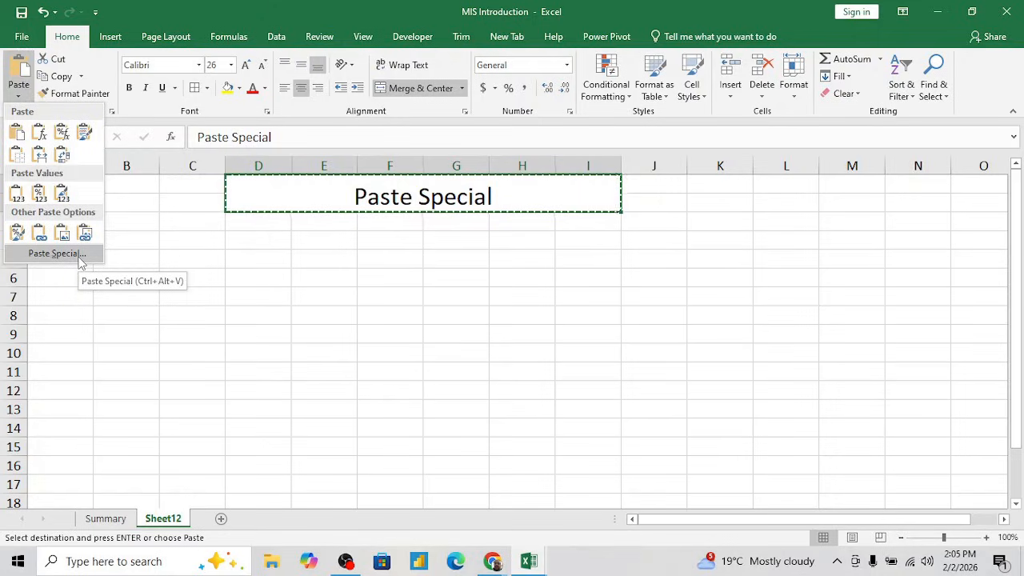
pyautogui.click(186, 253)
pyautogui.press('Escape')
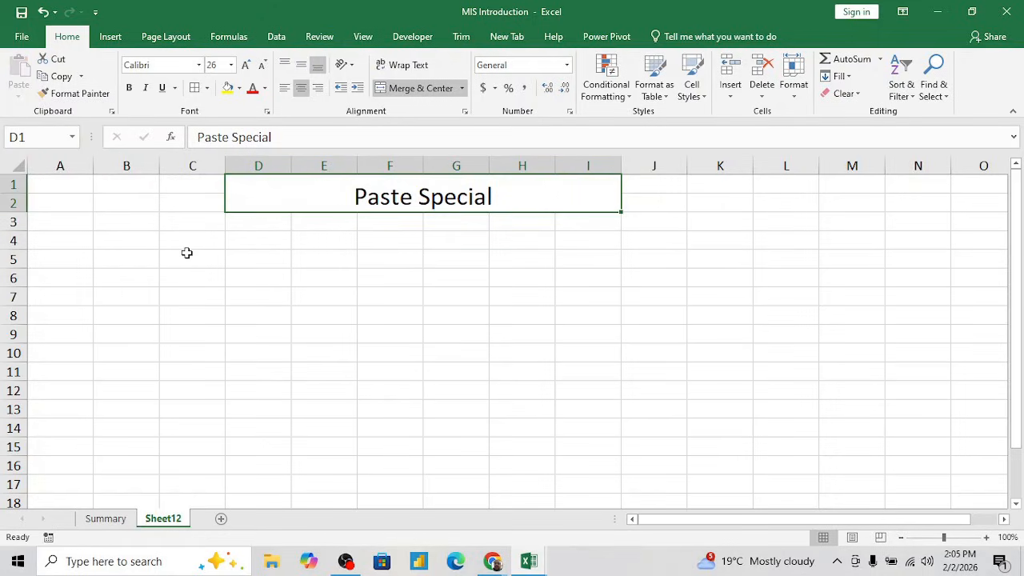
# - Fill the merged title cell with standard green and align its text vertically to the middle
pyautogui.click(430, 243)
pyautogui.click(428, 207)
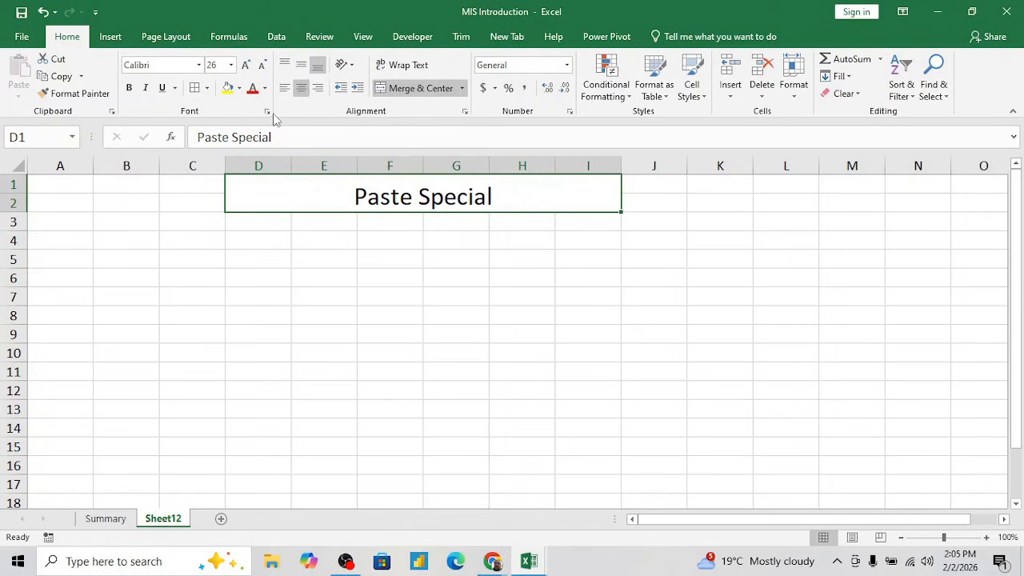
pyautogui.click(238, 88)
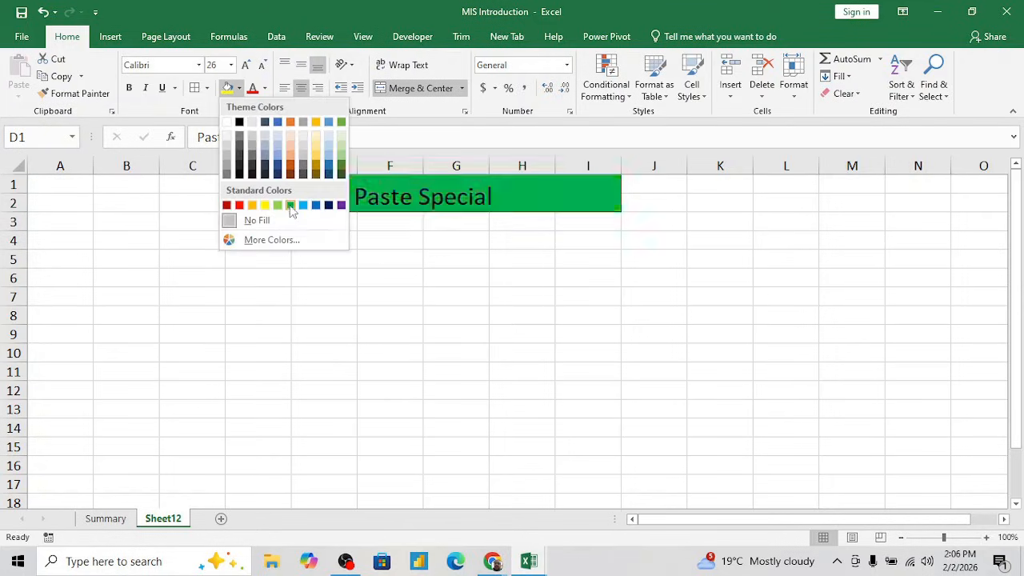
pyautogui.click(291, 207)
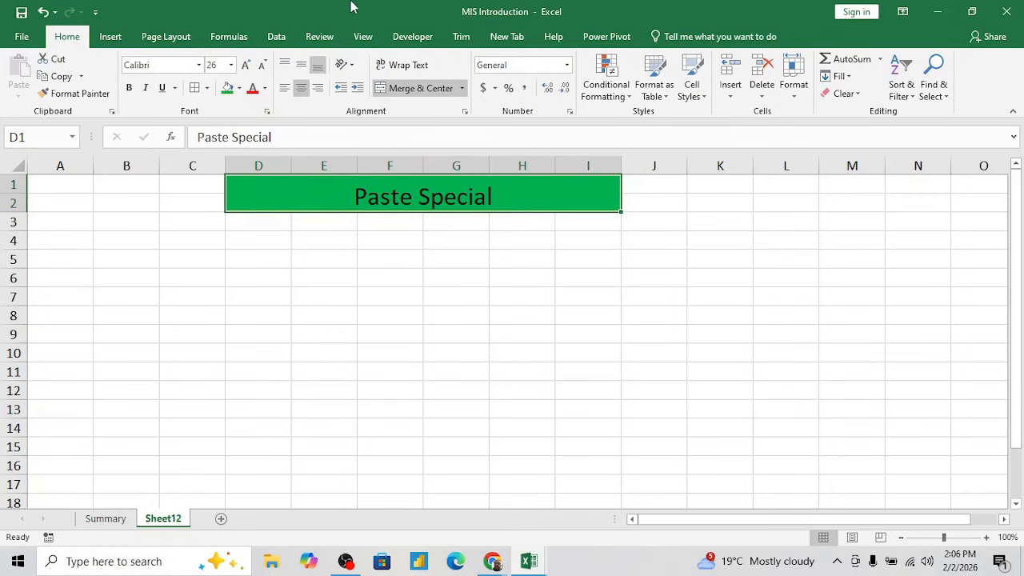
pyautogui.click(300, 65)
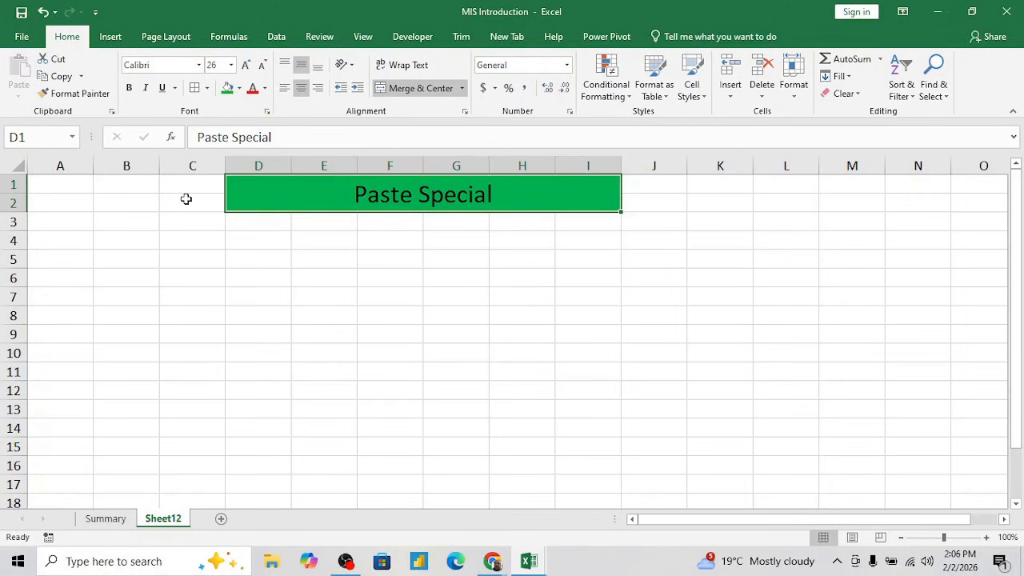
# - Add a border around the merged "Paste Special" title cell
pyautogui.click(206, 88)
pyautogui.click(206, 88)
pyautogui.click(206, 88)
pyautogui.click(229, 248)
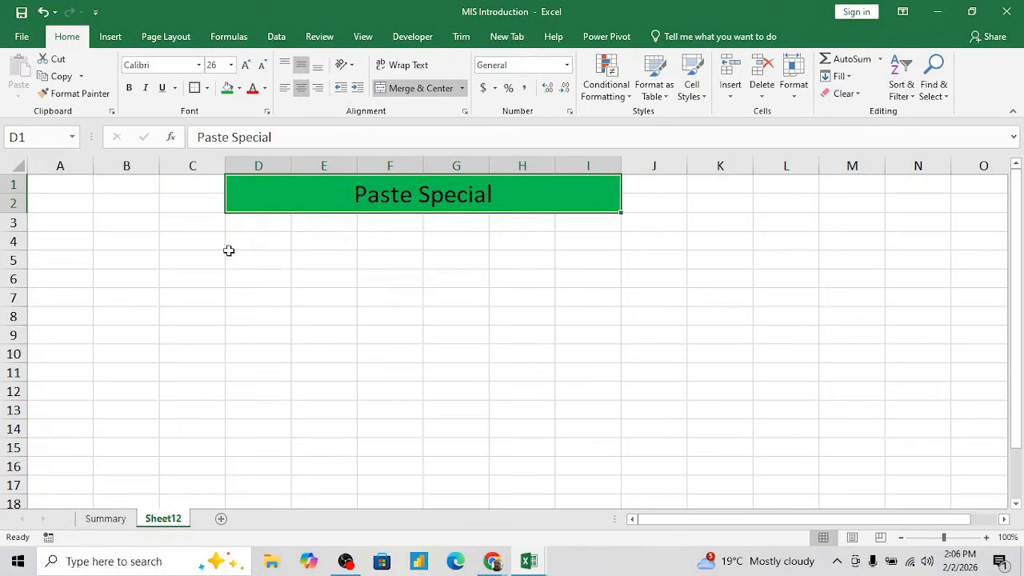
# - Format the "Paste Special" title in Calibri at font size 42
pyautogui.click(245, 65)
pyautogui.click(245, 66)
pyautogui.click(246, 66)
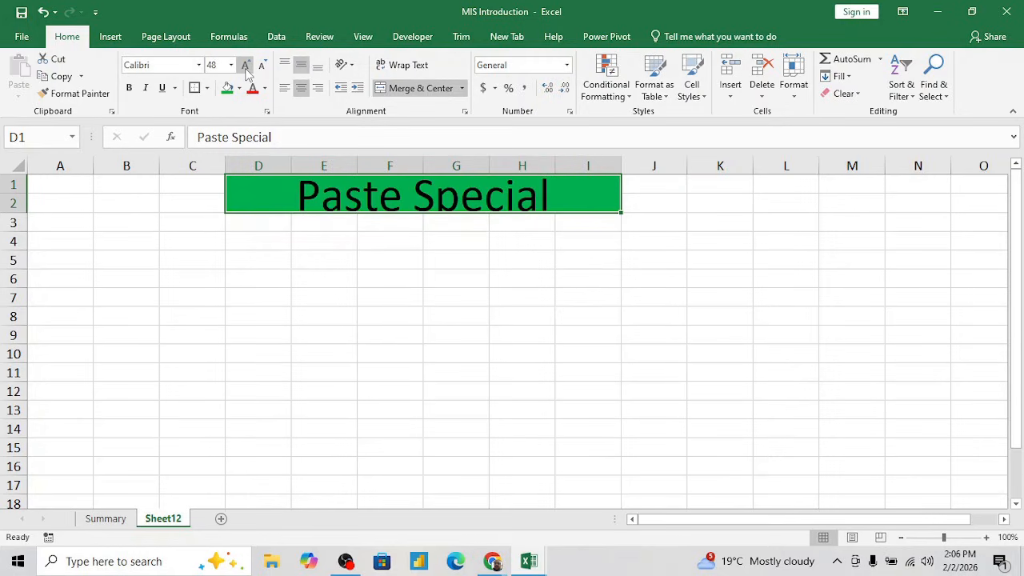
pyautogui.click(200, 65)
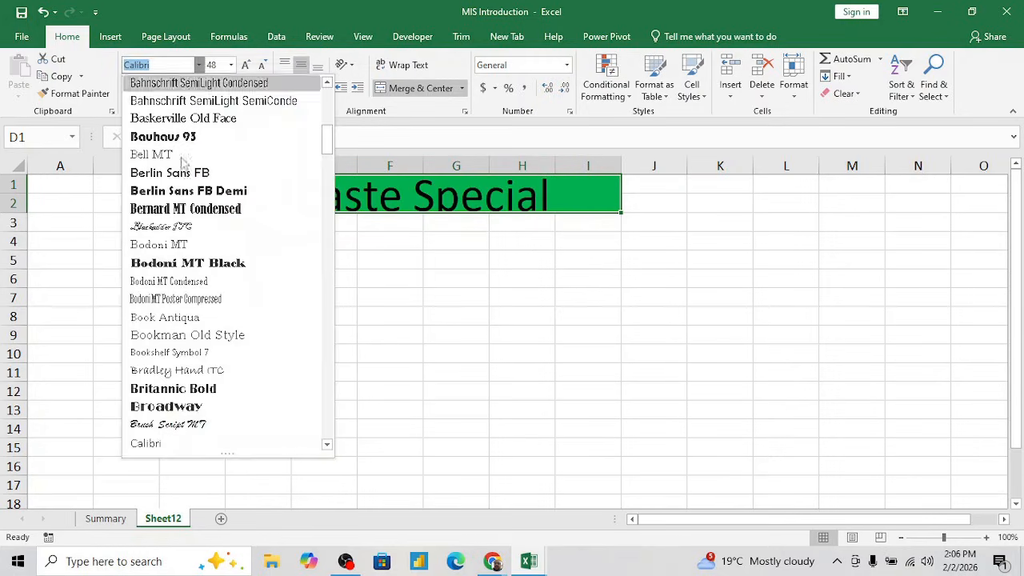
pyautogui.scroll(4, 202, 264)
pyautogui.scroll(4, 201, 263)
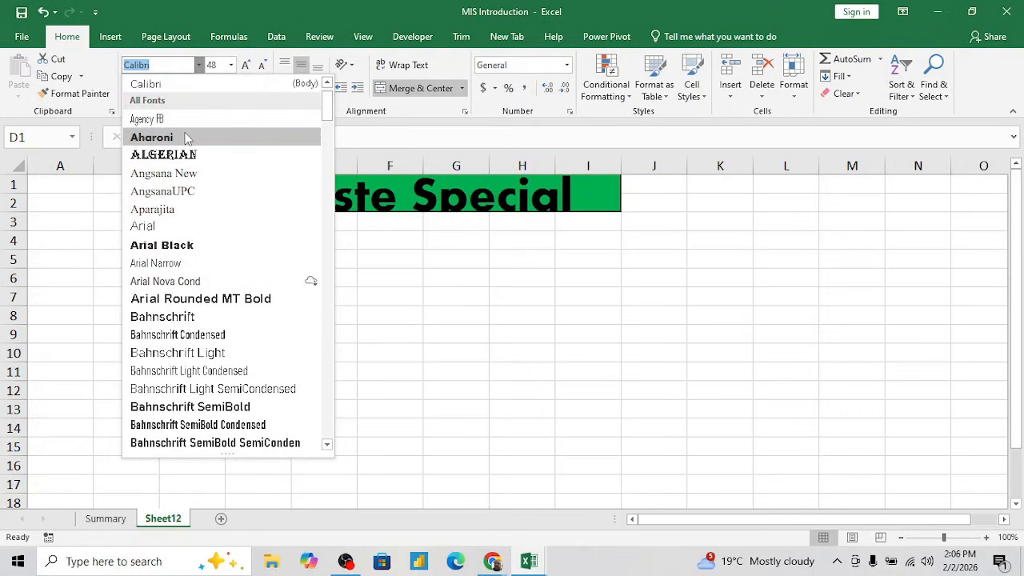
pyautogui.click(189, 87)
pyautogui.click(223, 69)
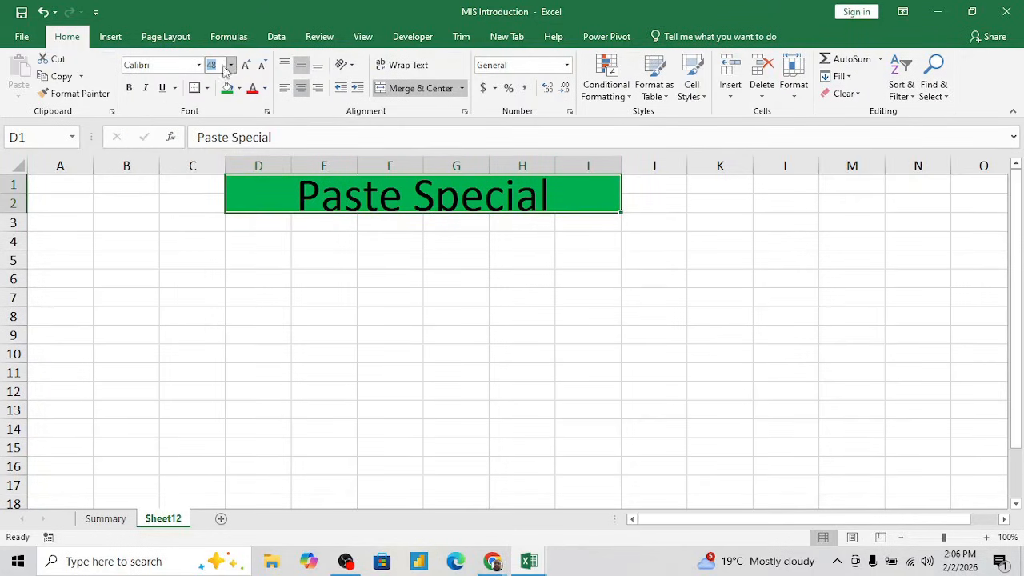
pyautogui.press('Return')
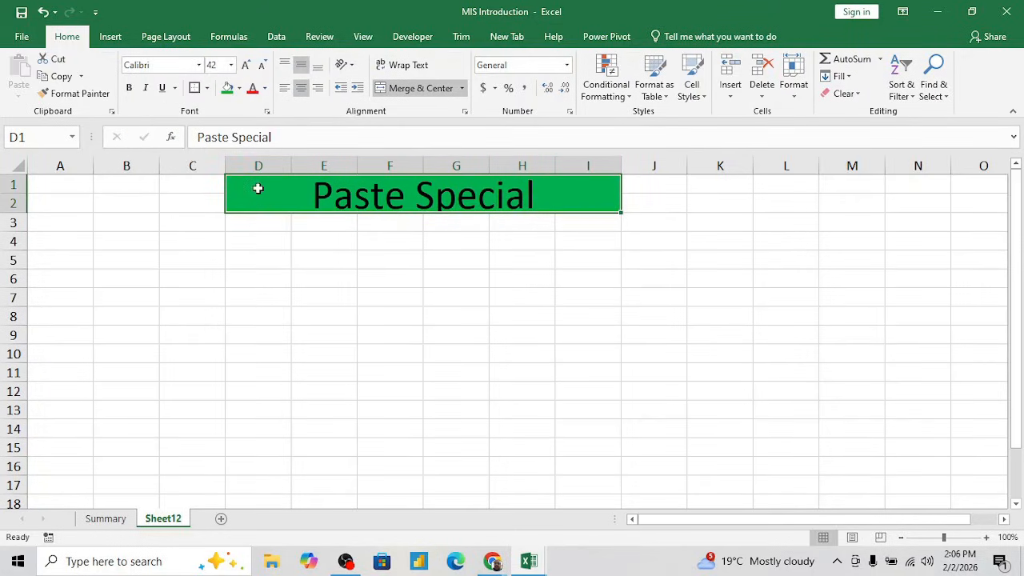
pyautogui.click(331, 294)
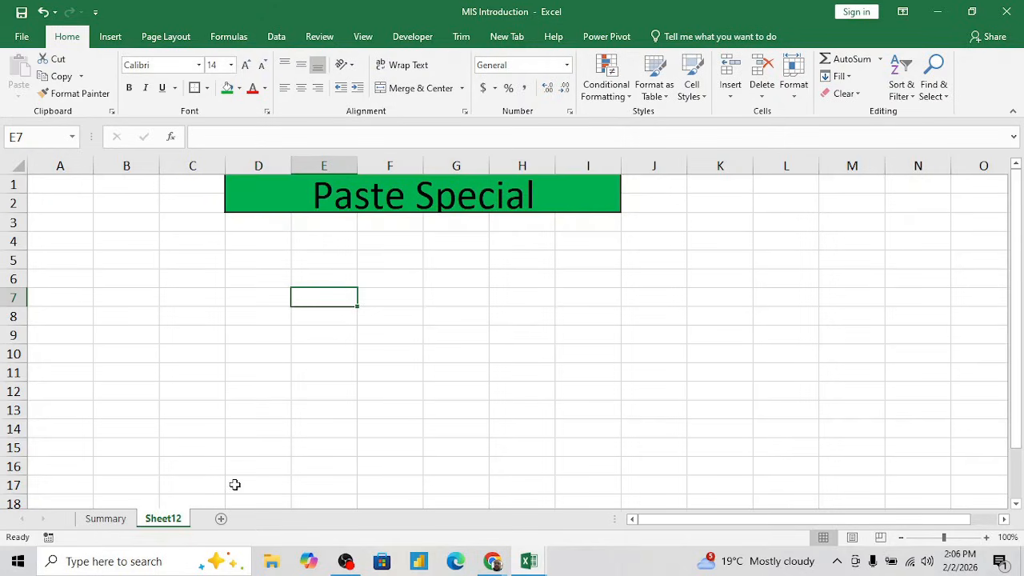
pyautogui.doubleClick(174, 520)
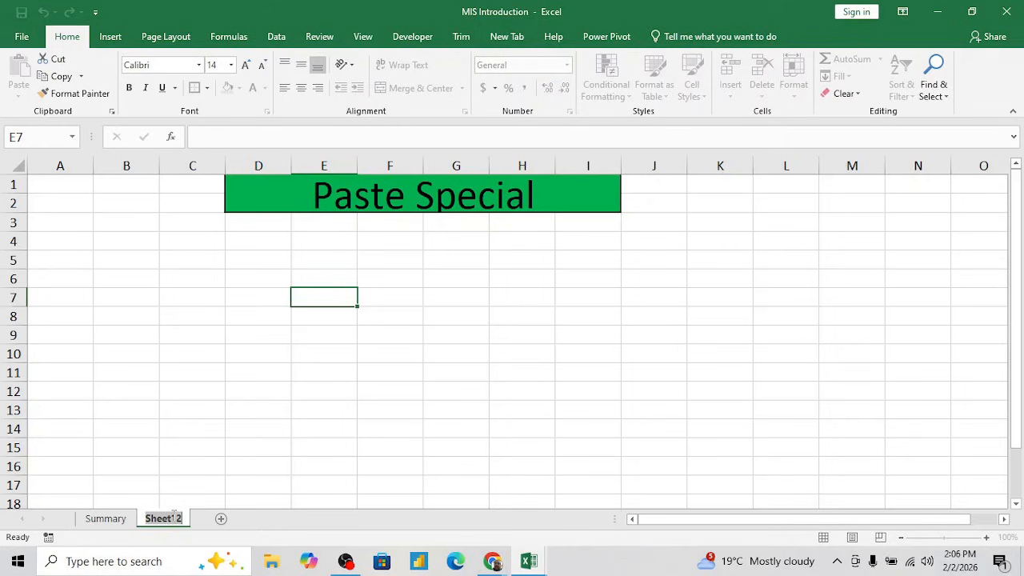
pyautogui.click(334, 283)
pyautogui.click(333, 283)
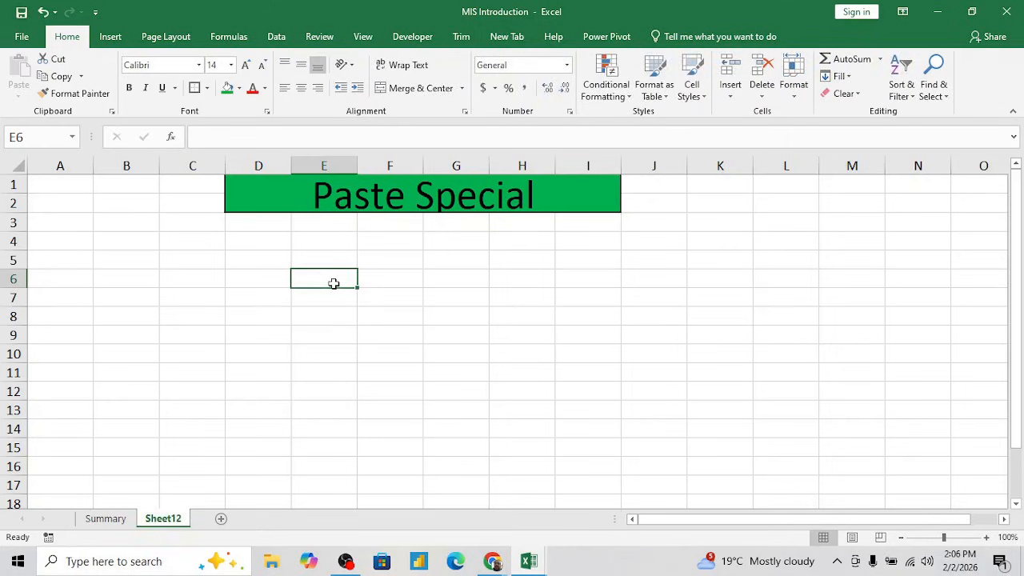
# - Enter the column header "Data" in cell D6
pyautogui.press('Right')
pyautogui.press('Left')
pyautogui.press('Left')
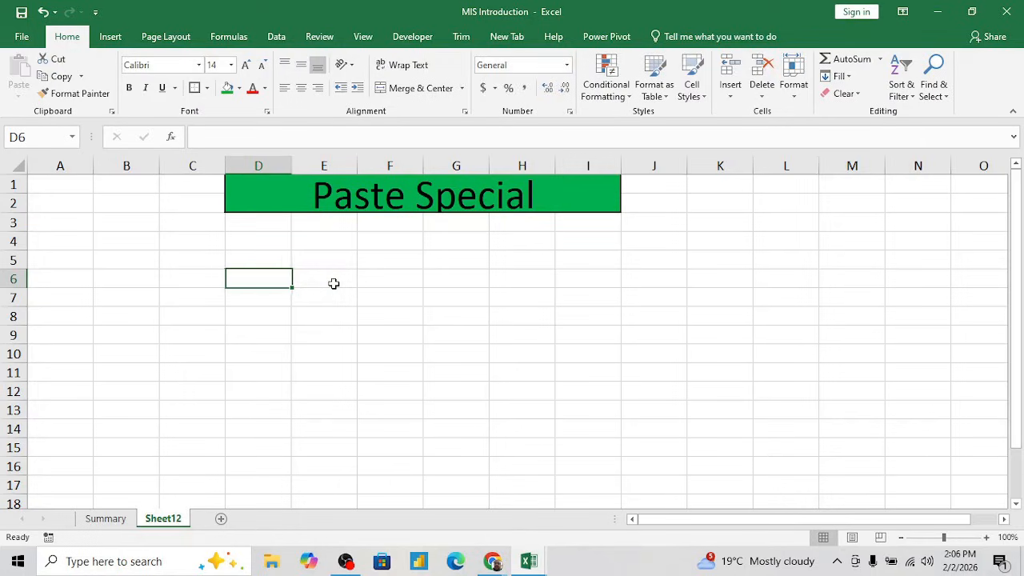
pyautogui.write('Date')
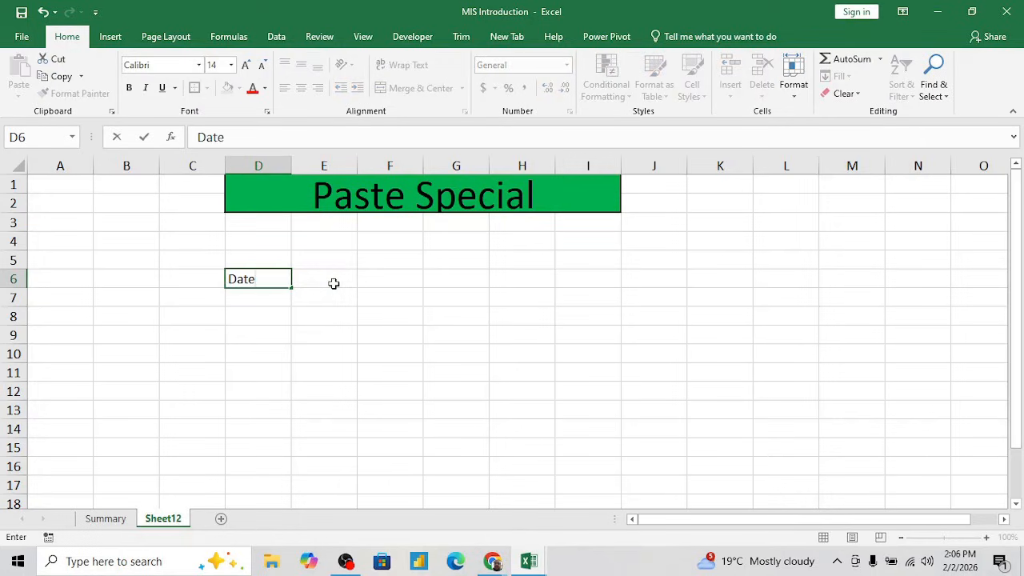
pyautogui.press('Return')
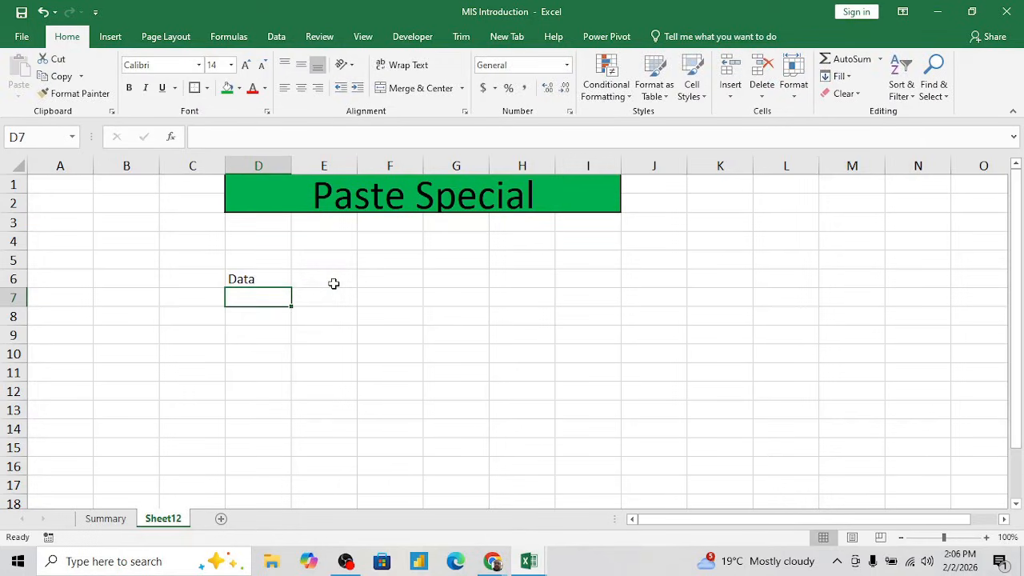
# - Enter the formula =RANDBETWEEN(50,100) in cell D7 below the Data header
pyautogui.write('=Ad')
pyautogui.press('BackSpace')
pyautogui.press('BackSpace')
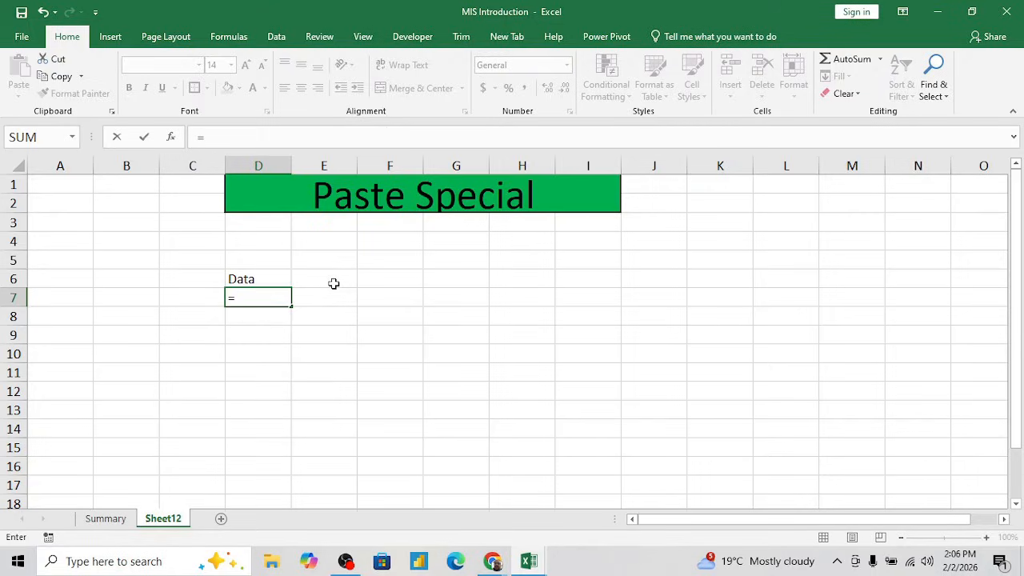
pyautogui.write('Randb')
pyautogui.press('Tab')
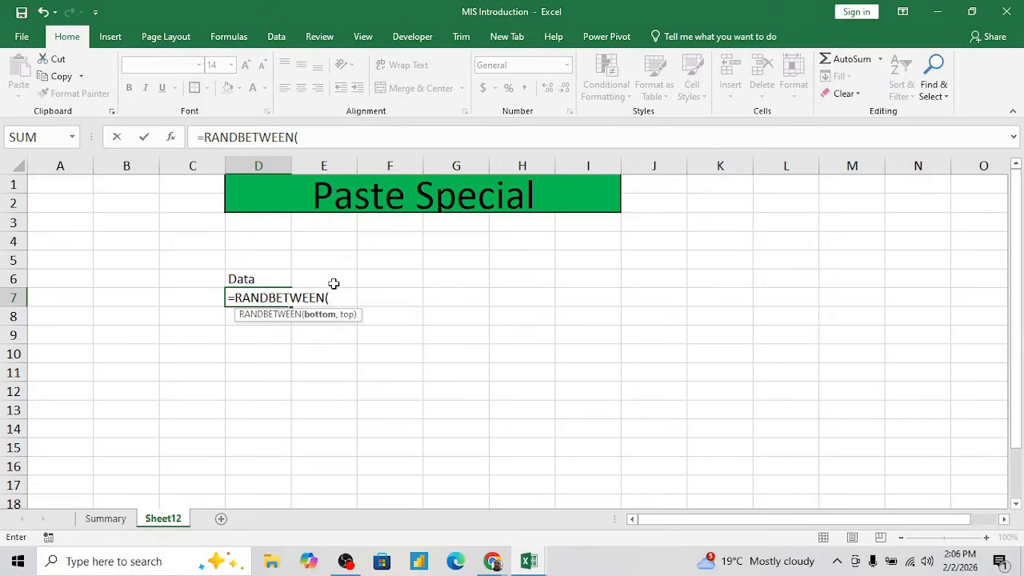
pyautogui.write('50,100')
pyautogui.hotkey('ctrl', 'Return')
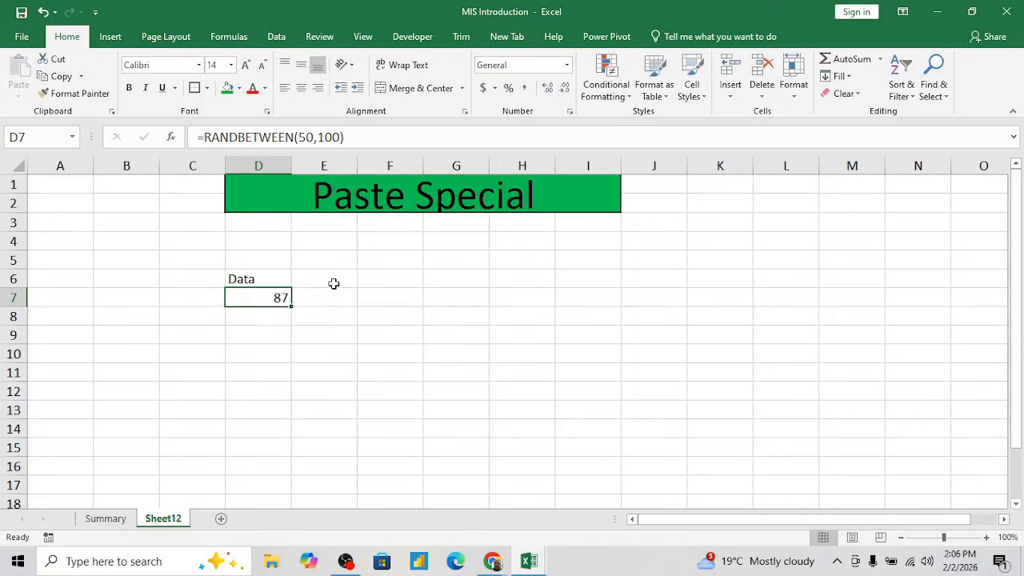
# - Fill the RANDBETWEEN formula from D7 down through cell D22
pyautogui.hotkey('shift', 'Down')
pyautogui.hotkey('shift', 'Down')
pyautogui.hotkey('shift', 'Down')
pyautogui.hotkey('shift', 'Down')
pyautogui.hotkey('shift', 'Down')
pyautogui.hotkey('shift', 'Down')
pyautogui.hotkey('shift', 'Down')
pyautogui.hotkey('shift', 'Down')
pyautogui.hotkey('shift', 'Down')
pyautogui.hotkey('shift', 'Down')
pyautogui.hotkey('shift', 'Down')
pyautogui.hotkey('shift', 'Down')
pyautogui.hotkey('shift', 'Down')
pyautogui.hotkey('shift', 'Down')
pyautogui.hotkey('shift', 'Down')
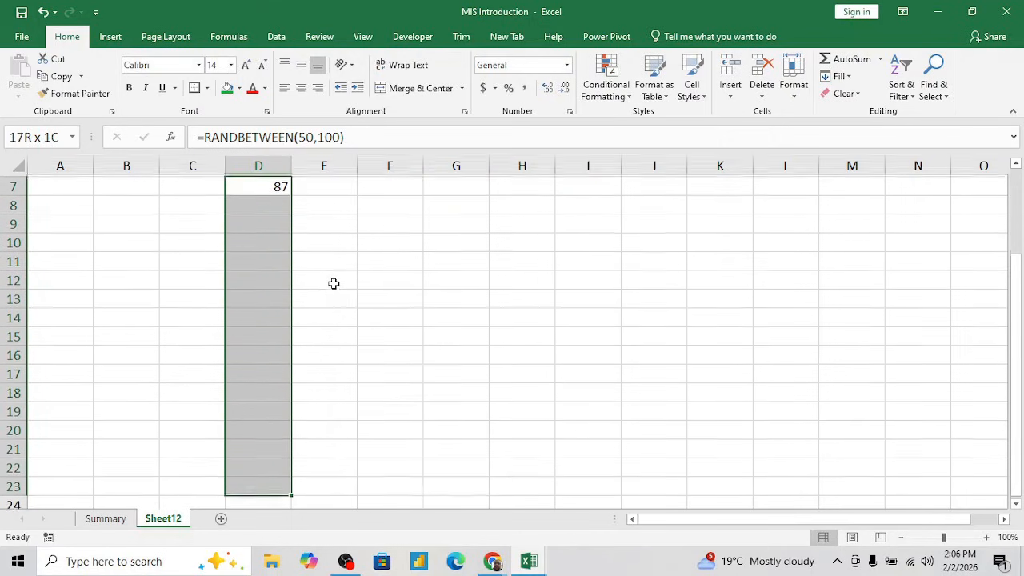
pyautogui.hotkey('ctrl', 'c')
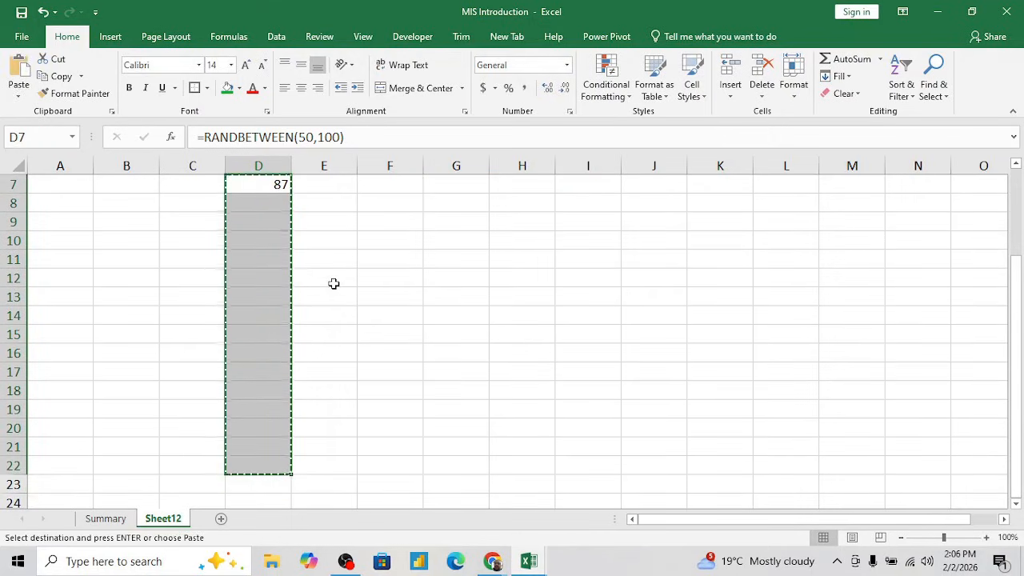
pyautogui.press('Return')
# - Convert the random-number formulas in D7:D22 to fixed numbers by pasting them over themselves as Values
pyautogui.hotkey('ctrl', 'c')
pyautogui.hotkey('ctrl', 'alt', 'v')
pyautogui.press('v')
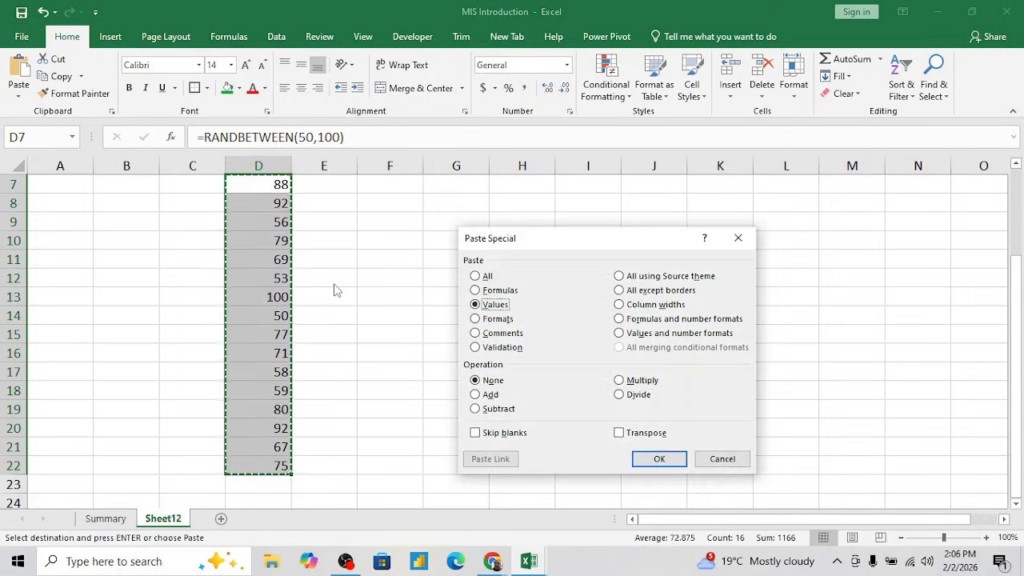
pyautogui.press('Return')
# - Delete the blank row 4 between the title and the Data column
pyautogui.press('Up')
pyautogui.press('Up')
pyautogui.press('Up')
pyautogui.press('Up')
pyautogui.press('Up')
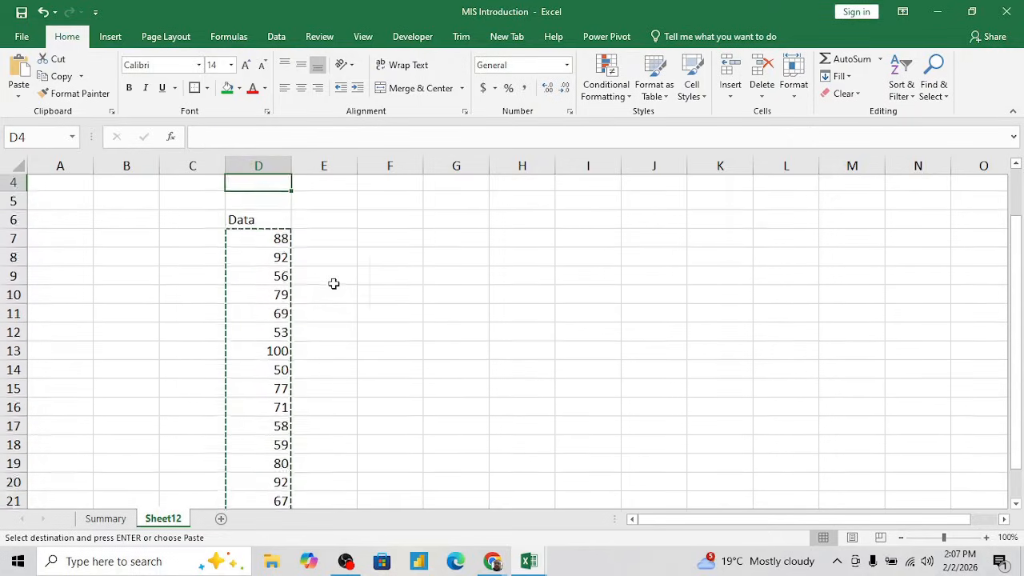
pyautogui.press('Down')
pyautogui.press('Down')
pyautogui.hotkey('shift', 'space')
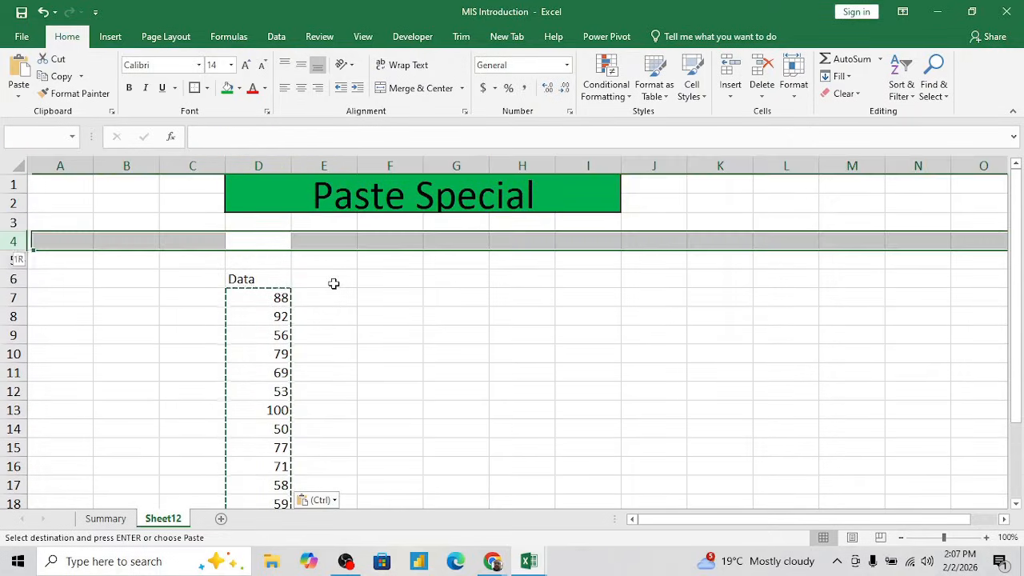
pyautogui.hotkey('ctrl', '-')
pyautogui.press('Down')
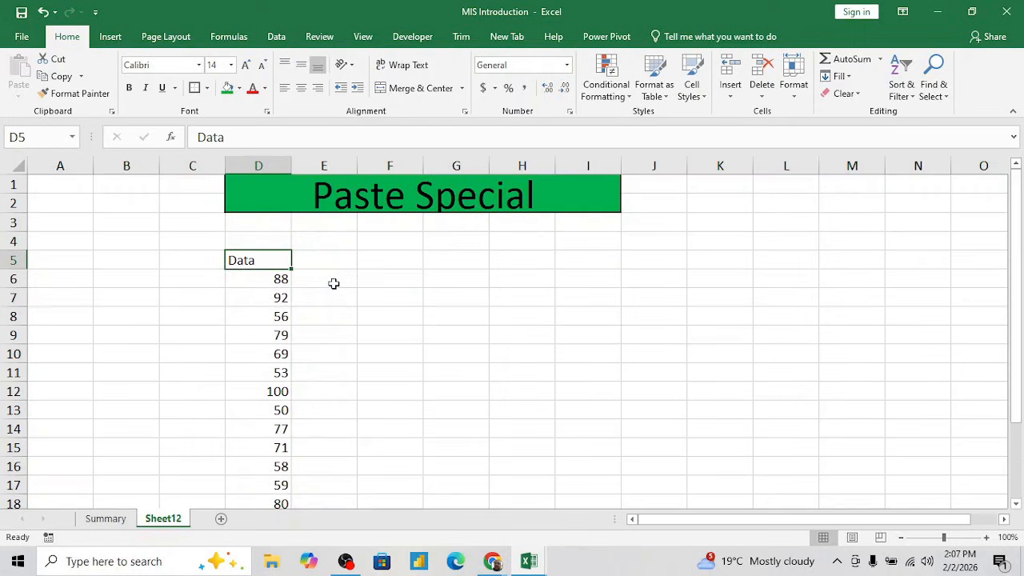
# - Copy the Data column with its header, range D5:D21
pyautogui.hotkey('ctrl', 'shift', 'Down')
pyautogui.hotkey('ctrl', 'shift', 'Up')
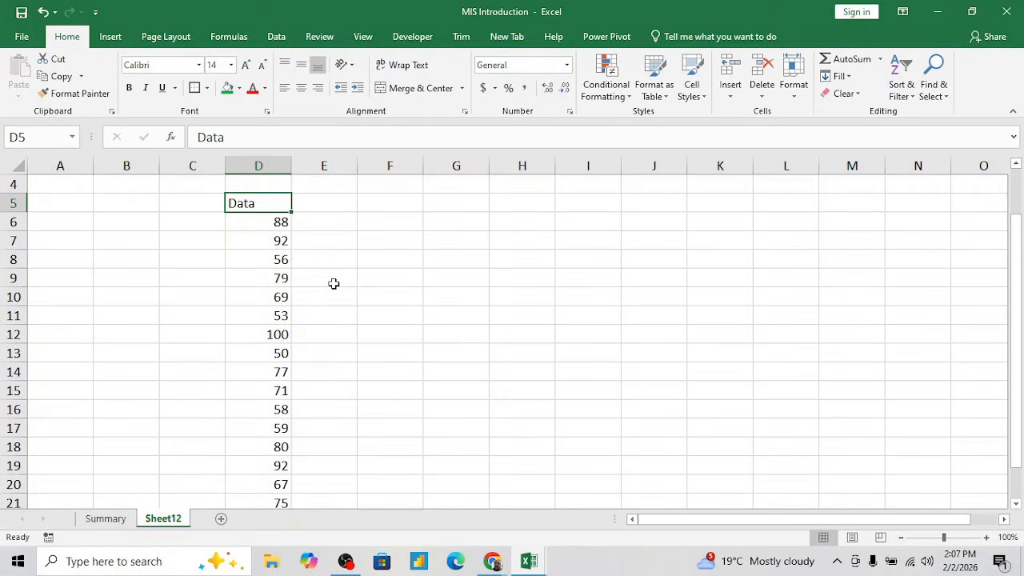
pyautogui.press('Right')
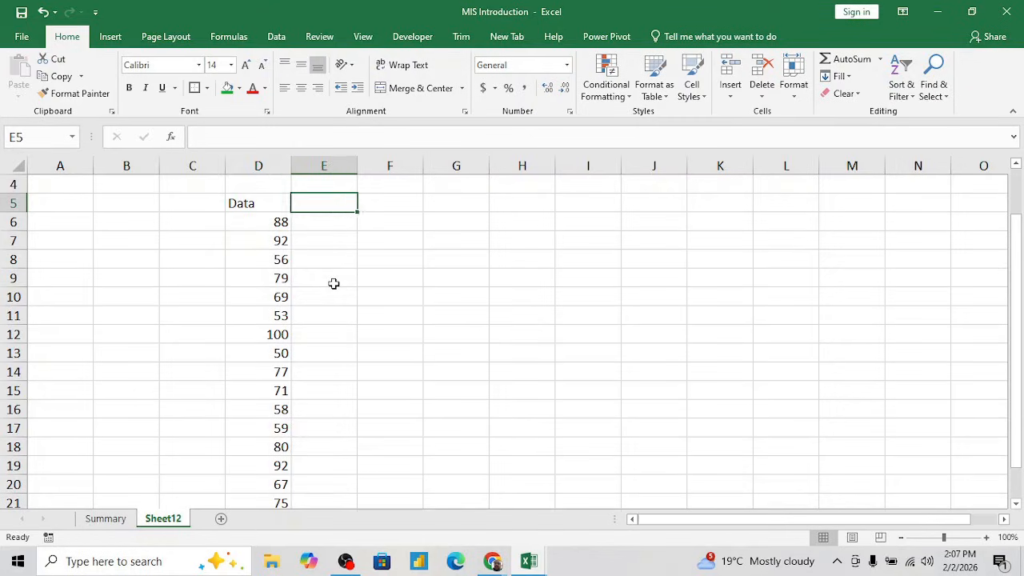
pyautogui.press('Left')
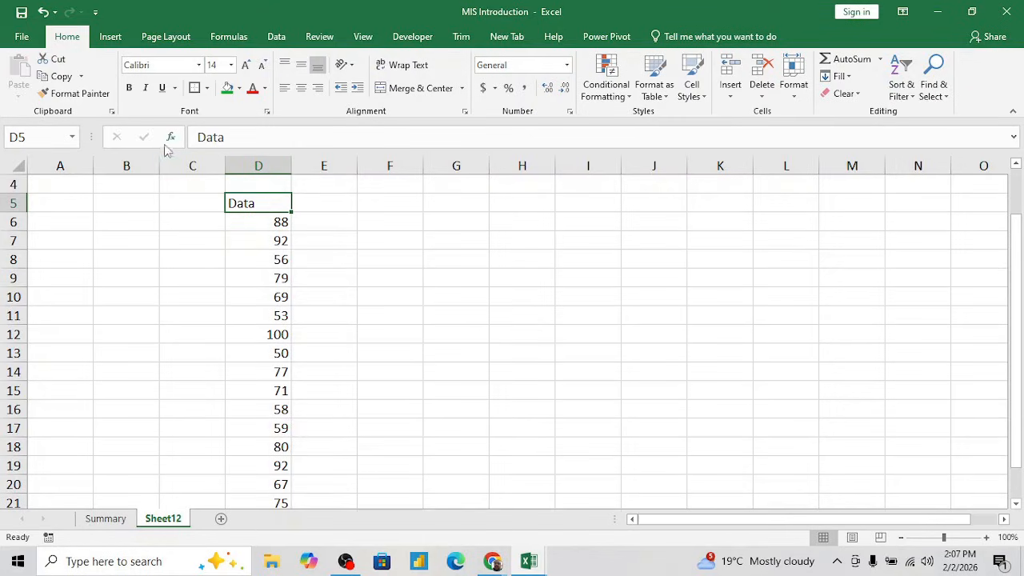
pyautogui.press('Down')
pyautogui.press('Up')
pyautogui.hotkey('ctrl', 'shift', 'Down')
pyautogui.hotkey('ctrl', 'c')
# - Paste the copied Data column at F5 using Paste Special with the All option and no operation
pyautogui.press('Up')
pyautogui.press('Up')
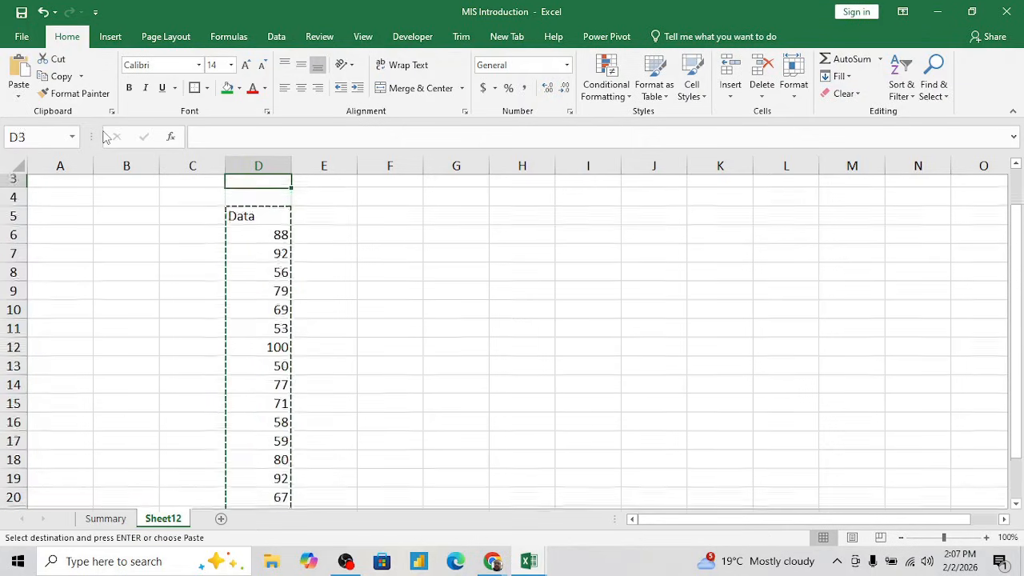
pyautogui.press('Right')
pyautogui.press('Down')
pyautogui.press('Down')
pyautogui.press('Right')
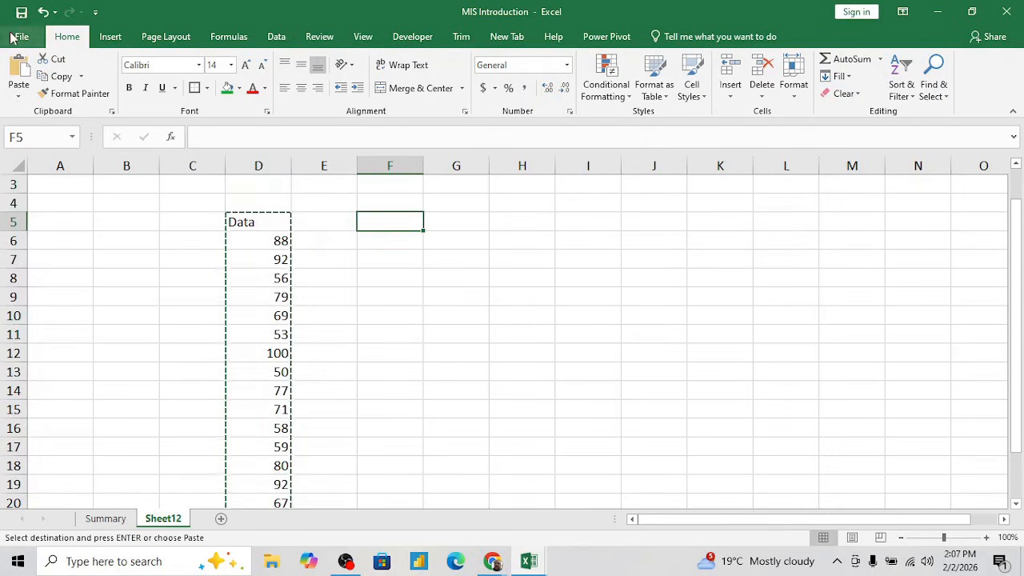
pyautogui.click(19, 96)
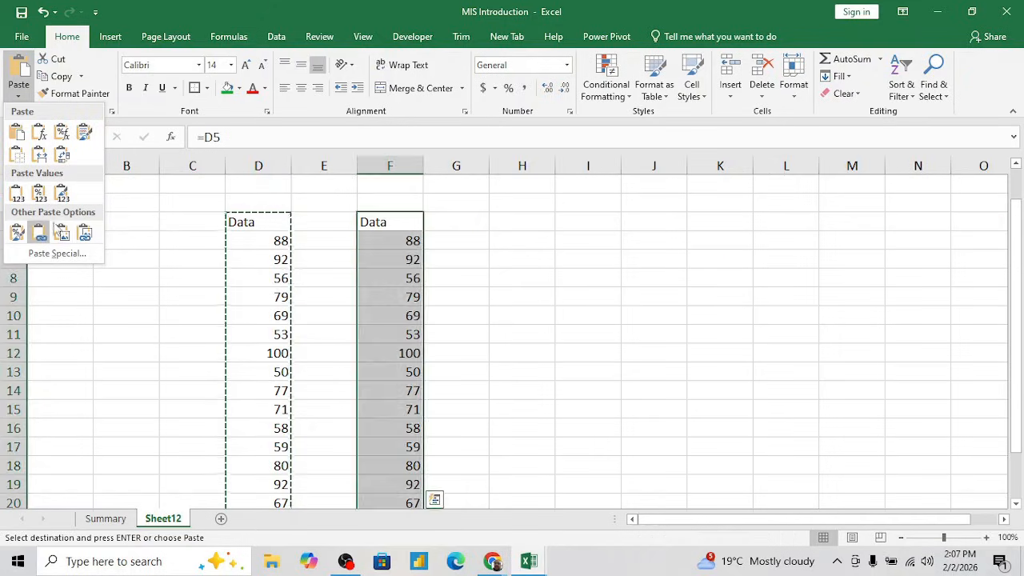
pyautogui.click(58, 255)
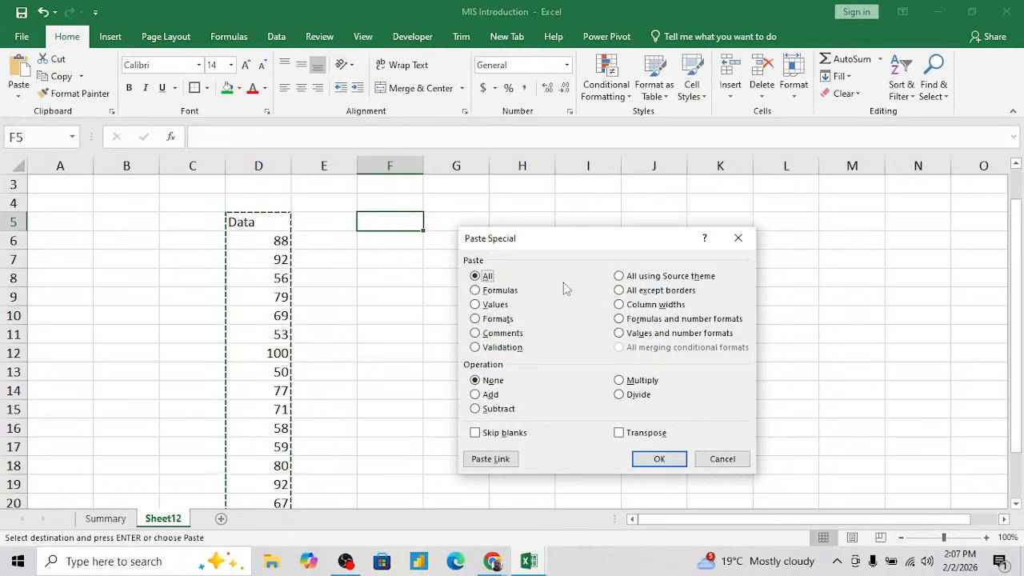
pyautogui.moveTo(573, 246); pyautogui.dragTo(631, 224)
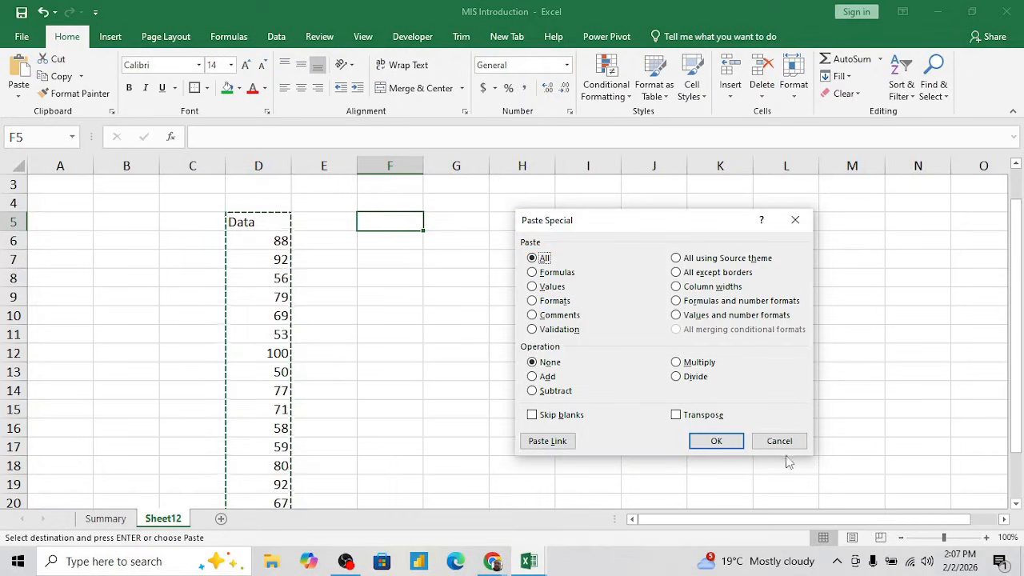
pyautogui.click(730, 440)
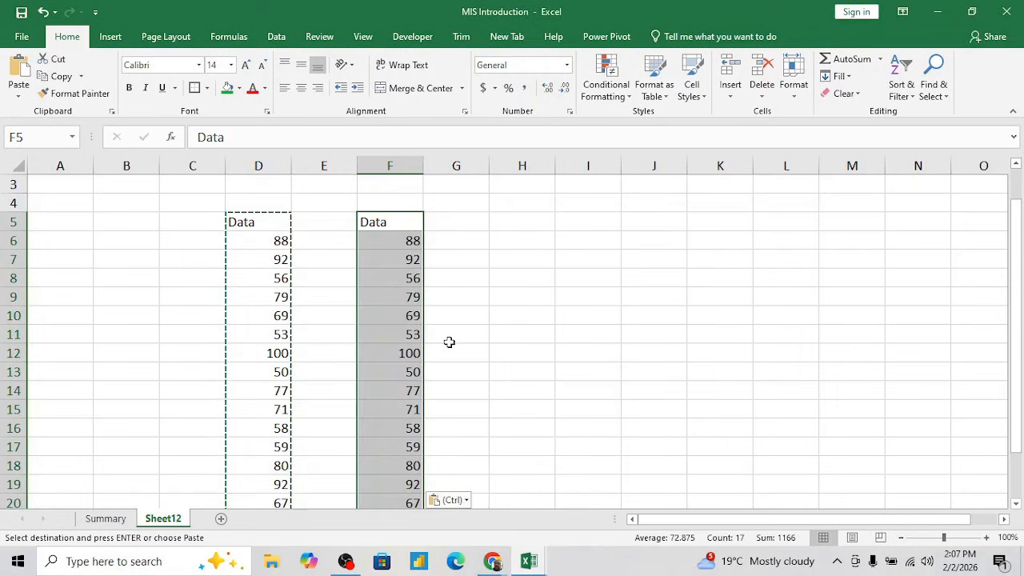
# - Make the original Data column D5:D21 bold and fill it with green
pyautogui.click(373, 229)
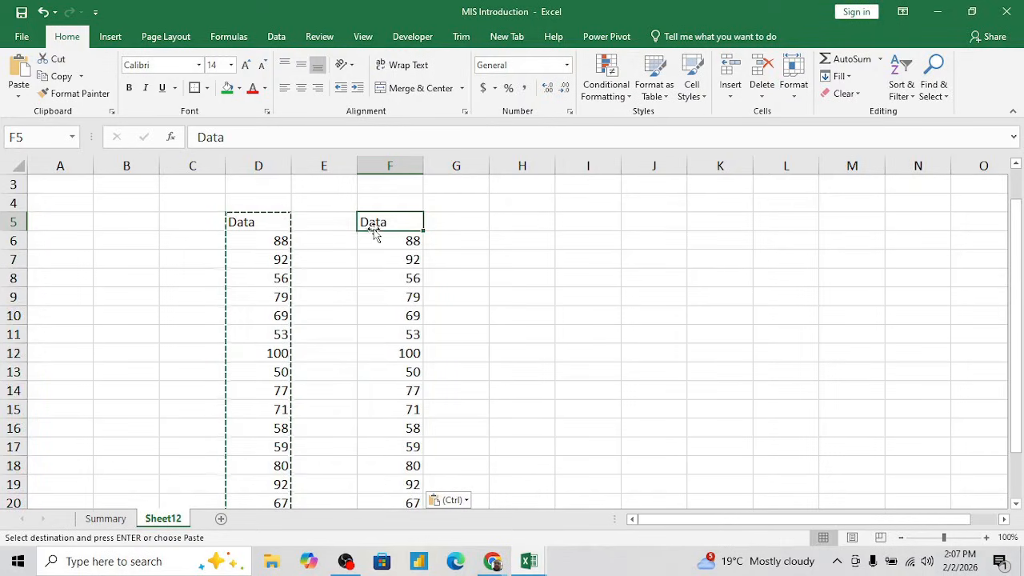
pyautogui.click(276, 222)
pyautogui.hotkey('ctrl', 'shift', 'Down')
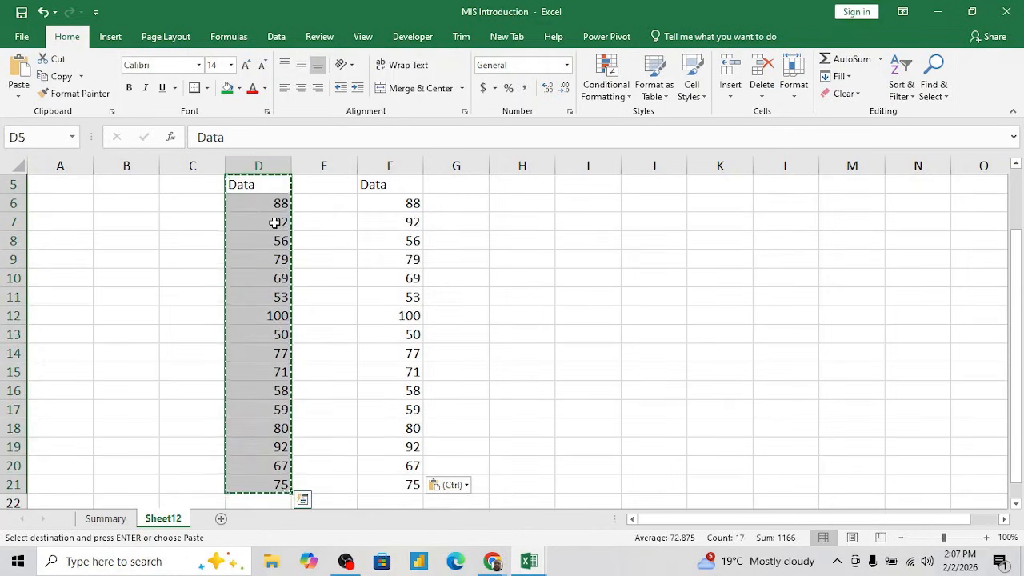
pyautogui.hotkey('ctrl', 'b')
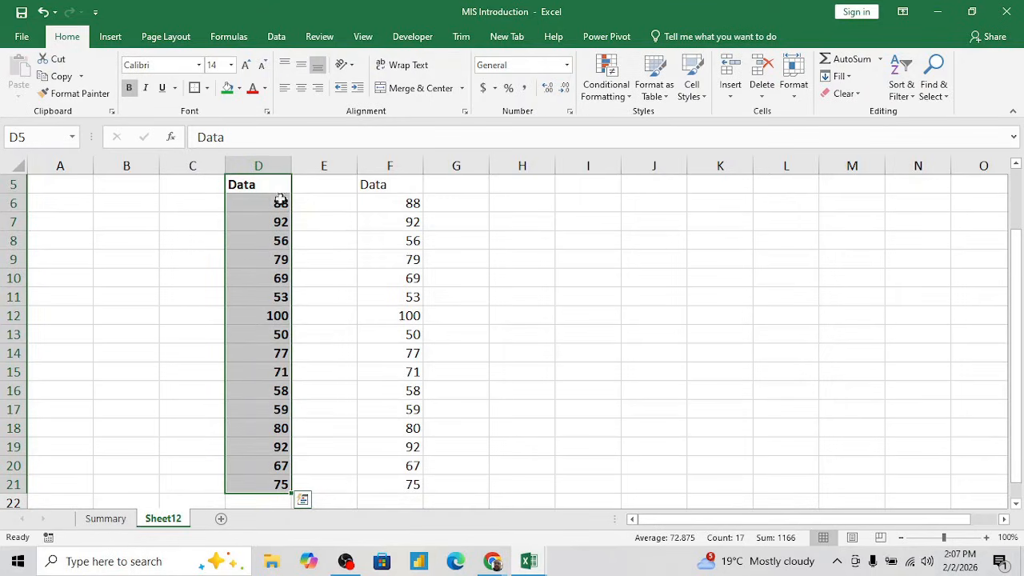
pyautogui.click(227, 88)
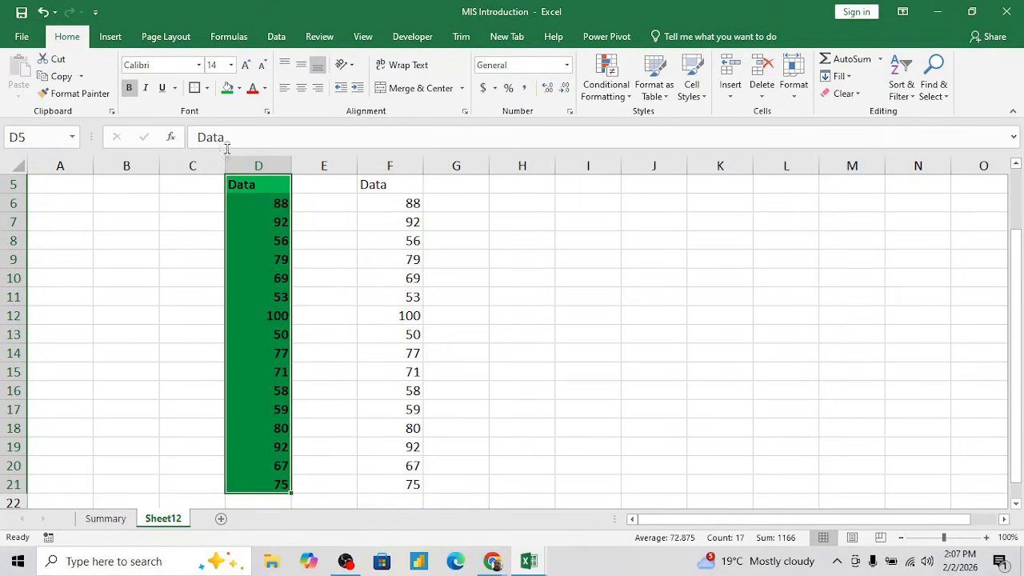
# - Color the text of cells D8, D12 and D16 red
pyautogui.click(279, 224)
pyautogui.press('Down')
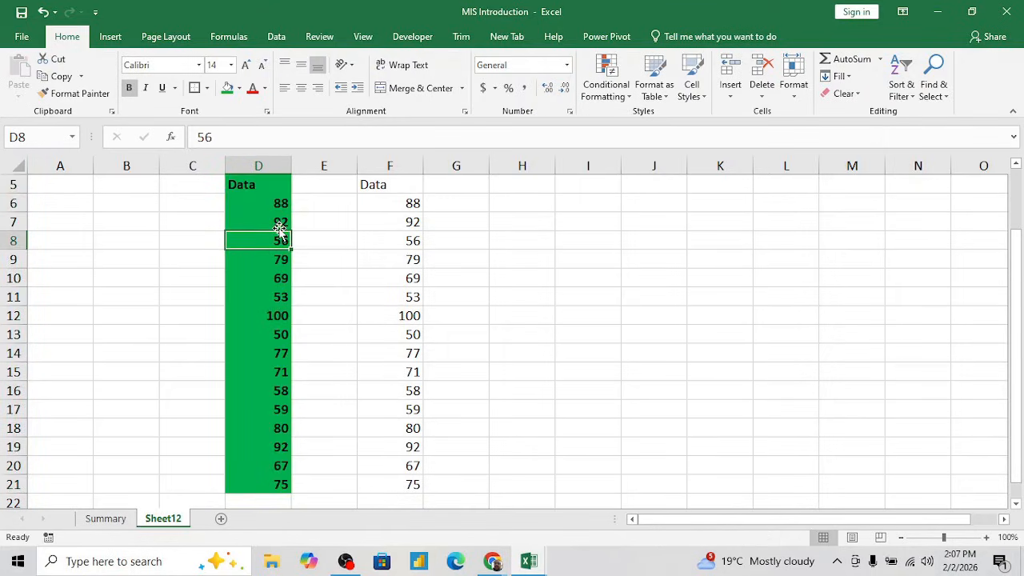
pyautogui.keyDown('ctrl'); pyautogui.click(262, 316); pyautogui.keyUp('ctrl')
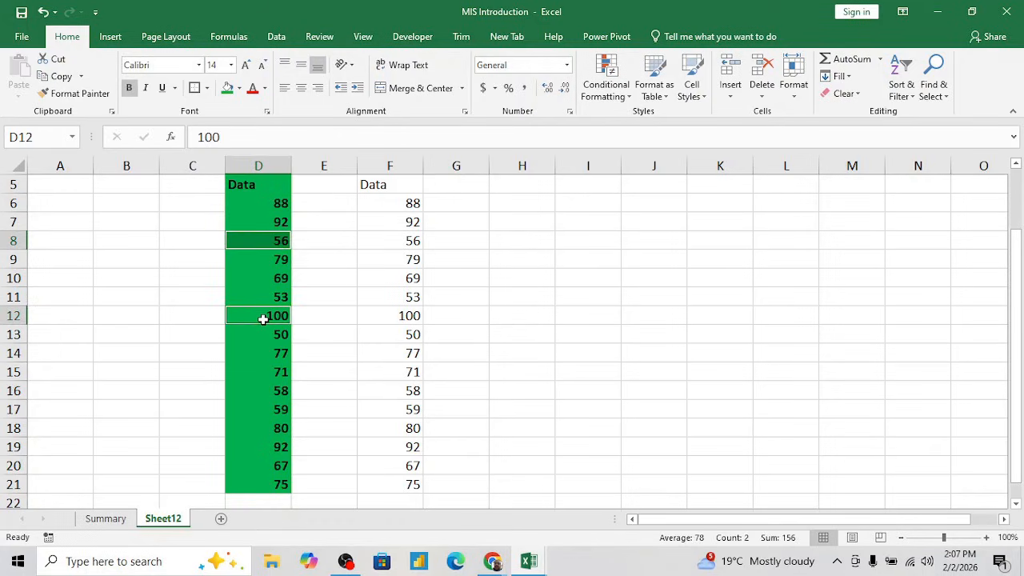
pyautogui.keyDown('ctrl'); pyautogui.click(274, 384); pyautogui.keyUp('ctrl')
pyautogui.click(252, 88)
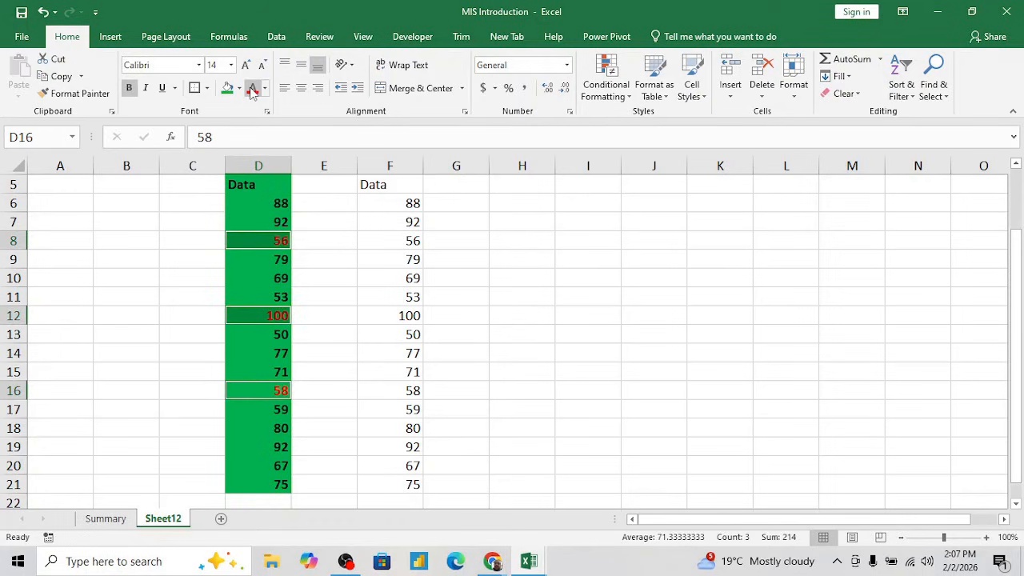
# - Fill cells D7, D10 and D19 with standard orange
pyautogui.click(272, 222)
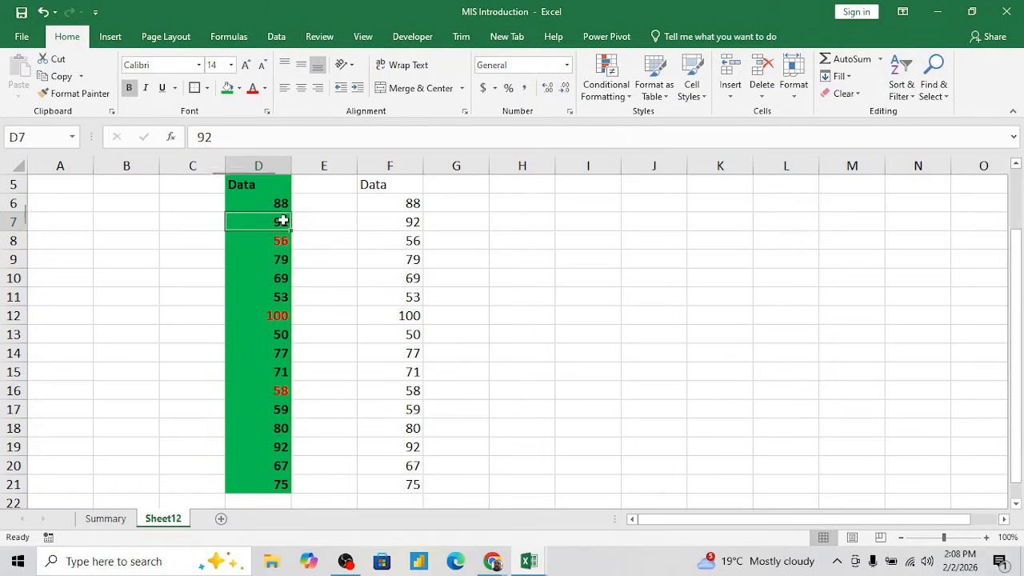
pyautogui.keyDown('ctrl'); pyautogui.click(270, 279); pyautogui.keyUp('ctrl')
pyautogui.keyDown('ctrl'); pyautogui.click(262, 454); pyautogui.keyUp('ctrl')
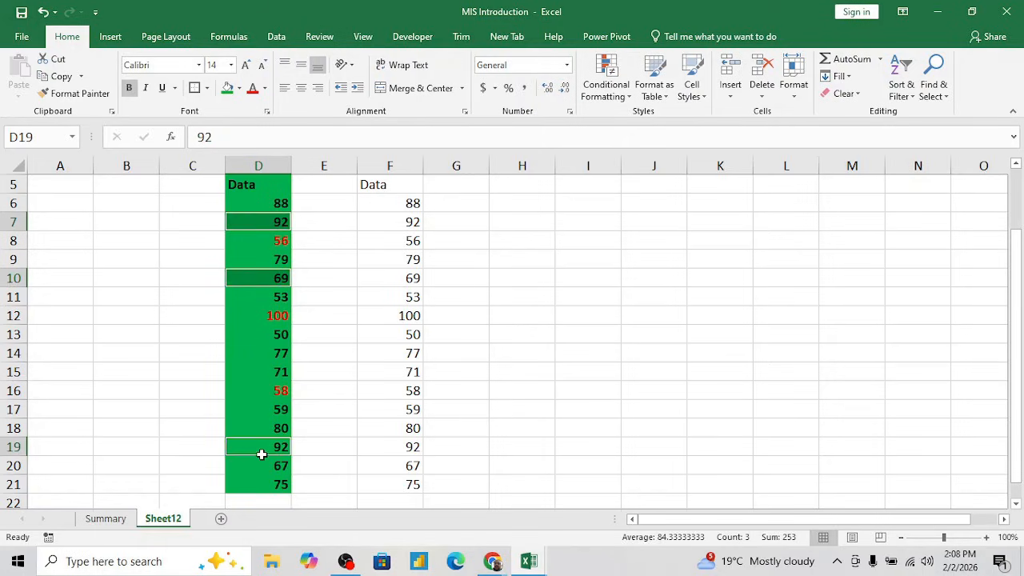
pyautogui.click(239, 88)
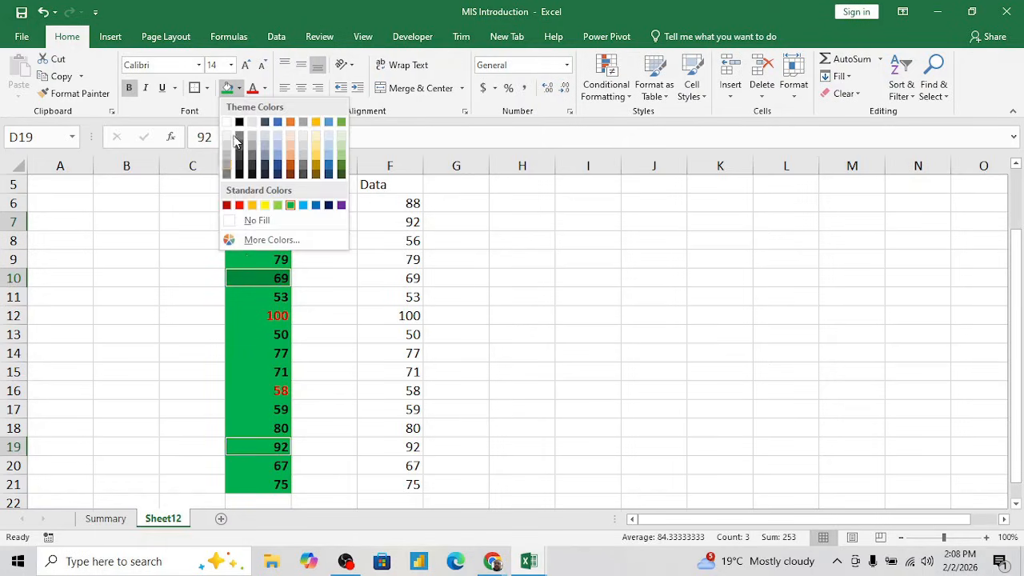
pyautogui.click(252, 205)
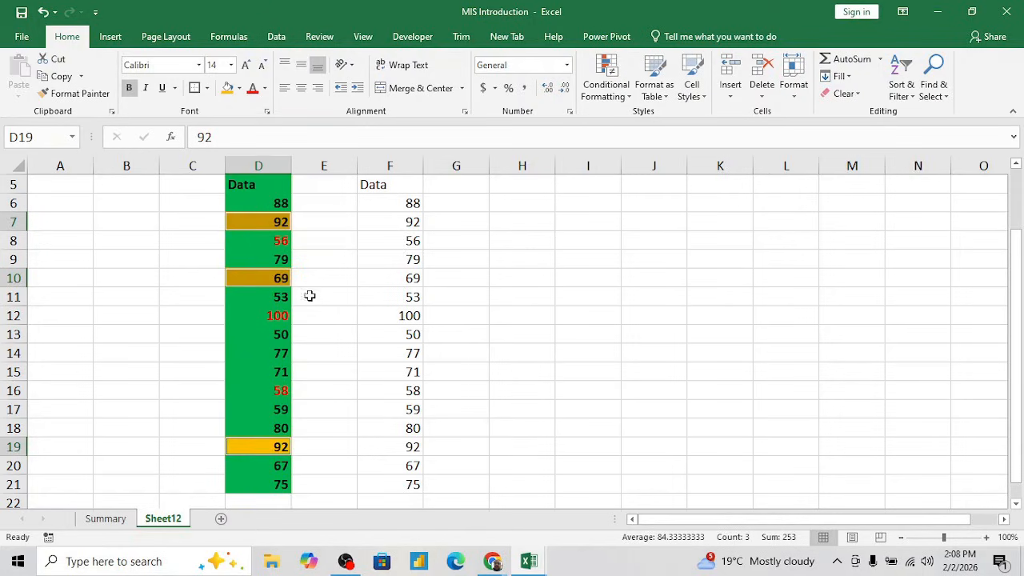
# - Copy the formatted Data column D5:D21
pyautogui.click(347, 300)
pyautogui.press('Right')
pyautogui.hotkey('ctrl', 'Up')
pyautogui.press('Up')
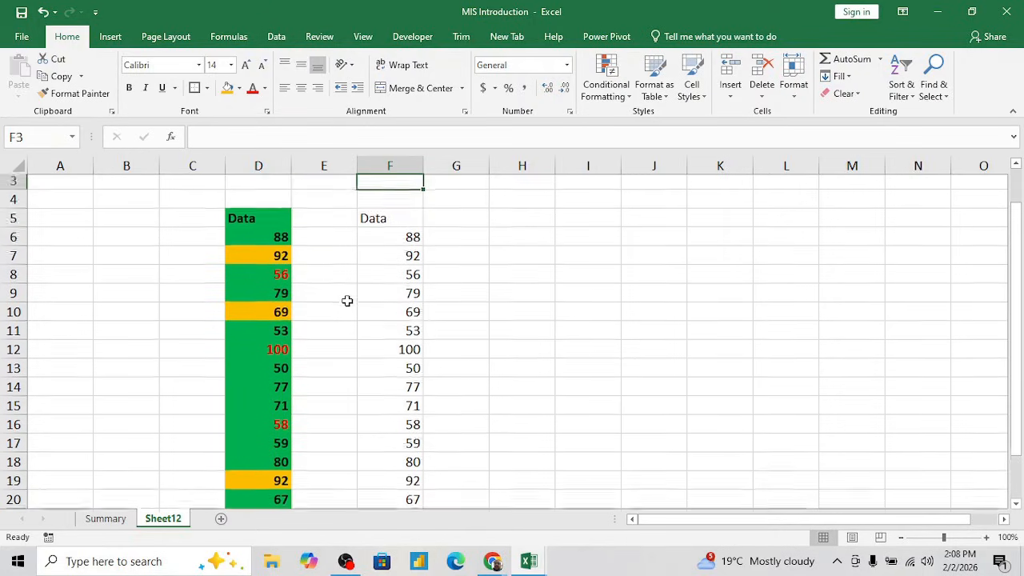
pyautogui.press('Left')
pyautogui.press('Left')
pyautogui.press('Down')
pyautogui.hotkey('ctrl', 'shift', 'Down')
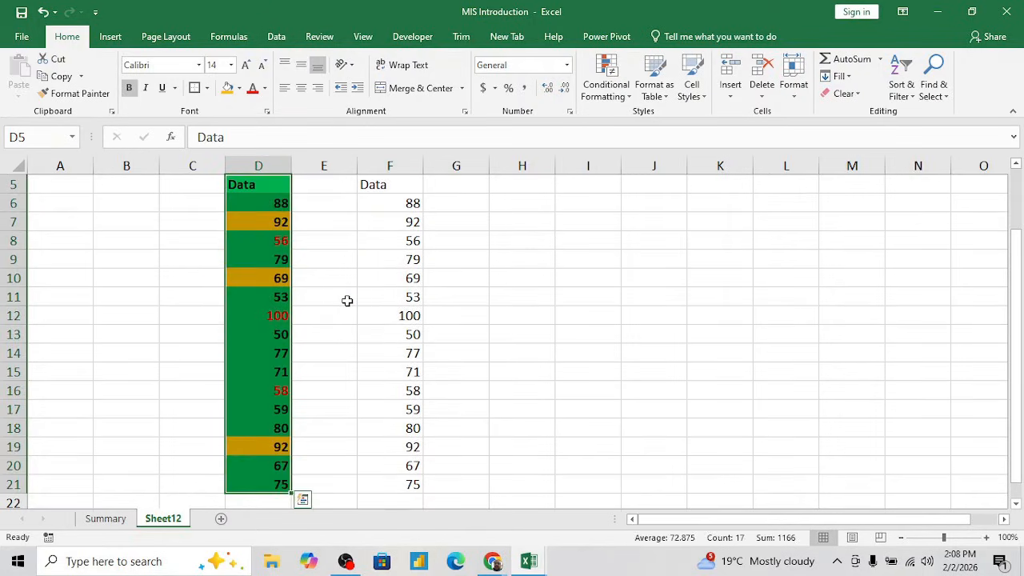
pyautogui.hotkey('ctrl', 'c')
# - Paste the copied column at H5 using Paste Special with the All option and no operation
pyautogui.press('Down')
pyautogui.press('Right')
pyautogui.press('Right')
pyautogui.press('Right')
pyautogui.press('Right')
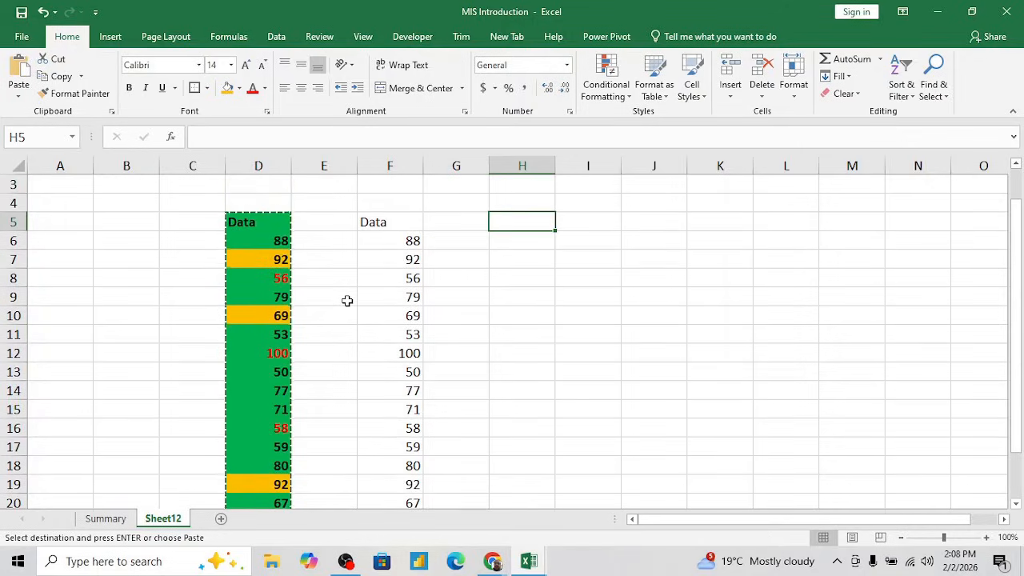
pyautogui.click(18, 96)
pyautogui.click(57, 254)
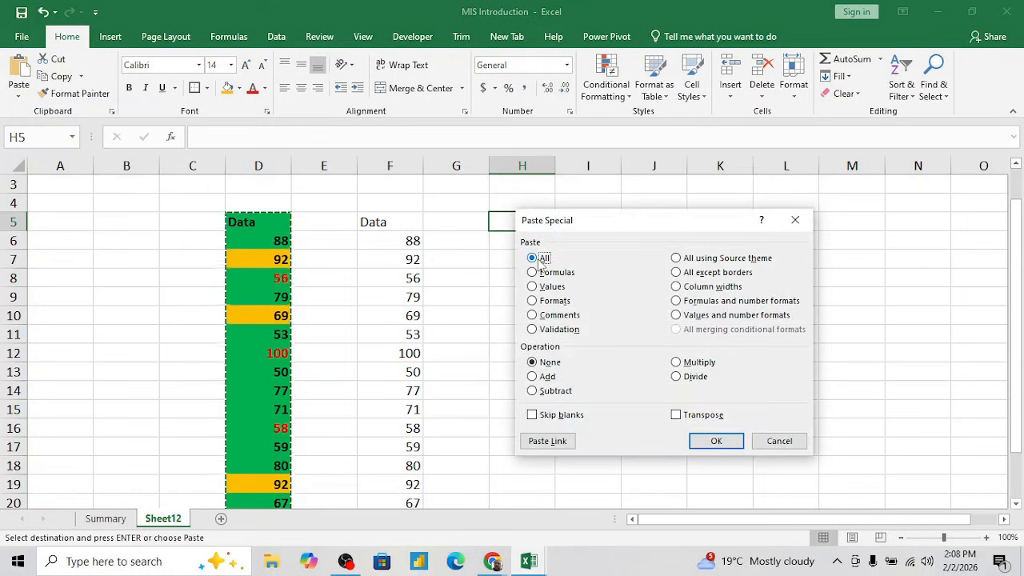
pyautogui.click(714, 441)
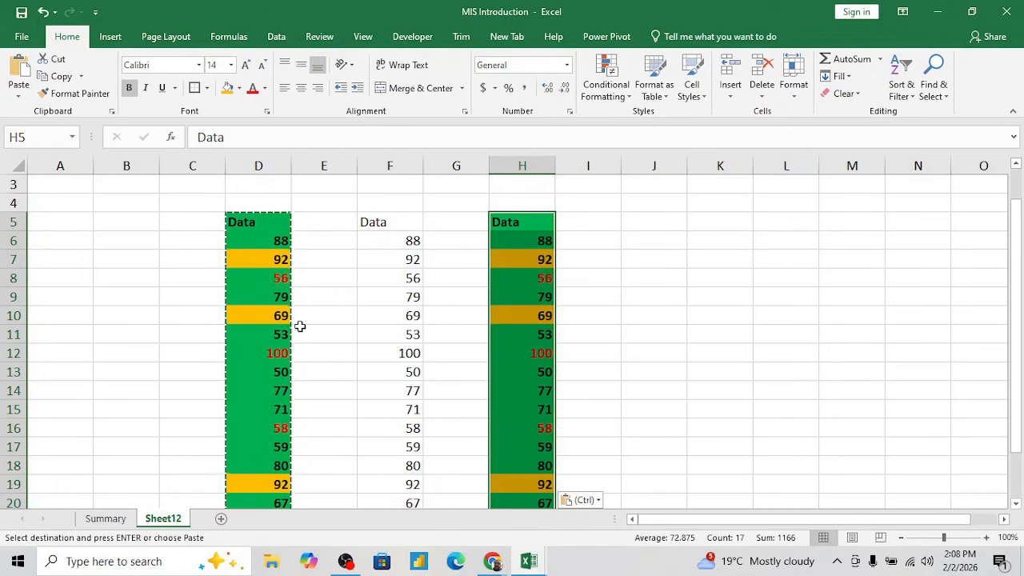
# - Paste only the values of the copied column at J5 using Paste Special, and select the pasted range J5:J21
pyautogui.click(646, 226)
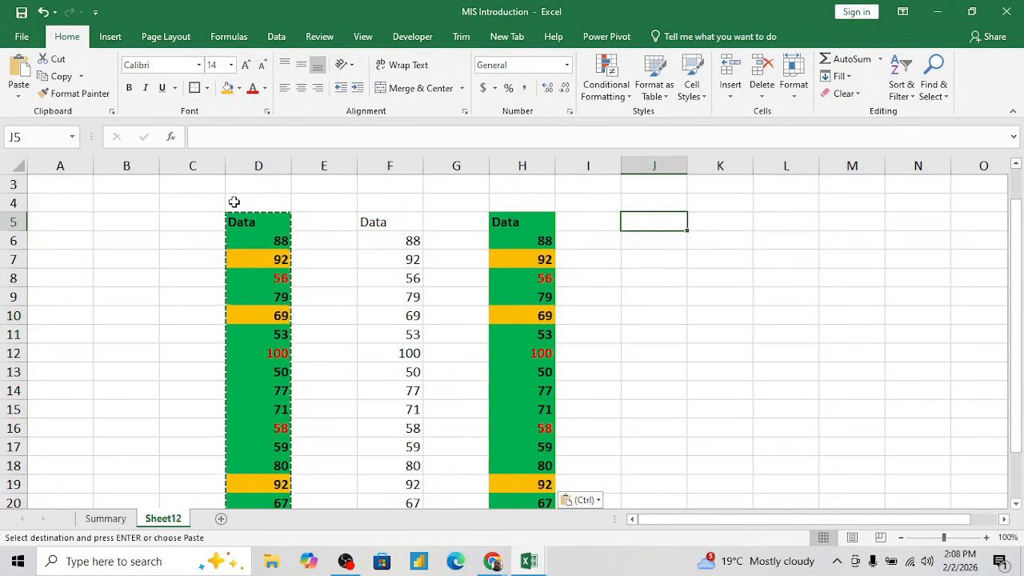
pyautogui.click(19, 96)
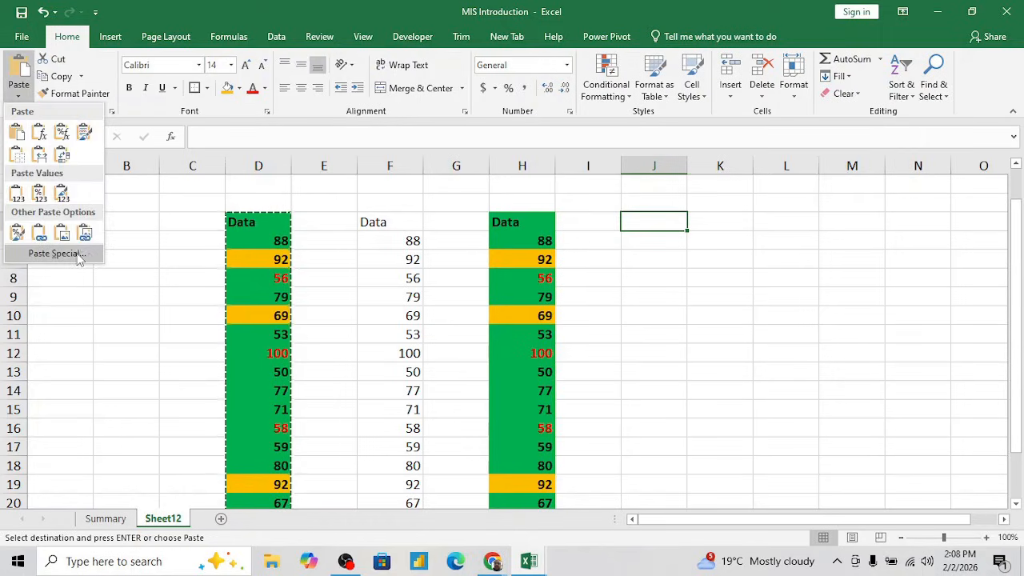
pyautogui.click(516, 226)
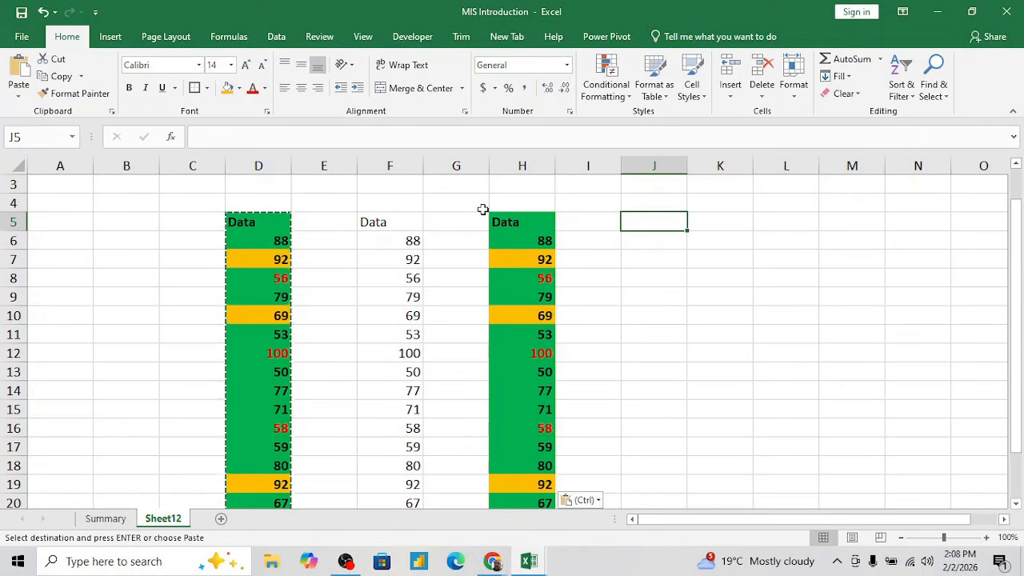
pyautogui.press('alt')
pyautogui.press('e')
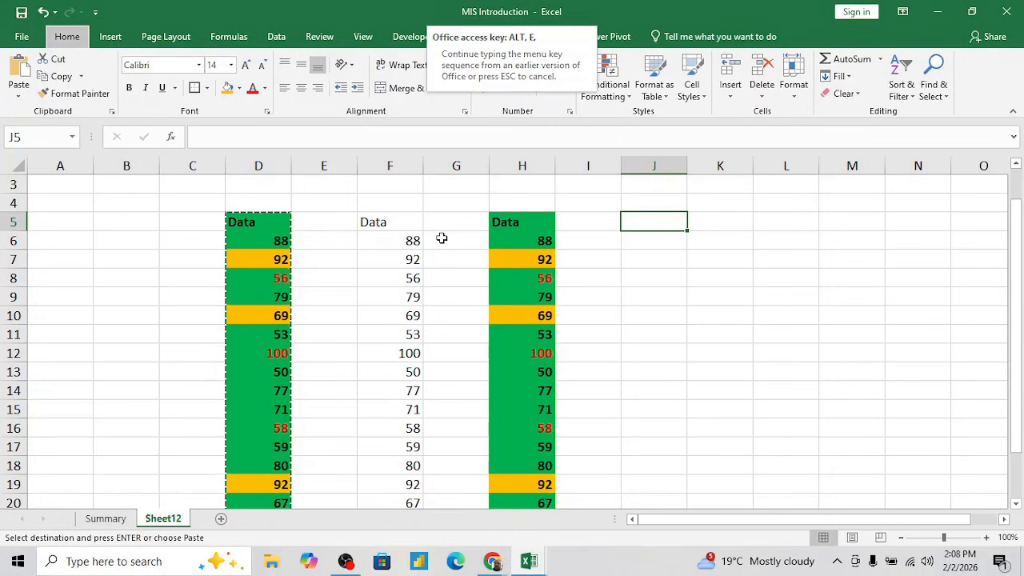
pyautogui.press('s')
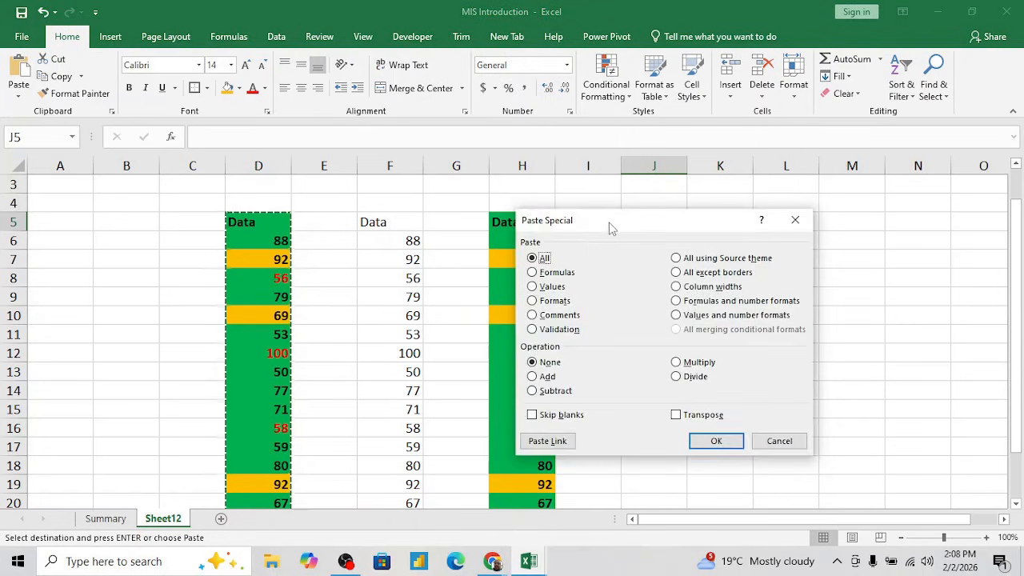
pyautogui.moveTo(608, 228); pyautogui.dragTo(740, 238)
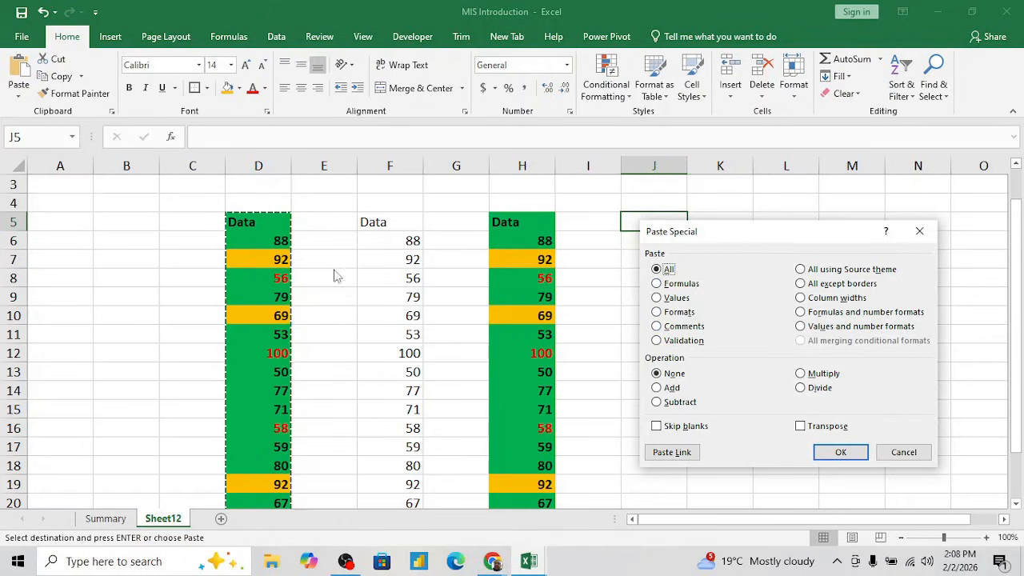
pyautogui.click(656, 297)
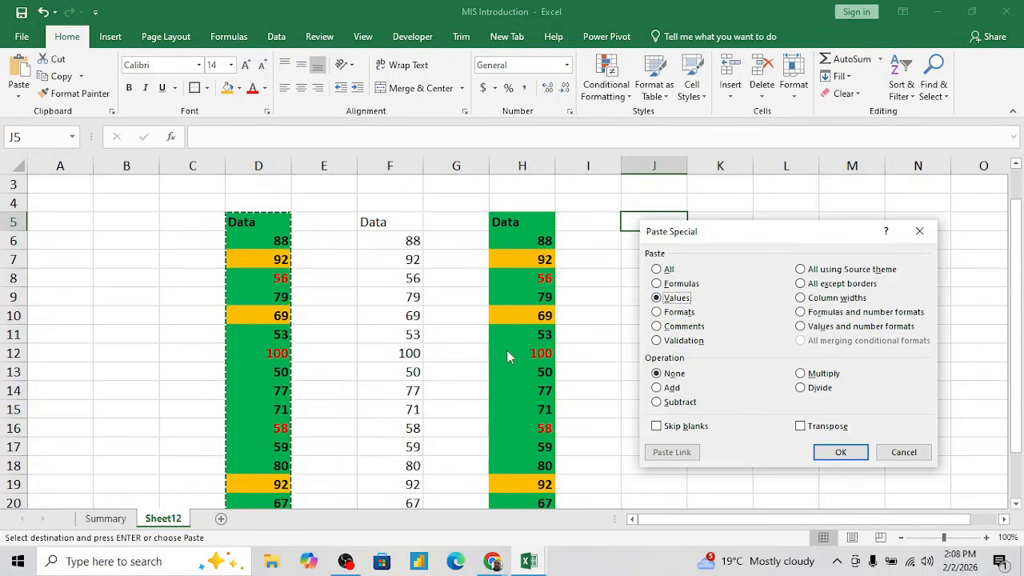
pyautogui.click(834, 452)
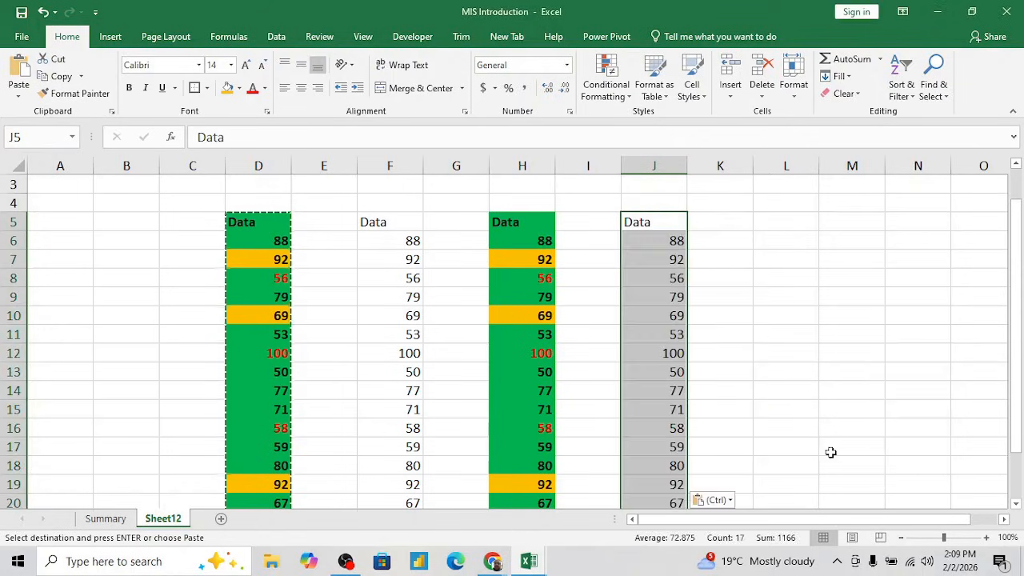
pyautogui.click(670, 240)
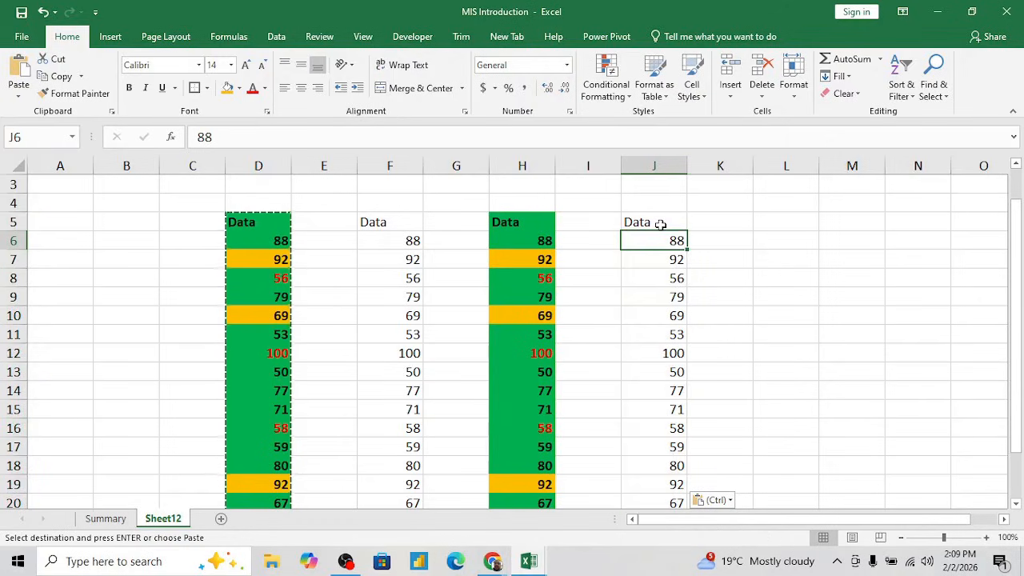
pyautogui.click(661, 224)
pyautogui.hotkey('ctrl', 'shift', 'Down')
pyautogui.press('super+c')
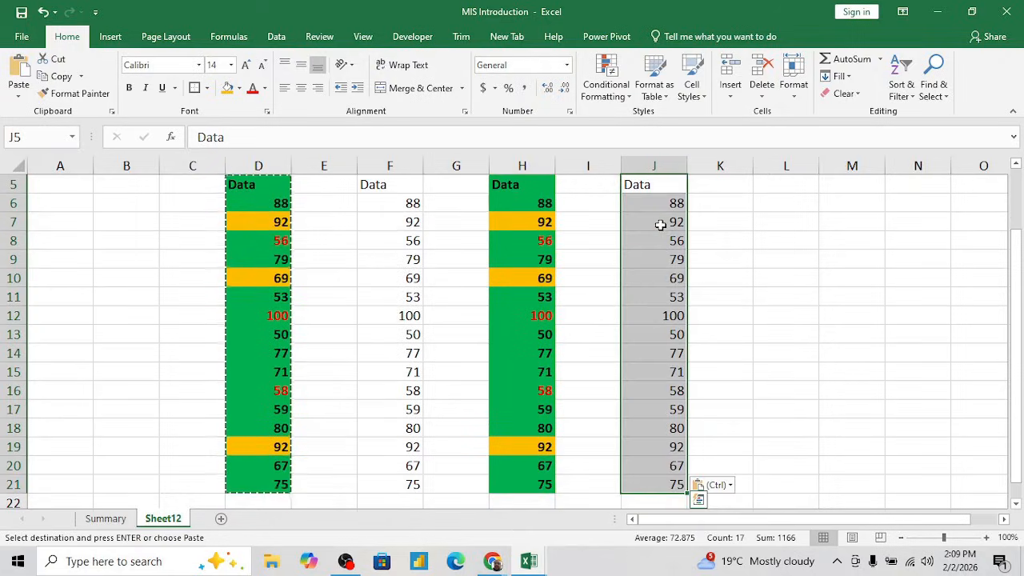
# - Paste only the formats of the copied column at L5 using Paste Special
pyautogui.hotkey('ctrl', 'shift', 'Up')
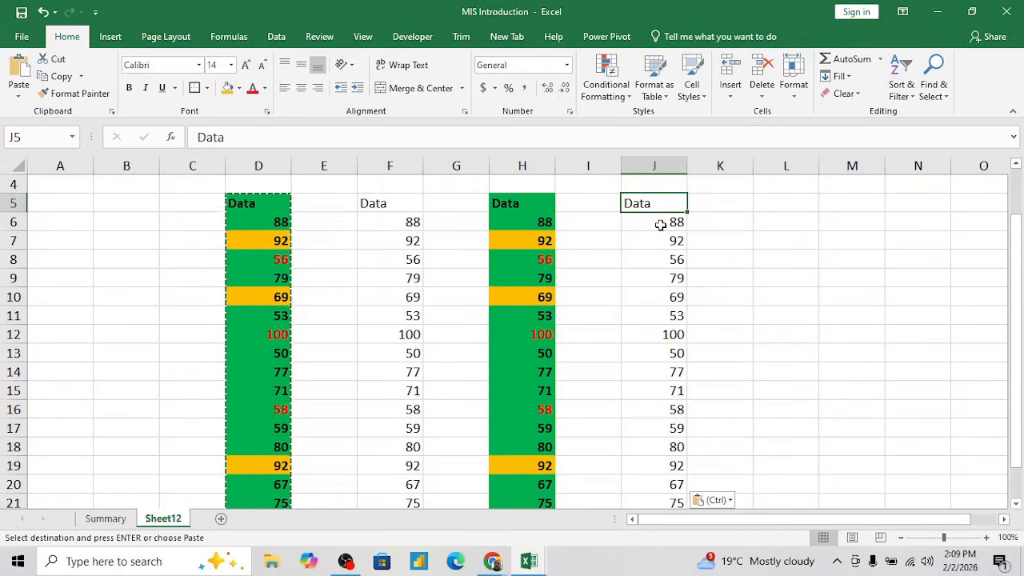
pyautogui.press('Right')
pyautogui.press('Right')
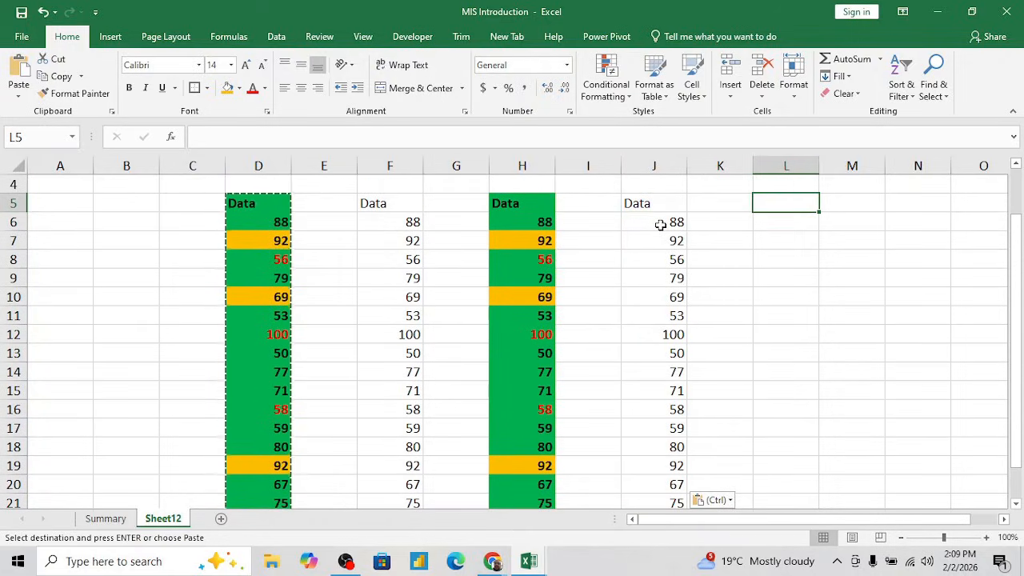
pyautogui.hotkey('ctrl', 'alt', 'v')
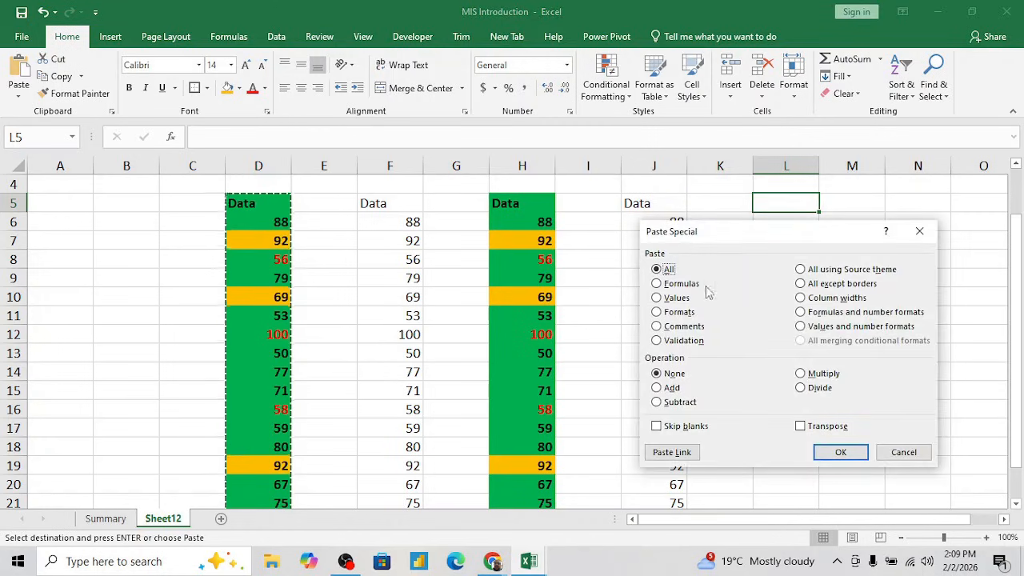
pyautogui.click(656, 313)
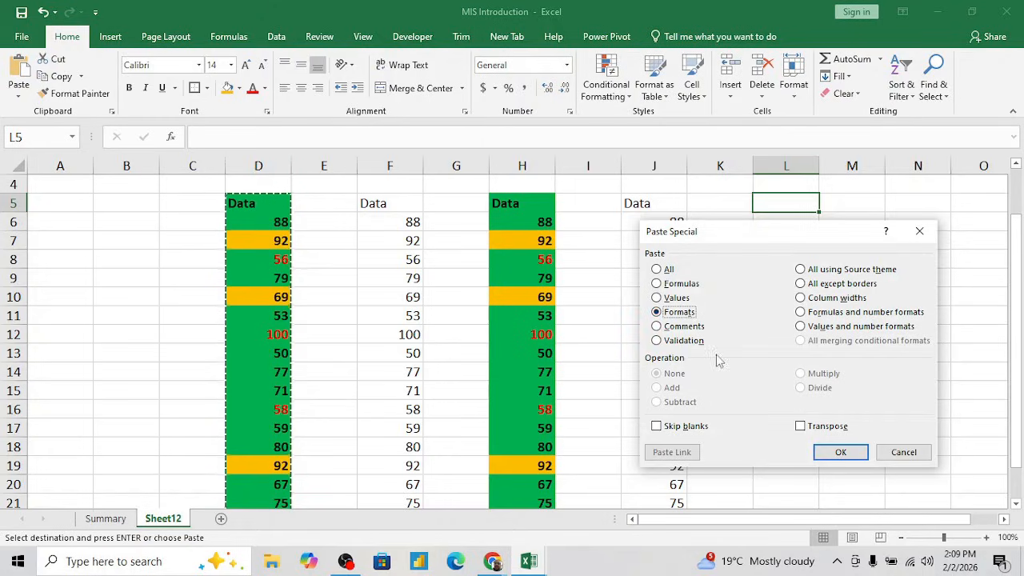
pyautogui.click(839, 452)
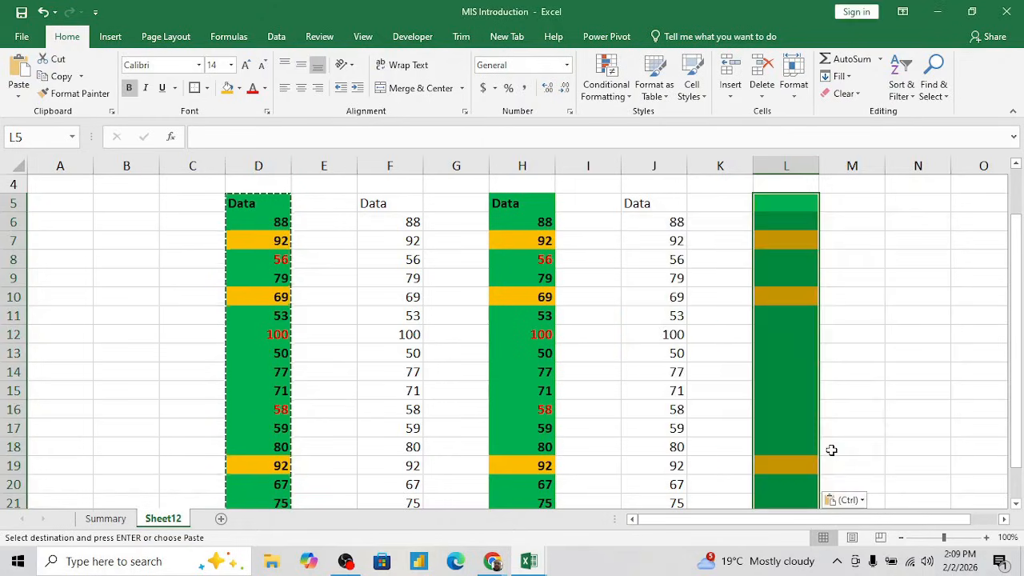
pyautogui.click(840, 366)
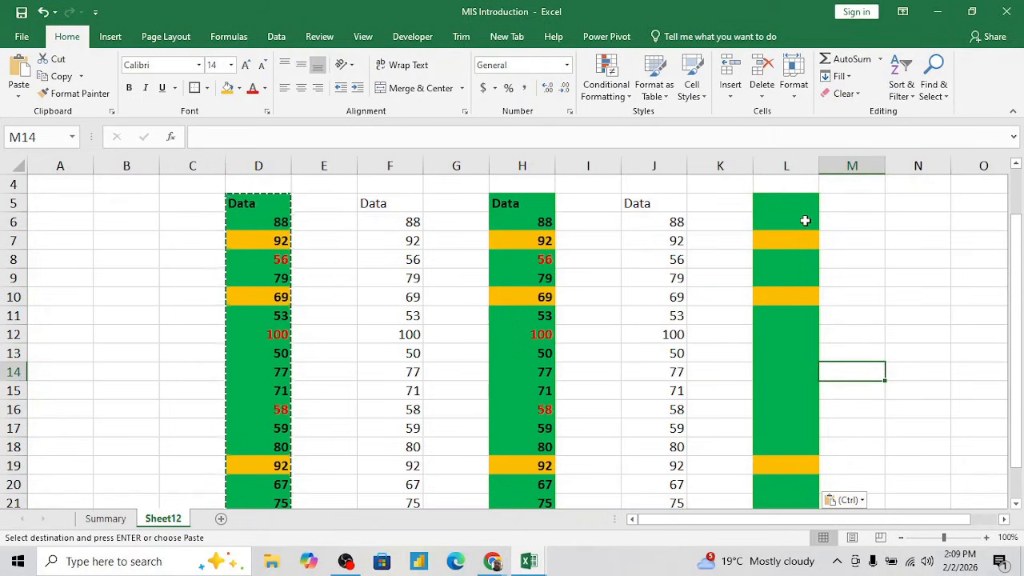
# - Paste the copied column at N5 using Paste Special with the Formulas option and no operation
pyautogui.click(891, 203)
pyautogui.hotkey('ctrl', 'alt', 'v')
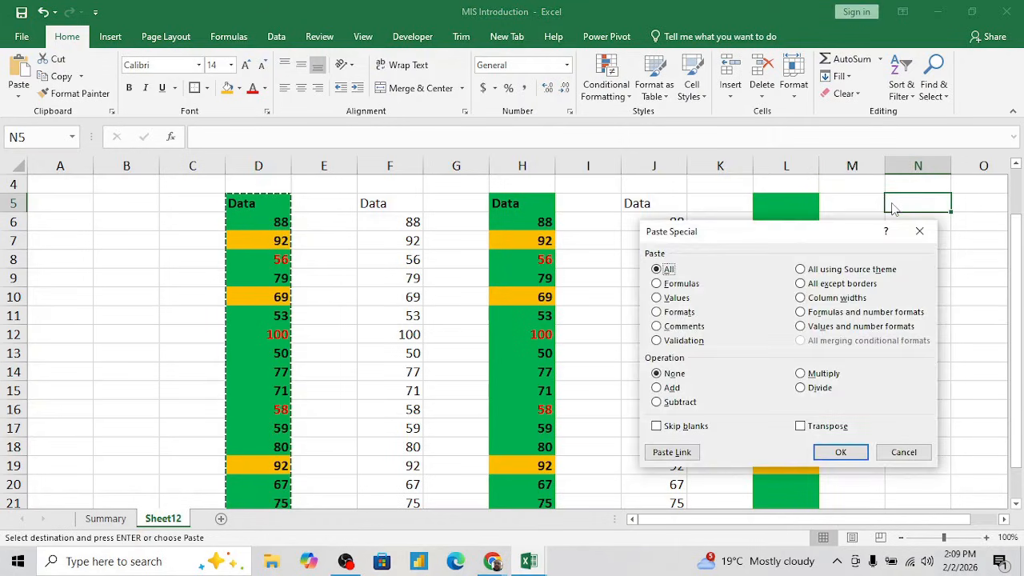
pyautogui.click(657, 285)
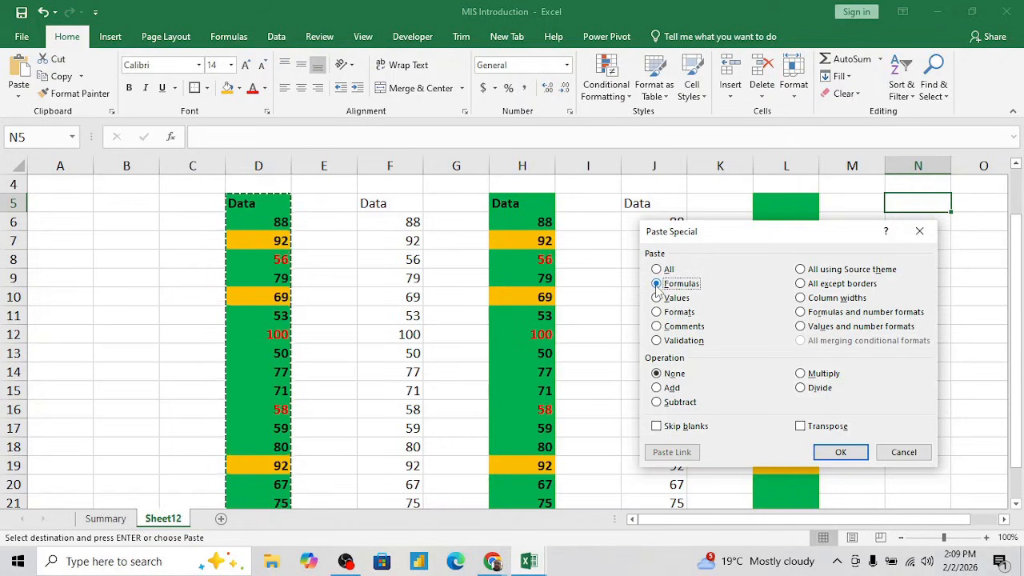
pyautogui.click(840, 453)
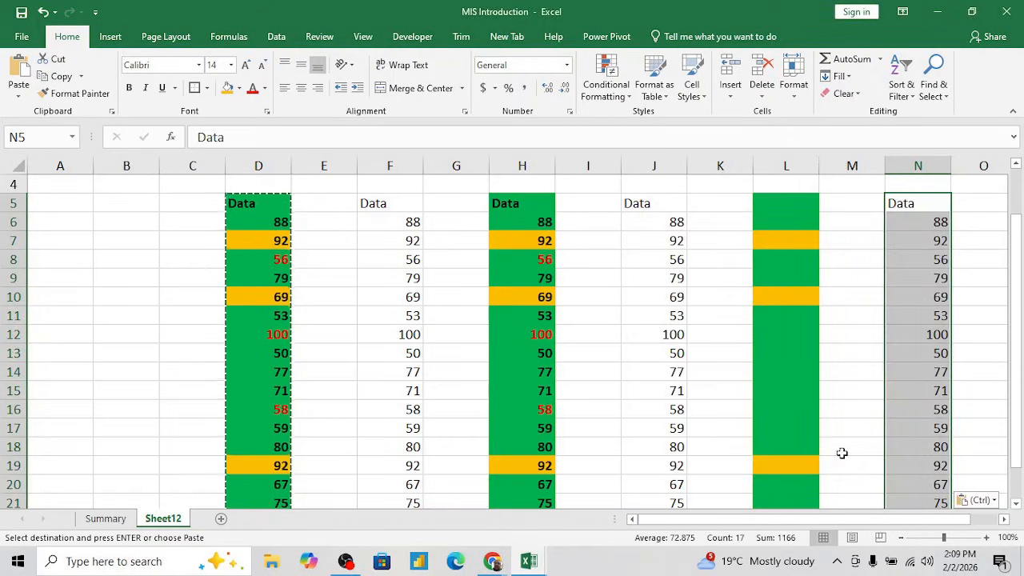
pyautogui.click(933, 235)
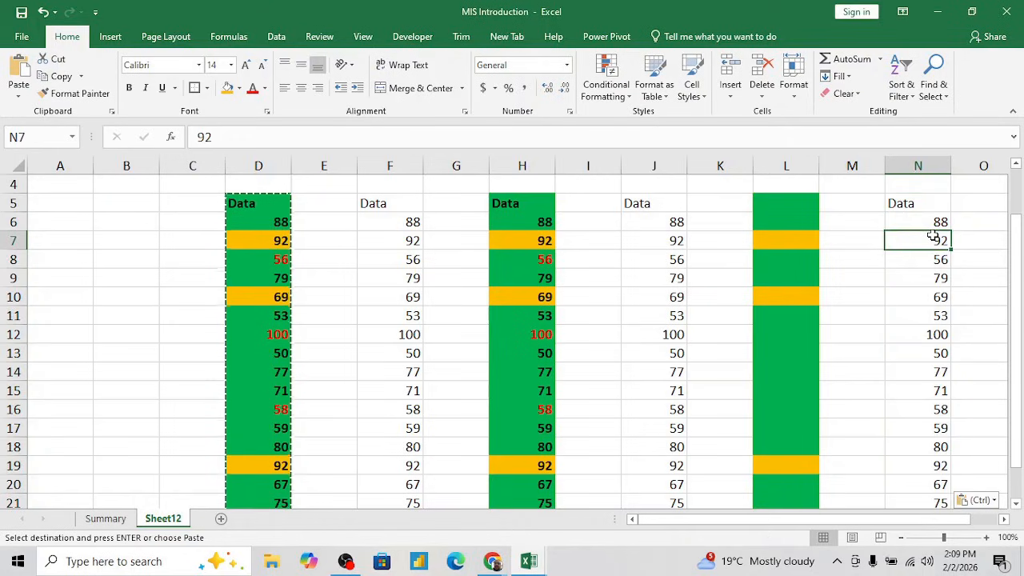
pyautogui.click(920, 205)
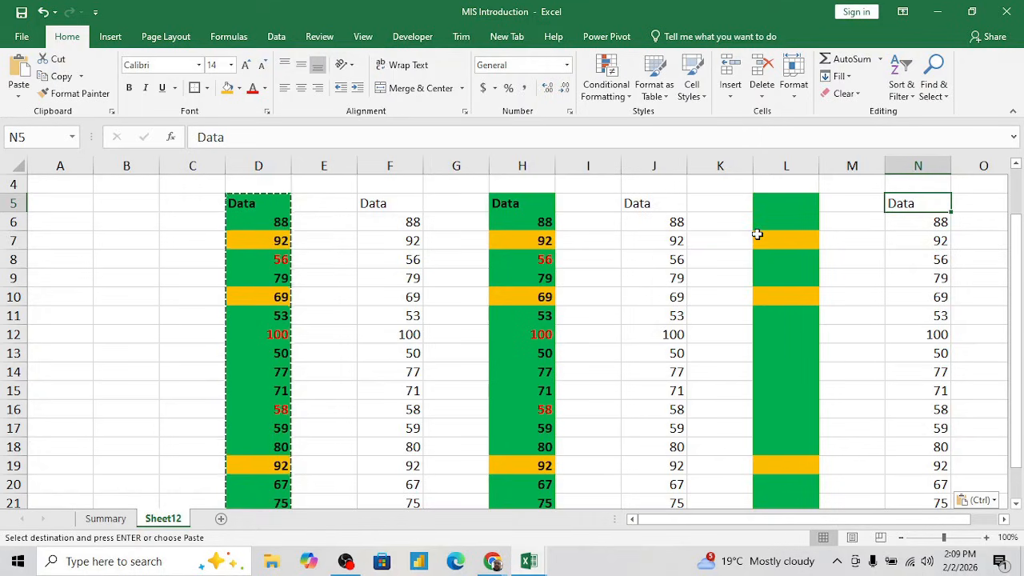
# - Insert a comment reading "Data" on cell D6 of the original Data column
pyautogui.hotkey('ctrl', 'alt', 'v')
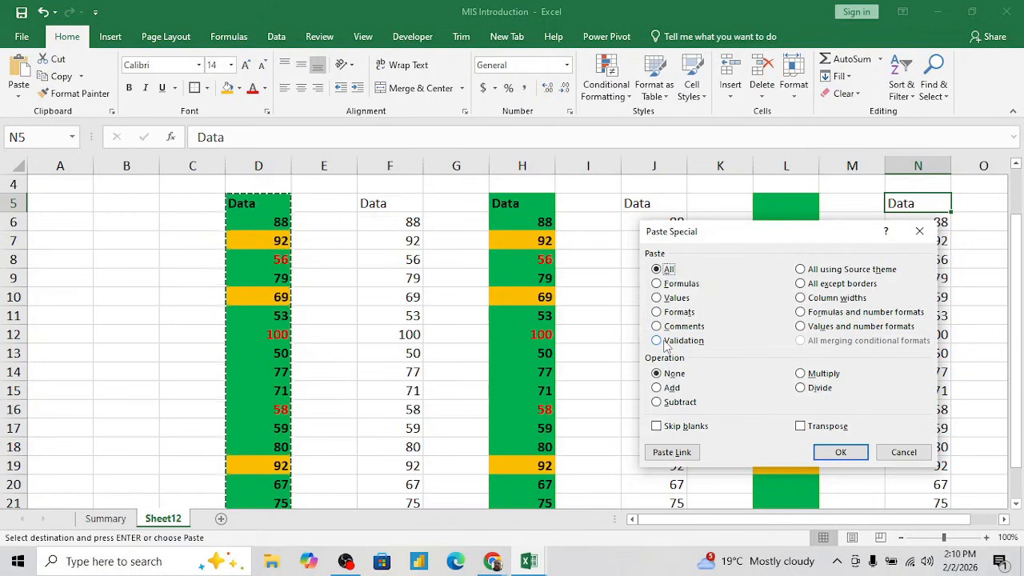
pyautogui.press('Escape')
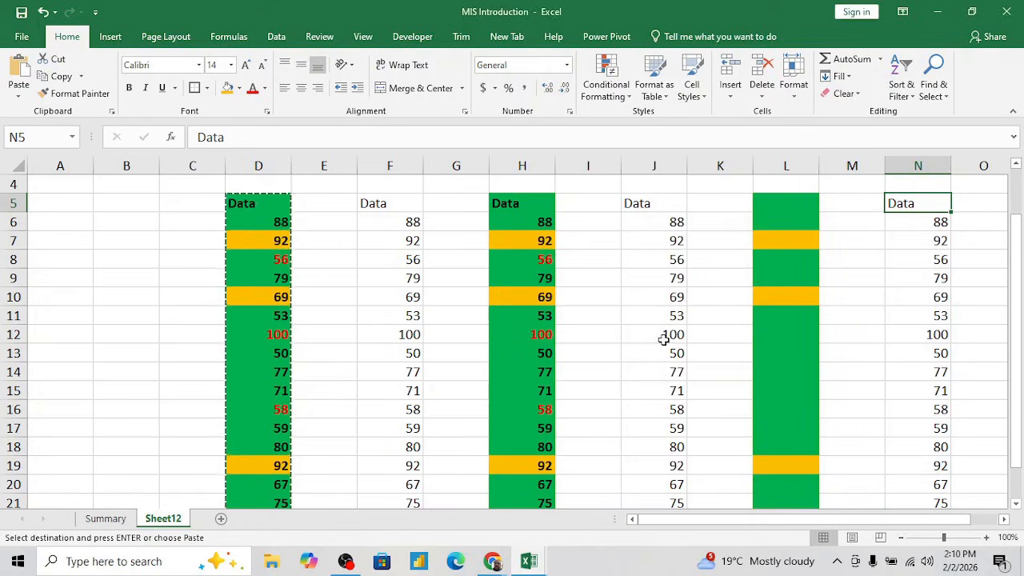
pyautogui.rightClick(256, 222)
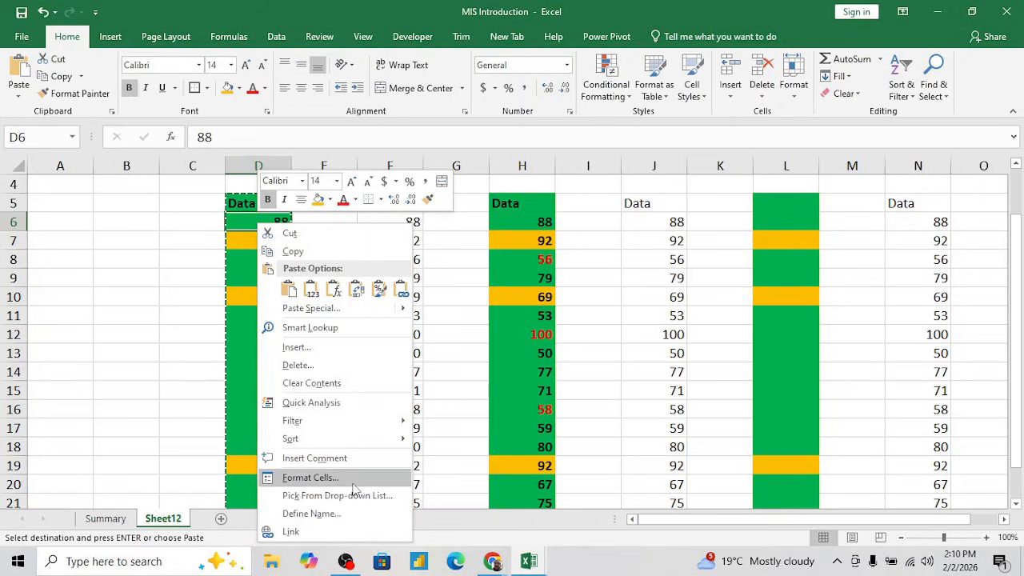
pyautogui.click(314, 458)
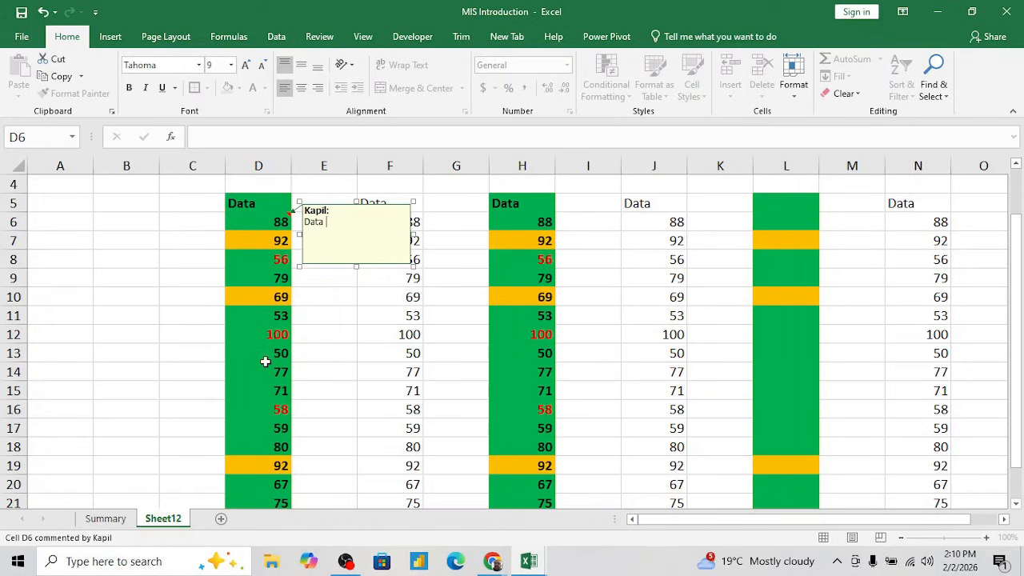
pyautogui.click(276, 337)
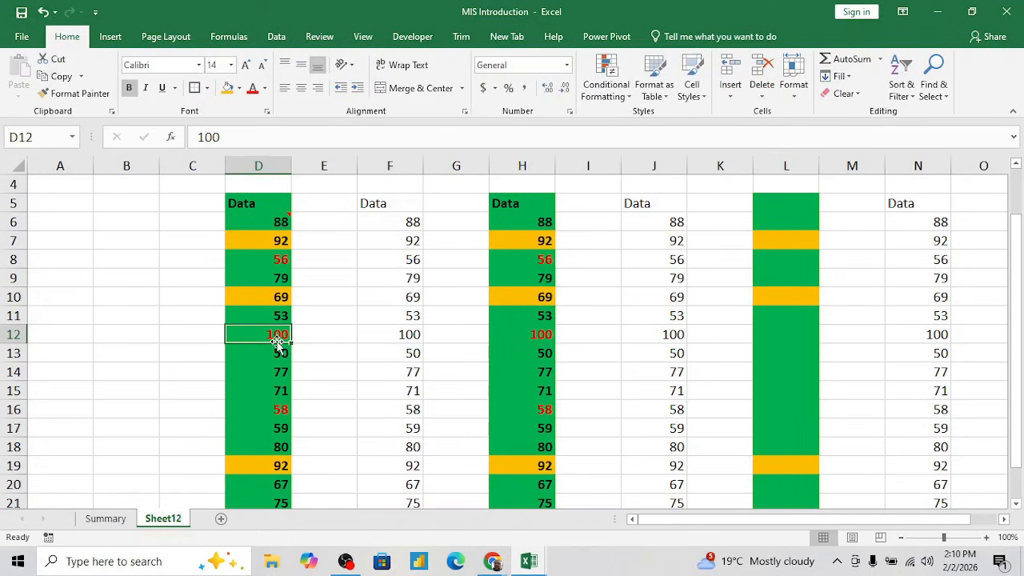
# - Insert a comment reading "Max number" on cell D12
pyautogui.rightClick(273, 335)
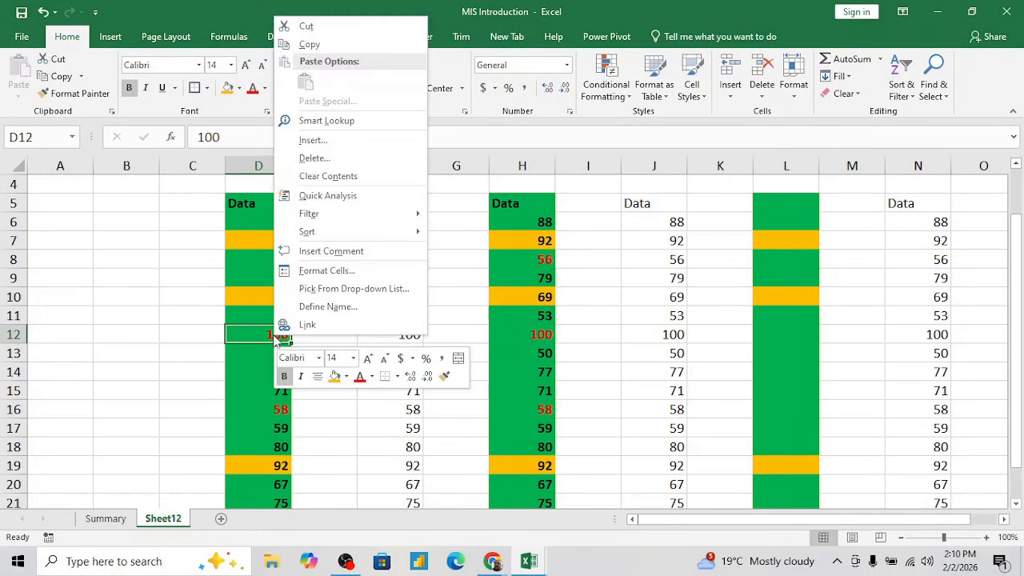
pyautogui.click(328, 253)
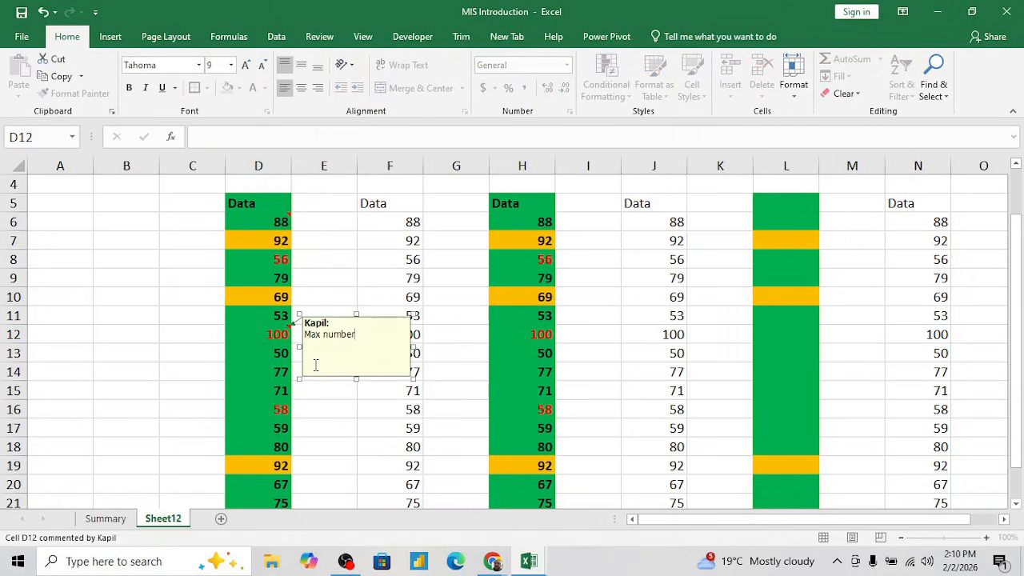
pyautogui.click(297, 407)
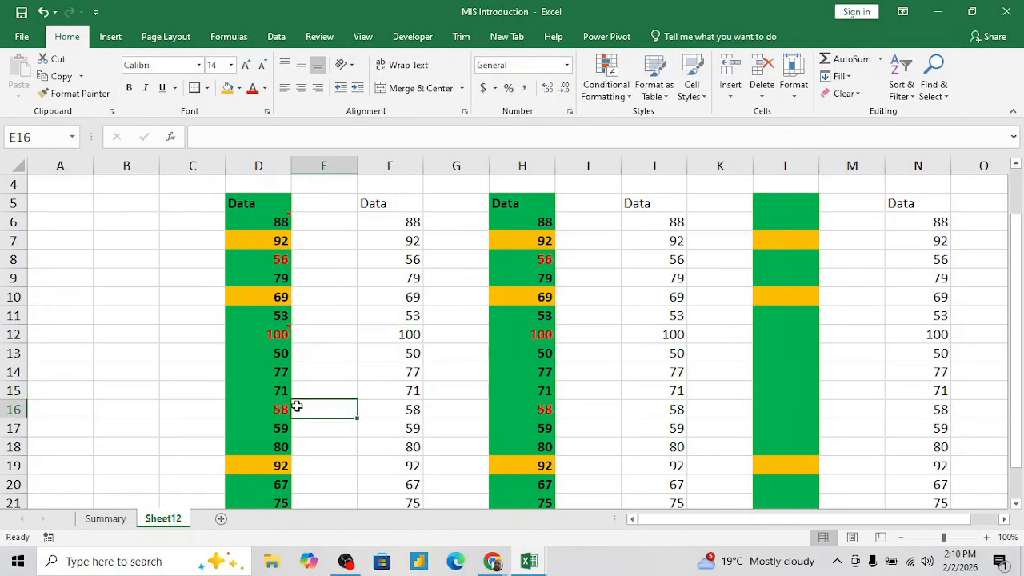
# - Copy the original formatted Data column, D5:D21
pyautogui.click(270, 204)
pyautogui.hotkey('ctrl', 'shift', 'Down')
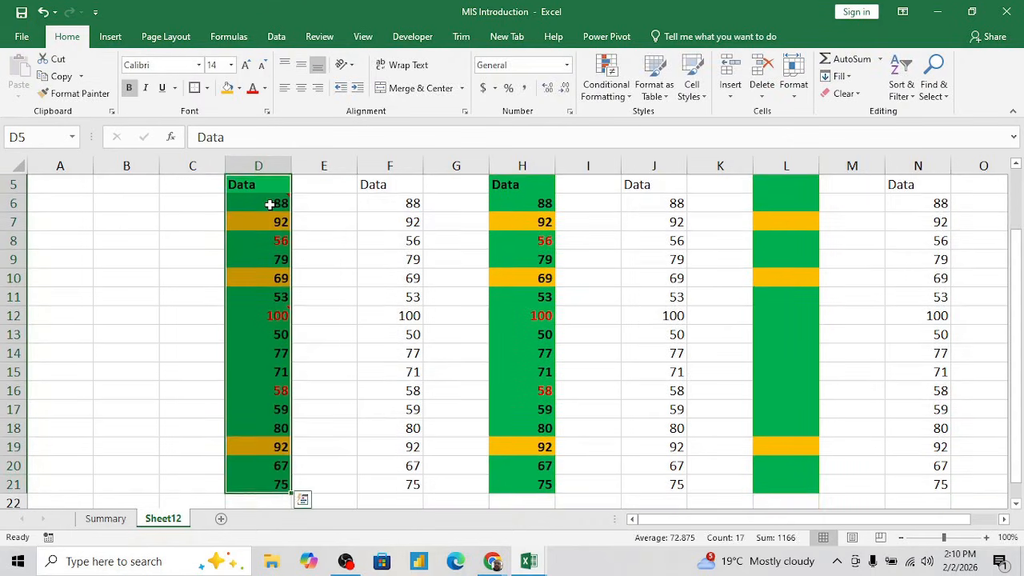
pyautogui.hotkey('ctrl', 'c')
# - Paste only the comments of the copied column at P5 using Paste Special
pyautogui.press('Up')
pyautogui.press('Right')
pyautogui.press('Right')
pyautogui.press('Down')
pyautogui.press('Right')
pyautogui.press('Right')
pyautogui.press('Right')
pyautogui.press('Right')
pyautogui.press('Right')
pyautogui.press('Right')
pyautogui.press('Right')
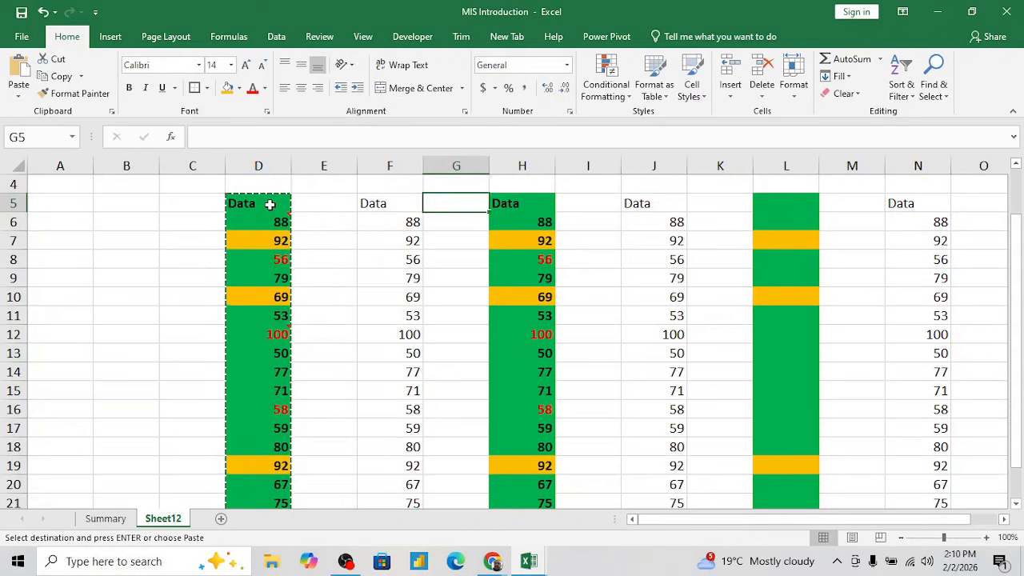
pyautogui.press('Right')
pyautogui.press('Right')
pyautogui.press('Right')
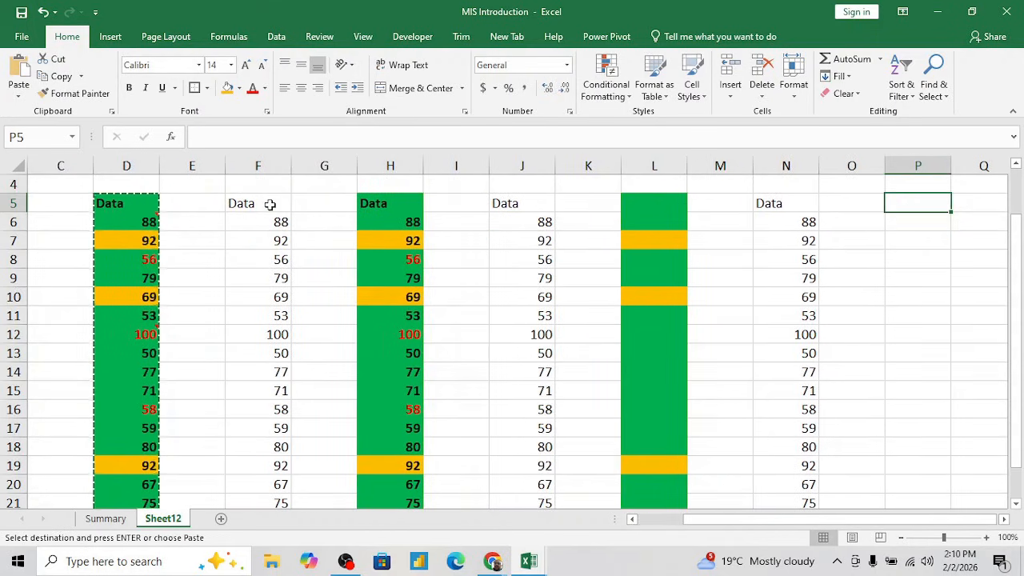
pyautogui.hotkey('ctrl', 'alt', 'v')
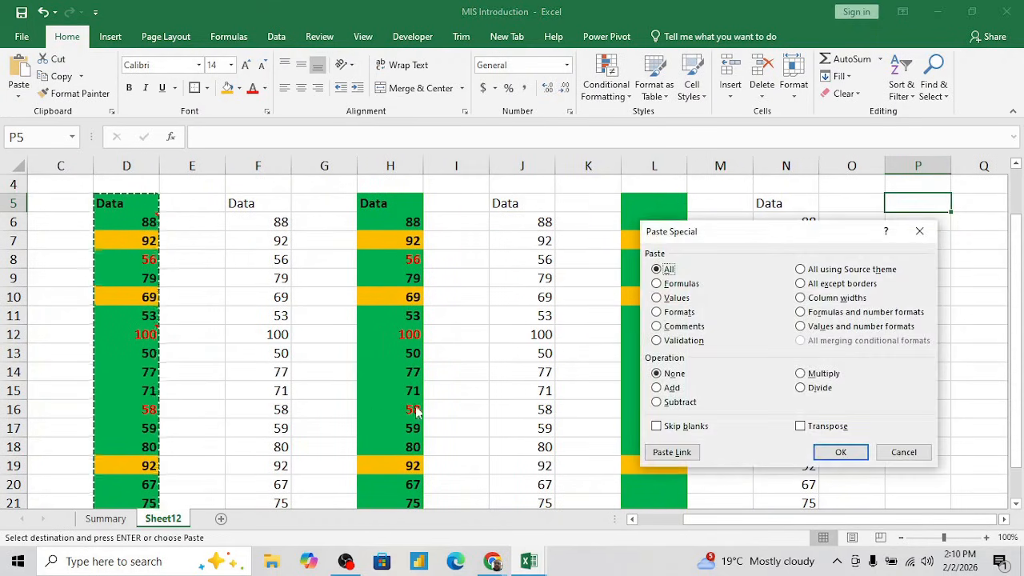
pyautogui.click(656, 328)
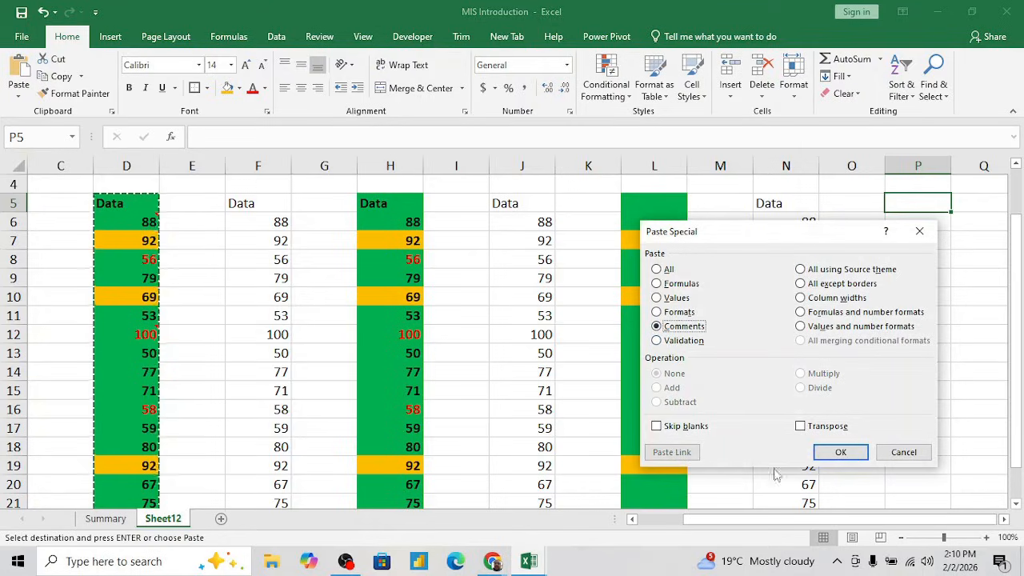
pyautogui.click(831, 452)
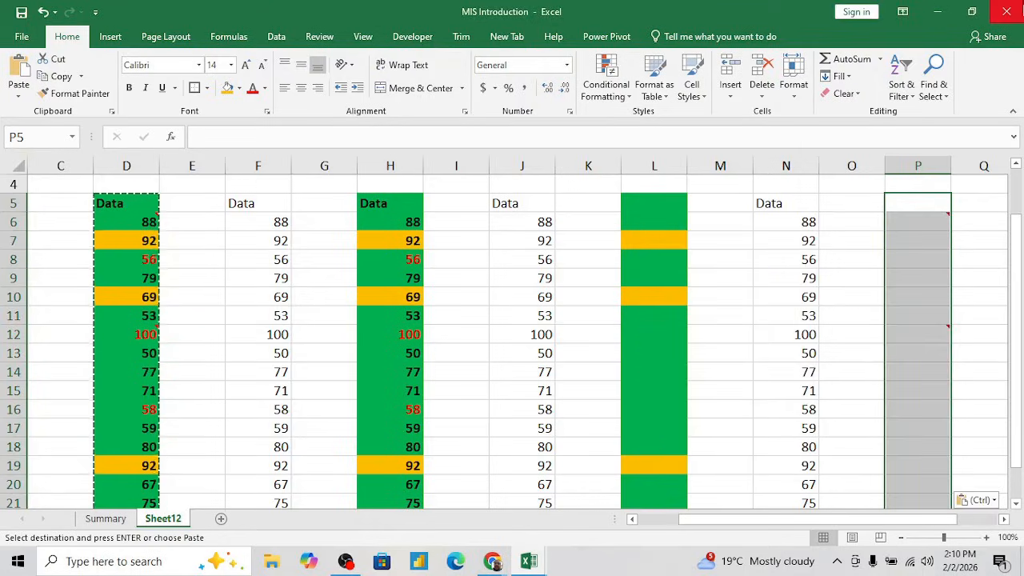
# - Check the pasted comments on cells P6 and P12
pyautogui.click(902, 265)
pyautogui.moveTo(930, 216)
pyautogui.press('Up')
pyautogui.press('Up')
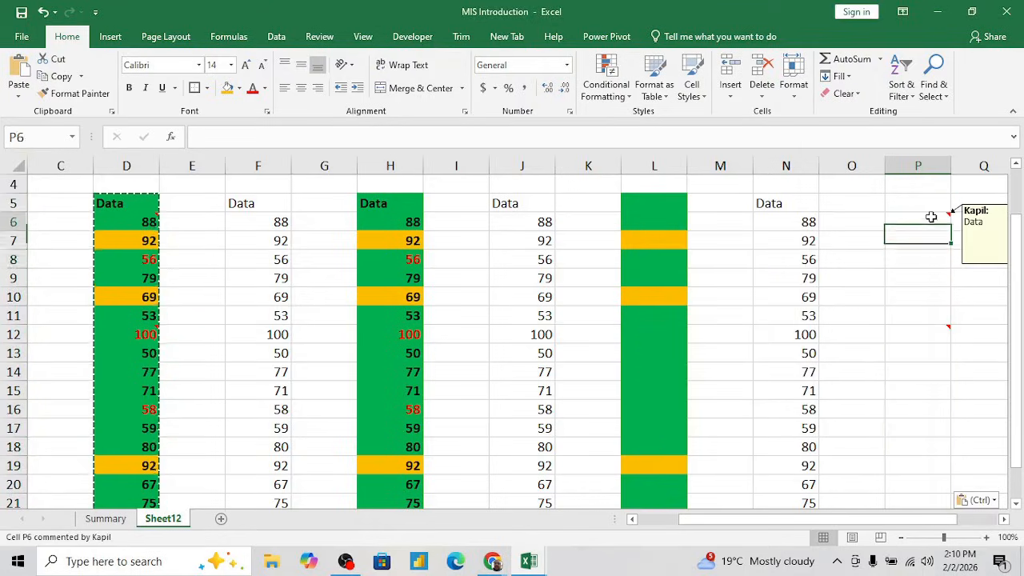
pyautogui.press('Escape')
pyautogui.press('Right')
pyautogui.press('Right')
pyautogui.press('Right')
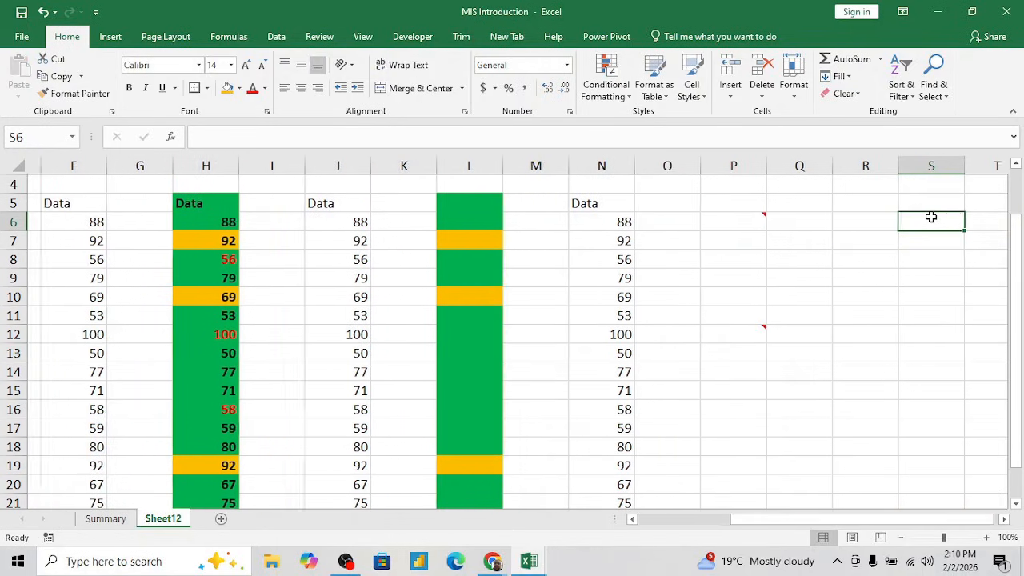
pyautogui.click(737, 332)
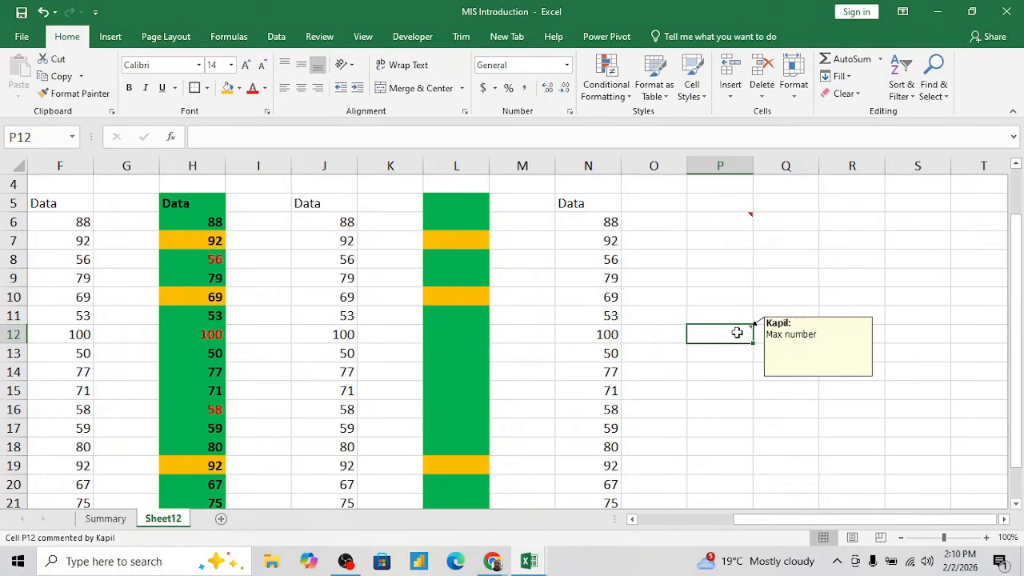
pyautogui.click(605, 313)
pyautogui.press('Left')
pyautogui.press('Left')
pyautogui.press('Left')
pyautogui.press('Left')
pyautogui.press('Left')
pyautogui.press('Left')
pyautogui.press('Left')
pyautogui.press('Left')
pyautogui.press('Left')
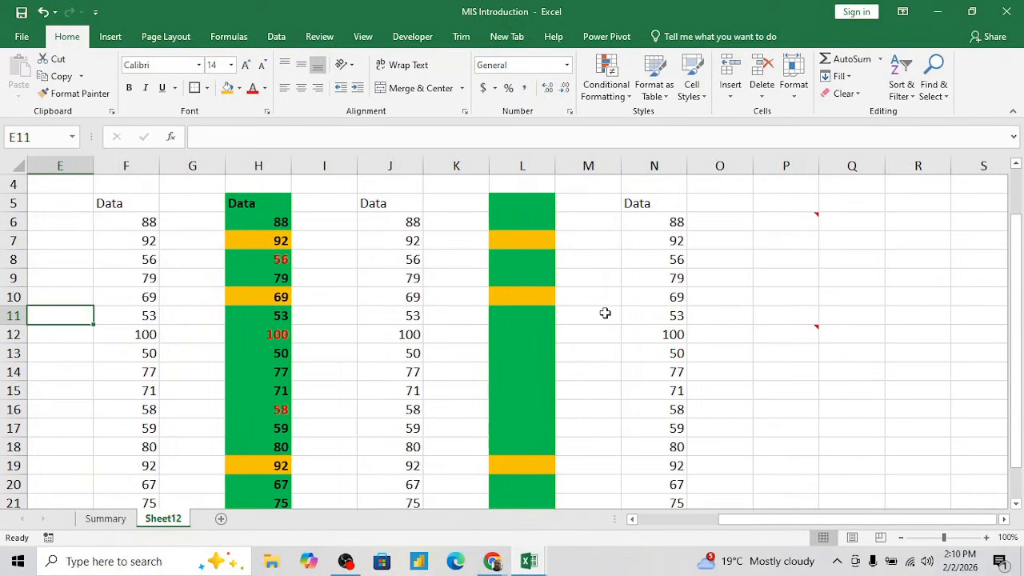
pyautogui.click(103, 204)
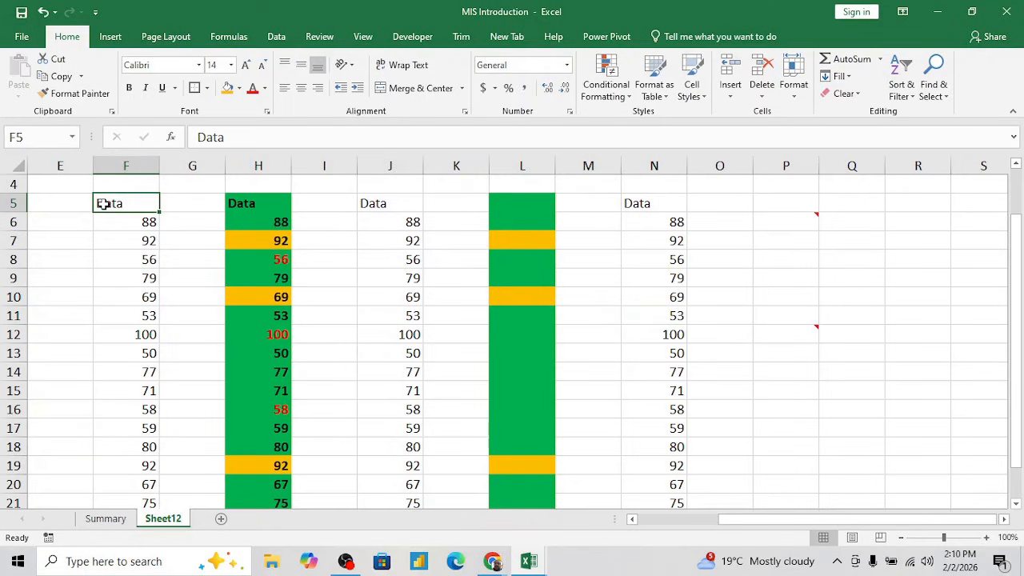
pyautogui.hotkey('ctrl', 'shift', 'Down')
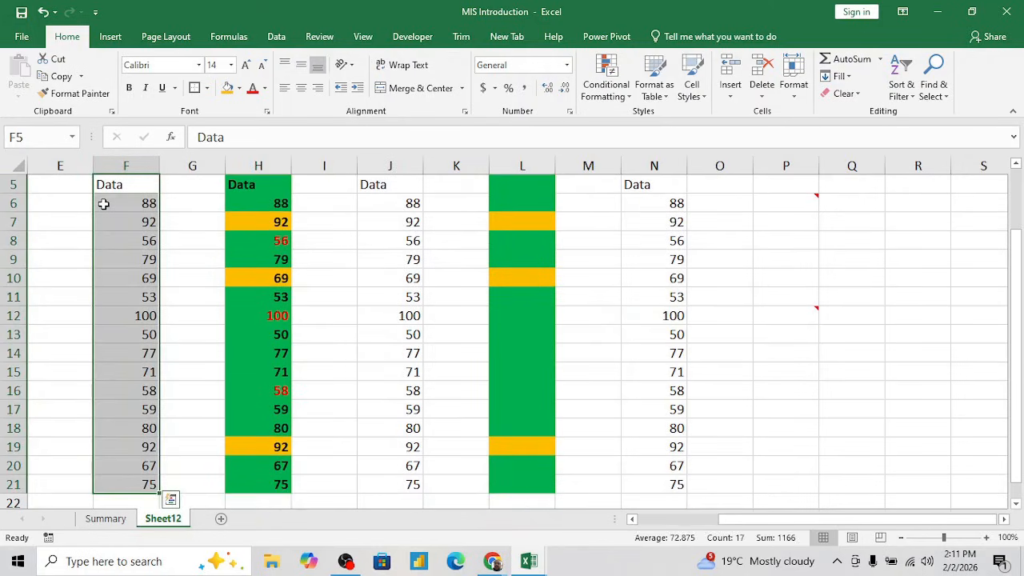
pyautogui.hotkey('ctrl', 'c')
pyautogui.press('Up')
pyautogui.press('Down')
pyautogui.hotkey('ctrl', 'Right')
pyautogui.hotkey('ctrl', 'Right')
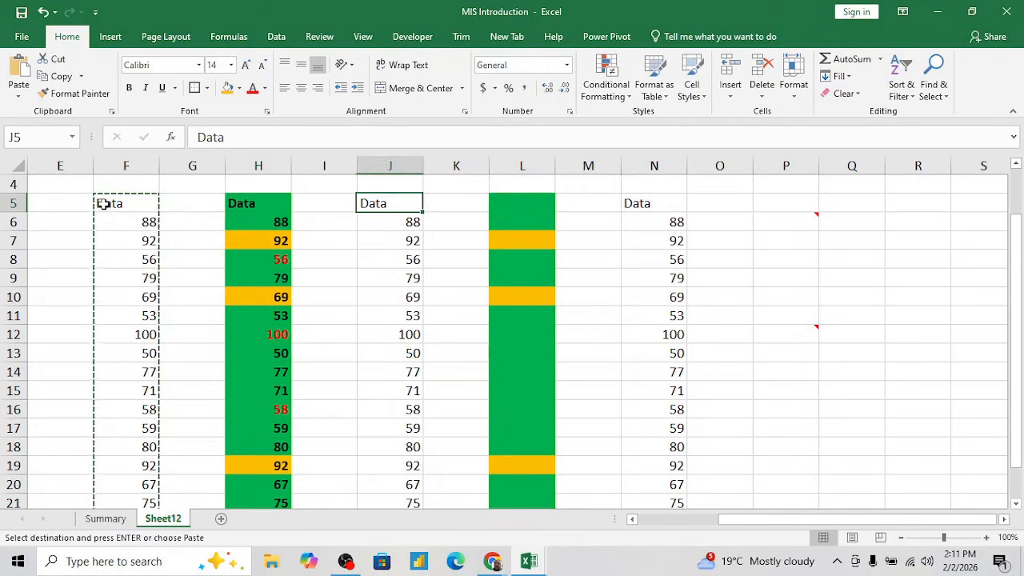
pyautogui.press('Right')
pyautogui.press('Right')
pyautogui.press('Right')
pyautogui.press('Right')
pyautogui.press('Right')
pyautogui.press('Right')
pyautogui.press('Right')
pyautogui.press('Right')
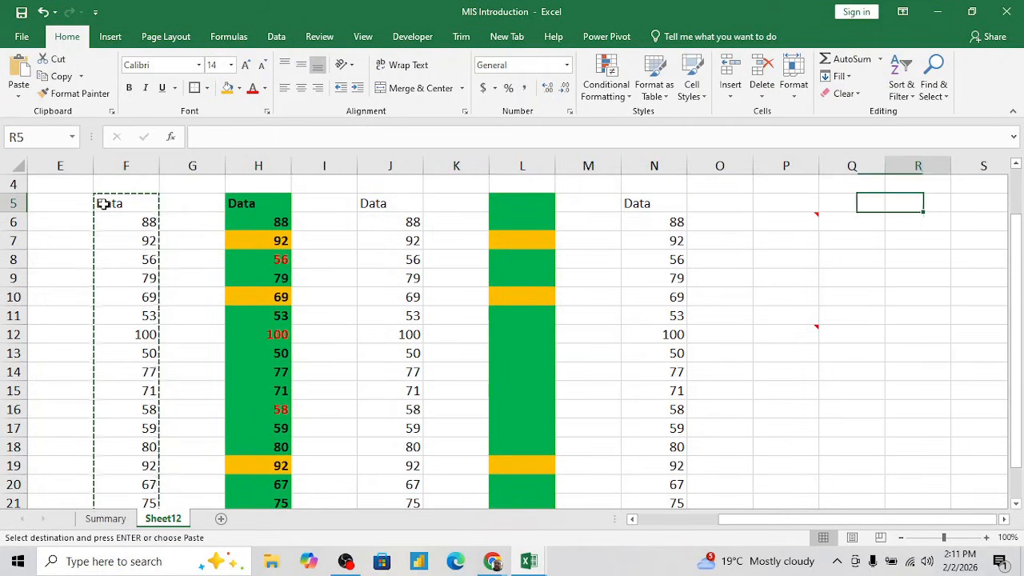
pyautogui.press('Right')
pyautogui.press('Right')
pyautogui.press('Right')
pyautogui.press('Right')
pyautogui.press('Left')
pyautogui.press('Left')
pyautogui.press('Left')
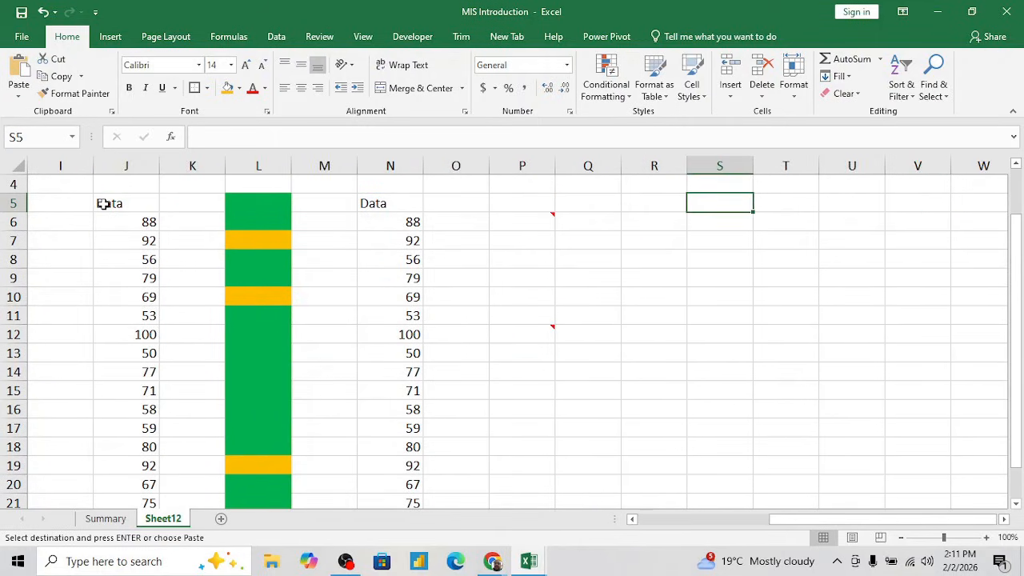
pyautogui.press('Left')
pyautogui.press('Left')
pyautogui.press('Left')
pyautogui.press('Left')
pyautogui.press('Left')
pyautogui.press('Left')
pyautogui.press('Left')
pyautogui.press('Left')
pyautogui.press('Left')
pyautogui.press('Left')
pyautogui.press('Left')
pyautogui.press('Left')
pyautogui.press('Left')
pyautogui.press('Left')
pyautogui.press('Left')
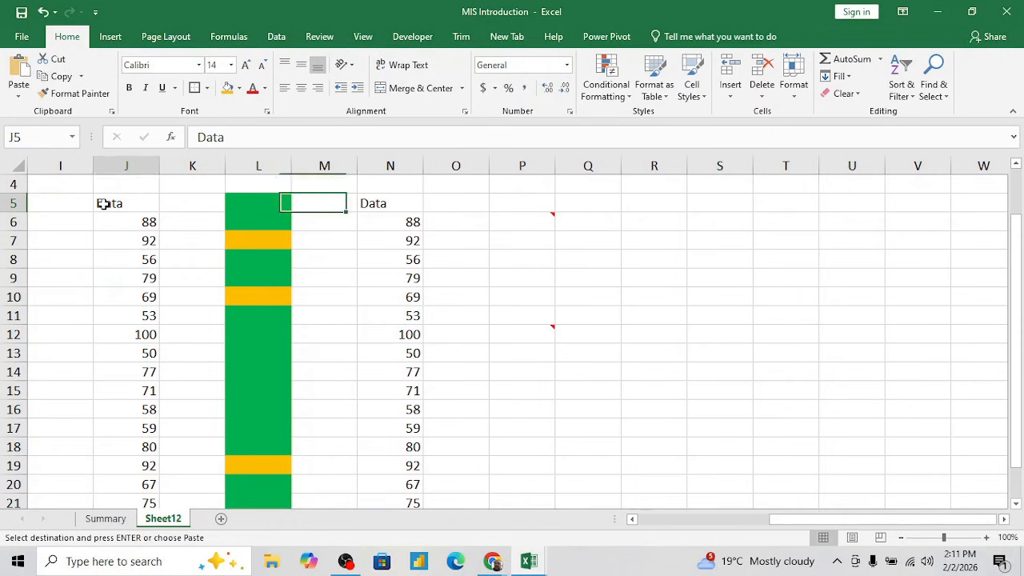
pyautogui.press('Left')
pyautogui.press('Left')
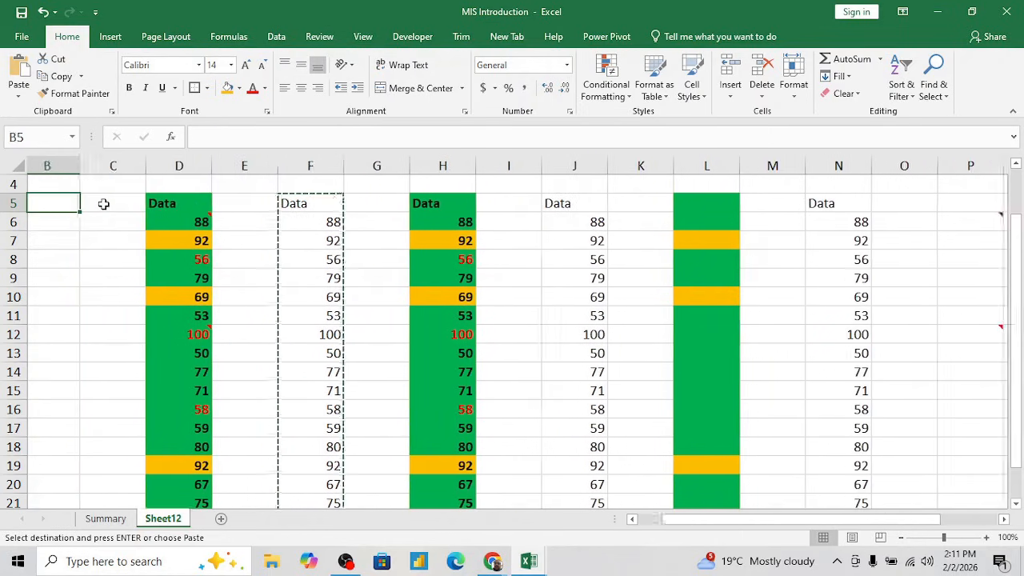
pyautogui.press('Right')
pyautogui.press('Right')
pyautogui.press('Right')
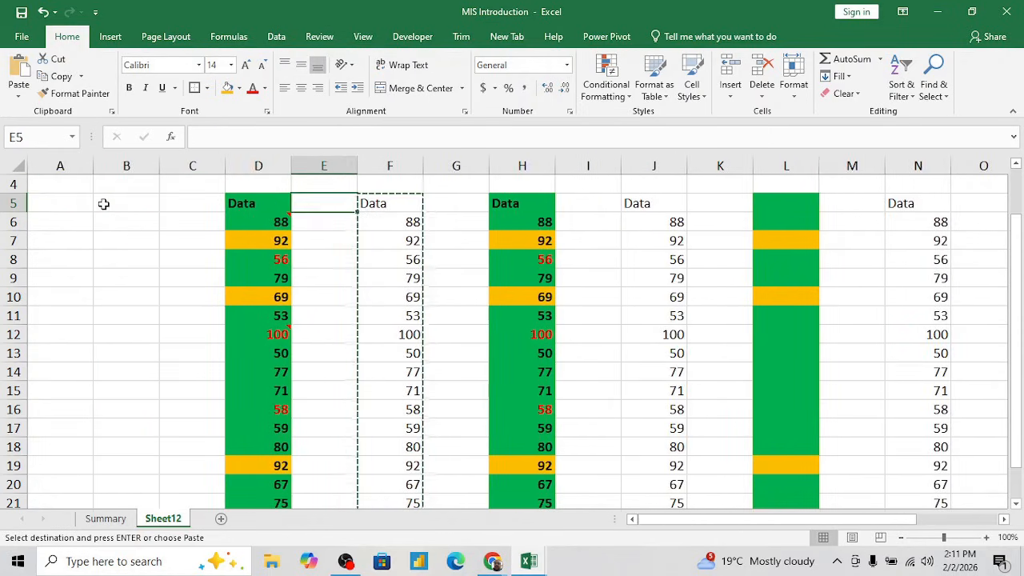
pyautogui.press('Right')
pyautogui.press('Left')
pyautogui.press('Left')
pyautogui.press('Left')
pyautogui.press('Left')
pyautogui.press('Left')
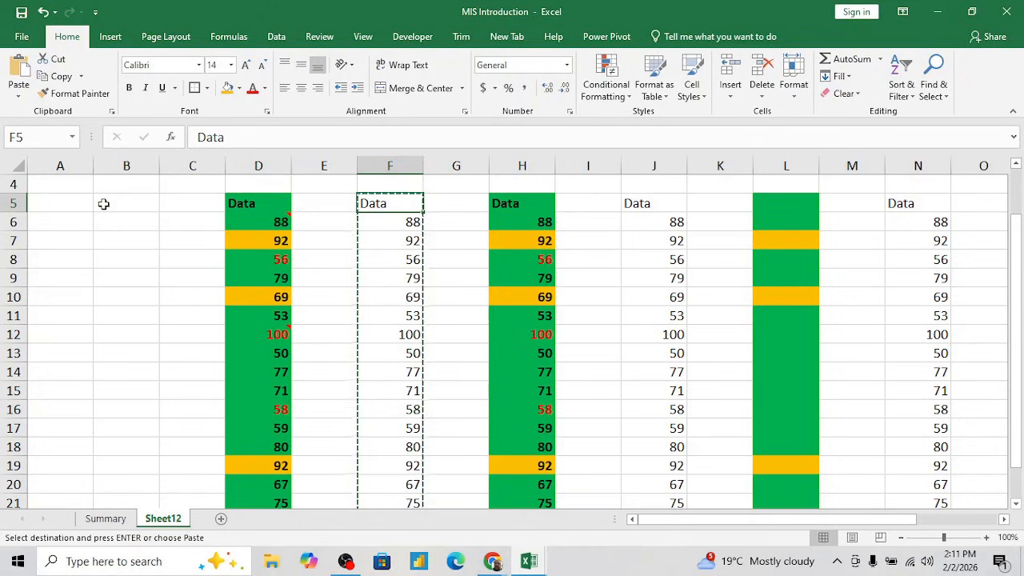
# - Enter data, 88 and 92 across cells A5:C5 as an example of a horizontal layout
pyautogui.write('data')
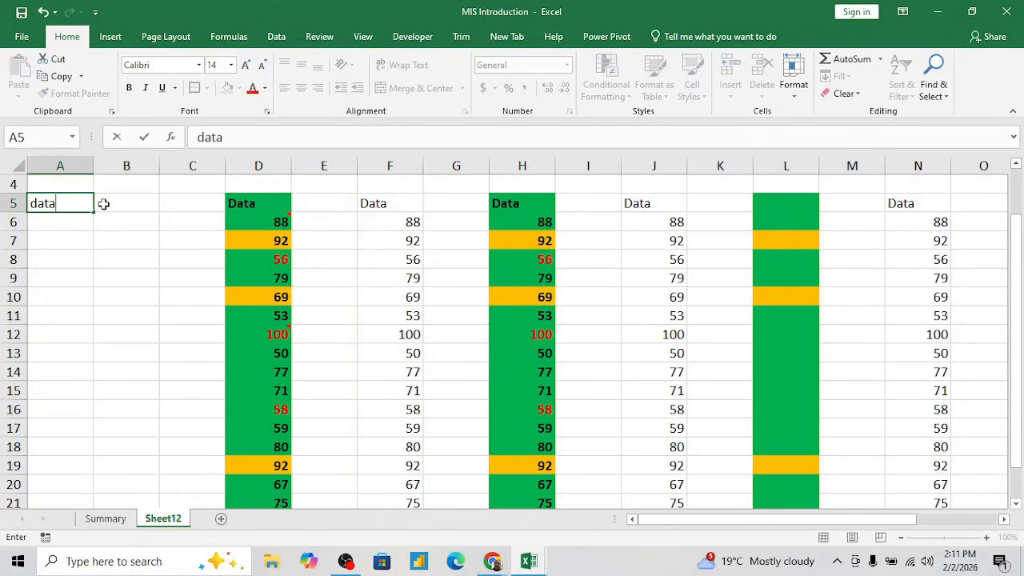
pyautogui.press('Right')
pyautogui.press('Right')
pyautogui.press('Left')
pyautogui.write('88')
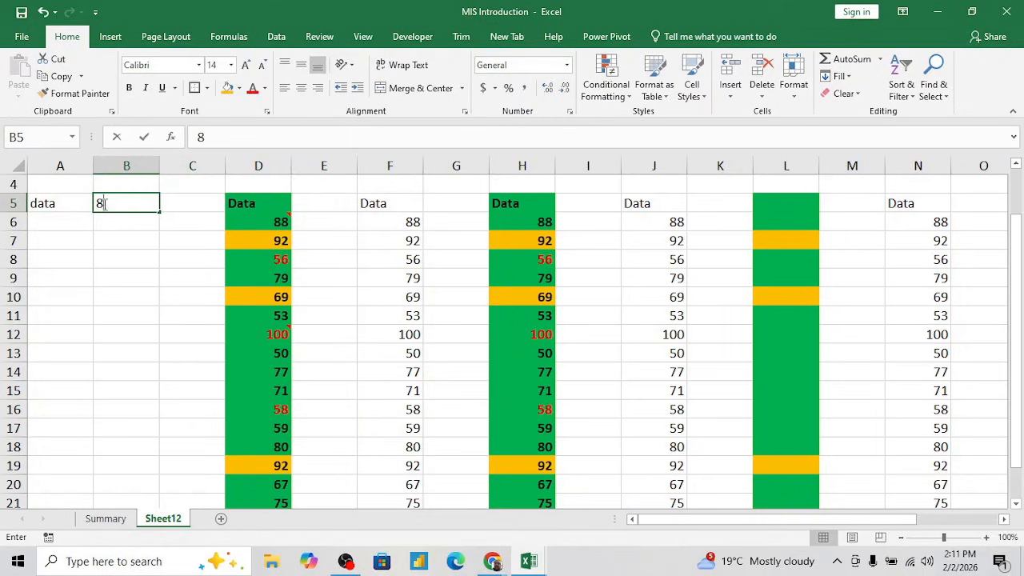
pyautogui.press('Right')
pyautogui.write('9')
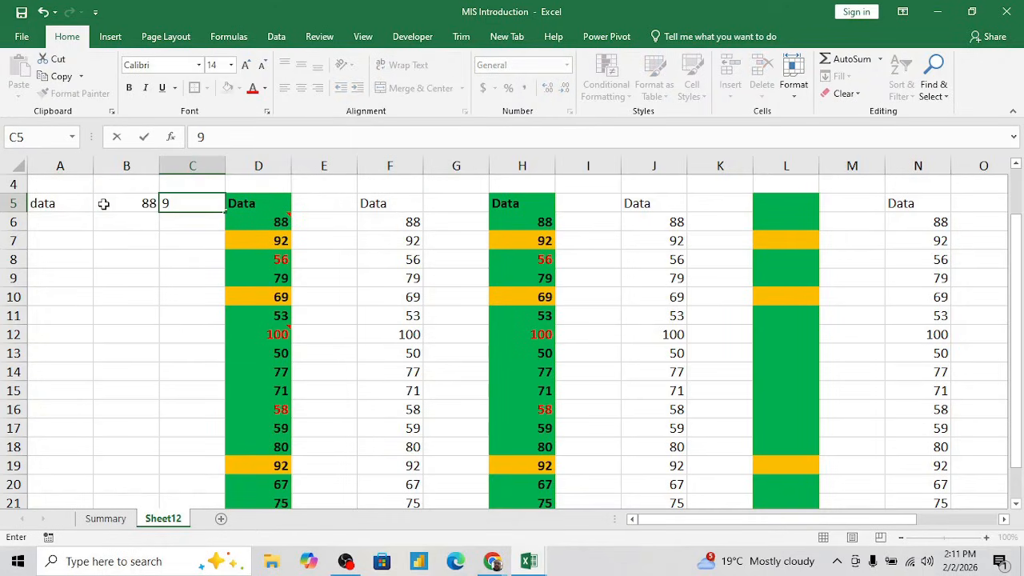
pyautogui.write('2')
pyautogui.press('Right')
# - Clear the example entries from cells A5:C5
pyautogui.press('Left')
pyautogui.press('Left')
pyautogui.press('Left')
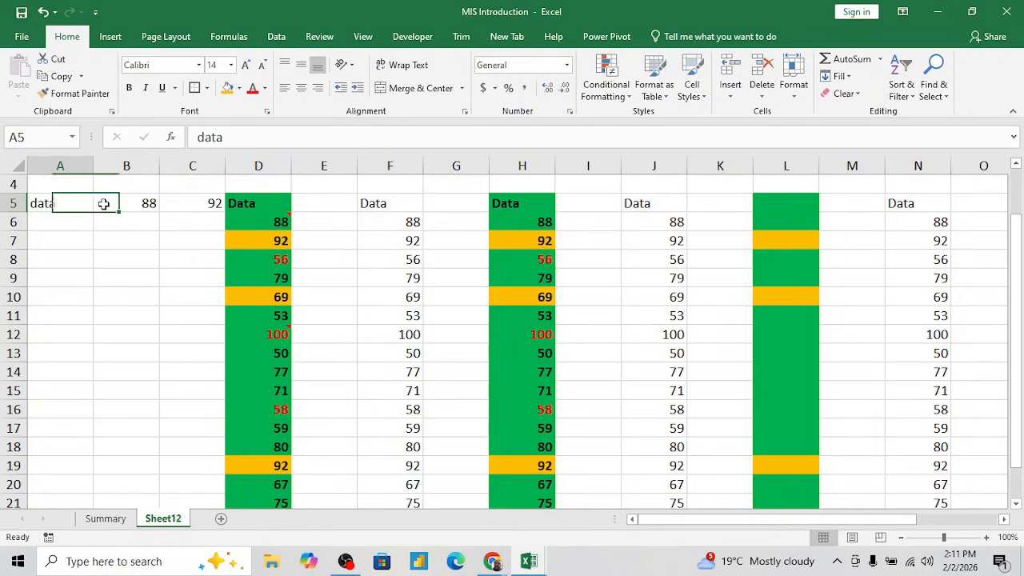
pyautogui.hotkey('shift', 'Right')
pyautogui.hotkey('shift', 'Right')
pyautogui.press('Delete')
# - Copy the unformatted Data column, F5:F21
pyautogui.click(103, 203)
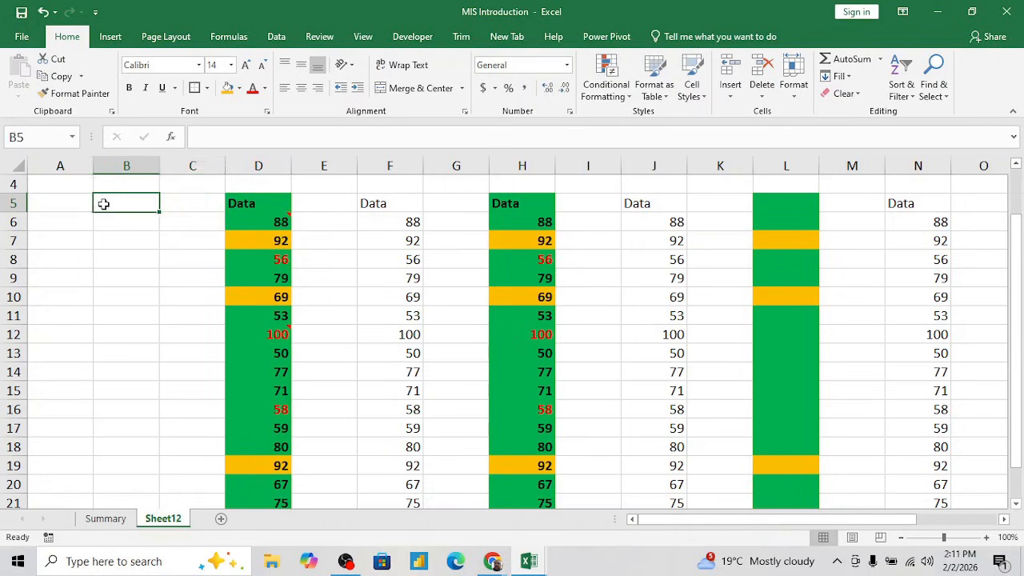
pyautogui.press('Right')
pyautogui.press('Right')
pyautogui.press('Right')
pyautogui.press('Right')
pyautogui.hotkey('ctrl', 'shift', 'Down')
pyautogui.hotkey('ctrl', 'c')
# - Paste the copied column as a row starting at S5 using Paste Special with Values and Transpose
pyautogui.press('Up')
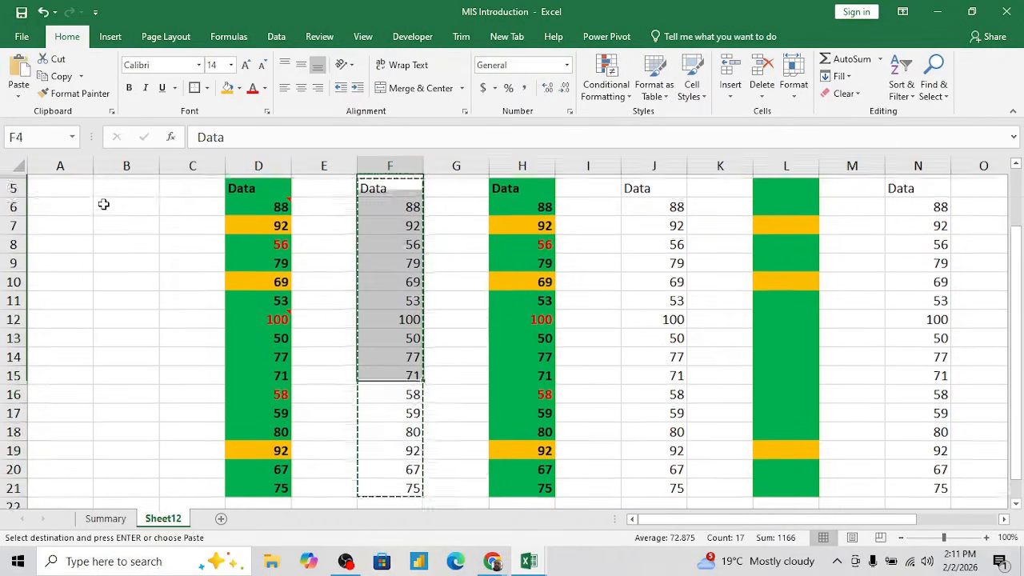
pyautogui.press('Down')
pyautogui.press('Right')
pyautogui.press('Right')
pyautogui.press('Right')
pyautogui.press('Right')
pyautogui.press('Right')
pyautogui.press('Right')
pyautogui.press('Right')
pyautogui.press('Right')
pyautogui.press('Right')
pyautogui.press('Right')
pyautogui.press('Right')
pyautogui.press('Right')
pyautogui.press('Right')
pyautogui.press('Right')
pyautogui.press('Right')
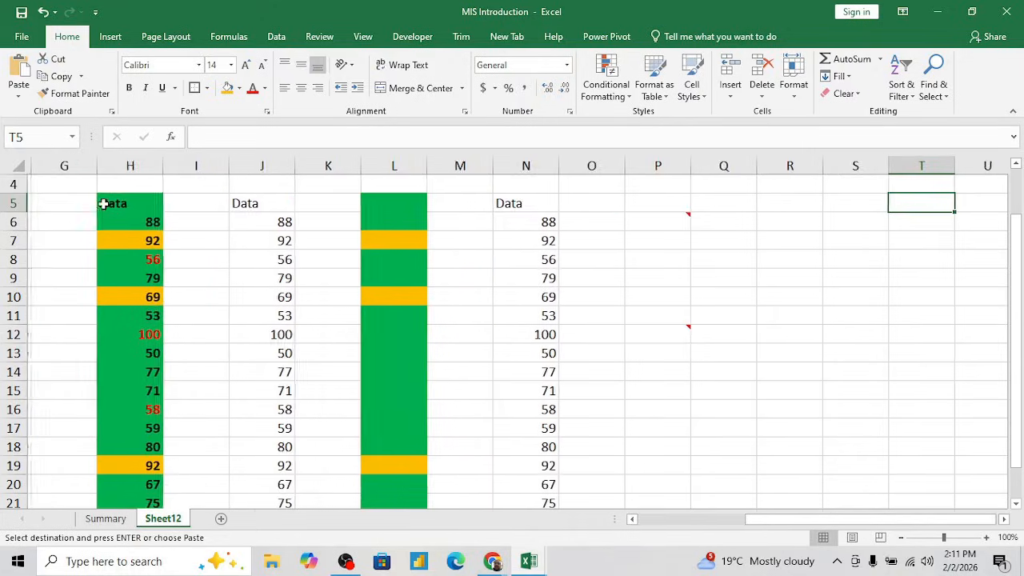
pyautogui.press('Left')
pyautogui.press('Left')
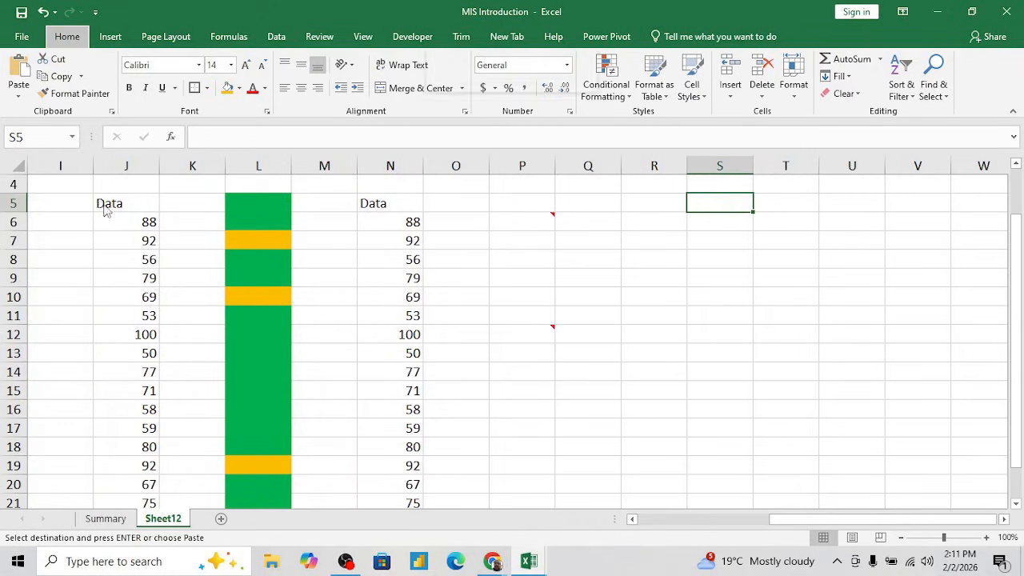
pyautogui.hotkey('ctrl', 'alt', 'v')
pyautogui.press('v')
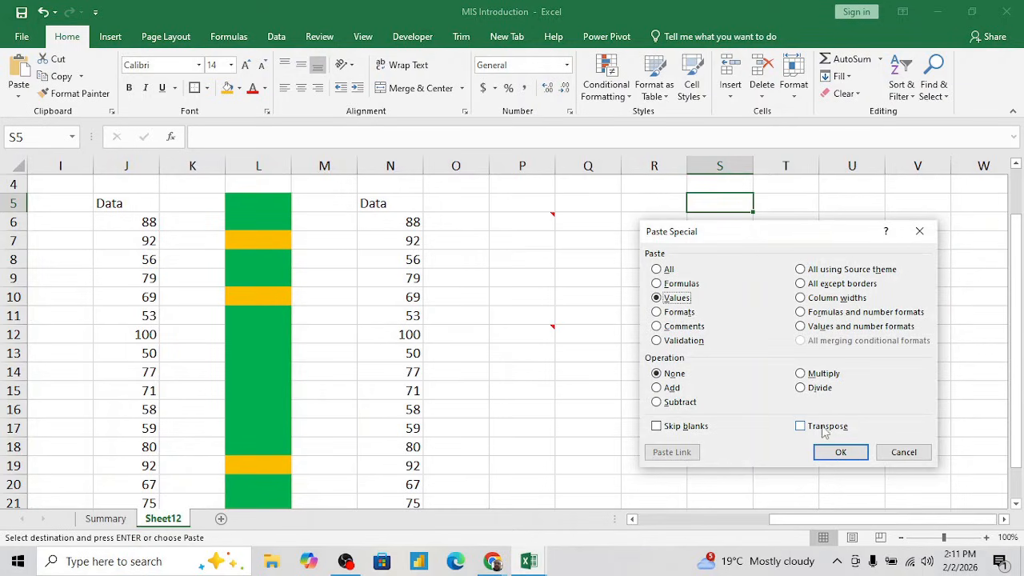
pyautogui.click(800, 426)
pyautogui.click(840, 453)
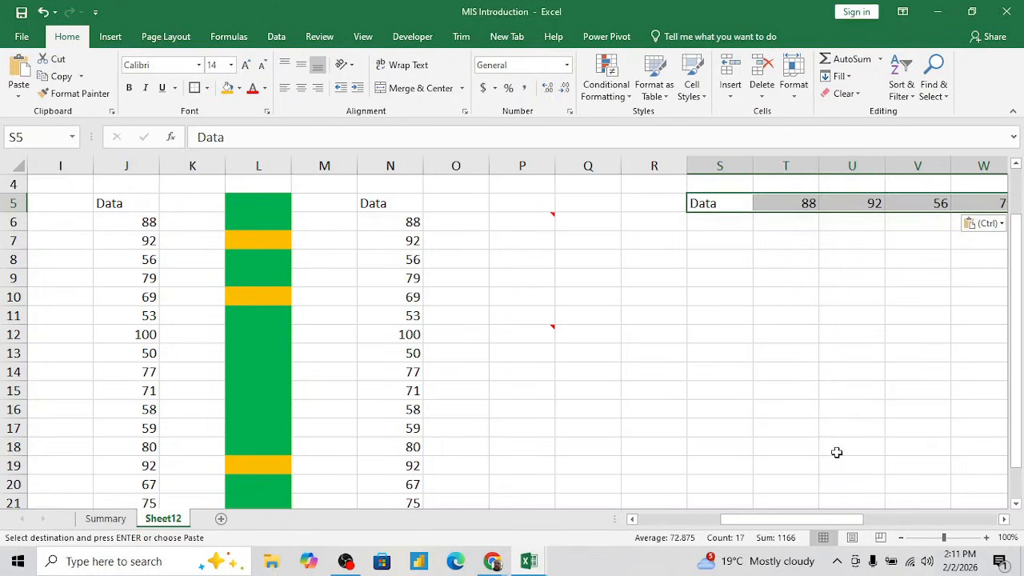
# - Enter the note "Alt+E+s" in cell O4 above the pasted columns
pyautogui.click(780, 200)
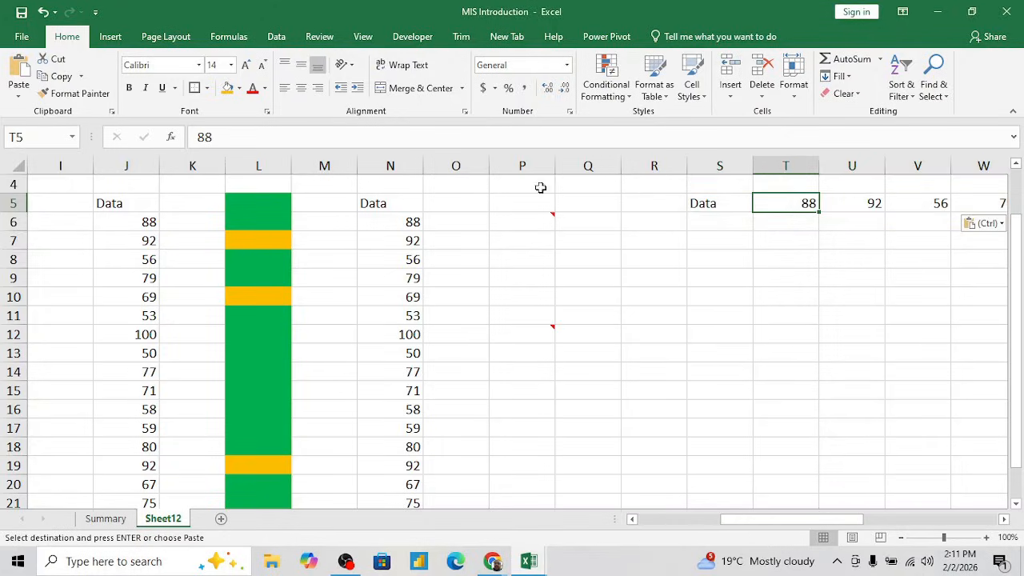
pyautogui.click(473, 185)
pyautogui.write('Alt+E+s')
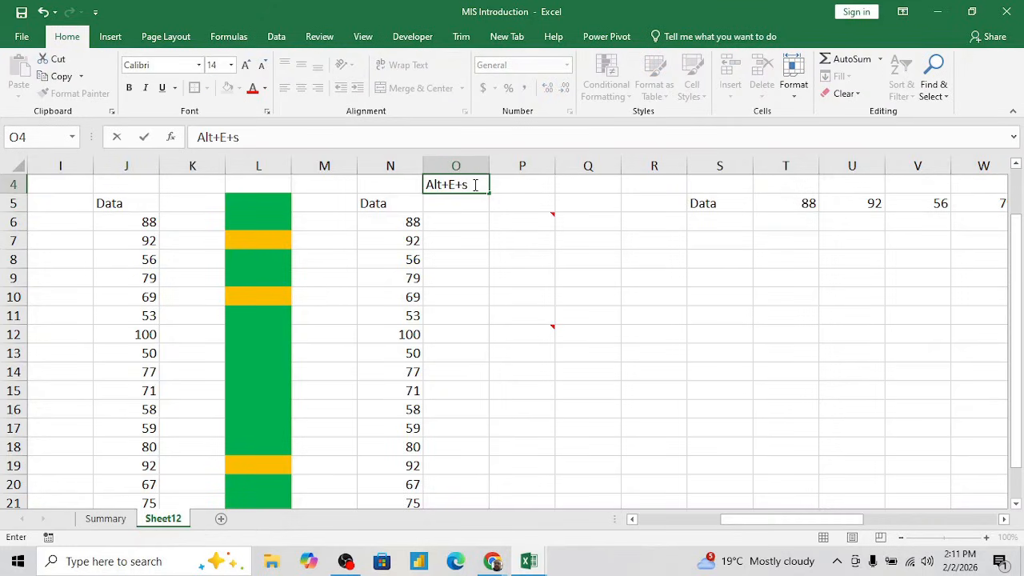
pyautogui.press('Return')
pyautogui.click(474, 184)
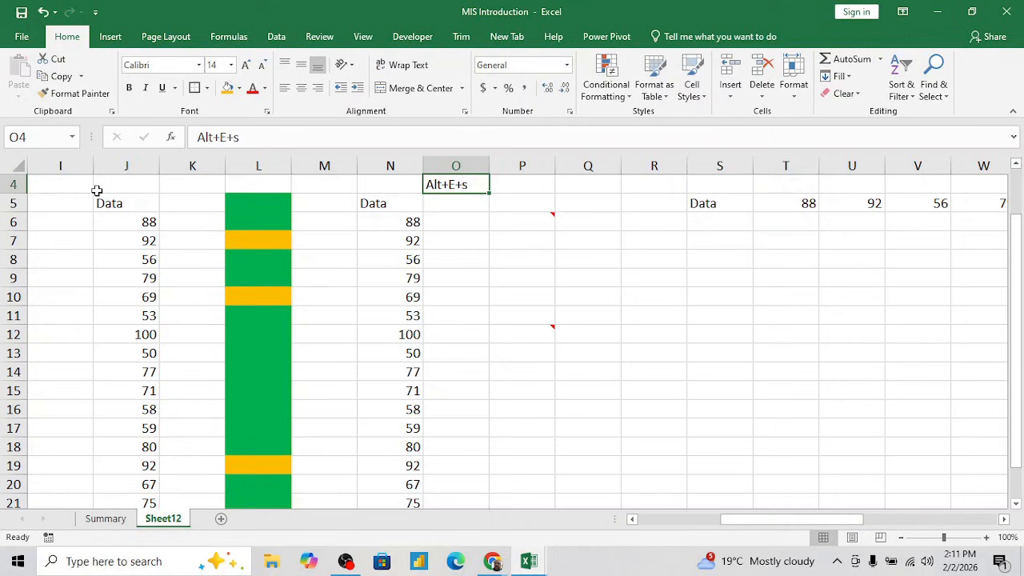
# - Copy the Data column N5:N21 and view the available paste options
pyautogui.click(417, 199)
pyautogui.hotkey('ctrl', 'shift', 'Down')
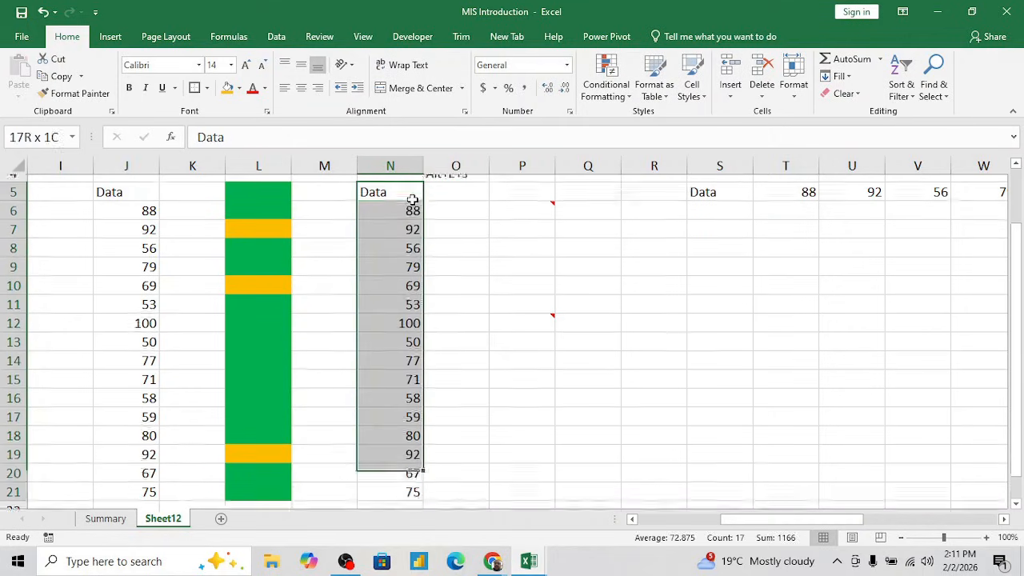
pyautogui.hotkey('ctrl', 'c')
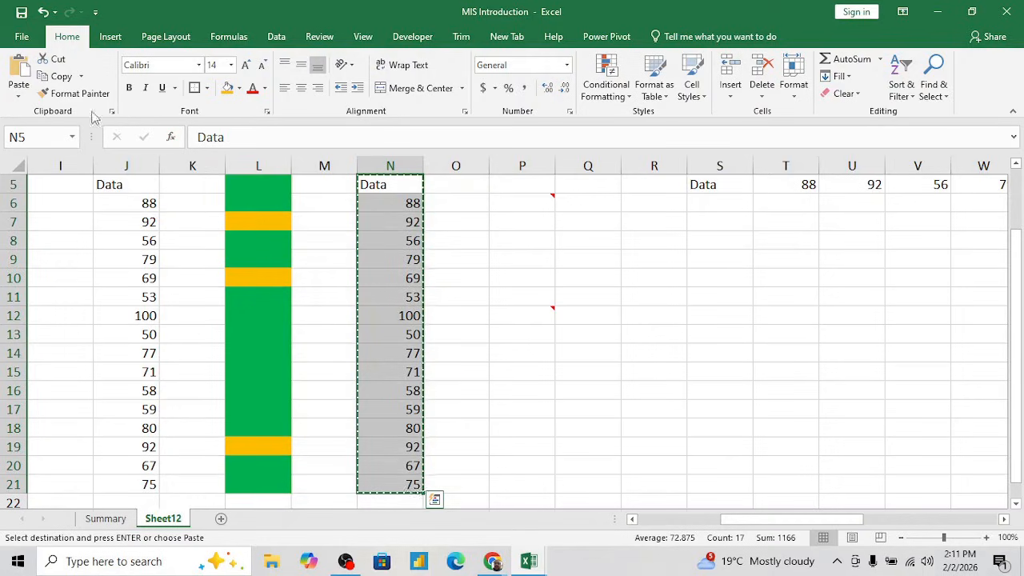
pyautogui.click(23, 96)
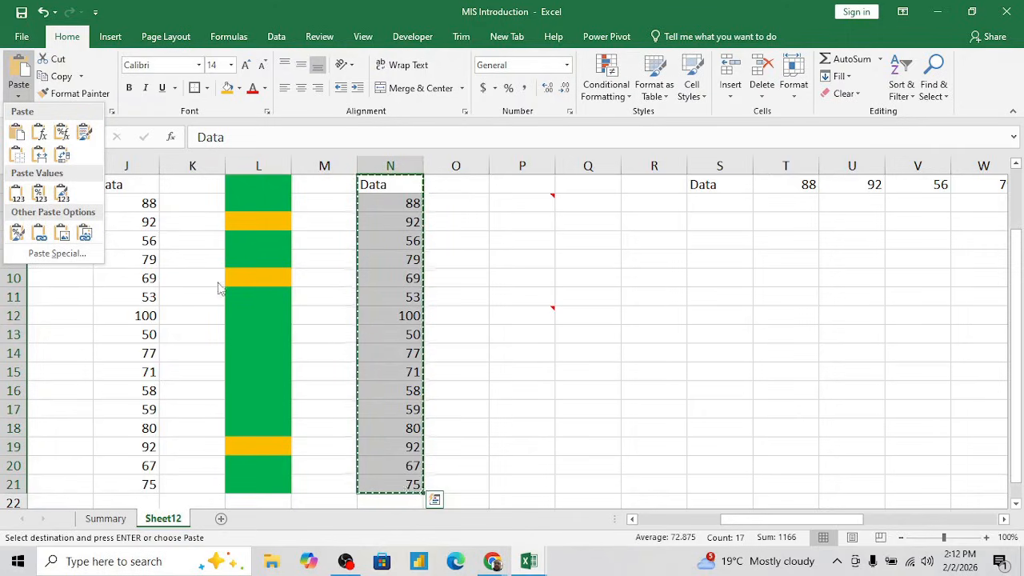
pyautogui.press('Escape')
# - Enter the label "Transpose" in cell S4 above the horizontal Data row
pyautogui.press('Up')
pyautogui.press('Up')
pyautogui.press('Up')
pyautogui.press('Up')
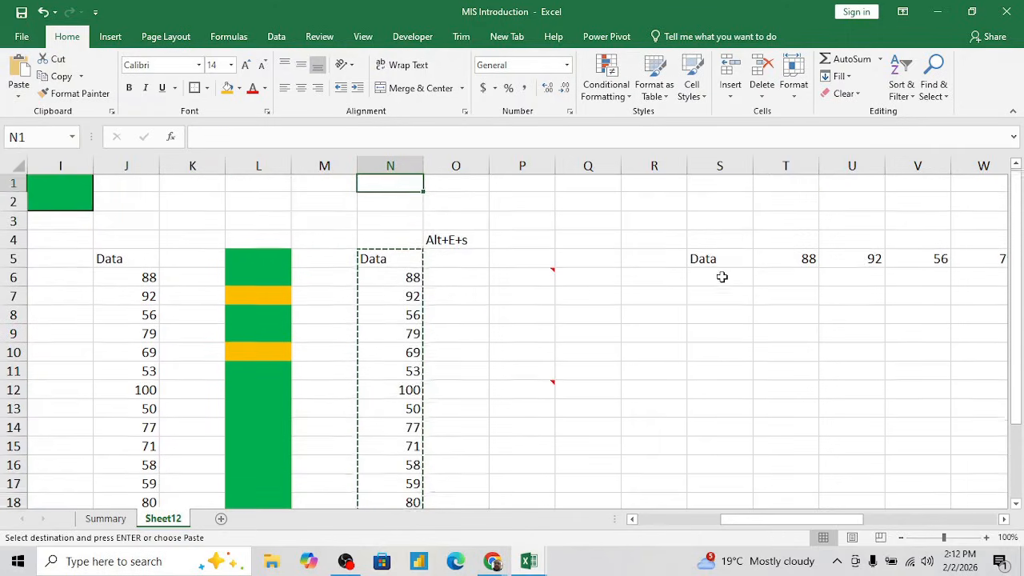
pyautogui.press('Down')
pyautogui.press('Down')
pyautogui.press('Down')
pyautogui.press('Down')
pyautogui.press('Down')
pyautogui.press('Down')
pyautogui.press('Down')
pyautogui.press('Right')
pyautogui.press('Right')
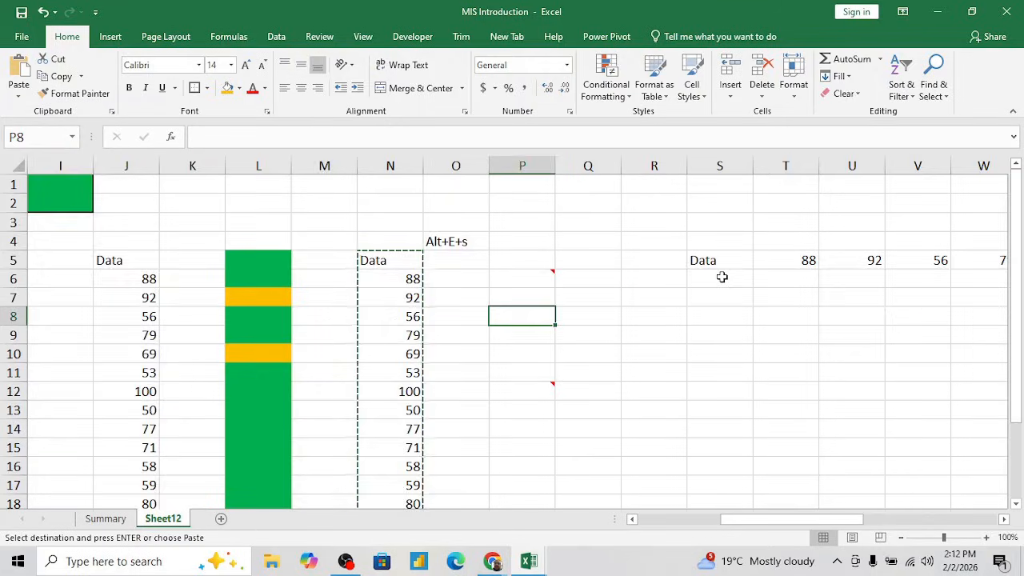
pyautogui.press('Right')
pyautogui.press('Right')
pyautogui.press('Right')
pyautogui.press('Right')
pyautogui.press('Right')
pyautogui.press('Right')
pyautogui.press('Right')
pyautogui.press('Up')
pyautogui.press('Left')
pyautogui.press('Up')
pyautogui.press('Up')
pyautogui.press('Left')
pyautogui.press('Left')
pyautogui.press('Up')
pyautogui.press('Left')
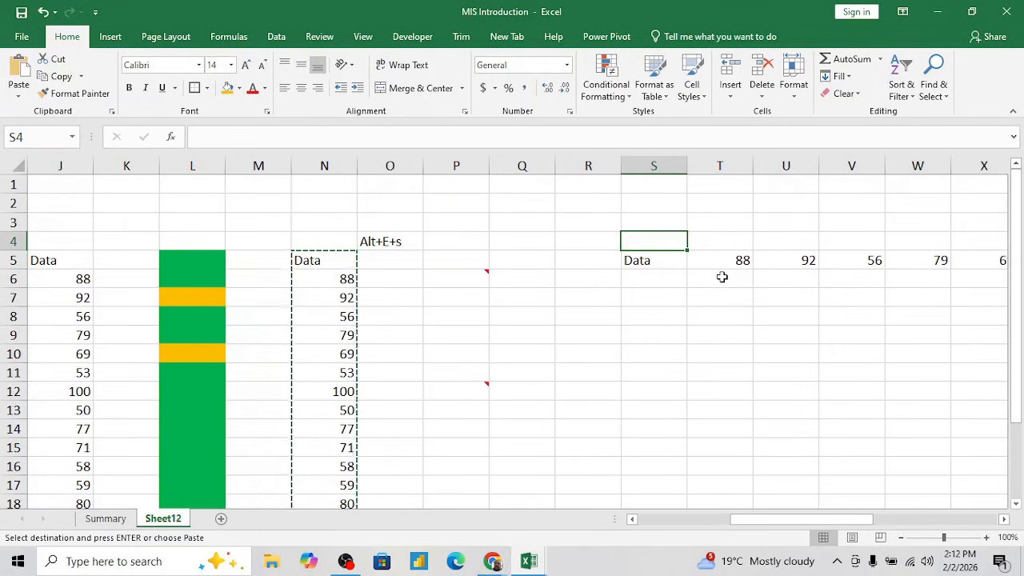
pyautogui.write('Transpose')
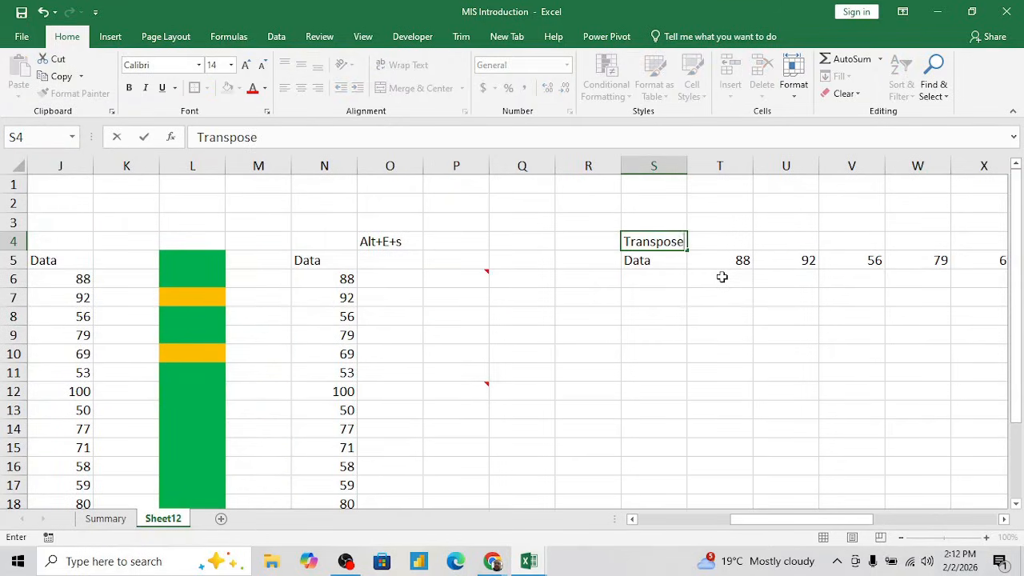
pyautogui.press('Return')
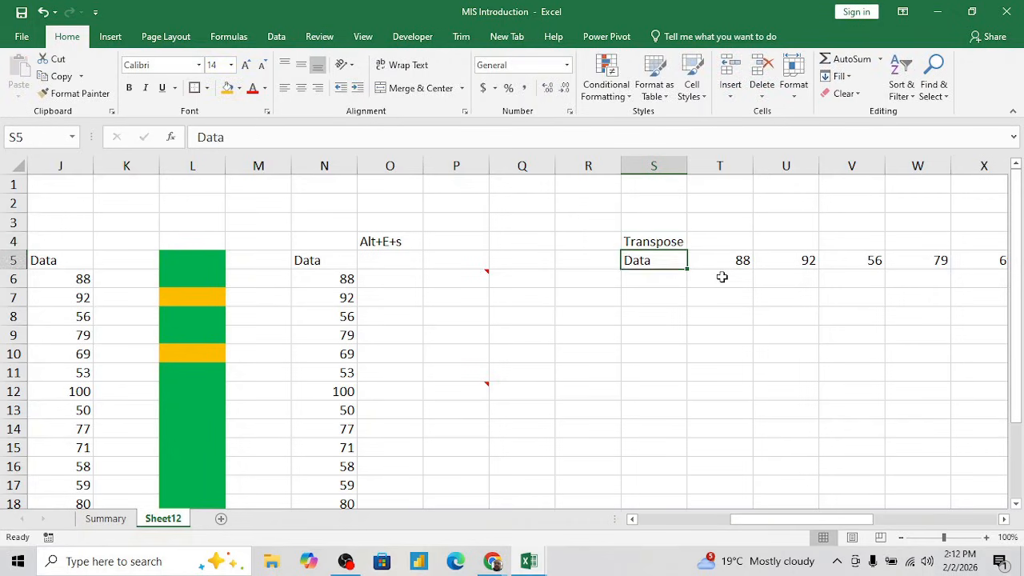
# - Copy the horizontal Data row, S5:AI5
pyautogui.press('Up')
pyautogui.press('Down')
pyautogui.hotkey('ctrl', 'shift', 'Right')
pyautogui.hotkey('ctrl', 'c')
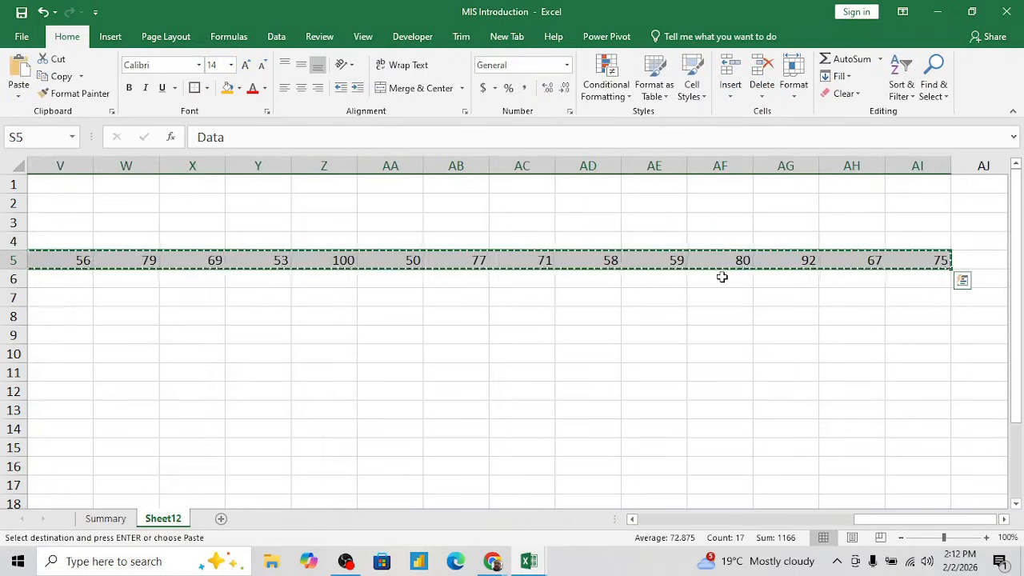
# - Paste the copied row as a column starting at S7 using Paste Special with All and Transpose
pyautogui.press('Left')
pyautogui.press('Left')
pyautogui.press('Left')
pyautogui.press('Down')
pyautogui.press('Down')
pyautogui.press('Right')
pyautogui.press('Right')
pyautogui.press('Right')
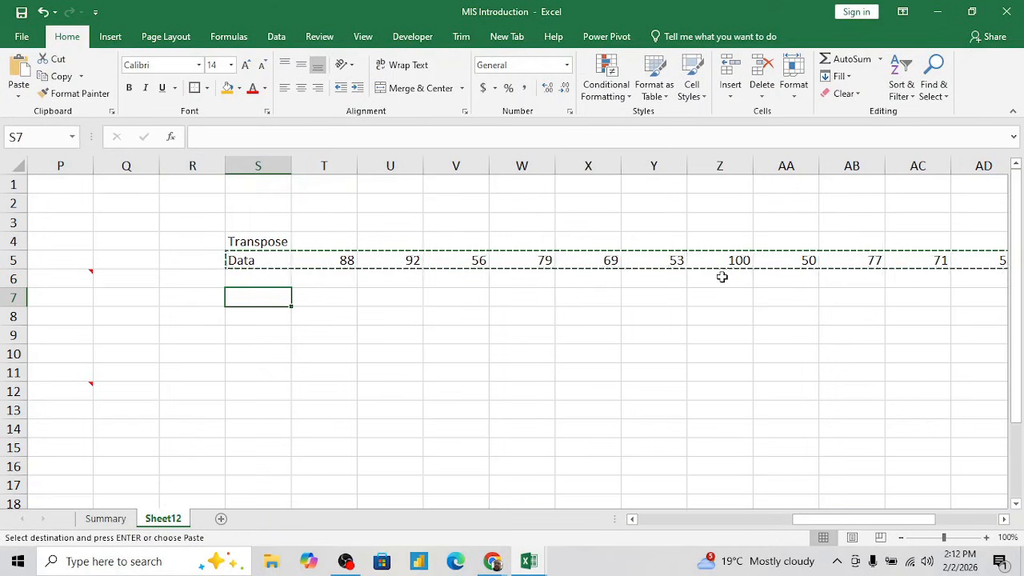
pyautogui.hotkey('alt', 'e')
pyautogui.press('s')
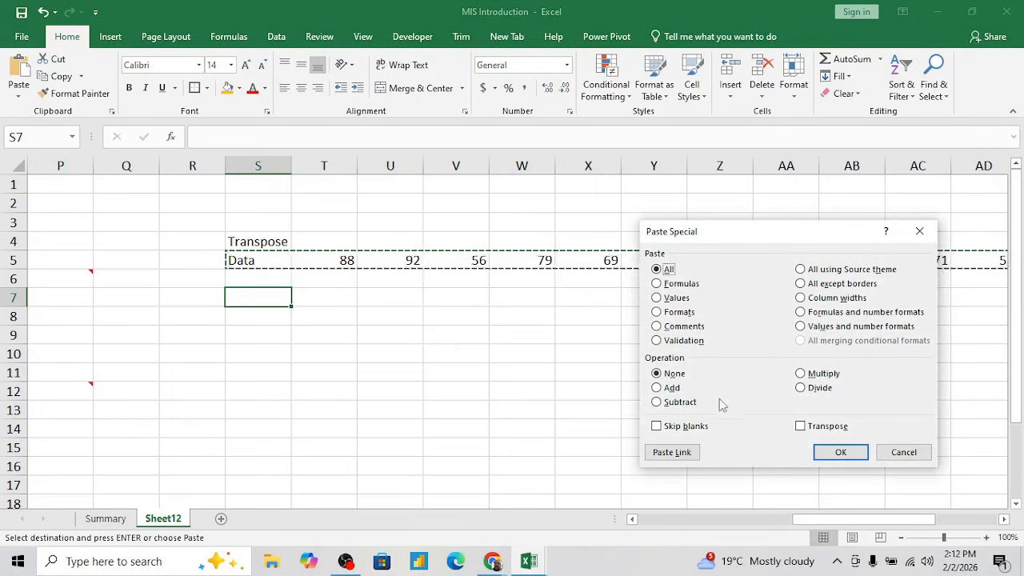
pyautogui.click(801, 426)
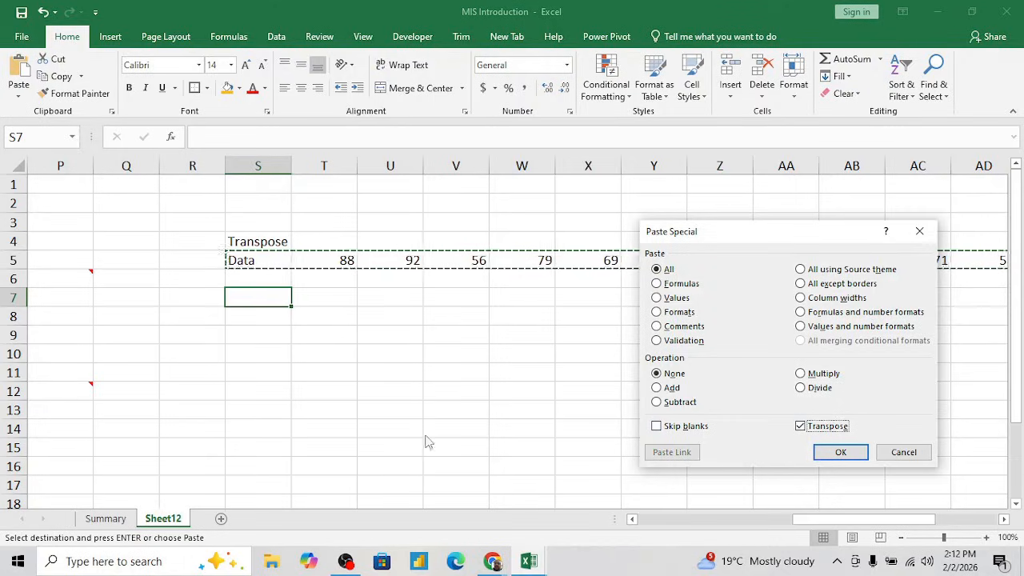
pyautogui.click(840, 452)
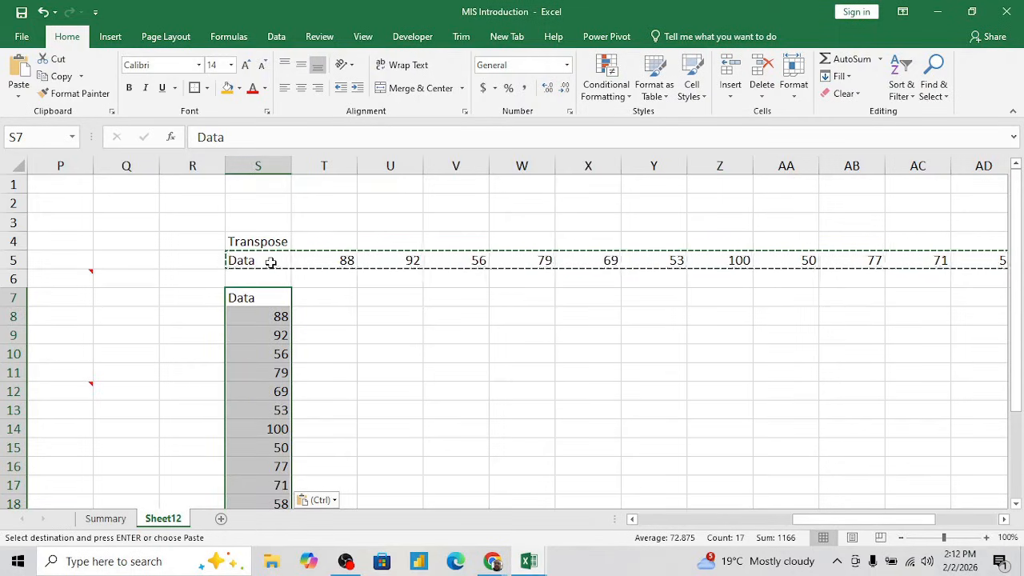
# - Compare the horizontal Data row in row 5 with the transposed vertical column starting at S7
pyautogui.press('Up')
pyautogui.press('Down')
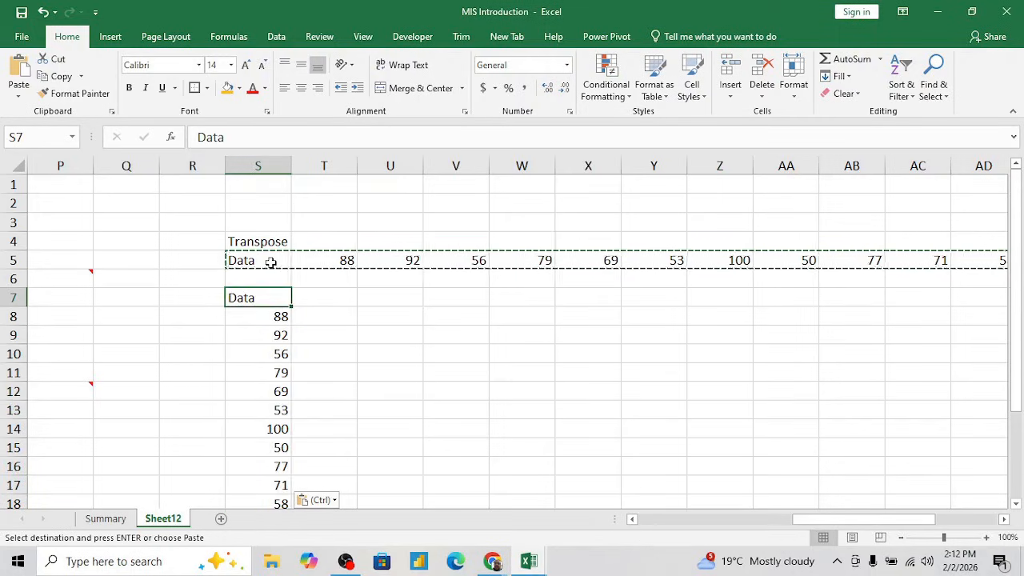
pyautogui.hotkey('ctrl', 'shift', 'Down')
pyautogui.press('Up')
pyautogui.press('Up')
pyautogui.press('Up')
pyautogui.press('Up')
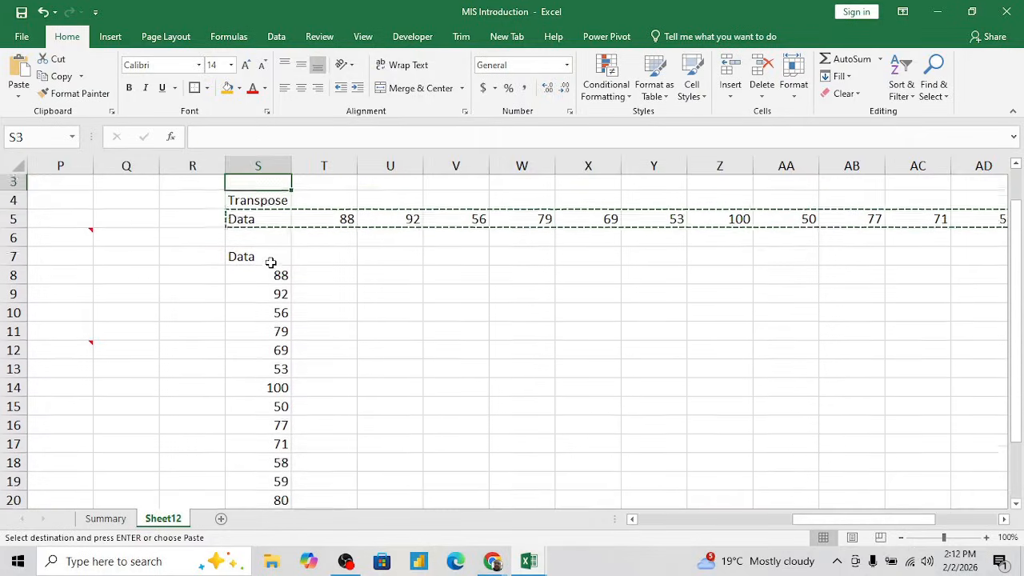
pyautogui.press('Down')
pyautogui.press('Down')
pyautogui.press('Escape')
pyautogui.press('Right')
pyautogui.press('Left')
pyautogui.hotkey('ctrl', 'shift', 'Right')
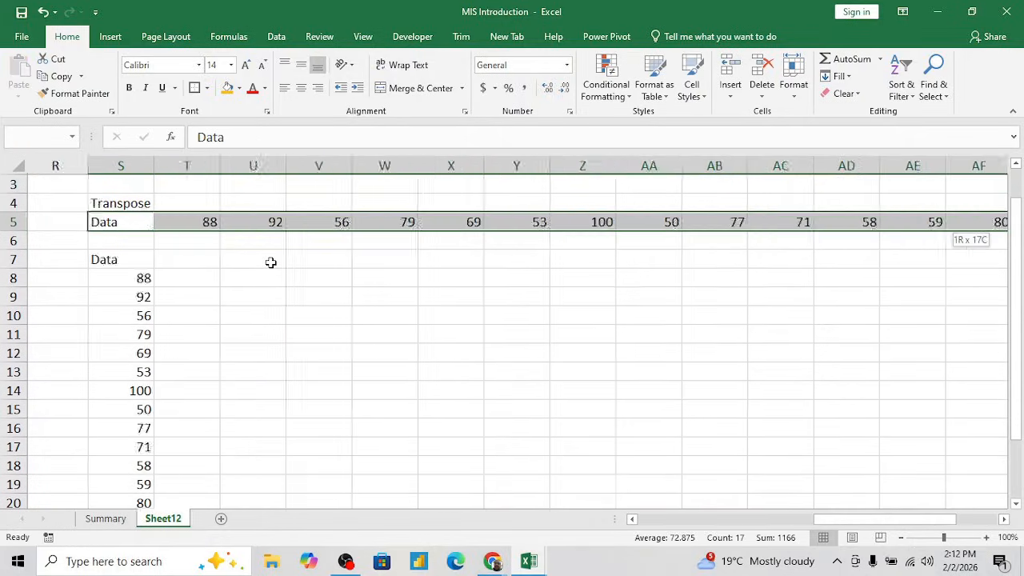
pyautogui.hotkey('ctrl', 'Left')
pyautogui.press('Left')
pyautogui.press('Down')
pyautogui.press('Right')
pyautogui.press('Right')
pyautogui.press('Right')
pyautogui.press('Right')
pyautogui.press('Right')
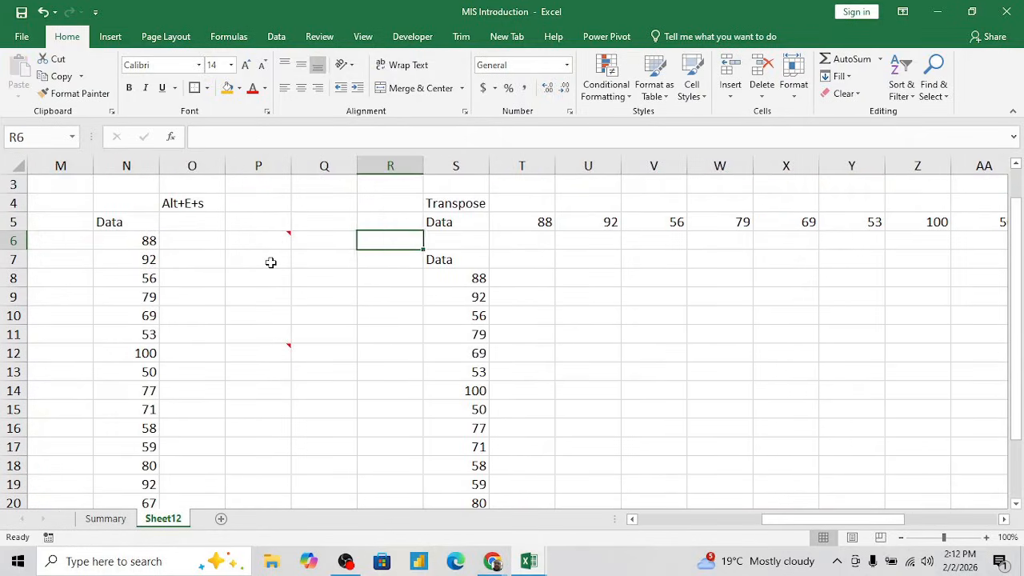
pyautogui.press('Right')
pyautogui.press('Down')
pyautogui.press('Down')
pyautogui.press('Down')
pyautogui.press('Up')
pyautogui.hotkey('ctrl', 'shift', 'Down')
pyautogui.press('Up')
pyautogui.press('Up')
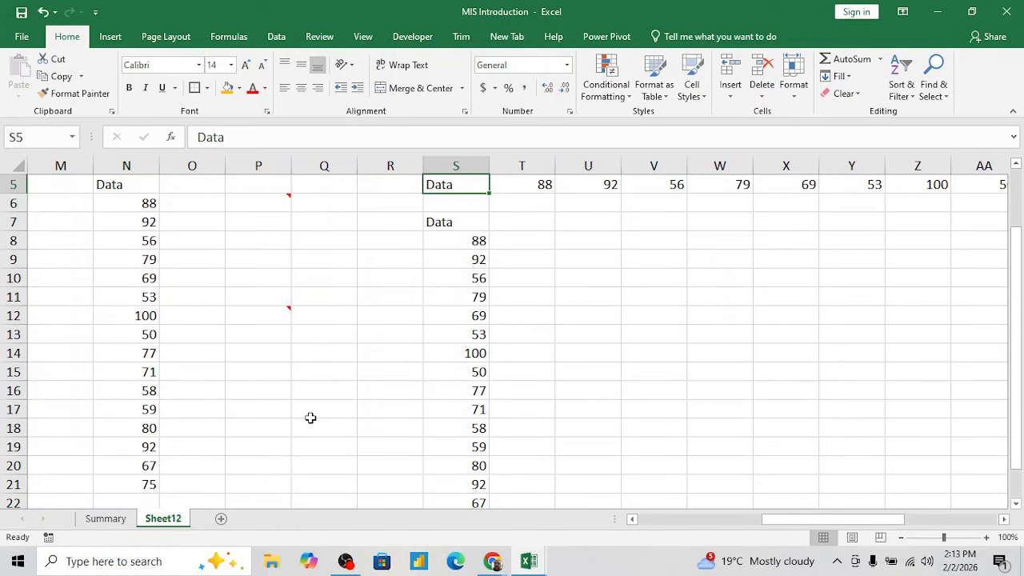
# - Add a new blank worksheet to the workbook
pyautogui.click(221, 519)
pyautogui.click(276, 414)
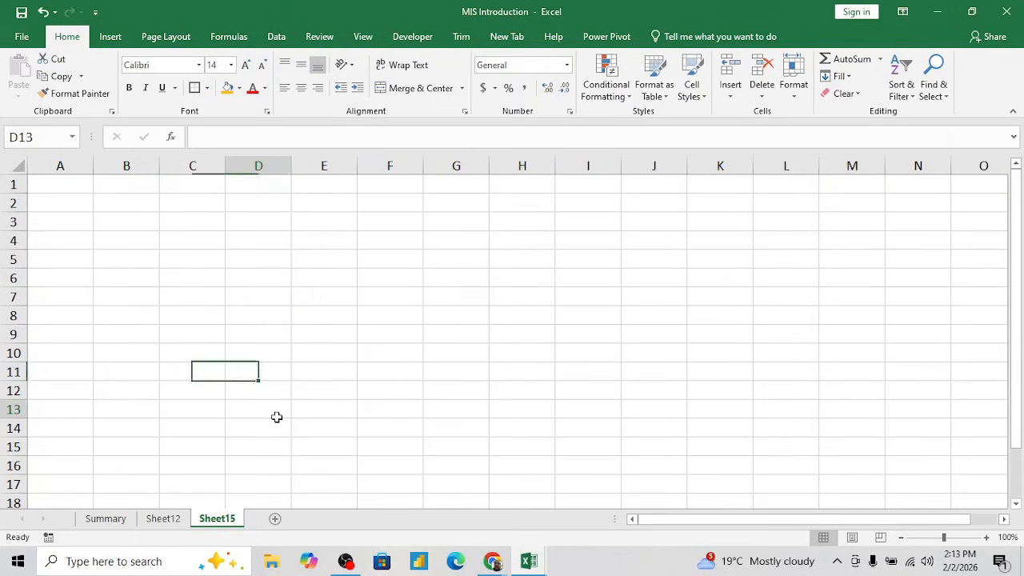
pyautogui.click(174, 519)
pyautogui.click(454, 224)
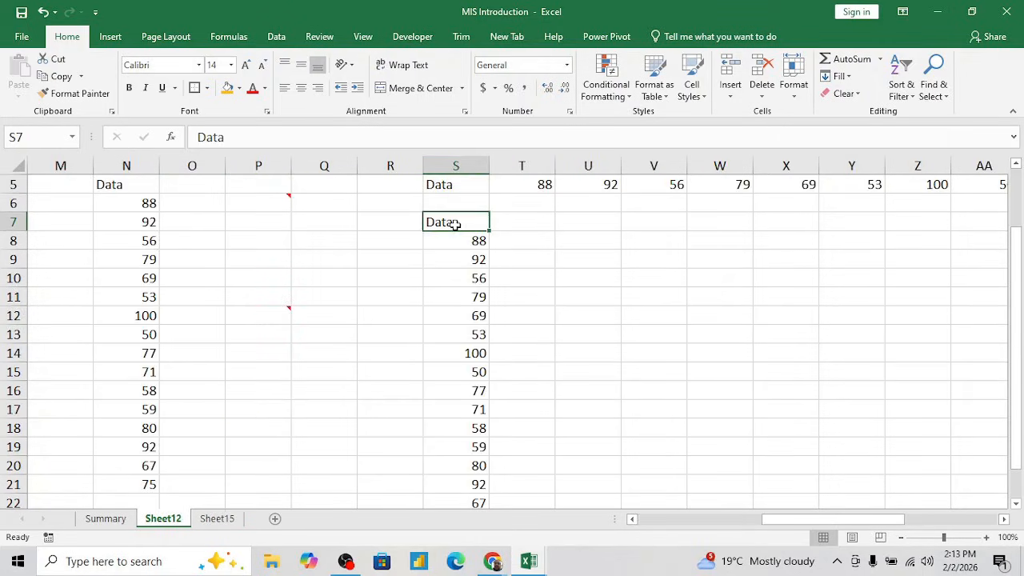
pyautogui.hotkey('ctrl', 'shift', 'Down')
pyautogui.hotkey('ctrl', 'c')
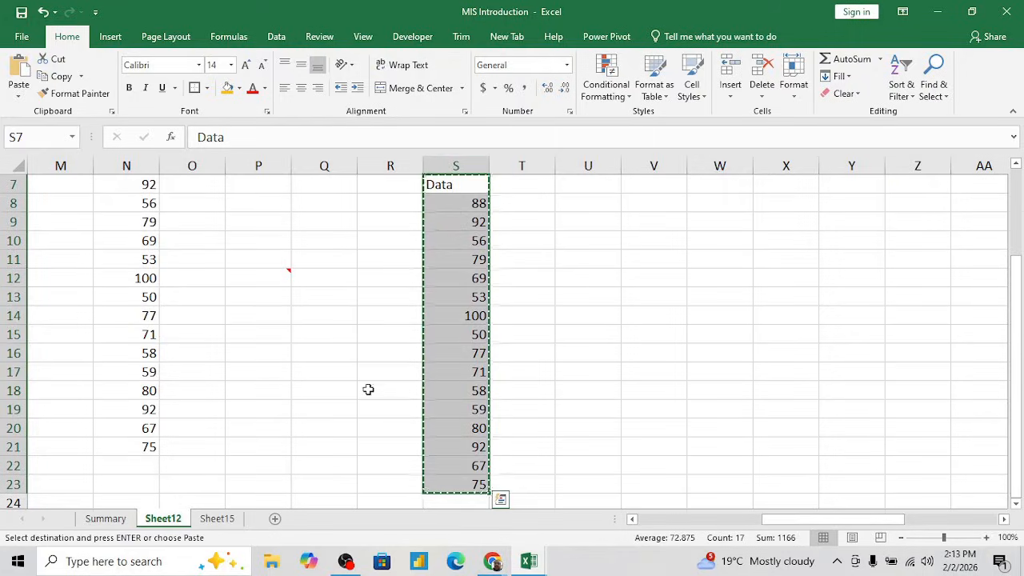
pyautogui.click(222, 521)
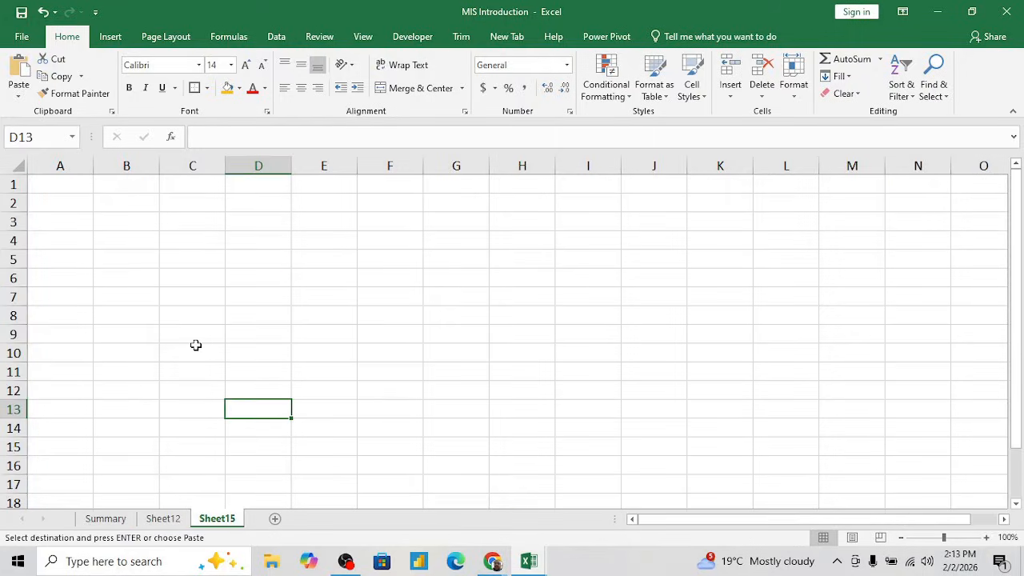
# - Enter the header "Data" in A1 of the new sheet, with 5 in A2 and 10 in A3
pyautogui.hotkey('ctrl', 'Up')
pyautogui.hotkey('ctrl', 'Left')
pyautogui.press('Right')
pyautogui.press('Left')
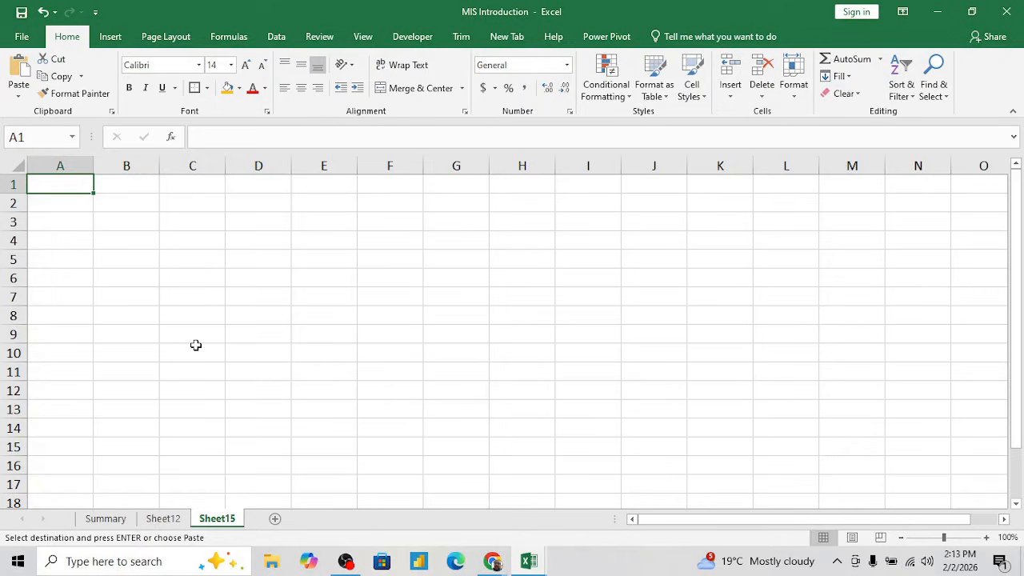
pyautogui.write('Data')
pyautogui.press('Return')
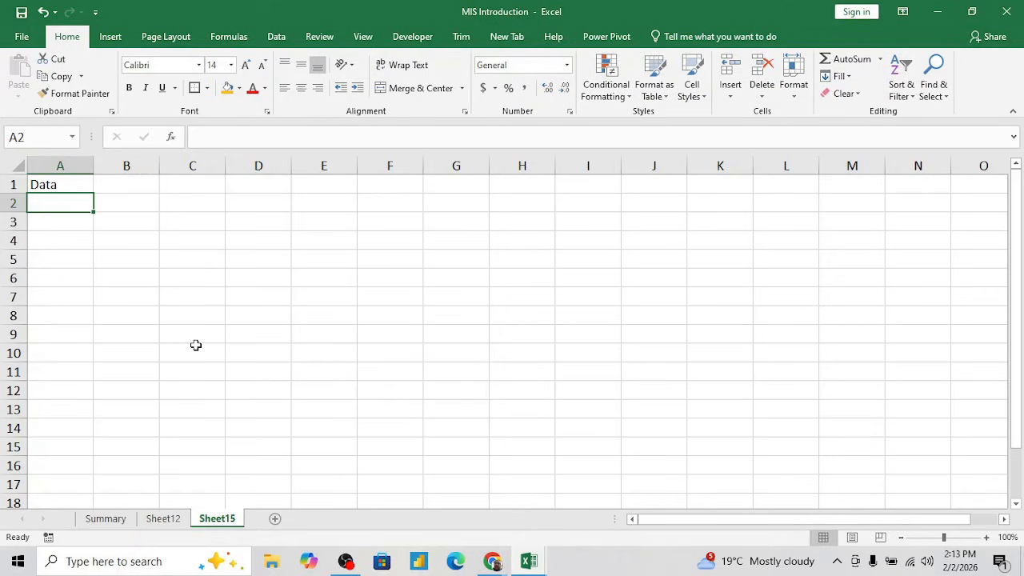
pyautogui.write('5')
pyautogui.press('Return')
pyautogui.write('10')
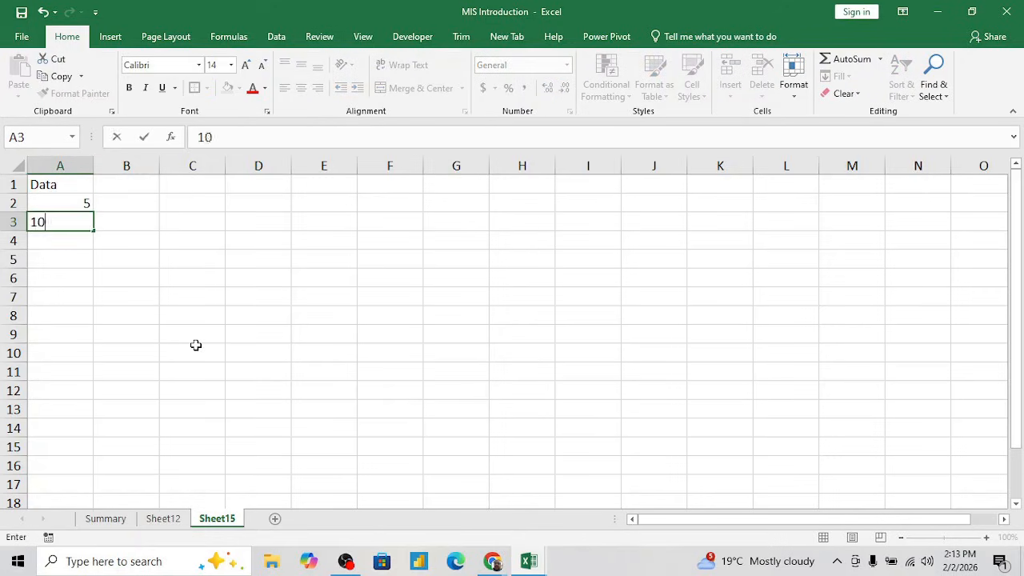
pyautogui.press('Return')
# - Extend the 5, 10 series in A2:A3 down to A17
pyautogui.press('Up')
pyautogui.press('Up')
pyautogui.hotkey('shift', 'Down')
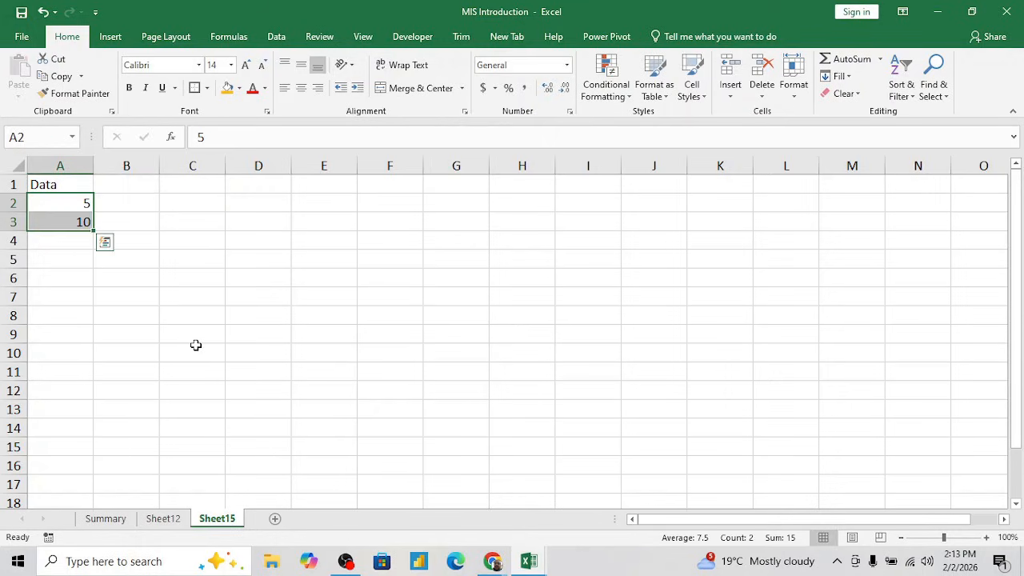
pyautogui.moveTo(95, 231); pyautogui.dragTo(120, 498)
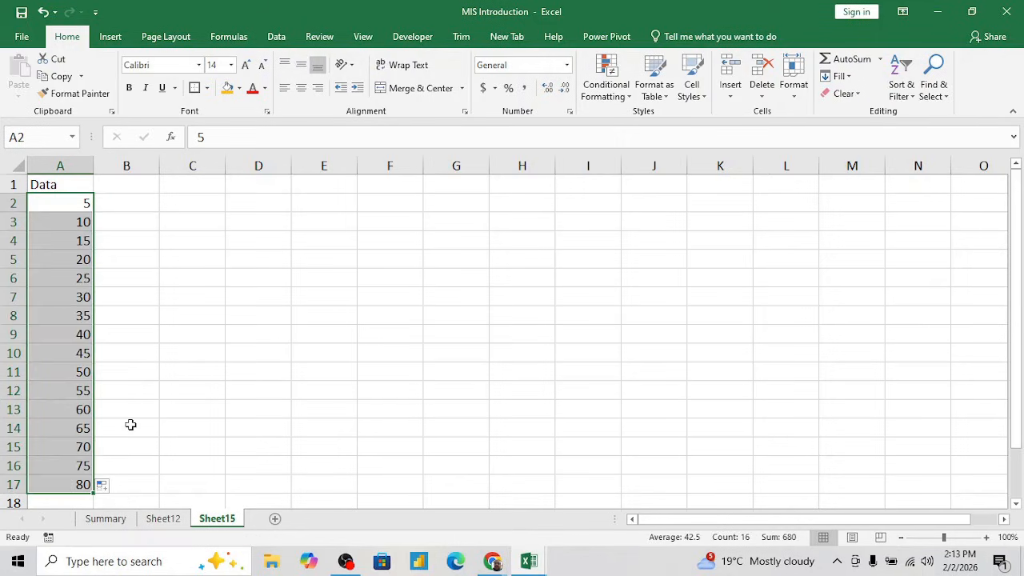
# - Clear the surplus series values from A12:A17, keeping the column down to 50
pyautogui.press('Down')
pyautogui.press('Down')
pyautogui.press('Up')
pyautogui.press('Up')
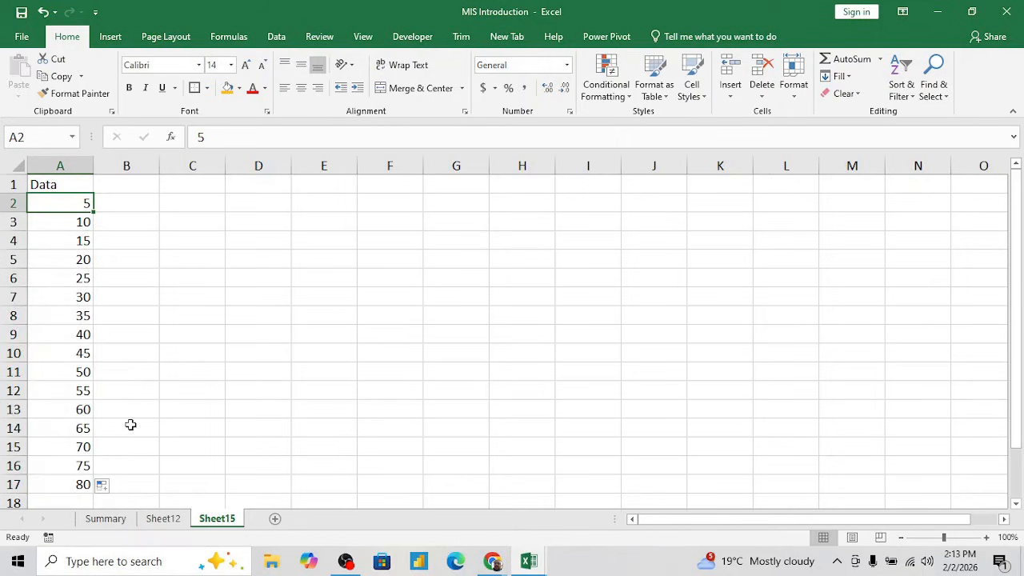
pyautogui.hotkey('ctrl', 'shift', 'Down')
pyautogui.press('Up')
pyautogui.press('Down')
pyautogui.press('Down')
pyautogui.press('Down')
pyautogui.press('Down')
pyautogui.press('Down')
pyautogui.press('Down')
pyautogui.press('Down')
pyautogui.press('Down')
pyautogui.press('Down')
pyautogui.press('Down')
pyautogui.press('Down')
pyautogui.hotkey('ctrl', 'shift', 'Down')
pyautogui.press('Delete')
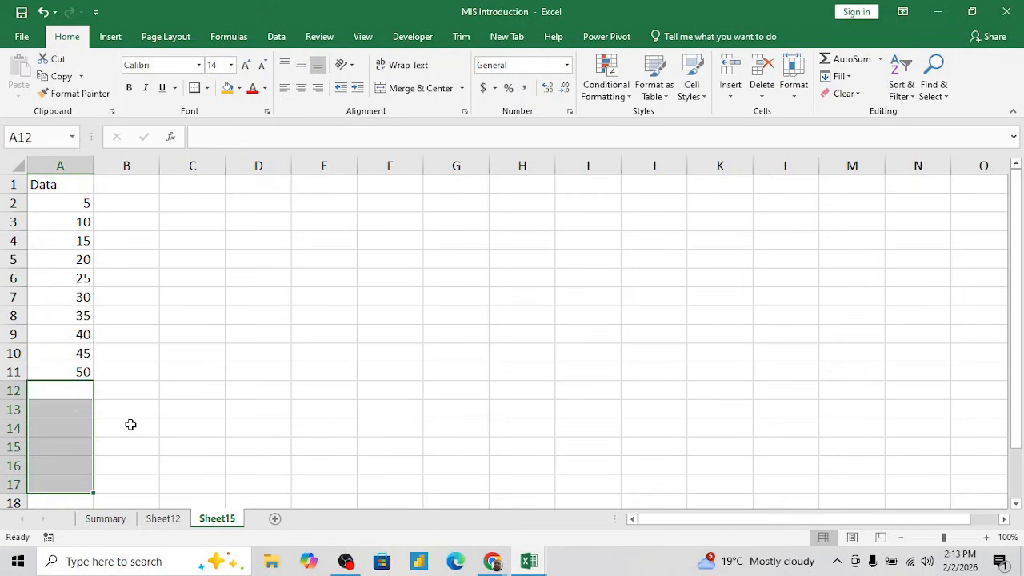
pyautogui.press('Up')
pyautogui.hotkey('shift', 'Down')
pyautogui.press('Up')
pyautogui.press('Up')
pyautogui.press('Up')
pyautogui.press('Up')
pyautogui.press('Up')
pyautogui.press('Up')
pyautogui.press('Up')
pyautogui.press('Up')
pyautogui.press('Up')
pyautogui.hotkey('ctrl', 'shift', 'Down')
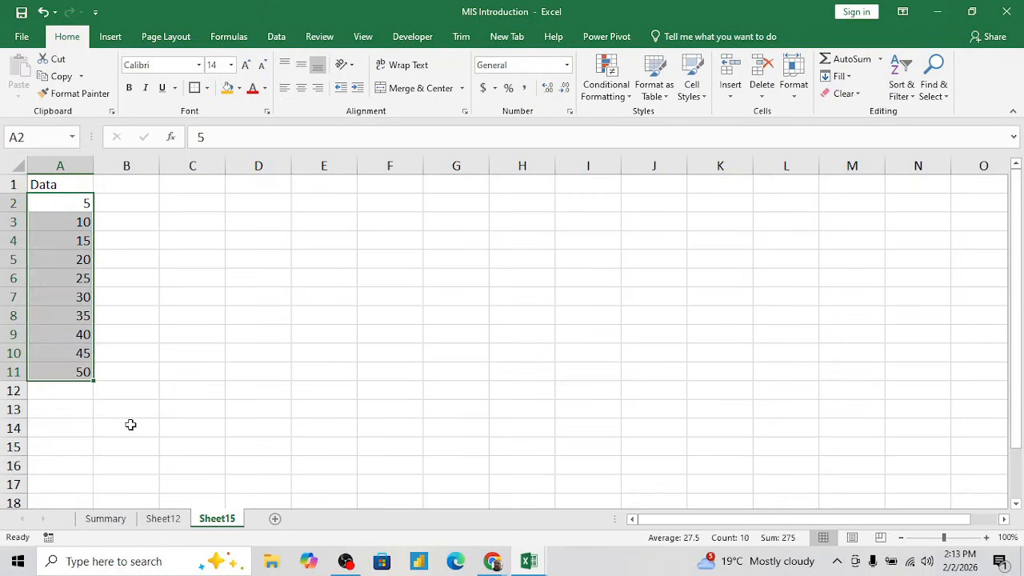
pyautogui.press('Right')
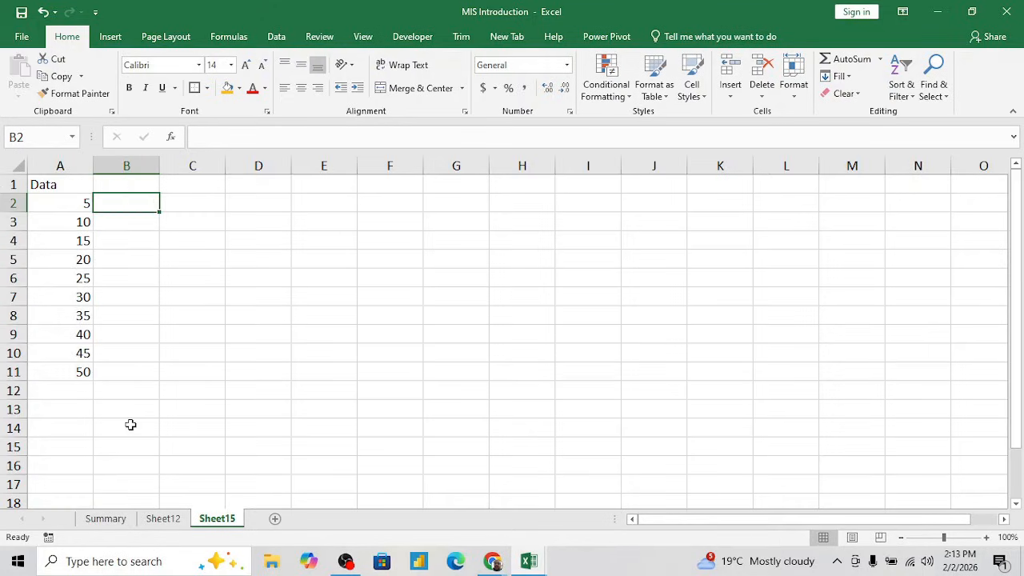
pyautogui.press('Up')
pyautogui.press('Right')
pyautogui.press('Right')
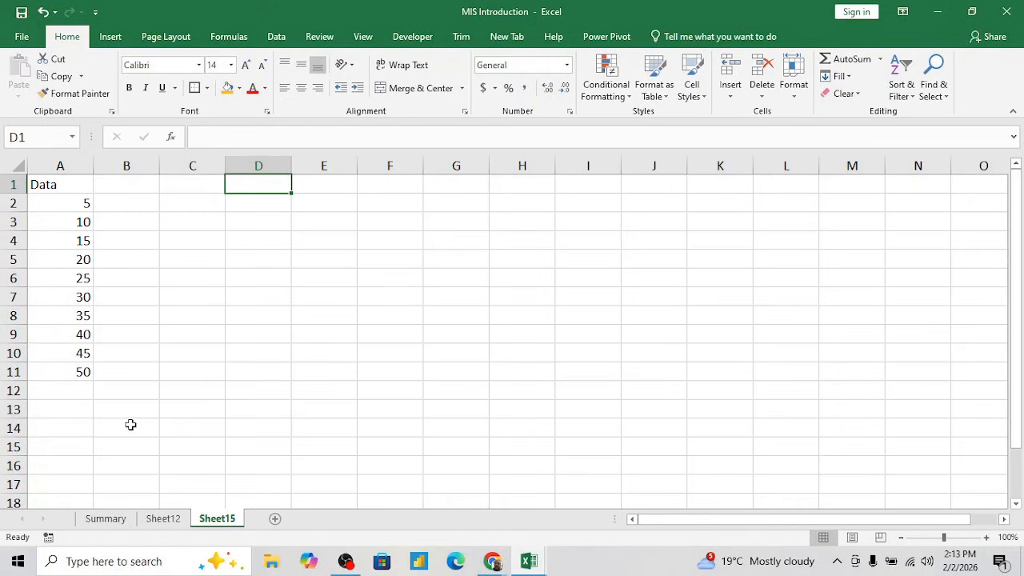
pyautogui.press('Left')
pyautogui.press('Left')
pyautogui.press('Left')
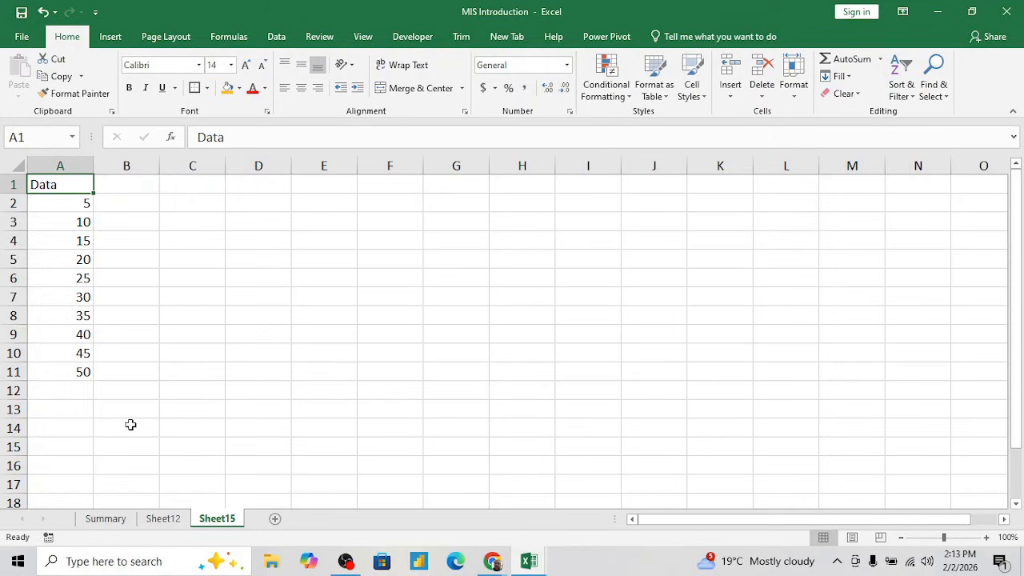
# - Copy the Data column A1:A11 and paste it into column C starting at C1
pyautogui.hotkey('ctrl', 'shift', 'Down')
pyautogui.hotkey('ctrl', 'c')
pyautogui.press('Right')
pyautogui.press('Right')
pyautogui.hotkey('ctrl', 'v')
pyautogui.press('Right')
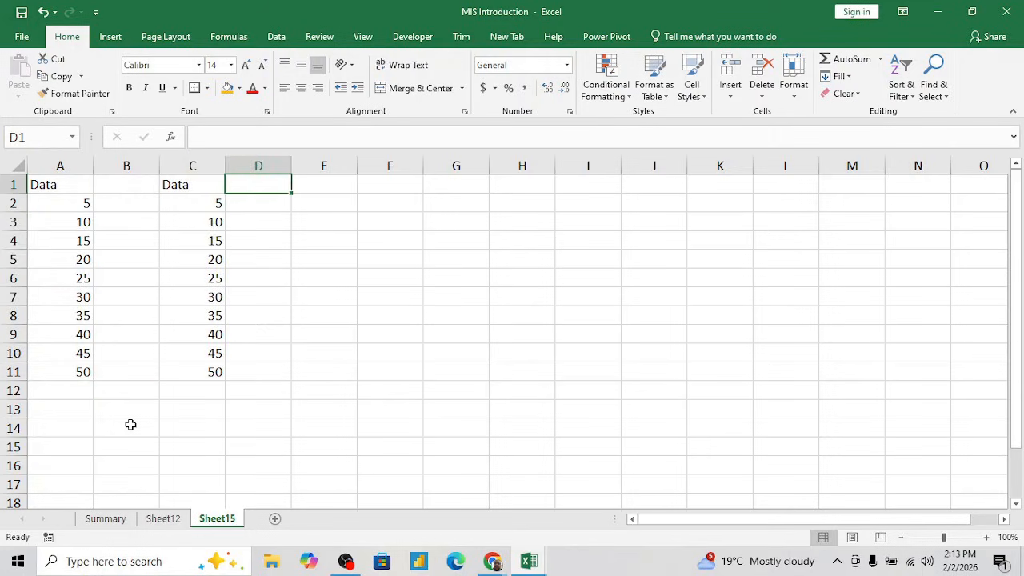
pyautogui.press('Down')
pyautogui.press('Left')
pyautogui.hotkey('ctrl', 'shift', 'Down')
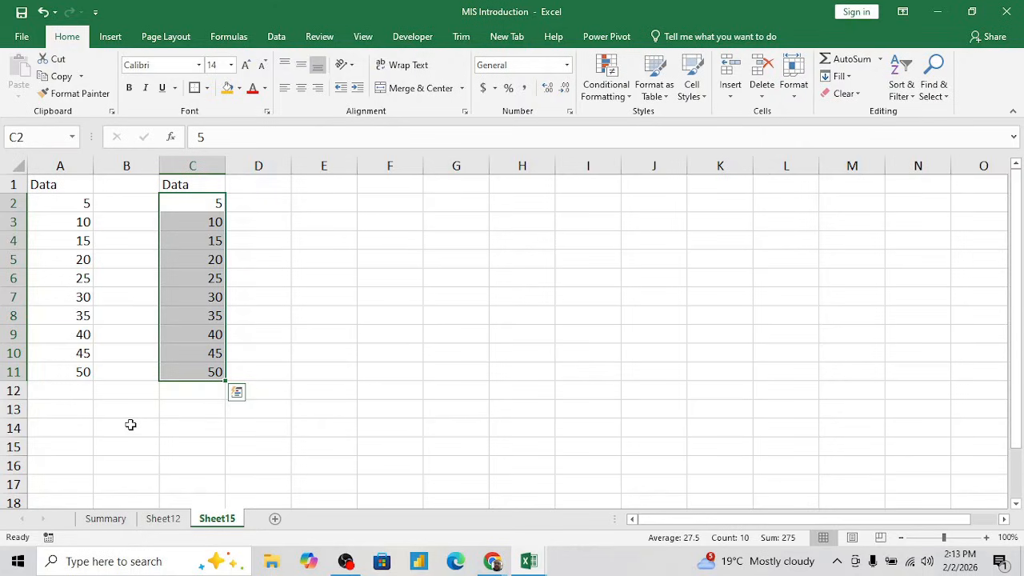
pyautogui.press('Right')
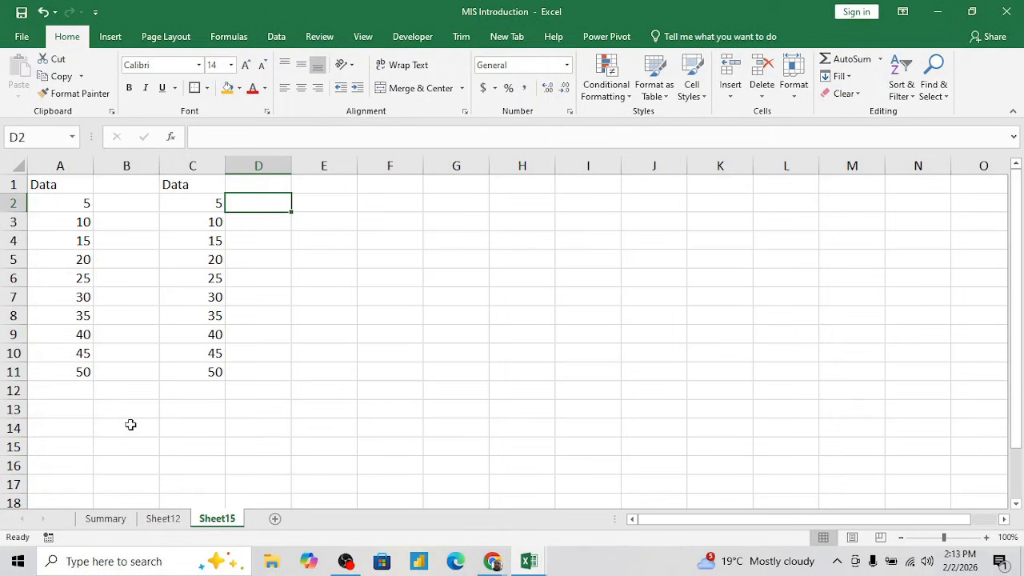
# - Enter 5 in D2 and fill it down through D11
pyautogui.click(204, 204)
pyautogui.press('Right')
pyautogui.write('5')
pyautogui.press('Return')
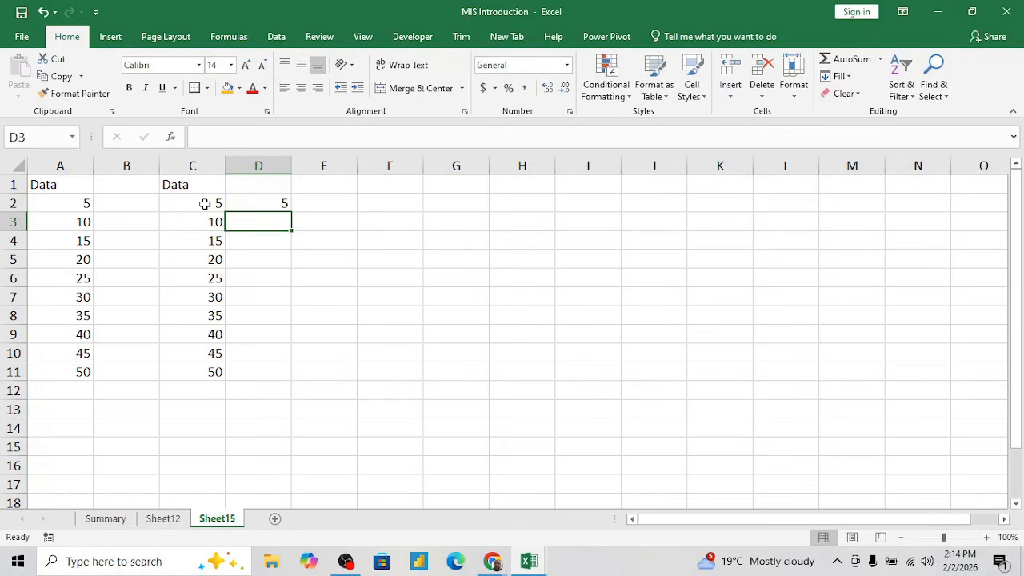
pyautogui.press('Up')
pyautogui.hotkey('shift', 'Down')
pyautogui.hotkey('shift', 'Down')
pyautogui.hotkey('shift', 'Down')
pyautogui.hotkey('shift', 'Down')
pyautogui.hotkey('shift', 'Down')
pyautogui.hotkey('shift', 'Down')
pyautogui.hotkey('shift', 'Down')
pyautogui.hotkey('shift', 'Down')
pyautogui.hotkey('shift', 'Down')
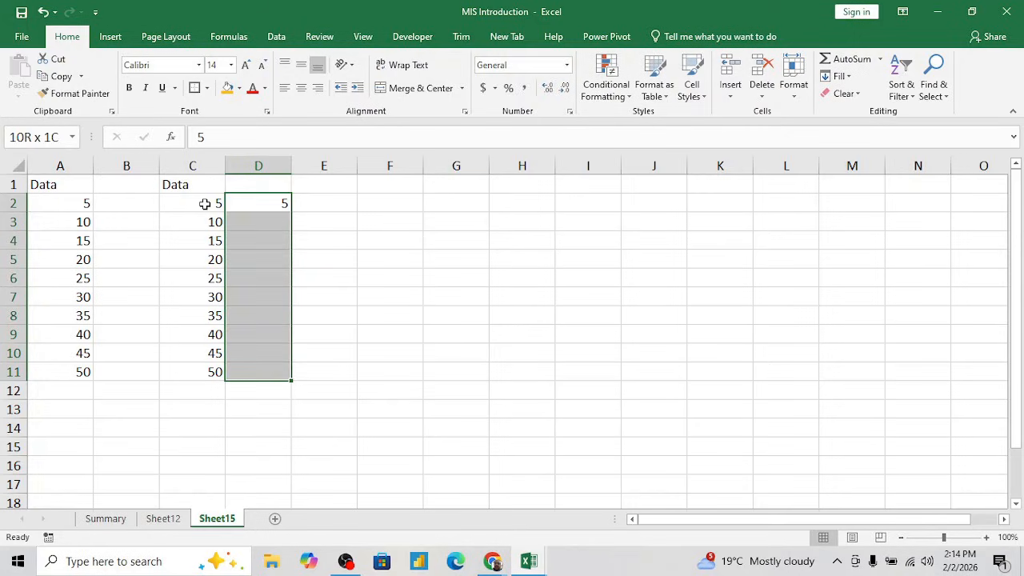
pyautogui.hotkey('ctrl', 'd')
# - Enter the label "Fill Down" in F1, correcting the misspelled second word
pyautogui.press('Right')
pyautogui.press('Right')
pyautogui.press('Up')
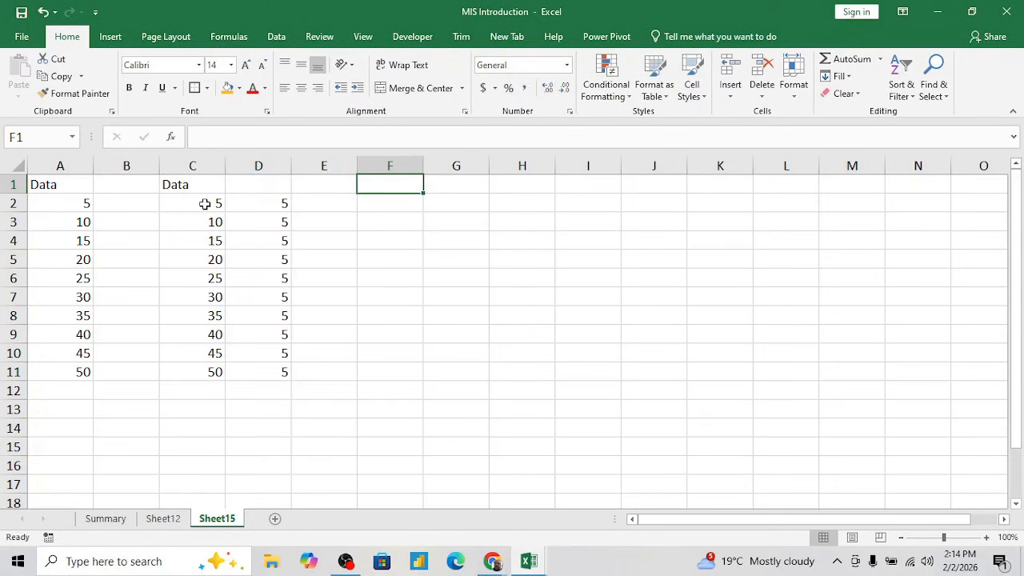
pyautogui.write('Fill Donw')
pyautogui.press('Return')
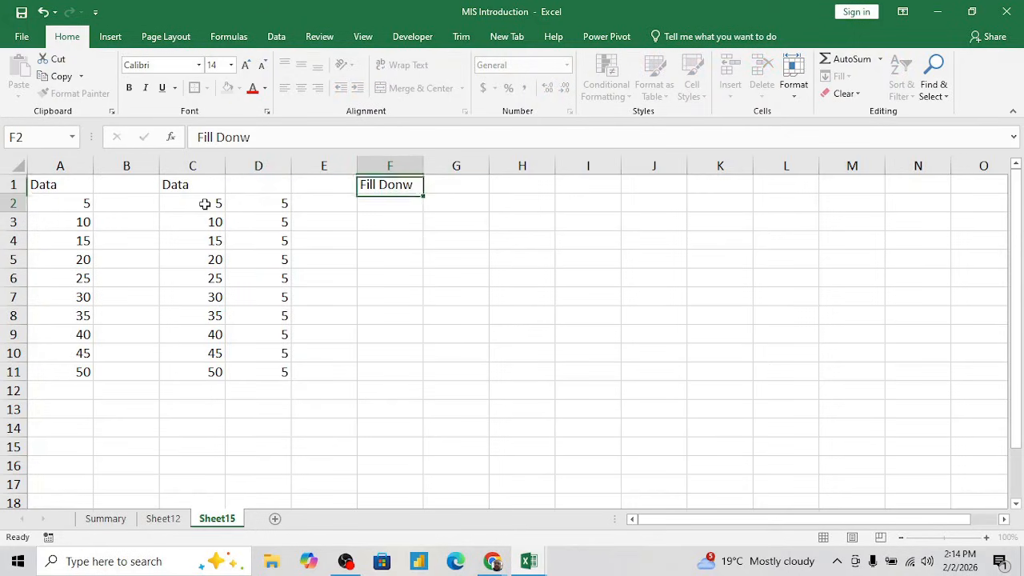
pyautogui.press('Up')
pyautogui.press('F2')
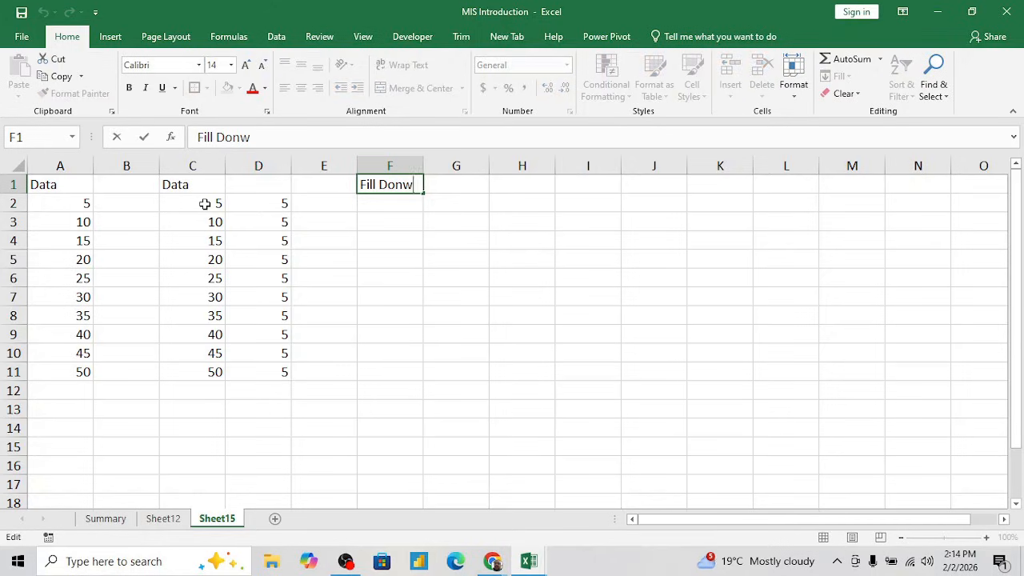
pyautogui.press('BackSpace')
pyautogui.press('BackSpace')
pyautogui.write('wn')
pyautogui.press('Return')
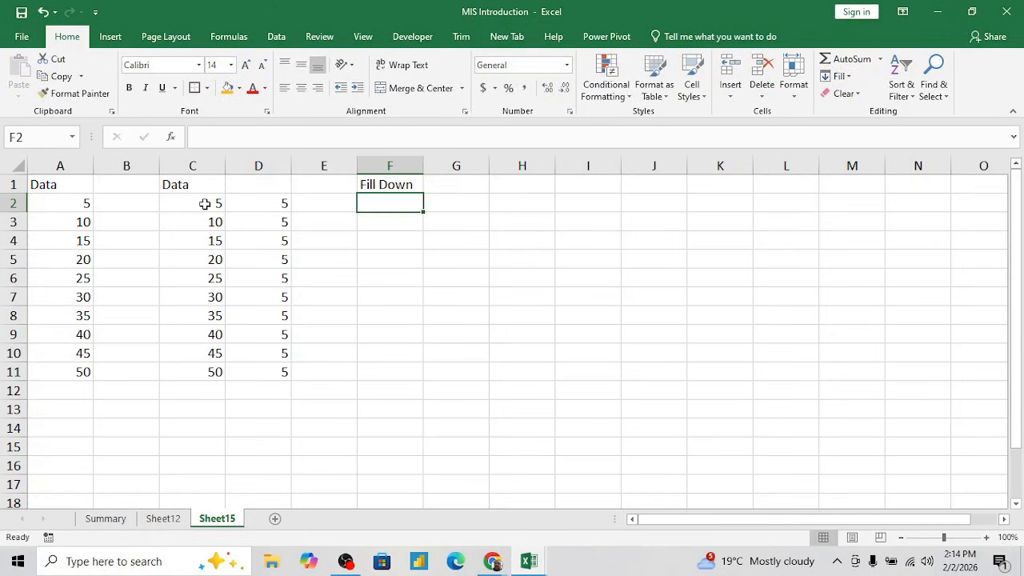
# - Enter the shortcut note "CTRl+d" in G1, beside the "Fill Down" label
pyautogui.press('Up')
pyautogui.press('Right')
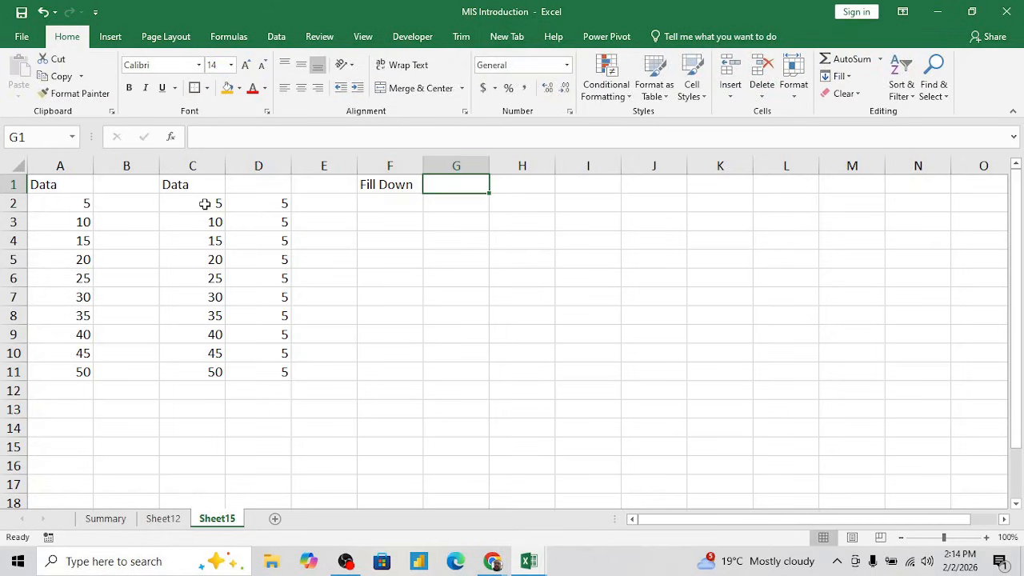
pyautogui.write('CTRl+d')
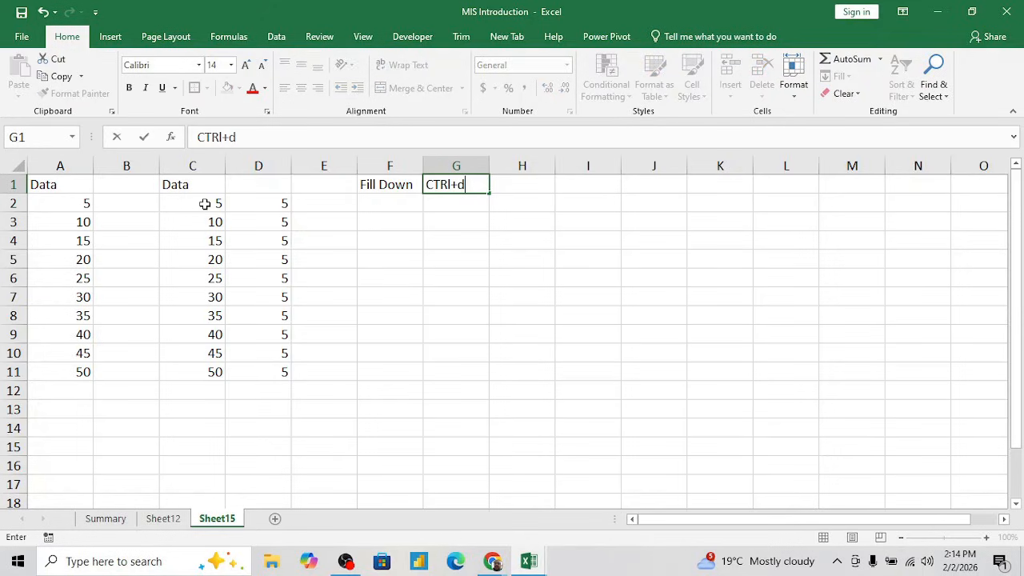
pyautogui.press('Return')
pyautogui.press('Left')
pyautogui.press('Left')
pyautogui.press('Left')
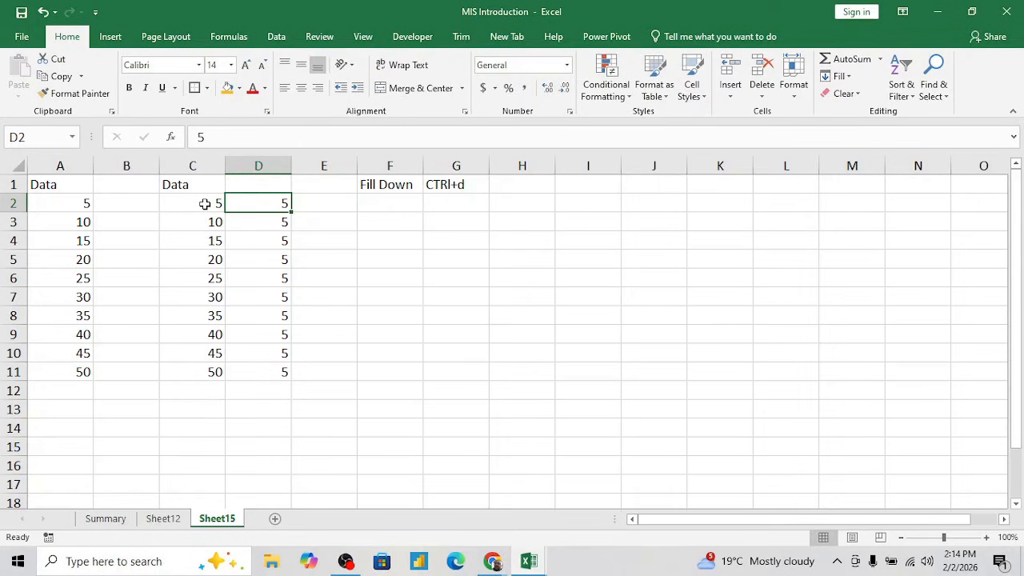
pyautogui.hotkey('ctrl', 'shift', 'Down')
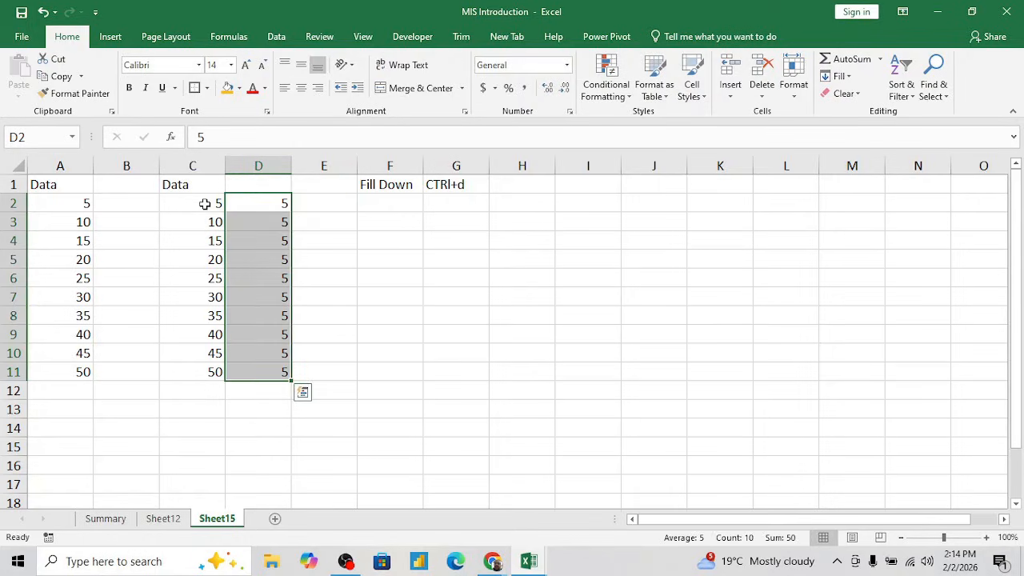
pyautogui.press('Down')
pyautogui.press('Down')
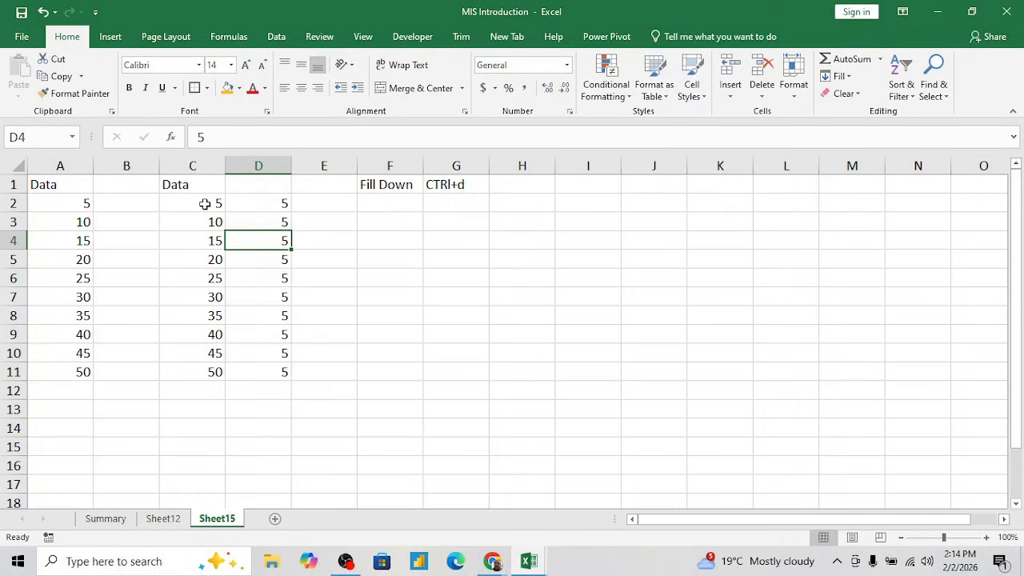
pyautogui.press('Up')
pyautogui.hotkey('ctrl', 'c')
pyautogui.press('Right')
pyautogui.press('Right')
pyautogui.hotkey('shift', 'Right')
pyautogui.hotkey('shift', 'Right')
pyautogui.hotkey('shift', 'Right')
pyautogui.hotkey('shift', 'Right')
pyautogui.hotkey('shift', 'Right')
pyautogui.hotkey('shift', 'Right')
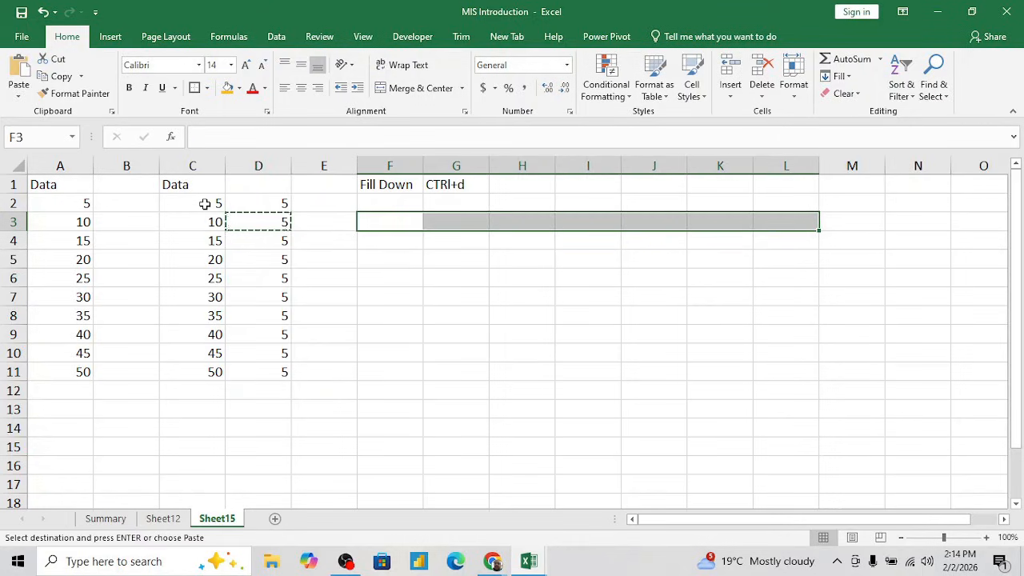
pyautogui.press('Escape')
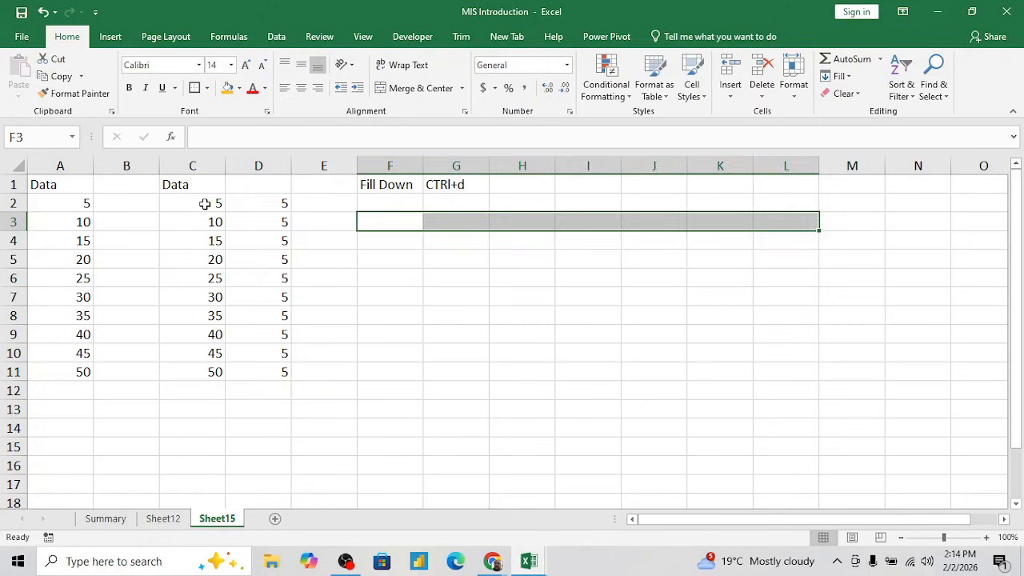
# - Fill the 5 in D3 rightward across row 3 through K3
pyautogui.press('Left')
pyautogui.press('Left')
pyautogui.hotkey('shift', 'Right')
pyautogui.hotkey('shift', 'Right')
pyautogui.hotkey('shift', 'Right')
pyautogui.hotkey('shift', 'Right')
pyautogui.hotkey('shift', 'Right')
pyautogui.hotkey('shift', 'Right')
pyautogui.hotkey('shift', 'Right')
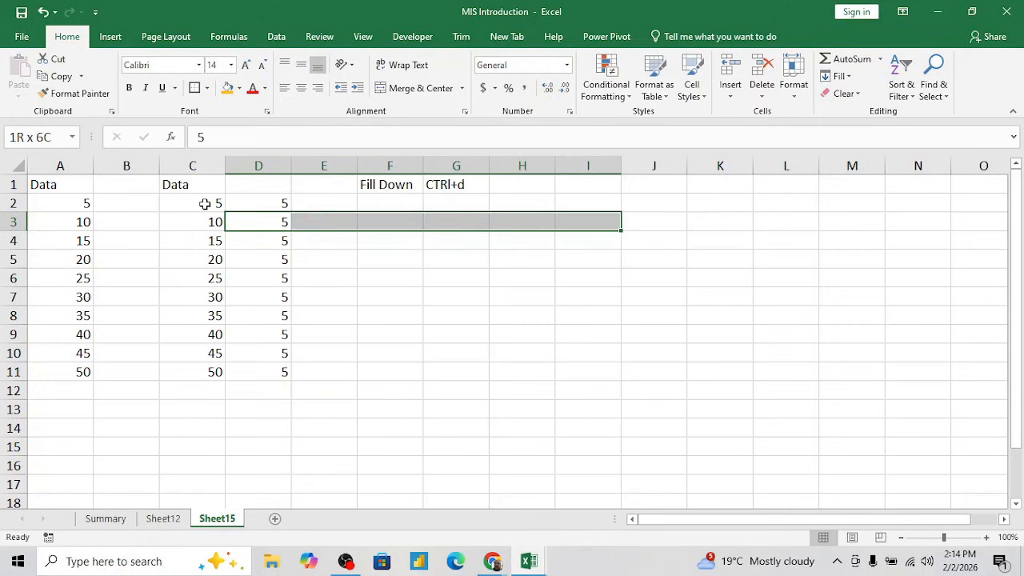
pyautogui.hotkey('ctrl', 'r')
# - Enter the label "Fill Right" in F2, under the "Fill Down" label
pyautogui.press('Right')
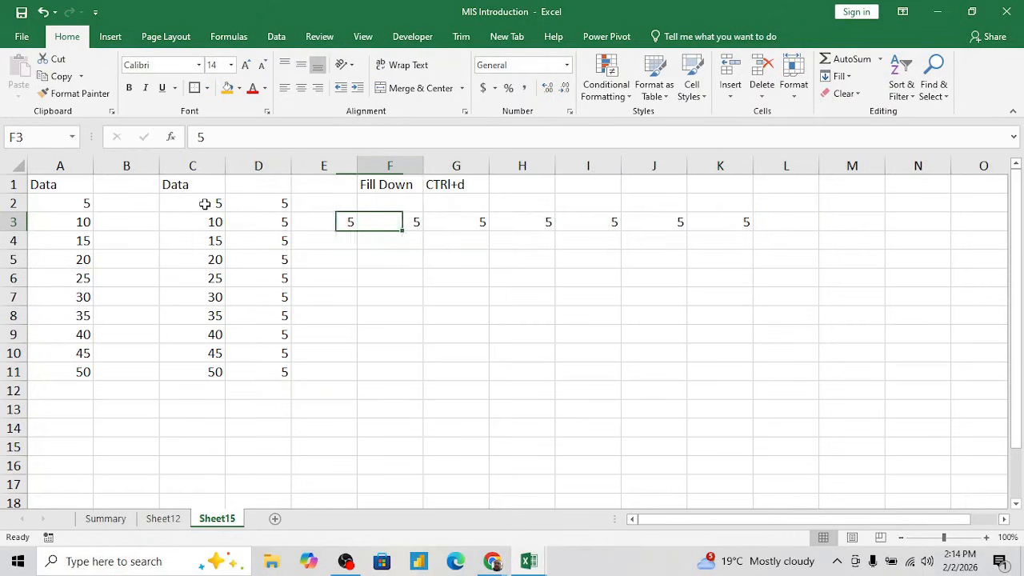
pyautogui.press('Right')
pyautogui.press('Up')
pyautogui.write('Fill Down')
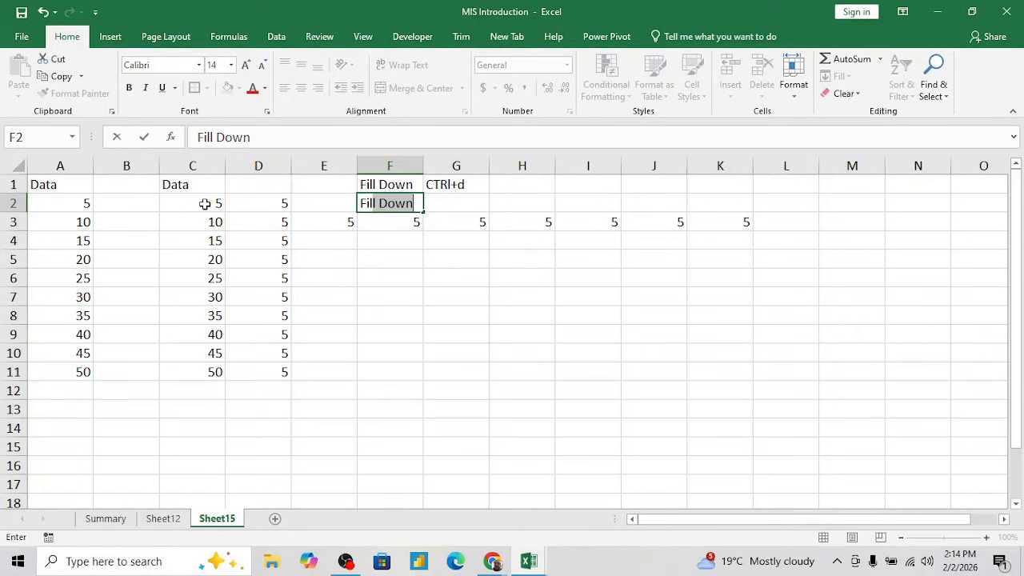
pyautogui.write('Right')
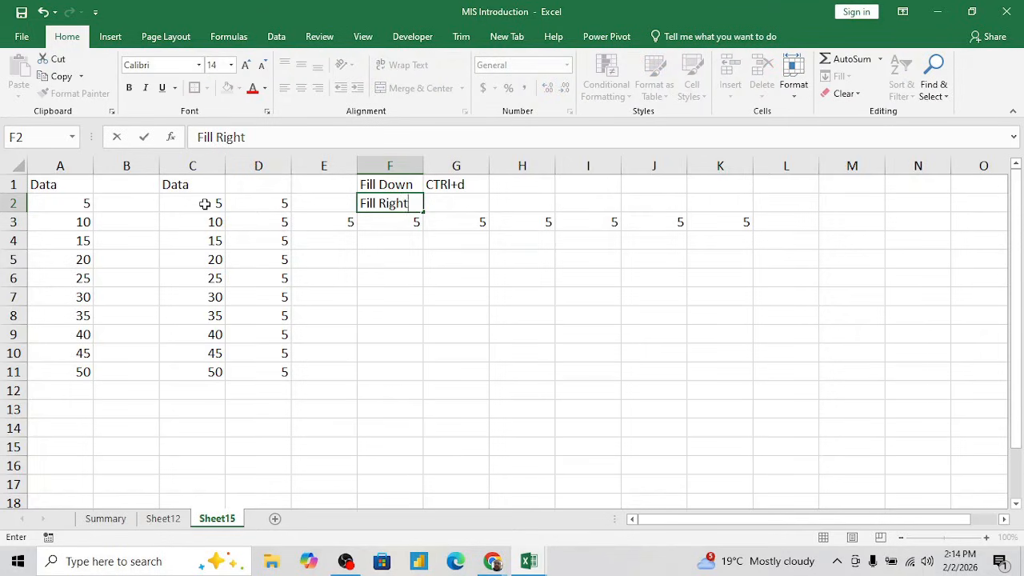
# - Enter the shortcut note "Ctrl+R" in G2, beside the "Fill Right" label
pyautogui.press('Tab')
pyautogui.write('CCT')
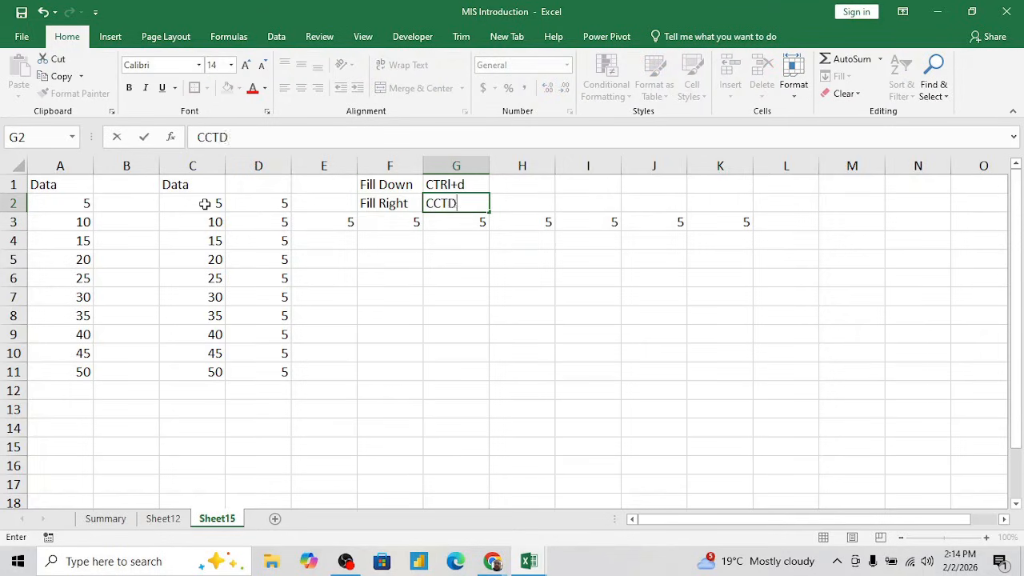
pyautogui.press('BackSpace')
pyautogui.press('BackSpace')
pyautogui.write('t')
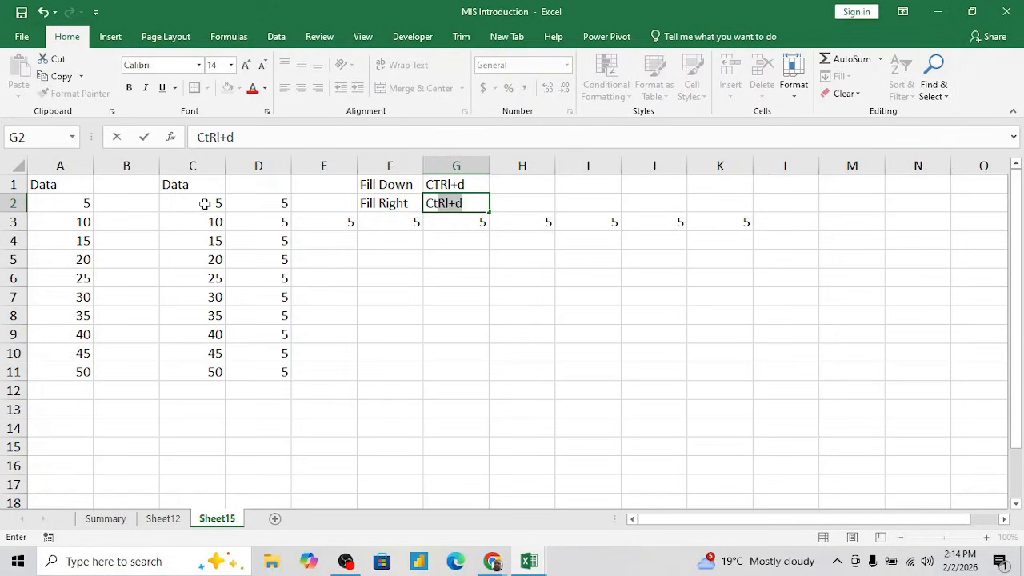
pyautogui.write('rl+R')
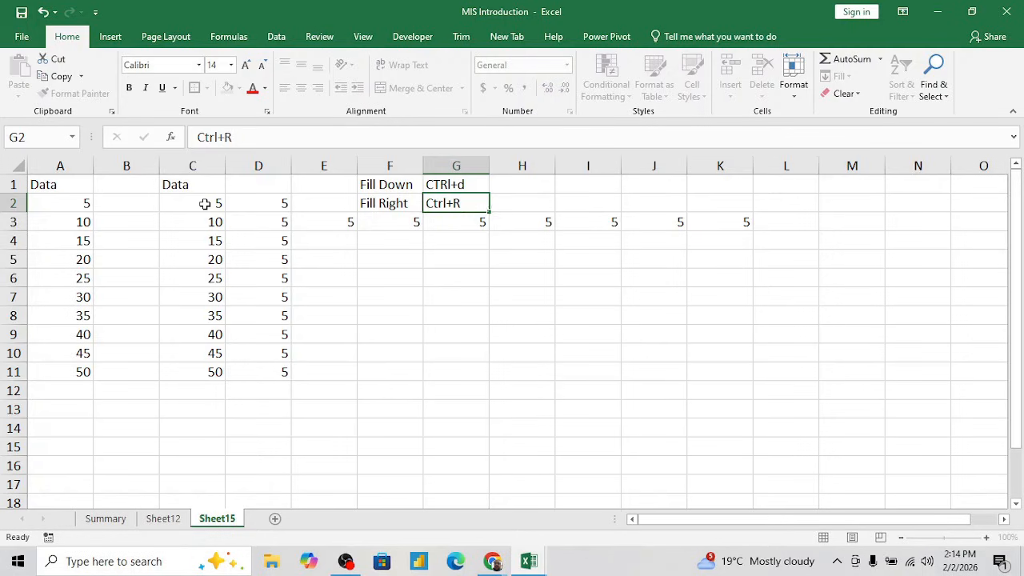
pyautogui.press('Return')
# - Insert two blank columns before column E
pyautogui.press('Left')
pyautogui.press('Left')
pyautogui.press('Left')
pyautogui.press('Up')
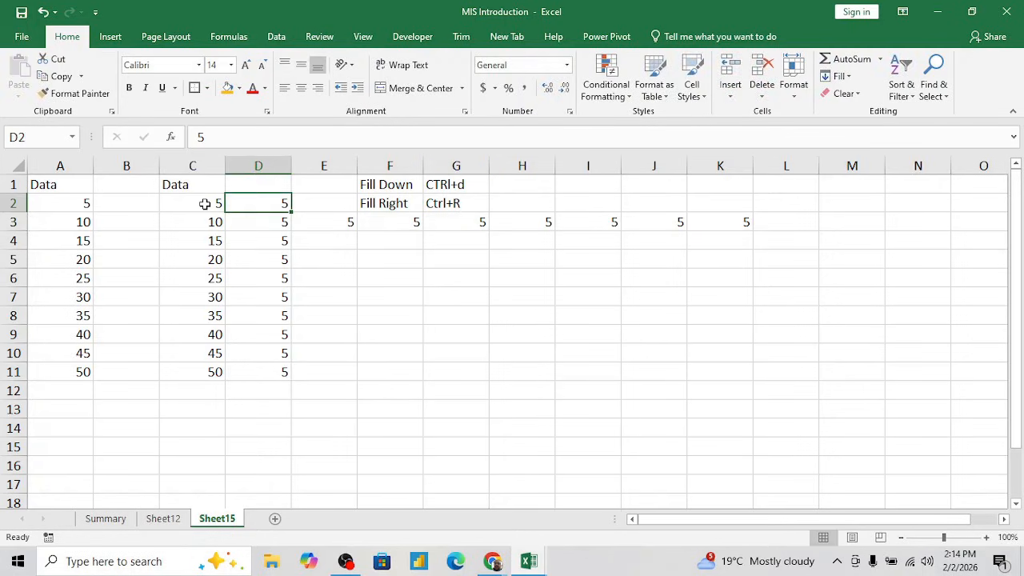
pyautogui.press('Left')
pyautogui.press('Right')
pyautogui.press('Right')
pyautogui.hotkey('ctrl', 'space')
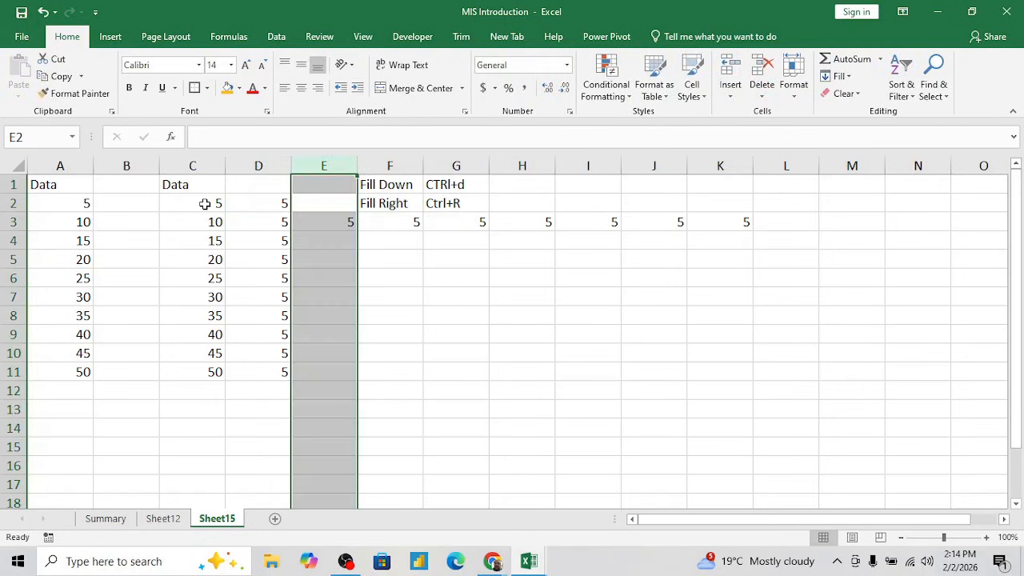
pyautogui.hotkey('ctrl', 'shift', '+')
pyautogui.hotkey('ctrl', 'shift', '+')
# - Enter the formula +C2+D2 in E2 to add the two values in its row
pyautogui.press('Right')
pyautogui.press('Left')
pyautogui.press('Left')
pyautogui.press('Left')
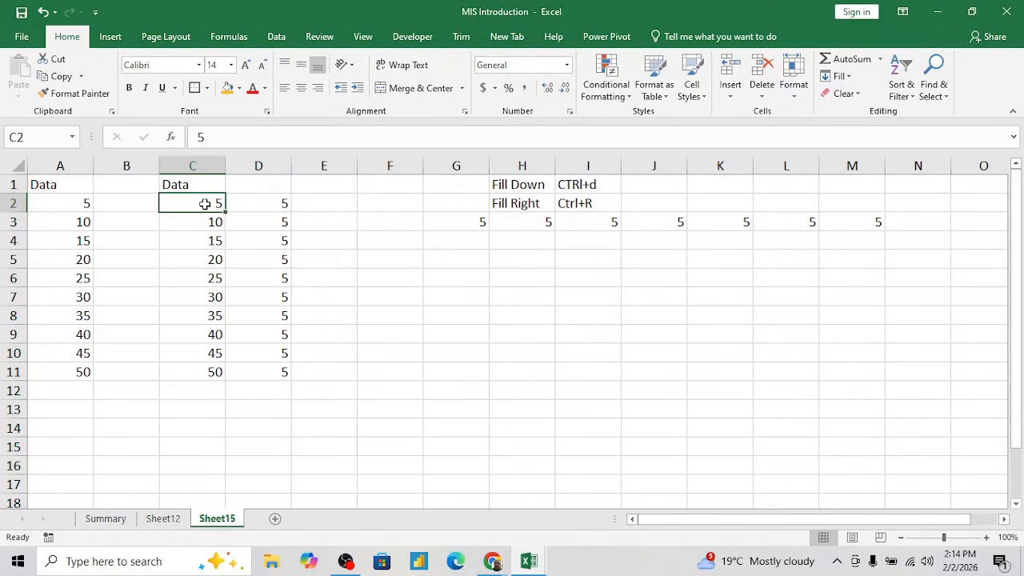
pyautogui.press('Right')
pyautogui.press('Right')
pyautogui.write('+')
pyautogui.press('Left')
pyautogui.press('Left')
pyautogui.write('+')
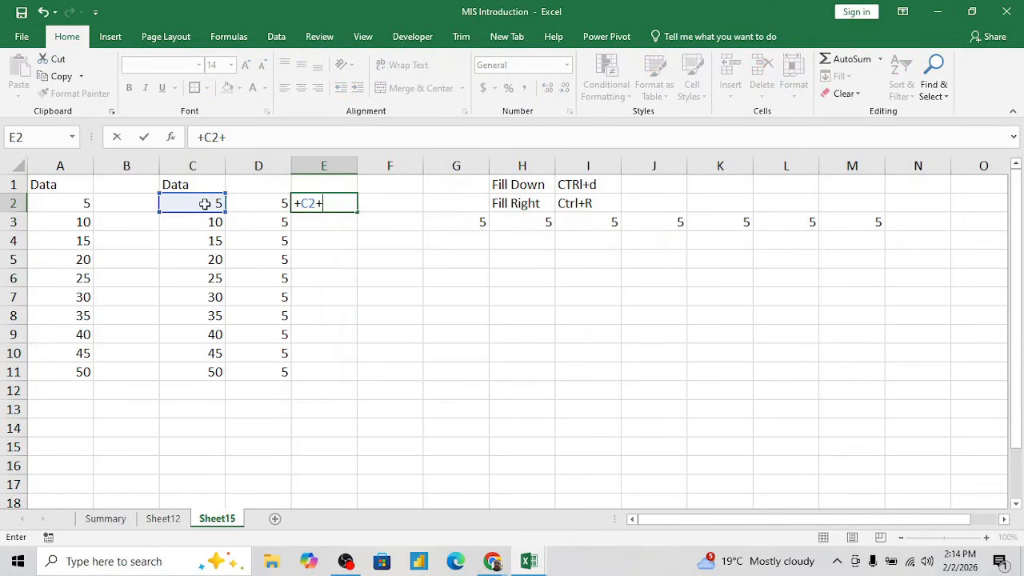
pyautogui.press('Left')
pyautogui.press('Return')
# - Fill the E2 addition formula down through E11
pyautogui.press('Up')
pyautogui.hotkey('shift', 'Down')
pyautogui.hotkey('shift', 'Down')
pyautogui.hotkey('shift', 'Down')
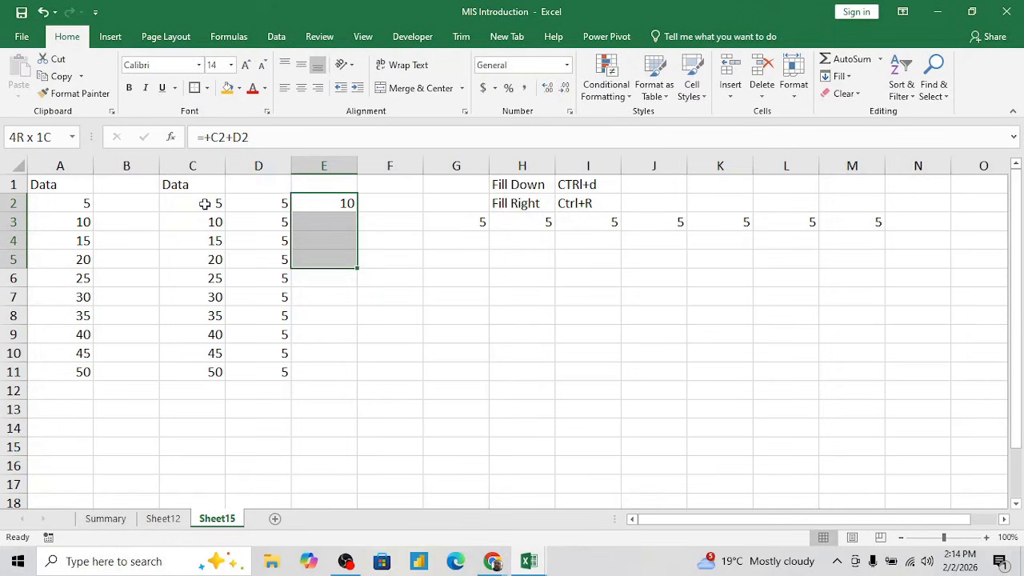
pyautogui.hotkey('shift', 'Down')
pyautogui.hotkey('shift', 'Down')
pyautogui.hotkey('shift', 'Down')
pyautogui.hotkey('shift', 'Down')
pyautogui.hotkey('shift', 'Down')
pyautogui.hotkey('shift', 'Down')
pyautogui.hotkey('ctrl', 'd')
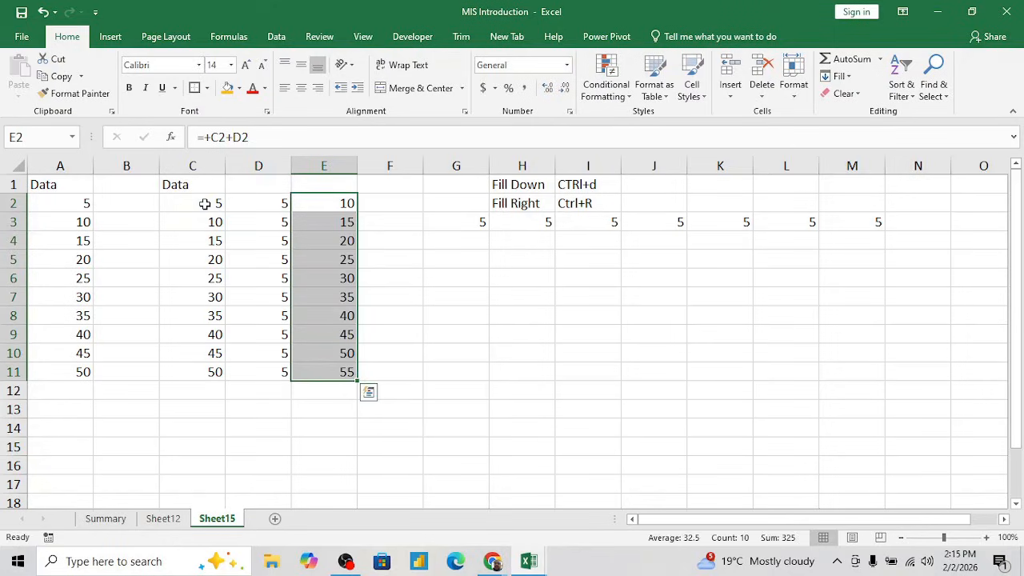
# - Copy the Data column C1:C11 and paste it starting at G5
pyautogui.press('Down')
pyautogui.press('Up')
pyautogui.press('Left')
pyautogui.press('Left')
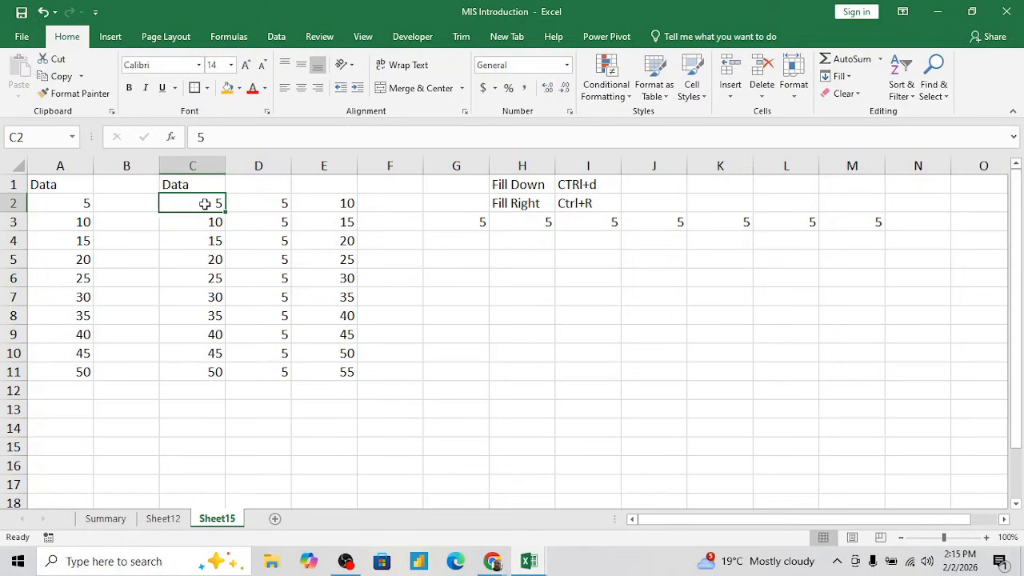
pyautogui.press('Up')
pyautogui.hotkey('ctrl', 'shift', 'Down')
pyautogui.hotkey('ctrl', 'c')
pyautogui.press('Down')
pyautogui.press('Down')
pyautogui.press('Right')
pyautogui.press('Right')
pyautogui.press('Right')
pyautogui.press('Right')
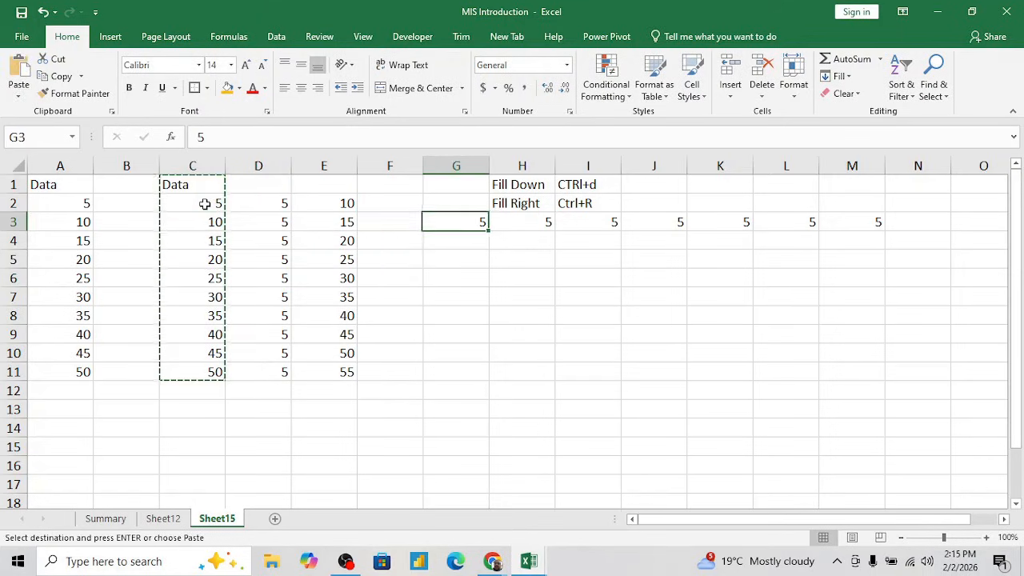
# - Enter 10 in I6, two columns beside the first value of the new Data copy
pyautogui.press('Down')
pyautogui.press('Down')
pyautogui.press('Return')
pyautogui.press('Down')
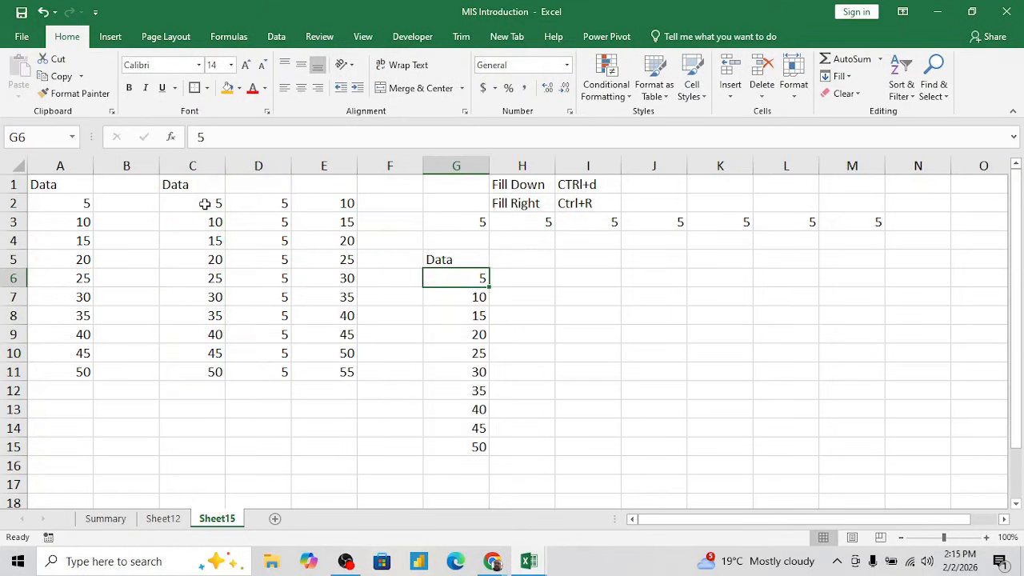
pyautogui.hotkey('ctrl', 'shift', 'Down')
pyautogui.hotkey('shift', 'Up')
pyautogui.hotkey('shift', 'Up')
pyautogui.hotkey('shift', 'Up')
pyautogui.hotkey('shift', 'Up')
pyautogui.hotkey('shift', 'Up')
pyautogui.press('Right')
pyautogui.press('Right')
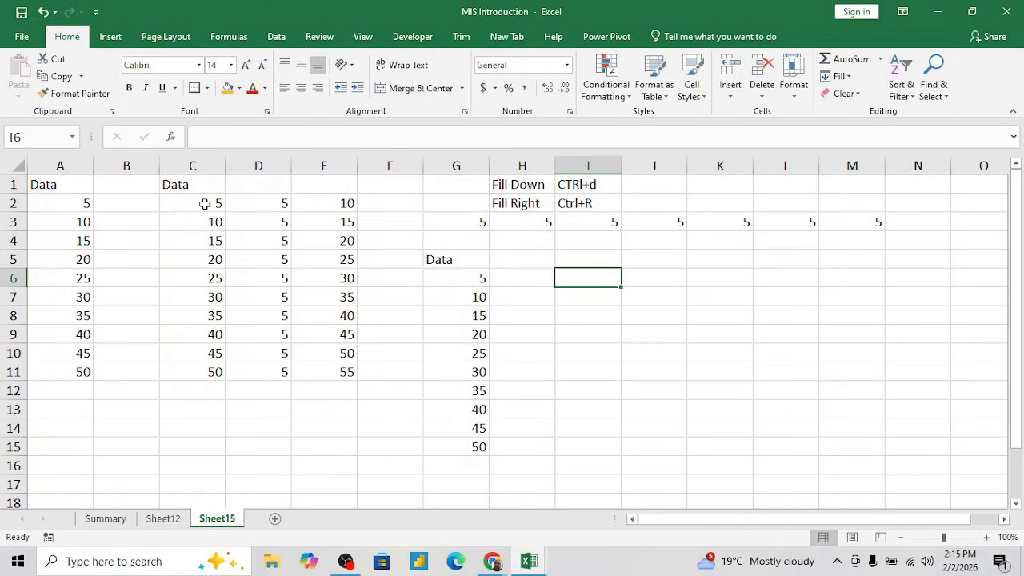
pyautogui.write('10')
pyautogui.press('Return')
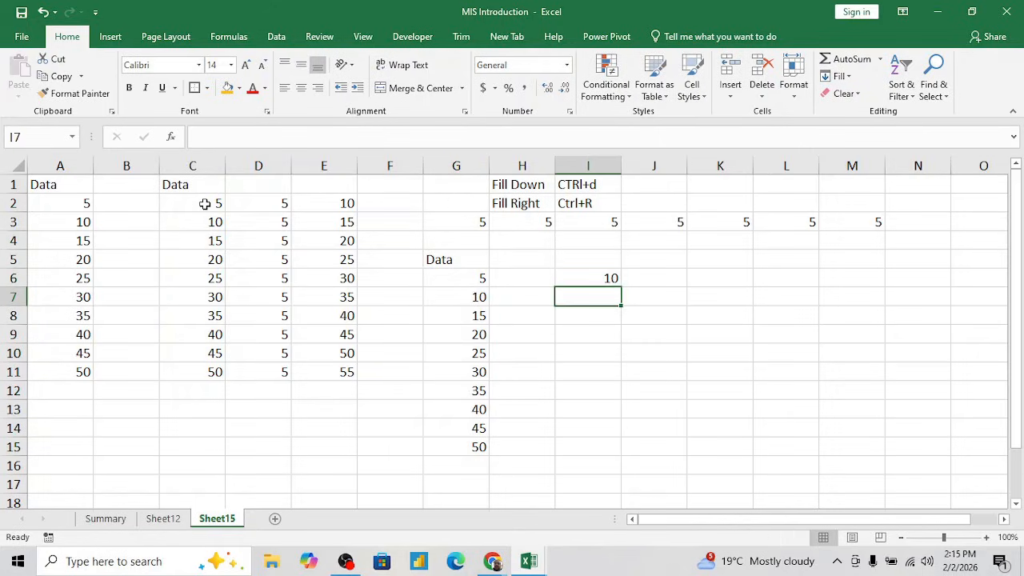
# - Copy the 10 in I6 and add it to the values in G6:G15 using Paste Special with the Add operation
pyautogui.press('Up')
pyautogui.hotkey('ctrl', 'c')
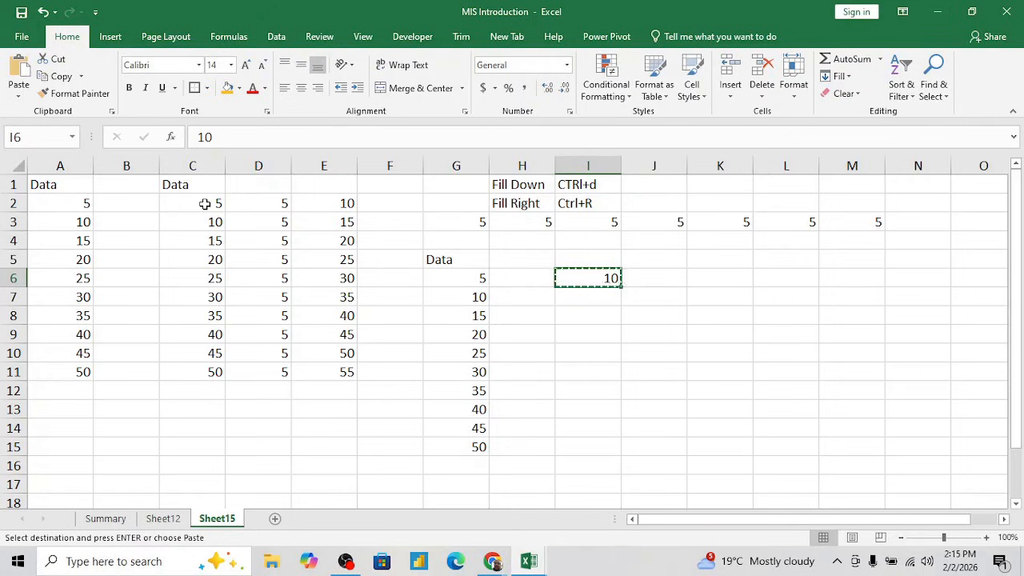
pyautogui.press('Left')
pyautogui.press('Left')
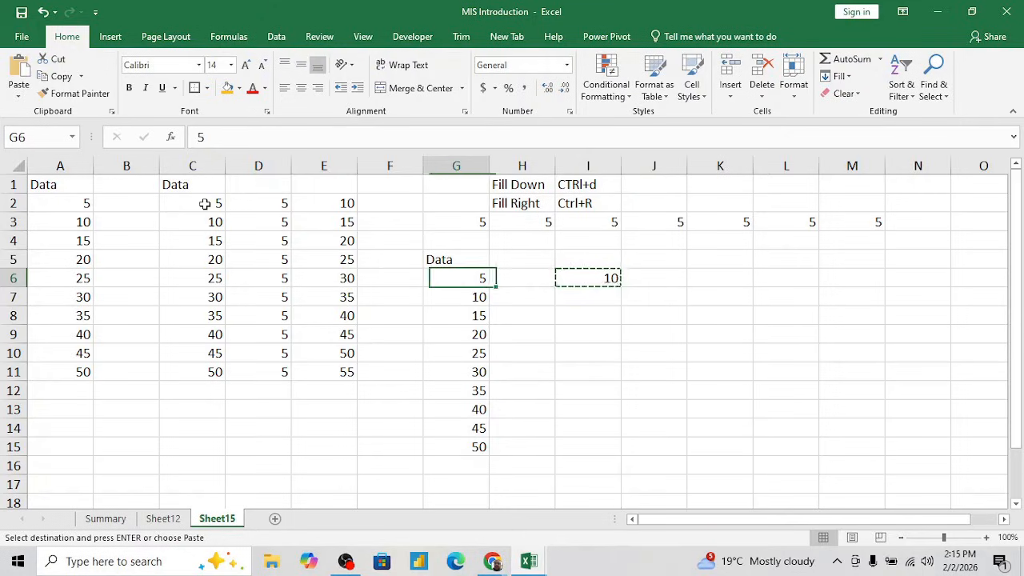
pyautogui.hotkey('ctrl', 'shift', 'Down')
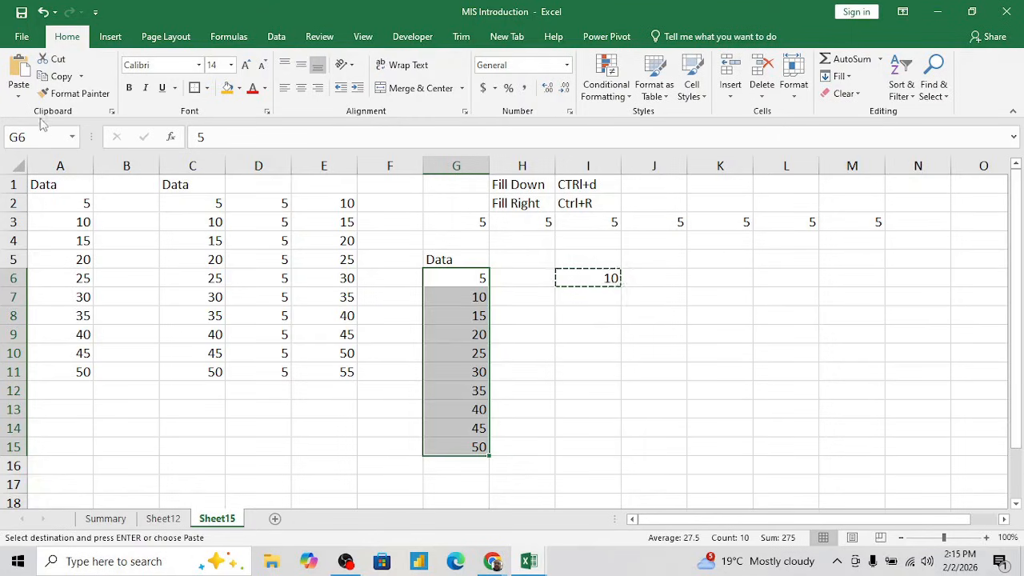
pyautogui.click(18, 96)
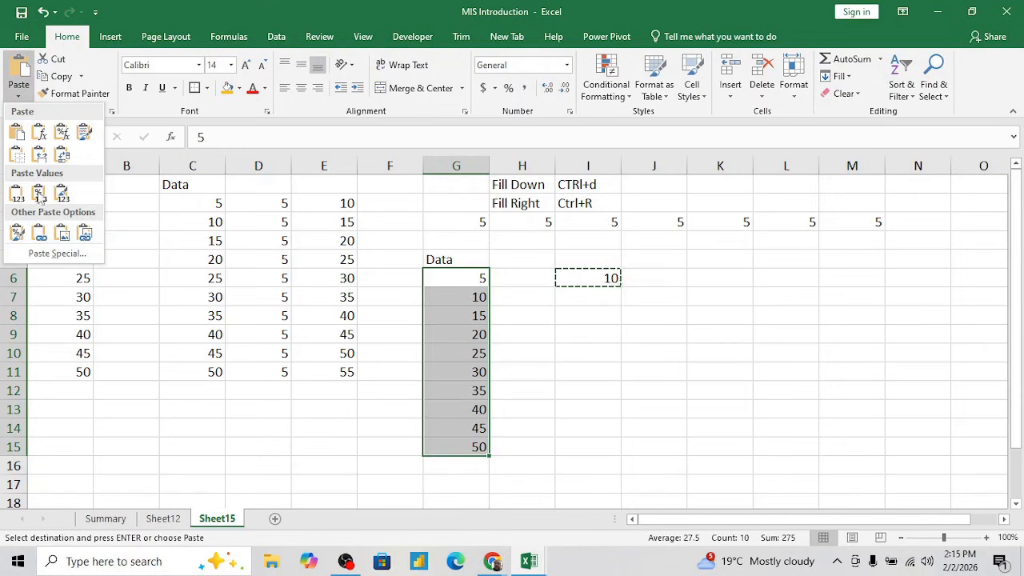
pyautogui.click(57, 254)
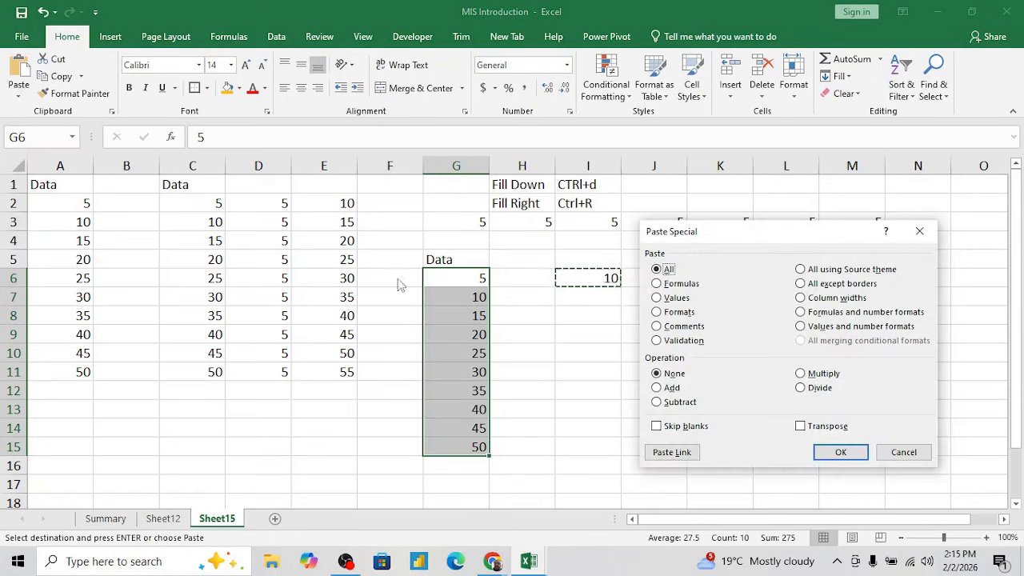
pyautogui.moveTo(744, 240); pyautogui.dragTo(787, 196)
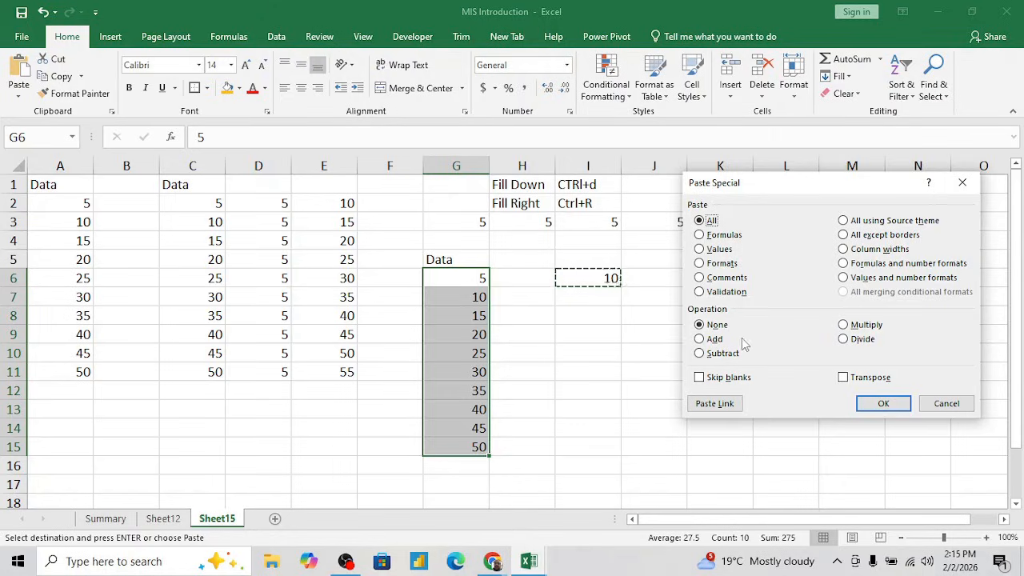
pyautogui.click(699, 340)
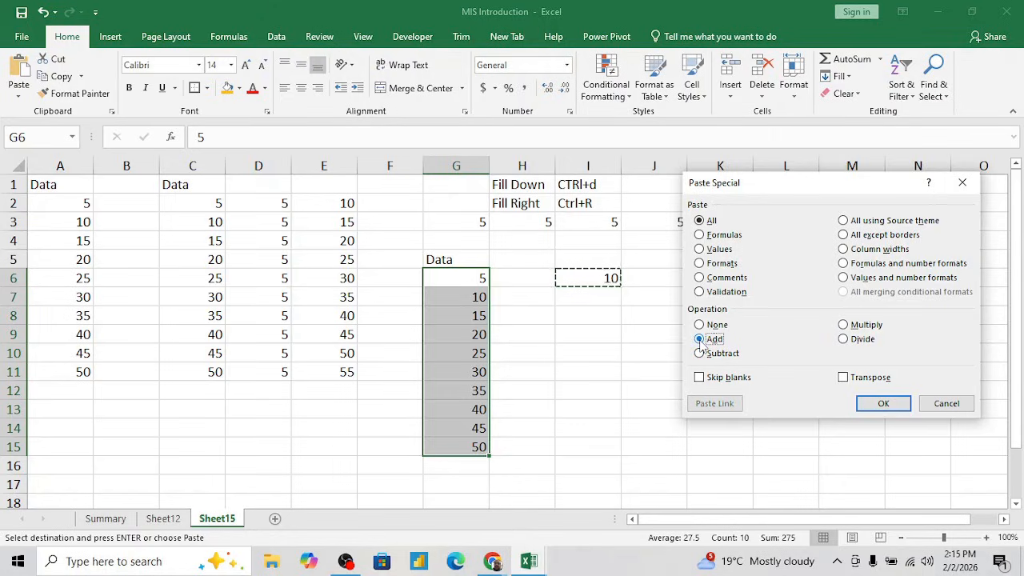
pyautogui.click(882, 404)
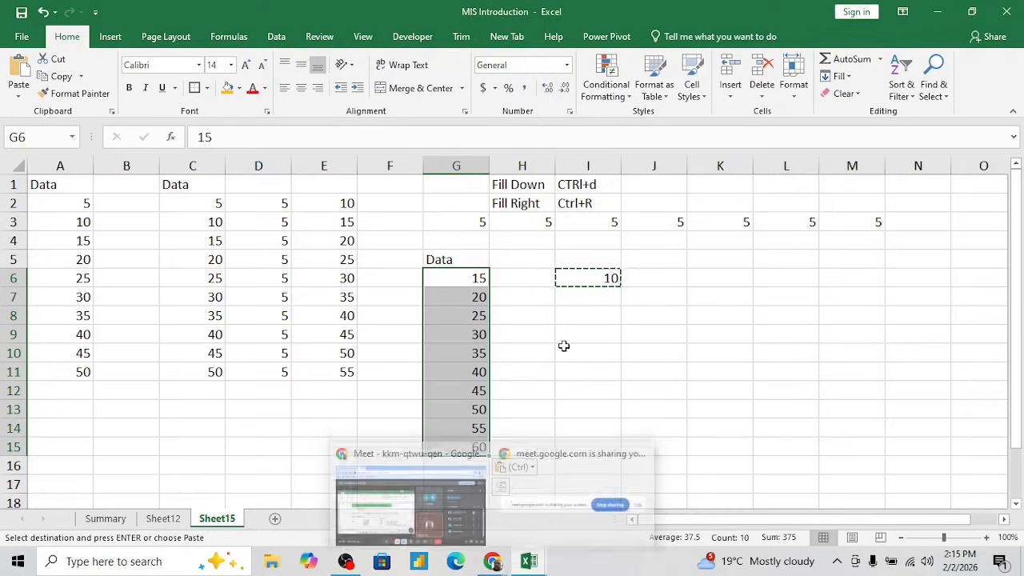
pyautogui.click(562, 348)
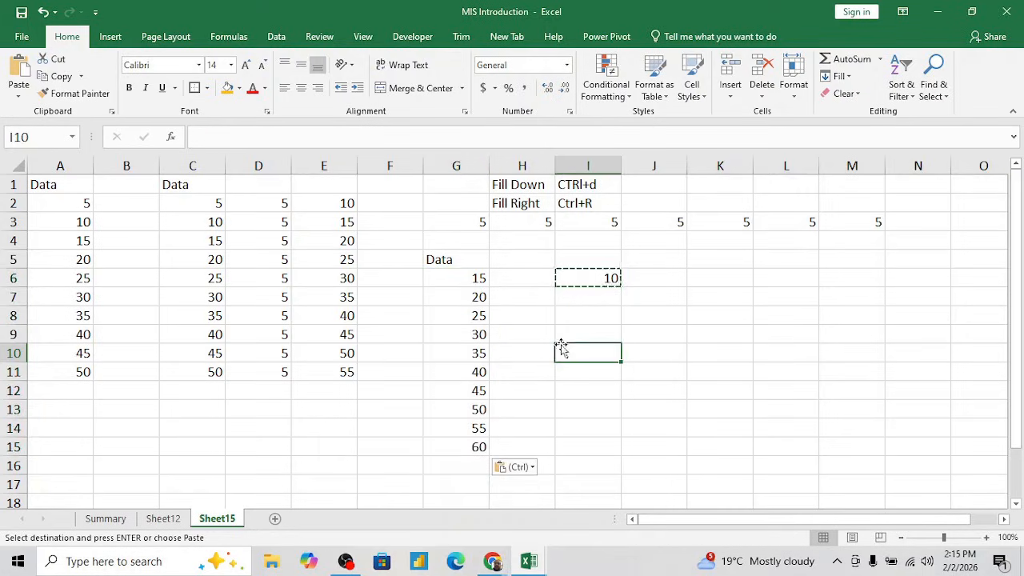
# - Enter the label Add in G4, above the Data heading of the modified column
pyautogui.click(533, 260)
pyautogui.press('Left')
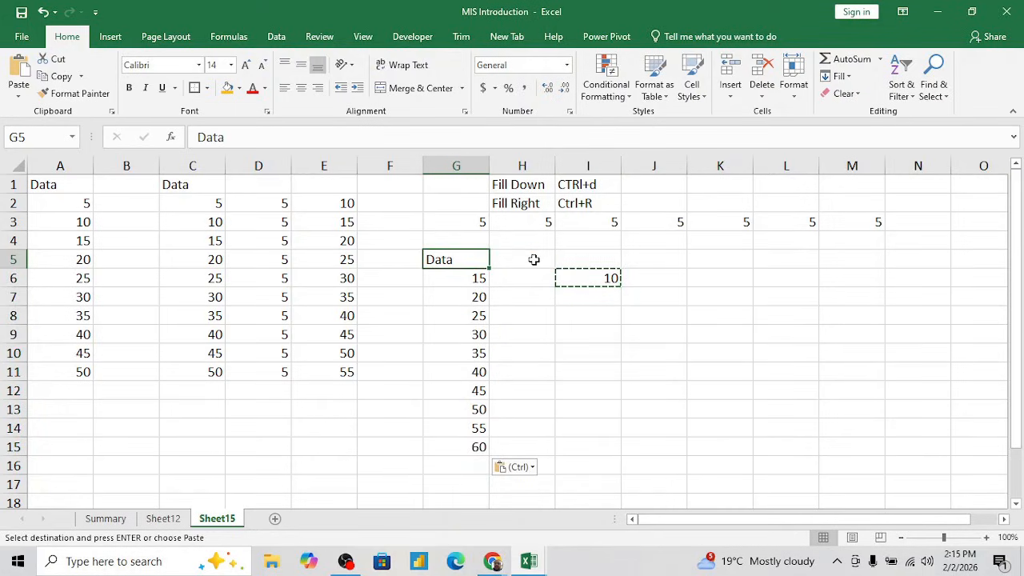
pyautogui.press('Up')
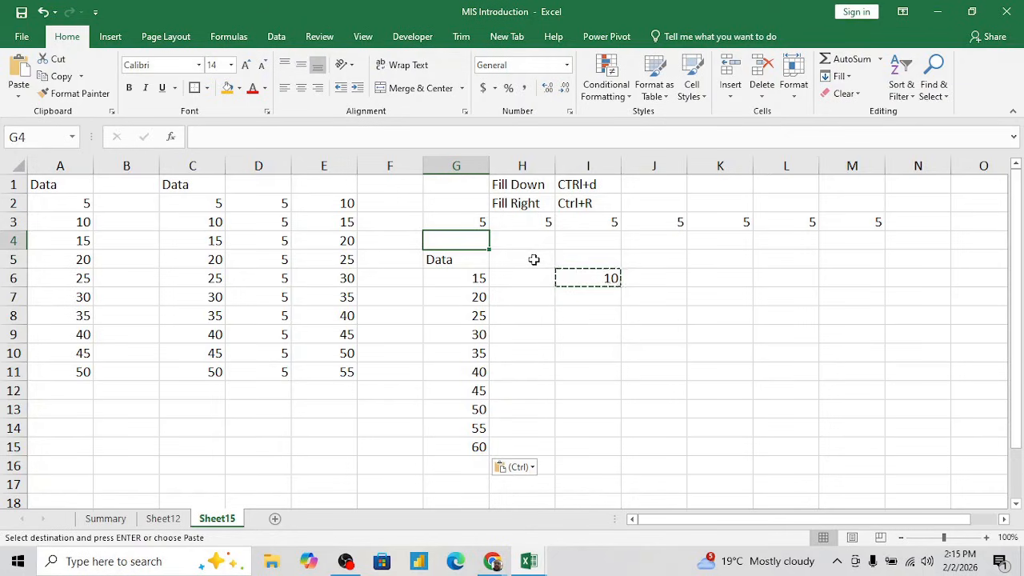
pyautogui.write('Add')
pyautogui.press('Return')
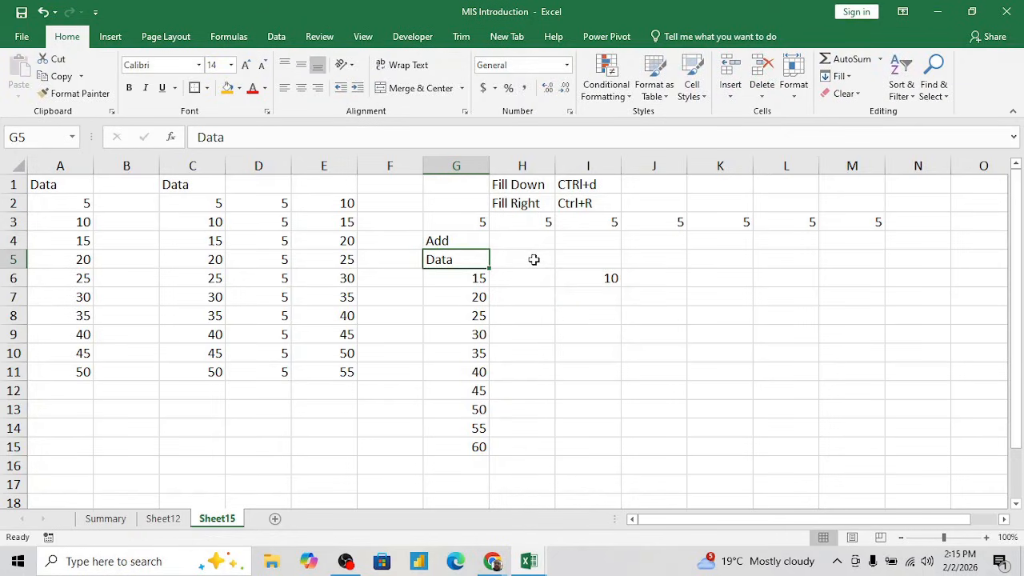
pyautogui.press('Up')
pyautogui.hotkey('ctrl', 'shift', 'Down')
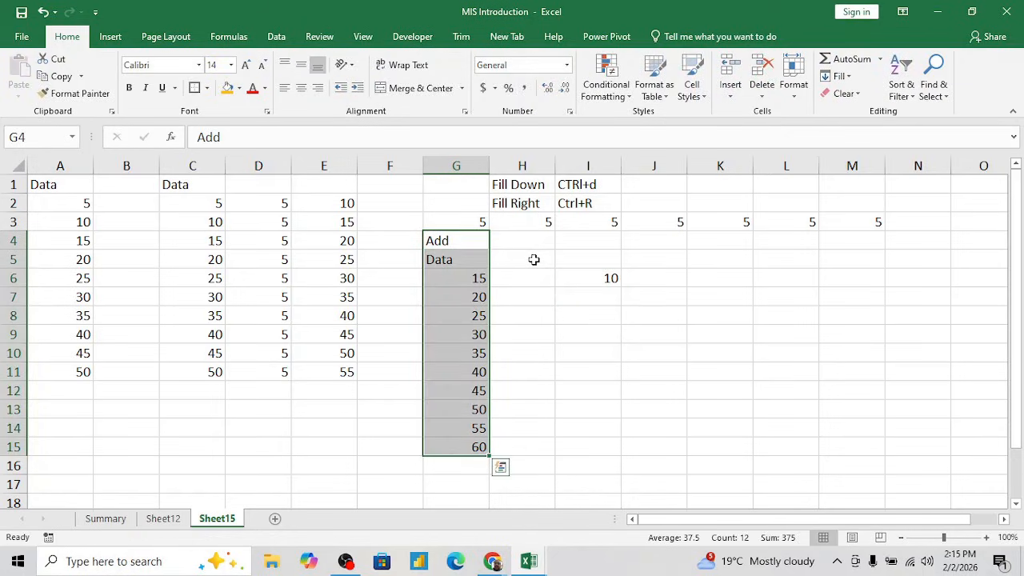
# - Copy the Data column C1:C11 and paste it starting at I5, overwriting the value in I6
pyautogui.press('Left')
pyautogui.press('Left')
pyautogui.press('Left')
pyautogui.press('Left')
pyautogui.press('Left')
pyautogui.press('Up')
pyautogui.press('Up')
pyautogui.press('Up')
pyautogui.press('Right')
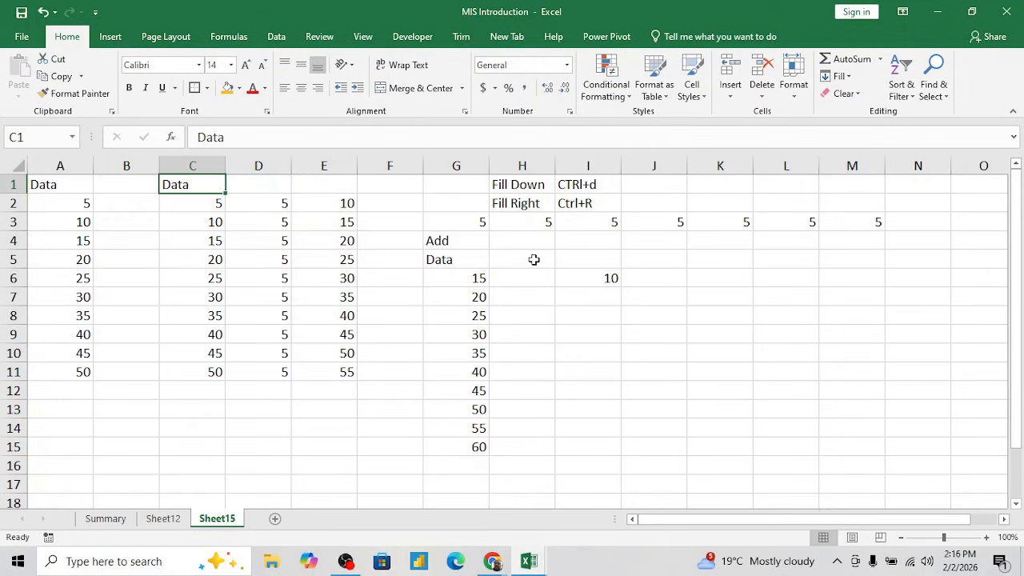
pyautogui.hotkey('ctrl', 'shift', 'Down')
pyautogui.hotkey('ctrl', 'c')
pyautogui.press('Right')
pyautogui.press('Right')
pyautogui.press('Right')
pyautogui.press('Down')
pyautogui.press('Down')
pyautogui.press('Down')
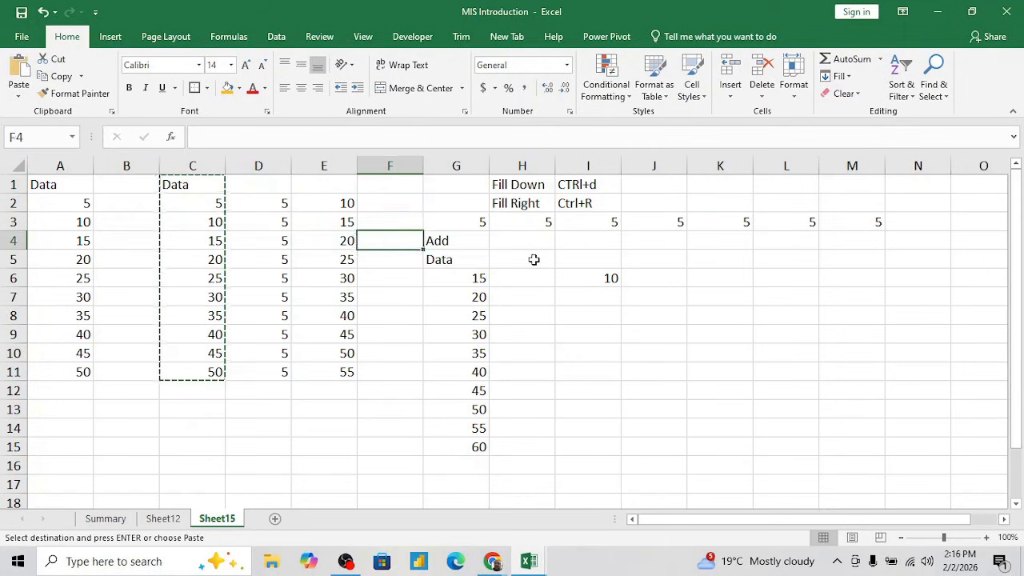
pyautogui.press('Right')
pyautogui.press('Right')
pyautogui.press('Down')
pyautogui.press('Right')
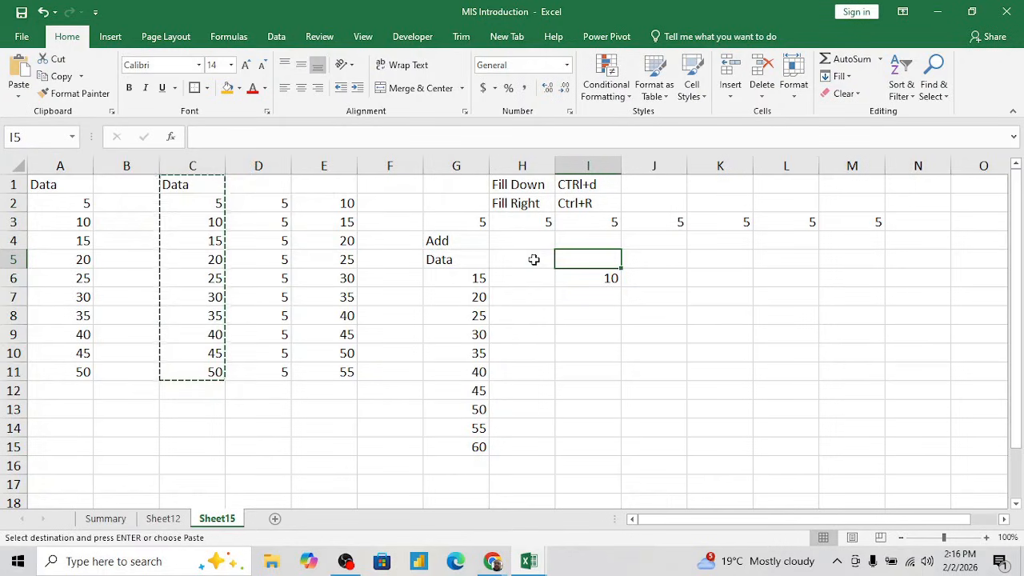
pyautogui.hotkey('ctrl', 'v')
pyautogui.press('Escape')
# - Clear the row of repeated 5s in G3:M3
pyautogui.press('Up')
pyautogui.press('Up')
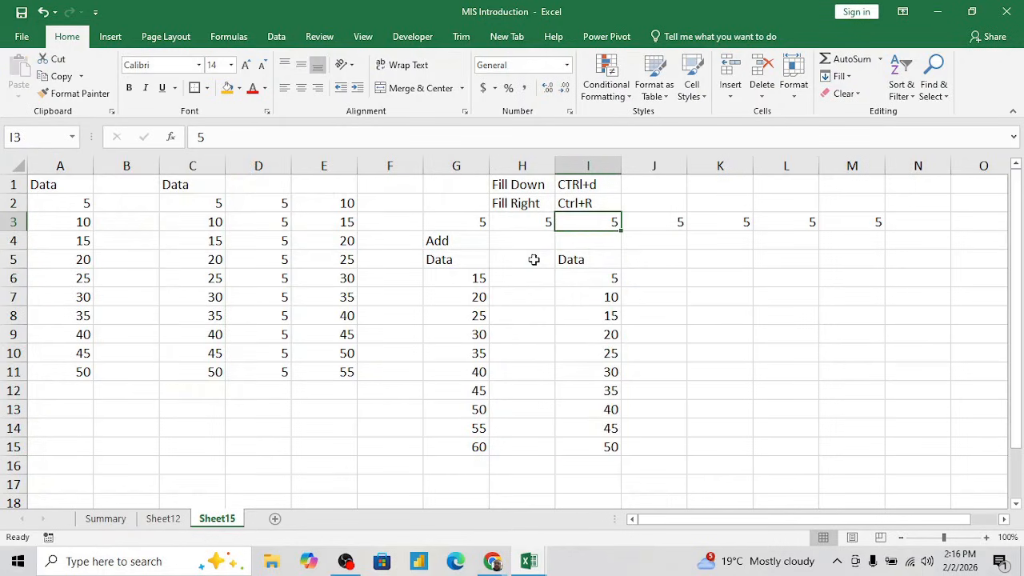
pyautogui.press('Down')
pyautogui.press('Down')
pyautogui.press('Left')
pyautogui.press('Up')
pyautogui.press('Up')
pyautogui.press('Left')
pyautogui.hotkey('ctrl', 'shift', 'Right')
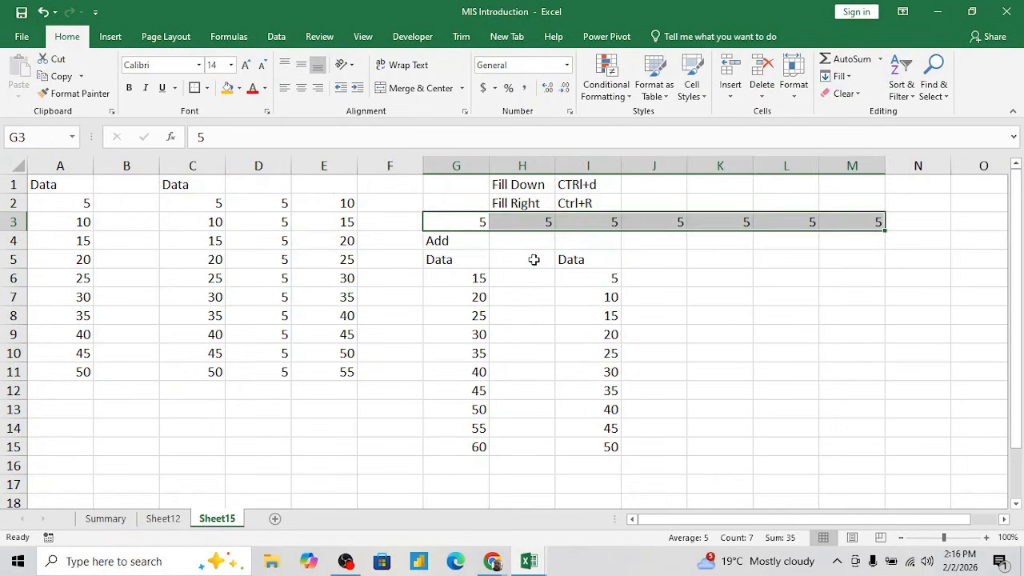
pyautogui.press('Delete')
# - Enter 10 in H4, beside the Add label
pyautogui.press('Right')
pyautogui.press('Down')
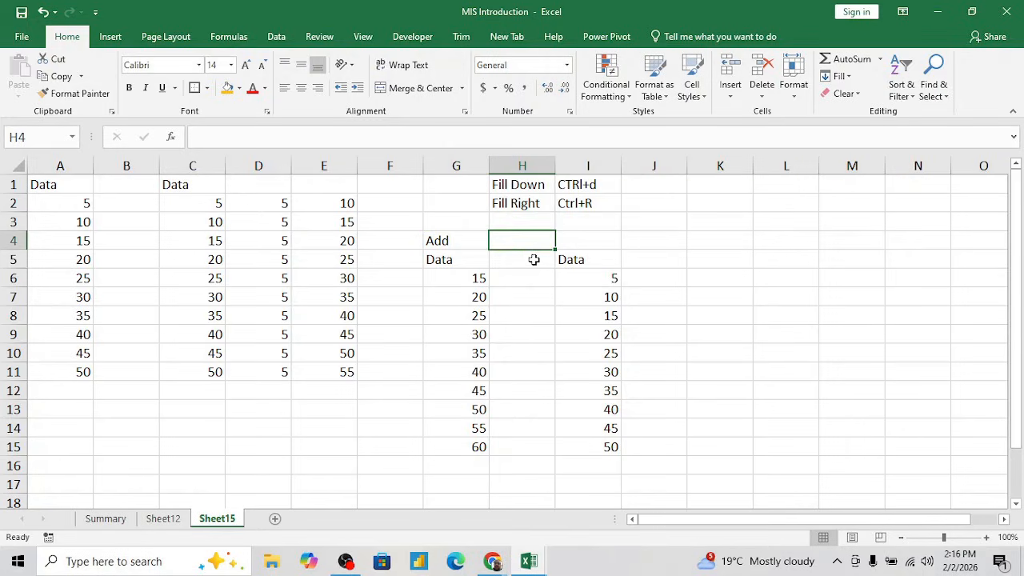
pyautogui.write('10')
pyautogui.press('Return')
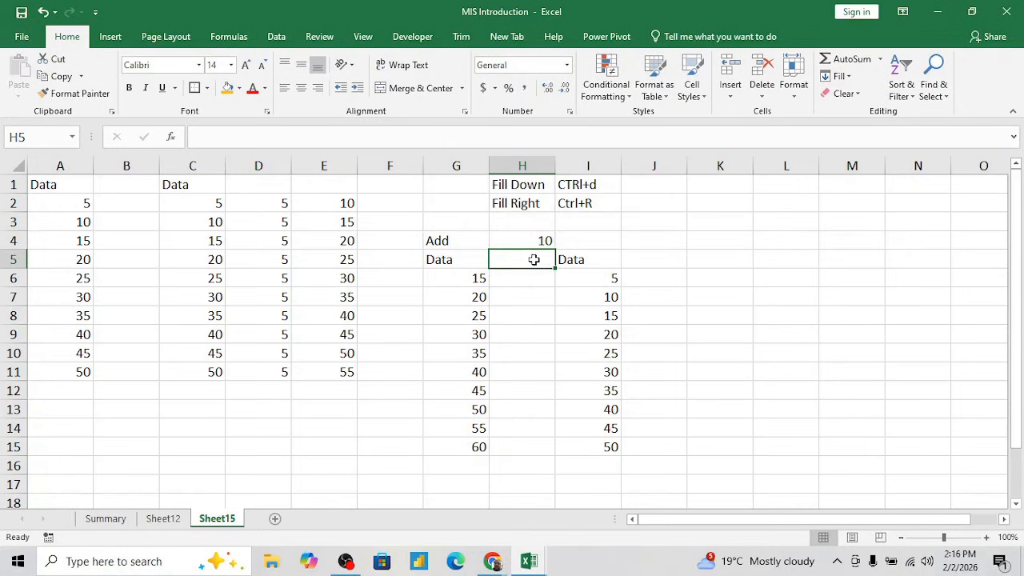
# - Copy the 10 in H4 and subtract it from the values in I6:I15 using Paste Special with the Subtract operation
pyautogui.press('Up')
pyautogui.press('Right')
pyautogui.press('Down')
pyautogui.press('Down')
pyautogui.hotkey('ctrl', 'shift', 'Down')
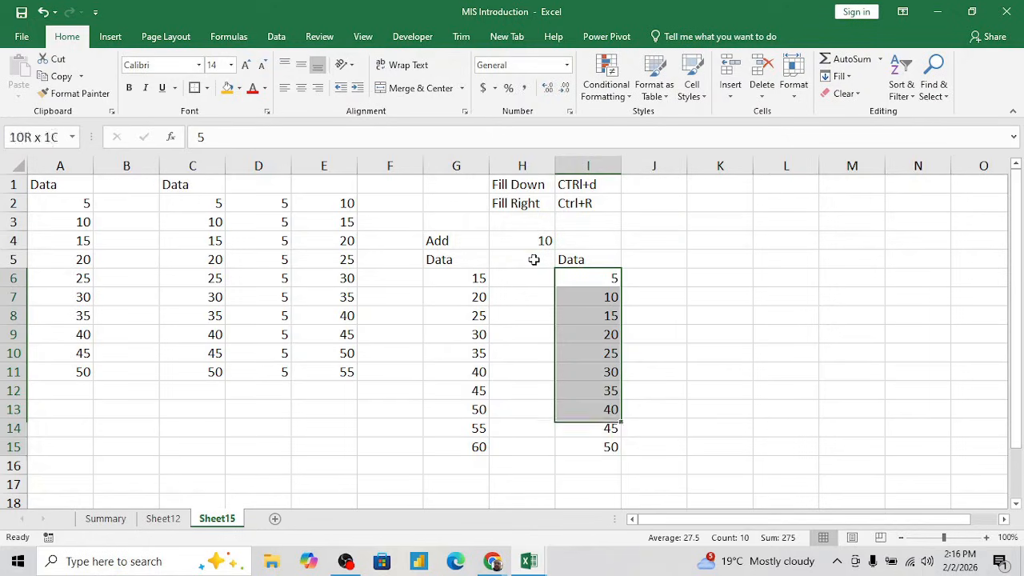
pyautogui.press('Left')
pyautogui.press('Left')
pyautogui.press('Up')
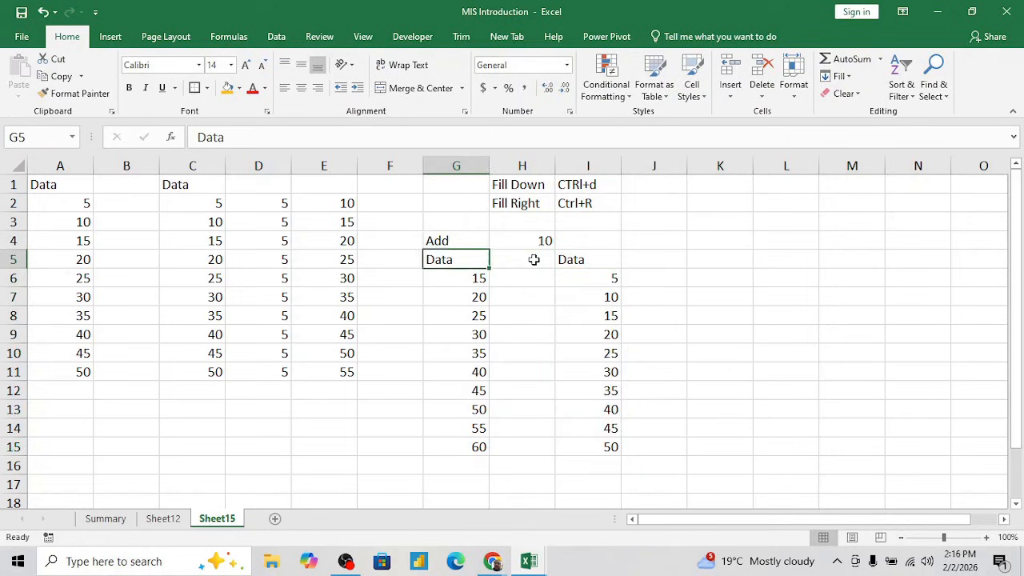
pyautogui.press('Up')
pyautogui.press('Right')
pyautogui.hotkey('ctrl', 'c')
pyautogui.press('Right')
pyautogui.press('Right')
pyautogui.press('Left')
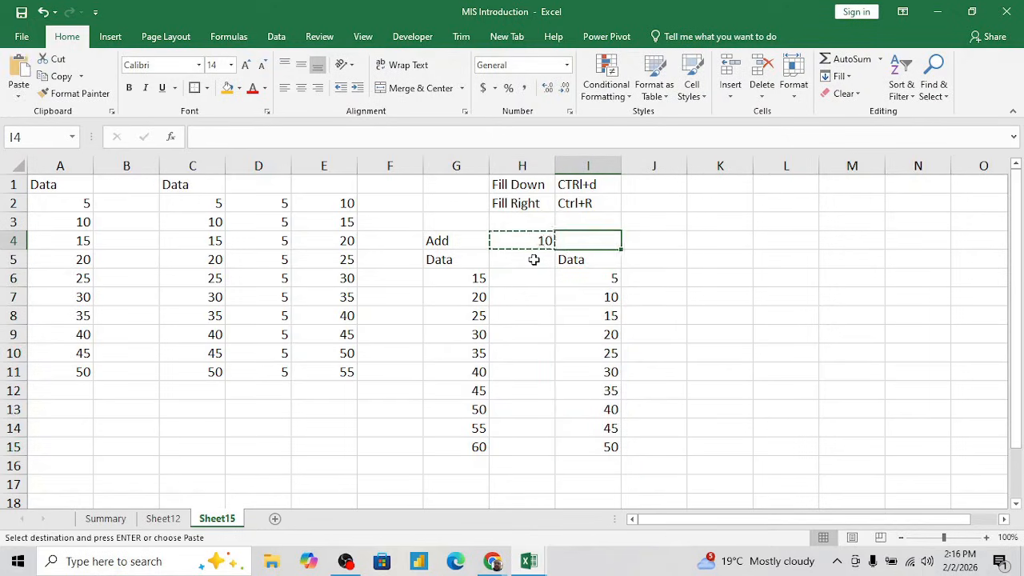
pyautogui.press('Down')
pyautogui.press('Down')
pyautogui.hotkey('ctrl', 'shift', 'Down')
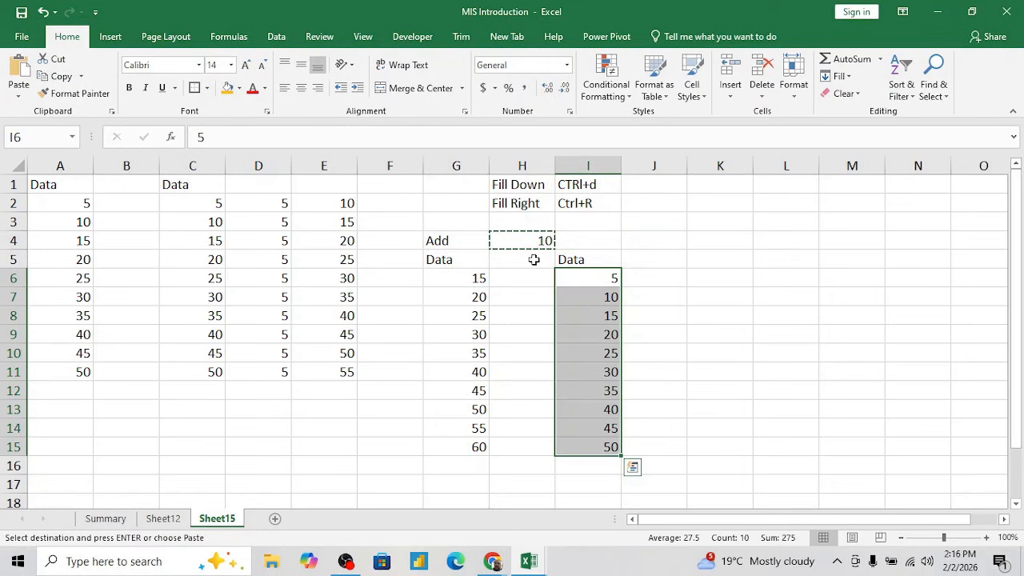
pyautogui.hotkey('ctrl', 'alt', 'v')
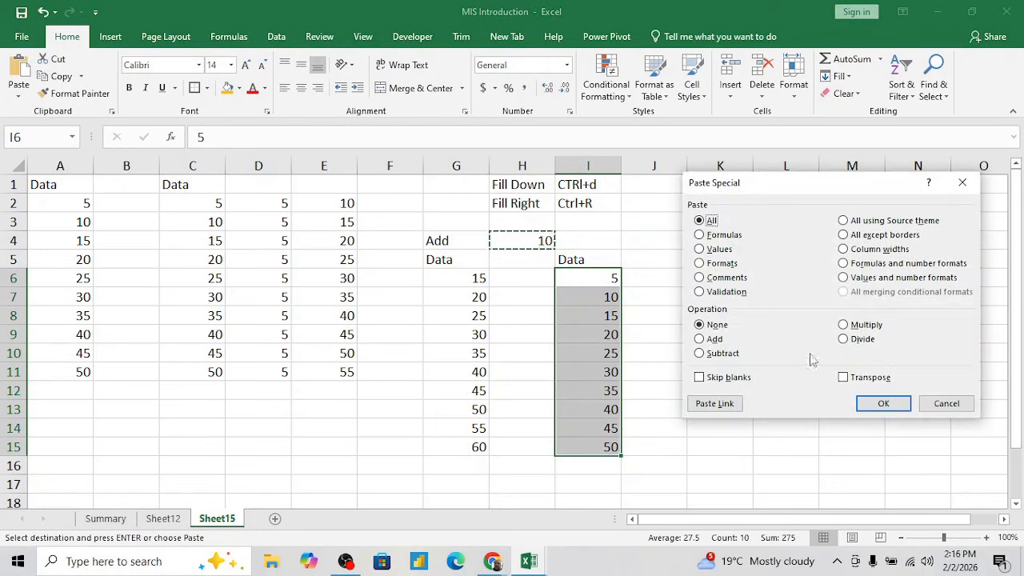
pyautogui.click(699, 353)
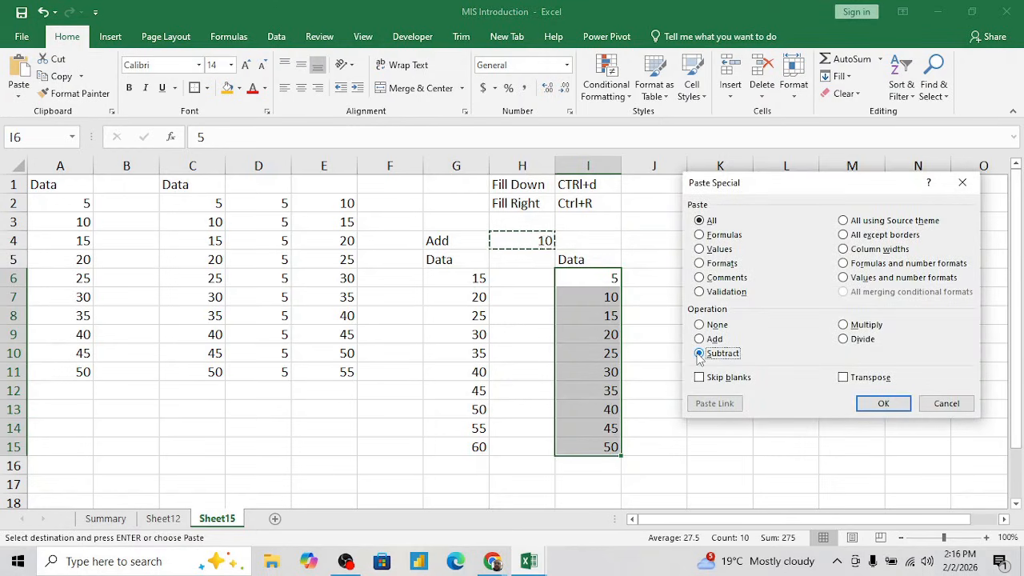
pyautogui.click(884, 403)
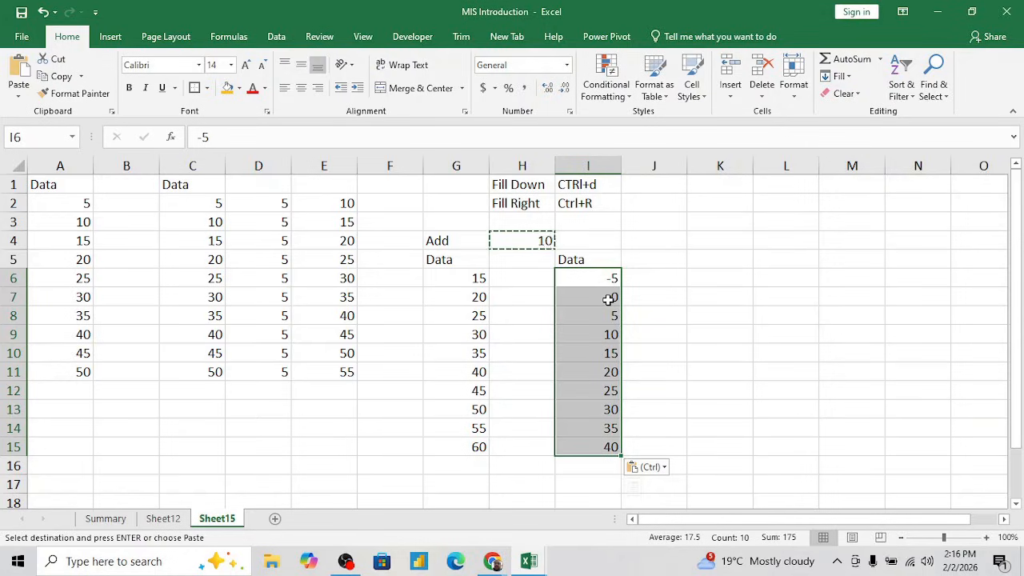
# - Multiply the values in I6:I15 by the copied 10 using Paste Special with the Multiply operation
pyautogui.click(654, 261)
pyautogui.press('Down')
pyautogui.press('Left')
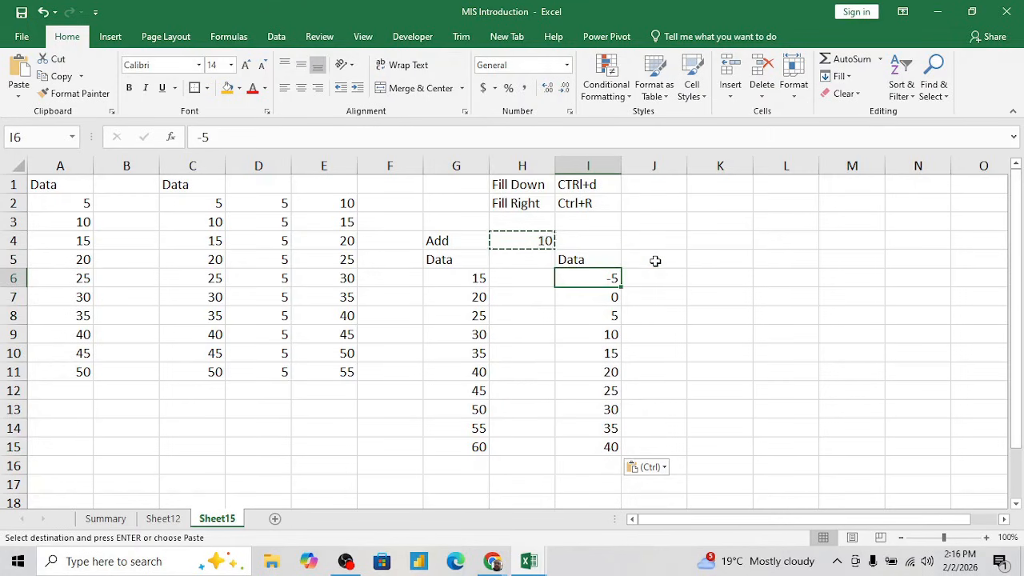
pyautogui.hotkey('ctrl', 'shift', 'Down')
pyautogui.hotkey('ctrl', 'alt', 'v')
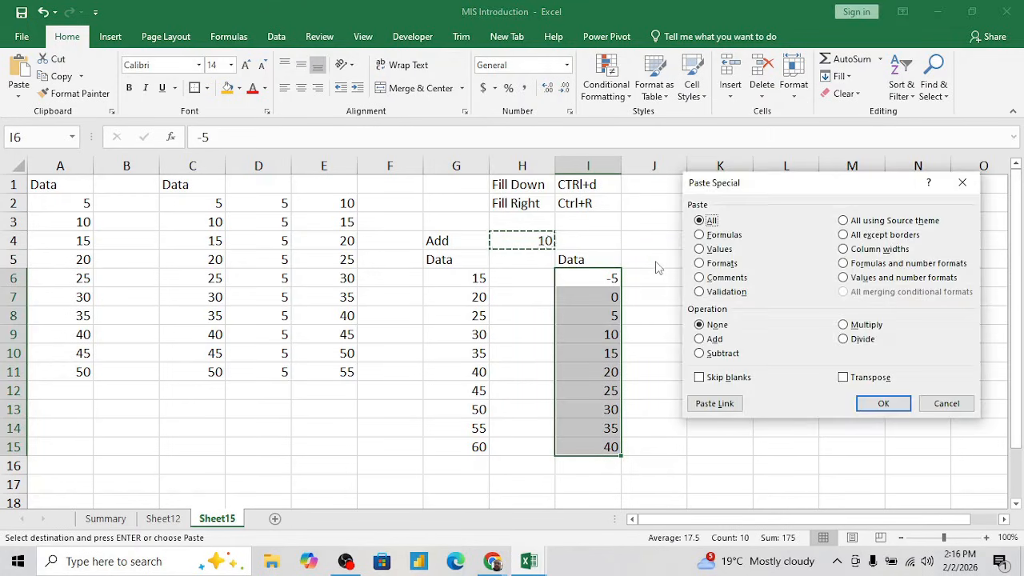
pyautogui.click(844, 325)
pyautogui.click(881, 402)
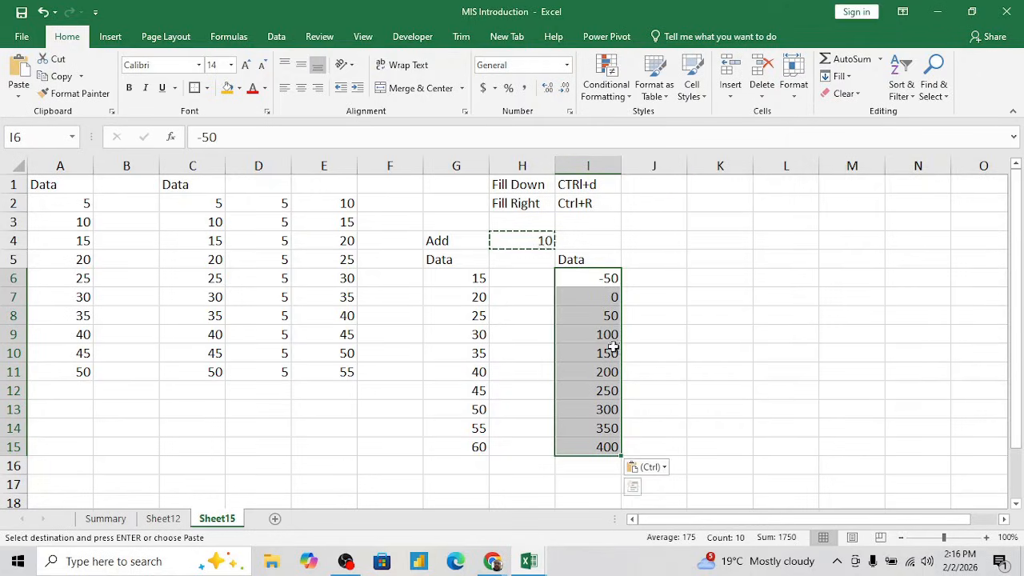
# - Divide the values in I6:I15 by the copied 10 using Paste Special with the Divide operation
pyautogui.hotkey('ctrl', 'alt', 'v')
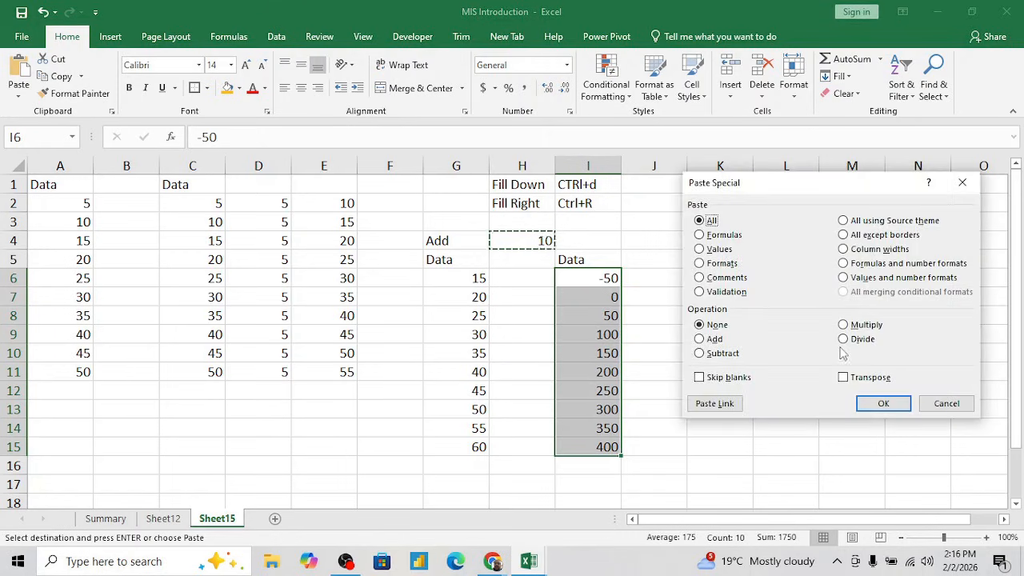
pyautogui.click(844, 339)
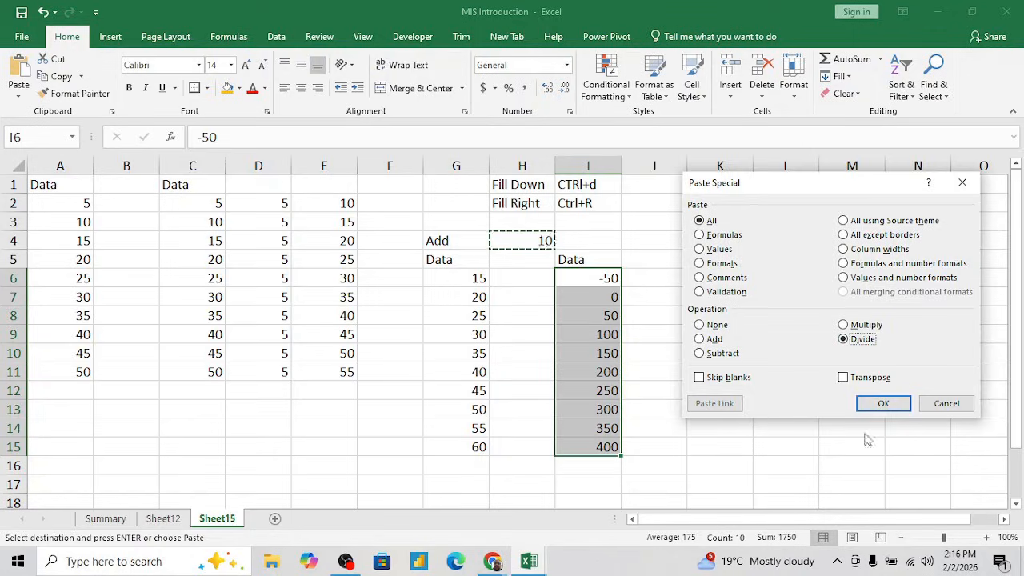
pyautogui.click(871, 403)
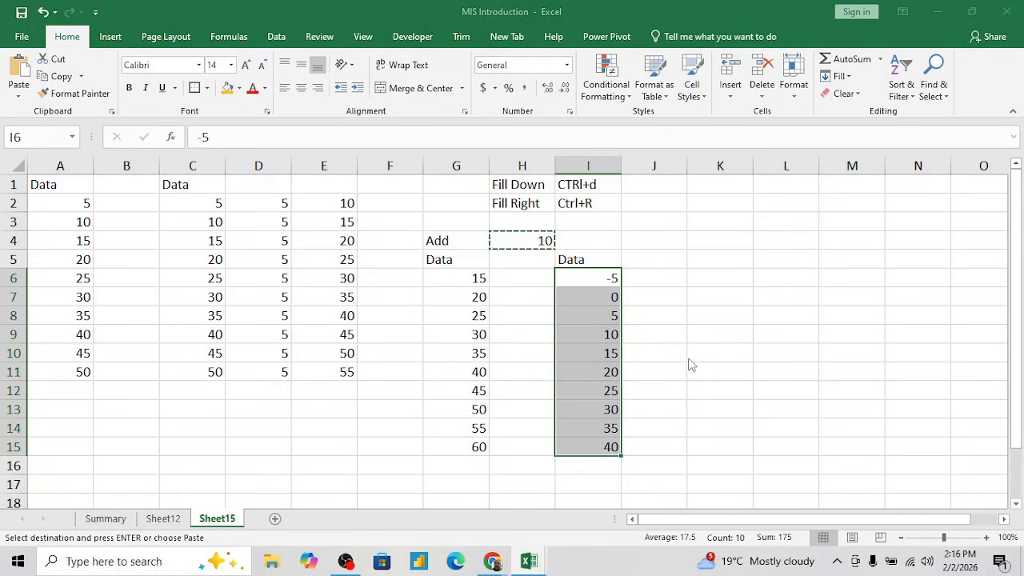
# - Open the Paste Special options for I6:I15 with the value from H4 still copied
pyautogui.hotkey('ctrl', 'alt', 'v')
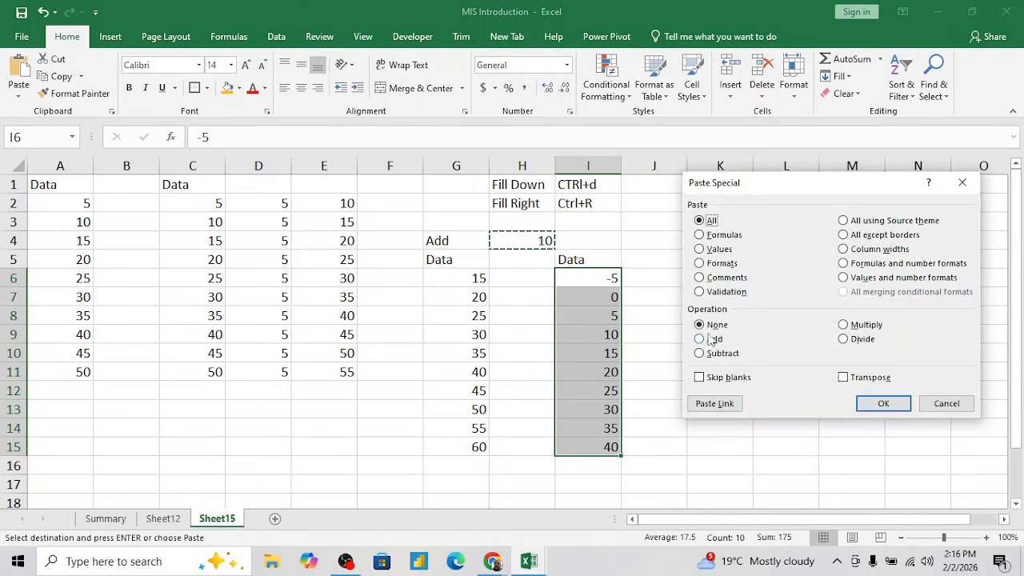